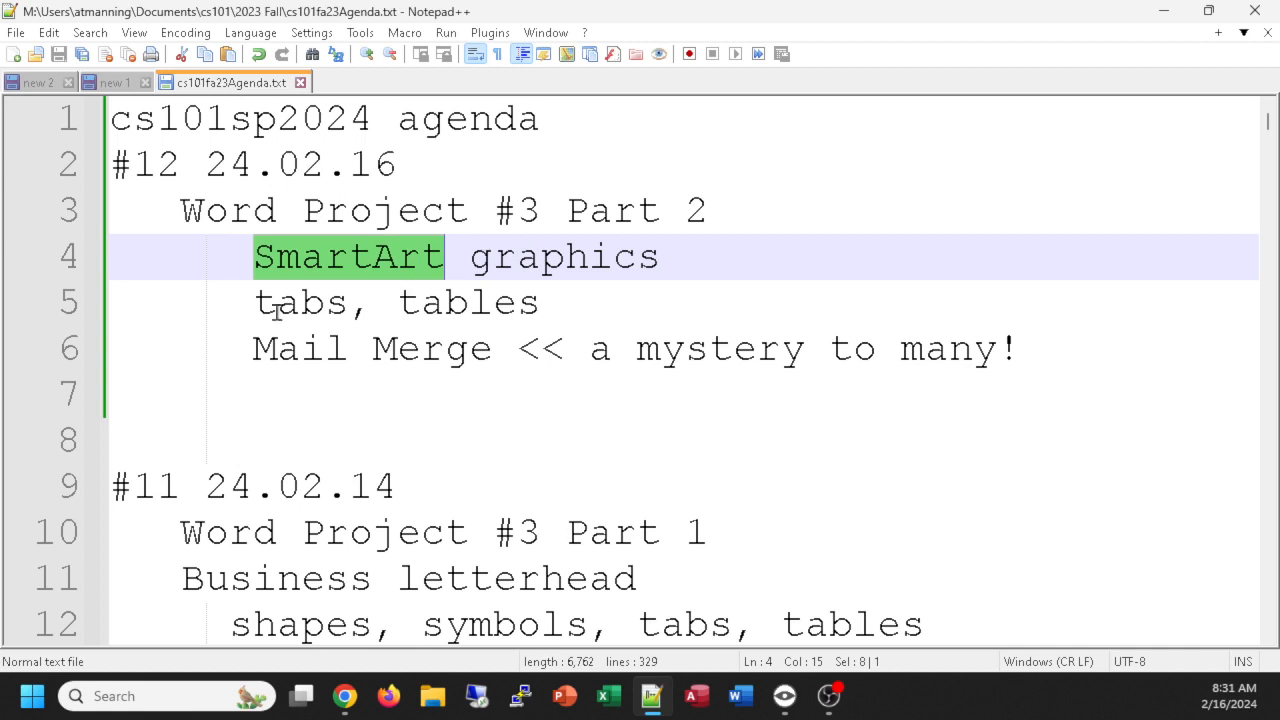
Step: Review the tabs, tables and Mail Merge topics in the #12 agenda entry
left_click_drag(253, 303, 349, 302)
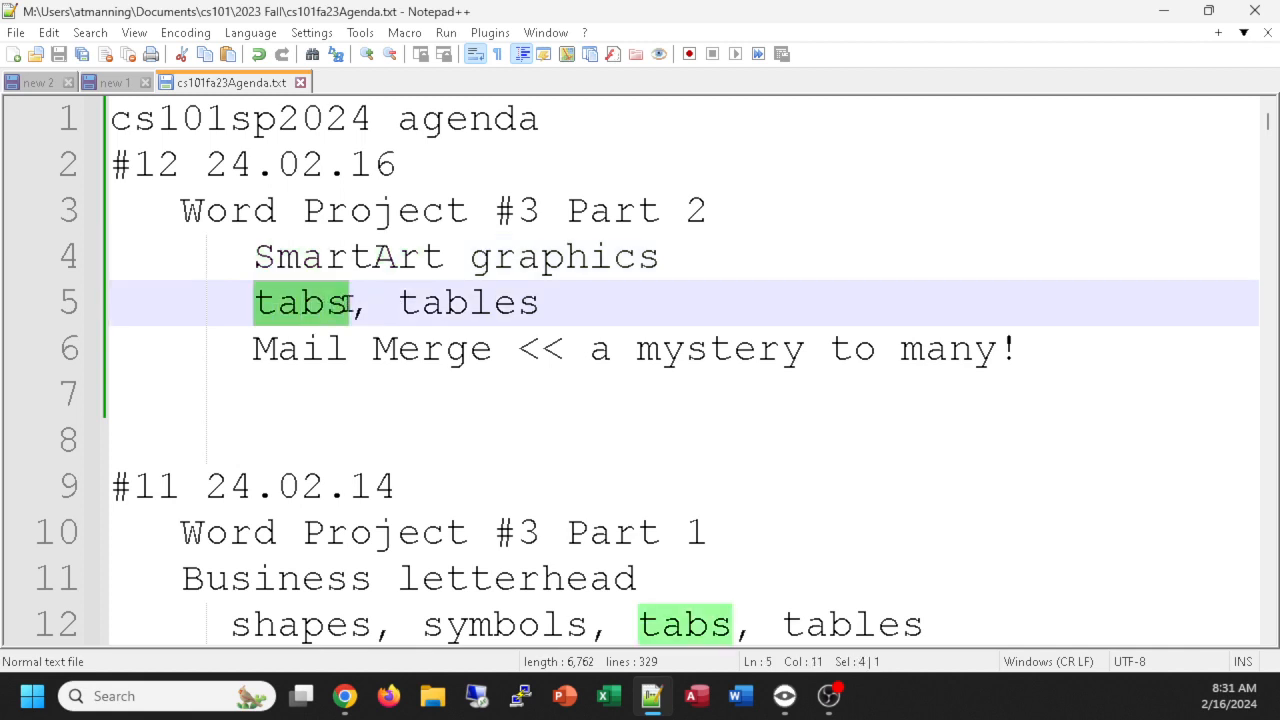
left_click_drag(541, 303, 389, 313)
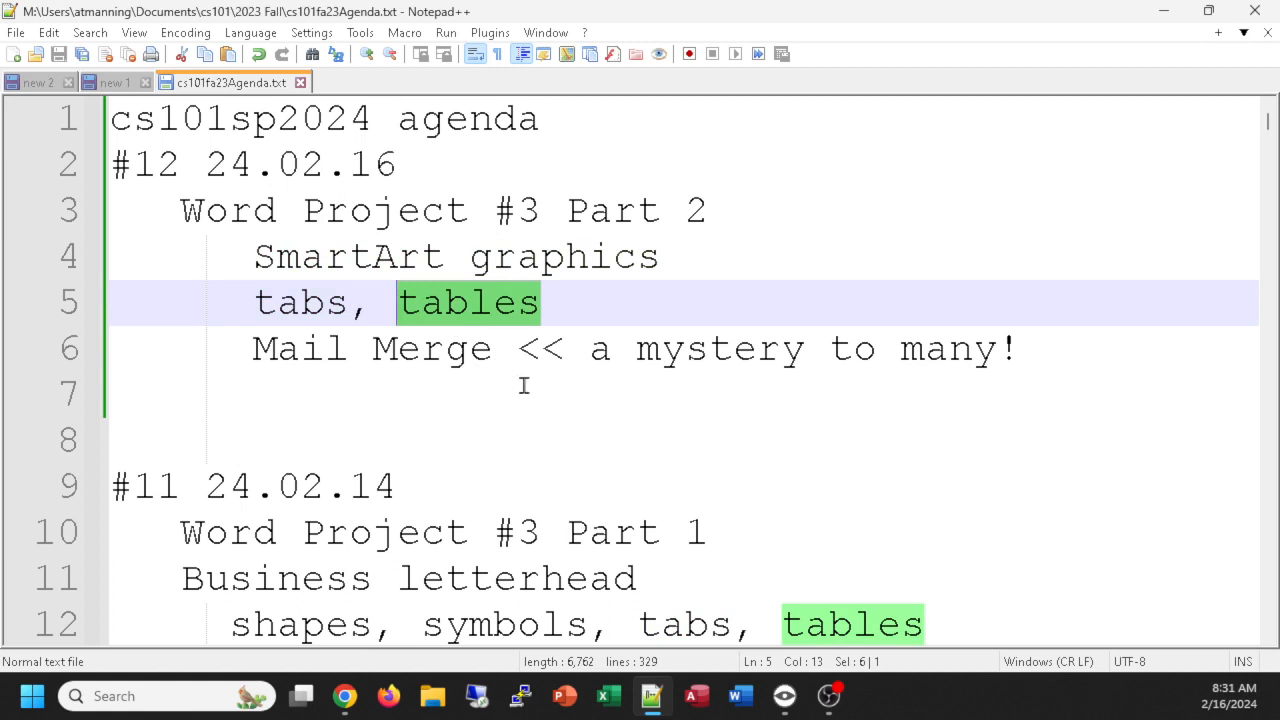
left_click_drag(255, 348, 1013, 348)
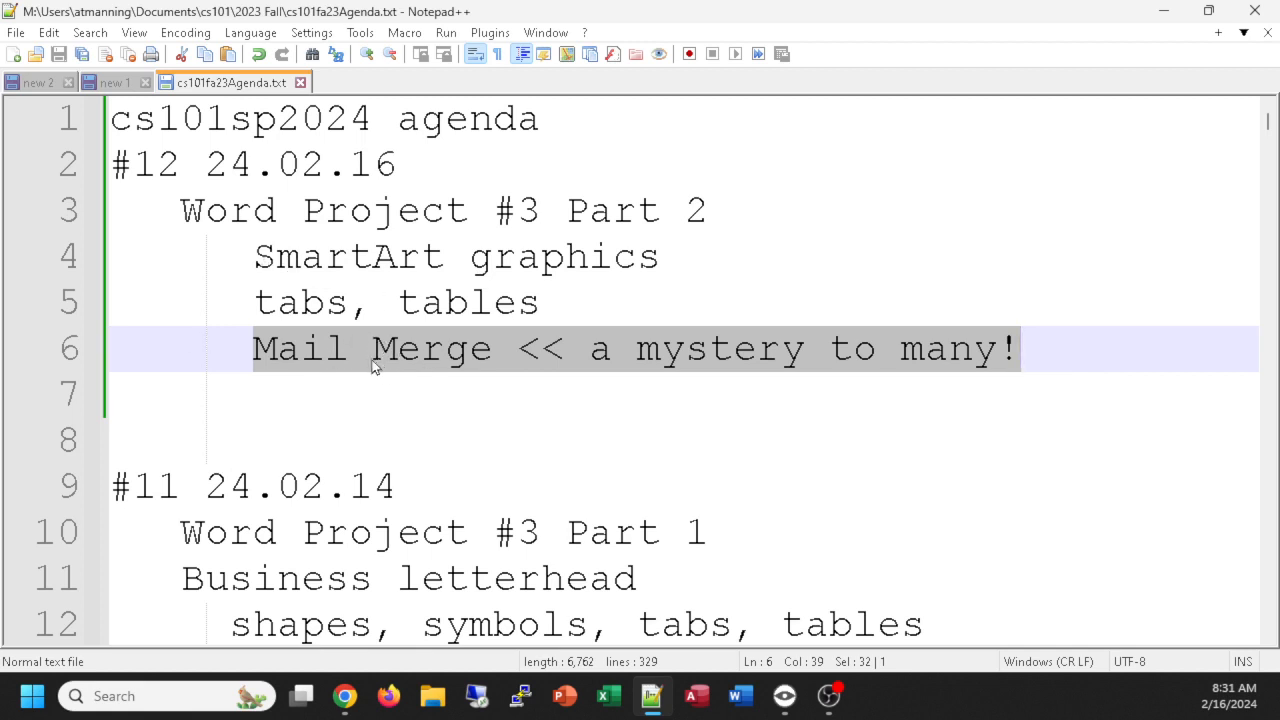
Step: Switch to Word and open the recent document jsmart WD3 Business Letter.docx
left_click(748, 697)
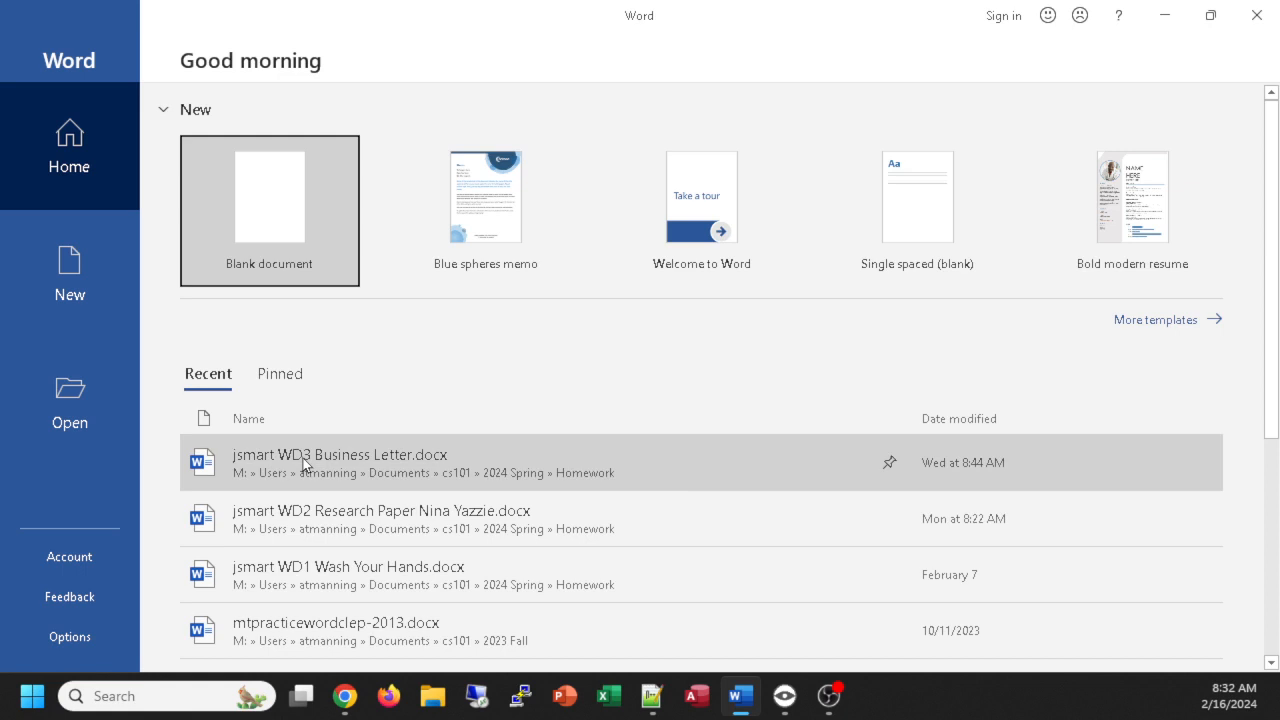
left_click(305, 465)
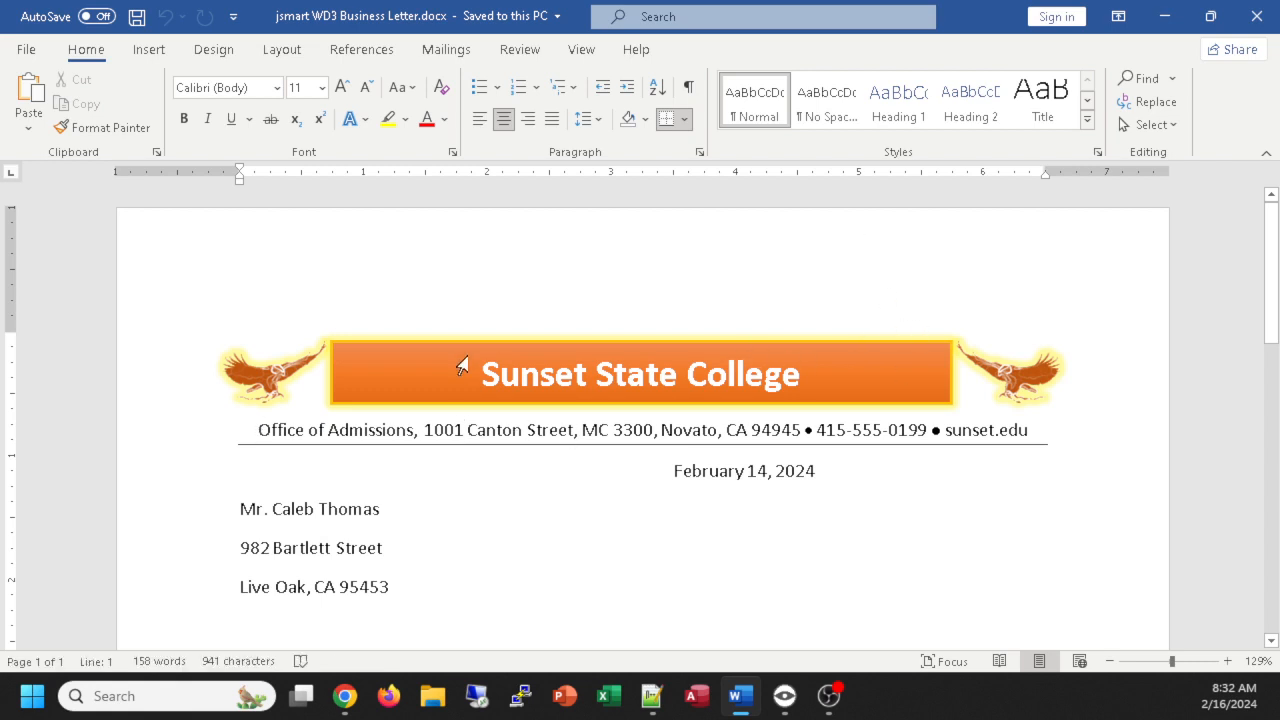
Step: Examine the letter's letterhead banner, date line and recipient address lines
left_click(463, 370)
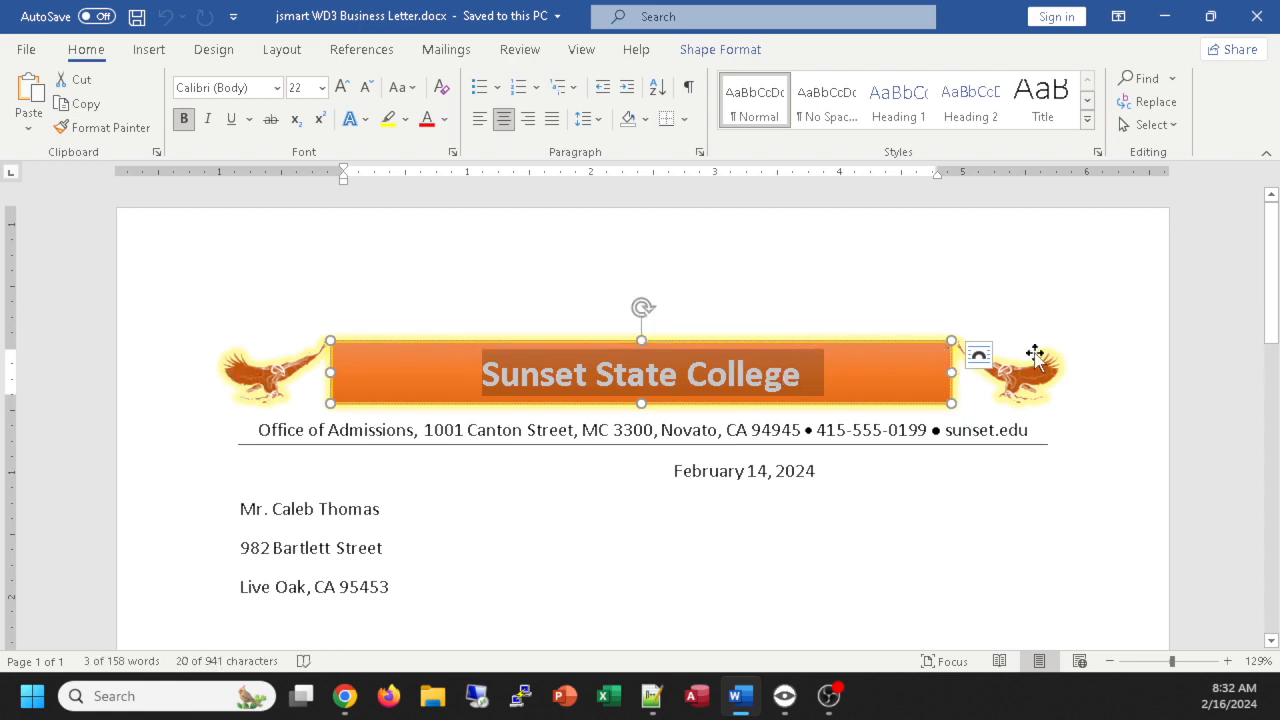
scroll(563, 497, "down", 1)
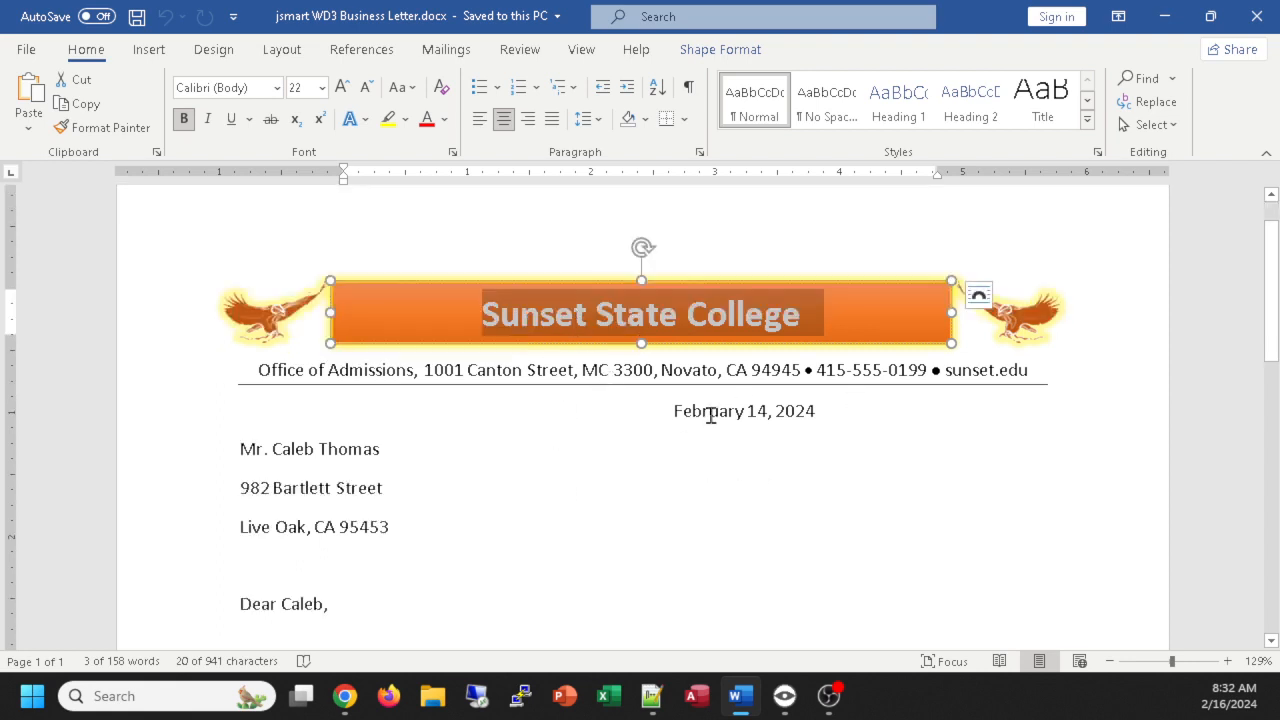
left_click(711, 414)
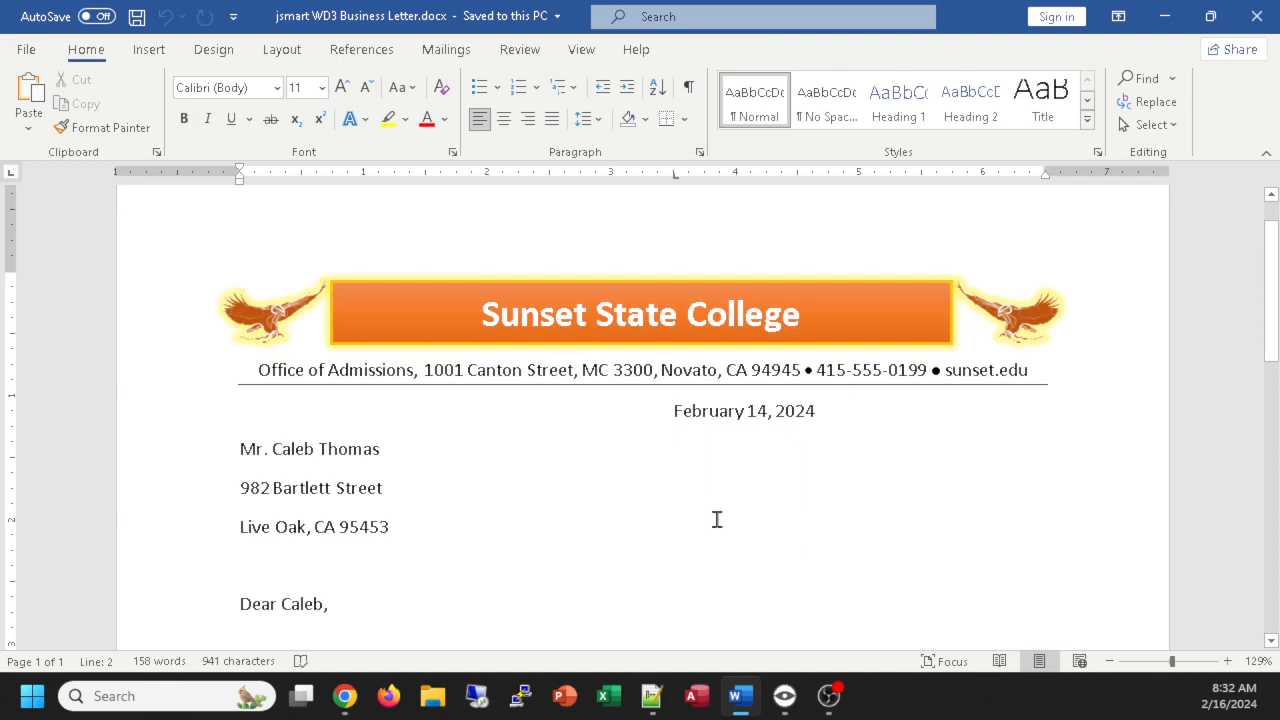
scroll(714, 517, "down", 2)
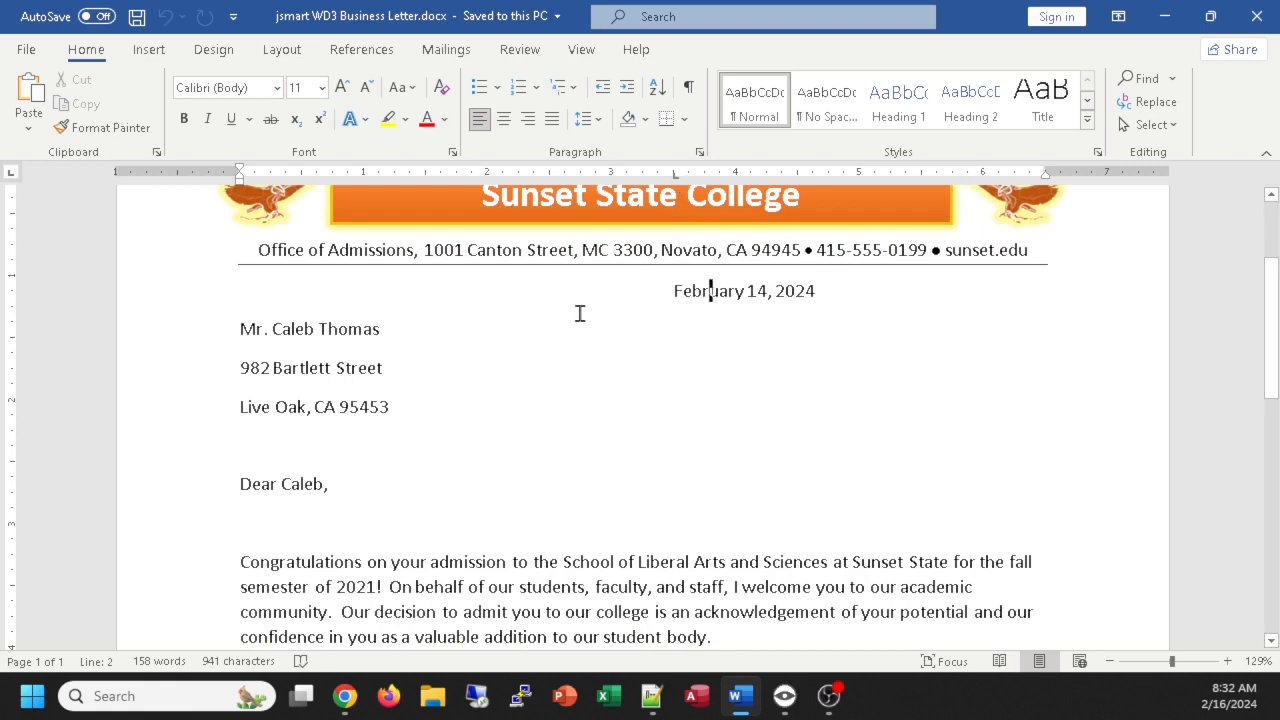
left_click(406, 334)
left_click(388, 380)
left_click(384, 410)
Step: Move the tab stop of the paragraph starting "Congratulations on your admission" to about 4.75 inches and compare it with the date line
left_click(355, 562)
left_click_drag(675, 173, 830, 173)
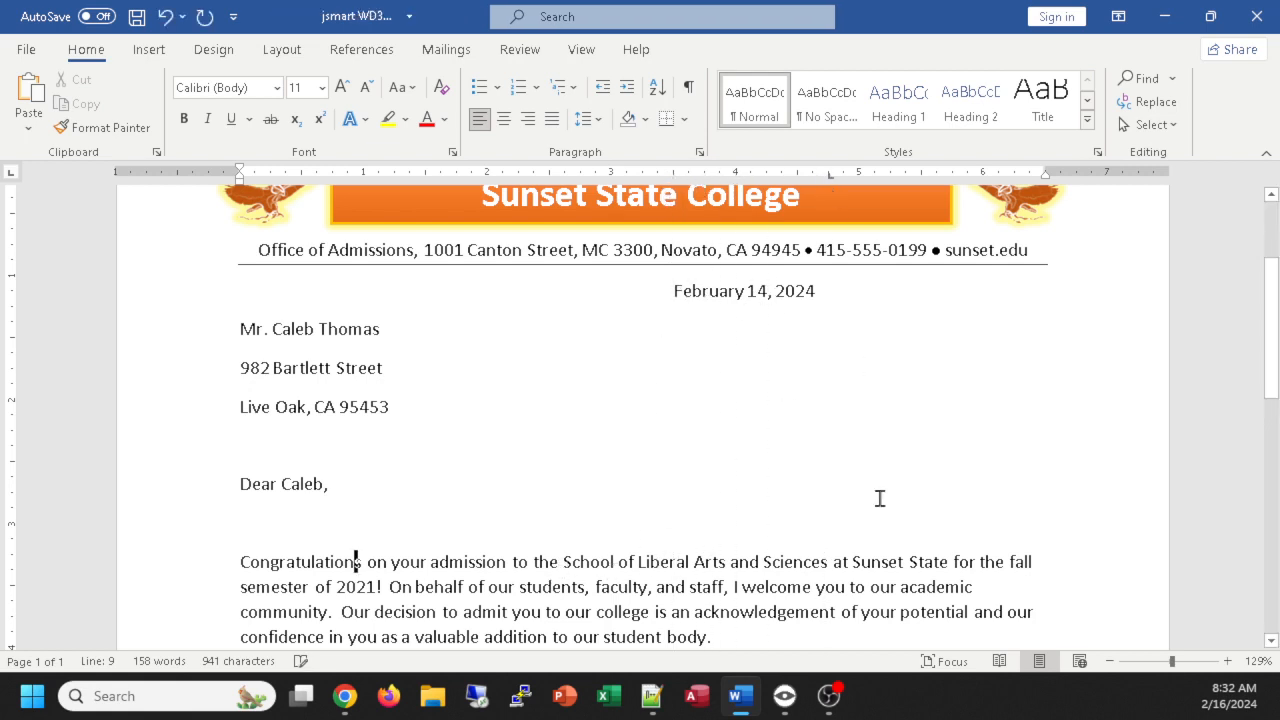
left_click(745, 292)
left_click(462, 586)
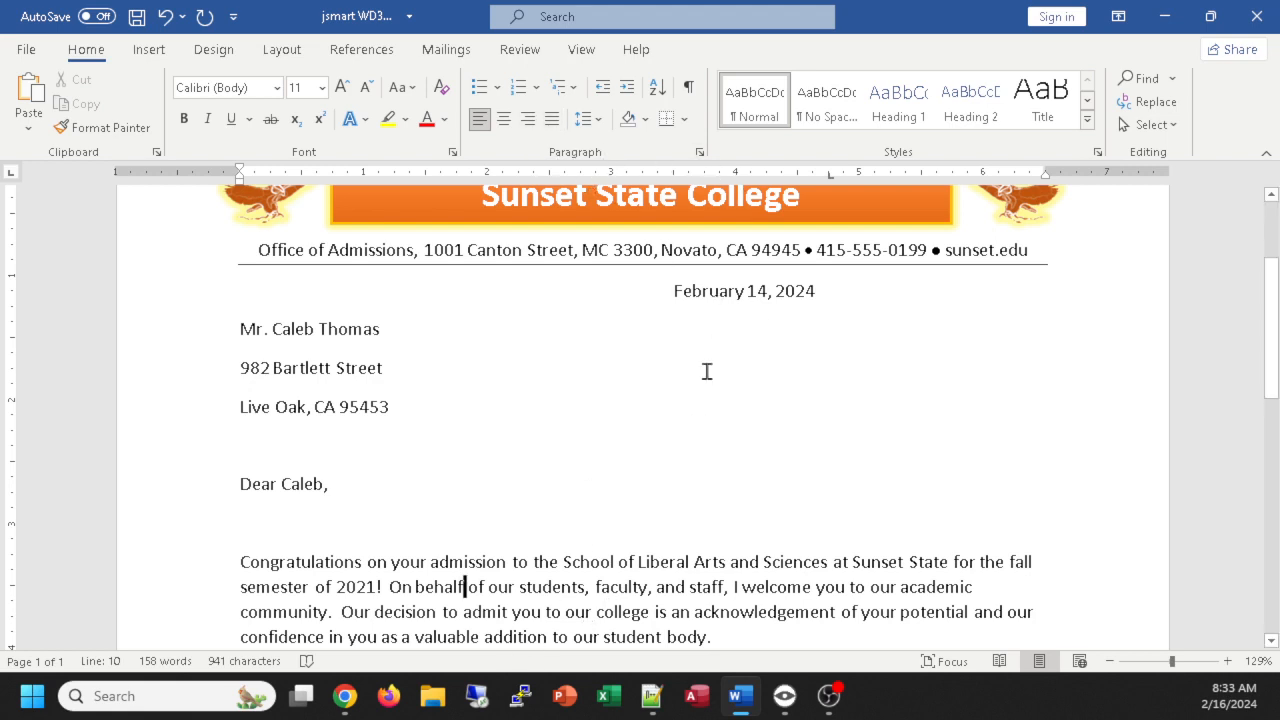
Step: Examine the letter's date line, the table of upcoming dates and the unfinished section below the table
scroll(714, 571, "down", 2)
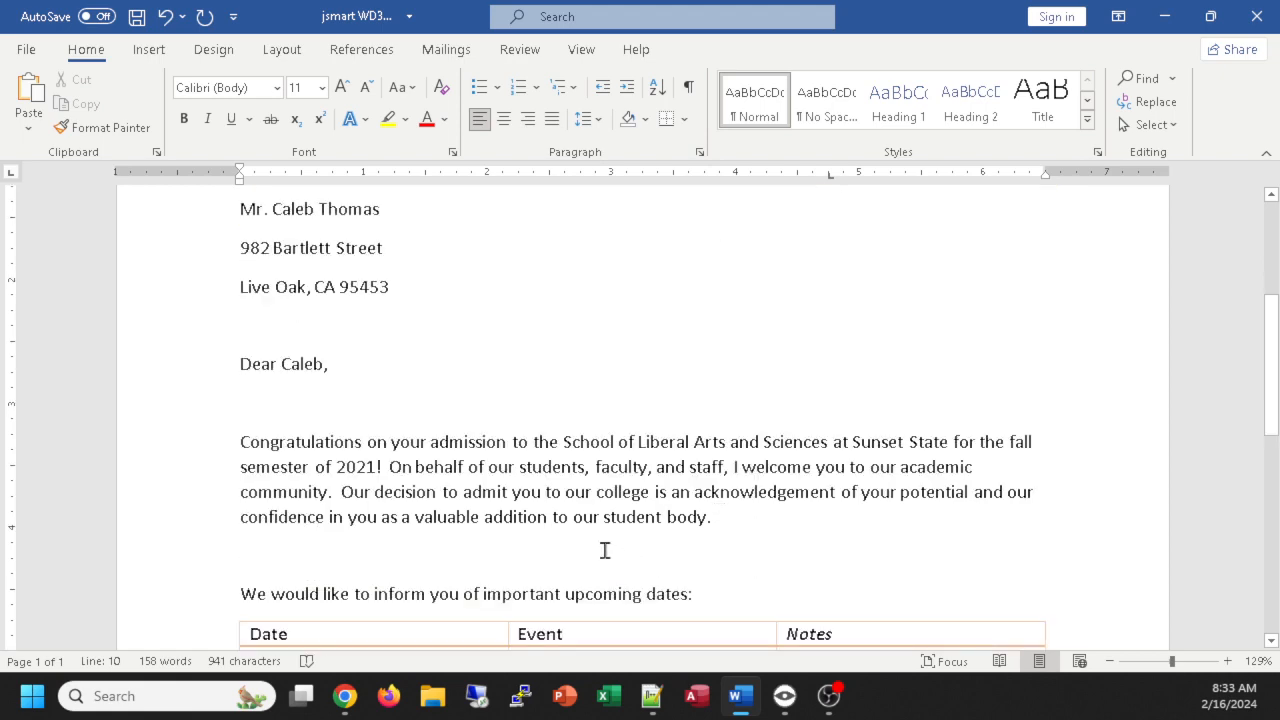
scroll(578, 482, "up", 2)
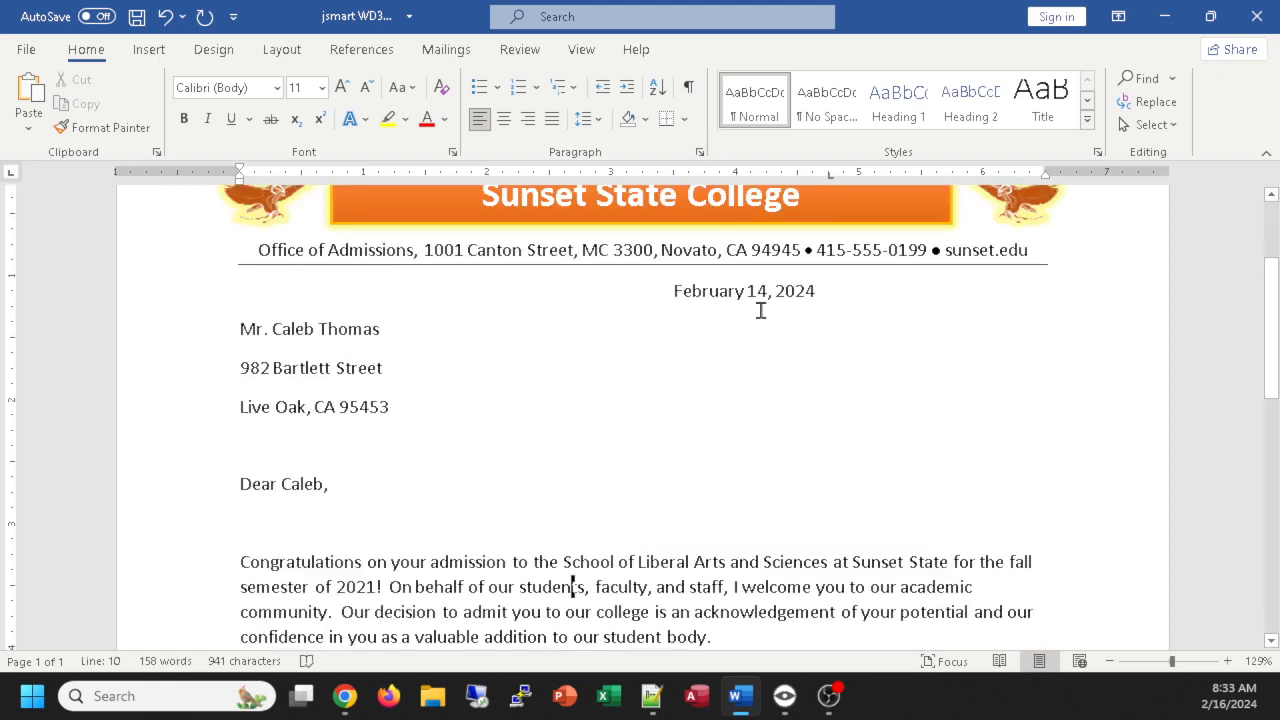
left_click(757, 295)
scroll(752, 323, "down", 6)
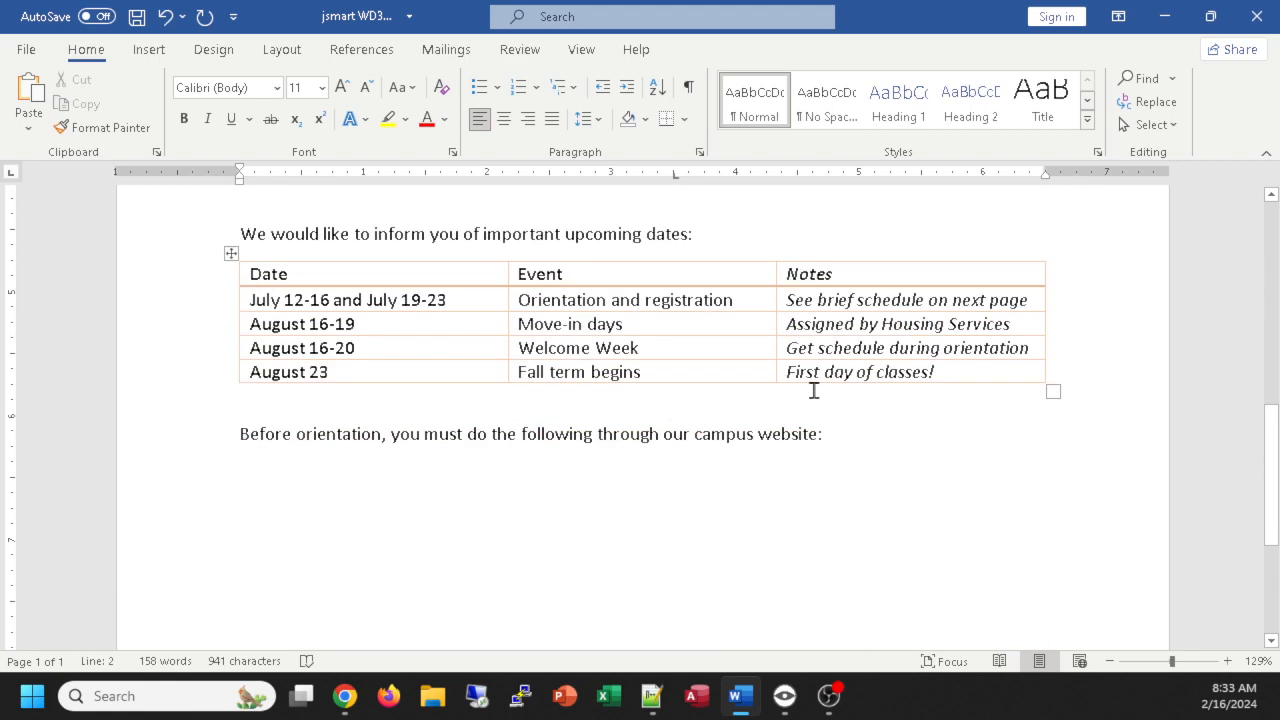
scroll(816, 380, "up", 2)
left_click(274, 425)
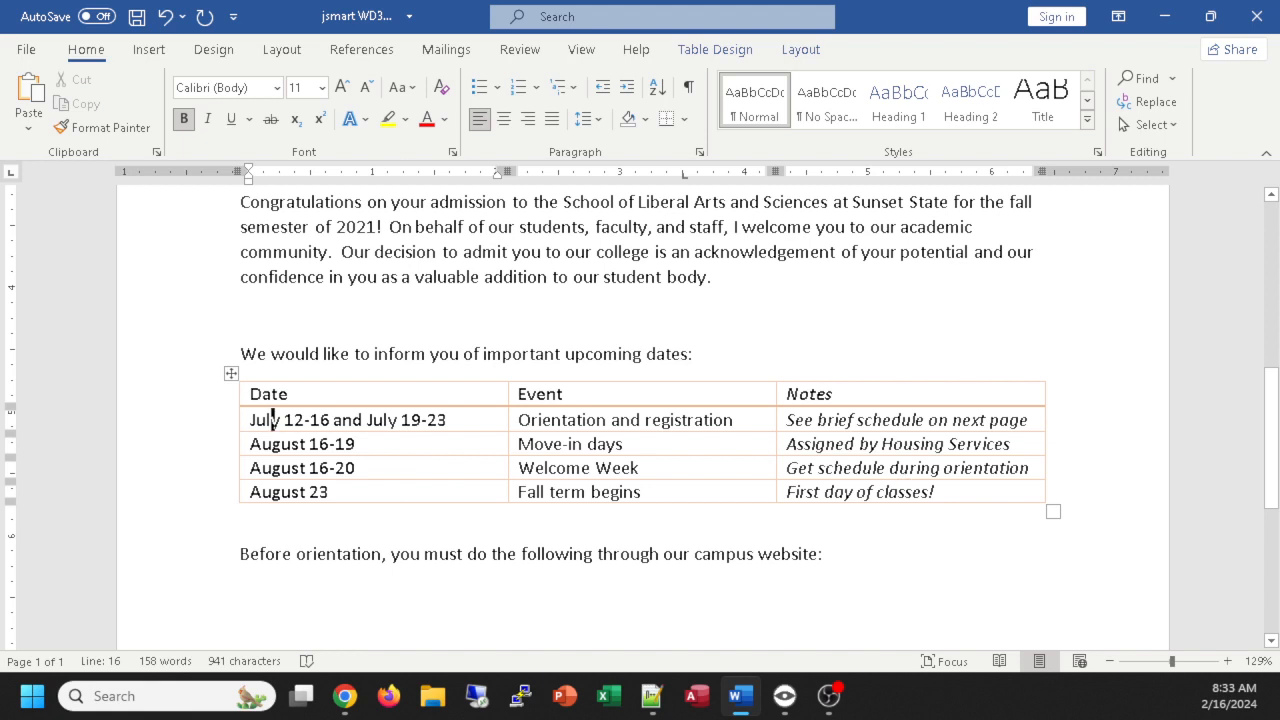
scroll(534, 600, "down", 2)
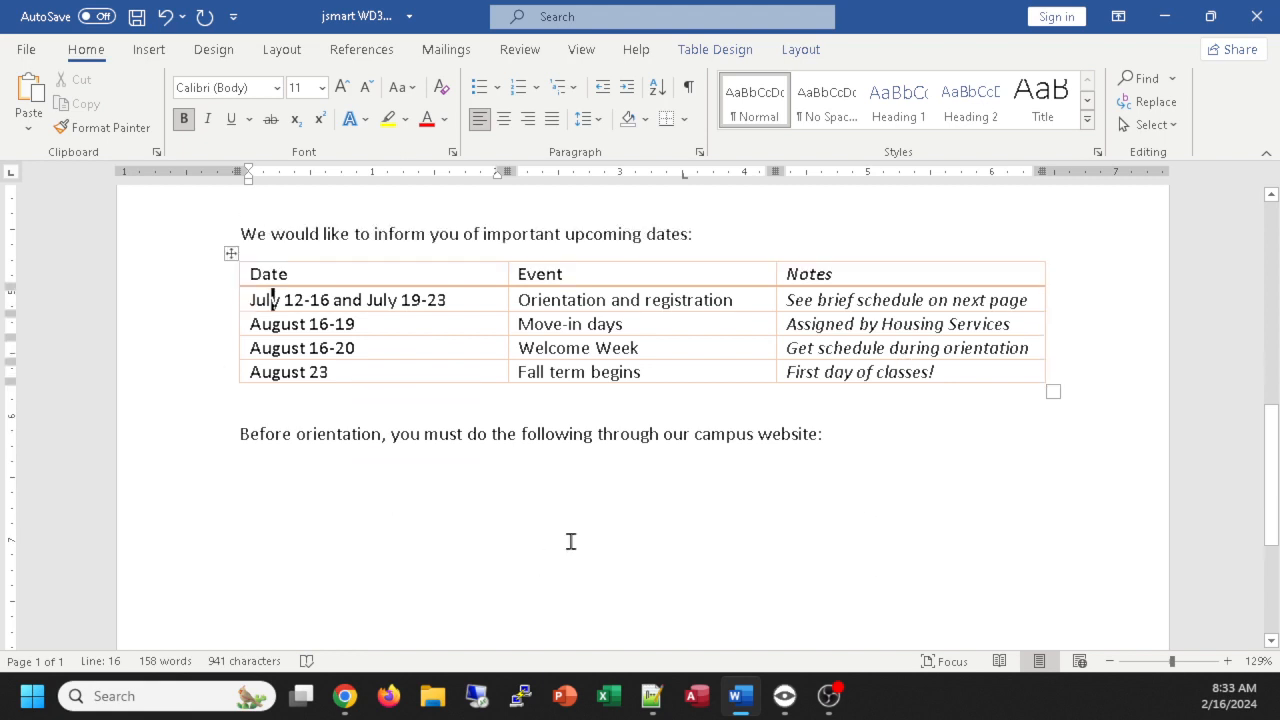
scroll(706, 457, "down", 2)
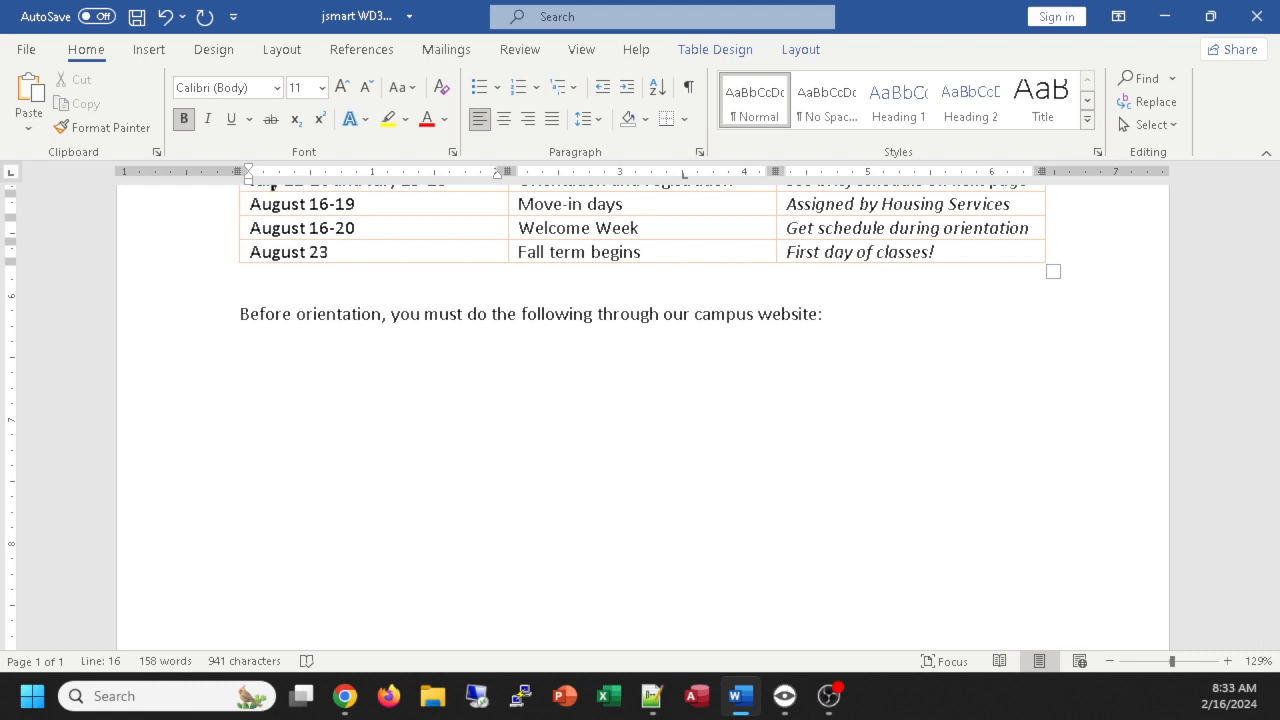
left_click(344, 696)
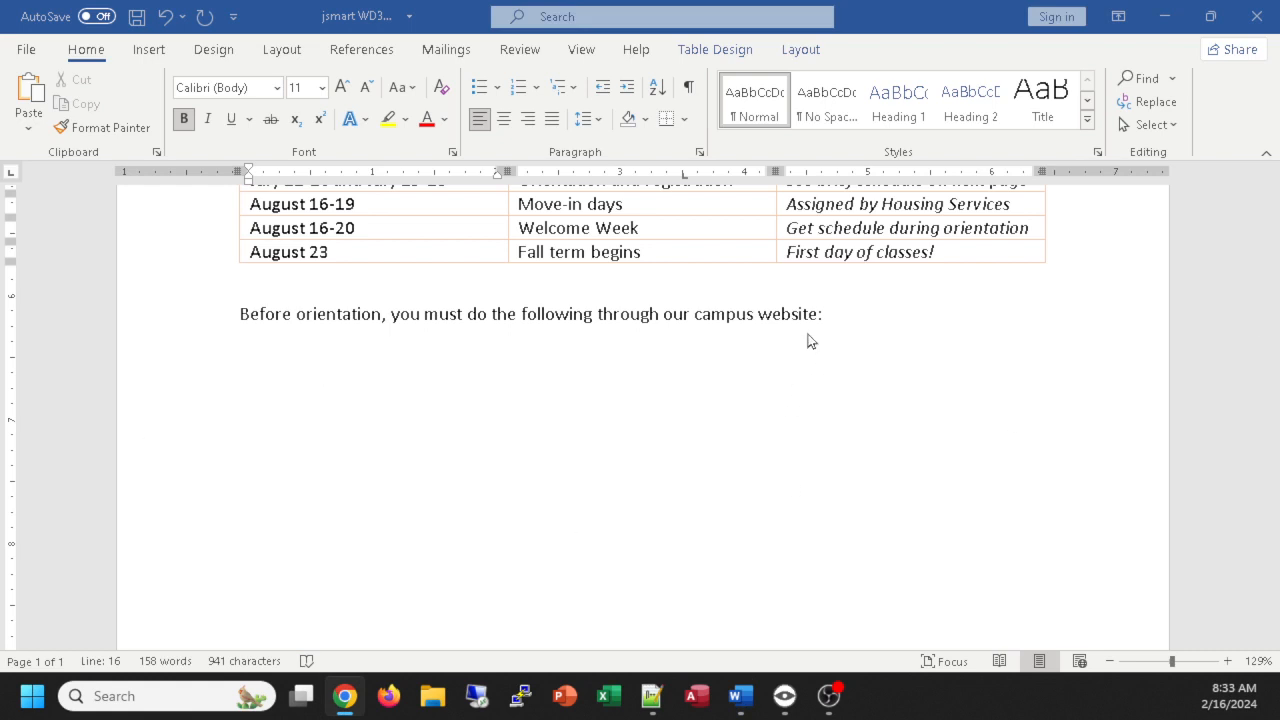
left_click(513, 381)
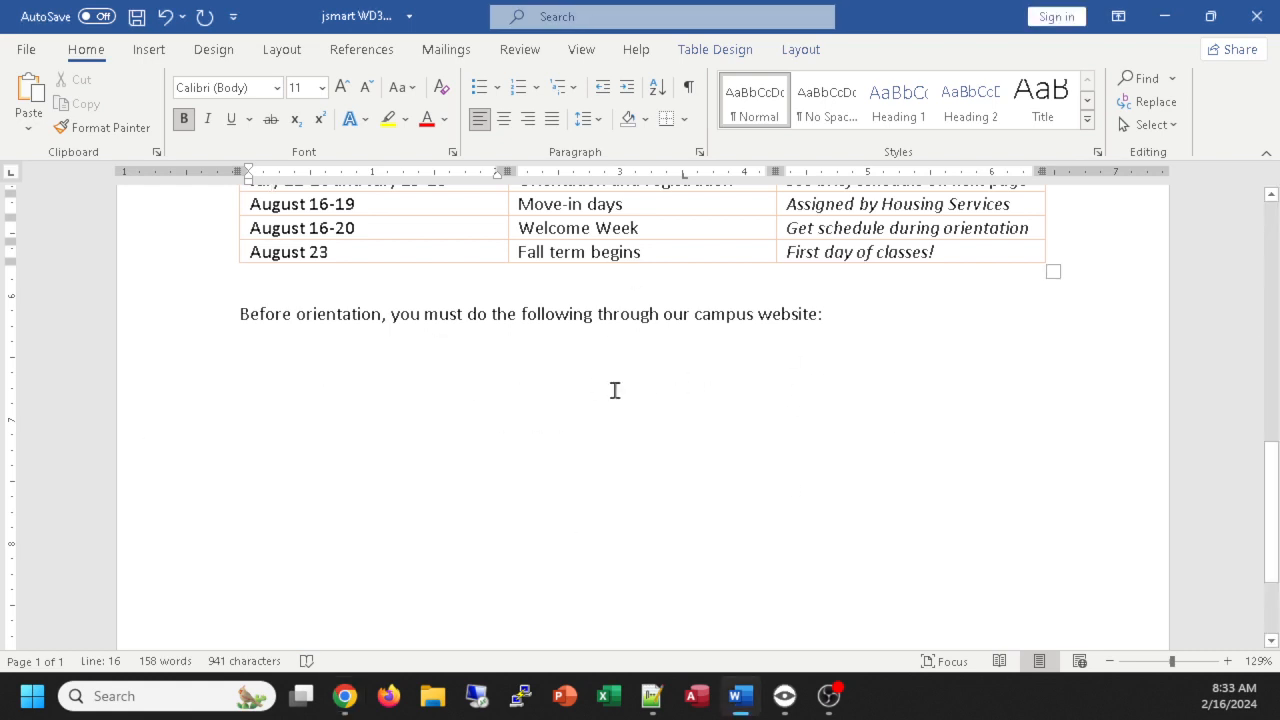
Step: Place the cursor in the empty paragraph below the "Before orientation" line, showing formatting marks only while locating it
left_click(689, 89)
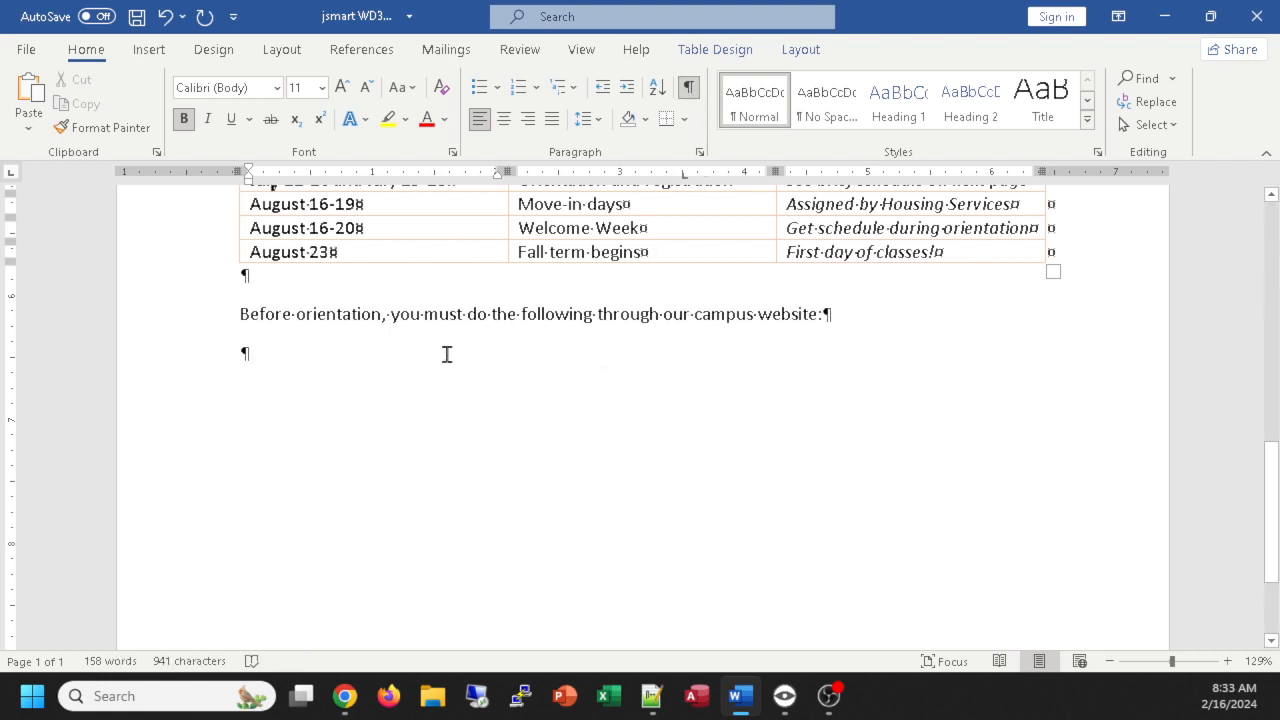
left_click(251, 348)
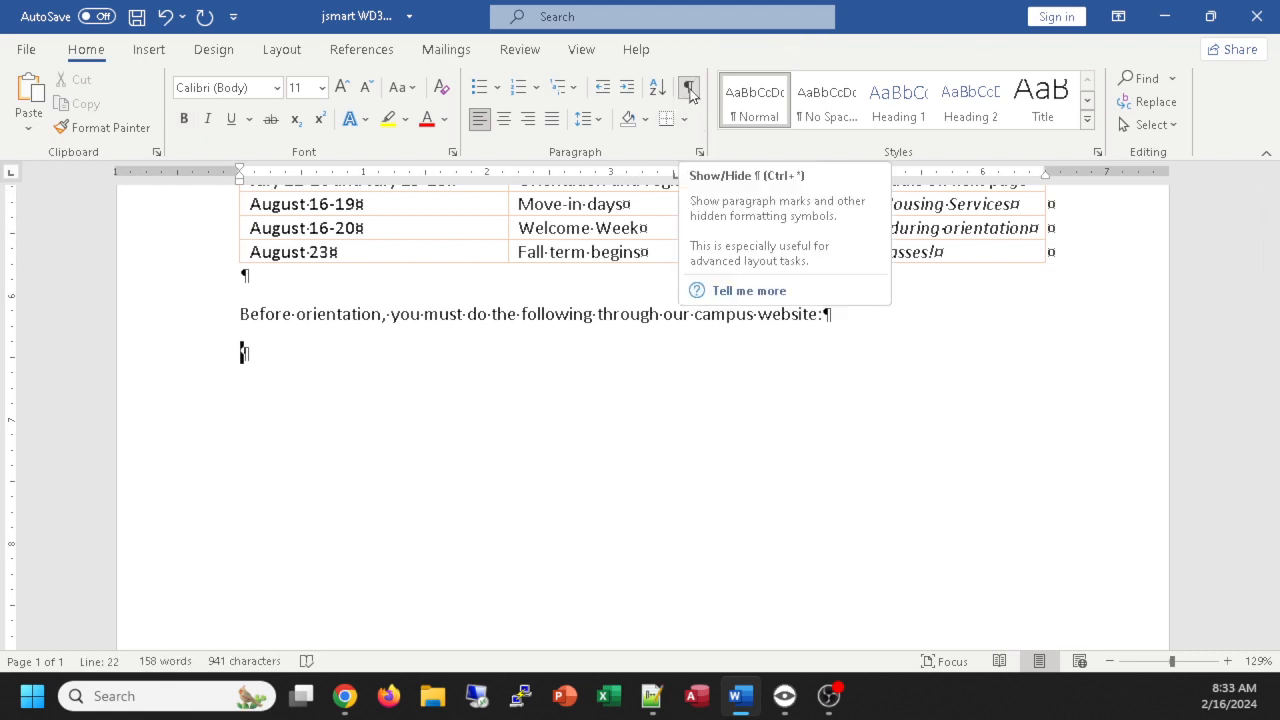
left_click(690, 90)
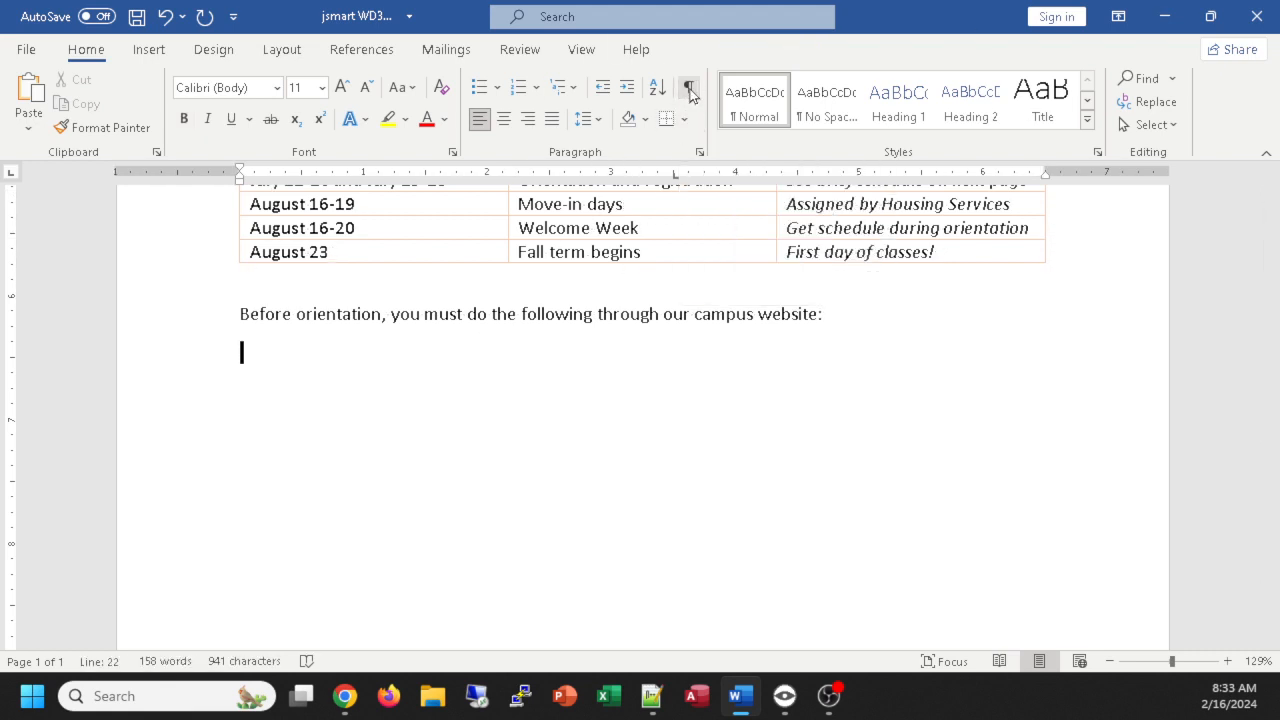
Step: Start a bulleted list below the "Before orientation" line with the item "Complete a housing contract or housing exemption form"
left_click(480, 90)
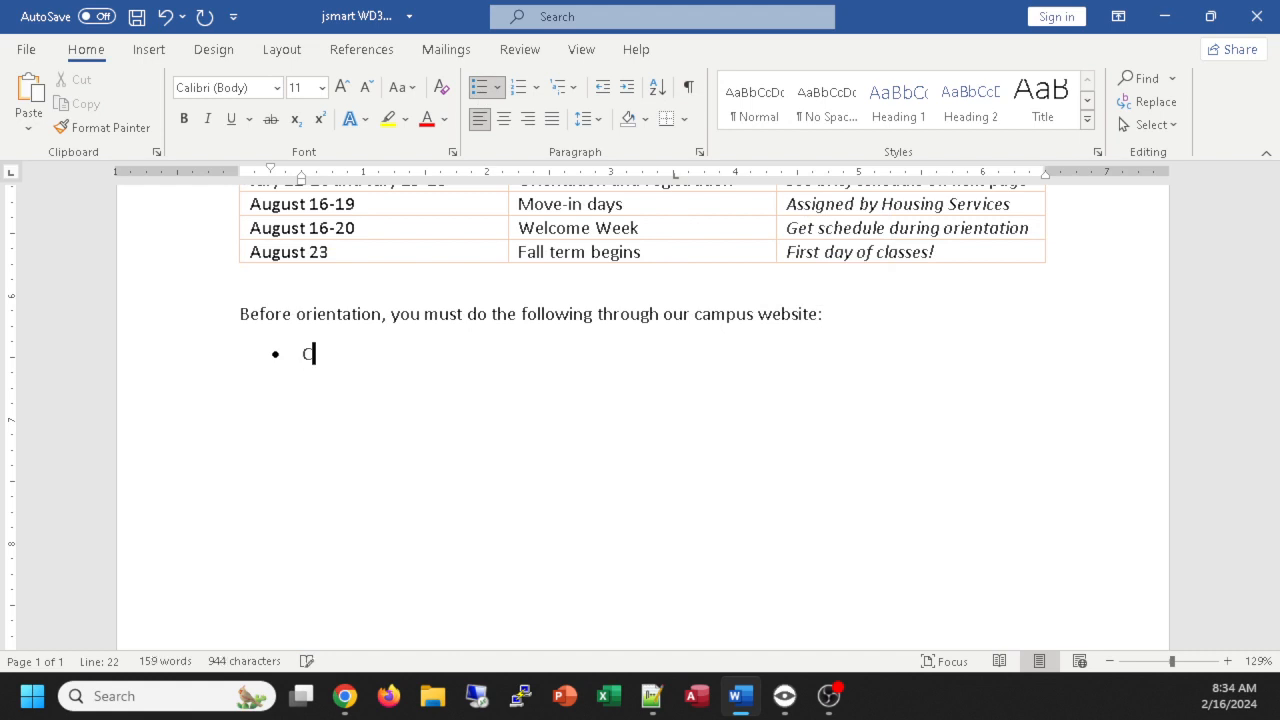
type("Complete a")
scroll(807, 355, "up", 6)
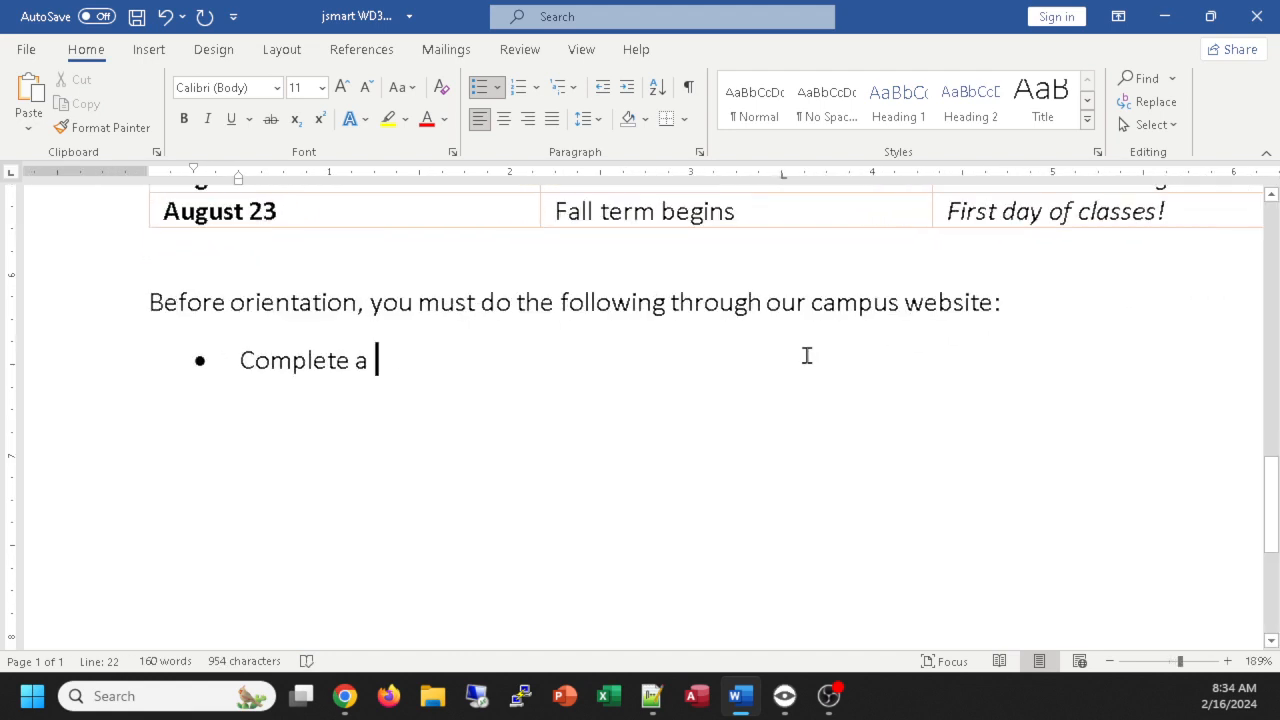
type("houseing")
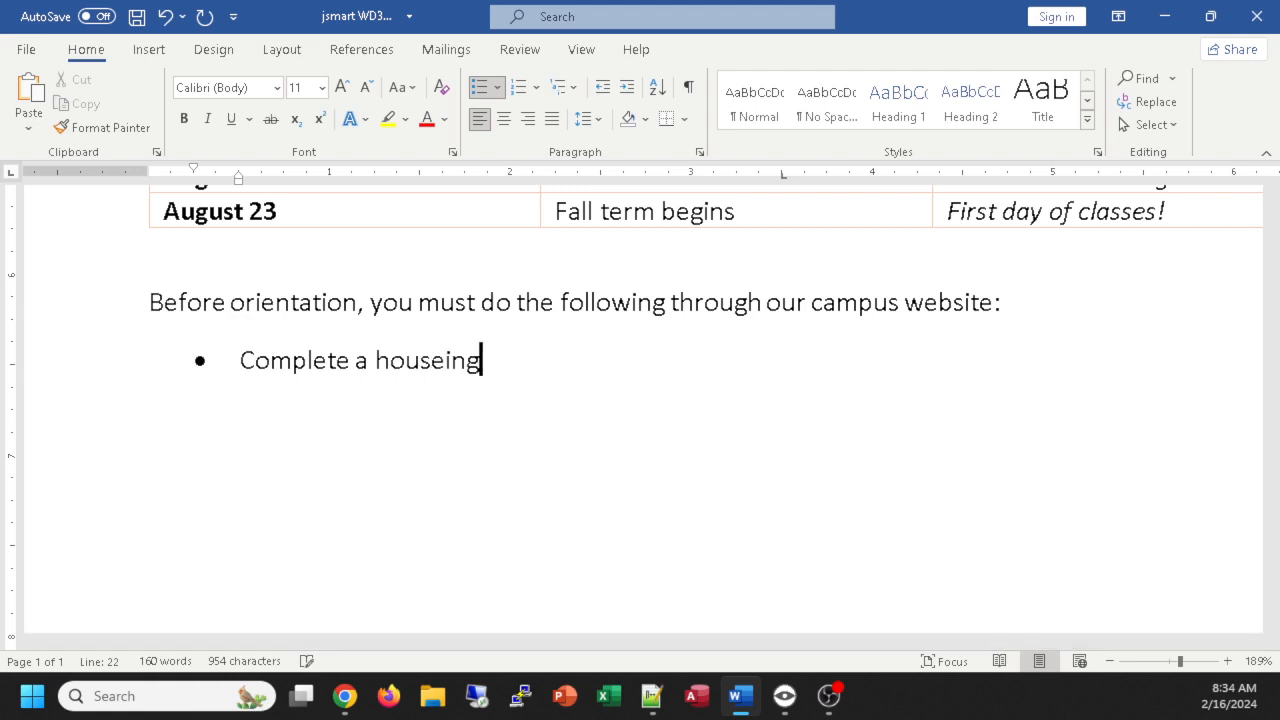
key("BackSpace")
key("BackSpace")
key("BackSpace")
key("BackSpace")
type("in")
key("BackSpace")
key("BackSpace")
key("BackSpace")
type("sing contract")
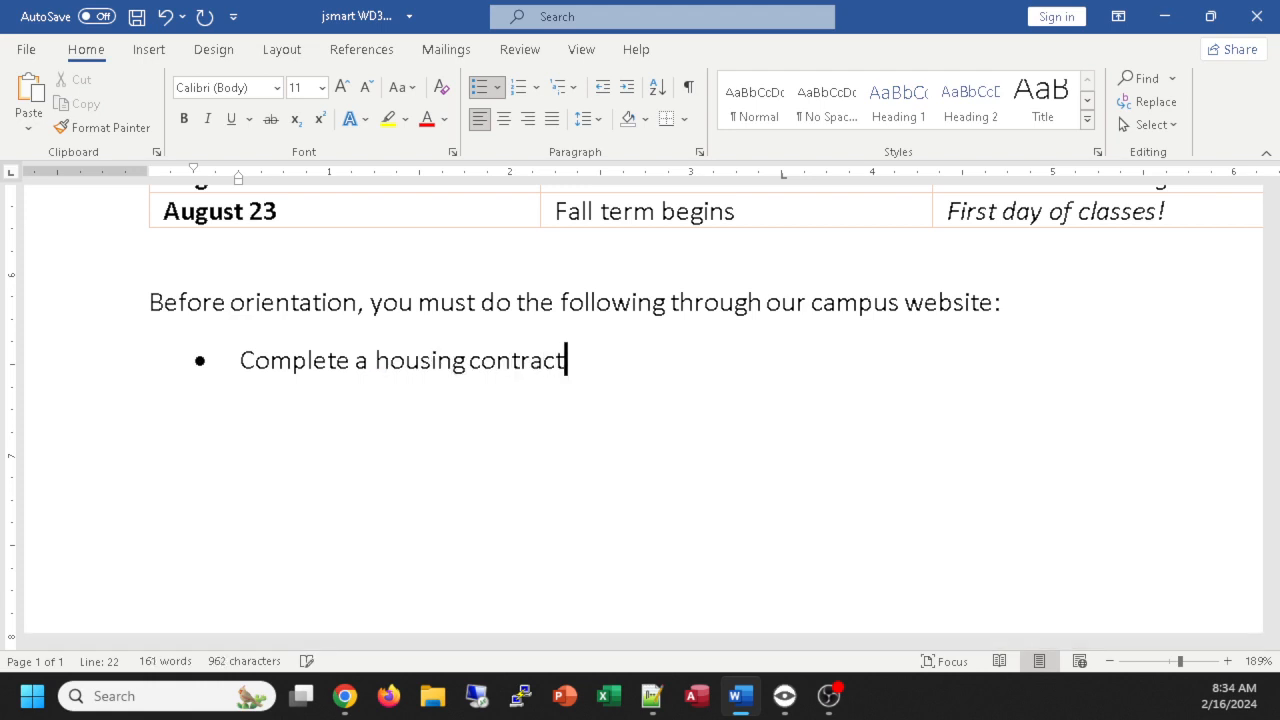
type(" or hou")
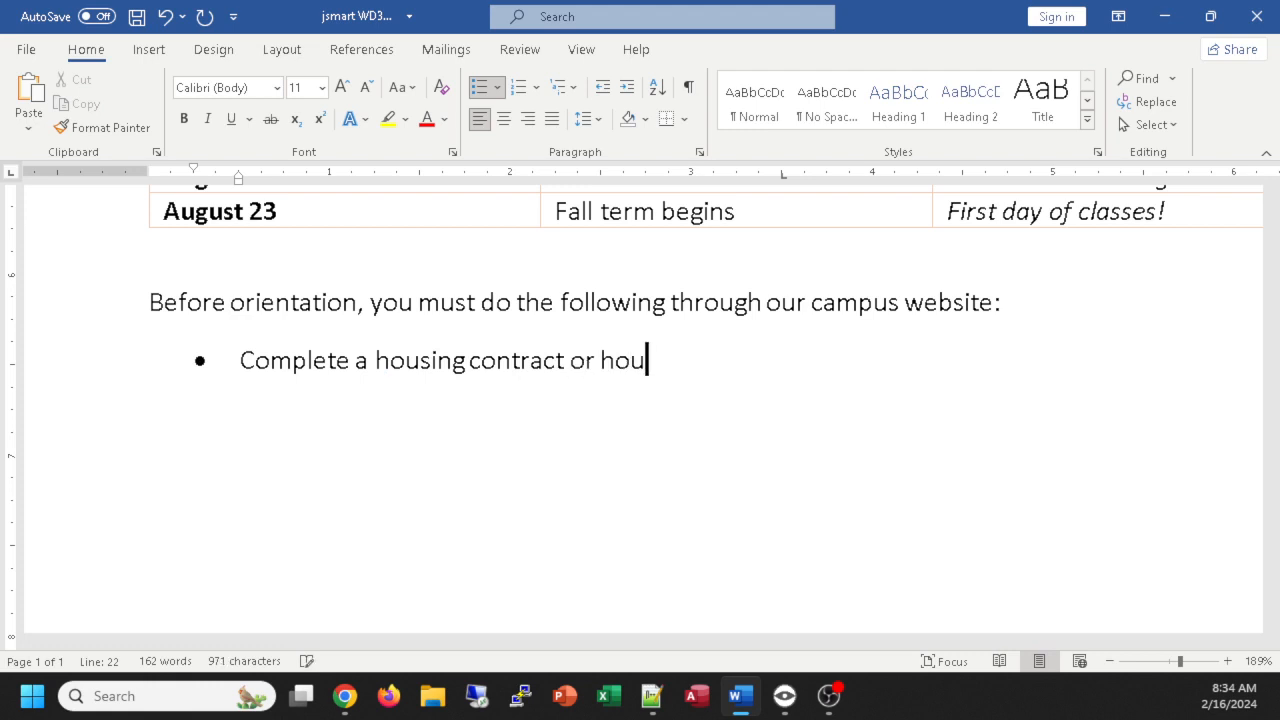
type("sing exemp")
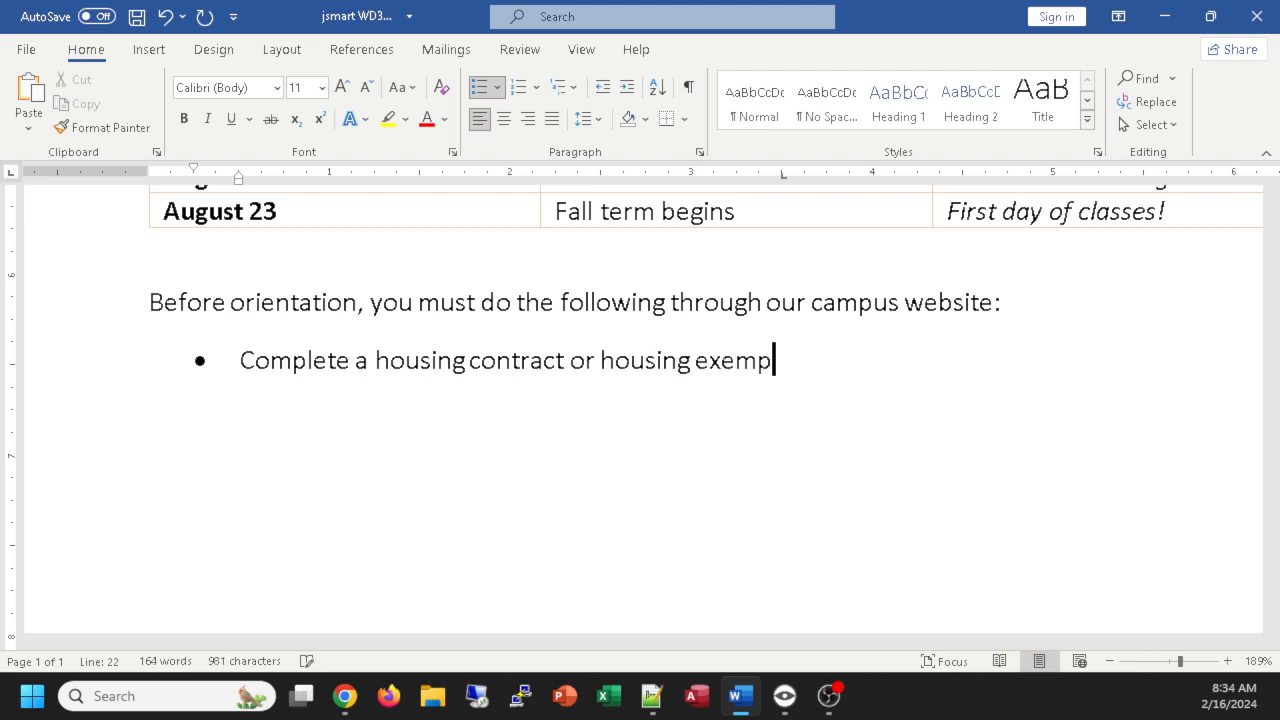
type("tion form")
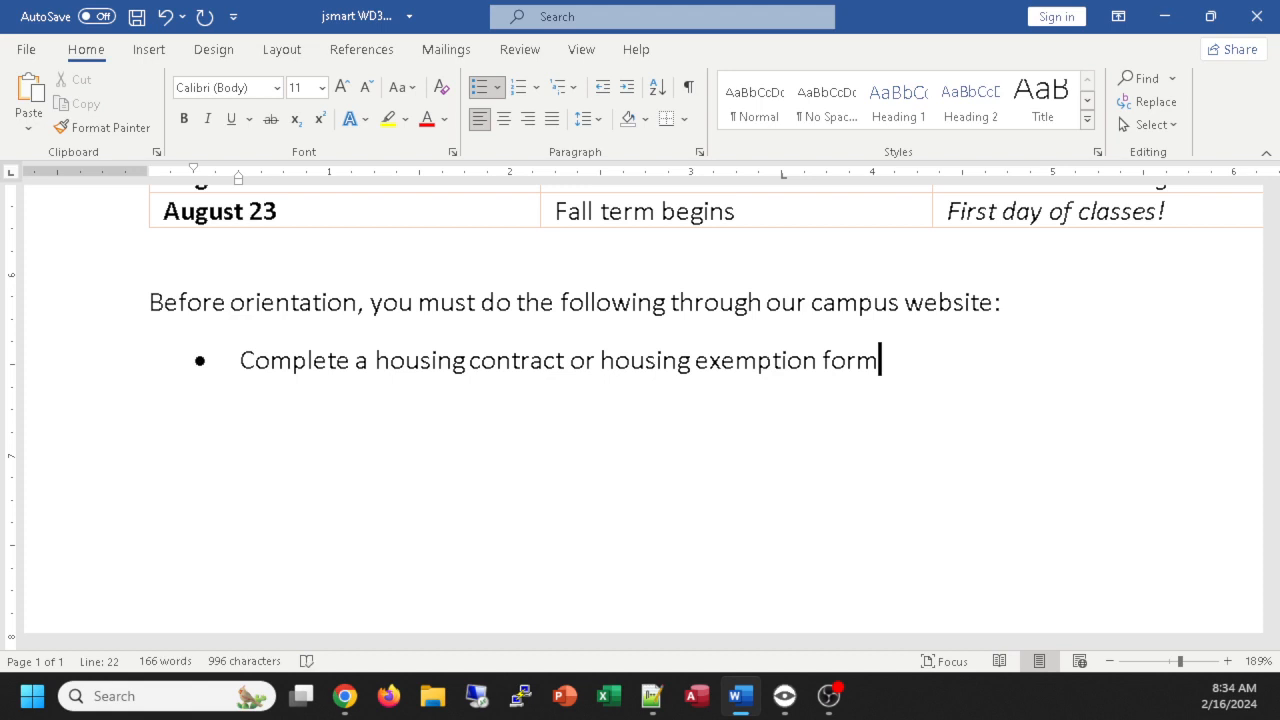
Step: Add the second bulleted item "Schedule your math placement exam" below the housing contract item
key("Return")
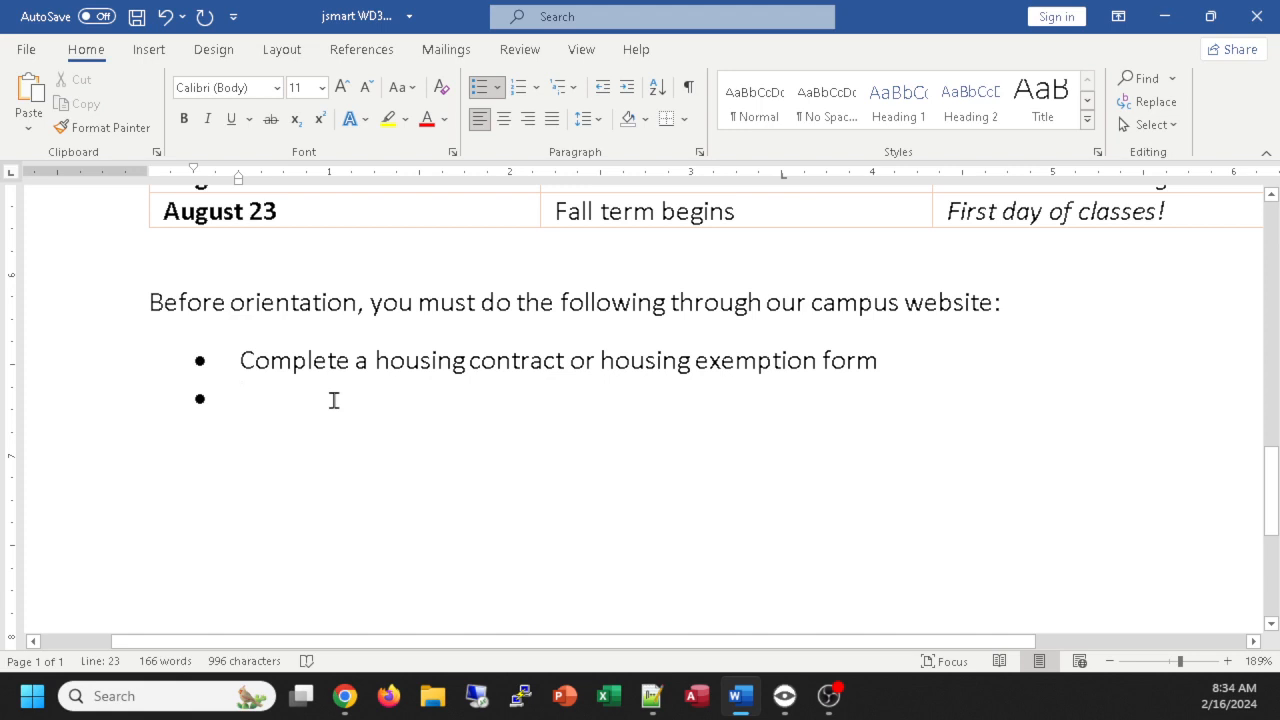
type("S")
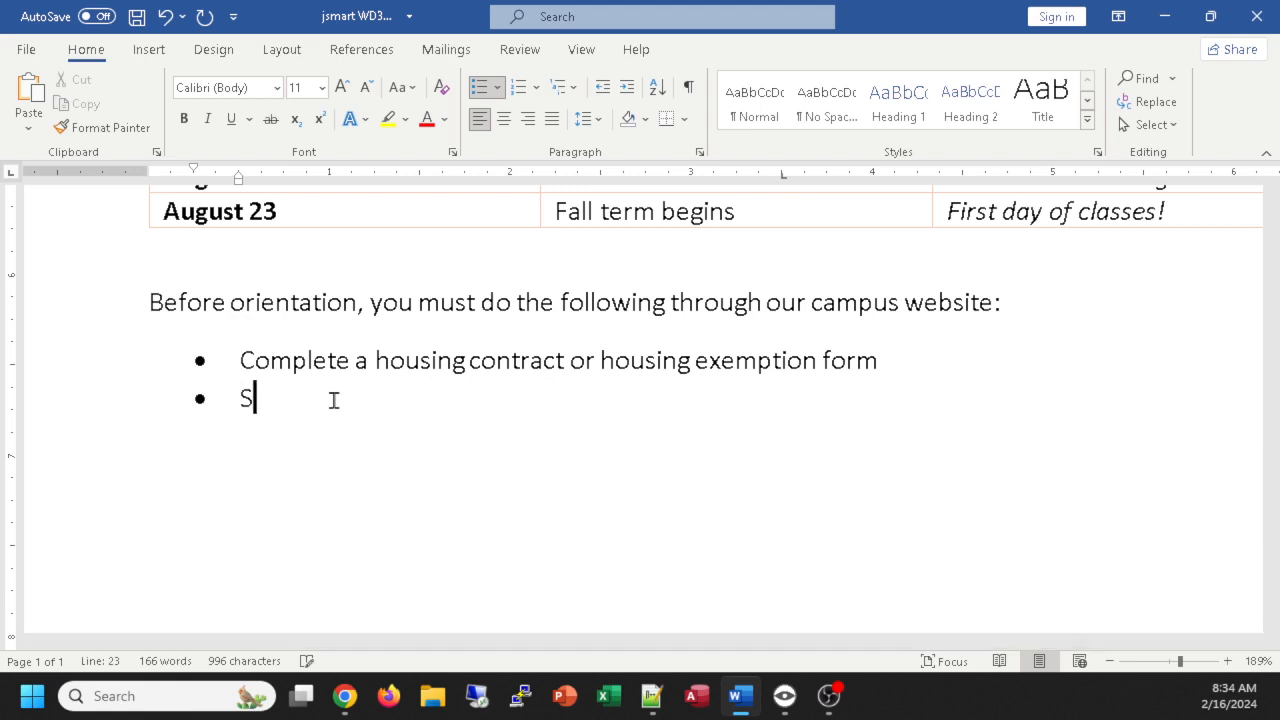
type("chedu")
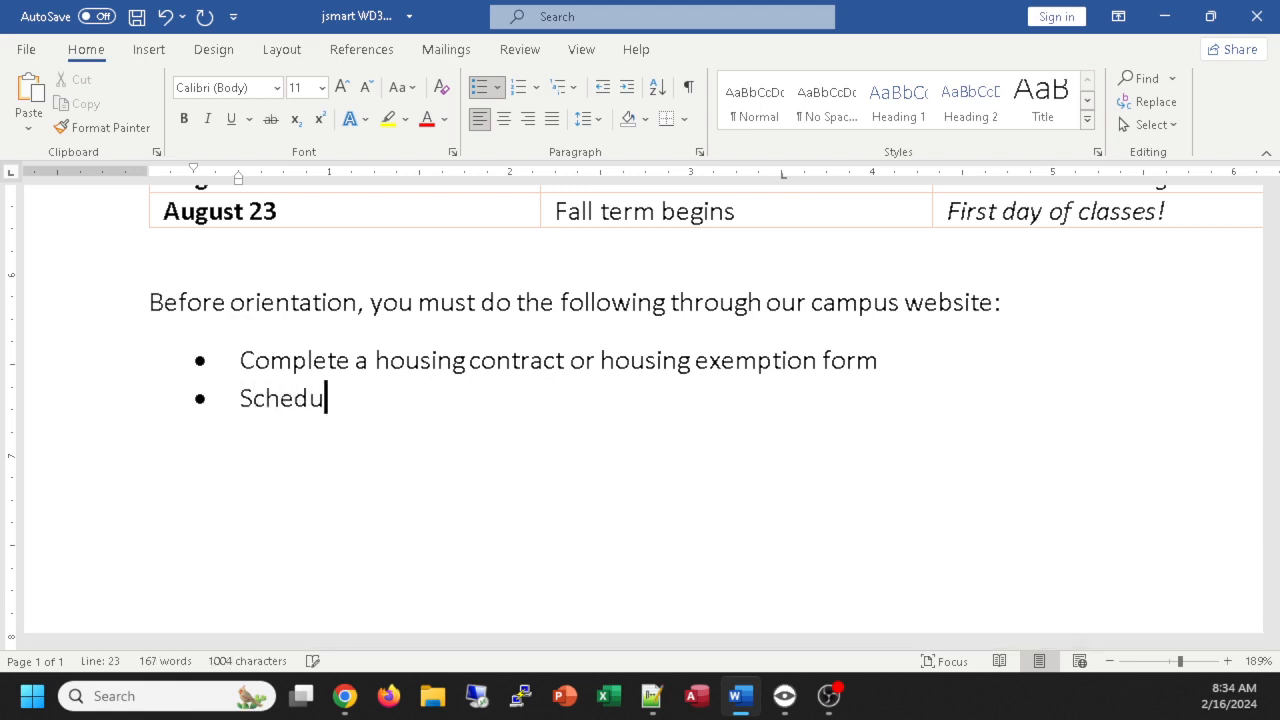
type("le your ")
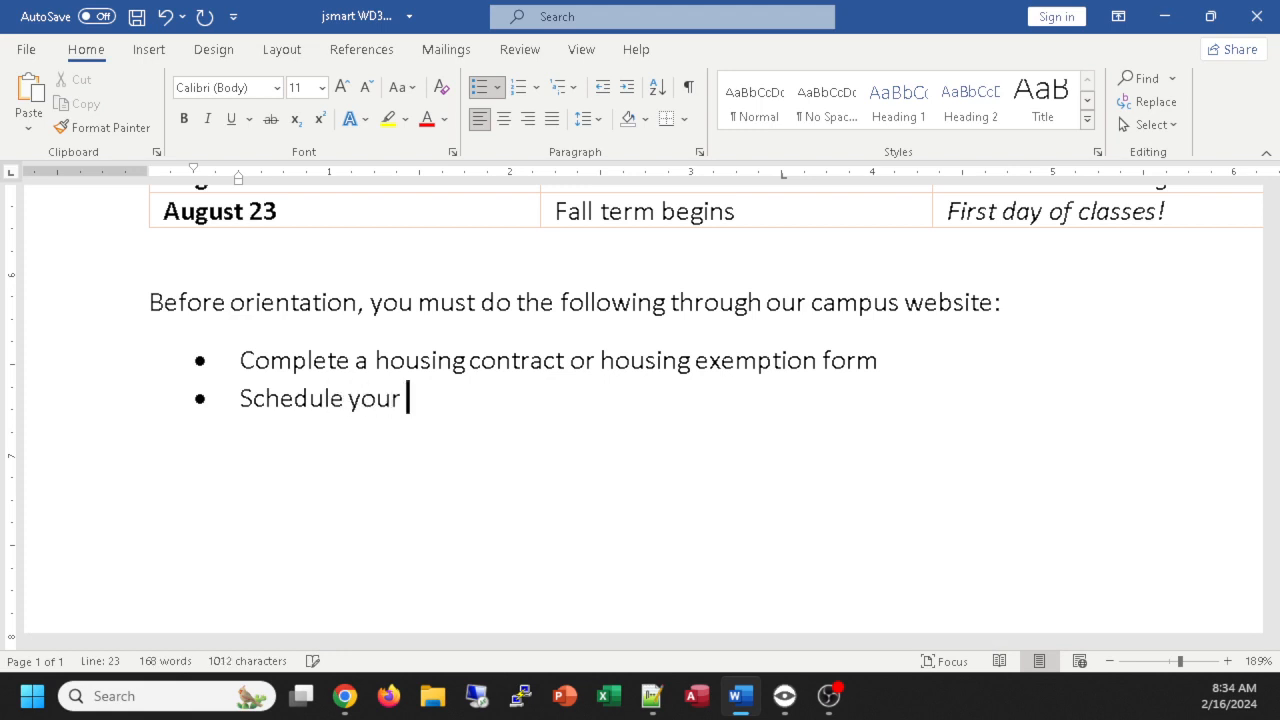
type("math pla")
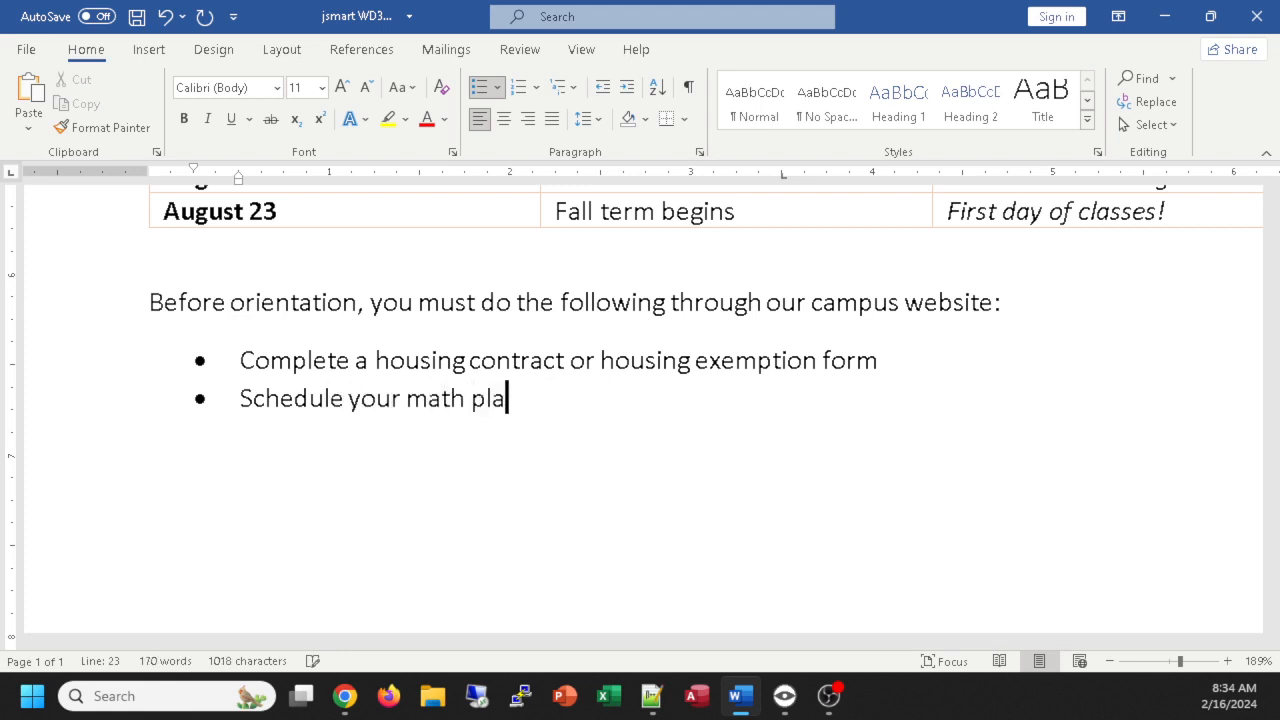
type("cement ")
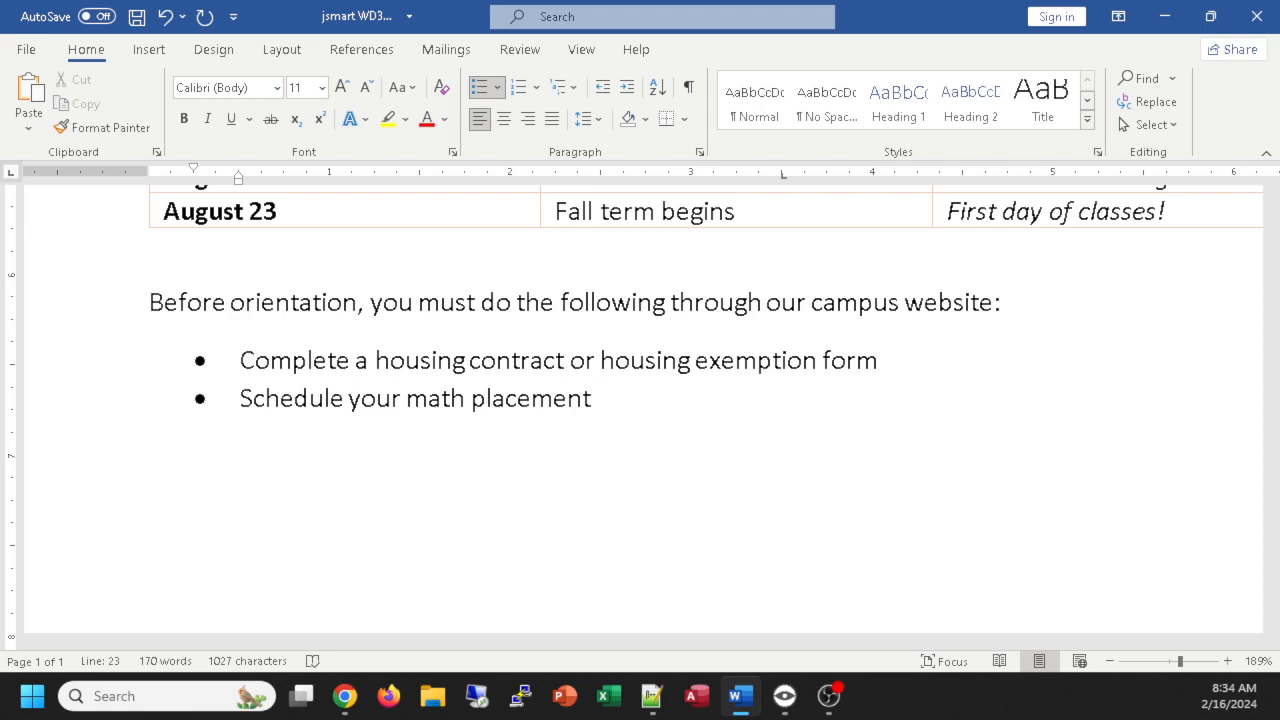
type("exam")
Step: Add the third bulleted item "Reserve your orientation dates" below the math placement exam item
key("Return")
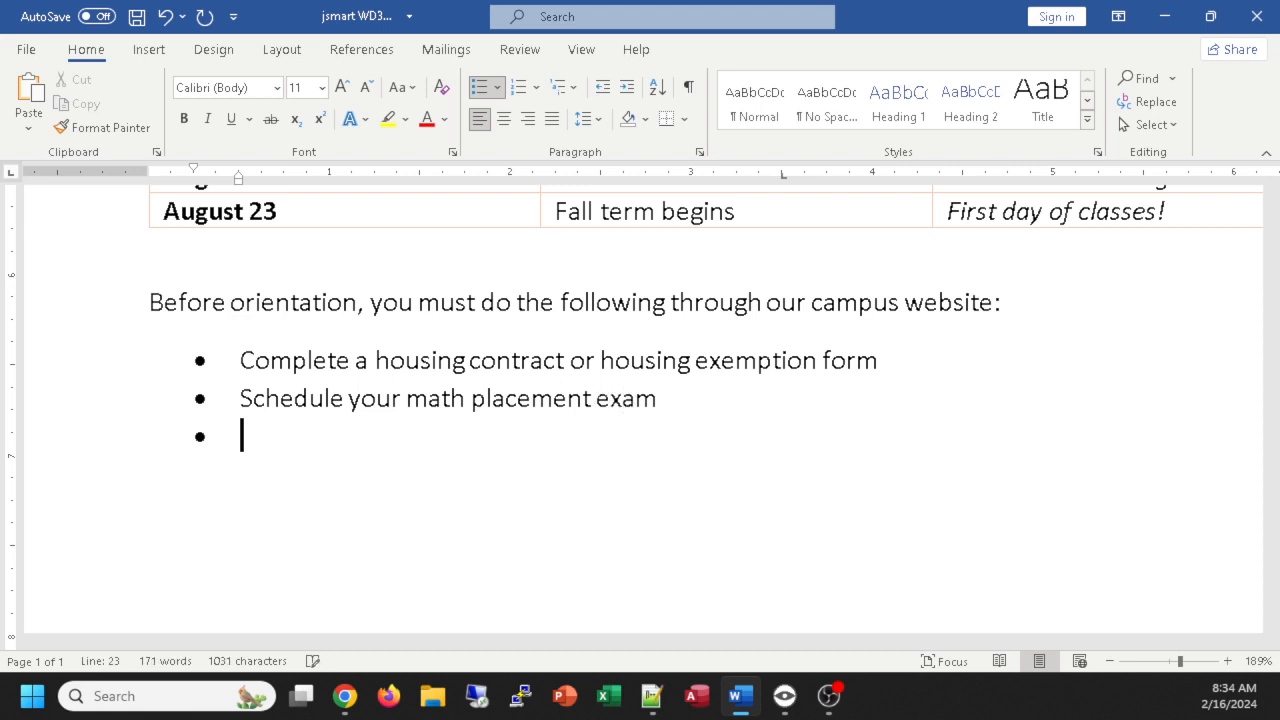
type("Reserve y")
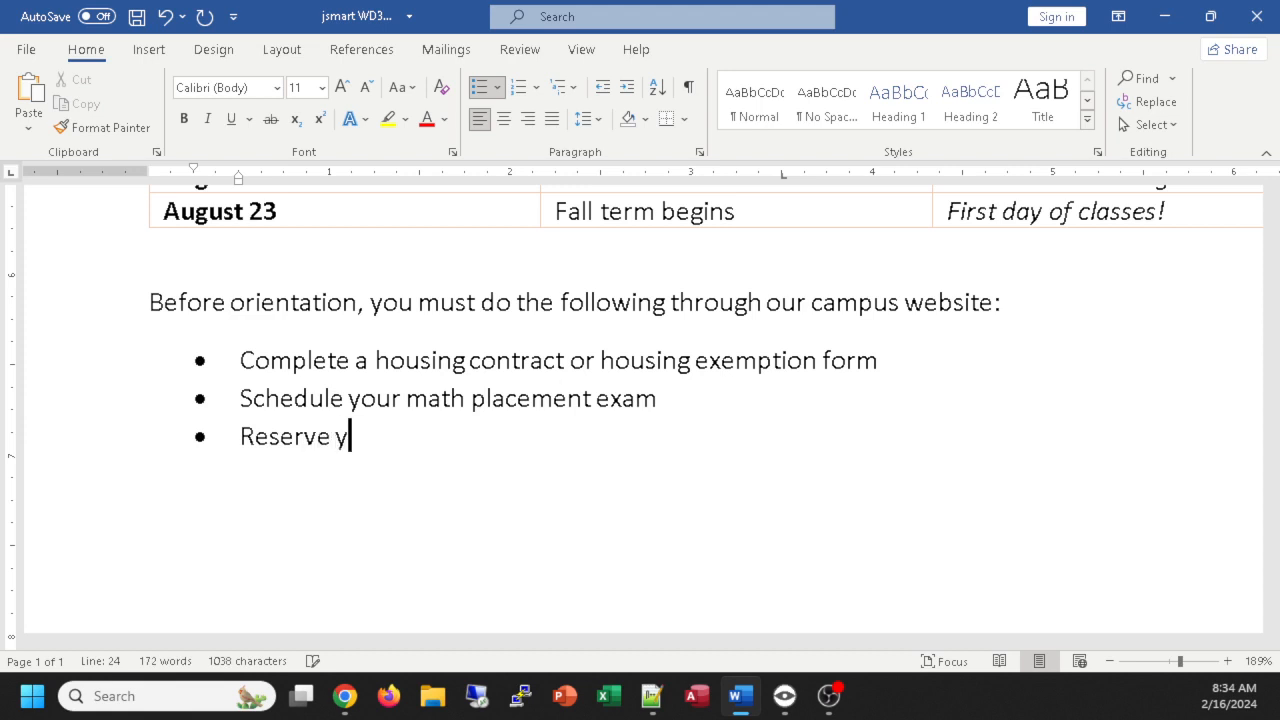
type("our or")
type("ien")
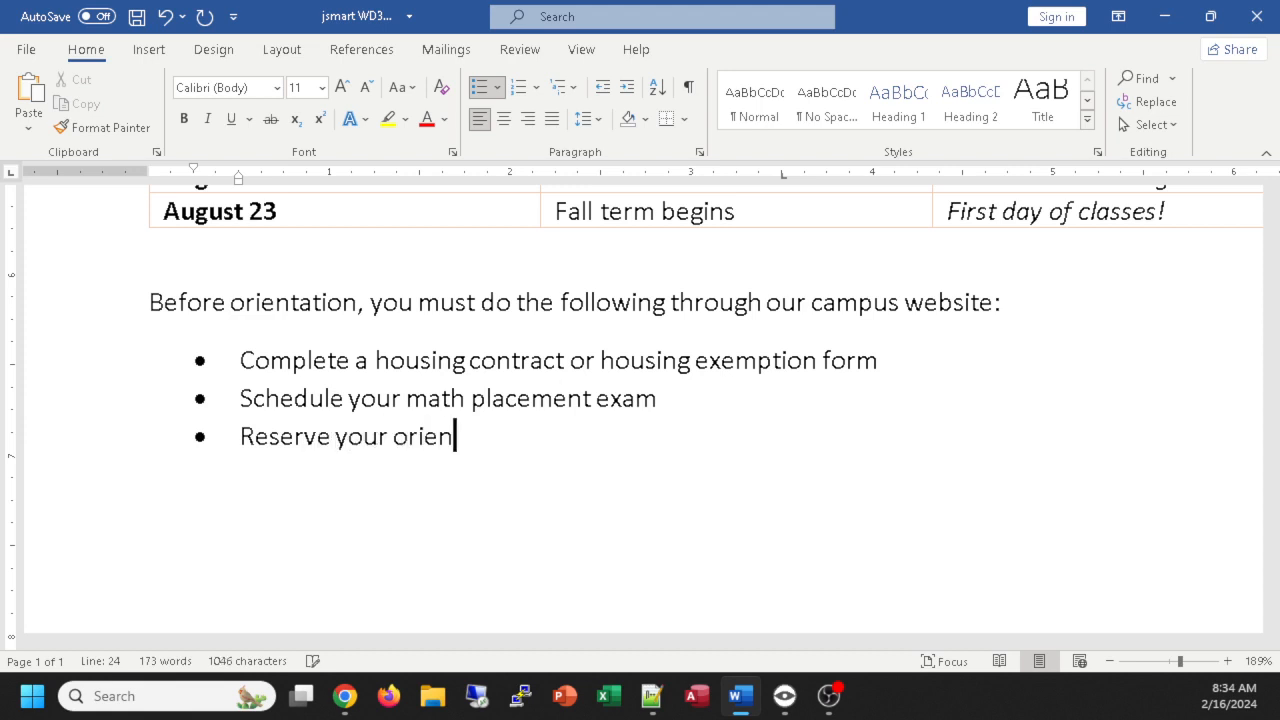
type("tation dates")
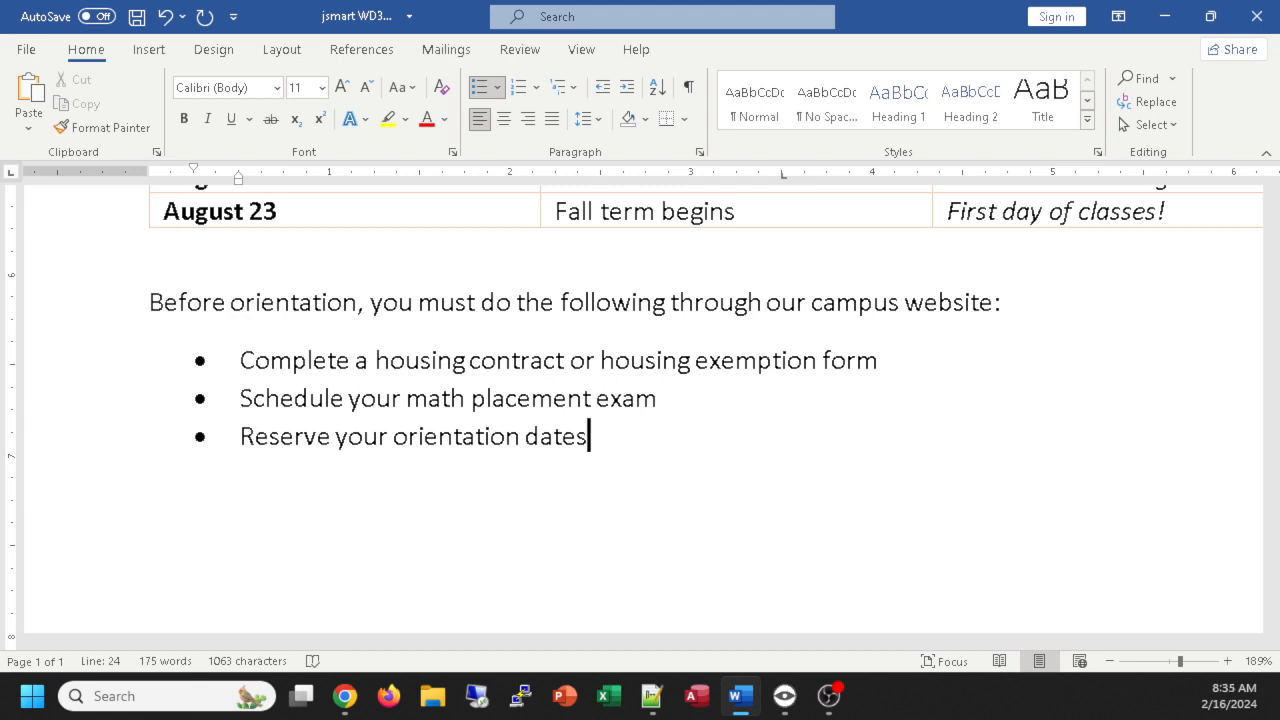
Step: End the bulleted list after the orientation dates item with a plain, unbulleted paragraph below it
key("Return")
key("Return")
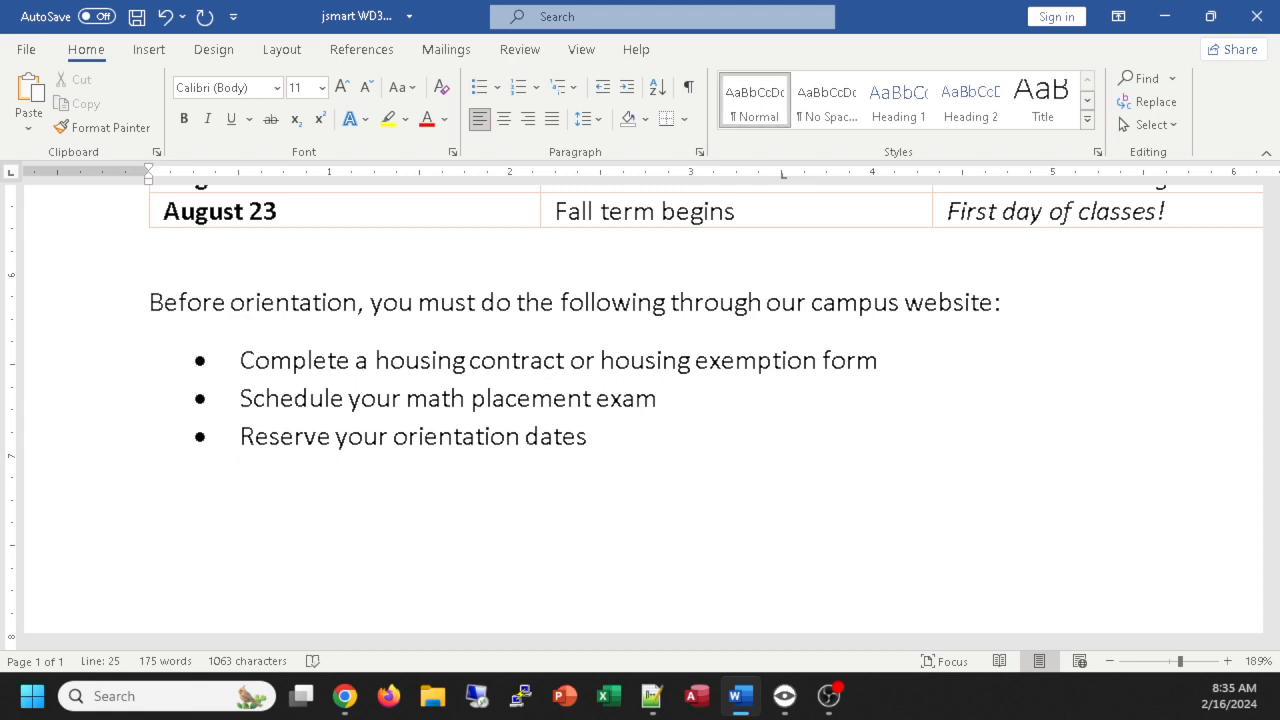
key("ctrl+z")
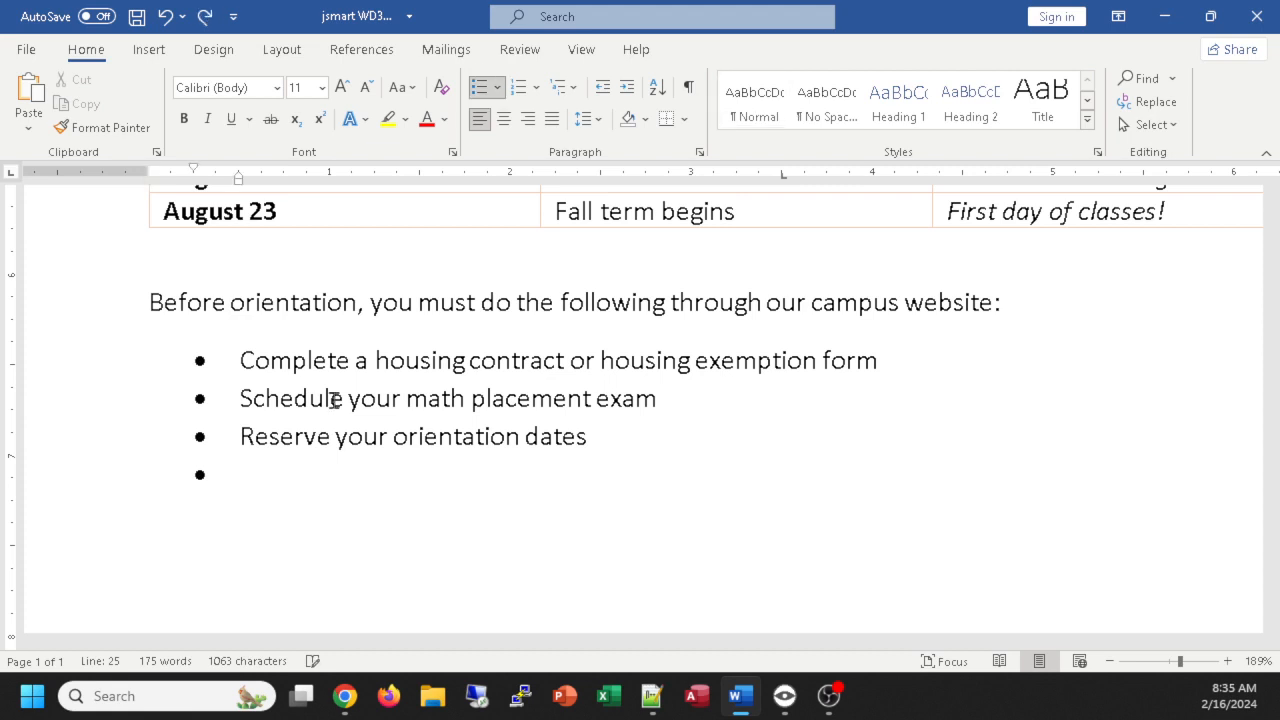
left_click(480, 90)
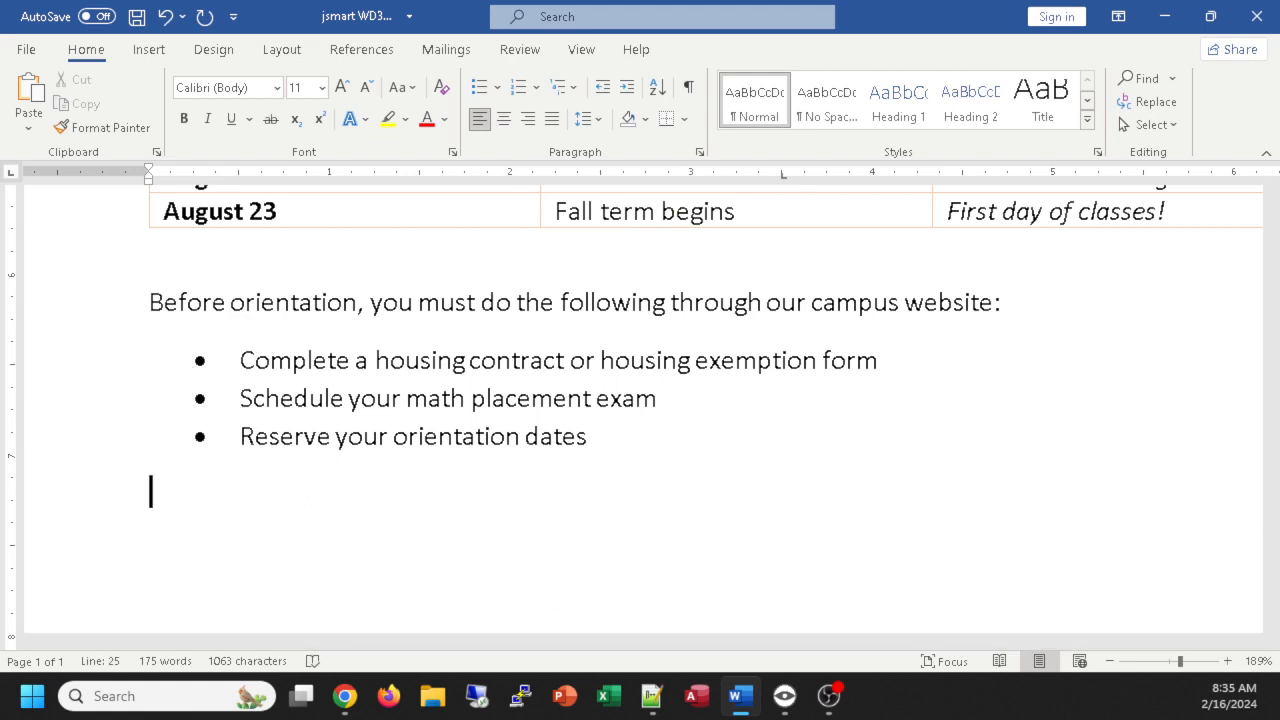
Step: Add another empty paragraph below the bulleted list, showing formatting marks only while checking the spacing
left_click(344, 696)
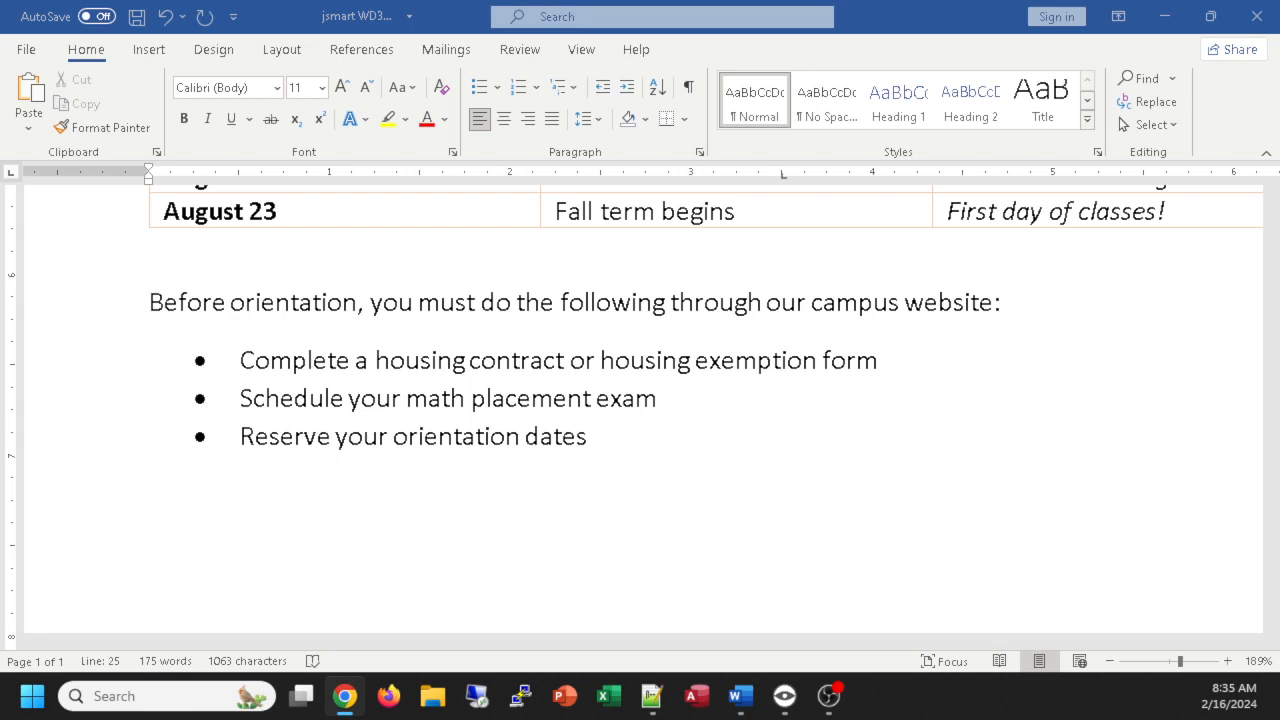
left_click(222, 524)
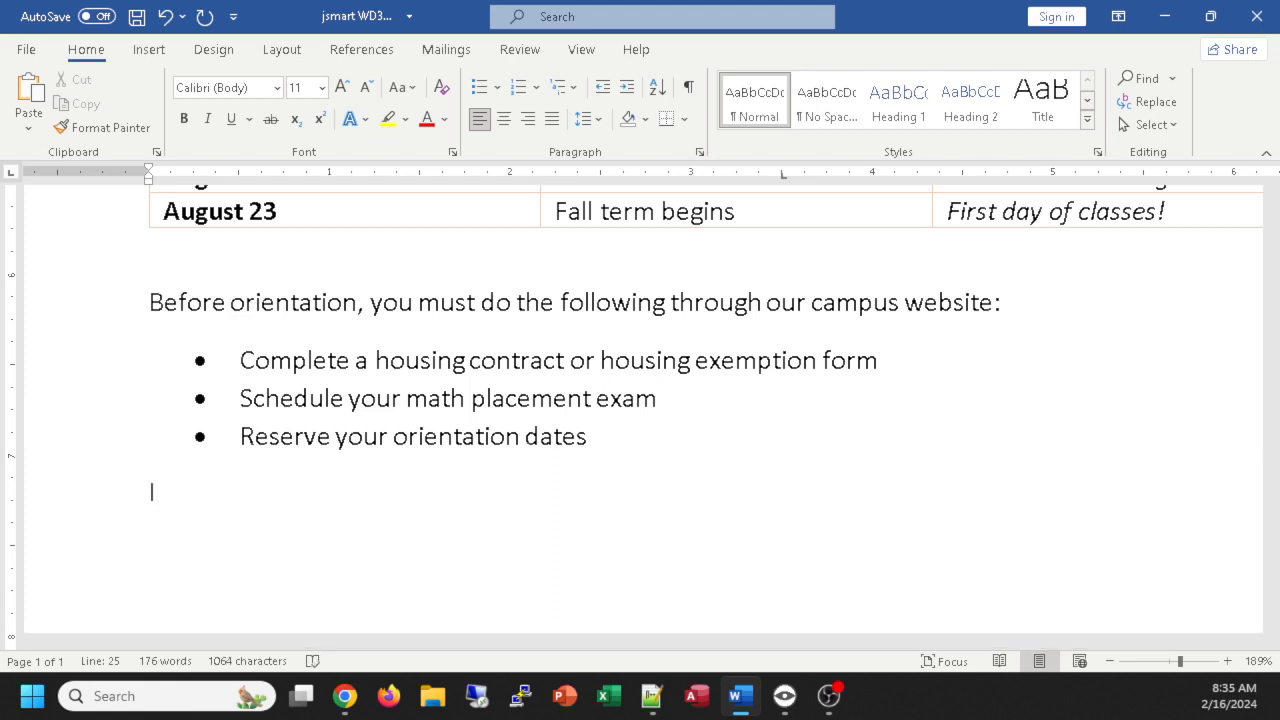
key("BackSpace")
left_click(688, 88)
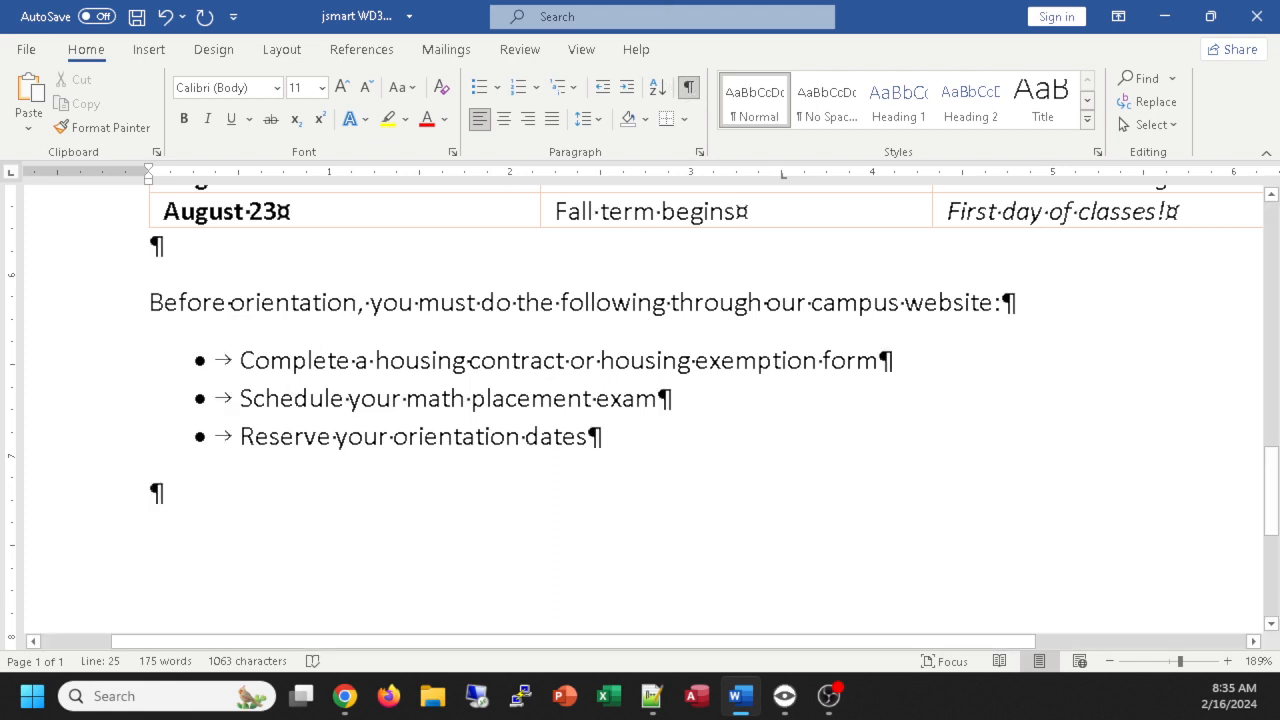
key("Return")
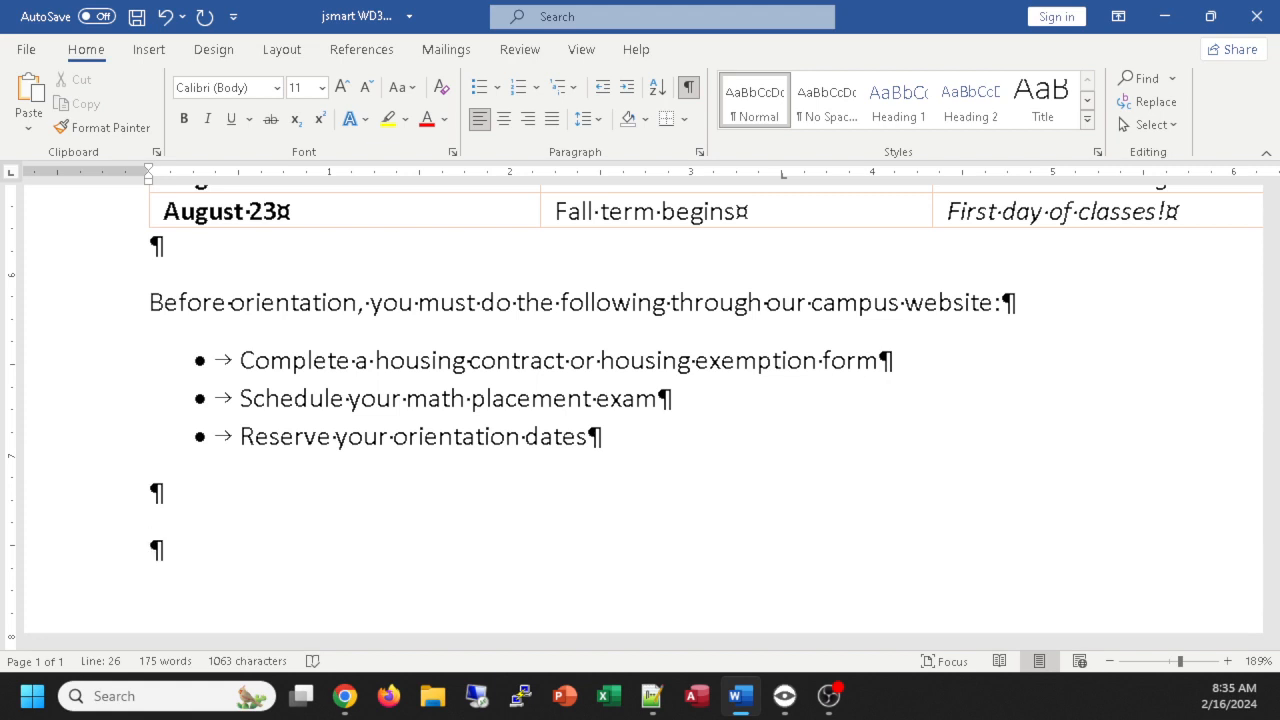
left_click(687, 89)
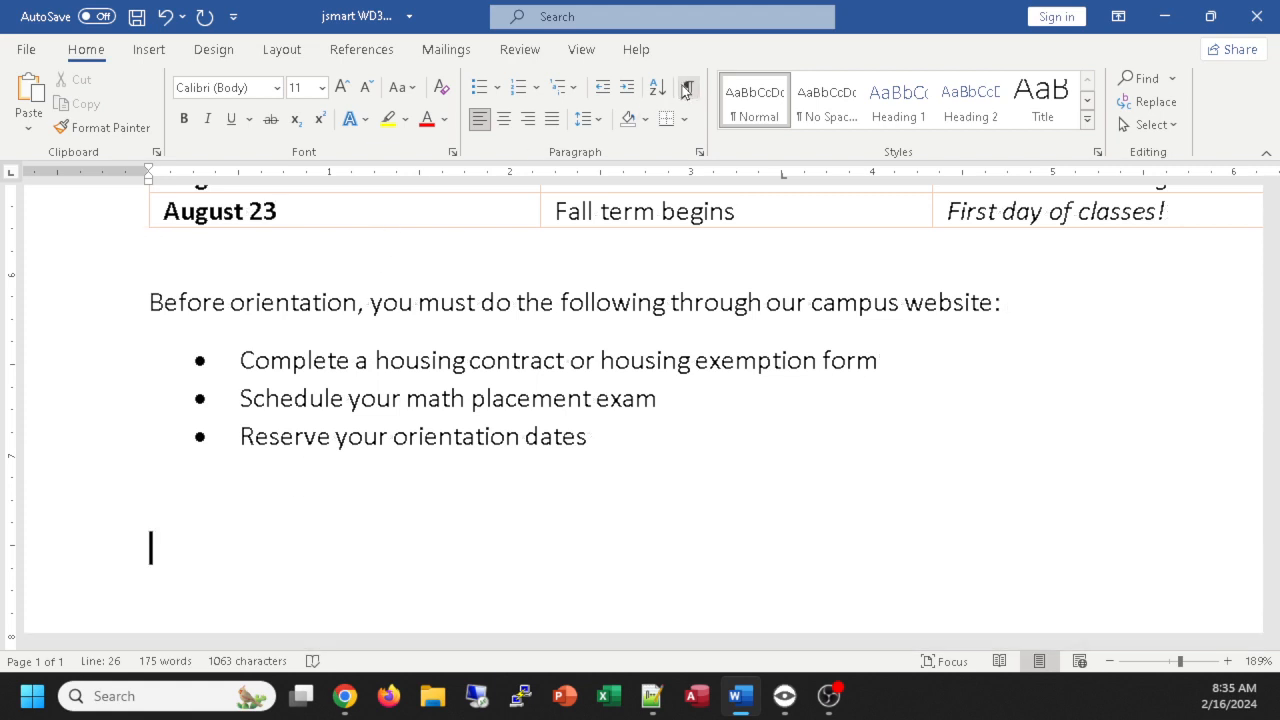
Step: Write the closing sentence "I am confident you will pursue you passions ad accomplish your goals as a Sunset State Flying Eagle!"
type("I am confi")
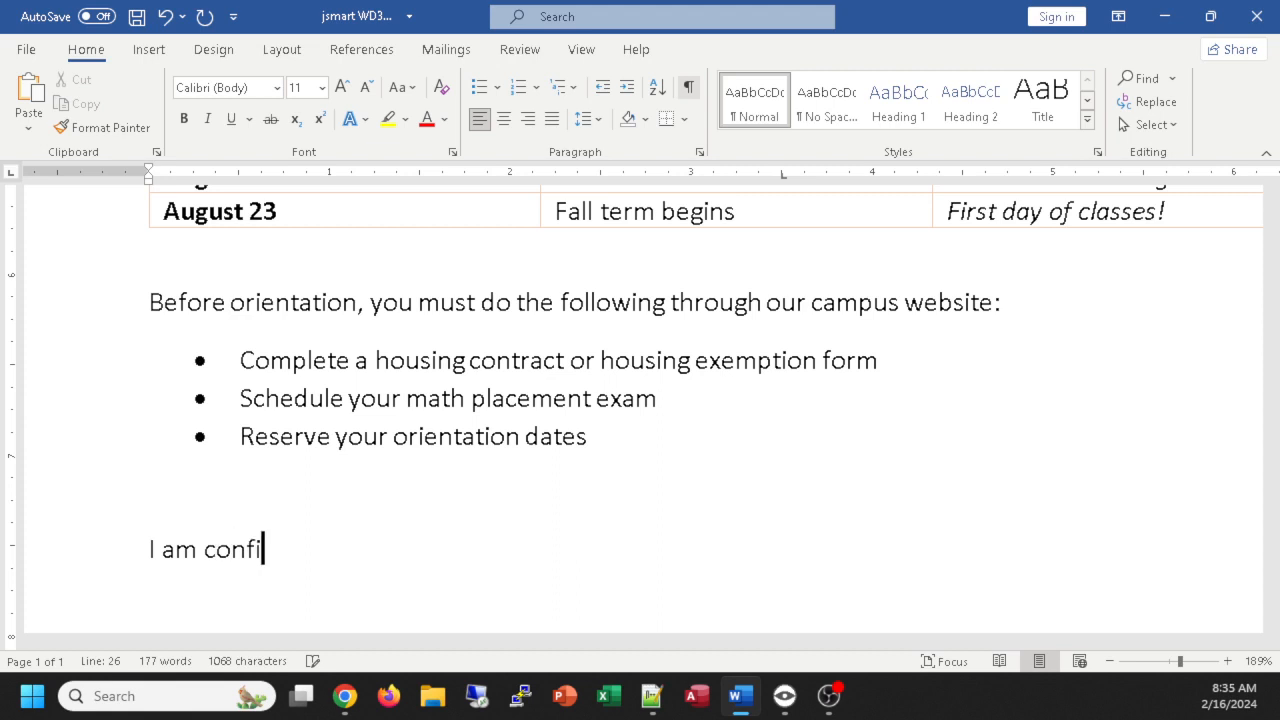
type("dent you w2ll")
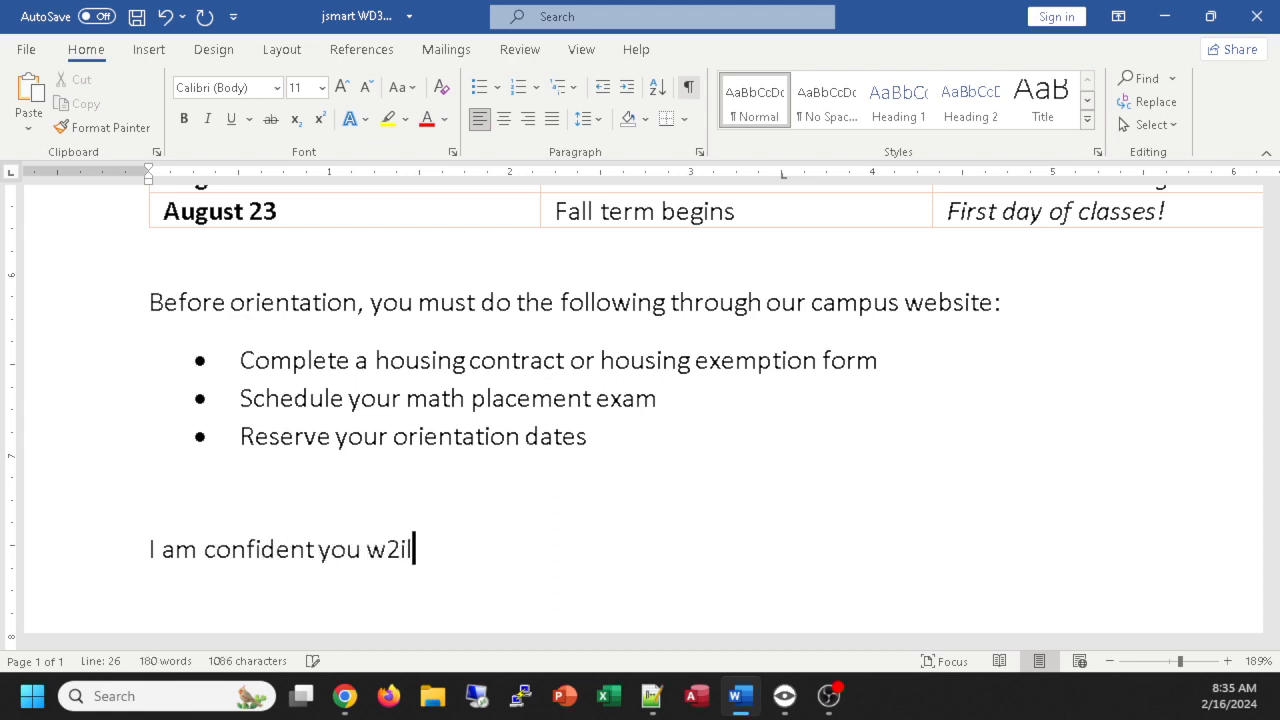
key("BackSpace")
key("BackSpace")
key("BackSpace")
type("ill pur")
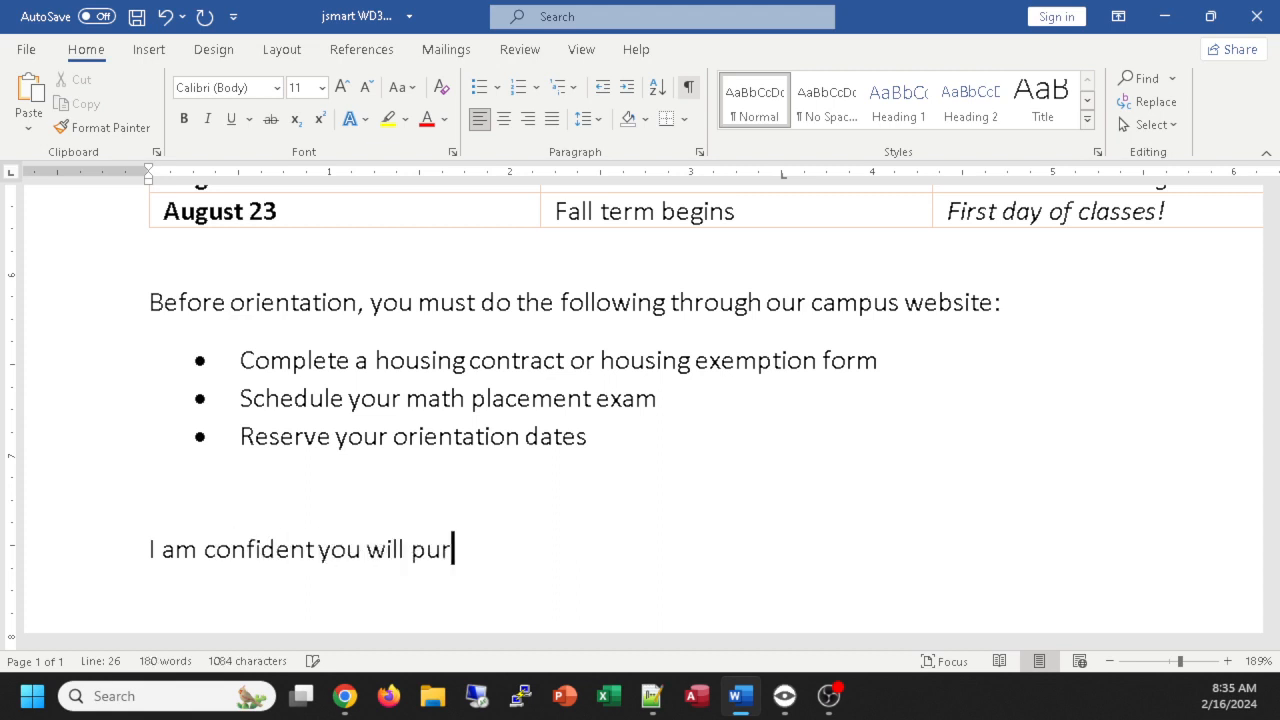
type("sue you p")
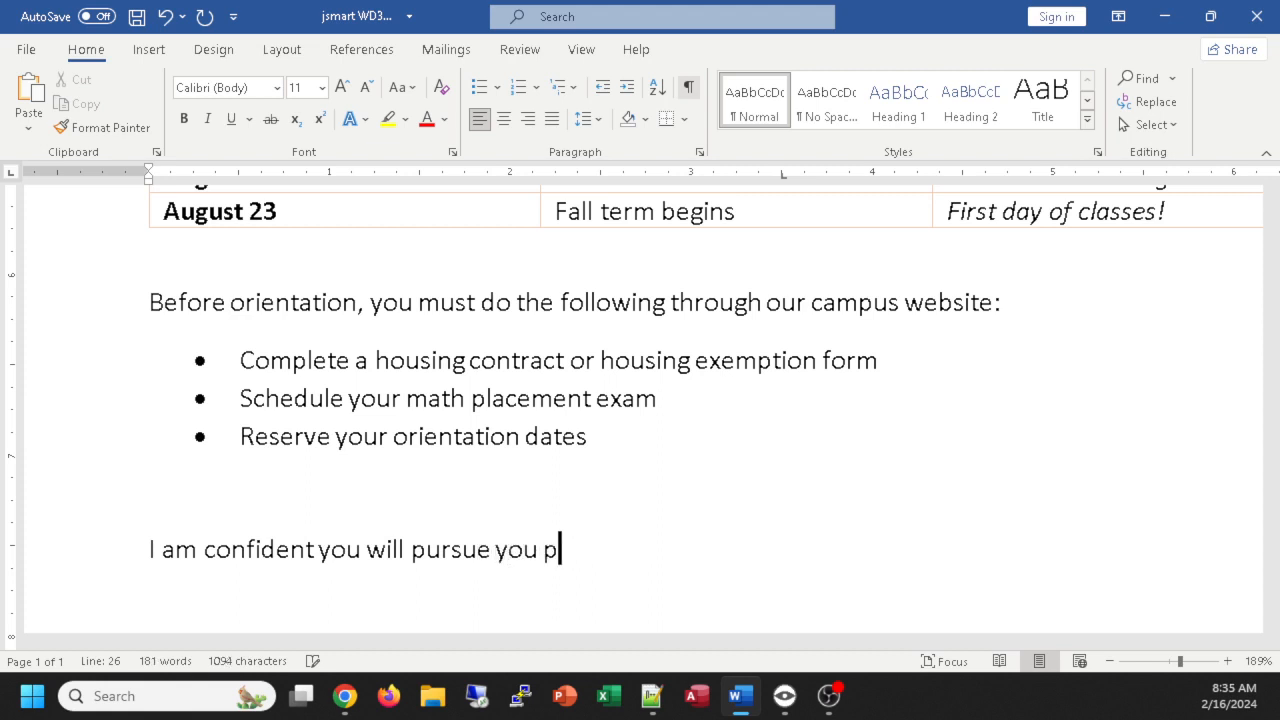
type("assions ad ")
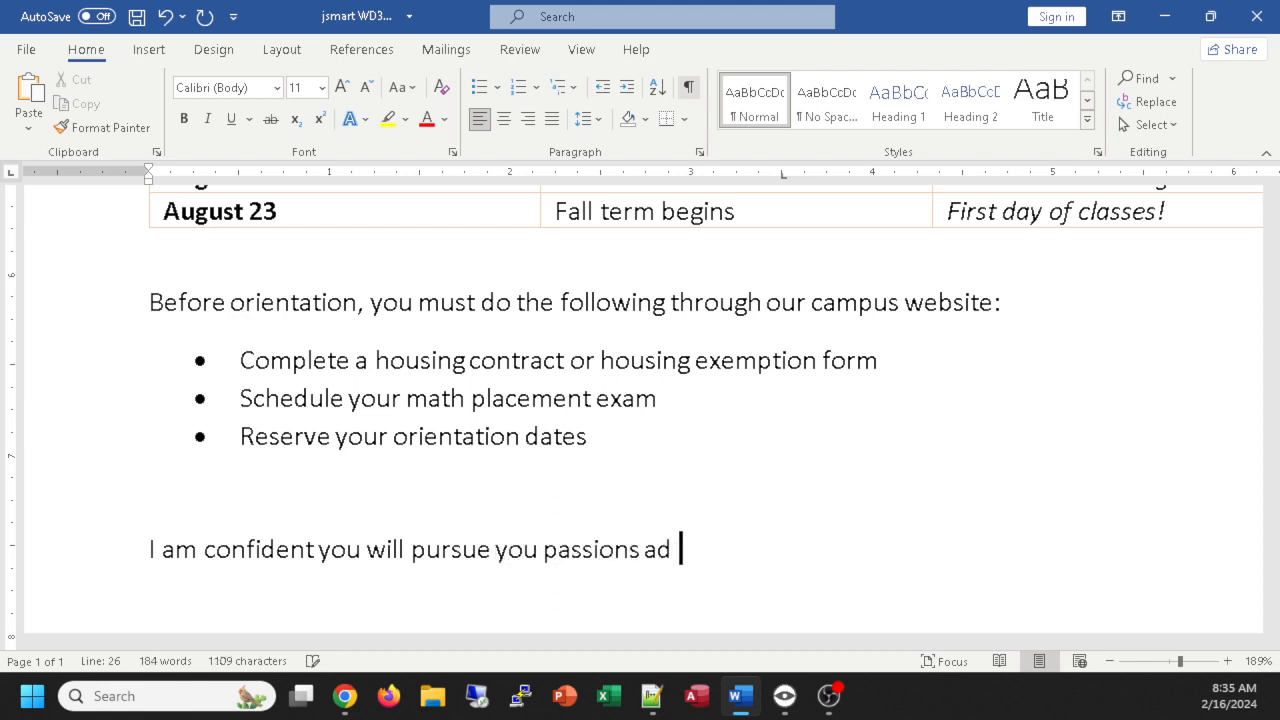
type("accomplish ")
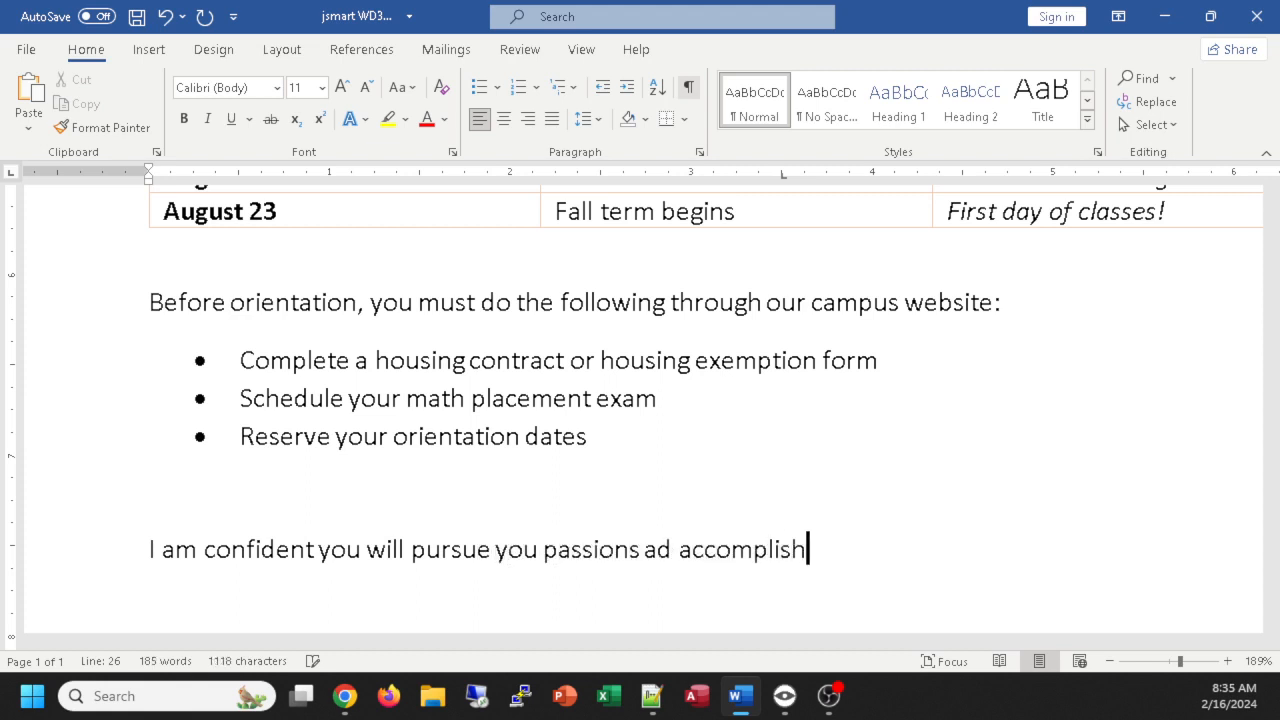
type("your goals a")
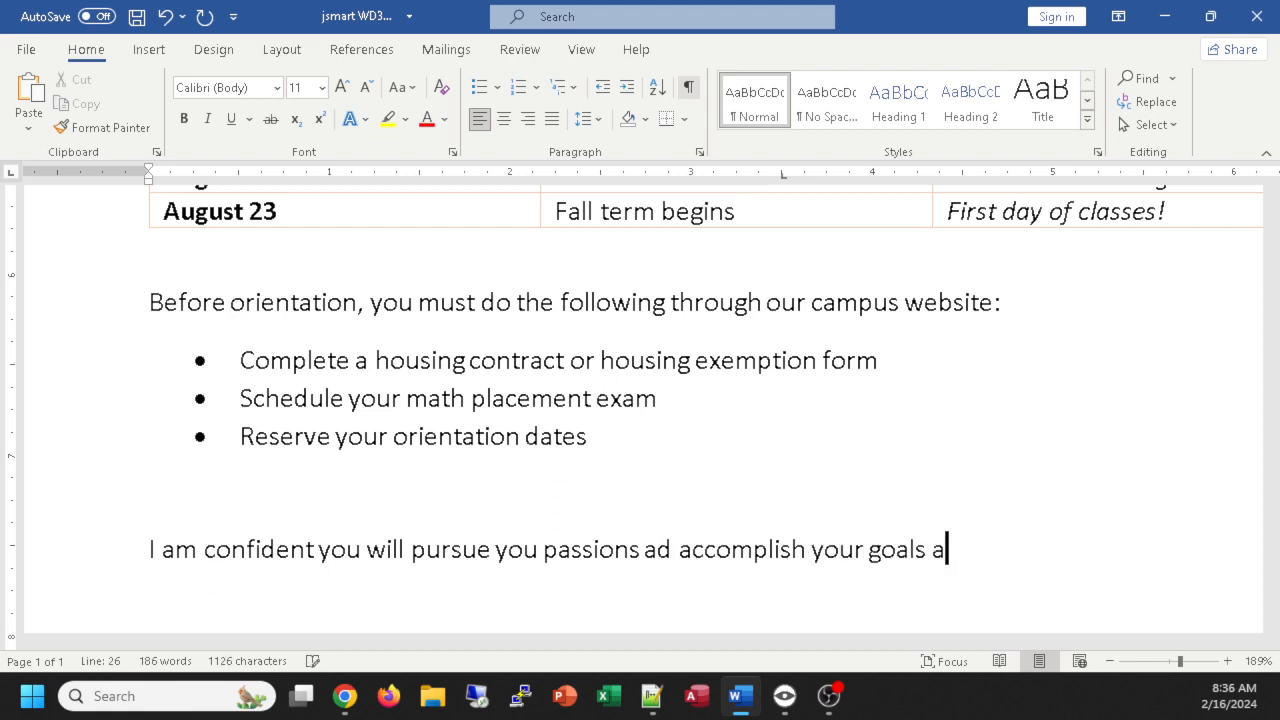
type("s a Sunset St")
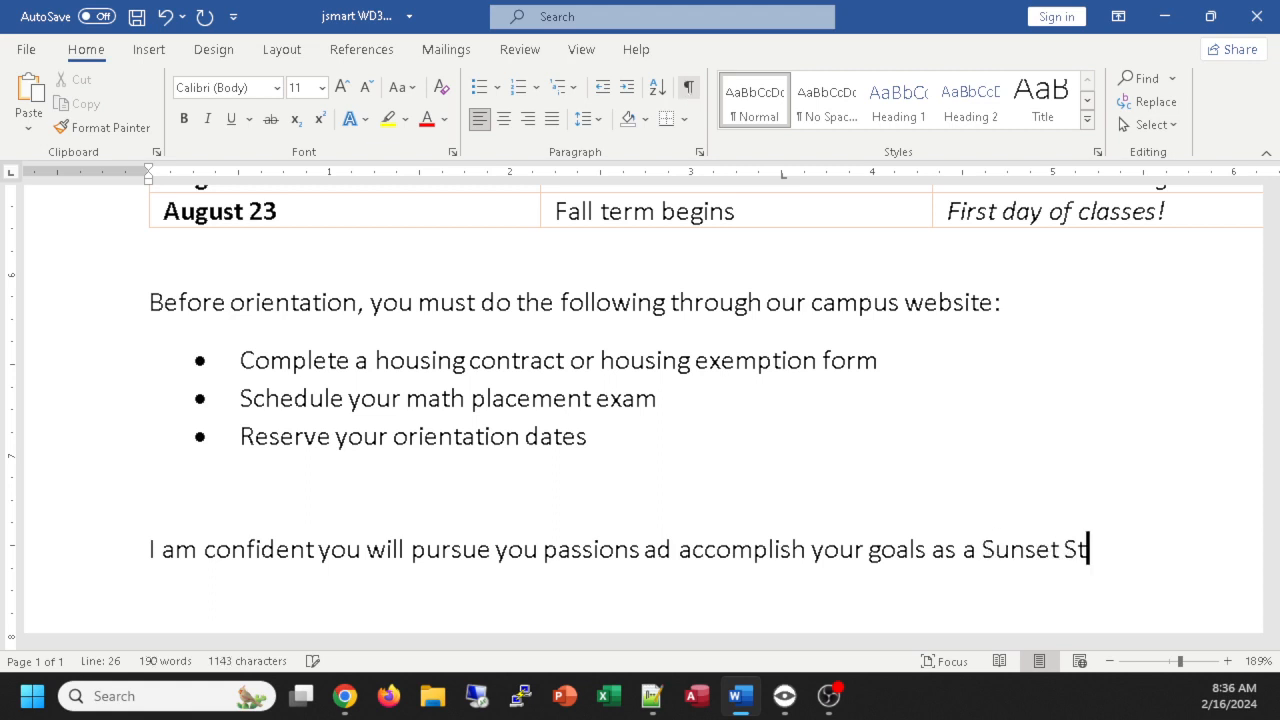
type("ate Flyi")
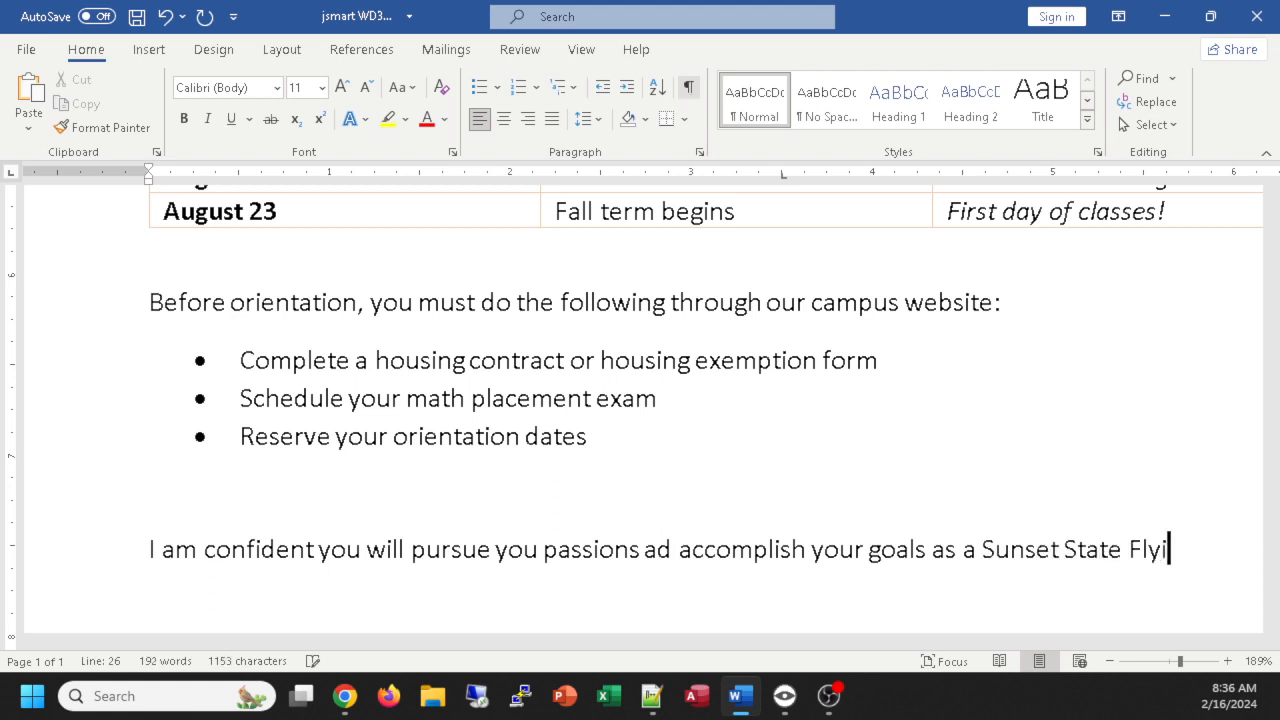
type("ng Eag")
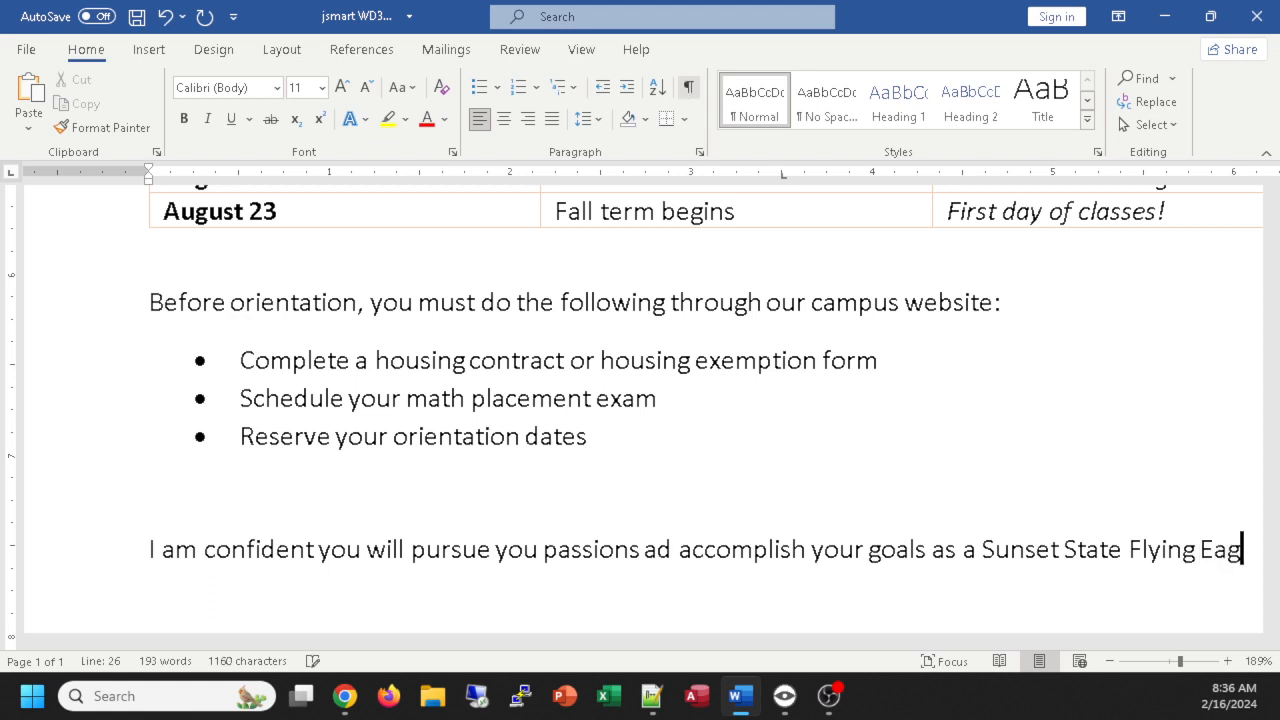
type("lgle!")
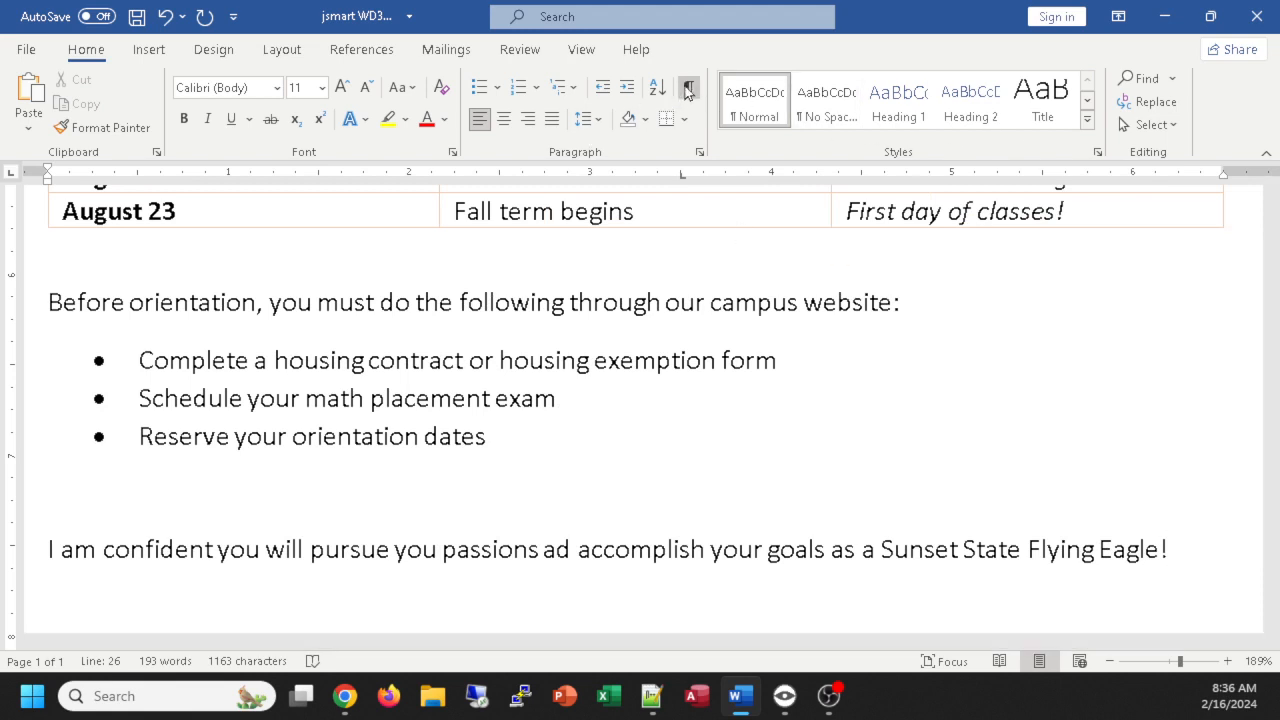
Step: Show formatting marks and add two new paragraphs below the "I am confident" sentence
left_click(688, 88)
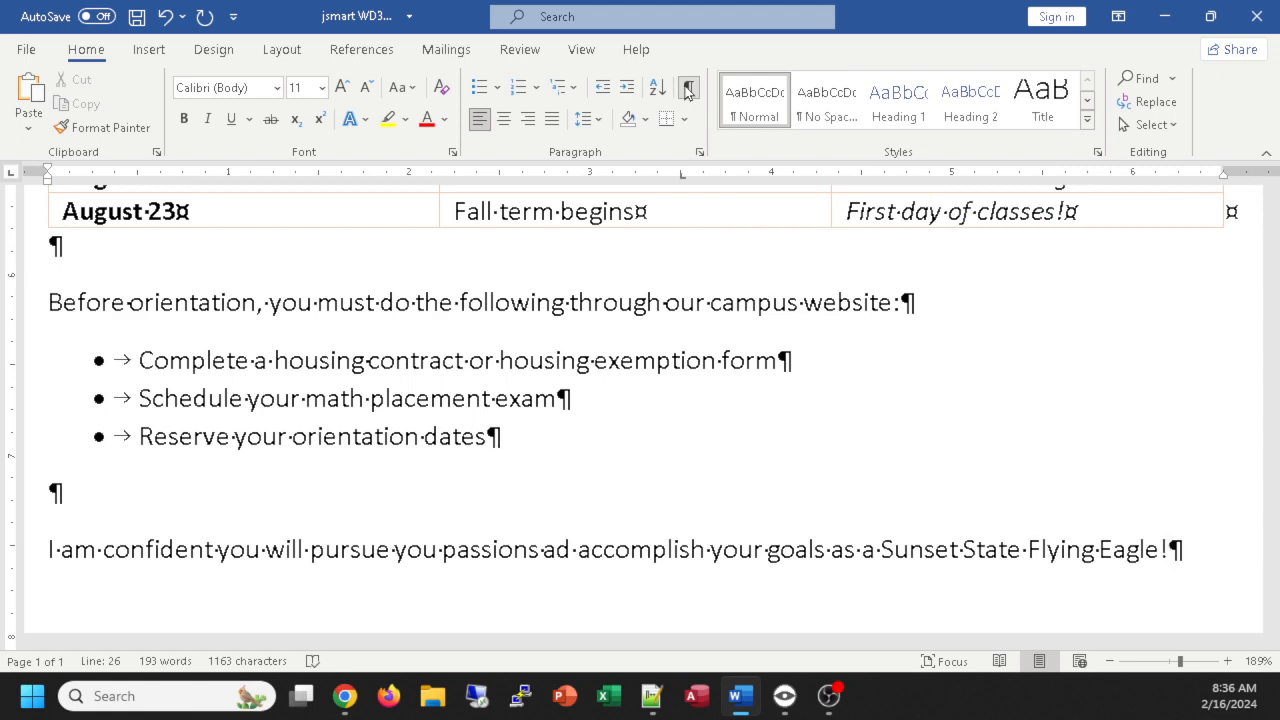
key("Return")
key("Return")
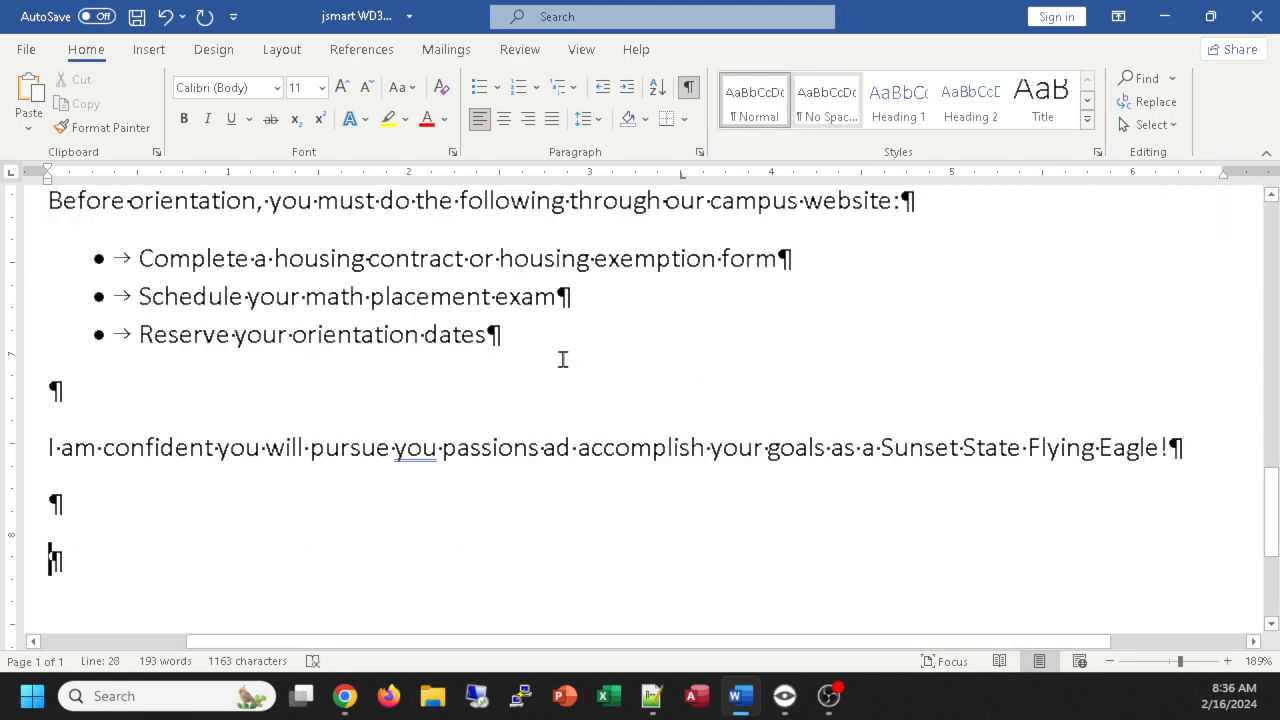
scroll(409, 413, "down", 4, "ctrl")
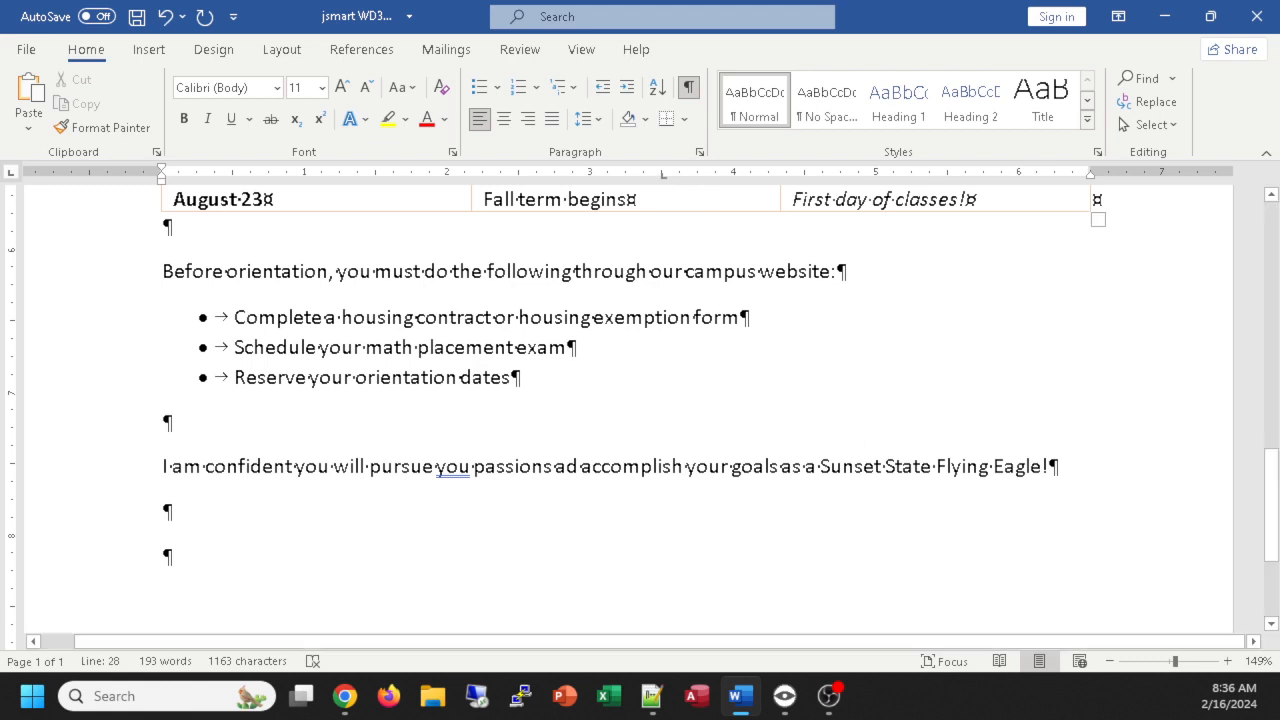
Step: Enter the complimentary close "Sincerely," at the tab stop in the last paragraph and add two new paragraphs beneath it
key("Tab")
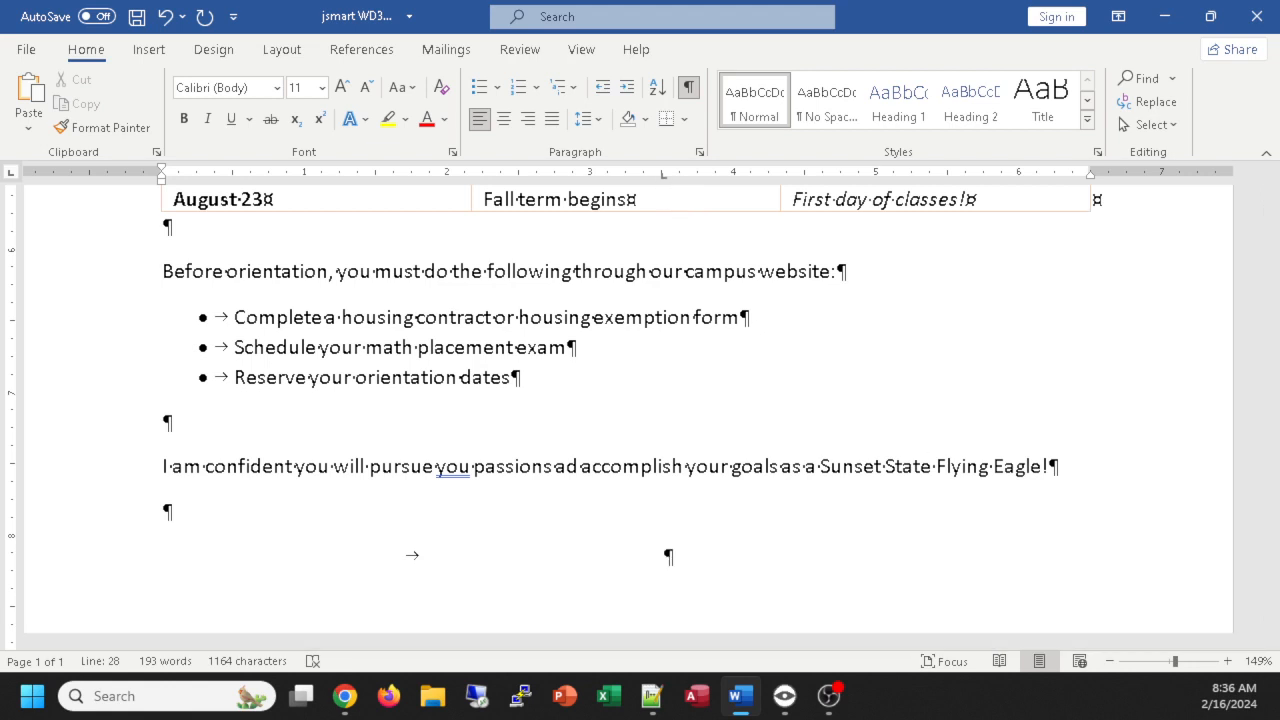
type("Sincerely,")
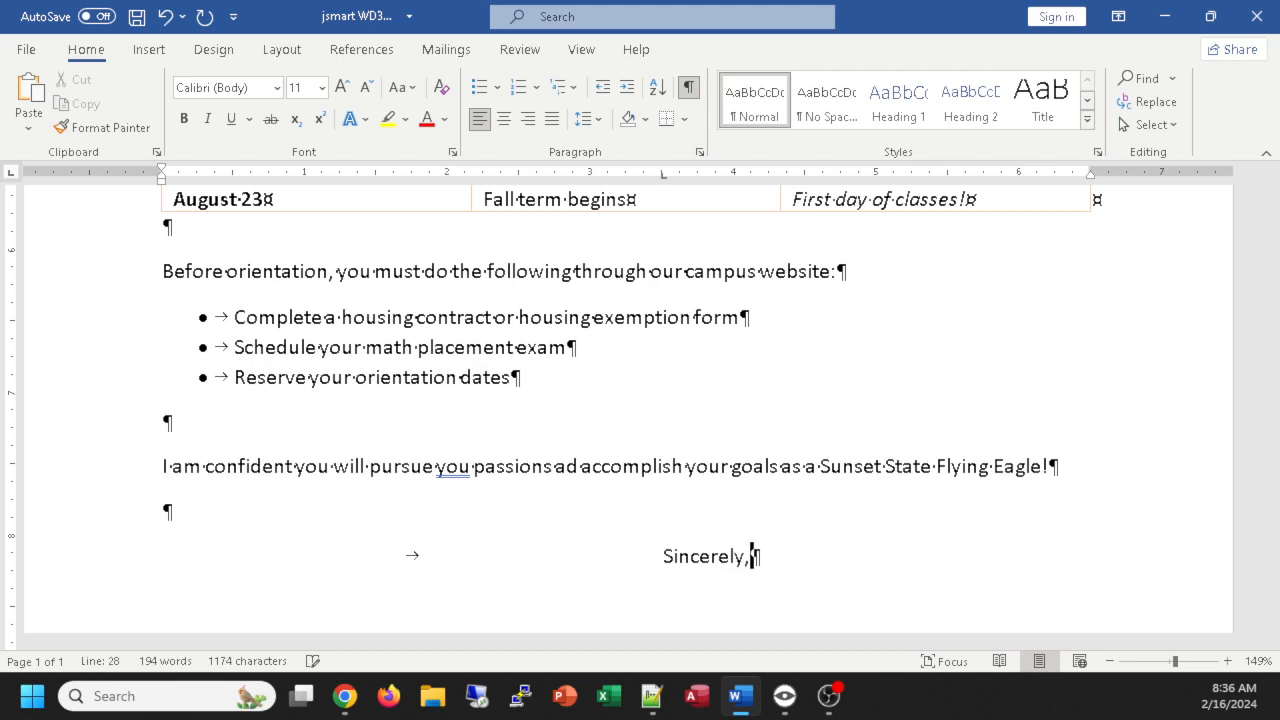
key("Return")
key("Return")
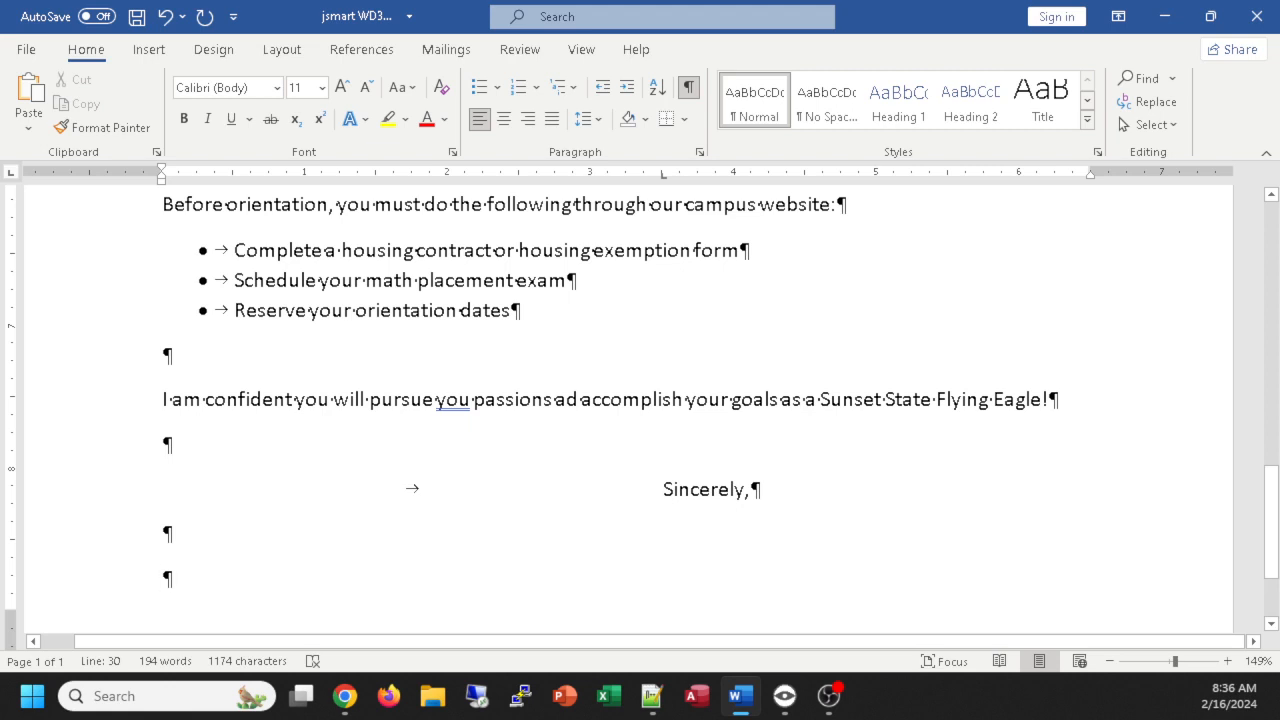
Step: Enter the signer's full name at the tab stop in the last paragraph below "Sincerely,"
key("ctrl+Return")
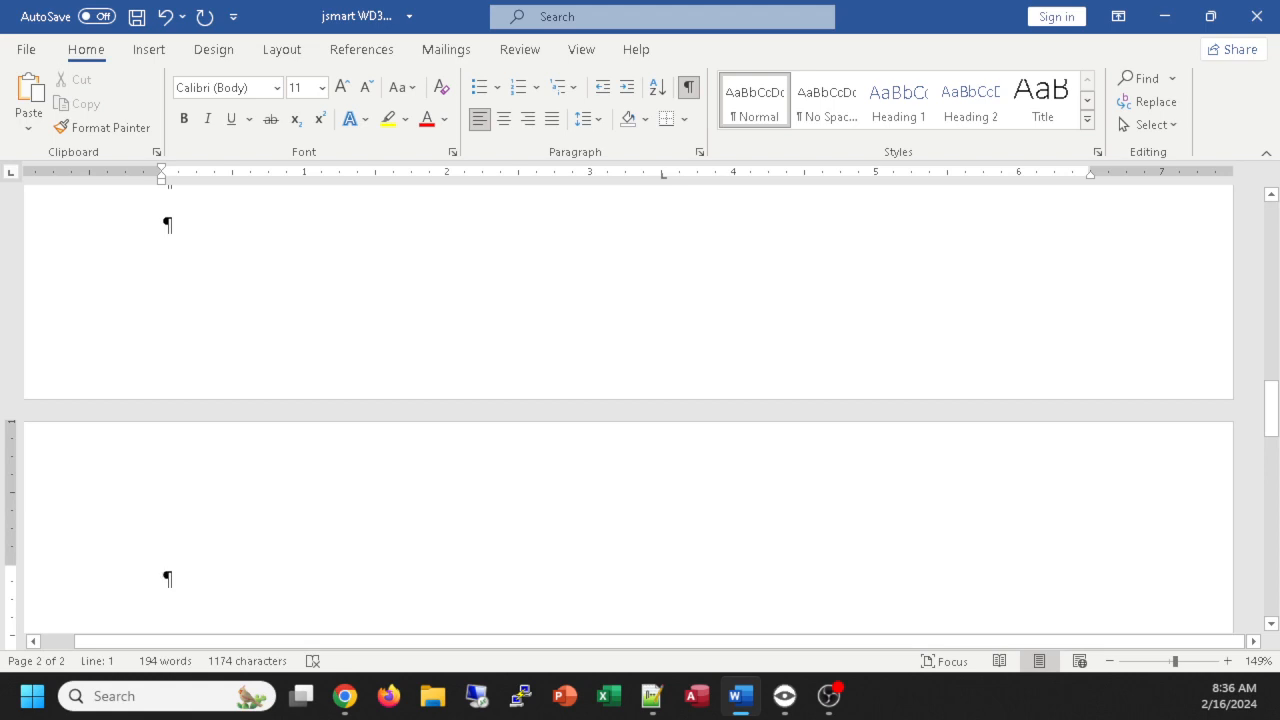
key("BackSpace")
key("Tab")
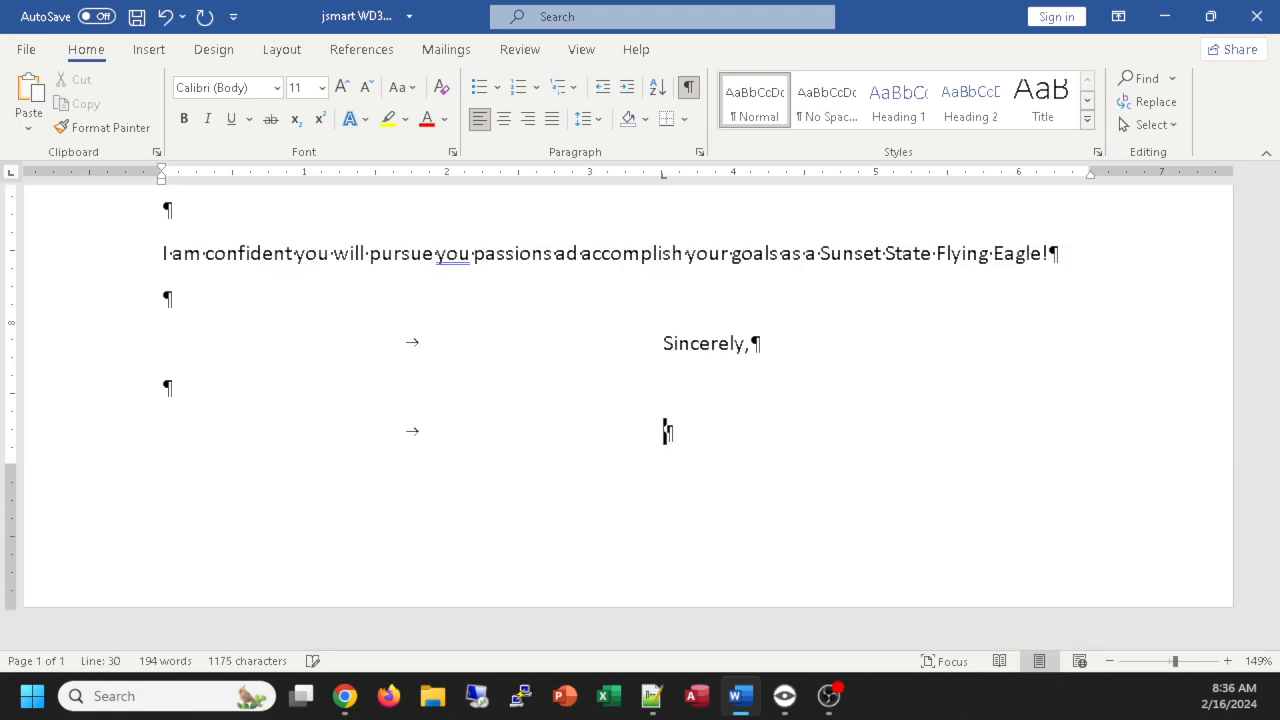
type("Lucyh")
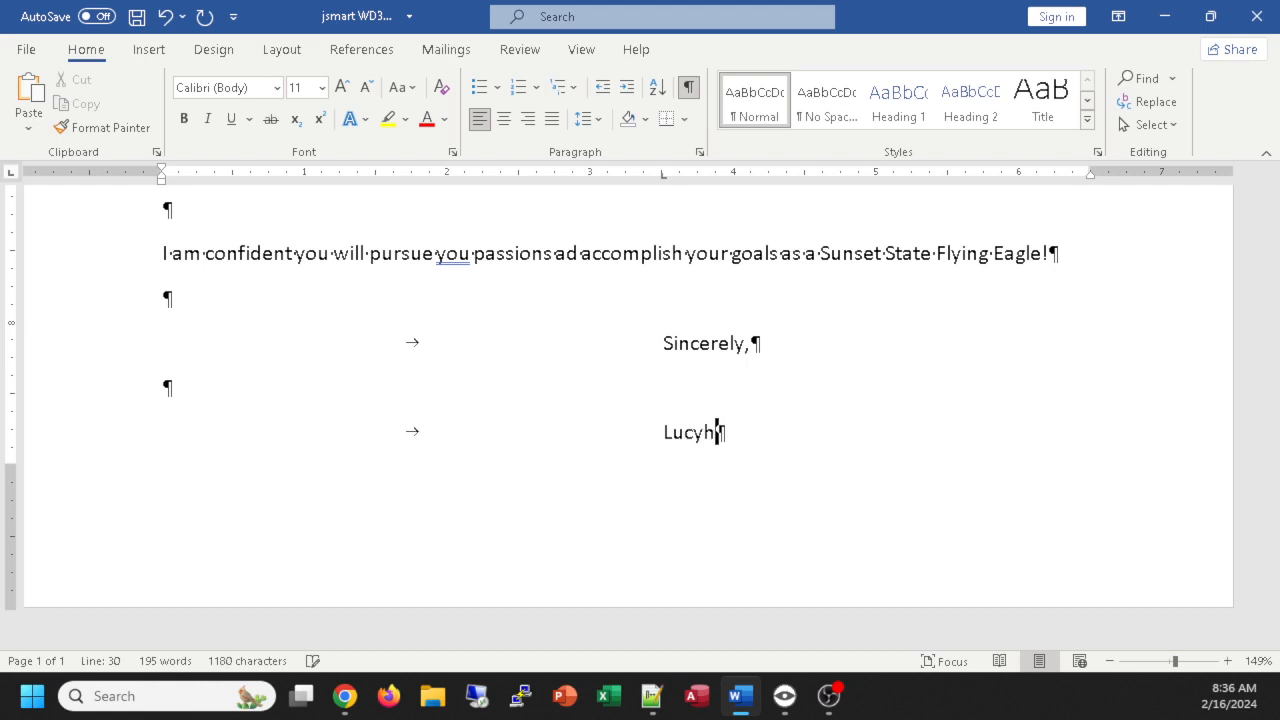
key("BackSpace")
type("R. Song")
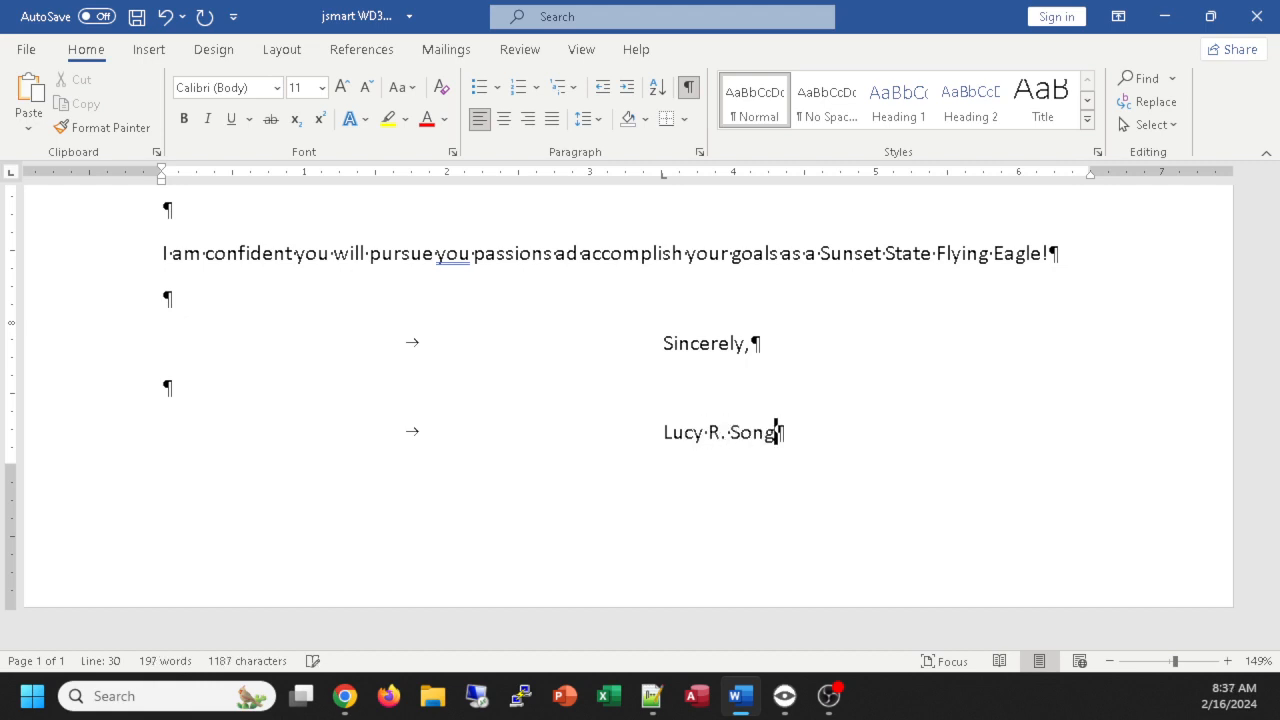
Step: Add a new paragraph below the signer's name and enter "Director of Admissions" at the tab stop
key("ctrl+Return")
key("Tab")
type("D")
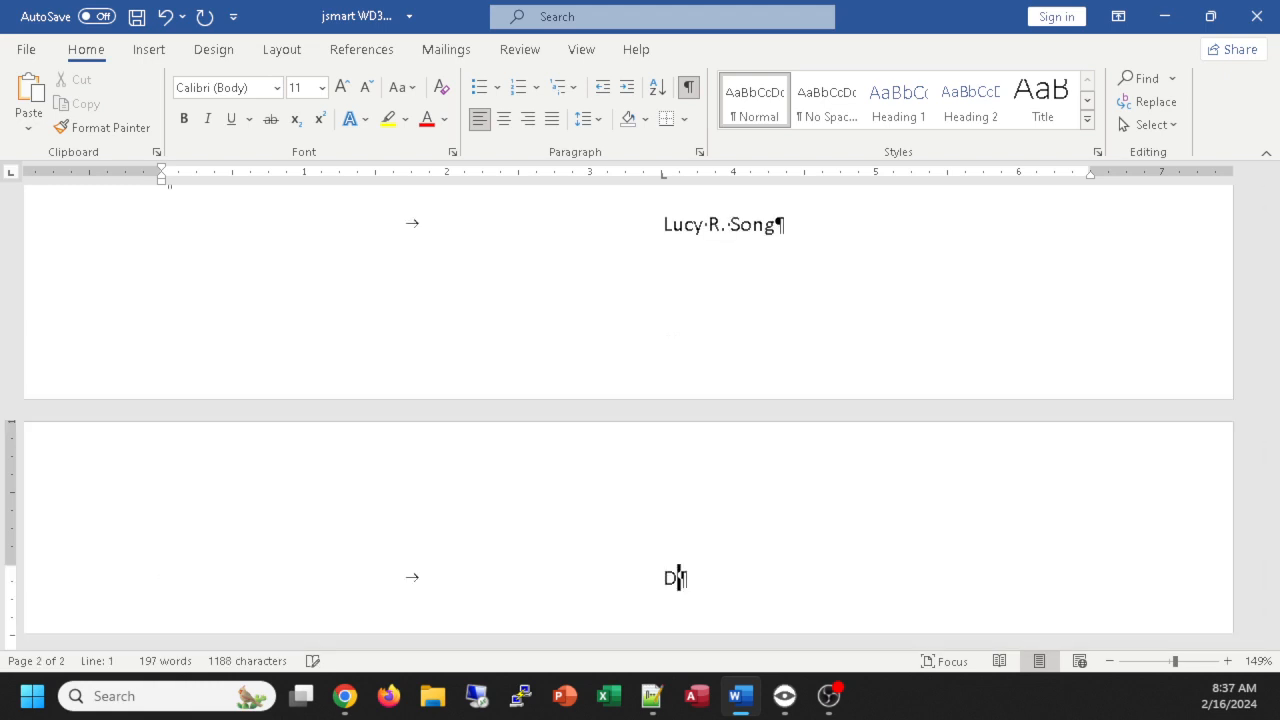
type("irector of Admission")
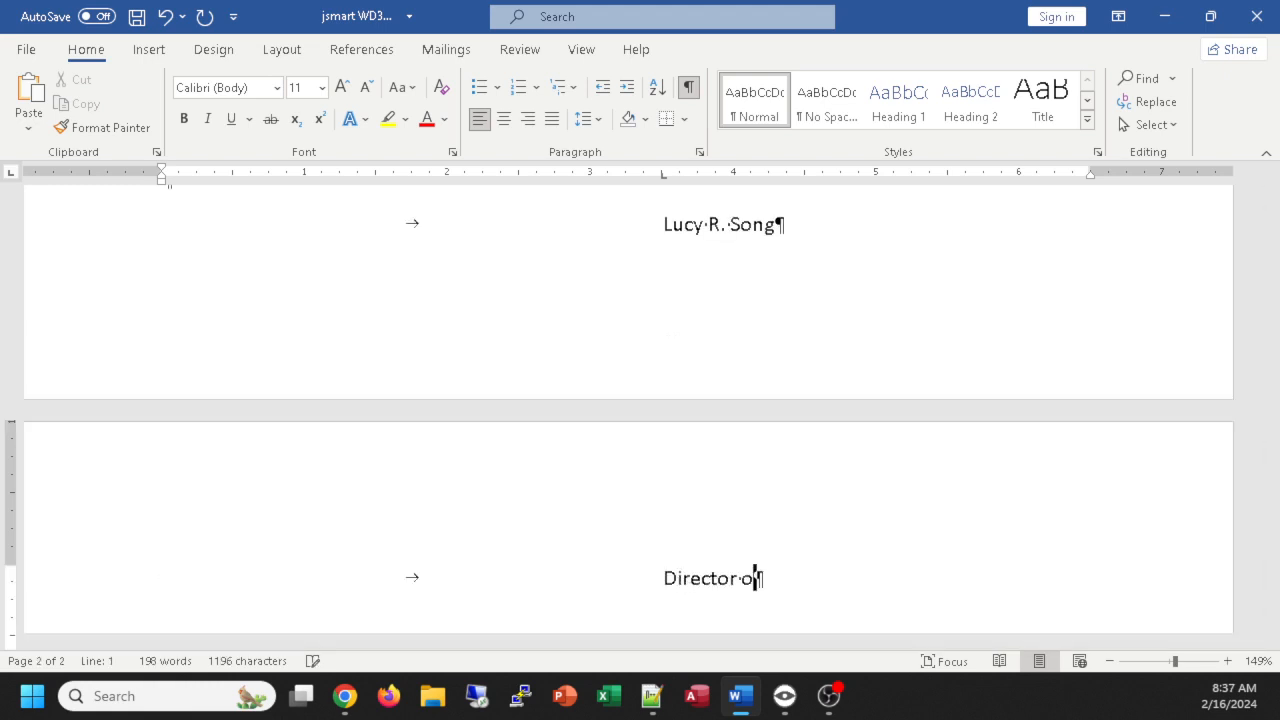
type("s")
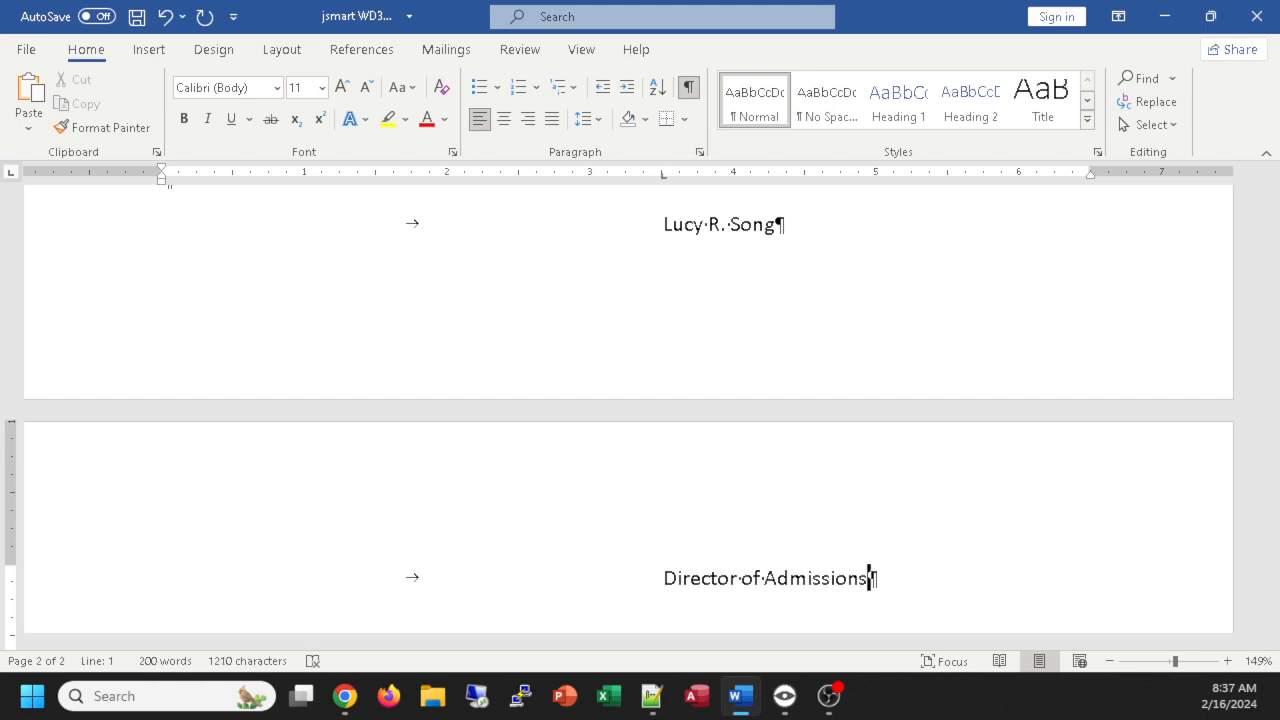
Step: Set the paragraphs from below the bulleted list through "Director of Admissions" to 1.0 line spacing and remove the space after them
scroll(666, 481, "down", 8, "ctrl")
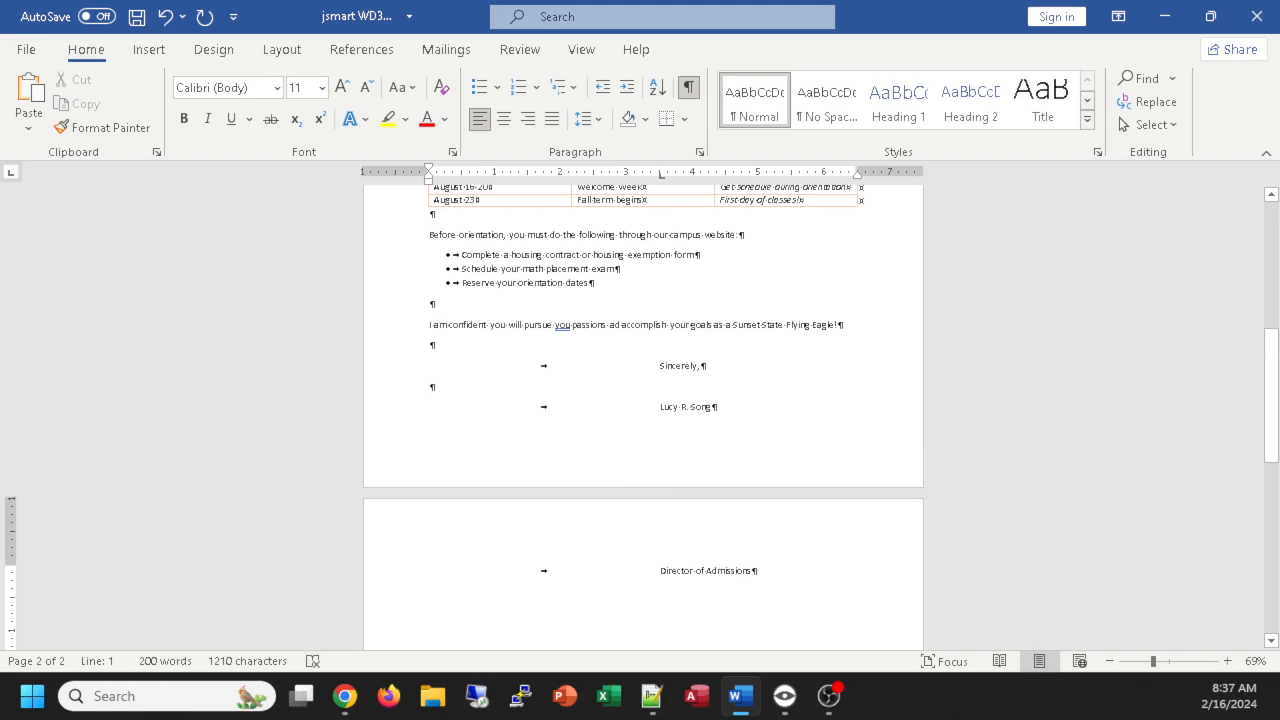
left_click_drag(757, 571, 403, 318)
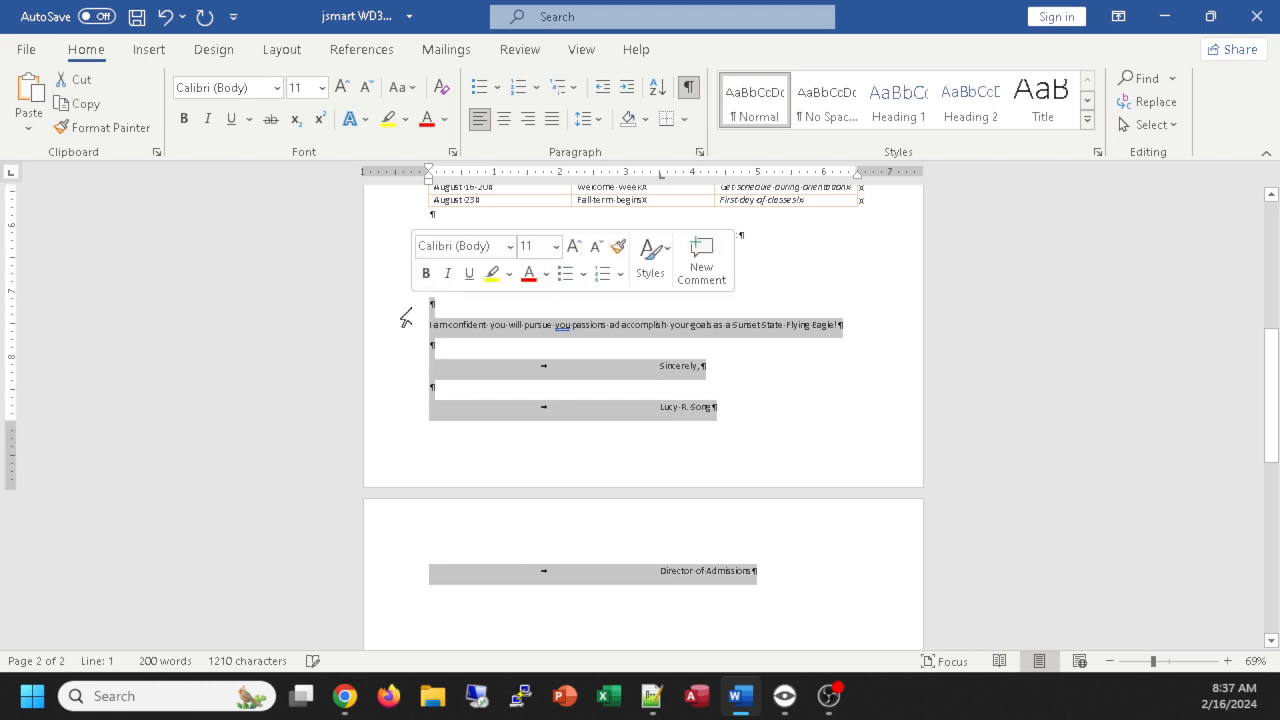
left_click(580, 119)
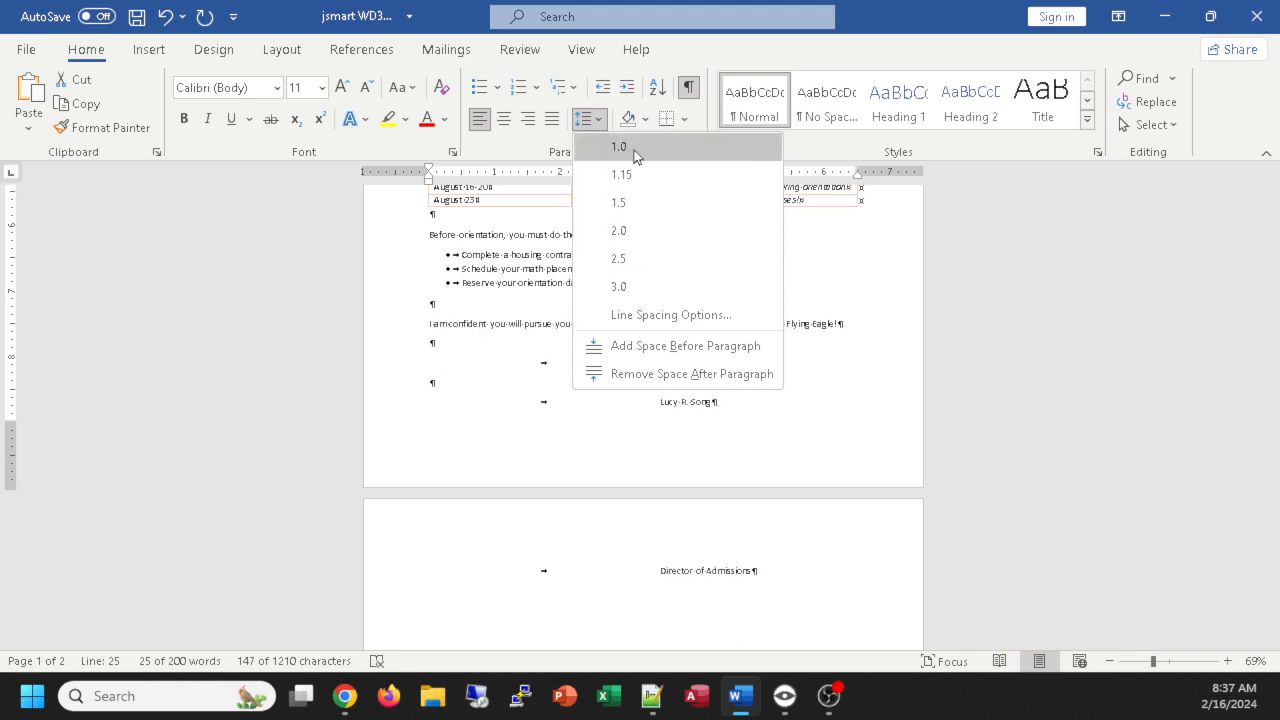
left_click(633, 153)
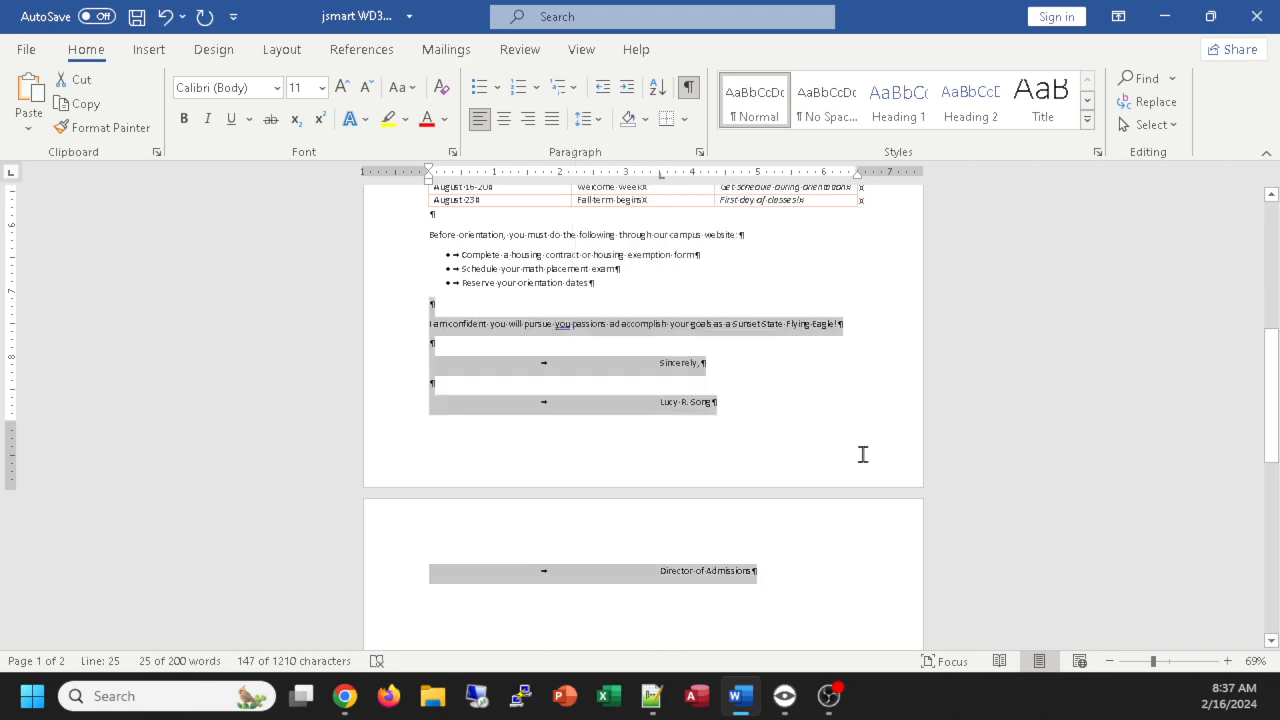
left_click(600, 124)
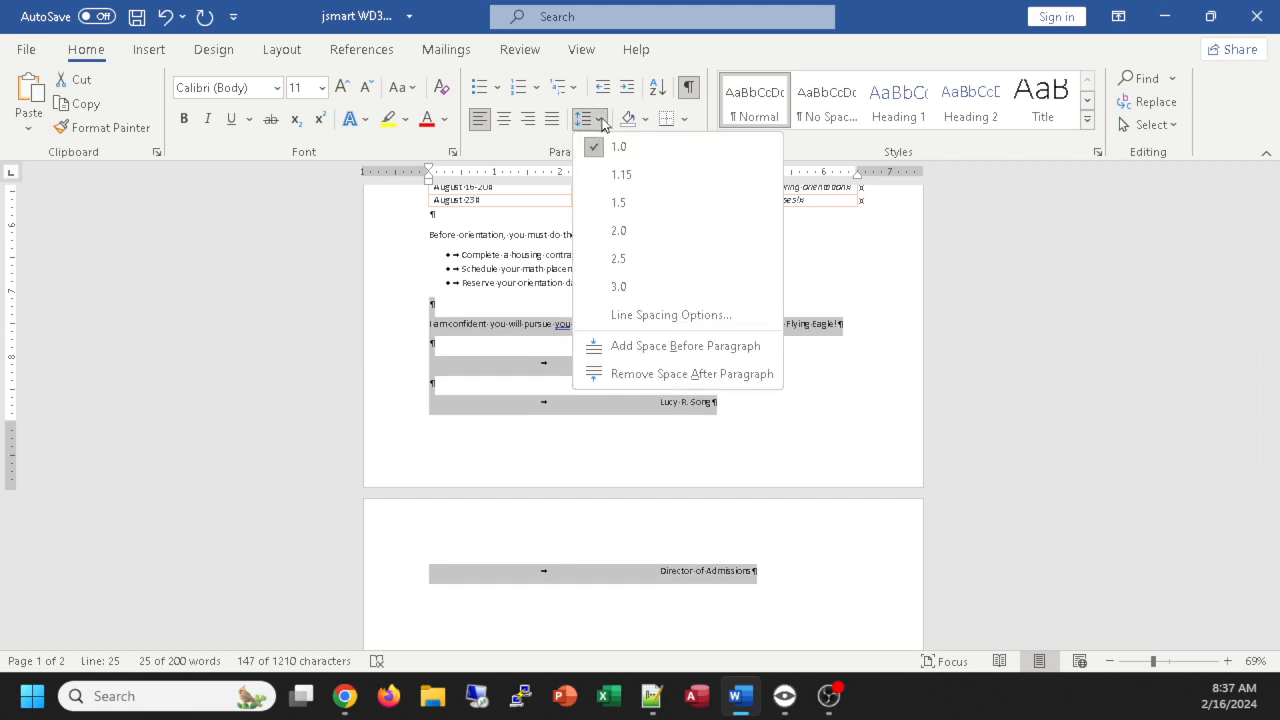
left_click(665, 380)
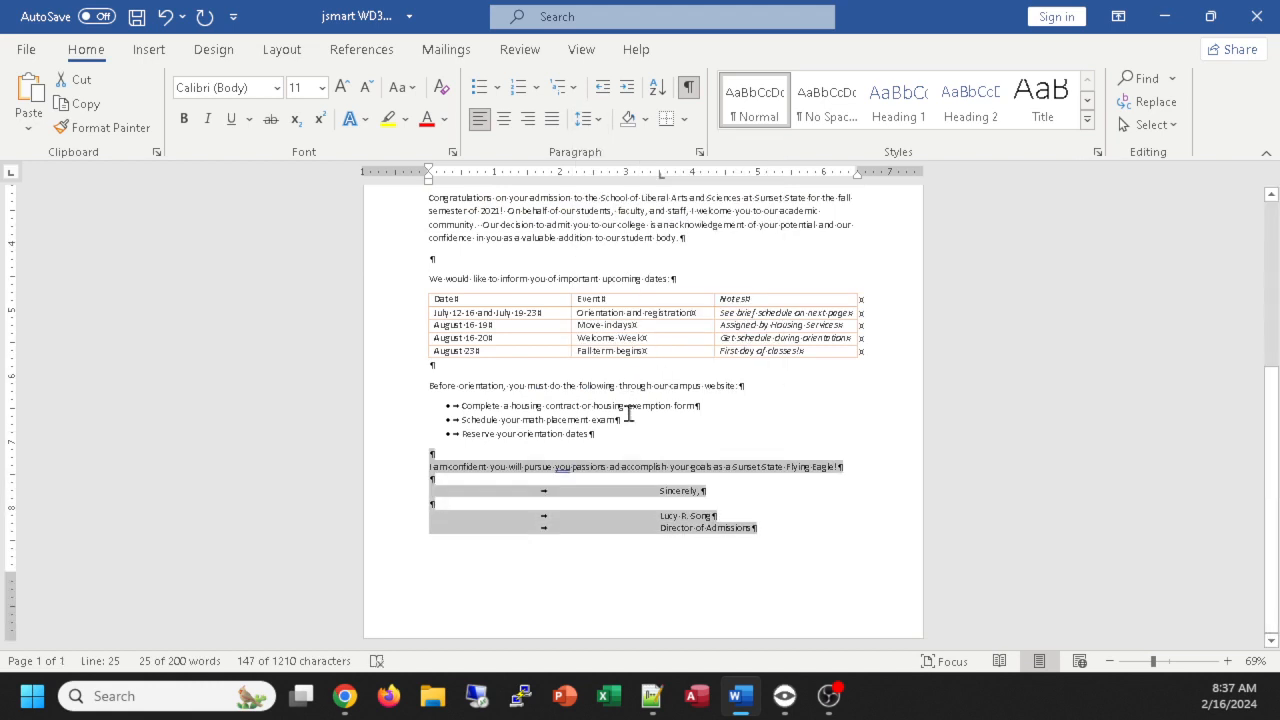
Step: Check the line spacing and paragraph spacing settings of the selected closing paragraphs
left_click(600, 120)
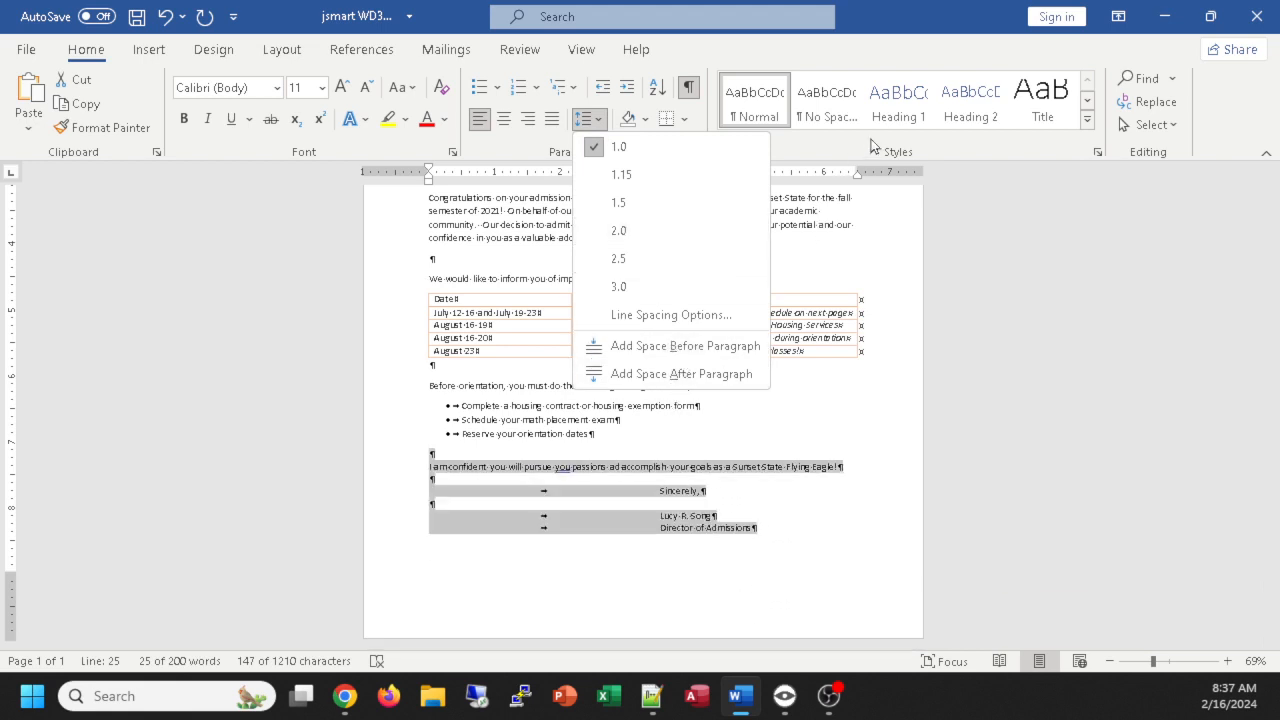
left_click(957, 182)
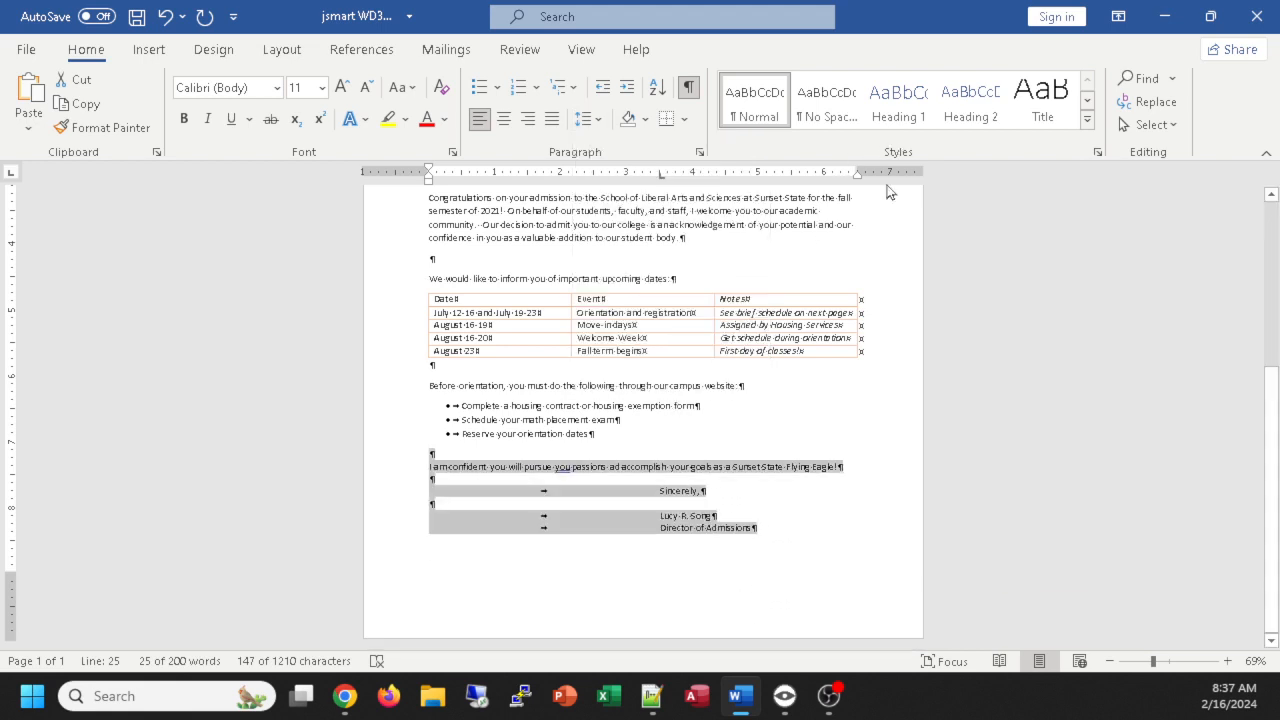
left_click(700, 153)
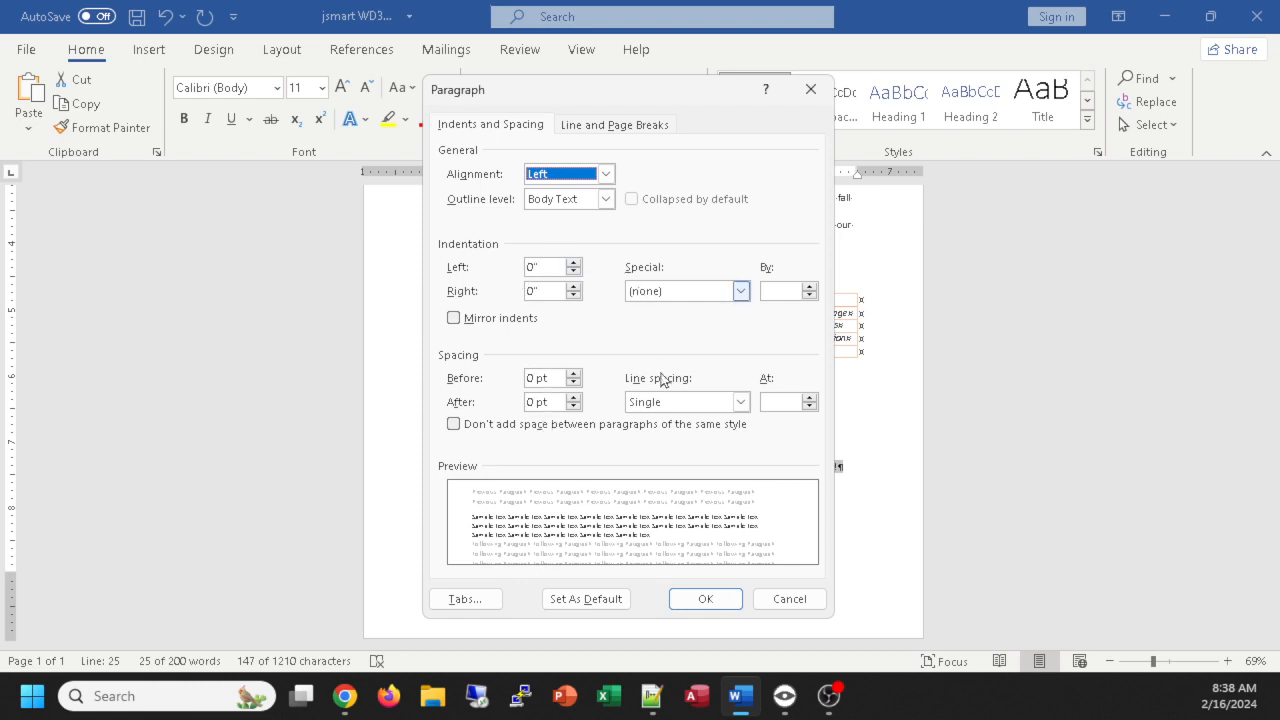
left_click(789, 600)
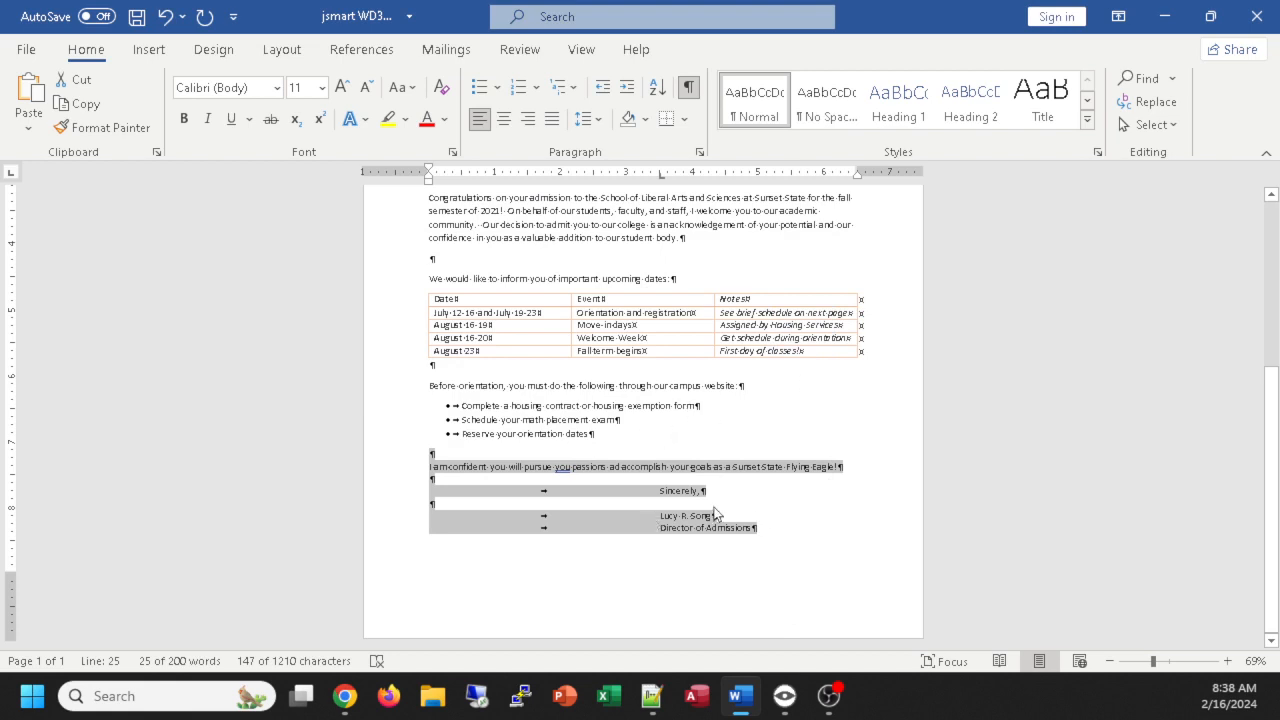
Step: Remove the space after every paragraph in the whole letter
scroll(752, 518, "up", 1)
left_click(763, 544)
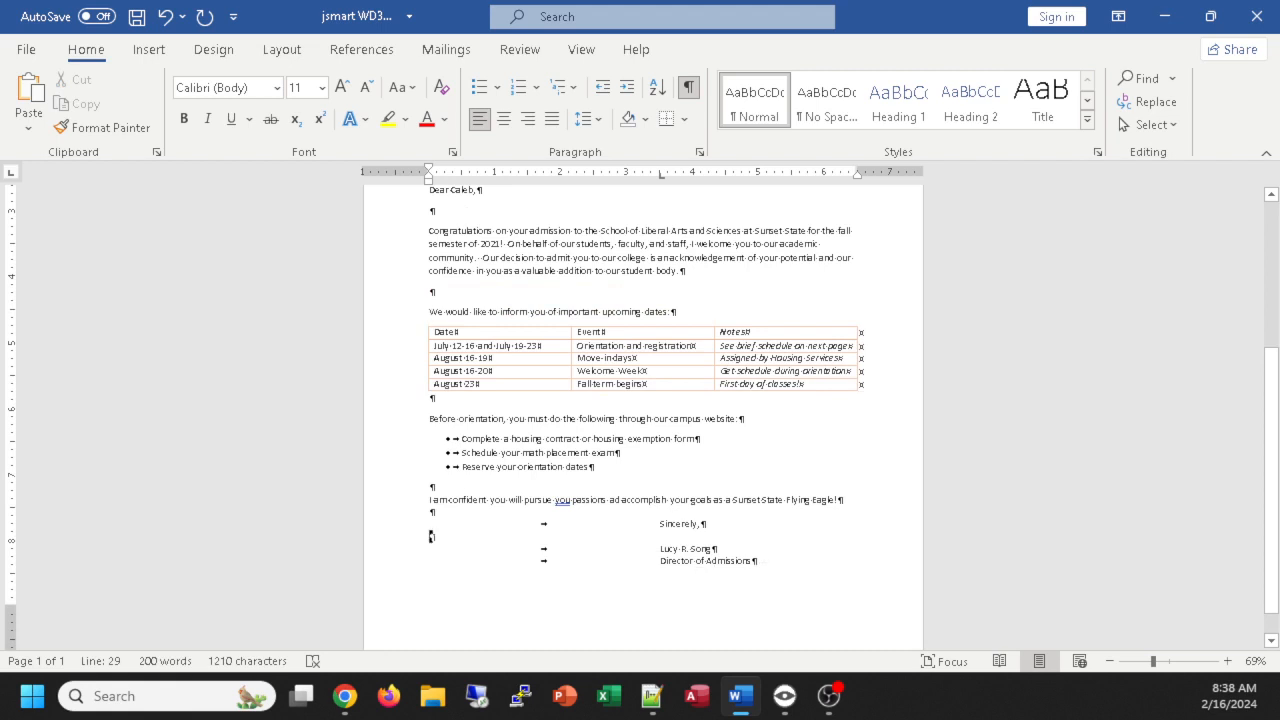
scroll(771, 528, "up", 1)
scroll(771, 528, "up", 1)
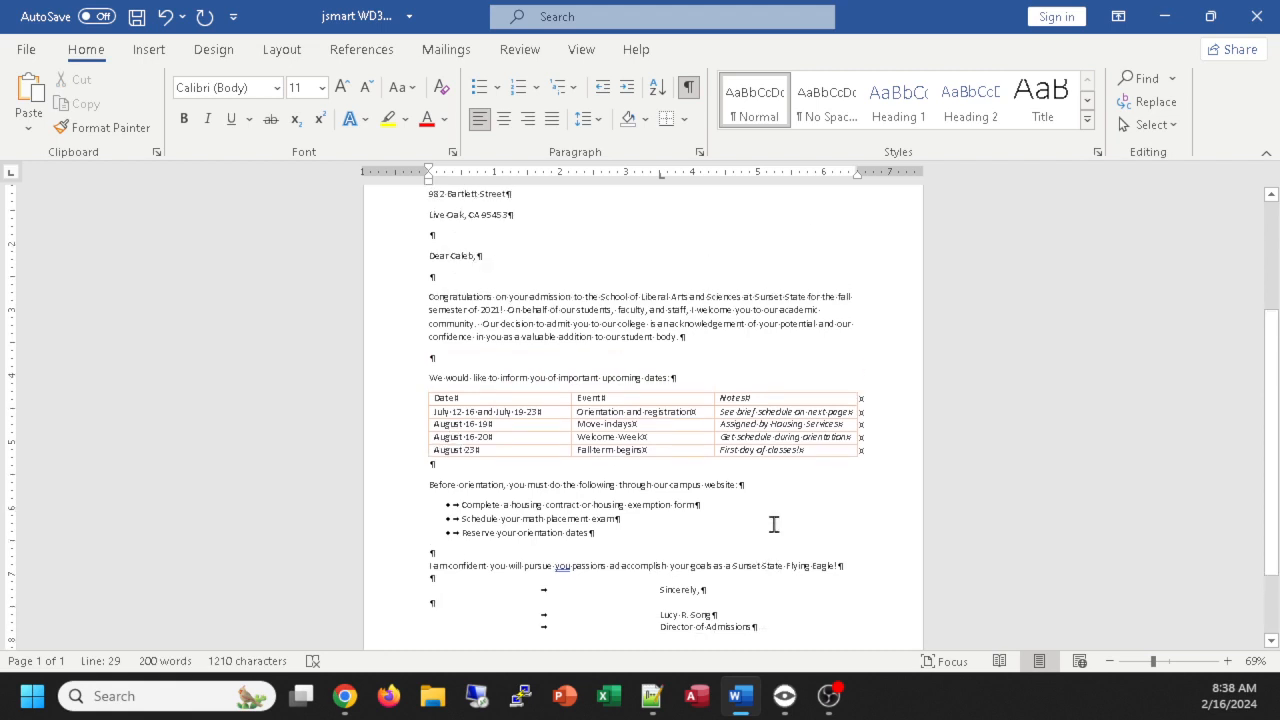
scroll(773, 525, "up", 2)
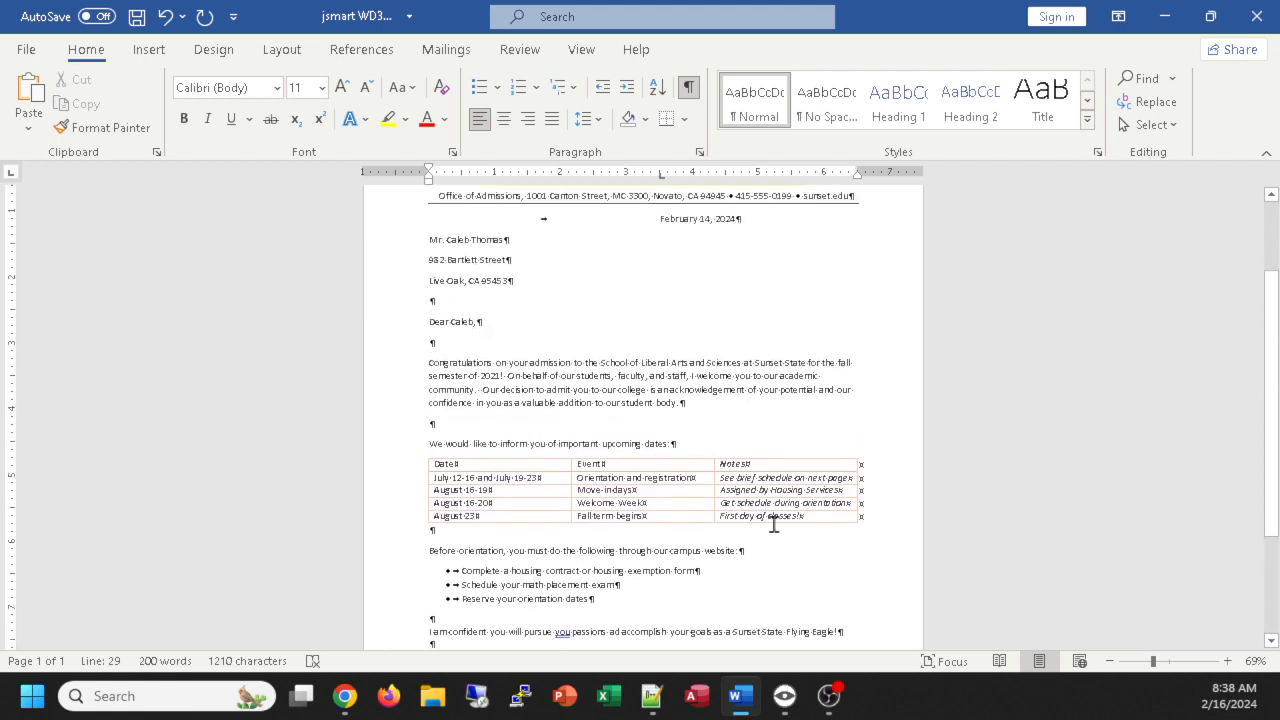
key("ctrl+a")
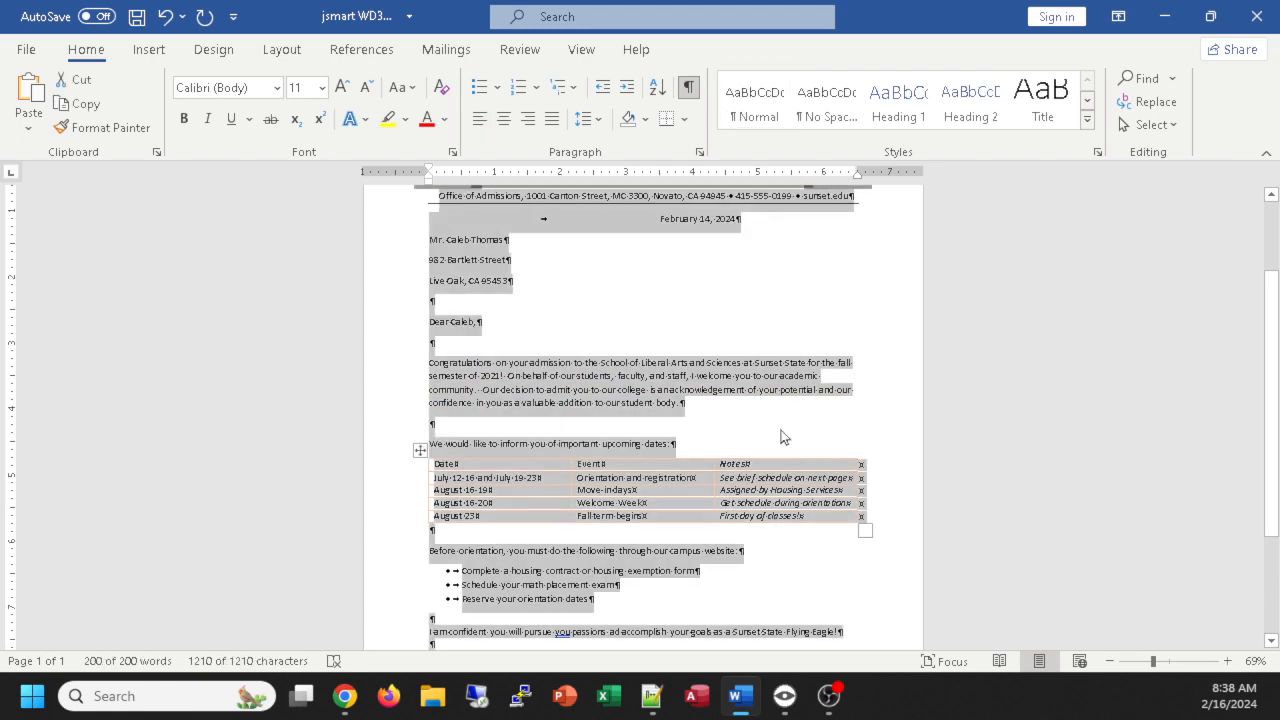
left_click(592, 119)
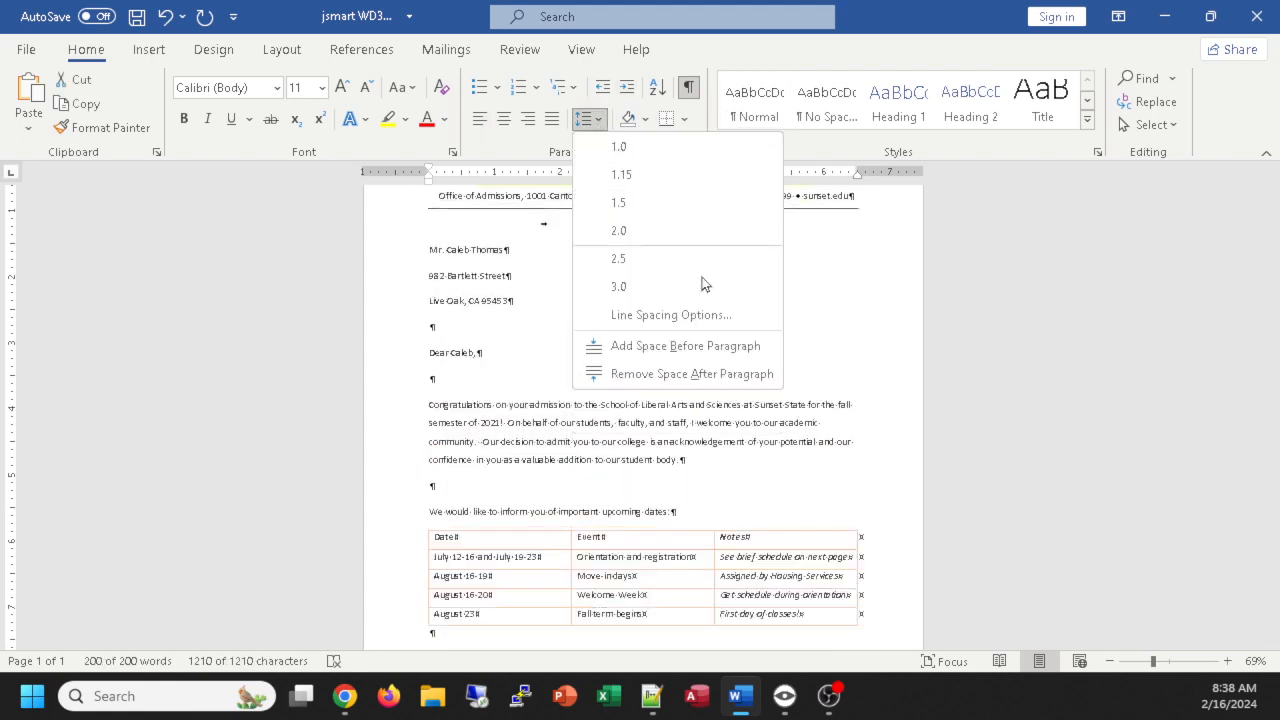
left_click(683, 374)
left_click(651, 523)
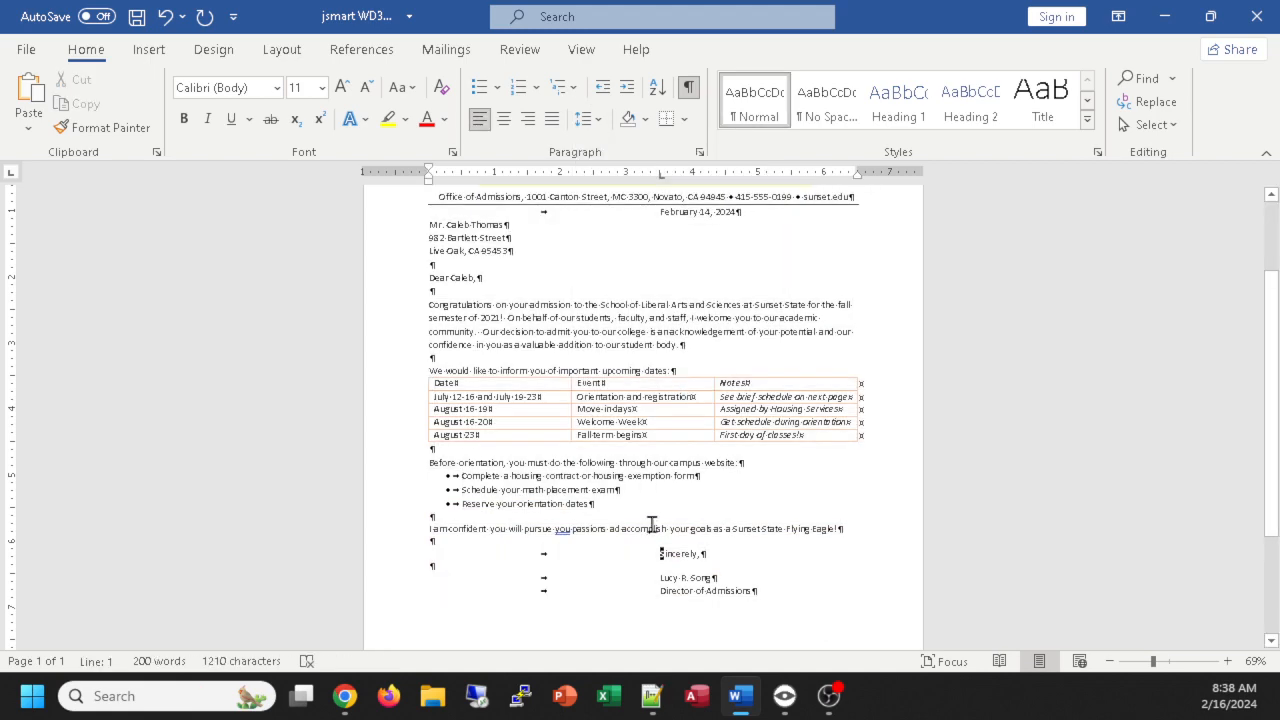
Step: Insert two more empty paragraphs above the signer's name and one more below the "I am confident" sentence
scroll(651, 524, "down", 3)
scroll(651, 524, "down", 1)
scroll(652, 524, "up", 1)
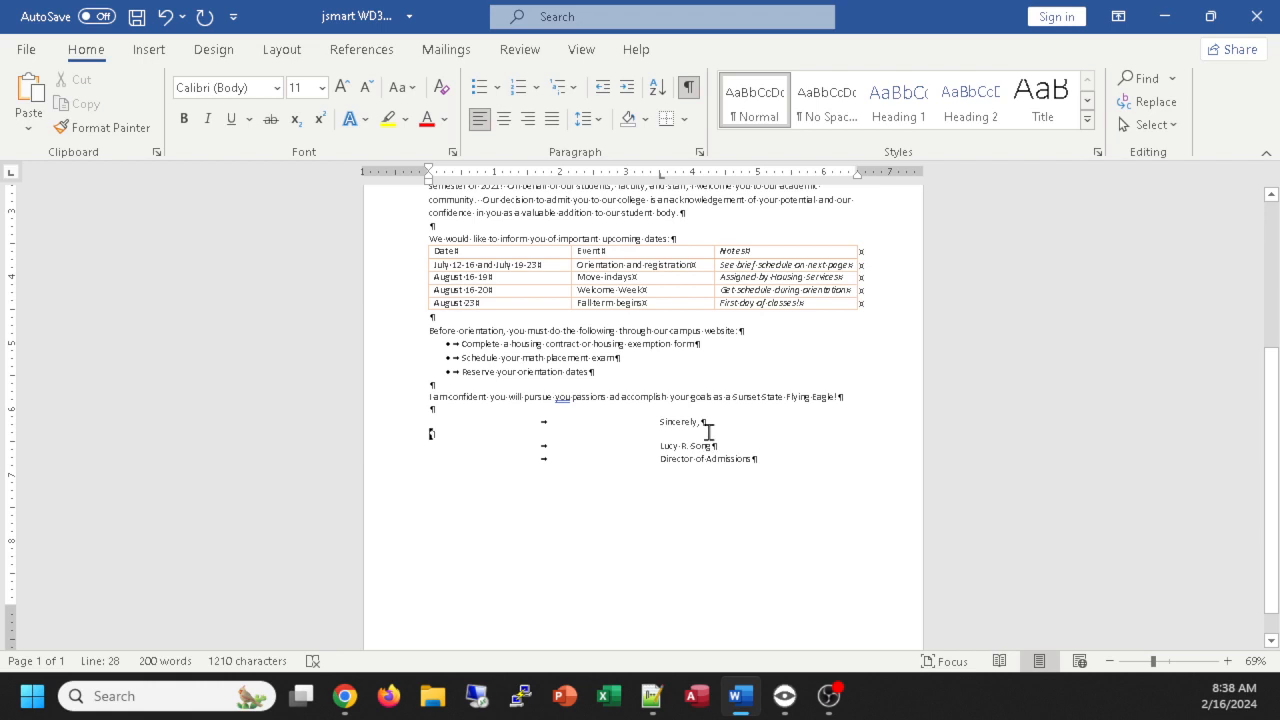
key("Return")
key("Return")
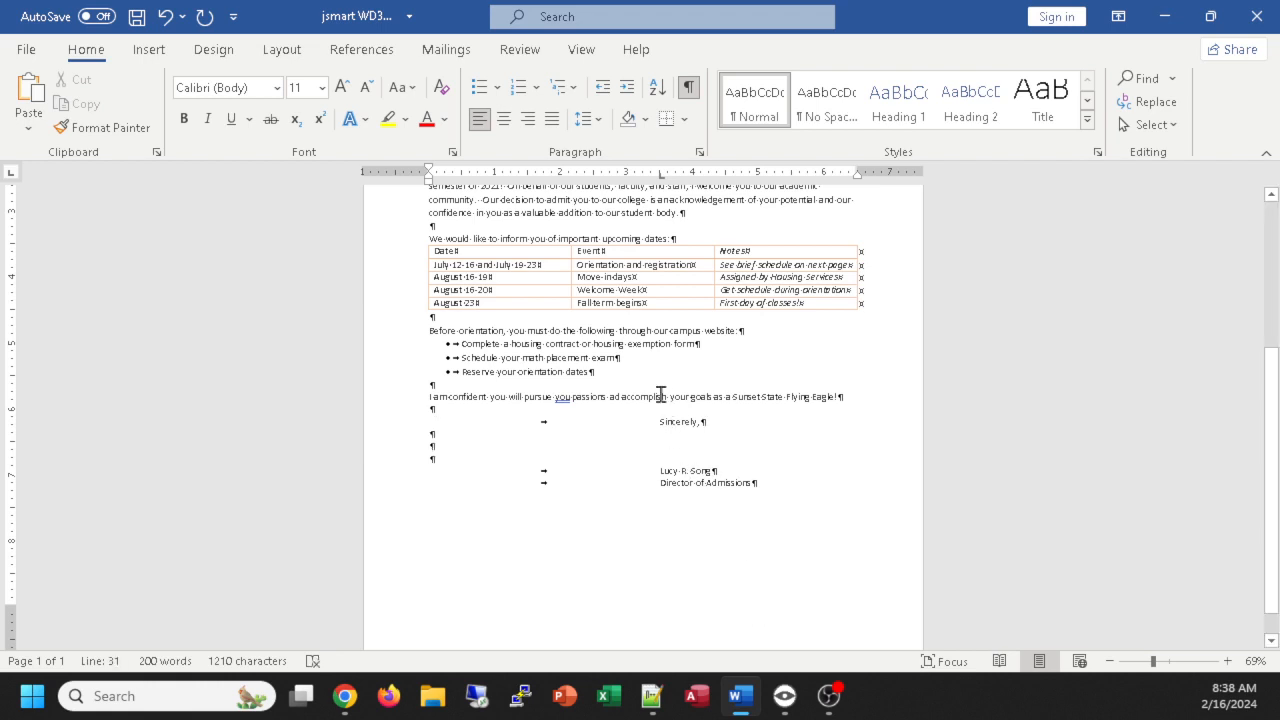
left_click(850, 395)
key("Return")
Step: Review the letter's layout and spacing from the letterhead through the signature block, including the full-page view
scroll(757, 580, "up", 5)
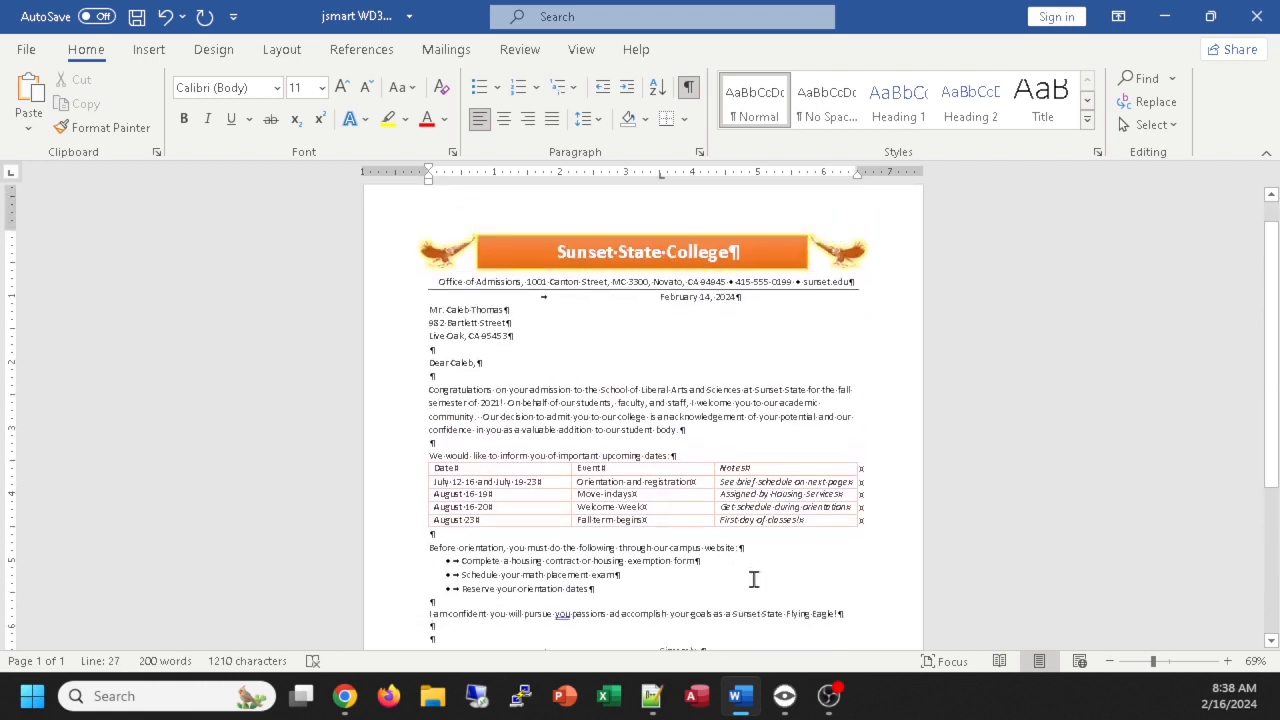
scroll(636, 445, "down", 1)
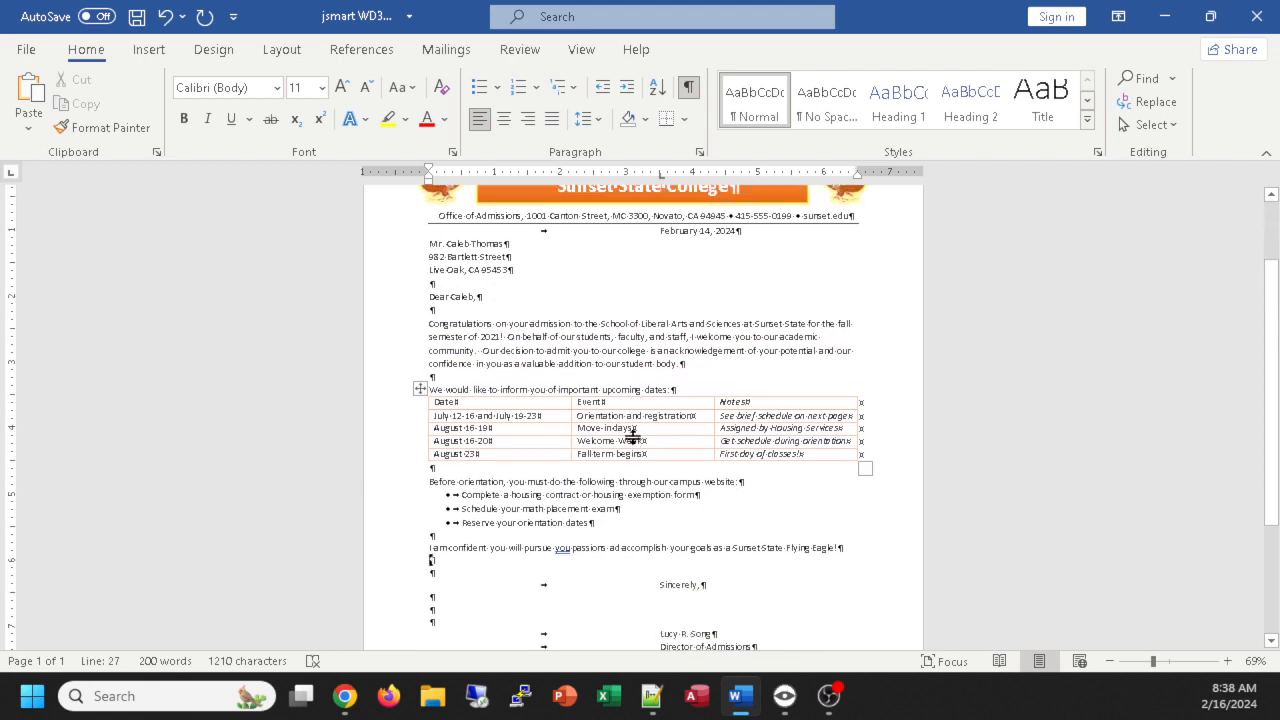
scroll(580, 370, "down", 1)
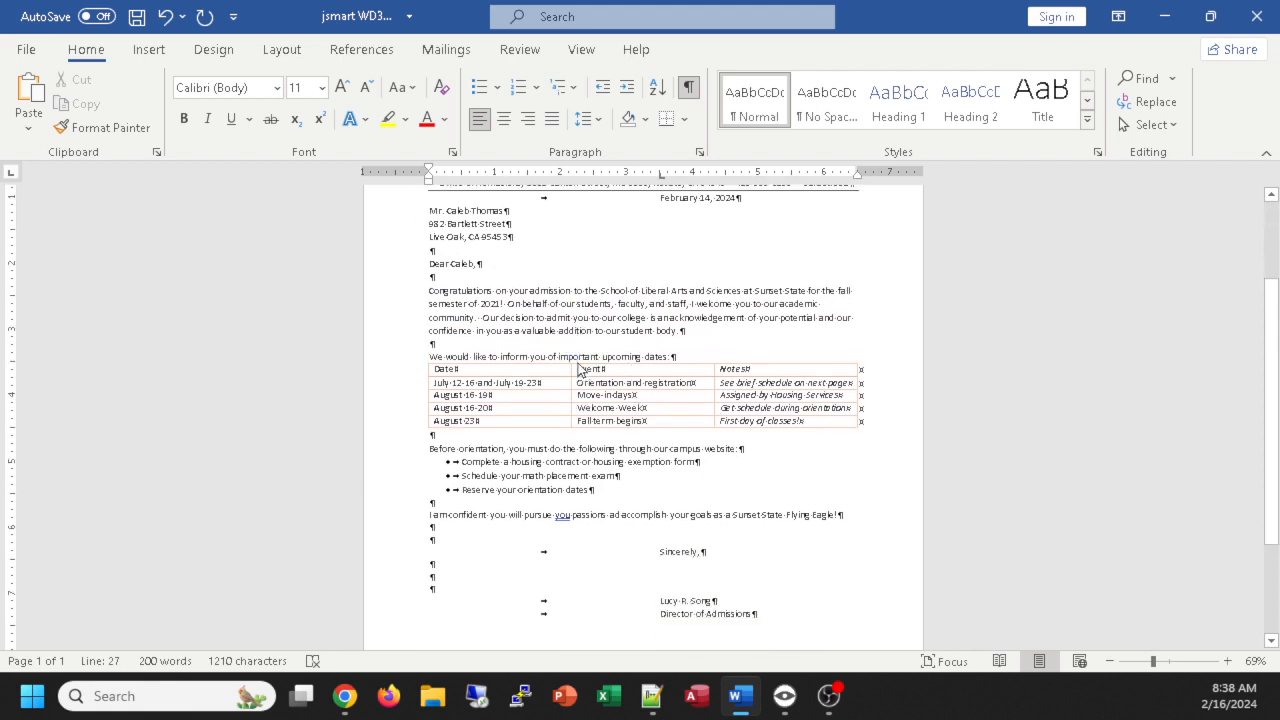
scroll(578, 362, "up", 1)
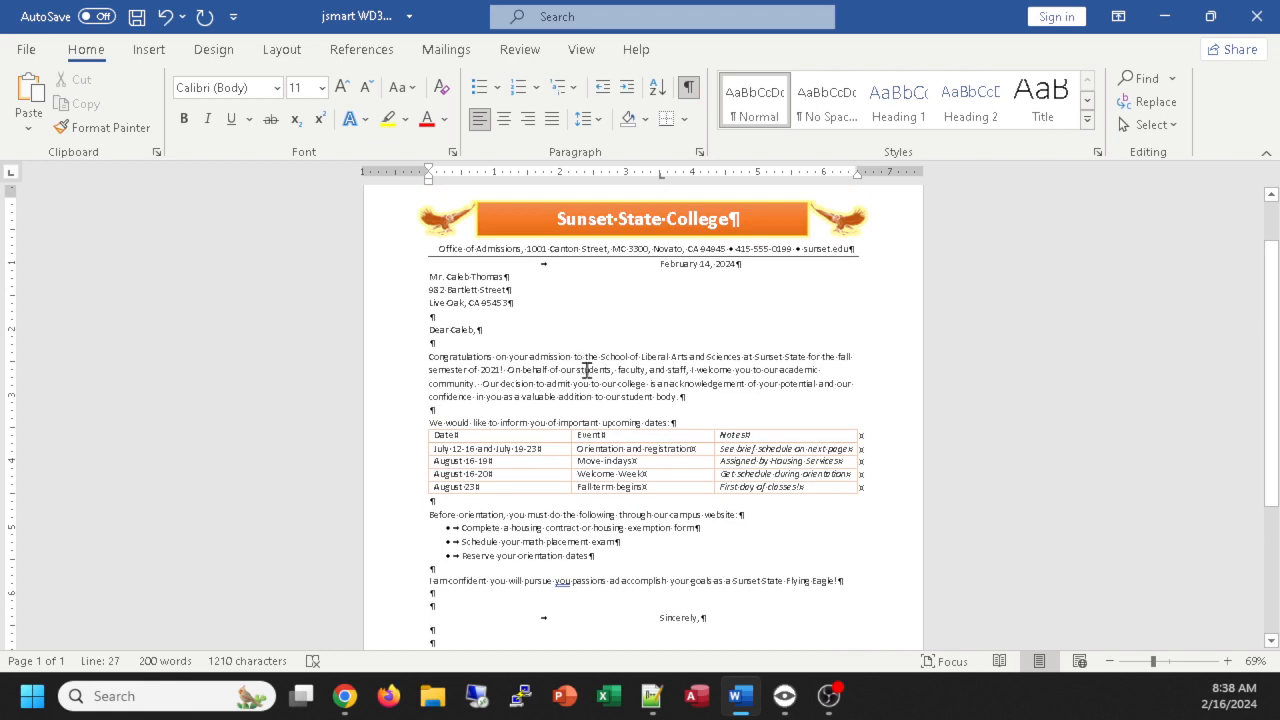
key("ctrl+a")
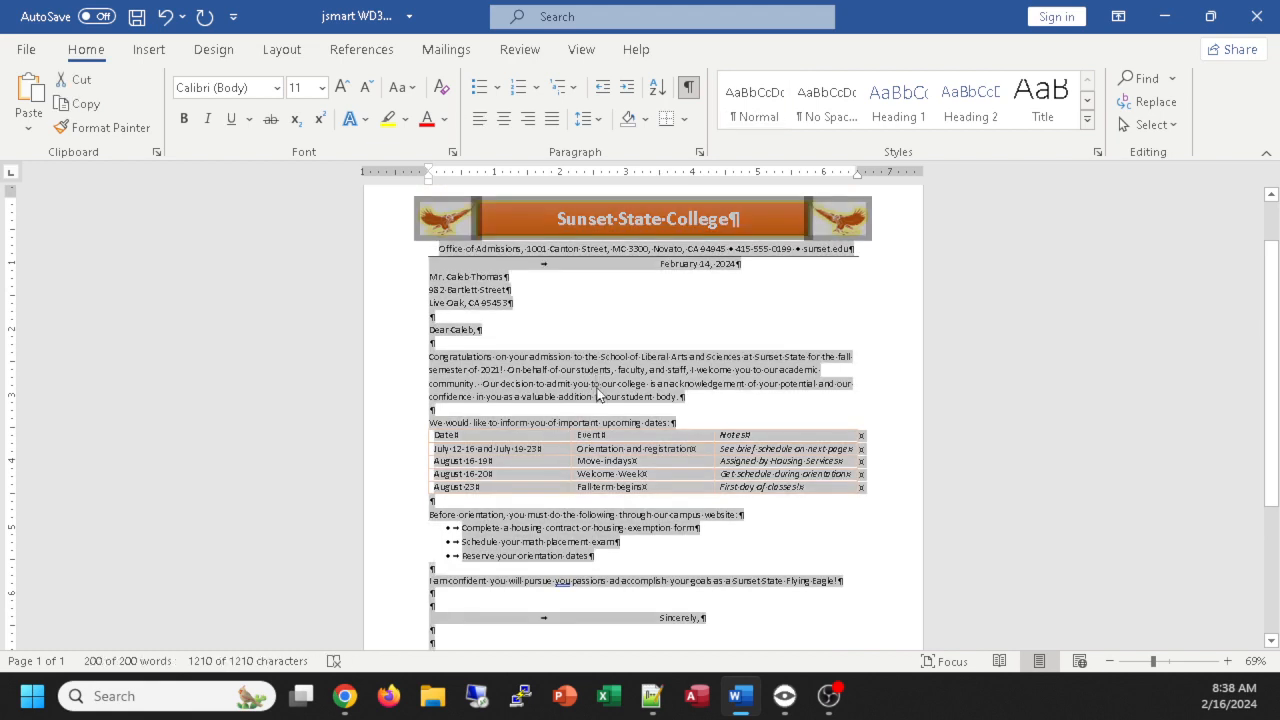
left_click(620, 425)
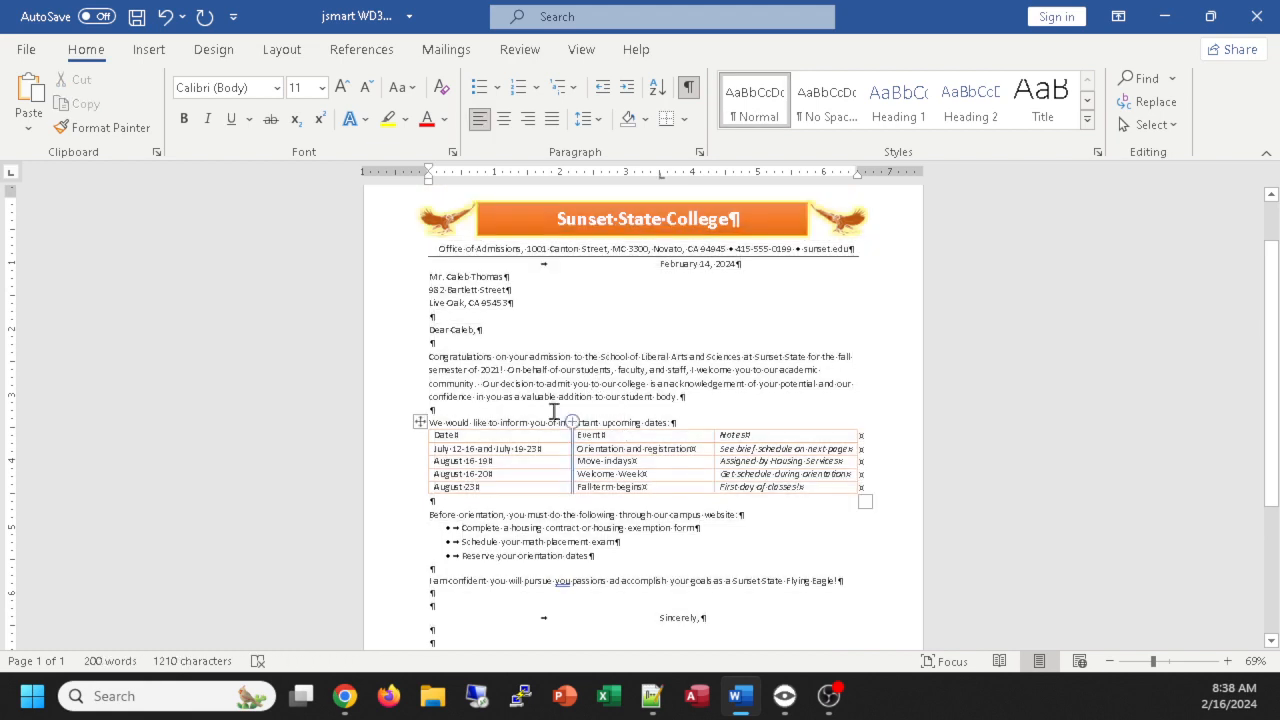
left_click_drag(388, 371, 408, 634)
scroll(600, 400, "up", 1)
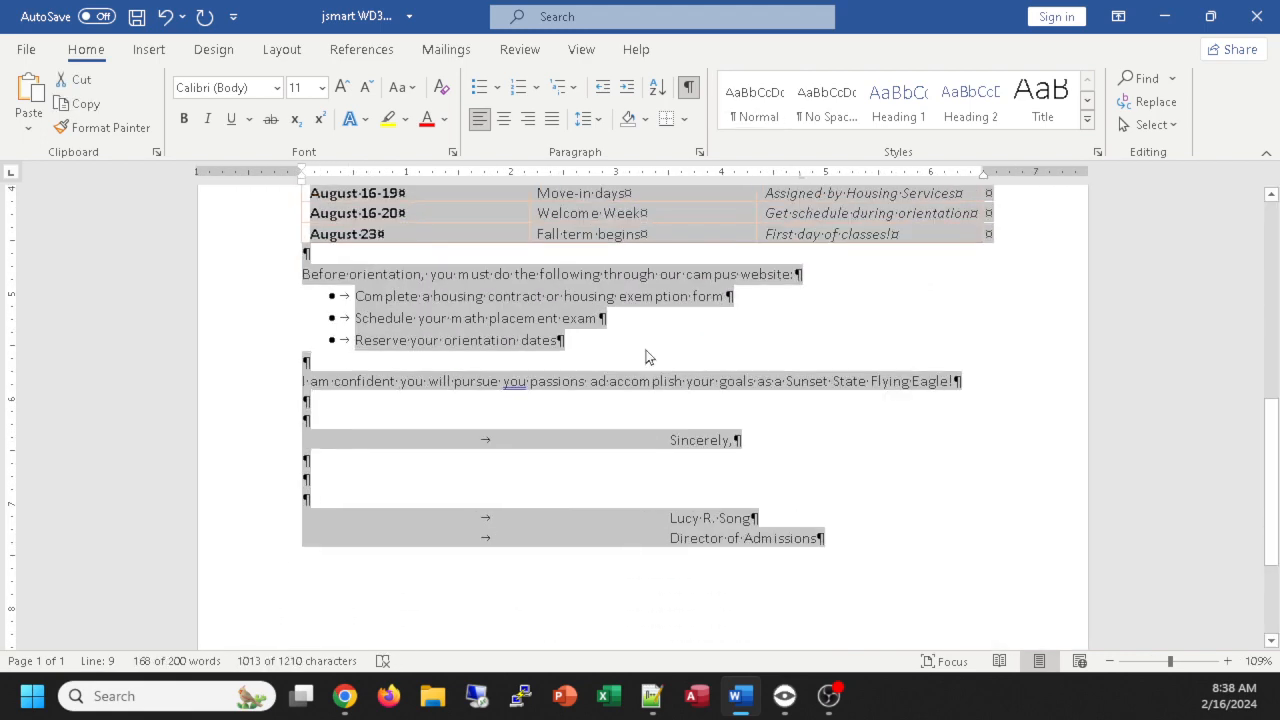
scroll(643, 337, "down", 4)
left_click(771, 352)
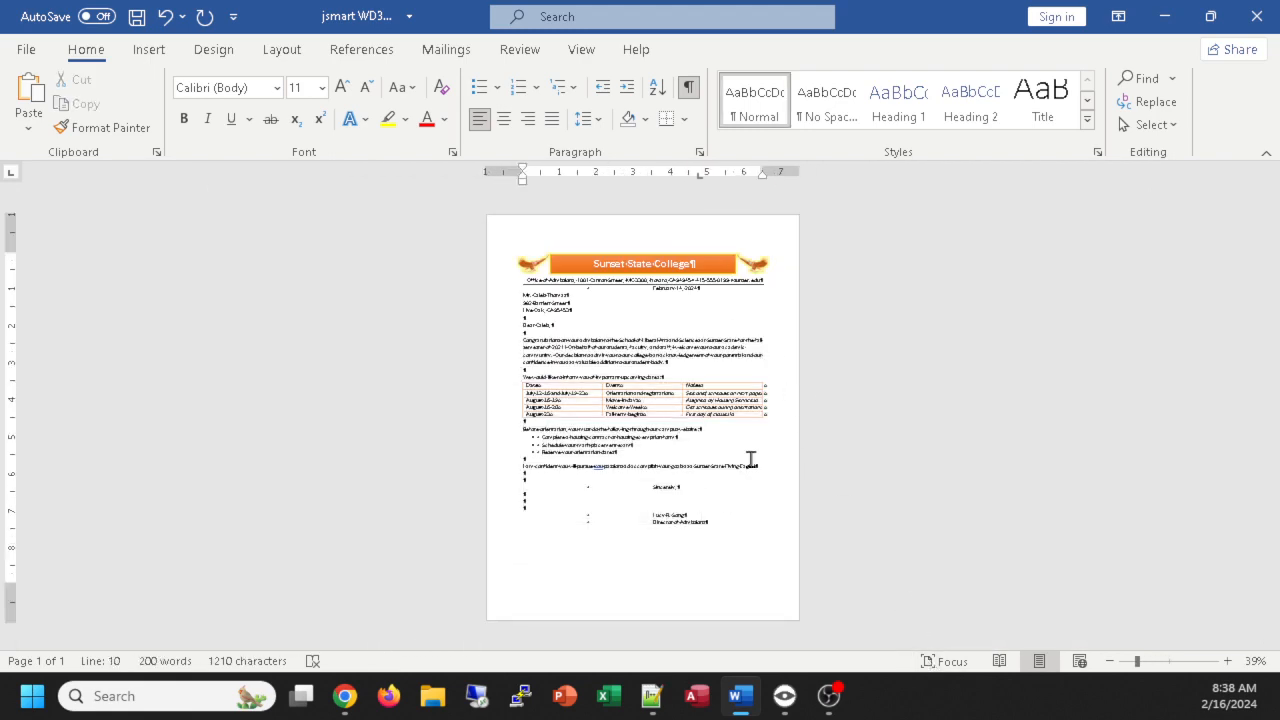
scroll(752, 459, "up", 3)
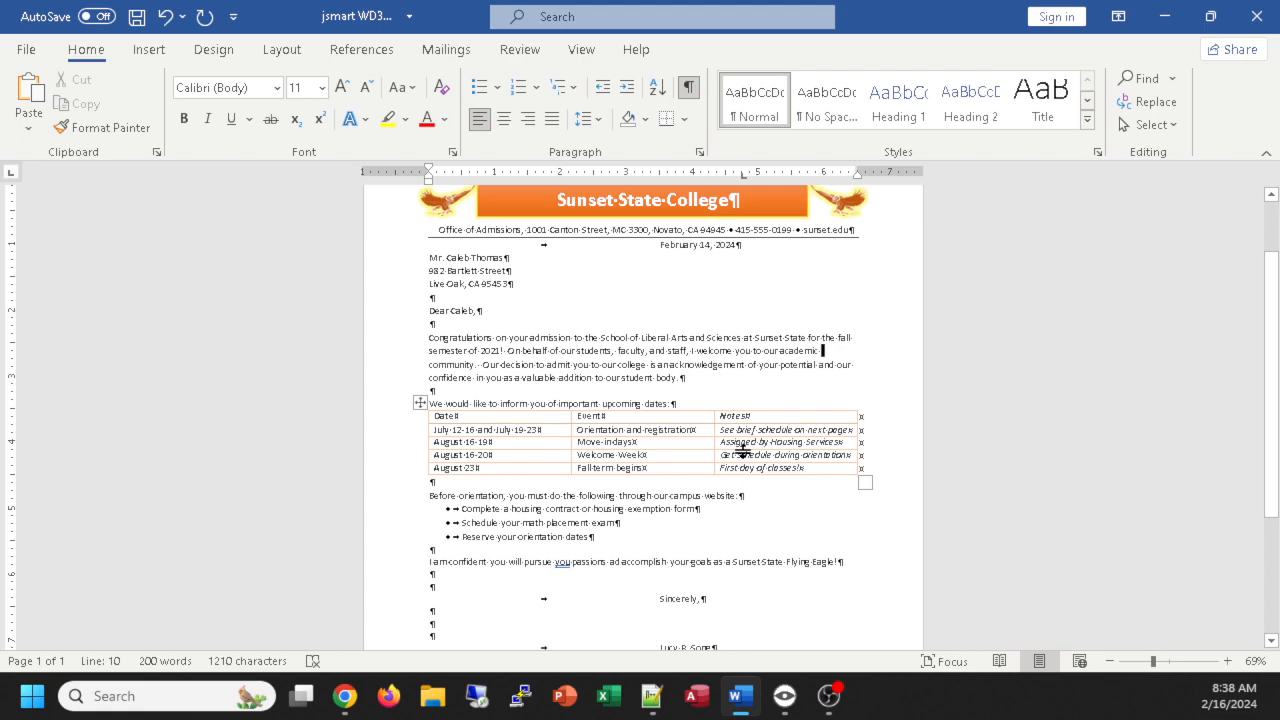
scroll(743, 452, "up", 3)
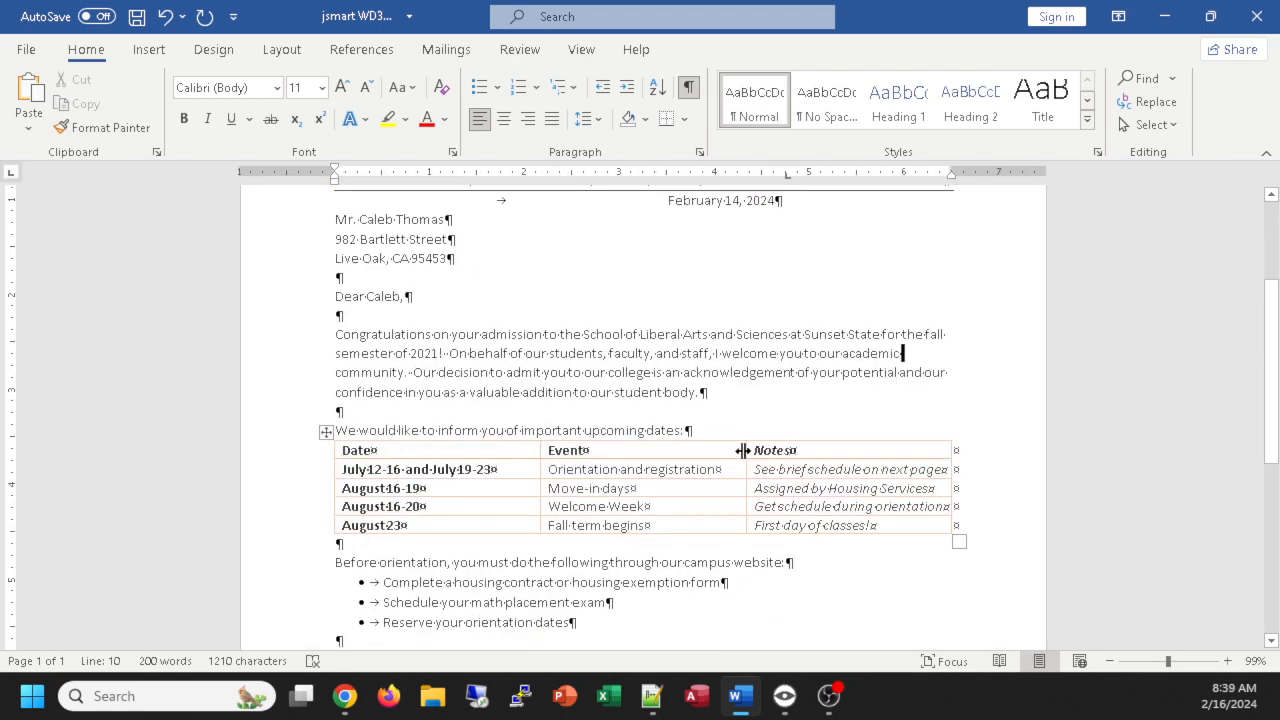
Step: Hide the formatting marks and correct "you" to "your" before "passions" in the "I am confident" sentence
scroll(743, 452, "down", 3)
scroll(743, 452, "down", 1)
scroll(743, 452, "down", 2)
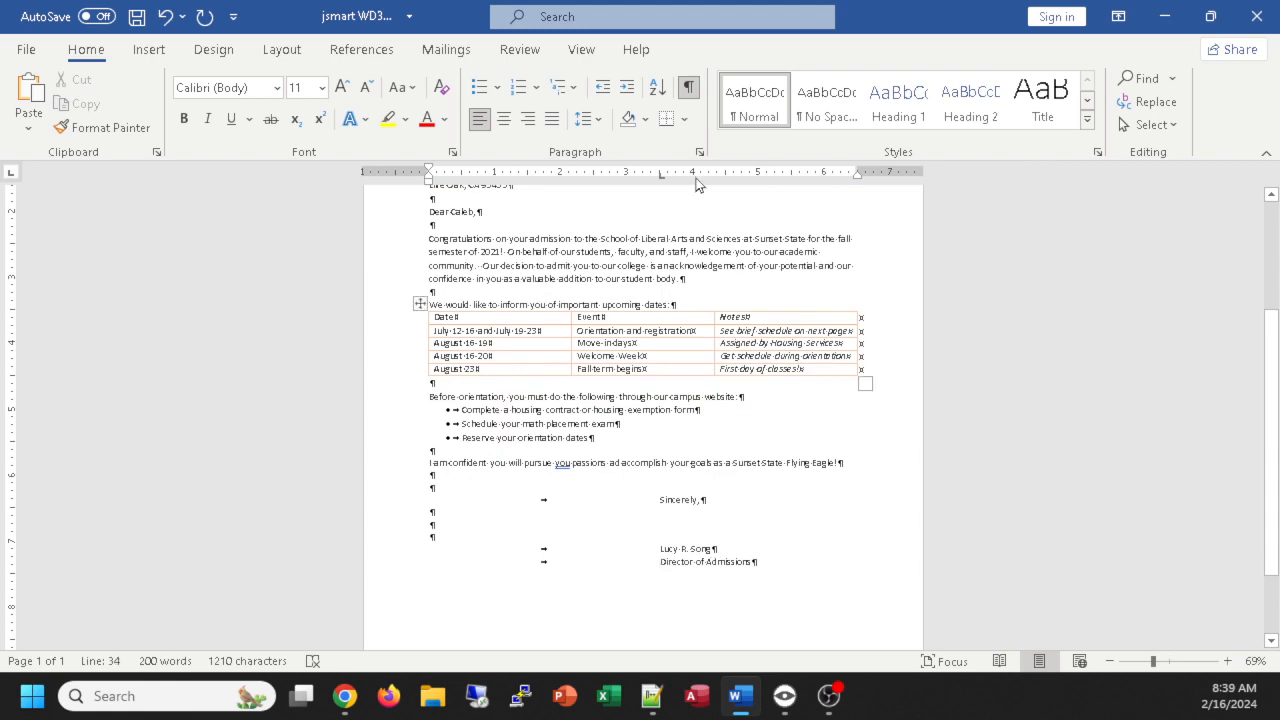
left_click(688, 91)
scroll(673, 516, "up", 5)
scroll(673, 516, "up", 3)
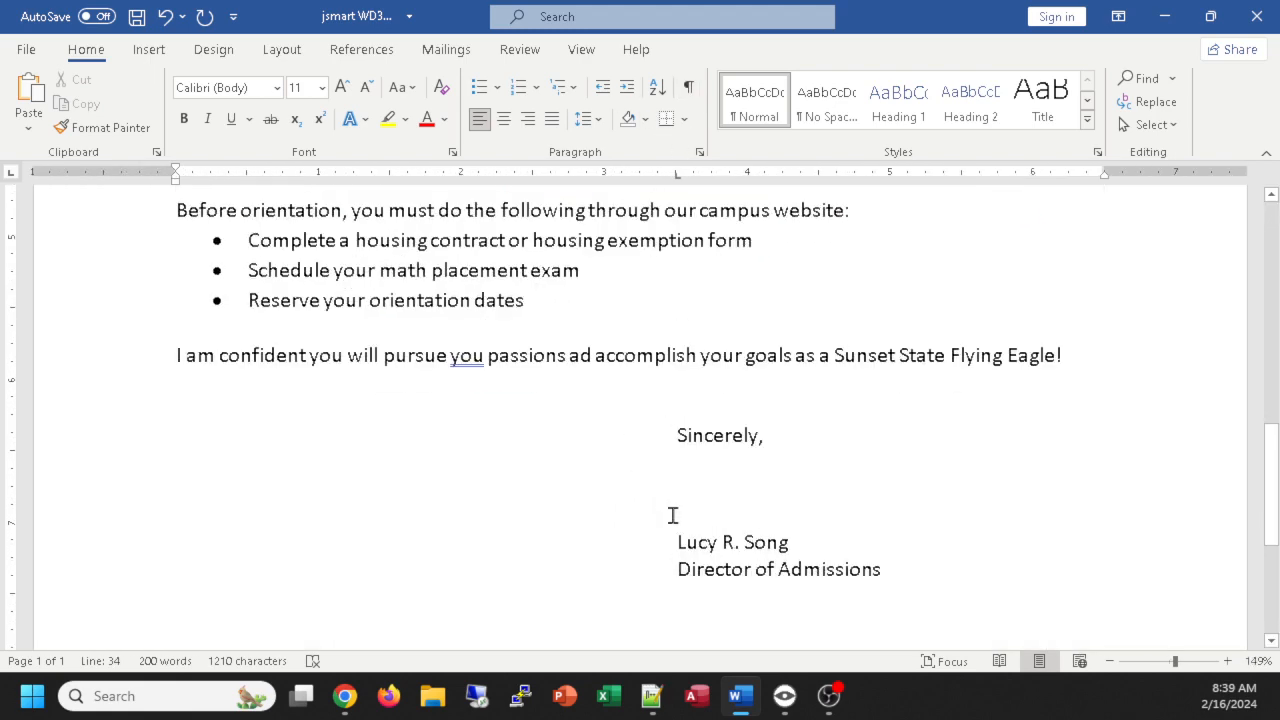
scroll(676, 483, "up", 2)
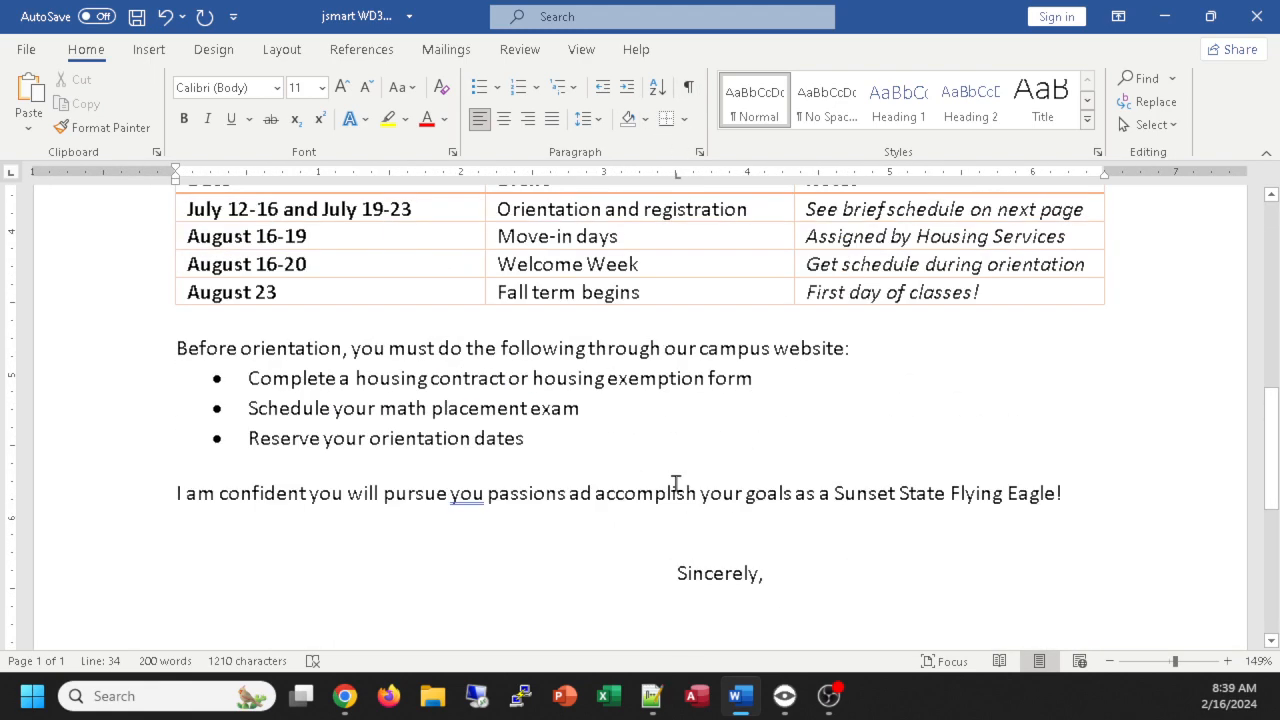
left_click(484, 493)
type("r")
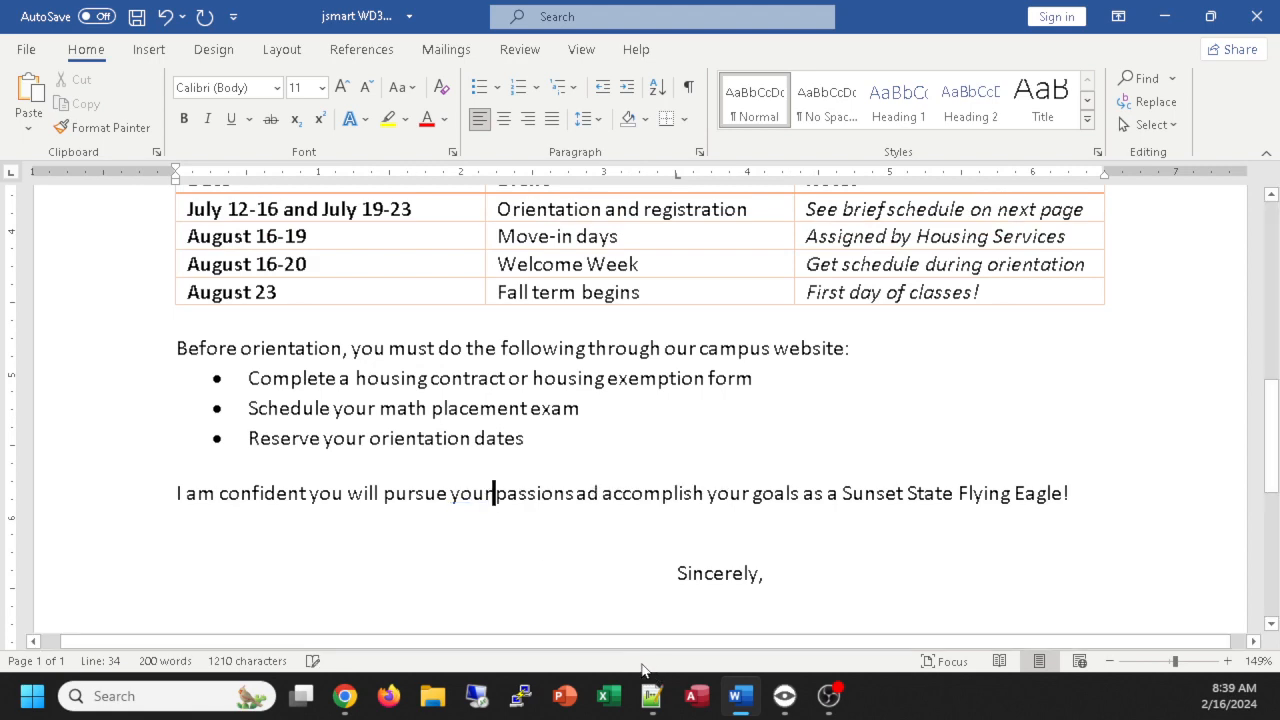
Step: Review the upcoming dates table, particularly the orientation row's note, and the letter's closing lines
scroll(516, 461, "up", 1)
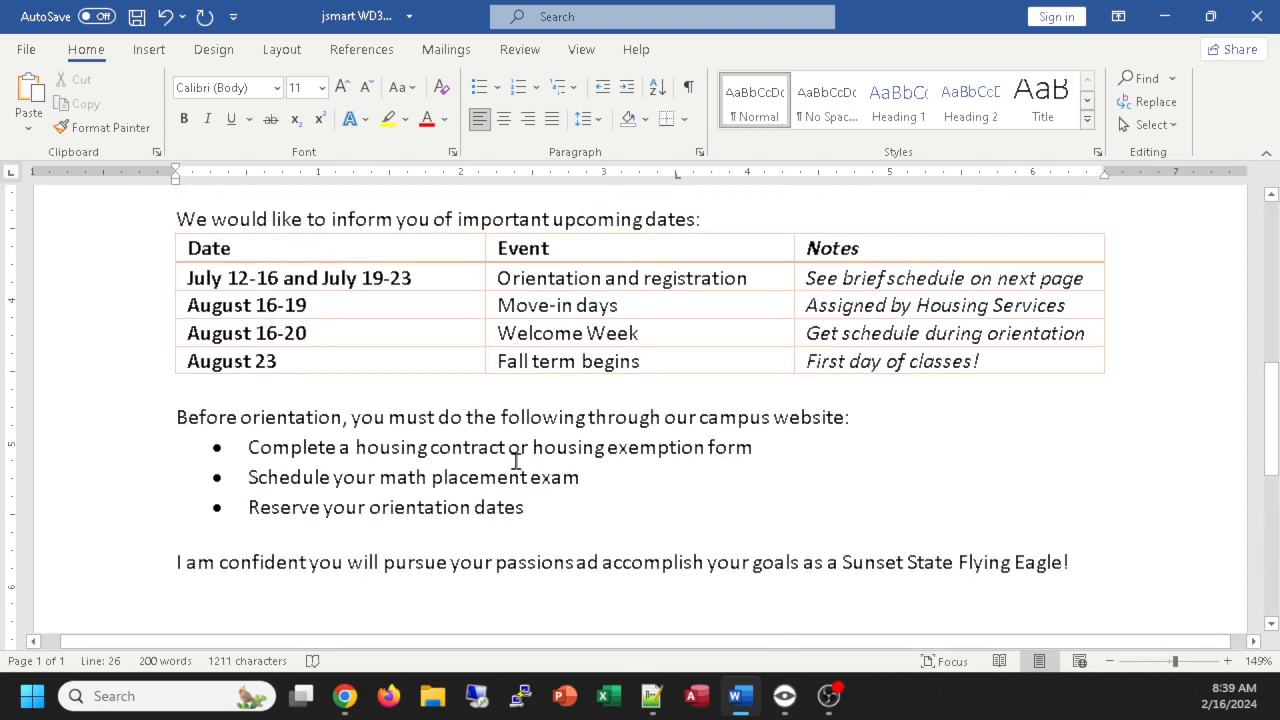
scroll(480, 482, "up", 3)
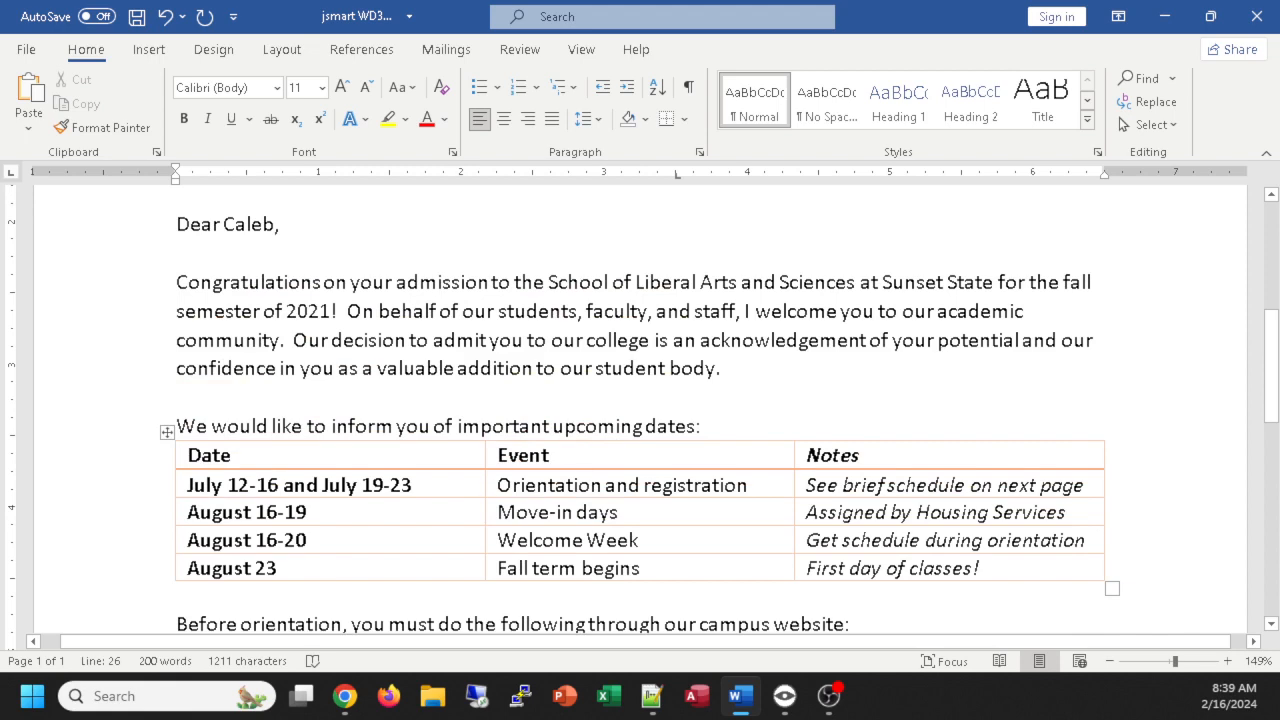
scroll(817, 542, "down", 2)
scroll(851, 534, "up", 2)
scroll(608, 434, "down", 2)
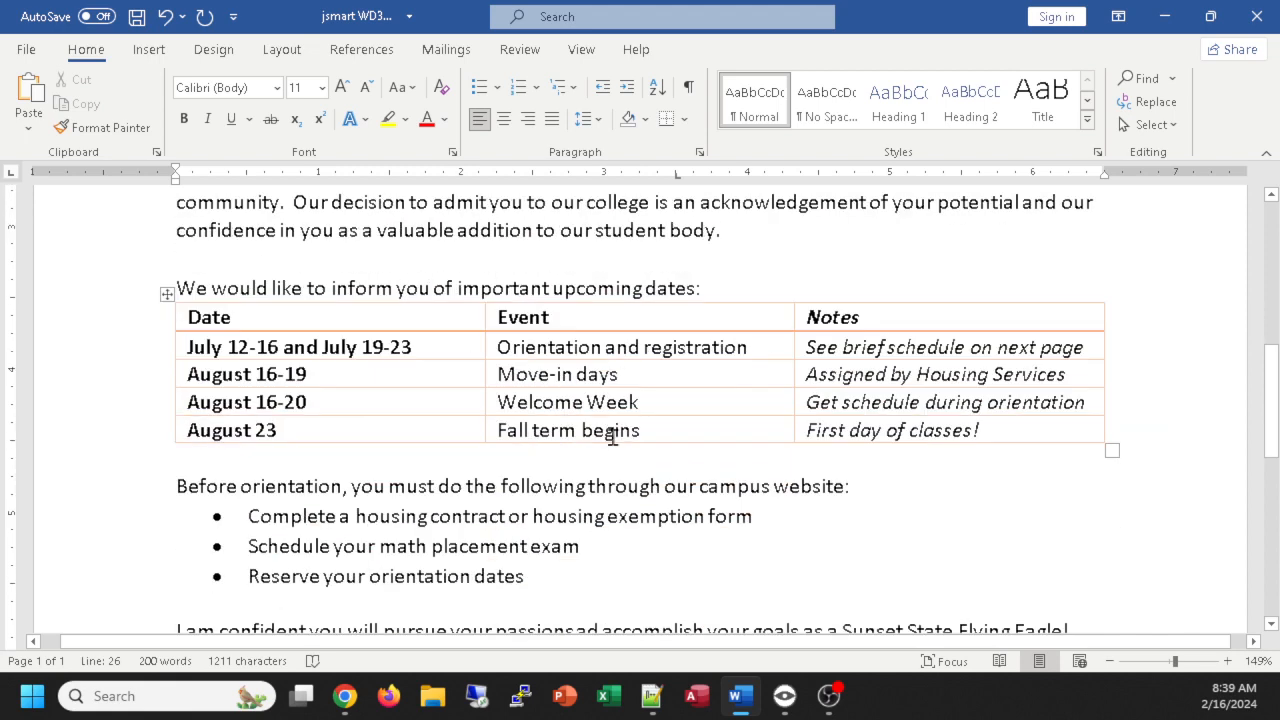
scroll(863, 505, "down", 1)
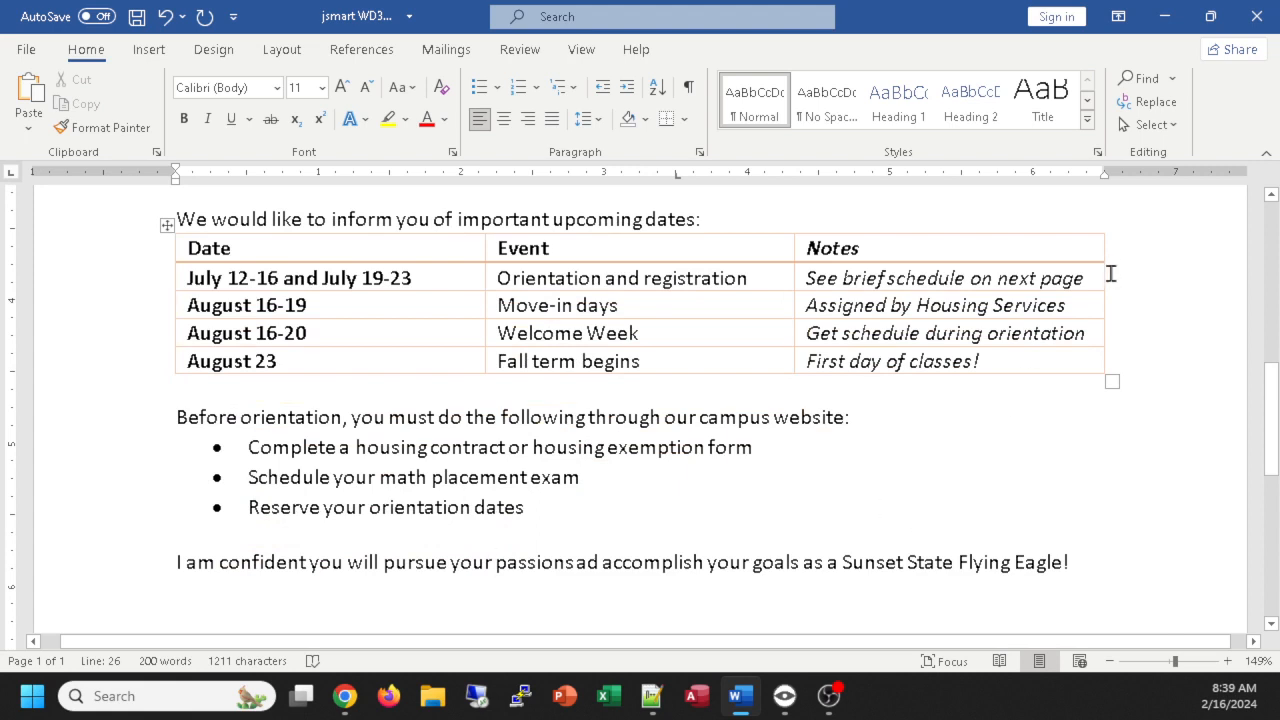
left_click_drag(1092, 278, 806, 278)
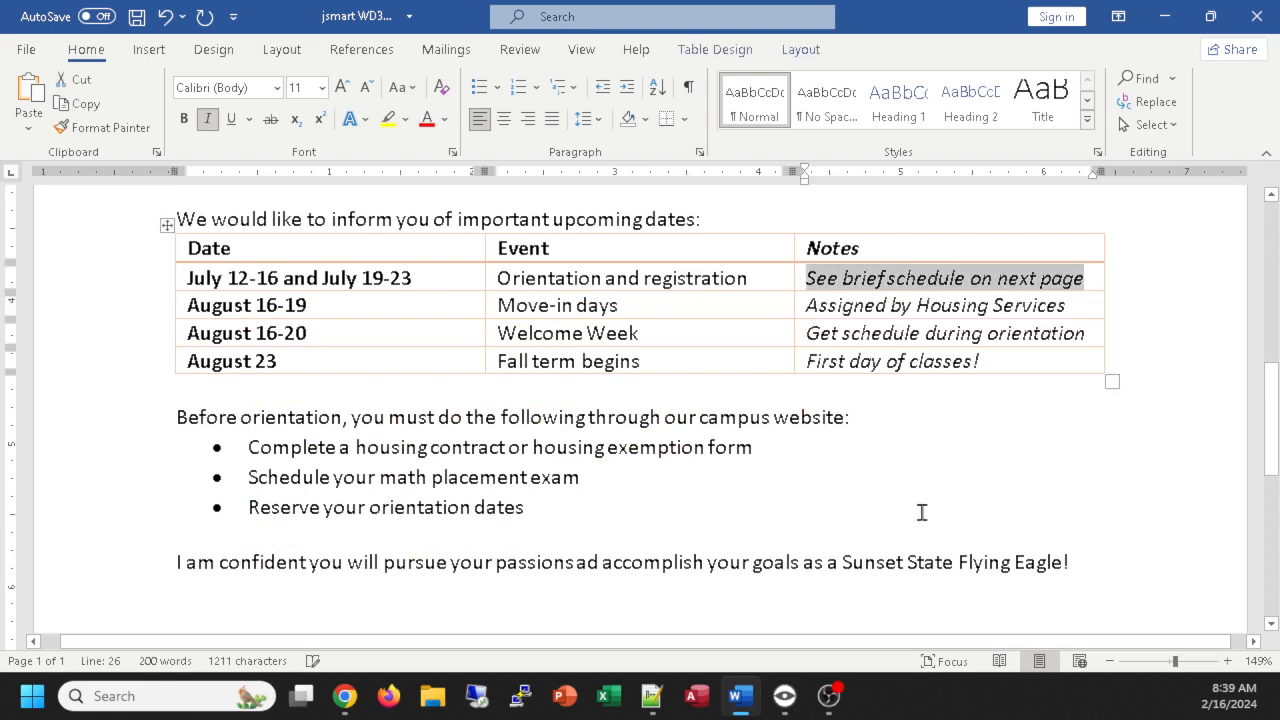
left_click(954, 386)
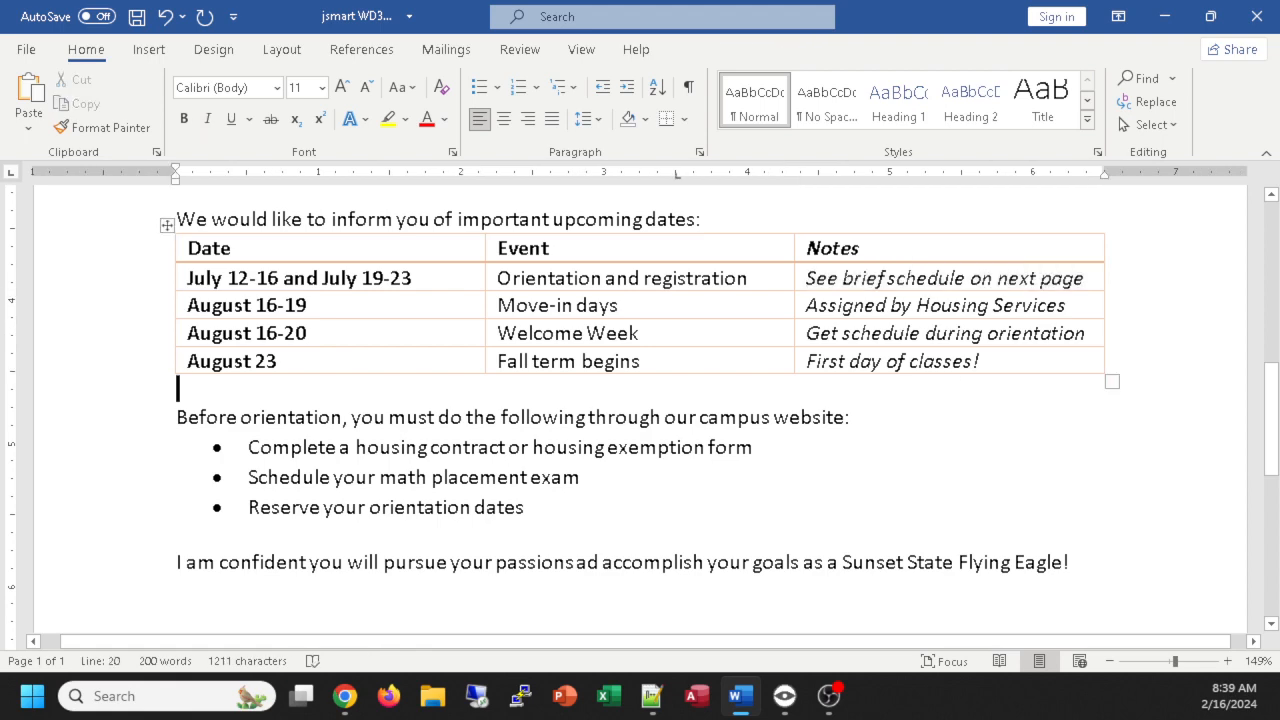
scroll(495, 525, "down", 5)
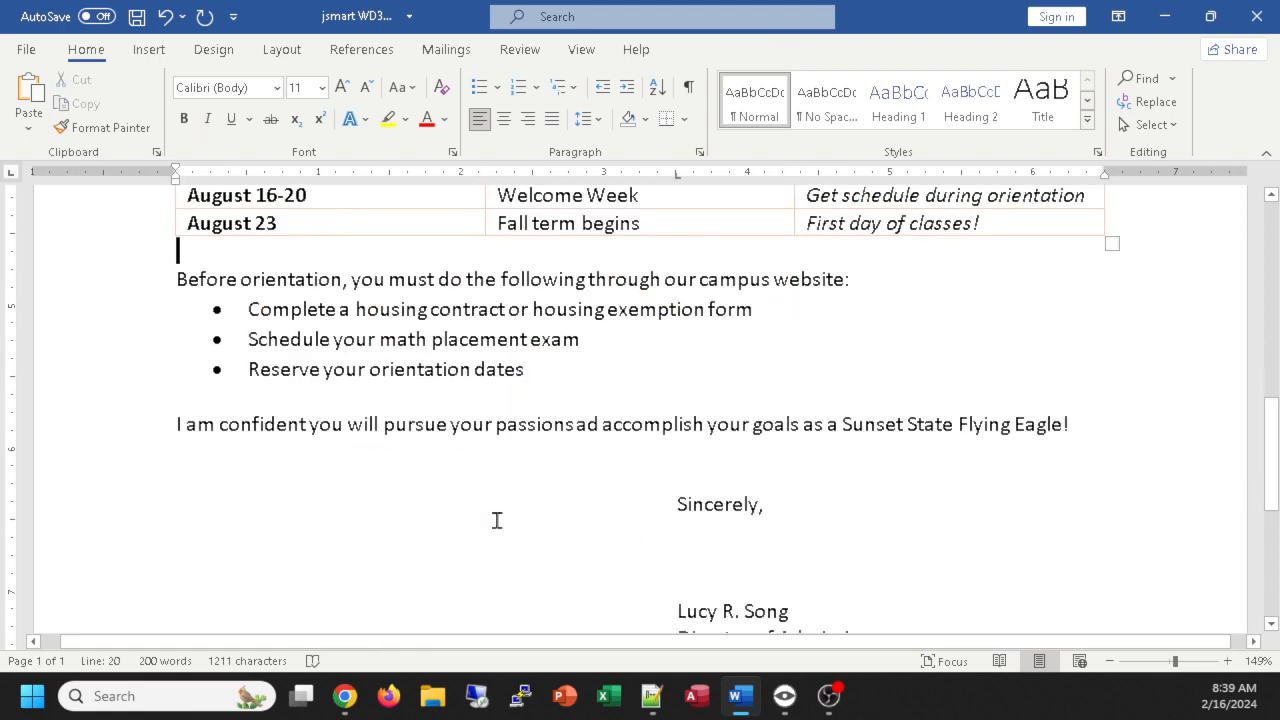
scroll(496, 514, "down", 3, "ctrl")
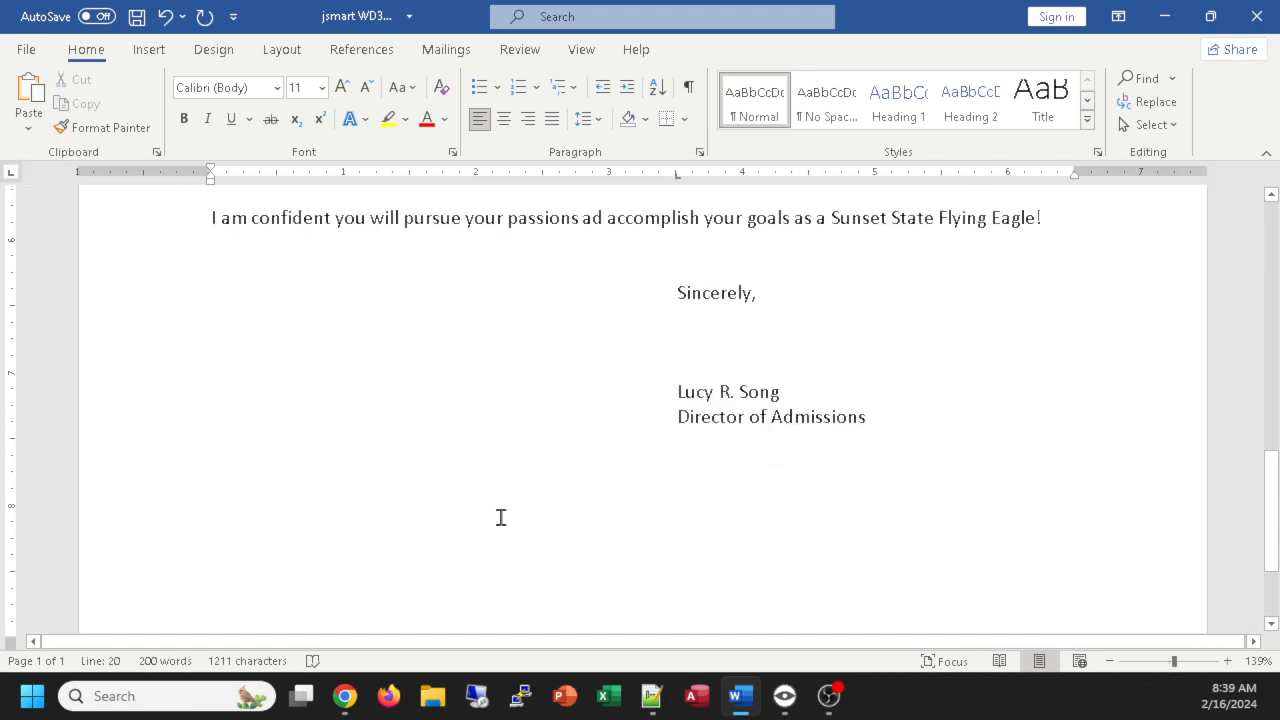
scroll(494, 514, "up", 1)
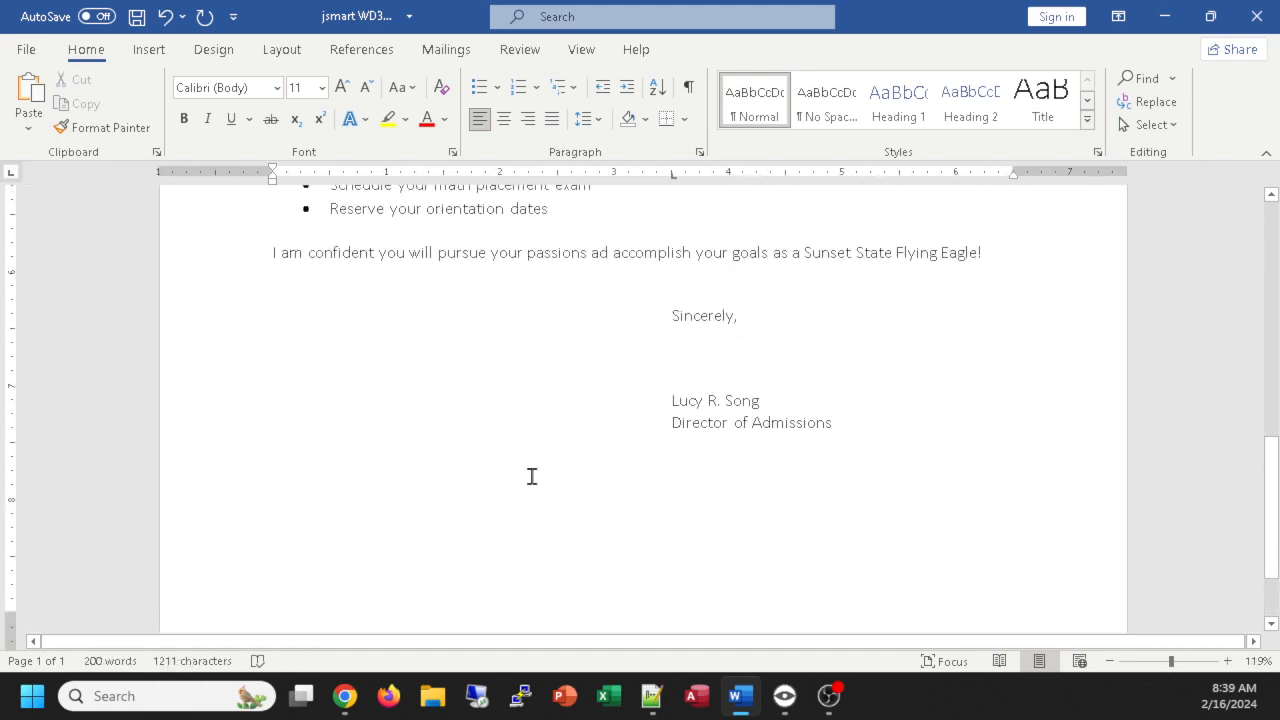
Step: Show the formatting marks, add an empty paragraph below "Director of Admissions" and insert a page break there
left_click(688, 88)
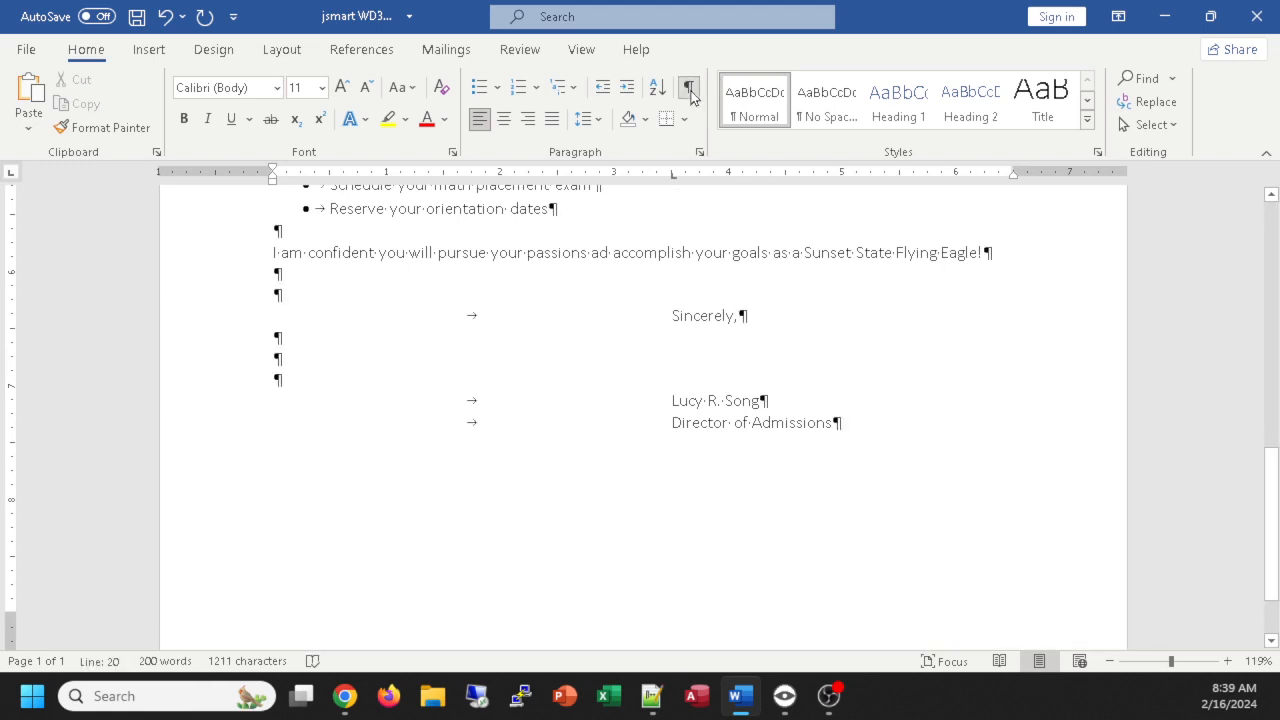
left_click(862, 427)
key("Return")
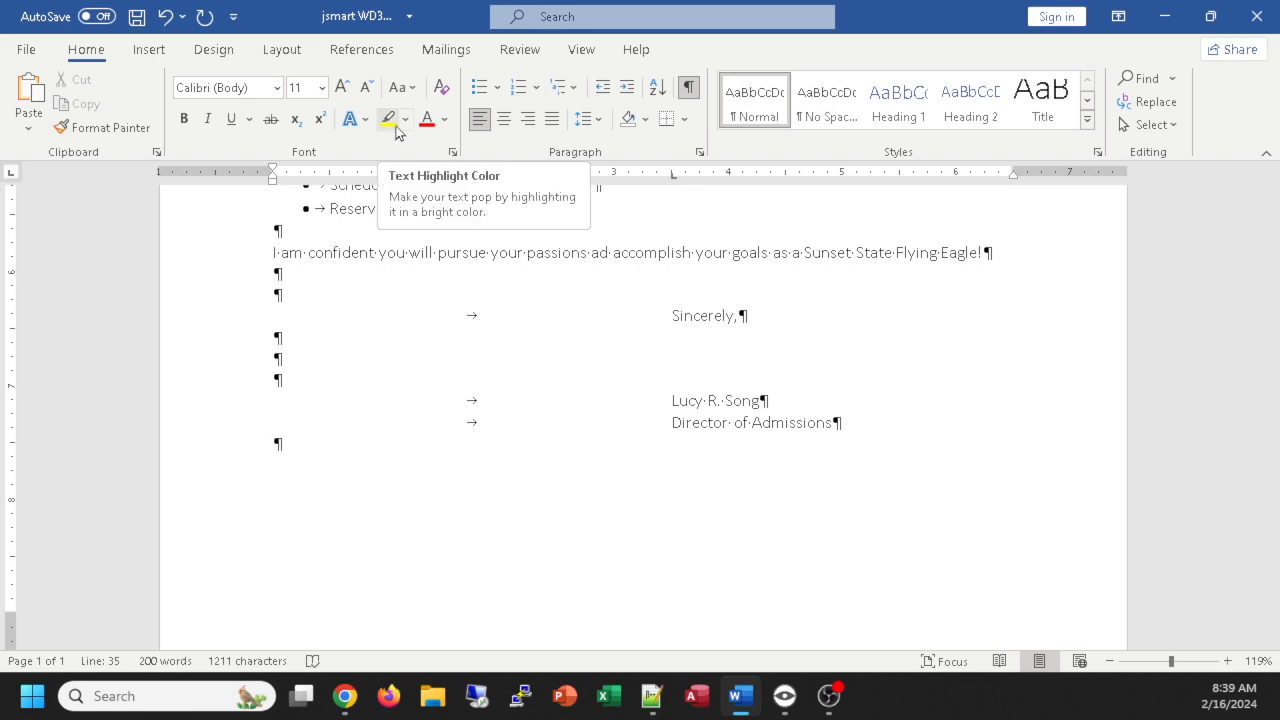
left_click(148, 50)
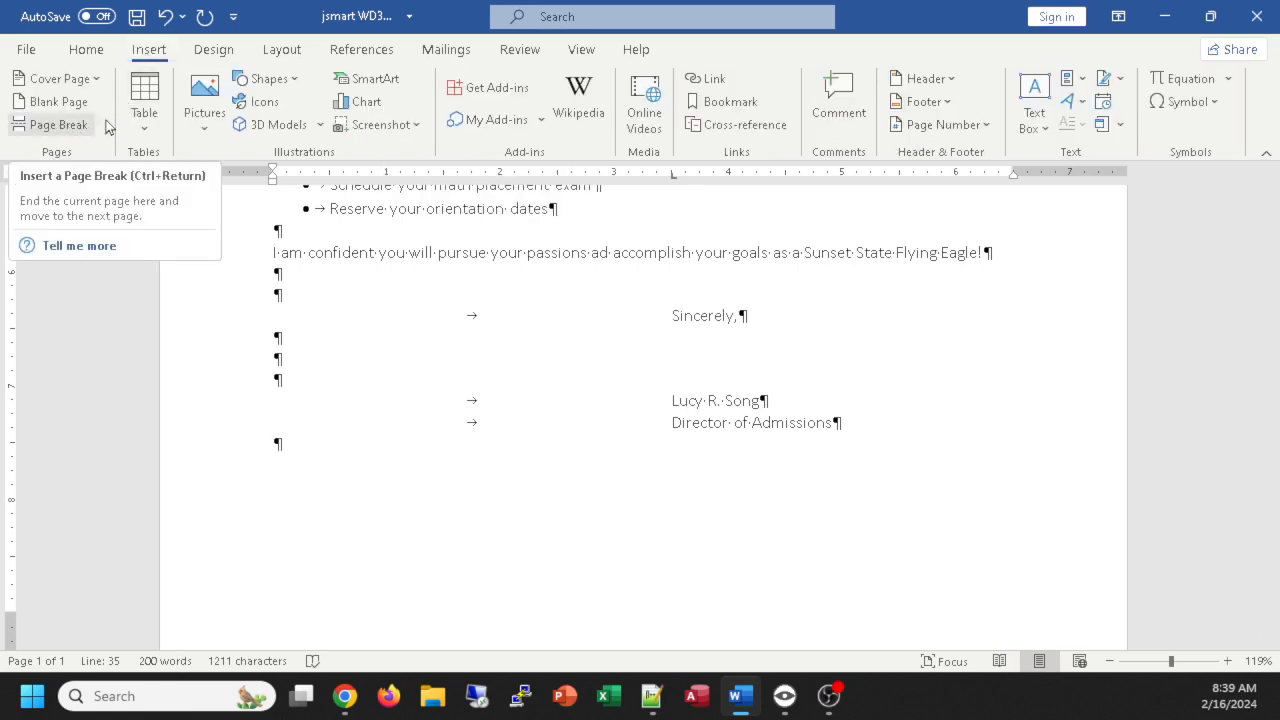
left_click(270, 54)
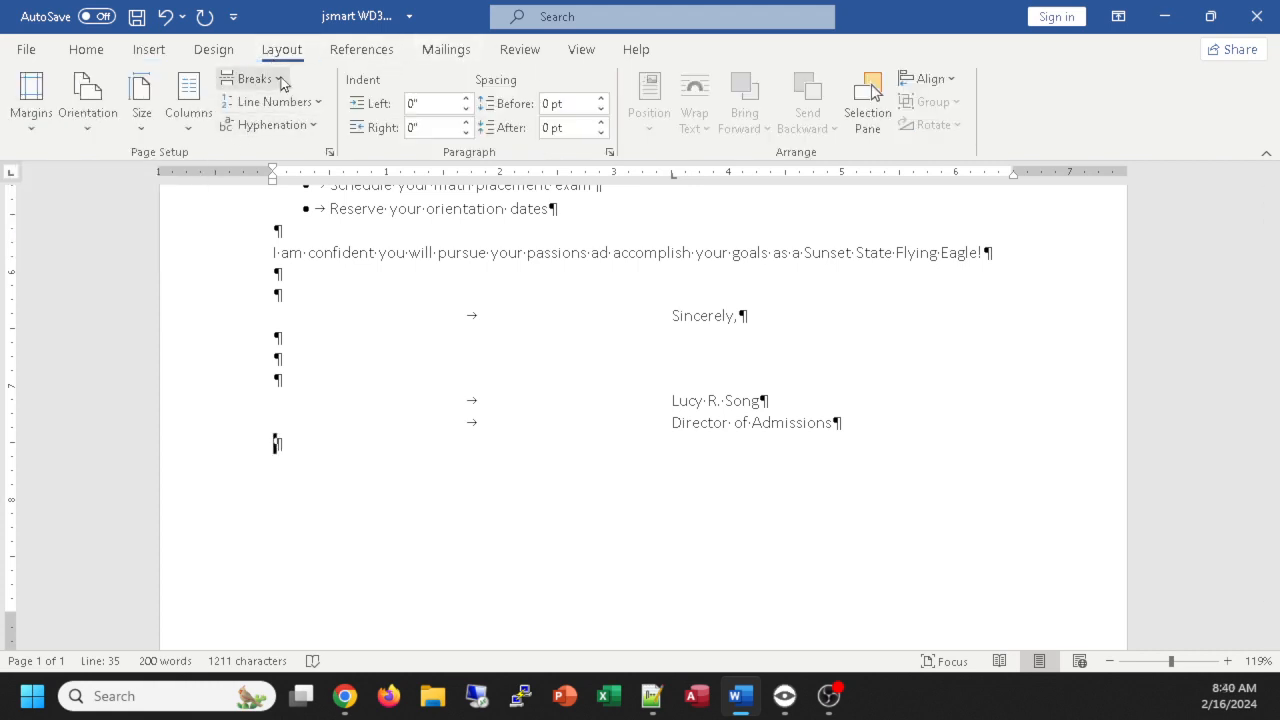
left_click(279, 80)
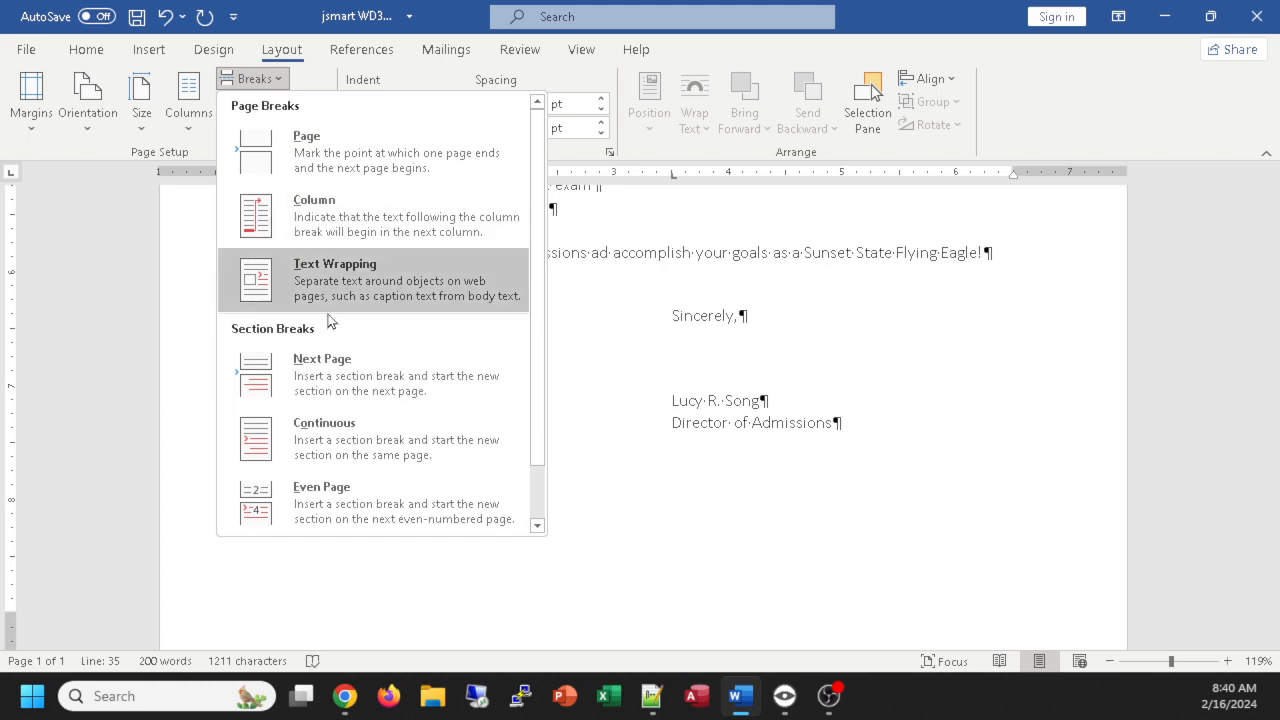
left_click(288, 150)
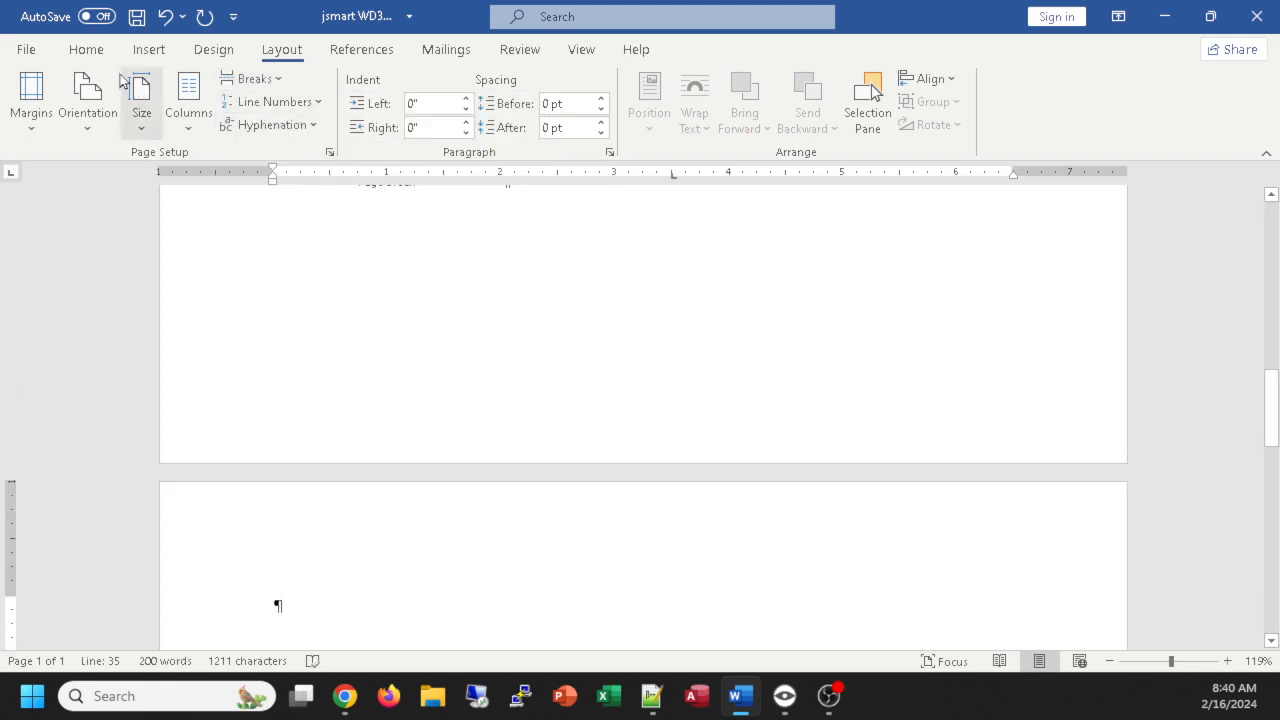
Step: Look over the page break, the new second page and the letter's body, and hide the formatting marks
left_click(145, 52)
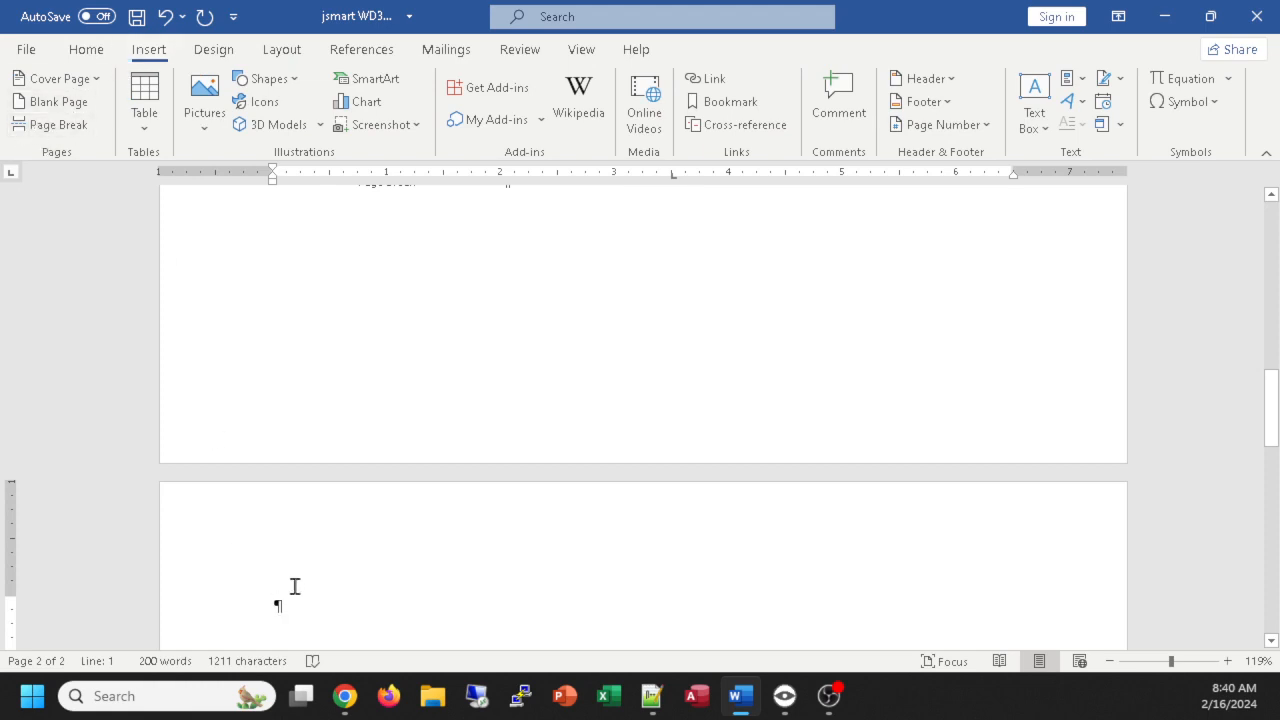
scroll(290, 577, "down", 1)
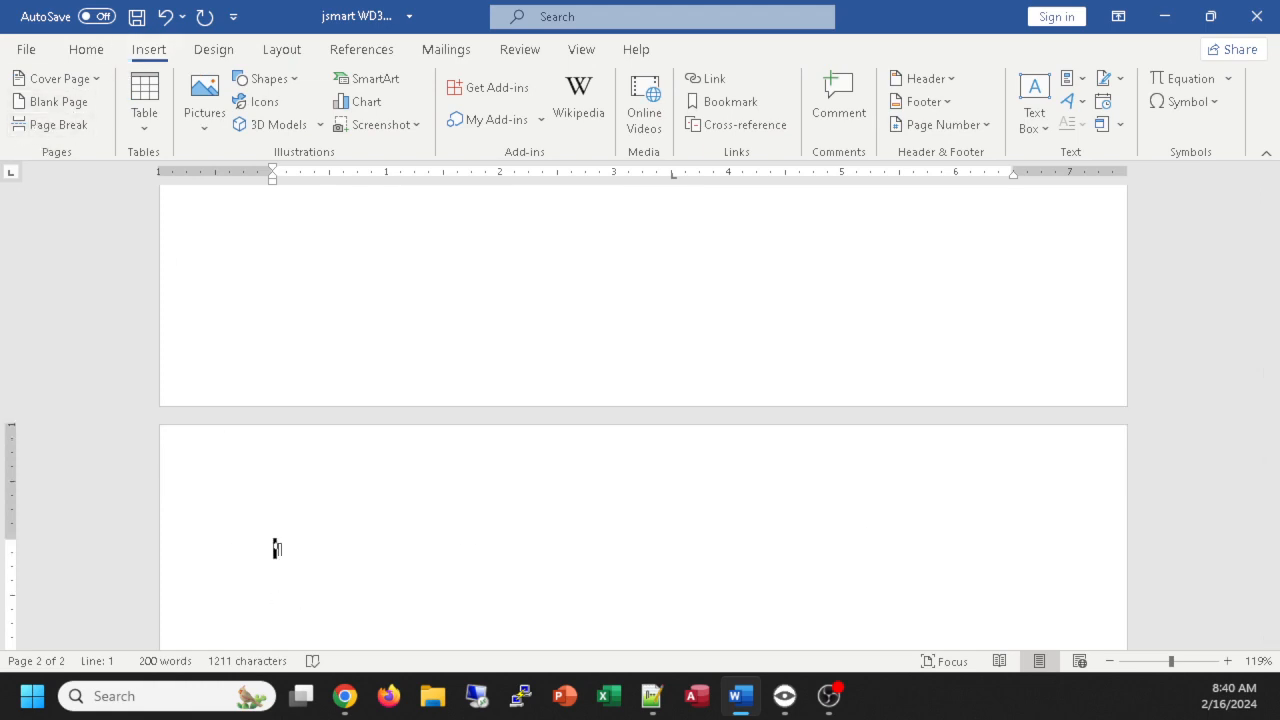
scroll(640, 450, "down", 1)
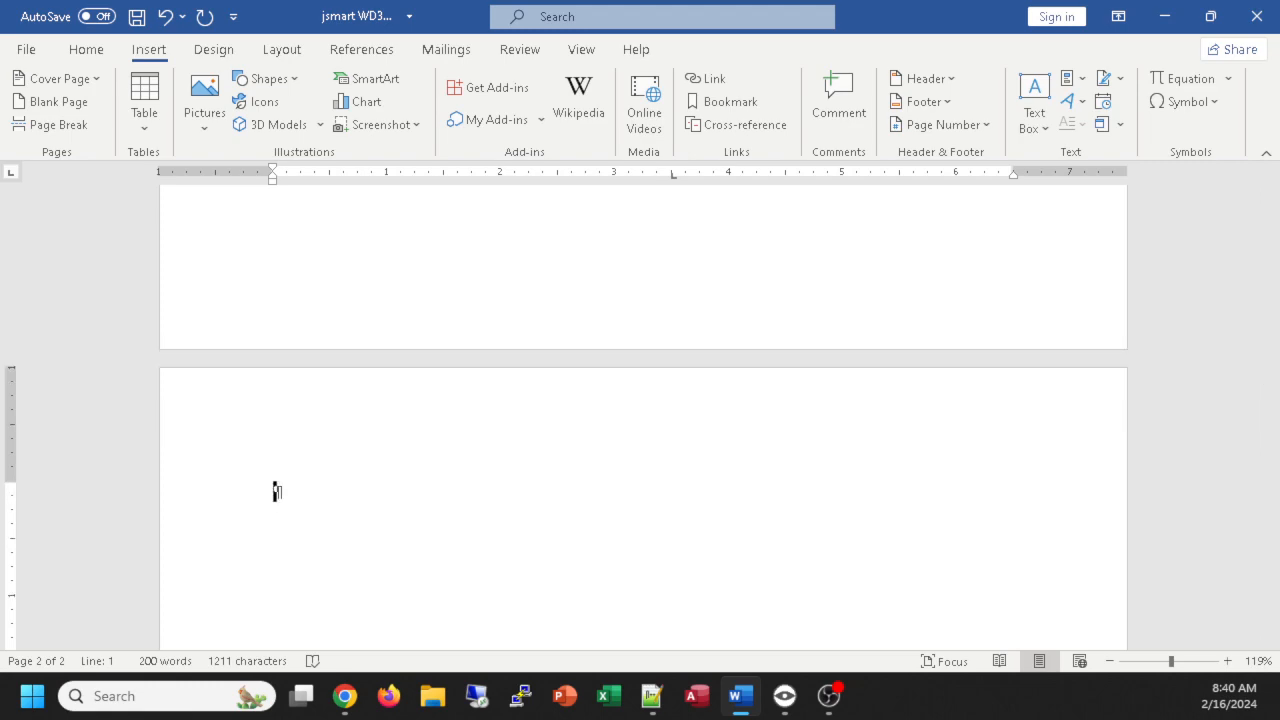
scroll(826, 460, "up", 10)
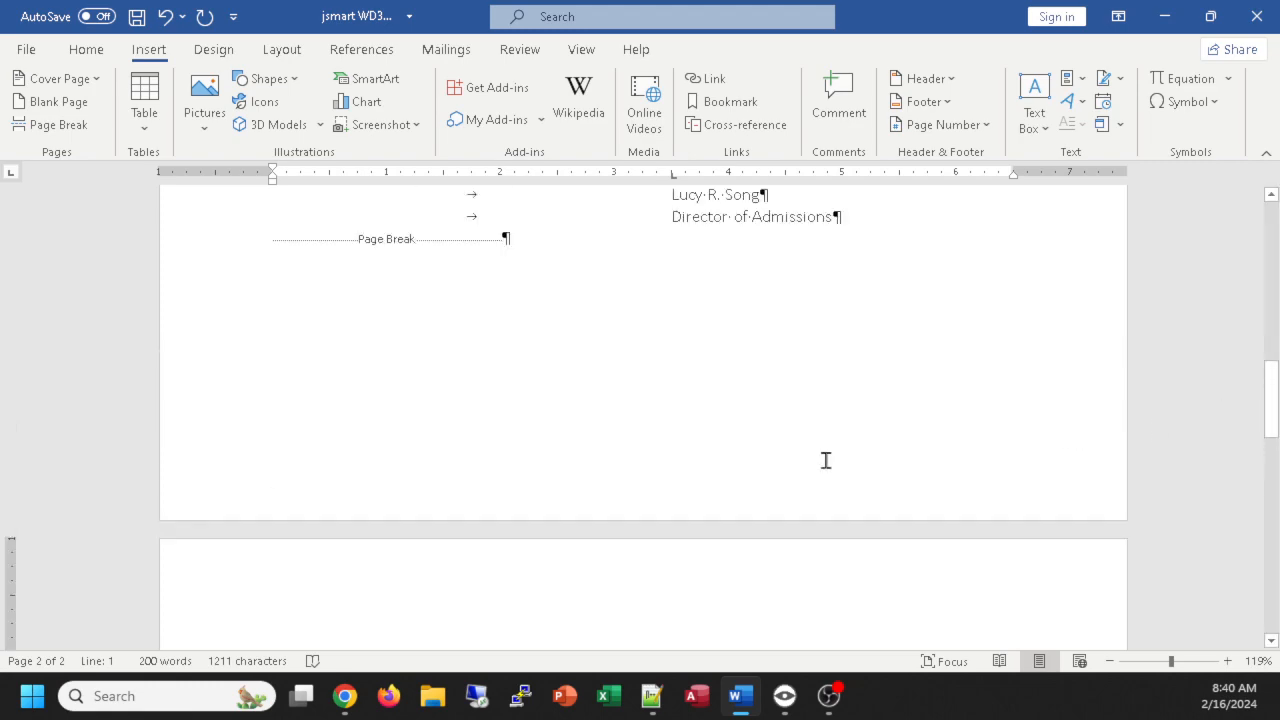
scroll(826, 460, "up", 2)
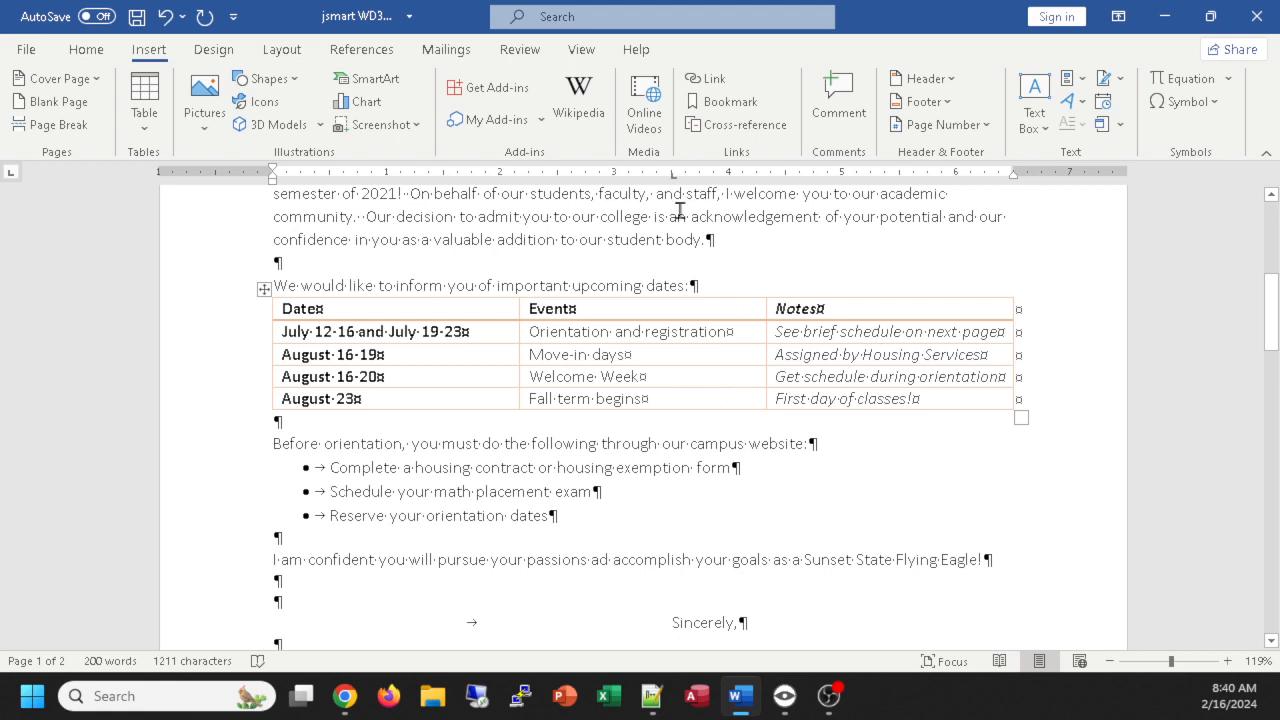
left_click(85, 49)
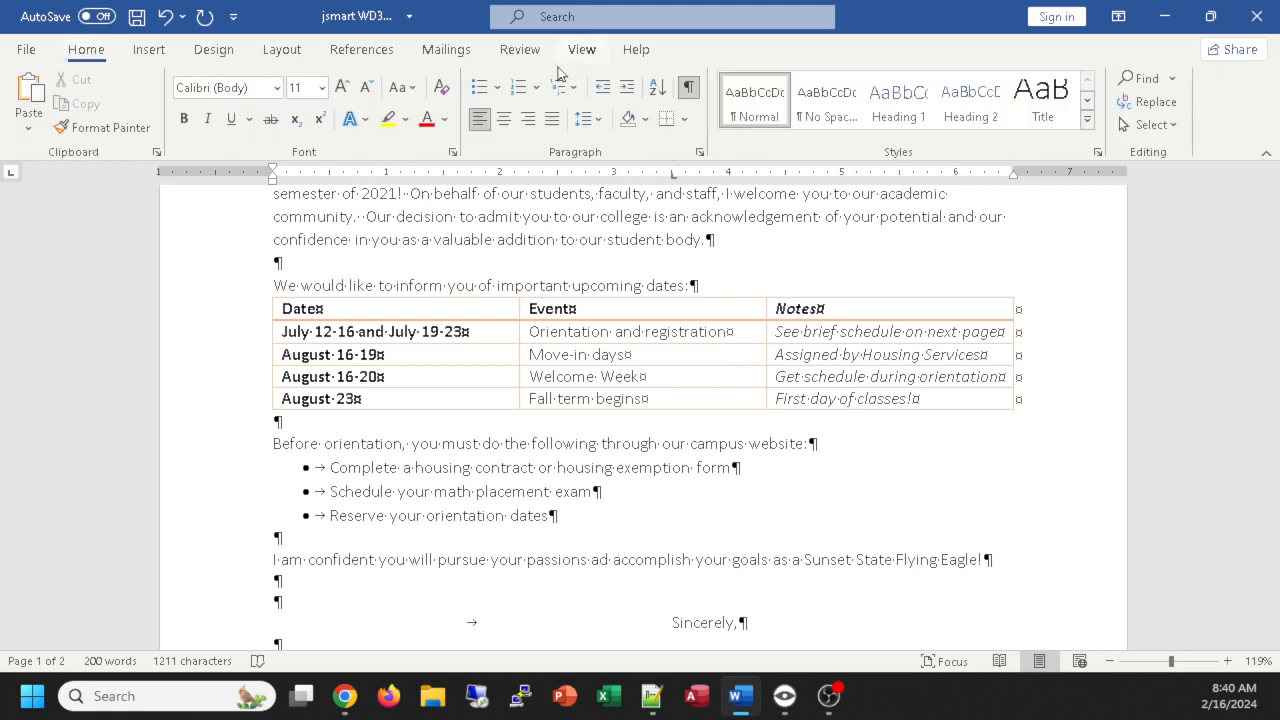
left_click(688, 87)
Step: Format the empty first line of page 2 as centered, bold, 36 pt text in a dark orange theme color
scroll(1108, 580, "down", 8)
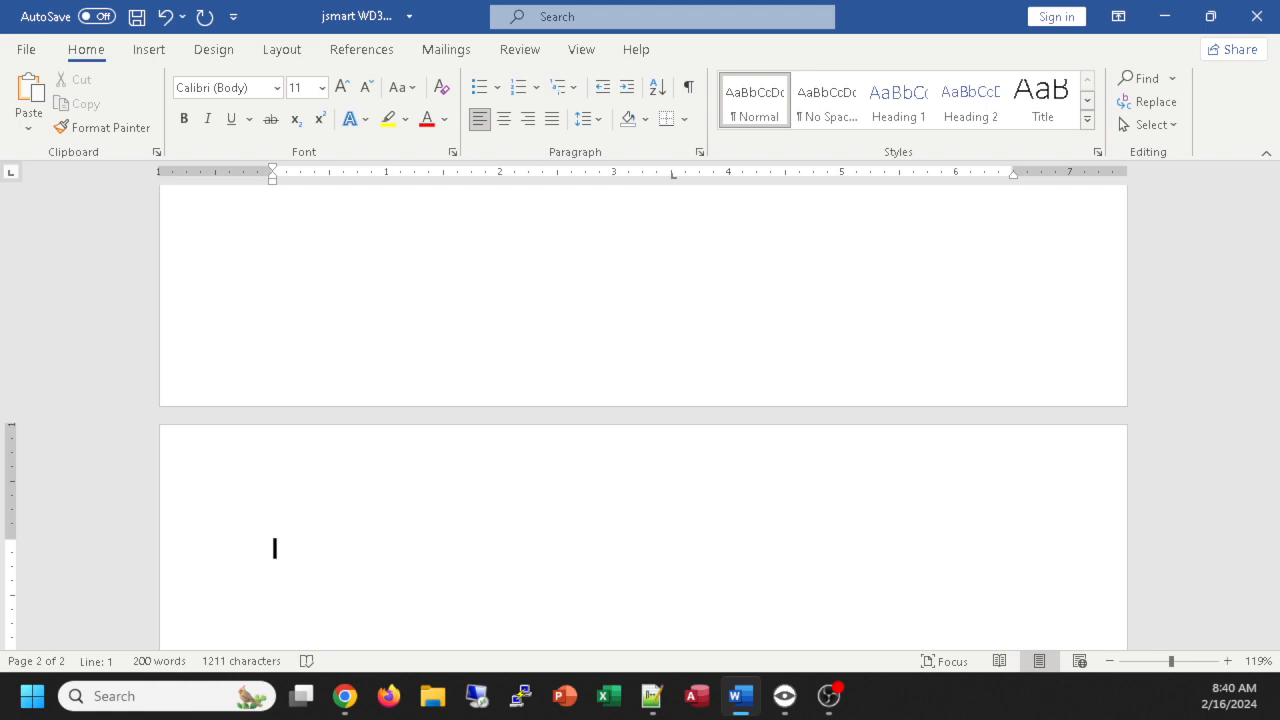
left_click(506, 119)
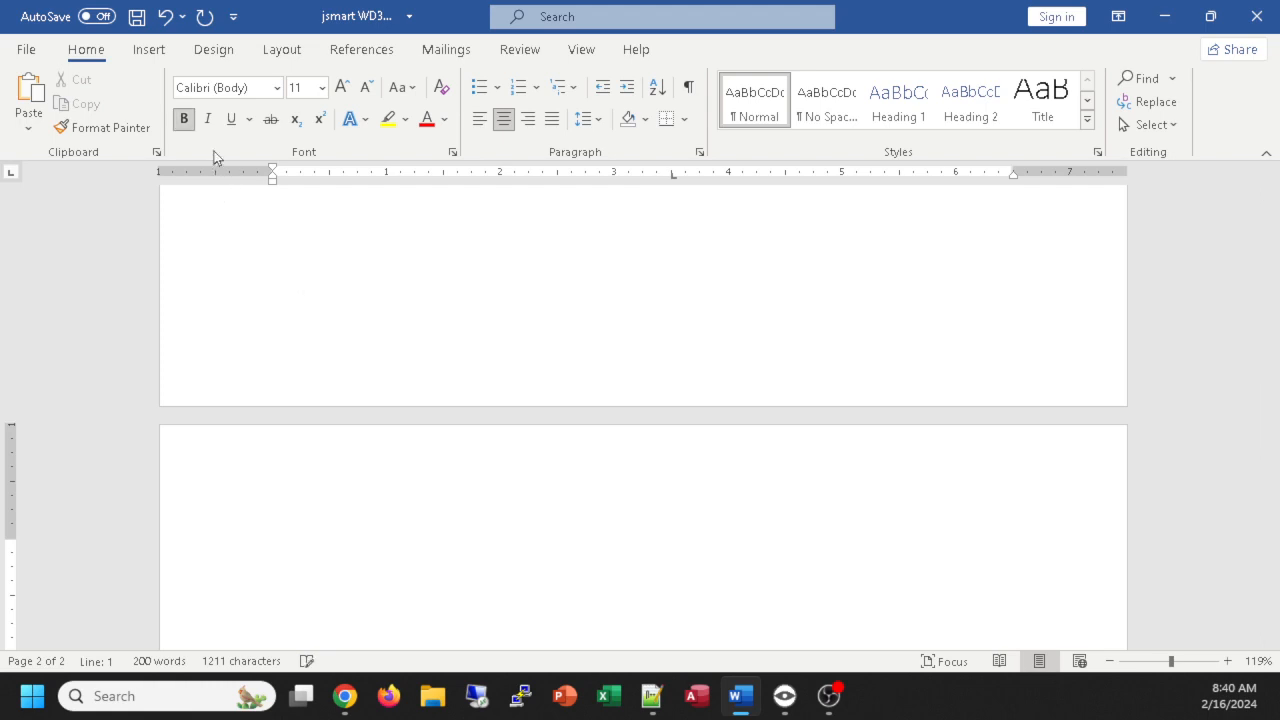
left_click(186, 119)
left_click(322, 89)
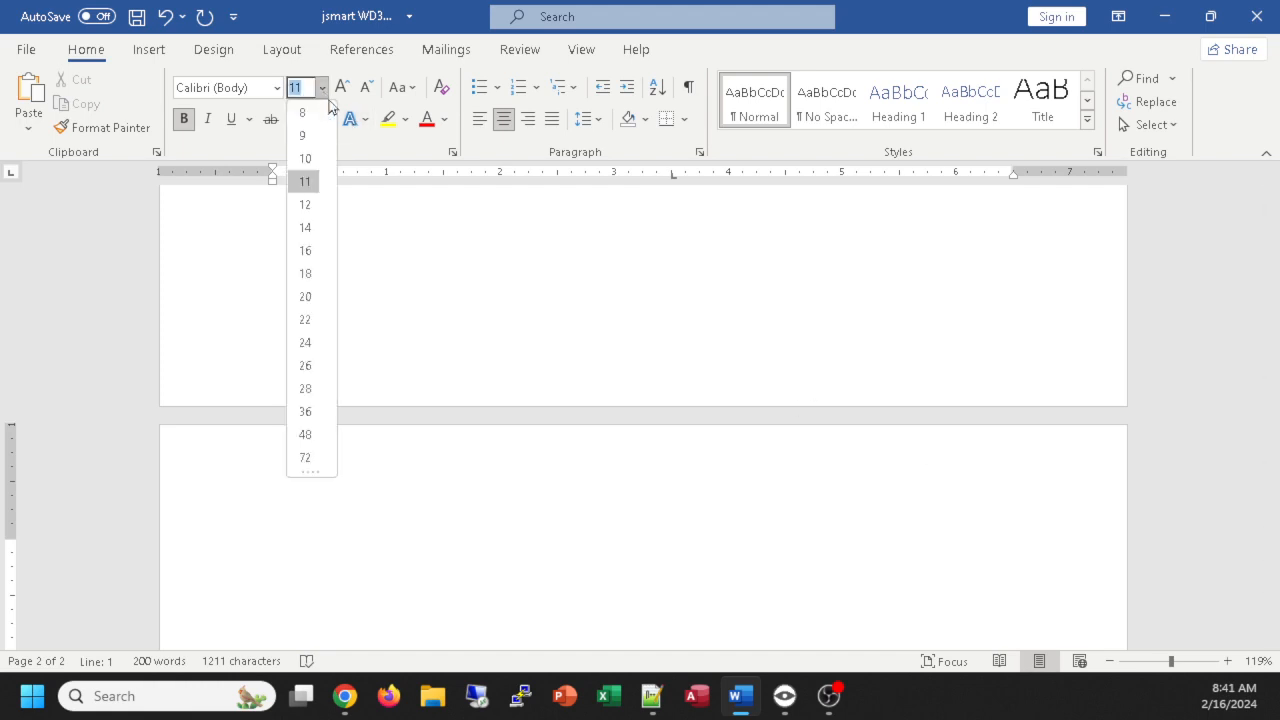
left_click(305, 412)
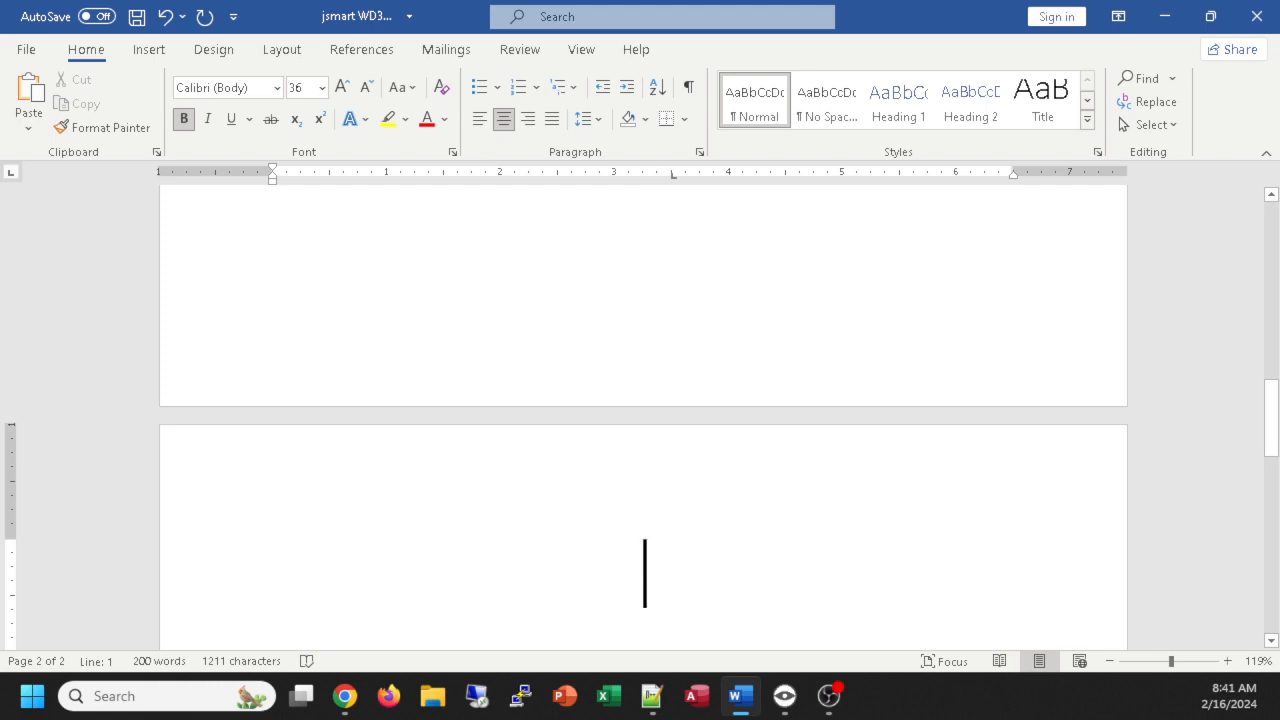
left_click(444, 120)
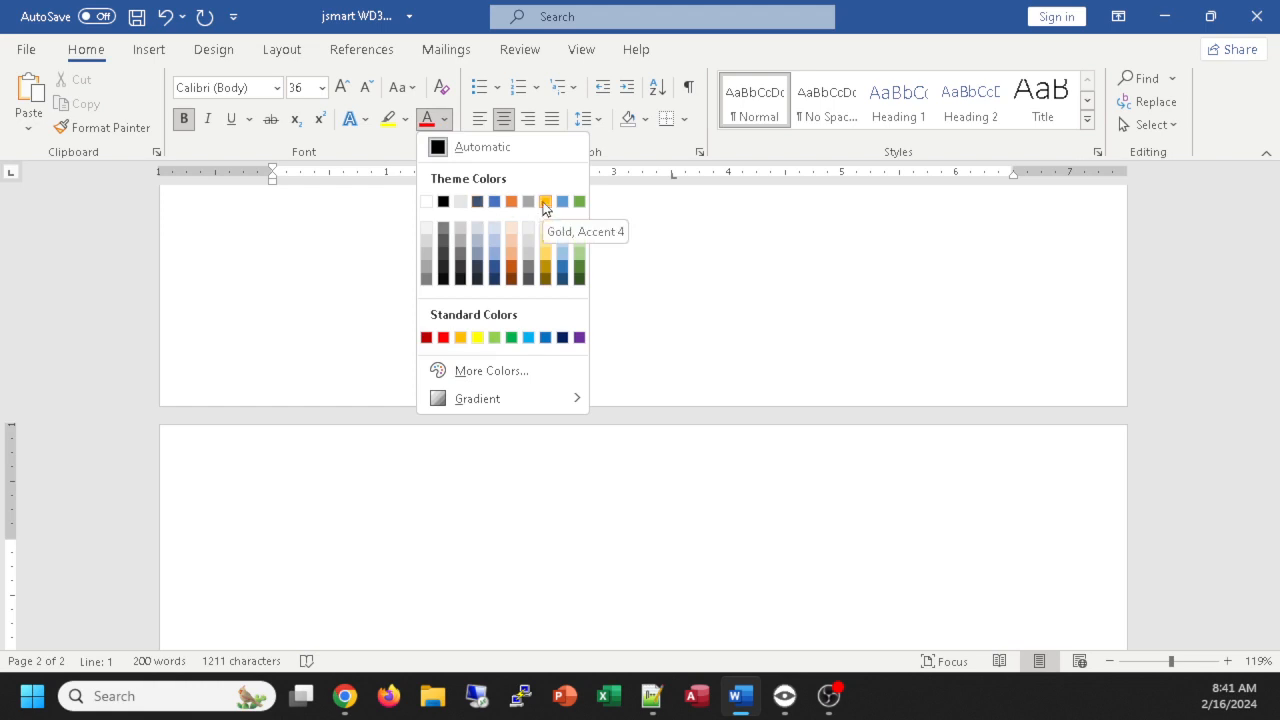
left_click(512, 270)
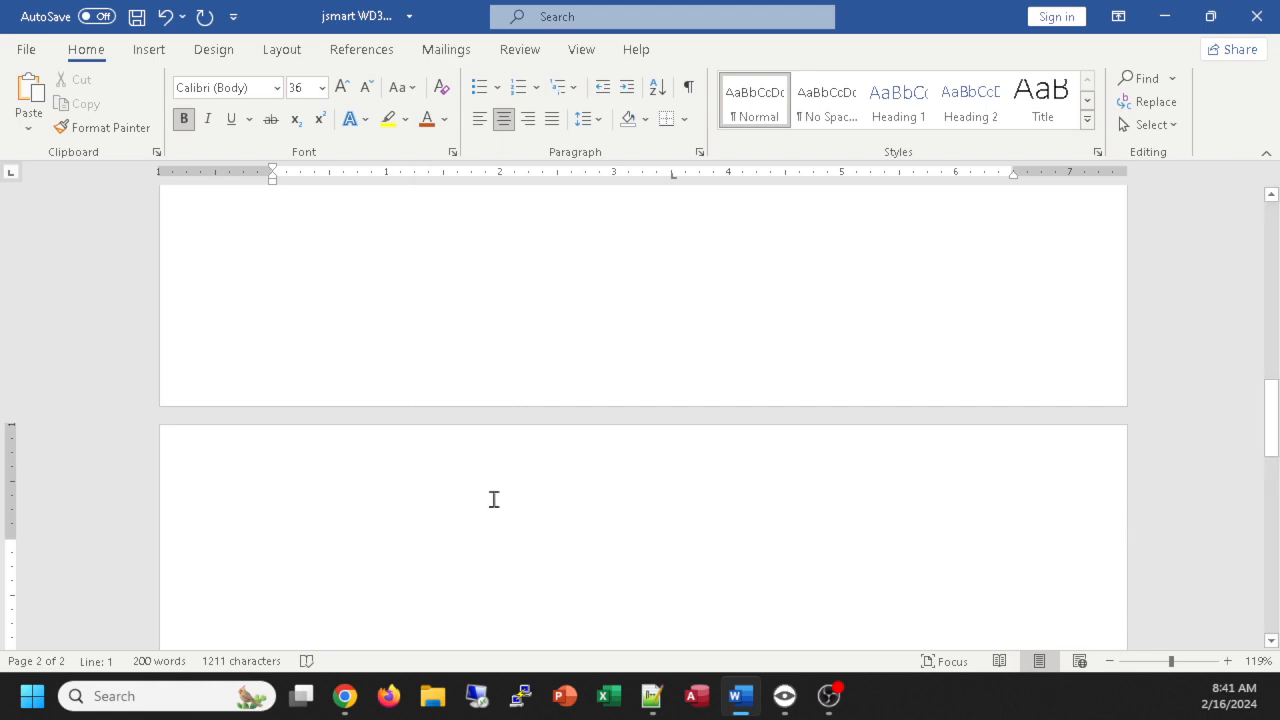
Step: Enter the title "Orientation and Registration" on the first line of page 2
type("Orient")
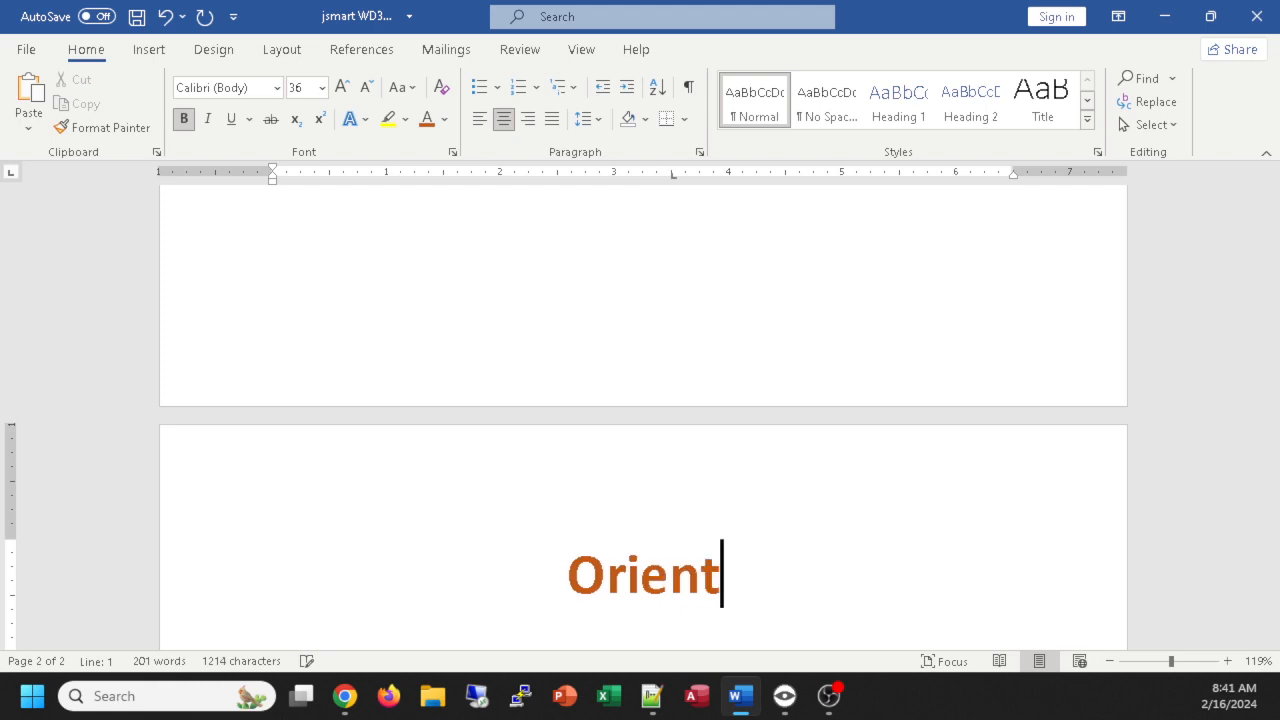
type("ation and RE")
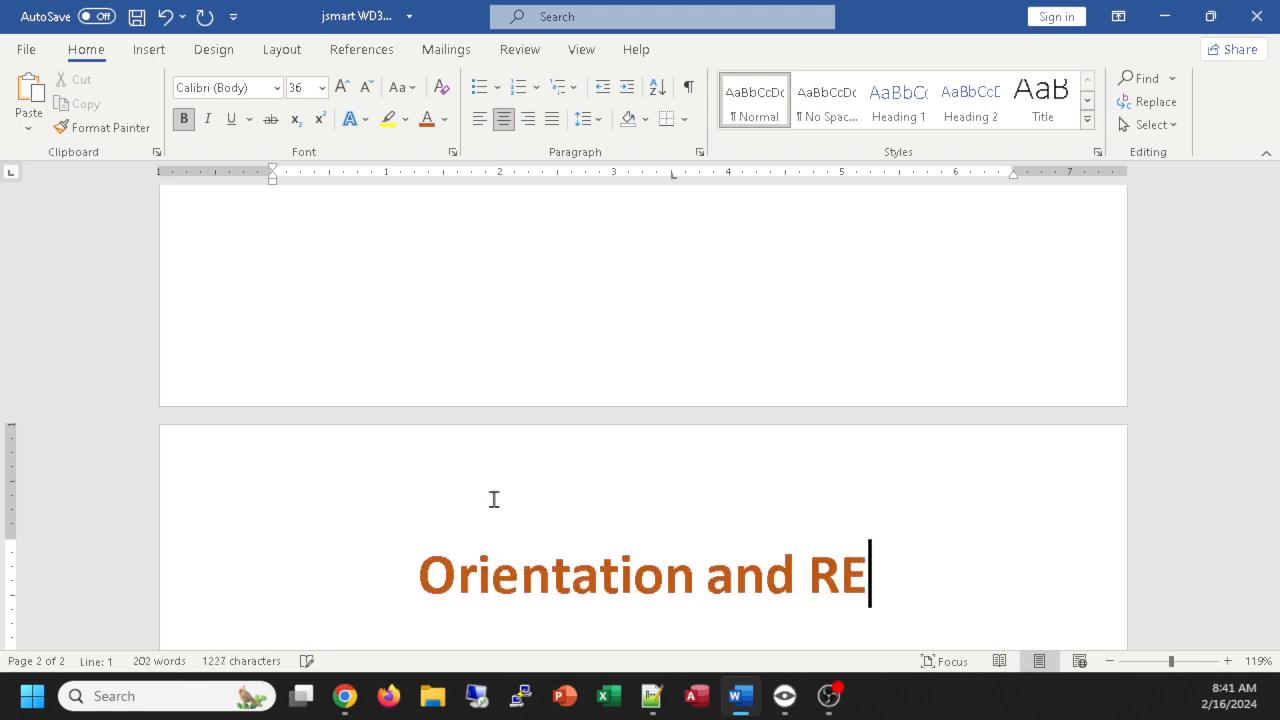
key("BackSpace")
type("egistration")
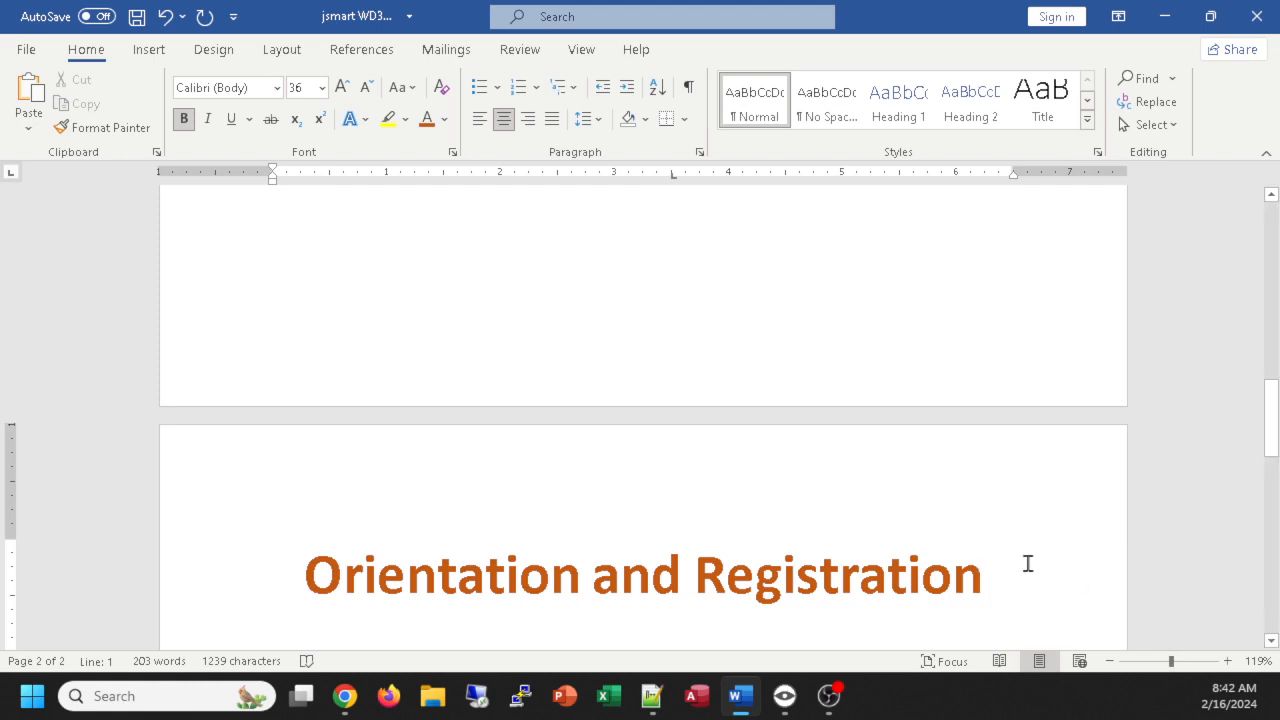
scroll(1027, 563, "down", 1)
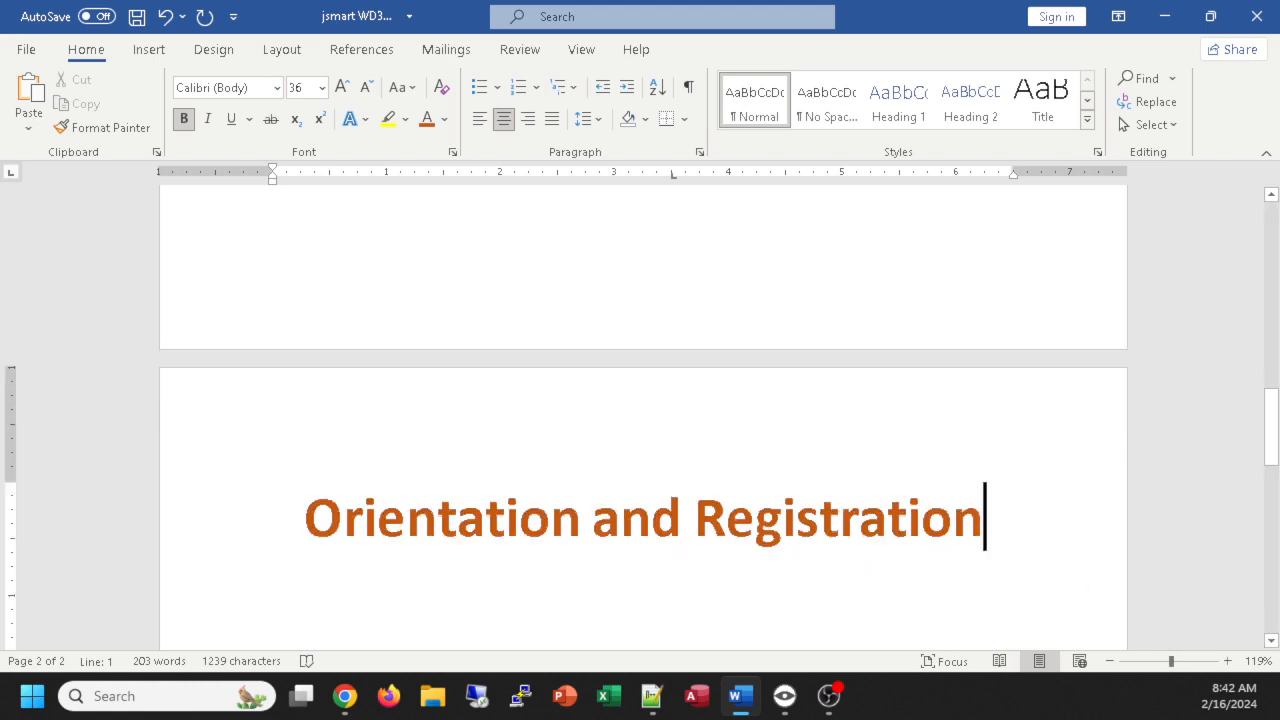
Step: Add "Student Schedule" as a second title line below "Orientation and Registration" on page 2
key("Return")
type("O")
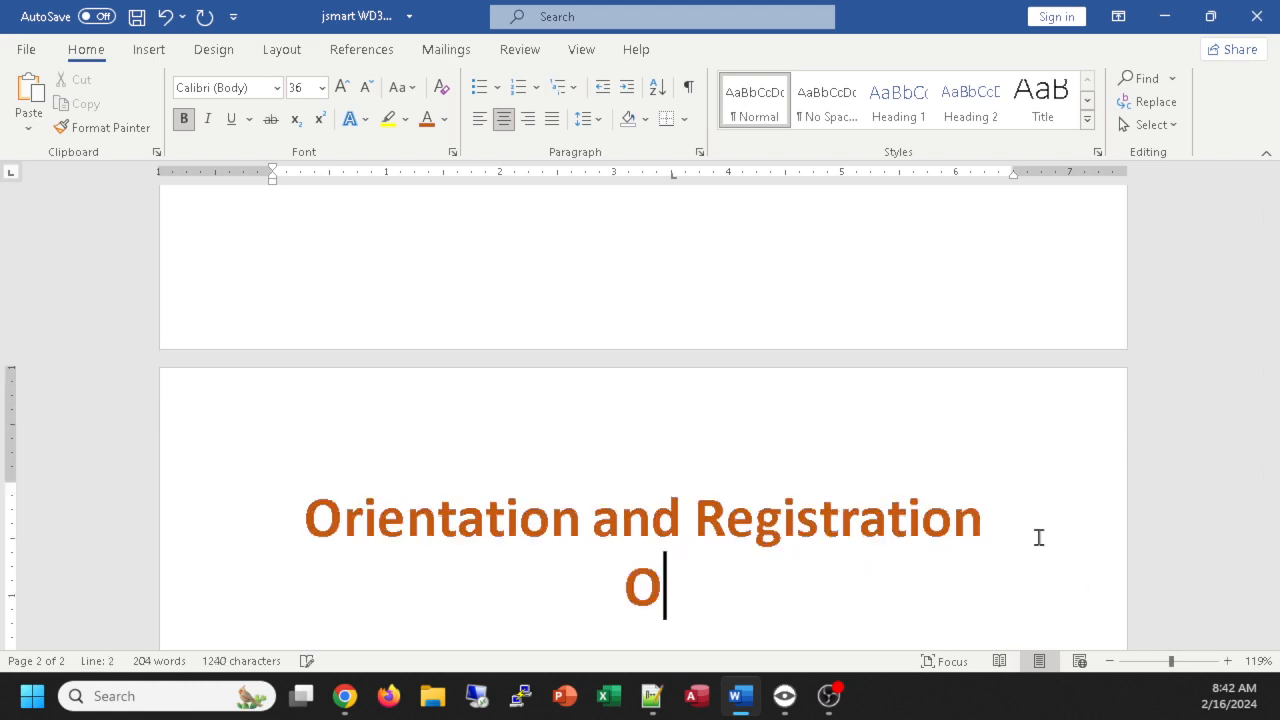
key("BackSpace")
type("St")
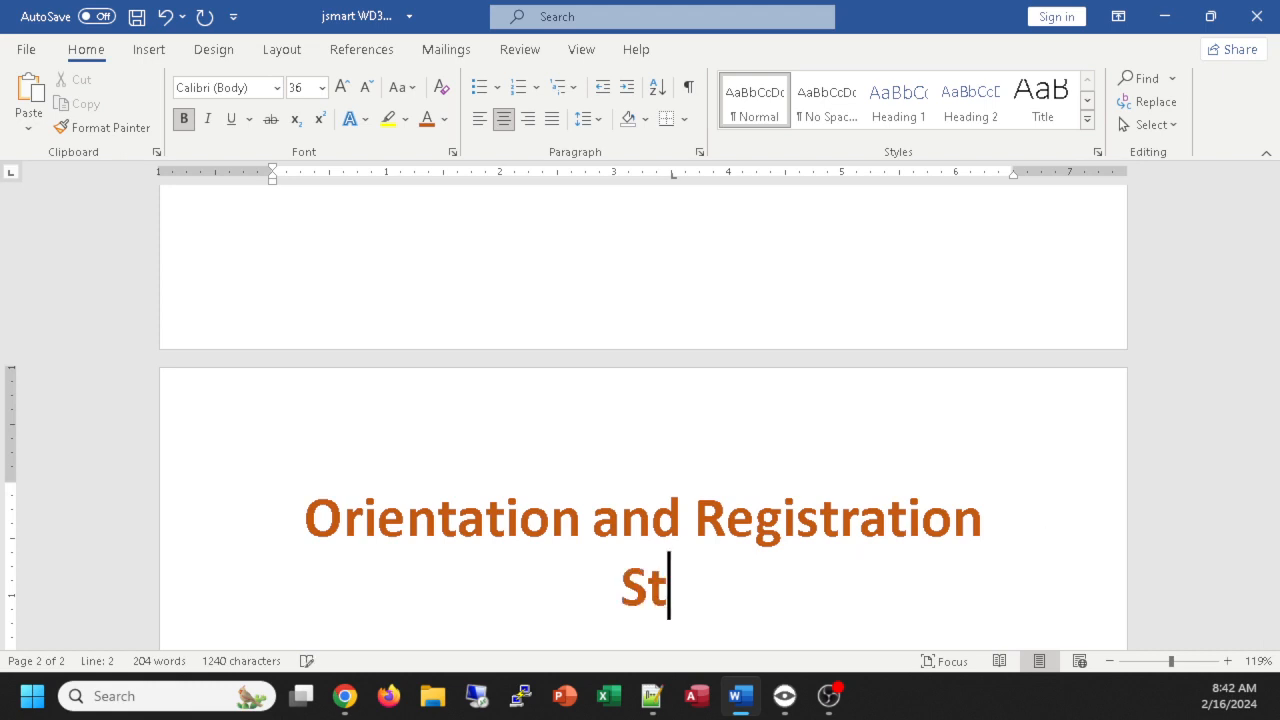
type("udent Se")
key("BackSpace")
type("c")
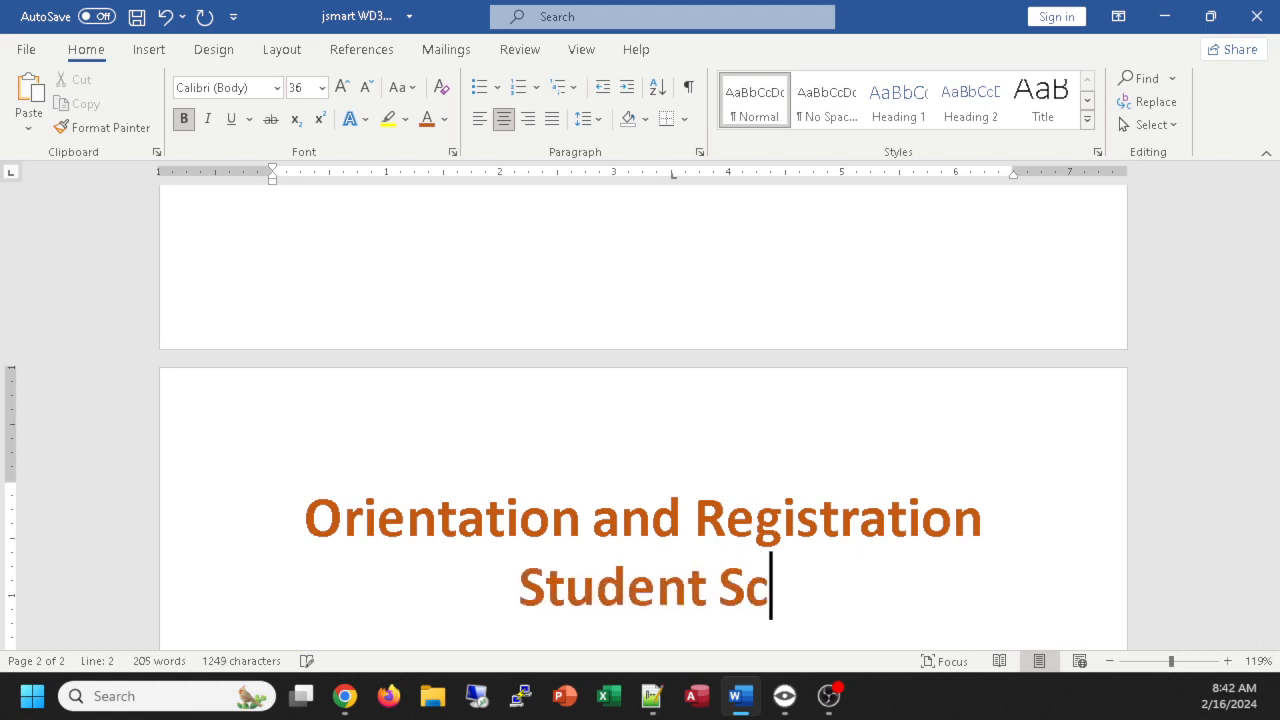
type("hedule")
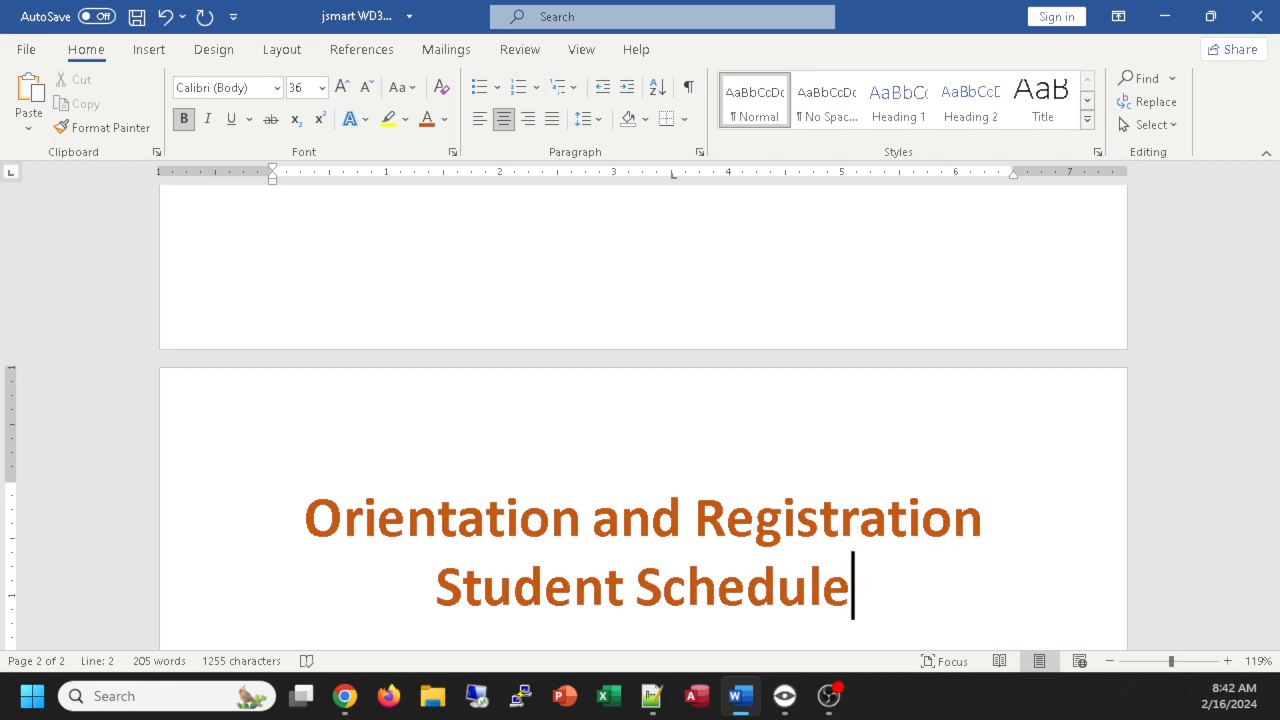
scroll(643, 420, "down", 3)
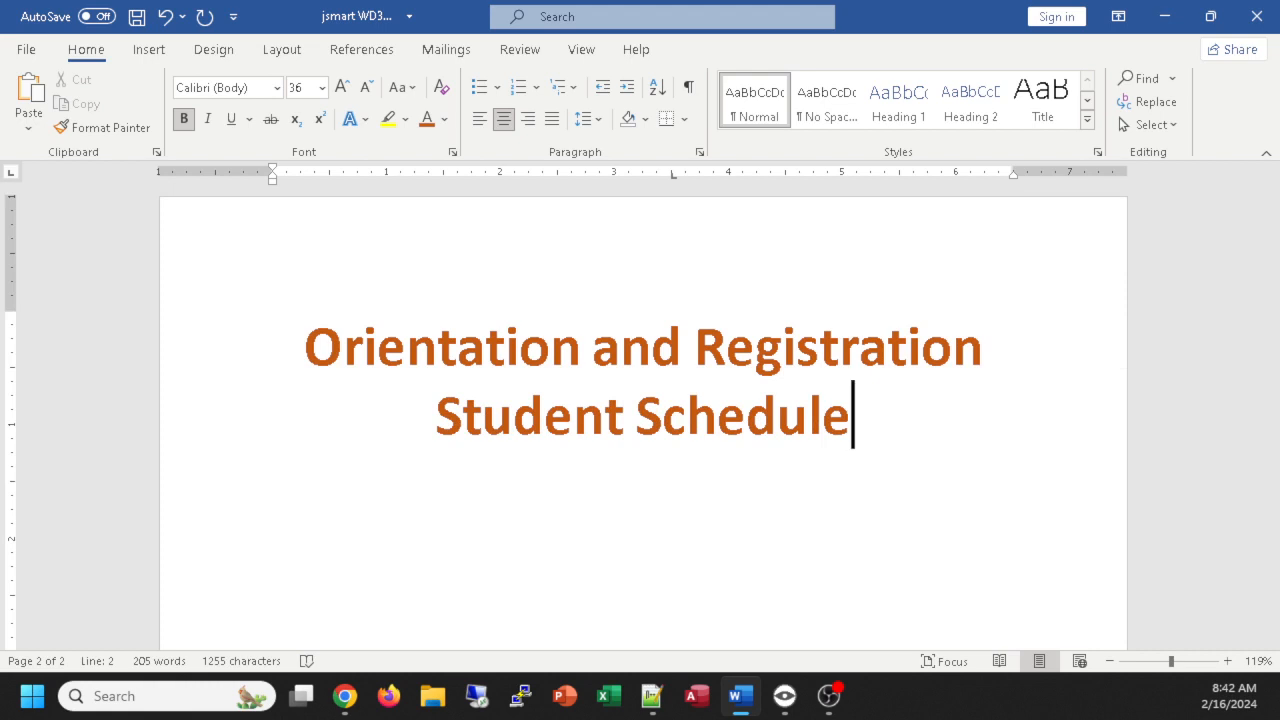
Step: Select both title lines on page 2 and apply outside borders around them
key("alt+Tab")
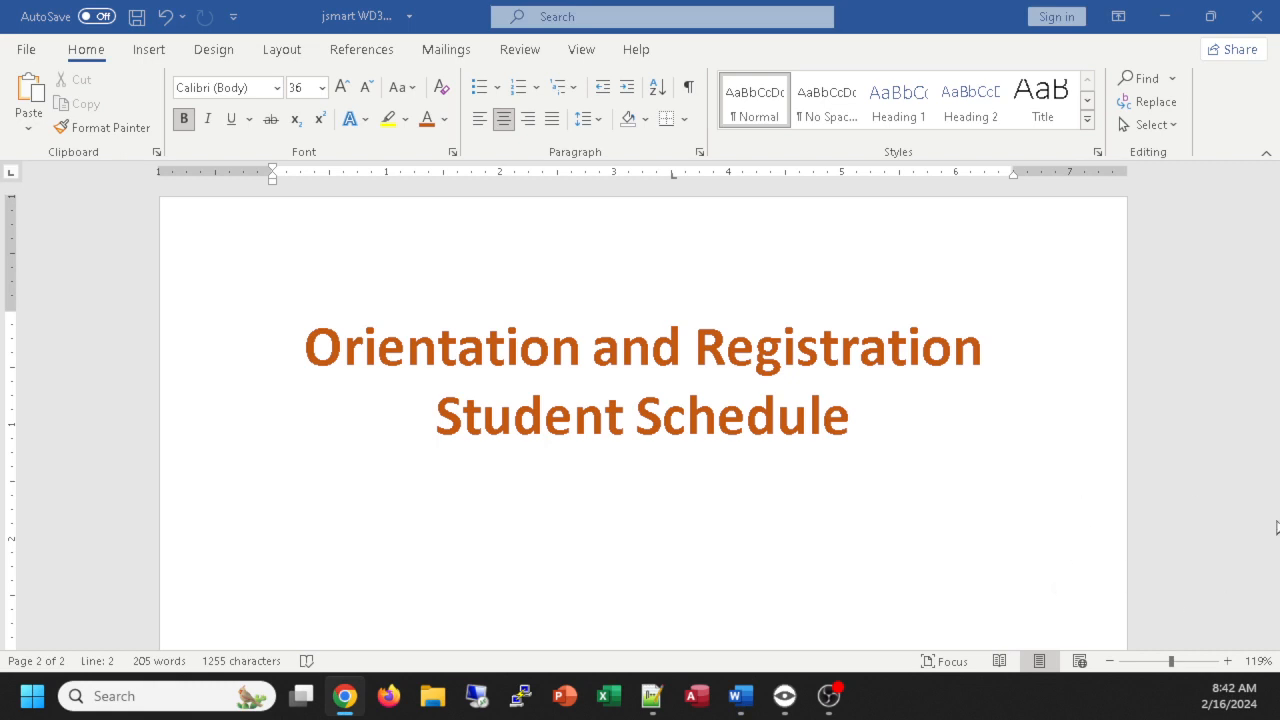
key("alt+Tab")
left_click_drag(868, 427, 296, 358)
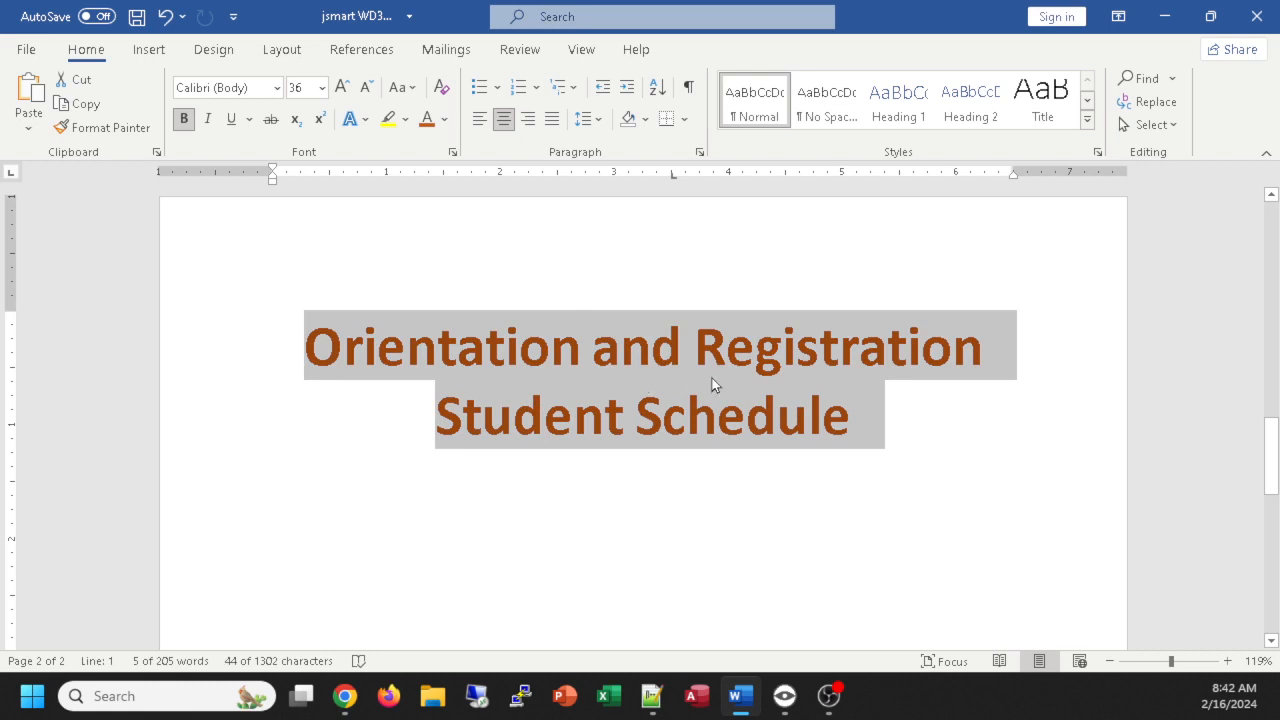
left_click(686, 121)
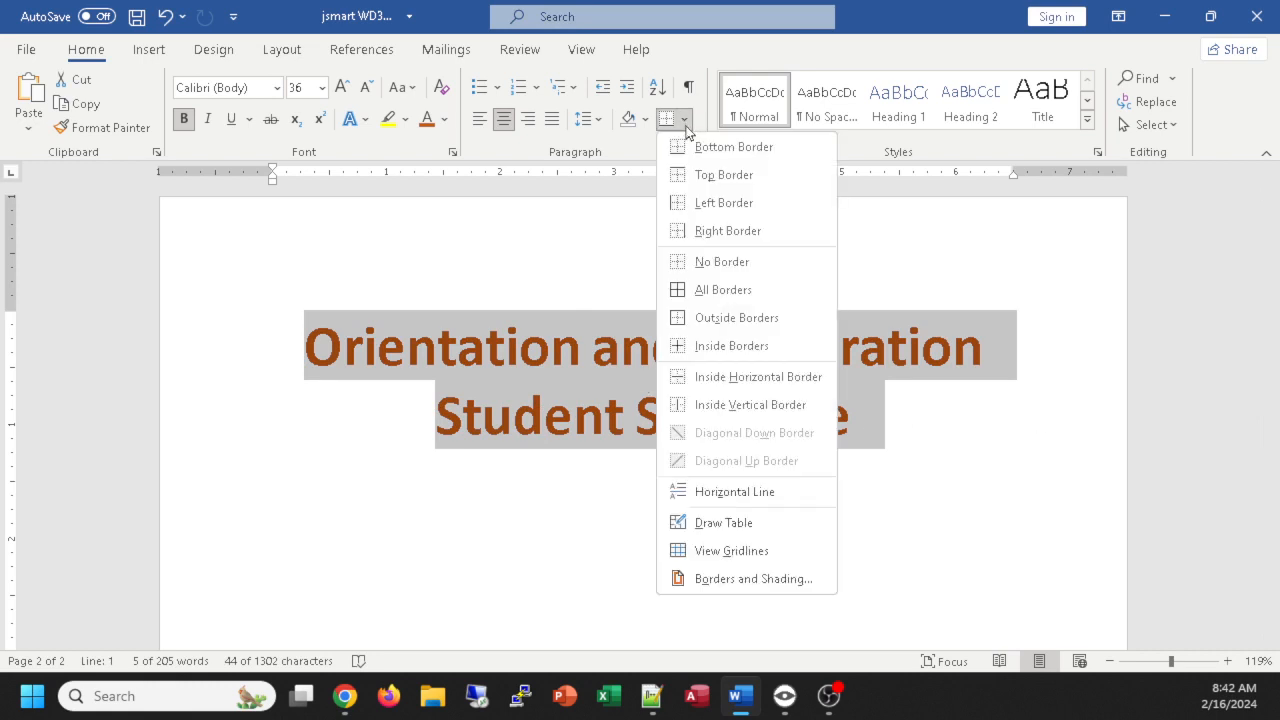
left_click(732, 318)
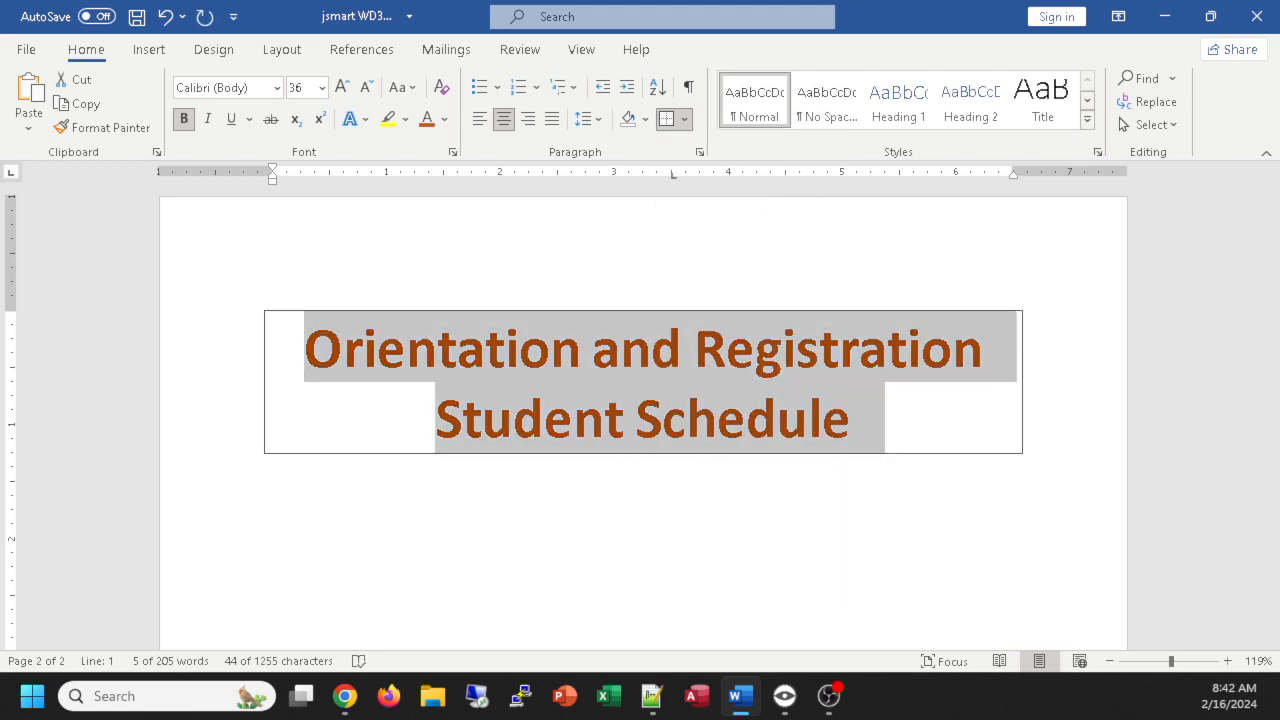
Step: In the Borders and Shading settings for the title, set the border color to dark orange and the width to 3 pt
left_click(685, 119)
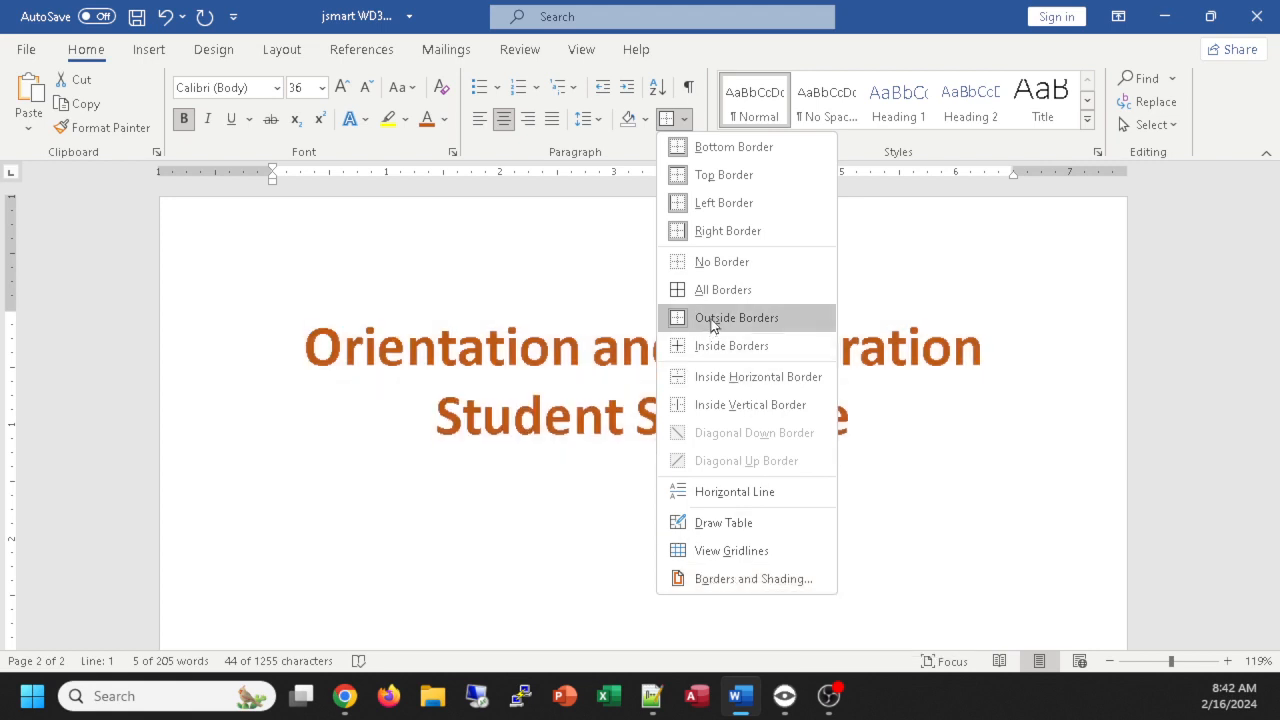
left_click(746, 580)
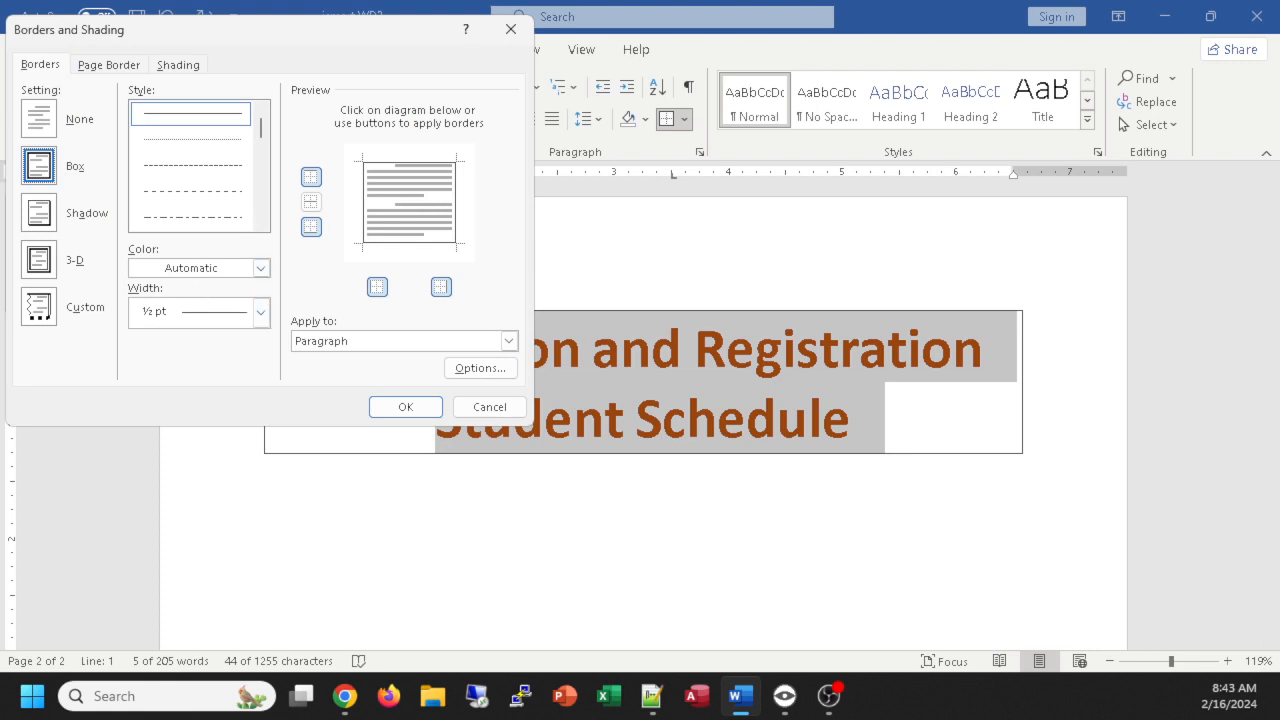
key("alt+Tab")
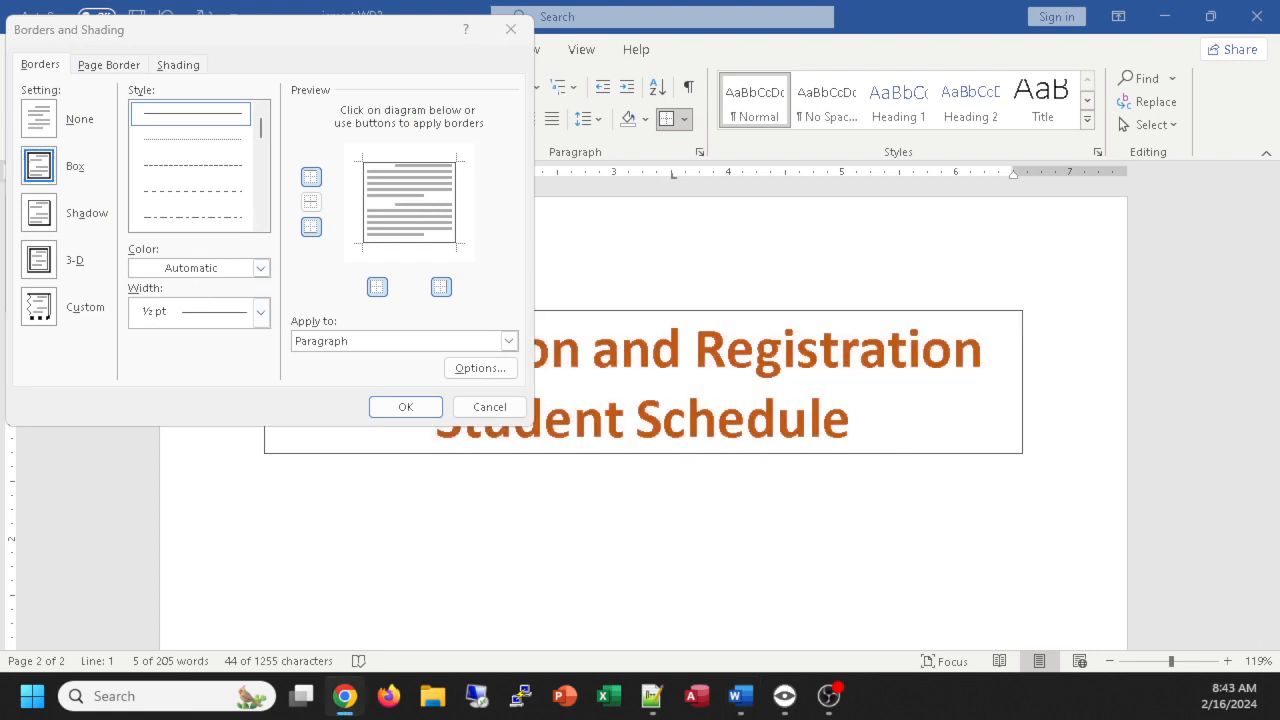
left_click(210, 270)
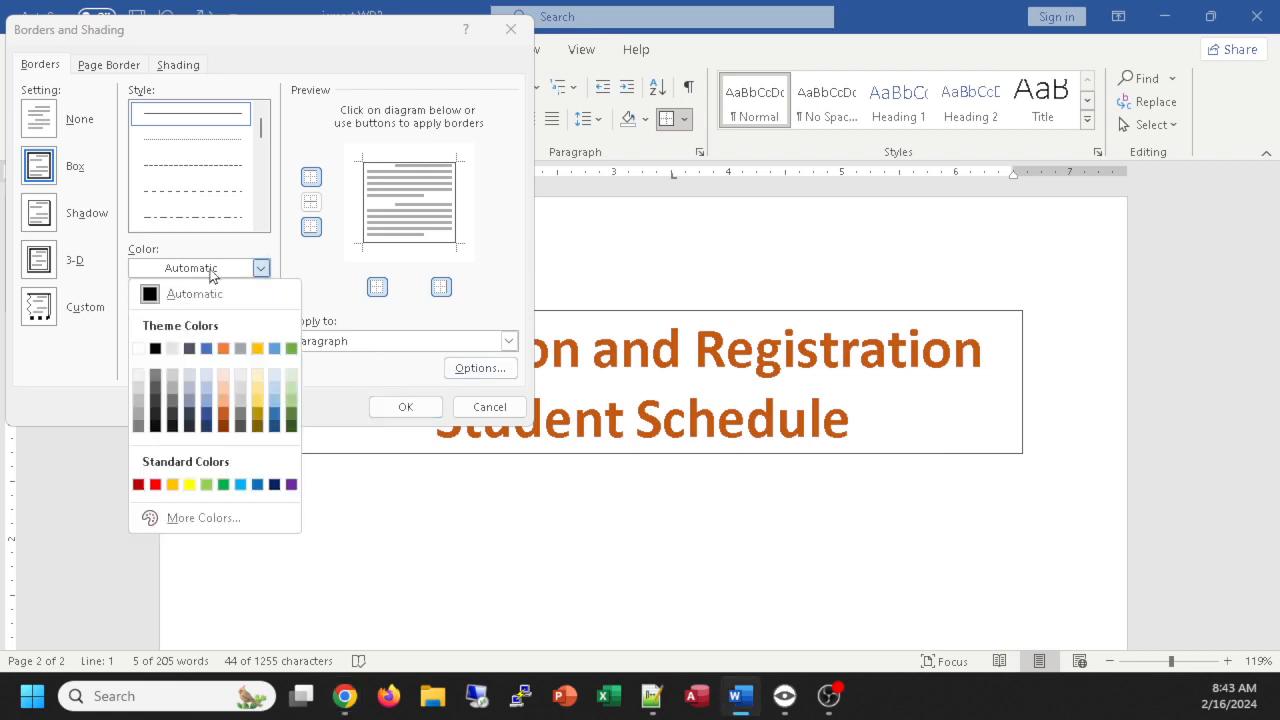
left_click(224, 414)
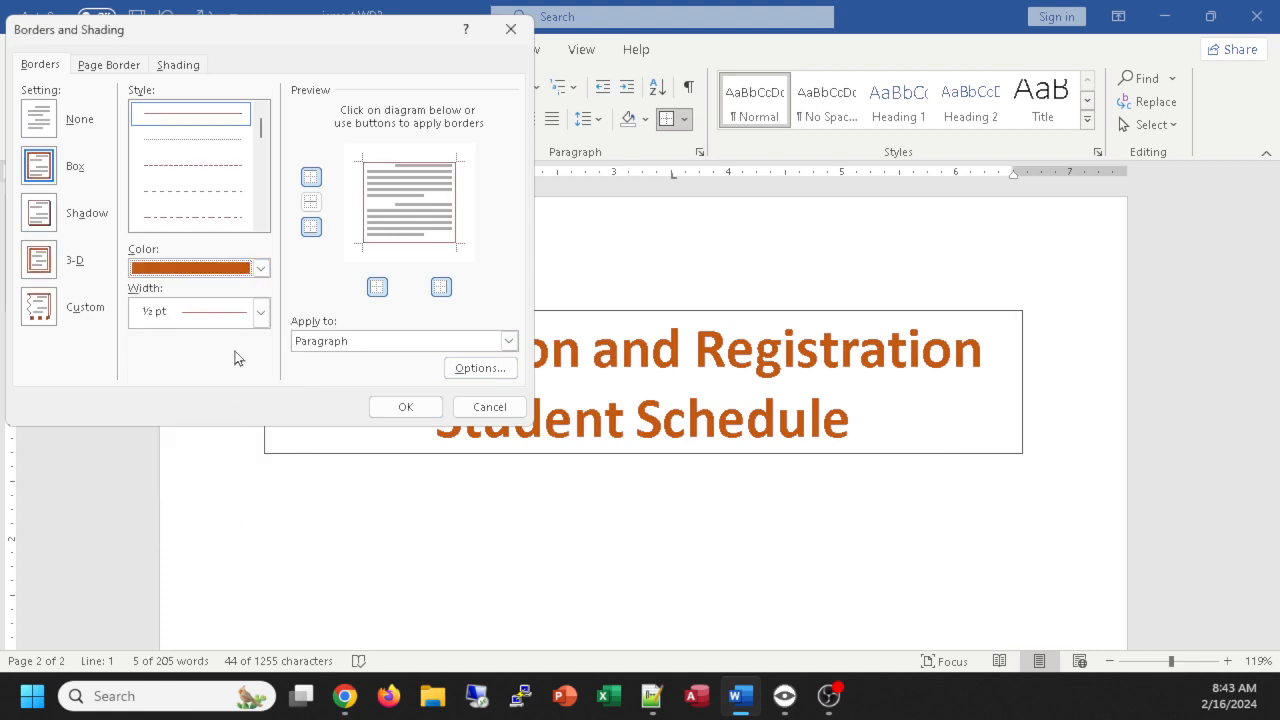
left_click(260, 314)
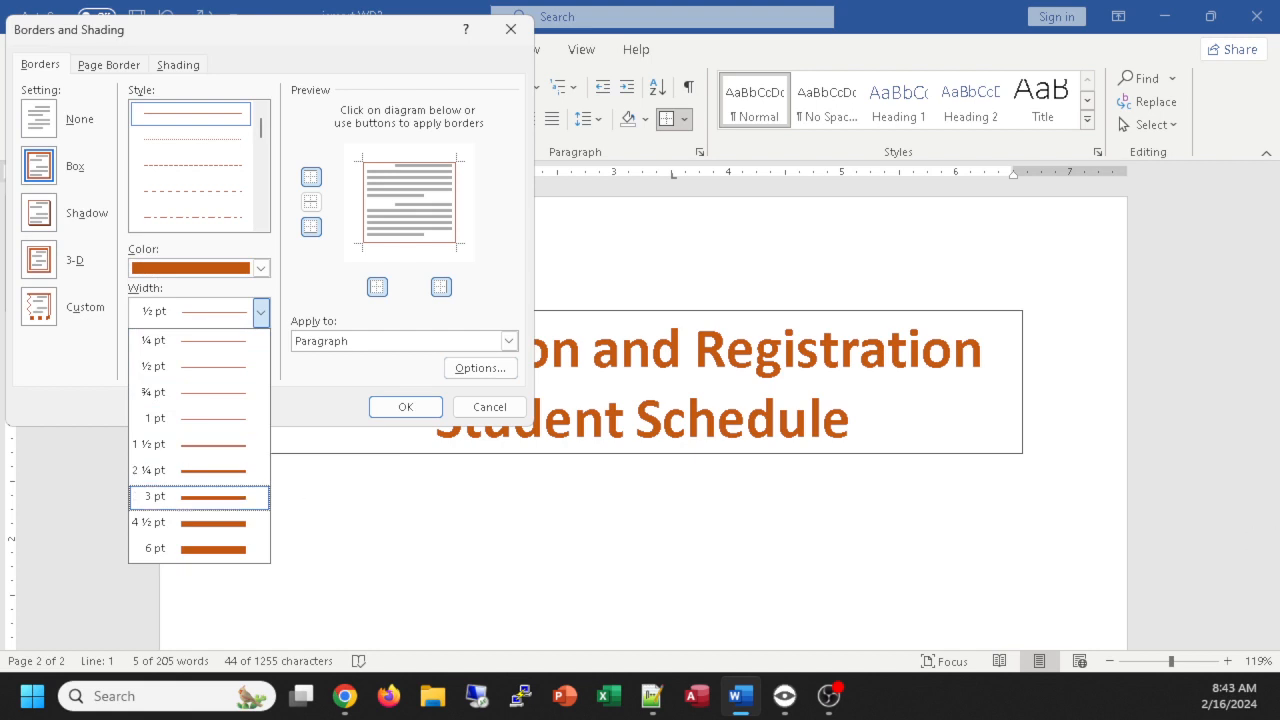
left_click(201, 497)
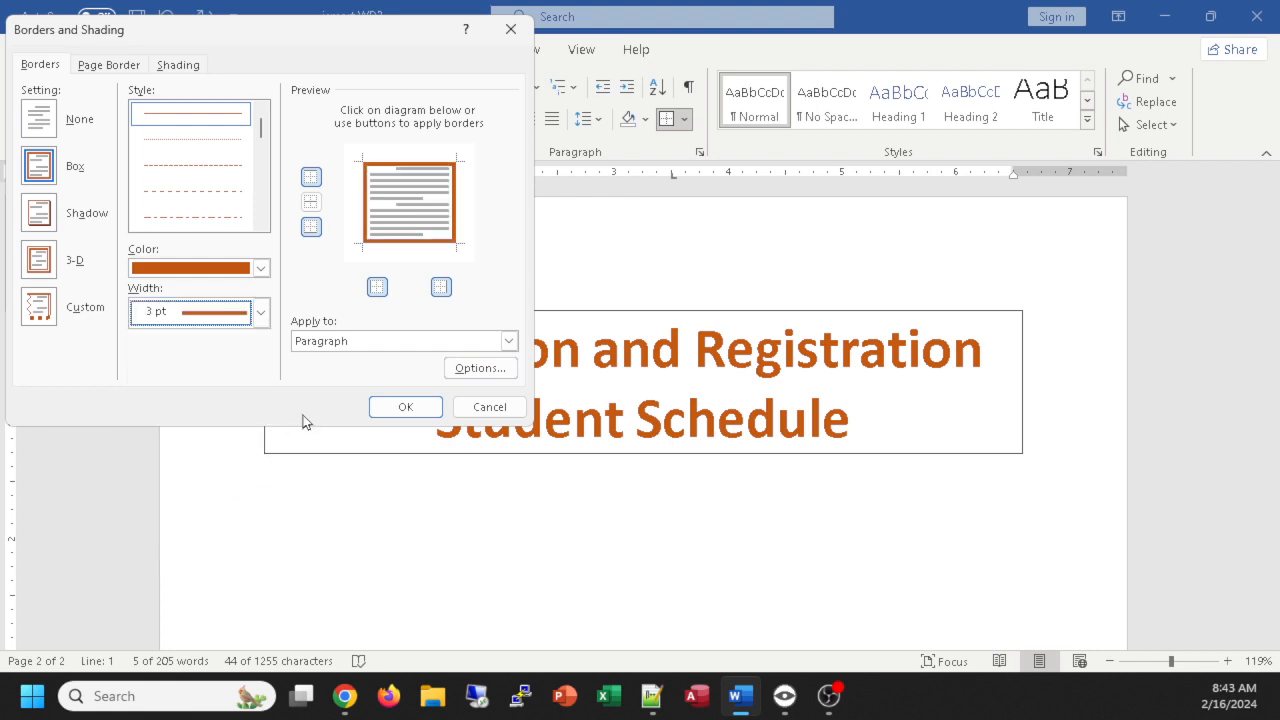
Step: Choose the dashed line style at 3 pt width for the title's box border and apply it
mouse_move(261, 129)
left_mouse_down()
mouse_move(262, 142)
mouse_move(262, 129)
left_mouse_up()
left_click(213, 192)
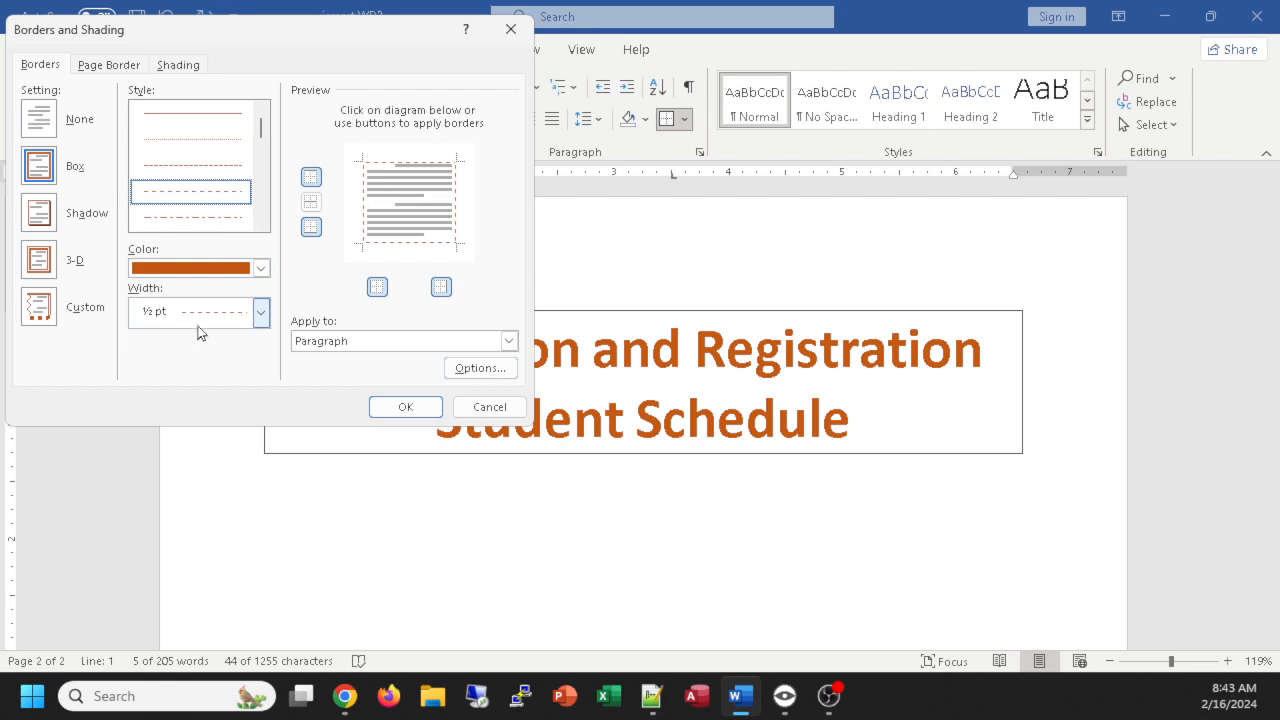
left_click(262, 318)
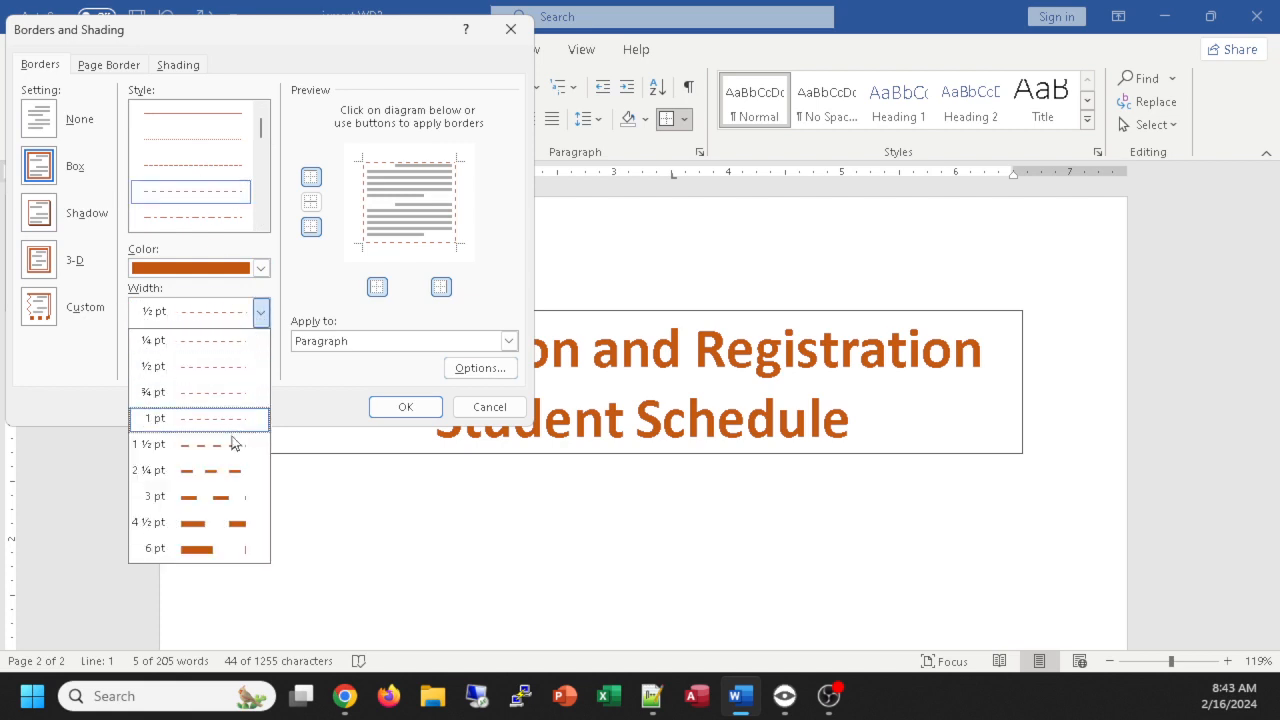
left_click(238, 509)
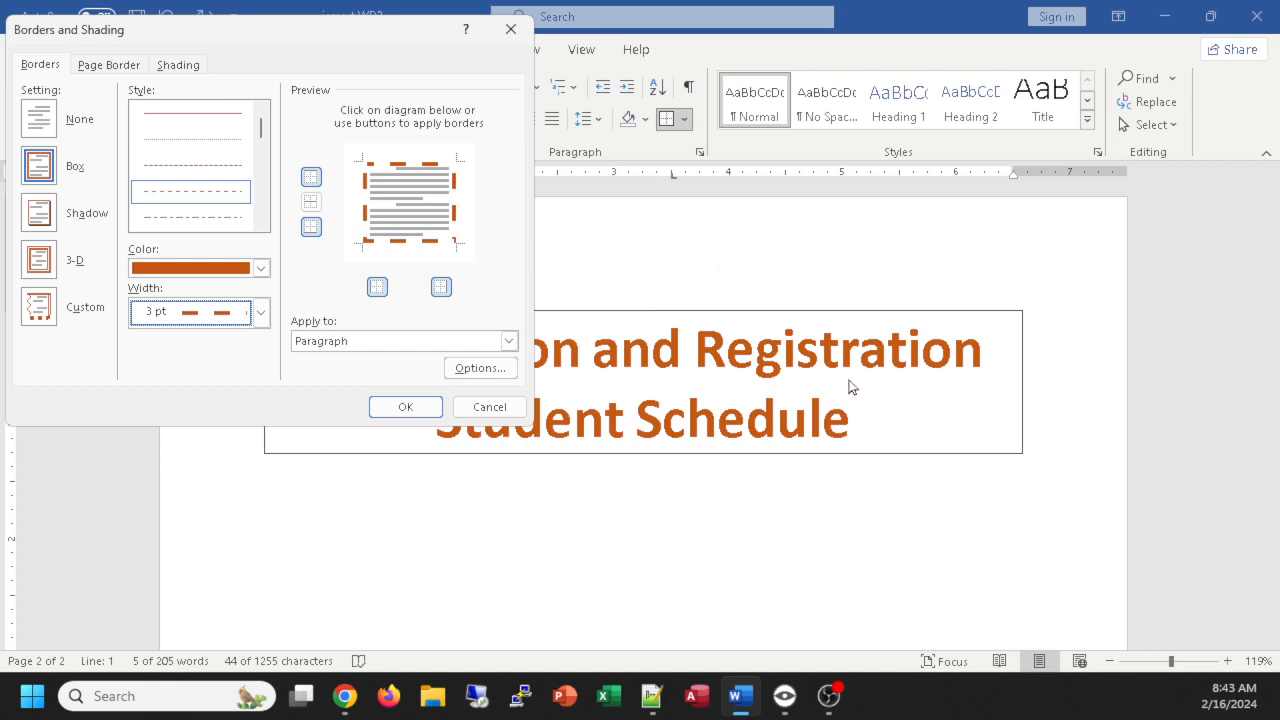
left_click(406, 407)
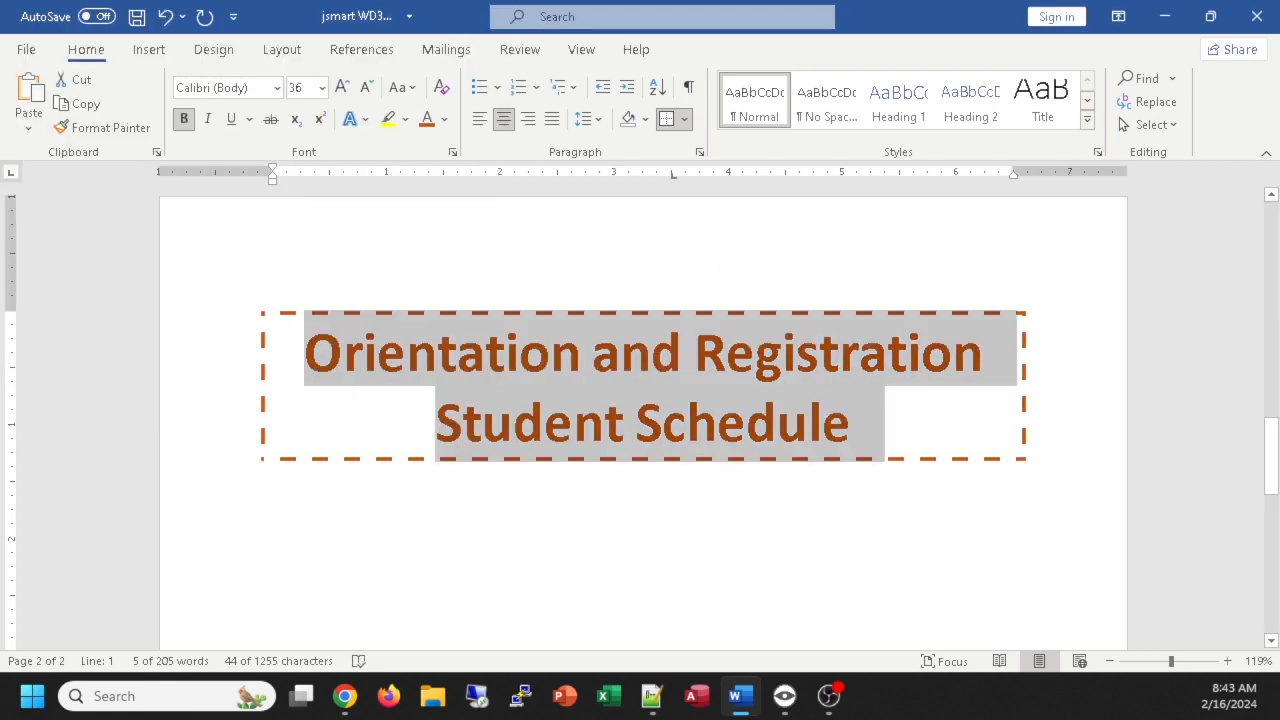
Step: Review the title's line style, color and width in the Borders and Shading settings without changing them
left_click(856, 424)
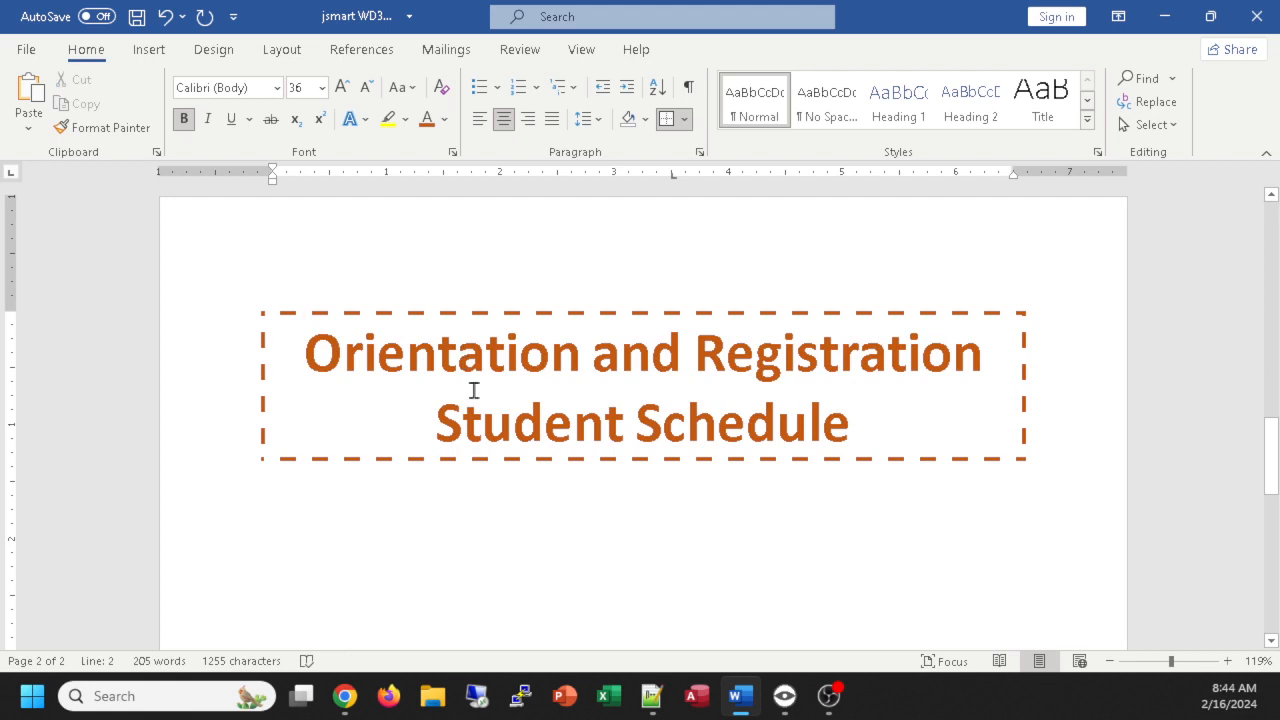
left_click(686, 120)
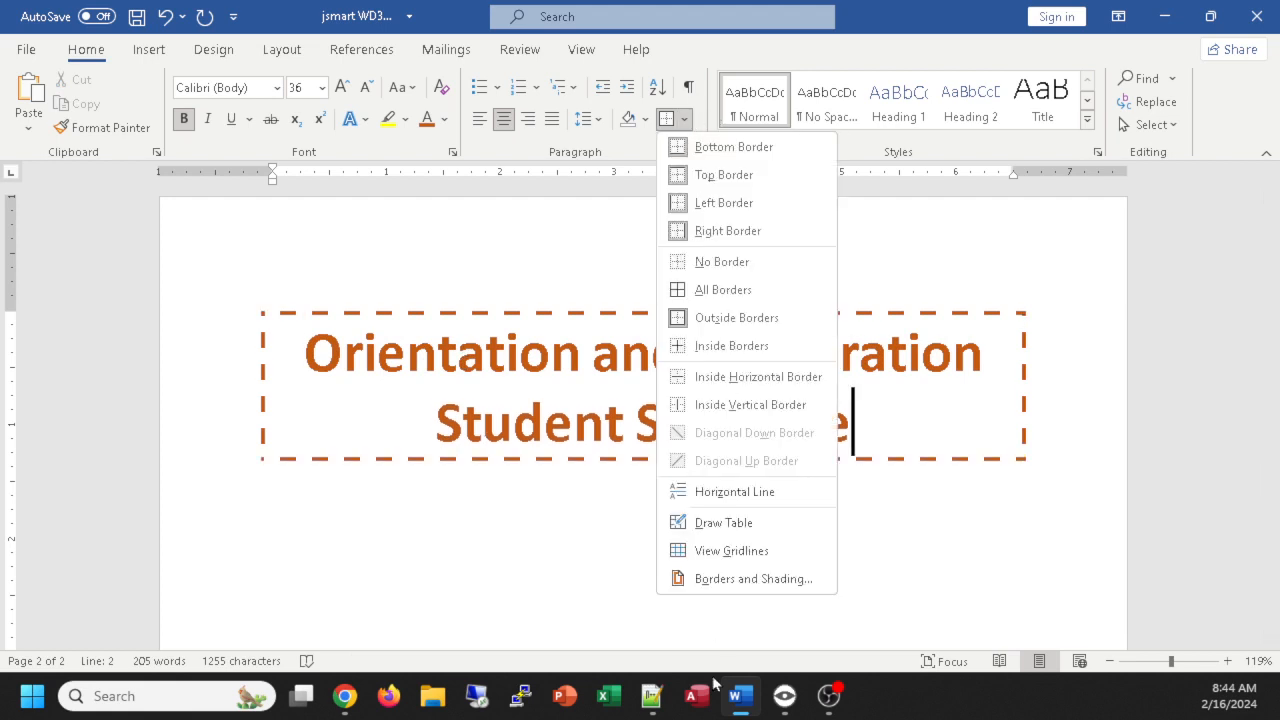
left_click(730, 580)
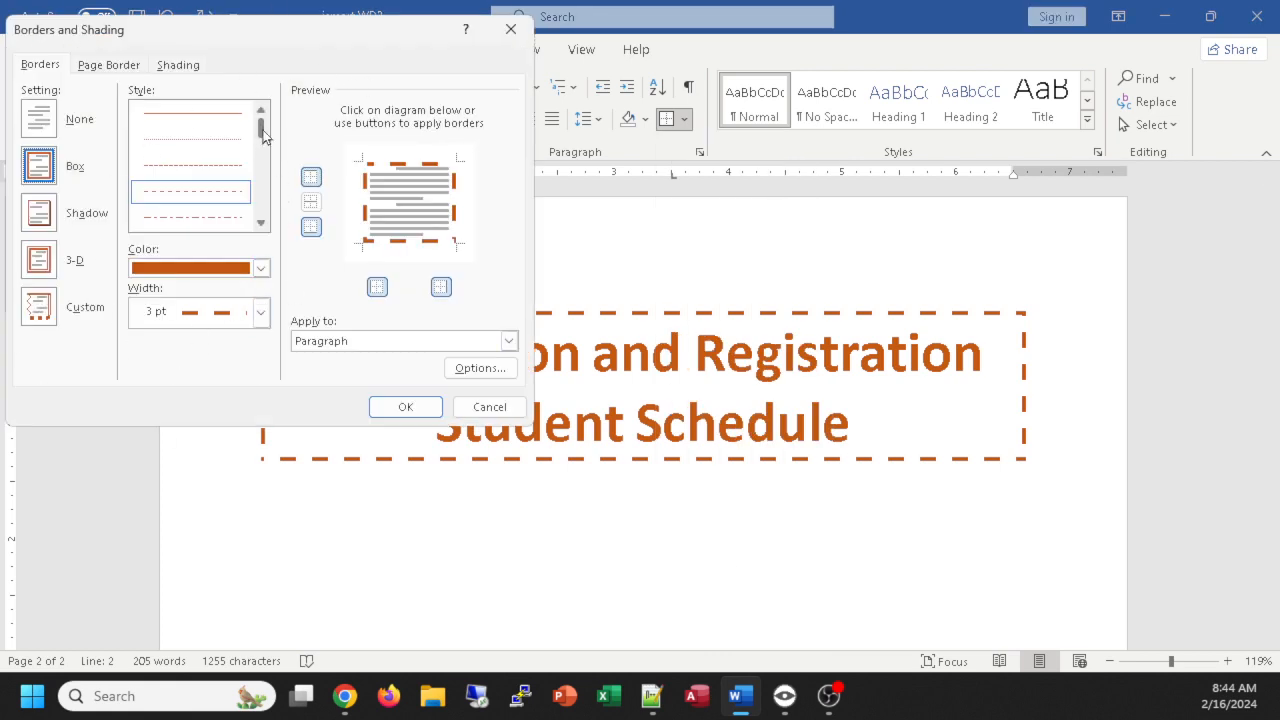
left_click_drag(263, 135, 274, 92)
left_click(406, 512)
left_click(490, 407)
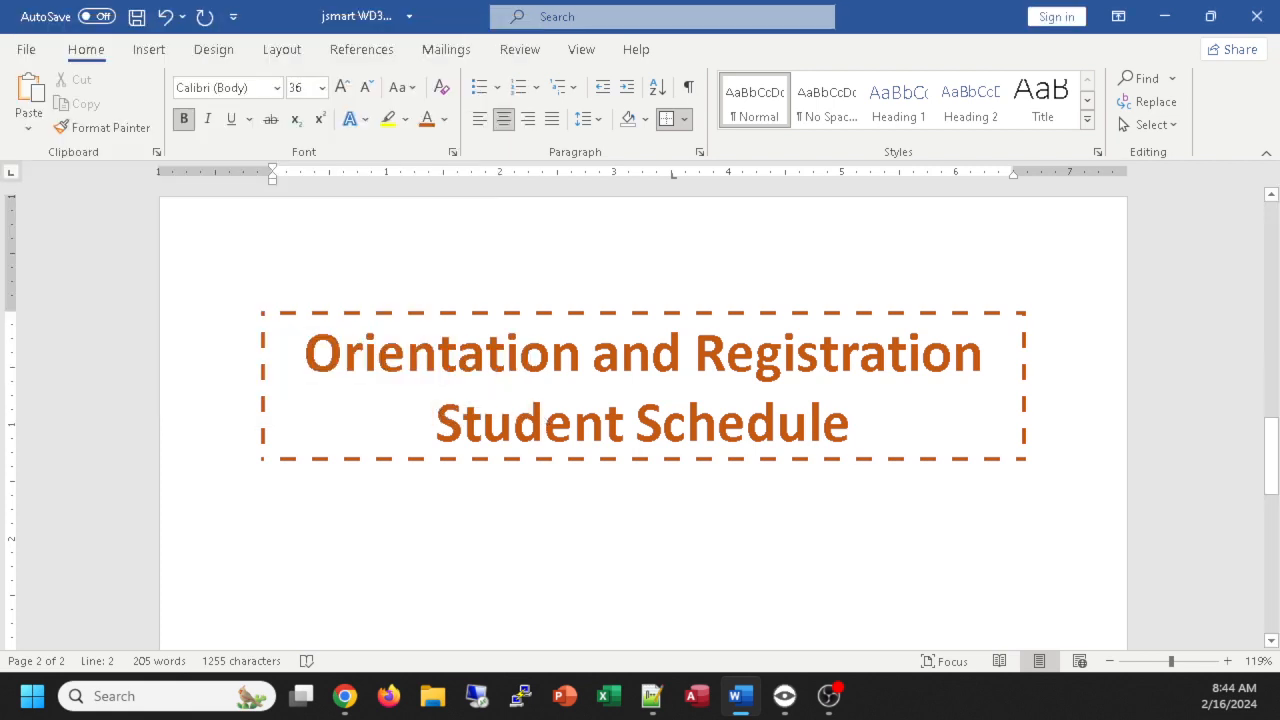
Step: Show the formatting marks and add an empty paragraph after "Student Schedule"
left_click(487, 414)
key("End")
left_click(687, 90)
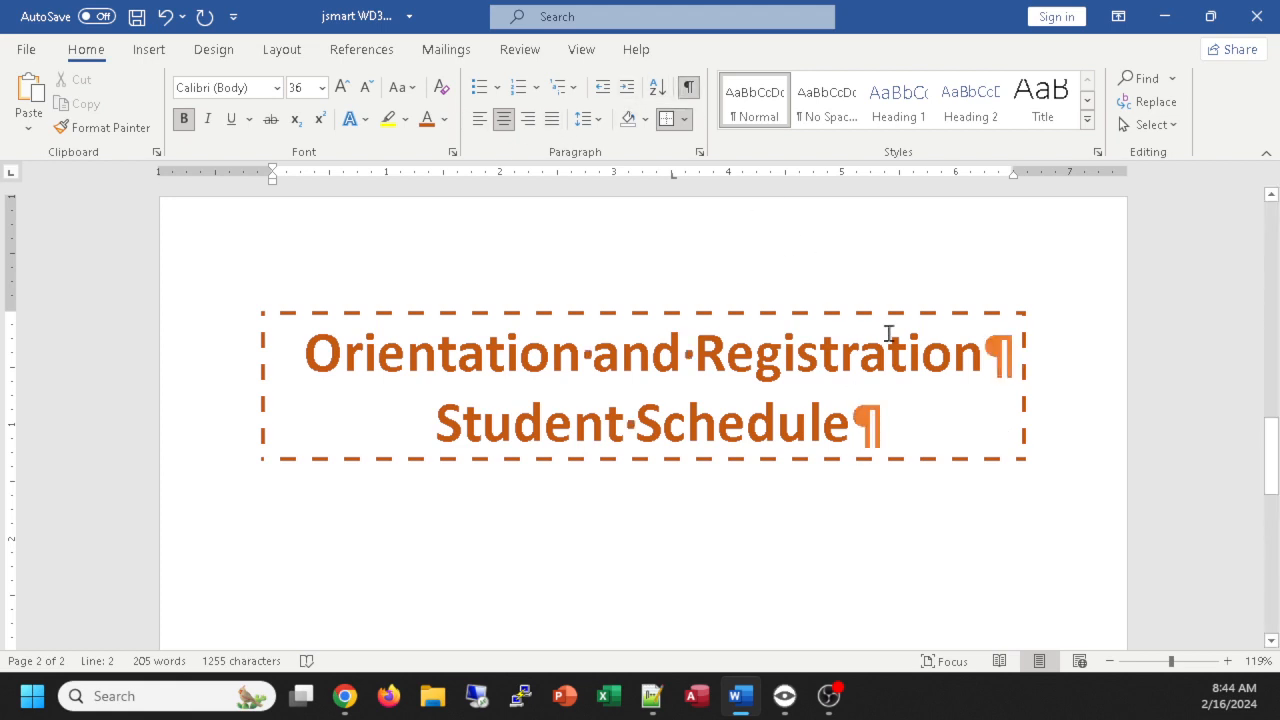
key("Return")
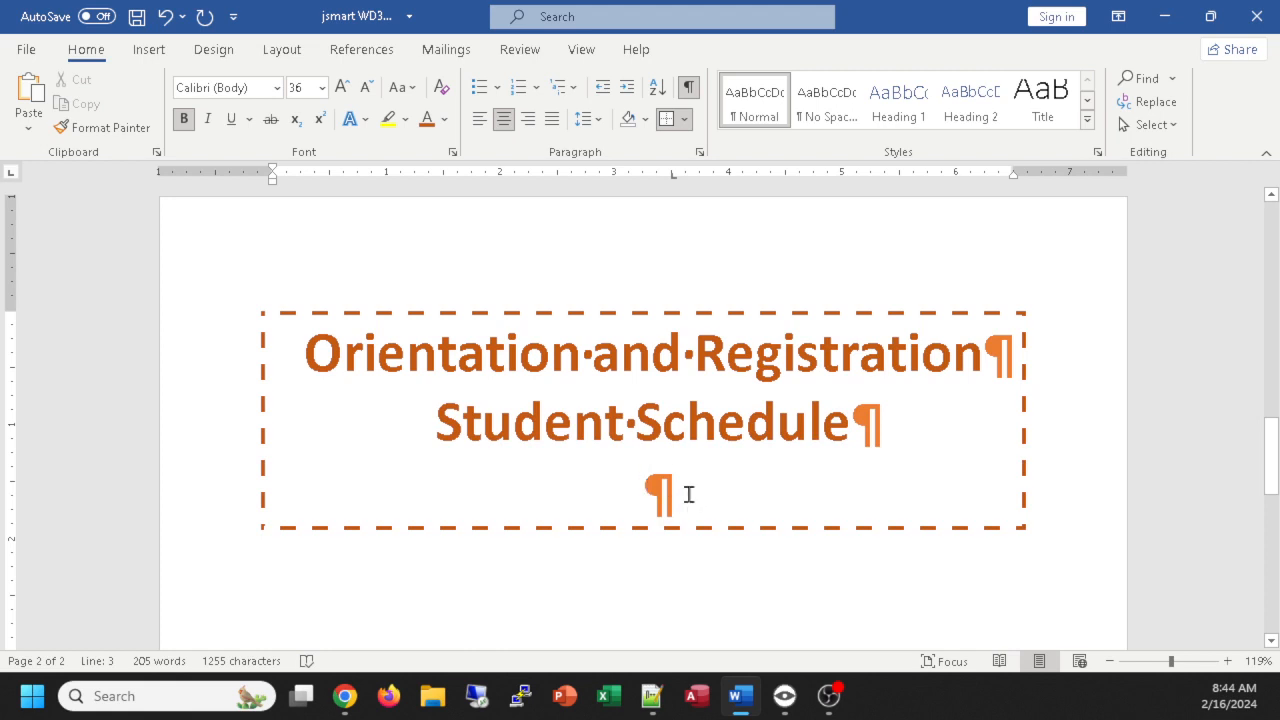
Step: Clear all formatting from the empty paragraph below "Student Schedule" and add another empty paragraph under it
left_click(442, 92)
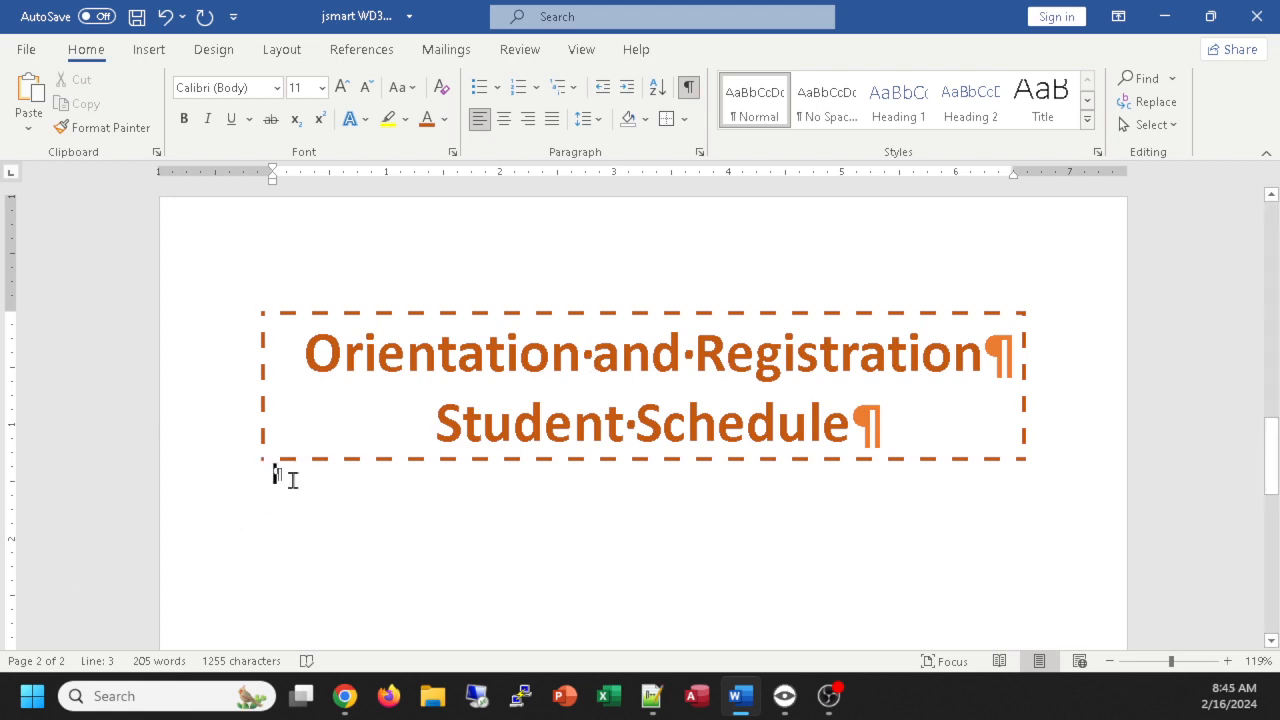
key("ctrl+z")
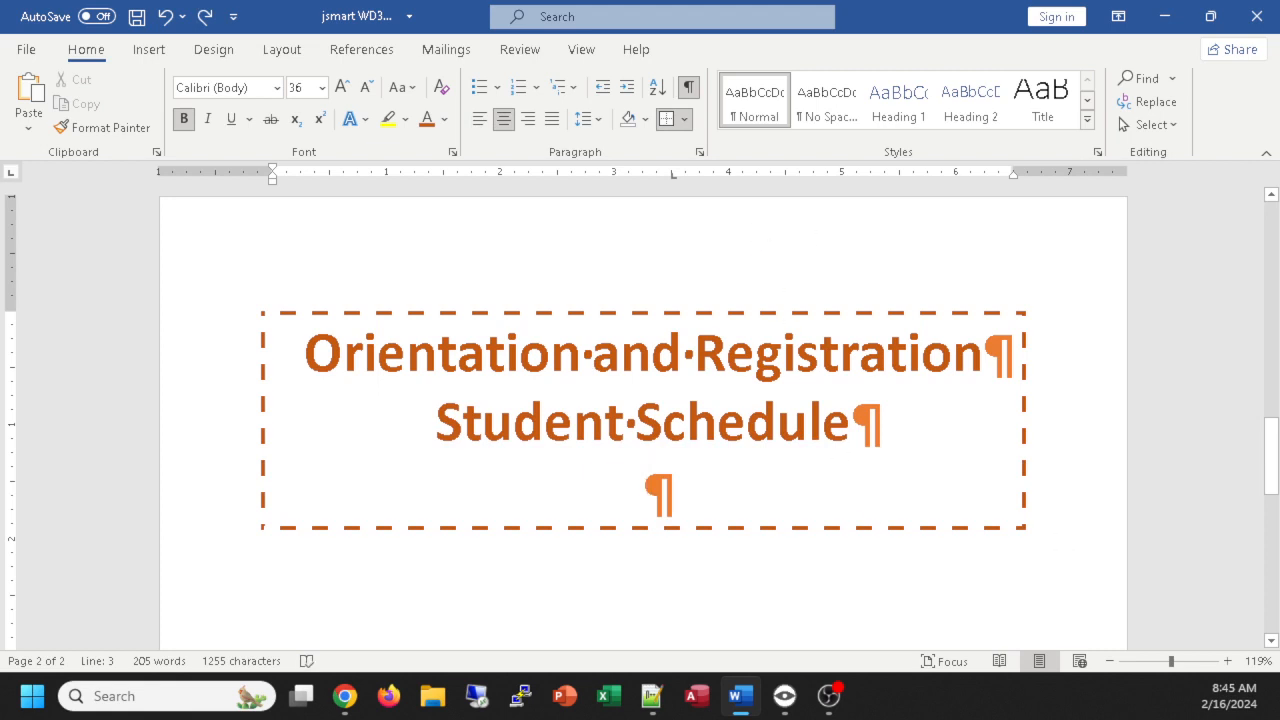
left_click(442, 88)
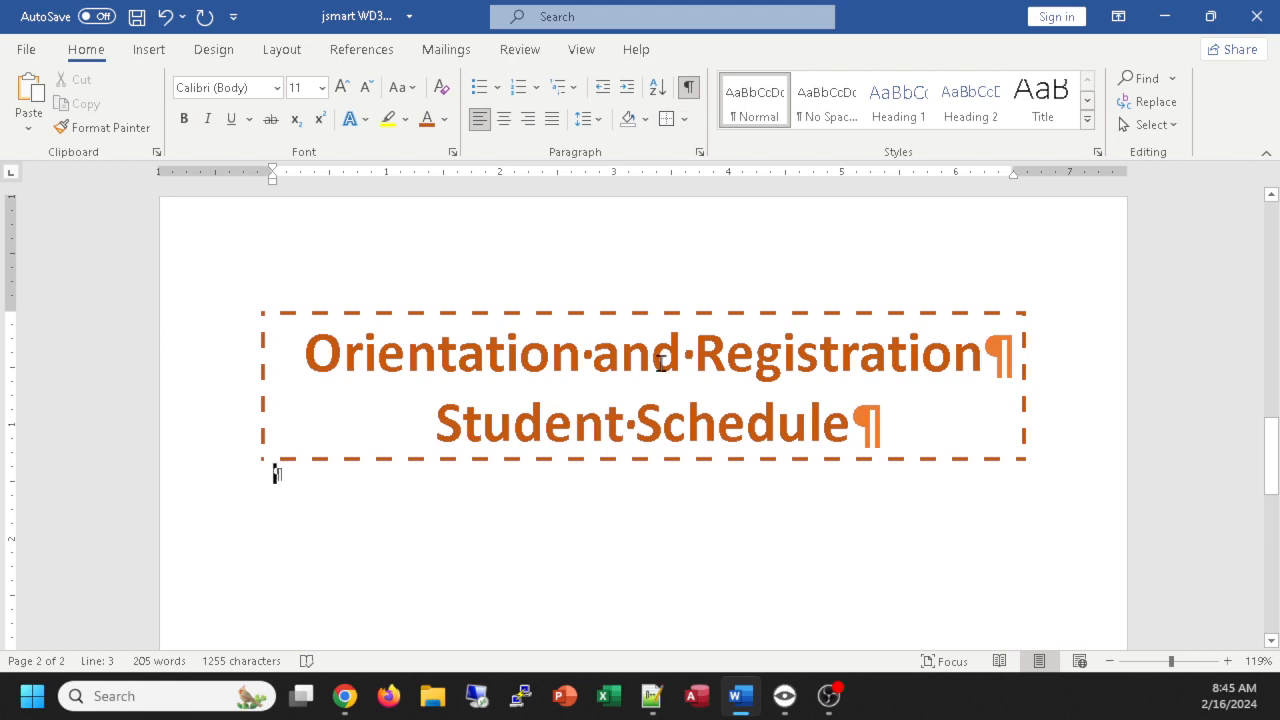
key("Return")
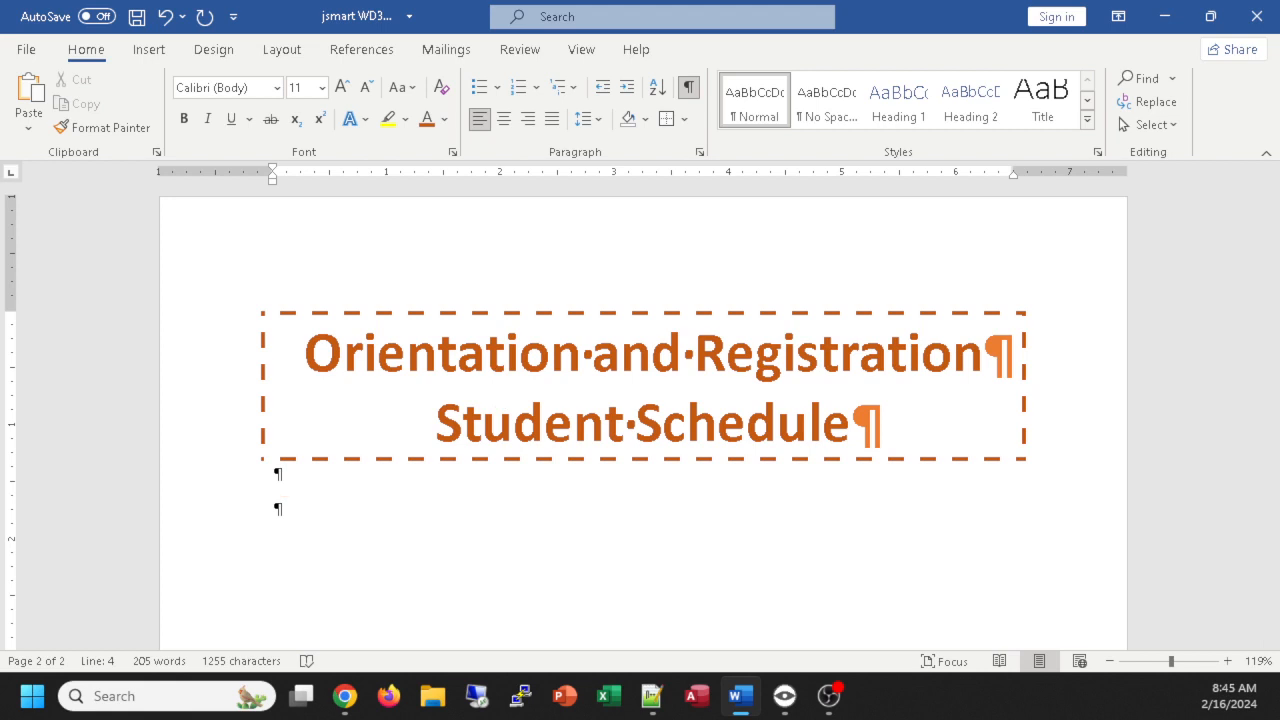
Step: Write "We look forward to meeting you!" in the second empty paragraph below the bordered title
key("alt+Tab")
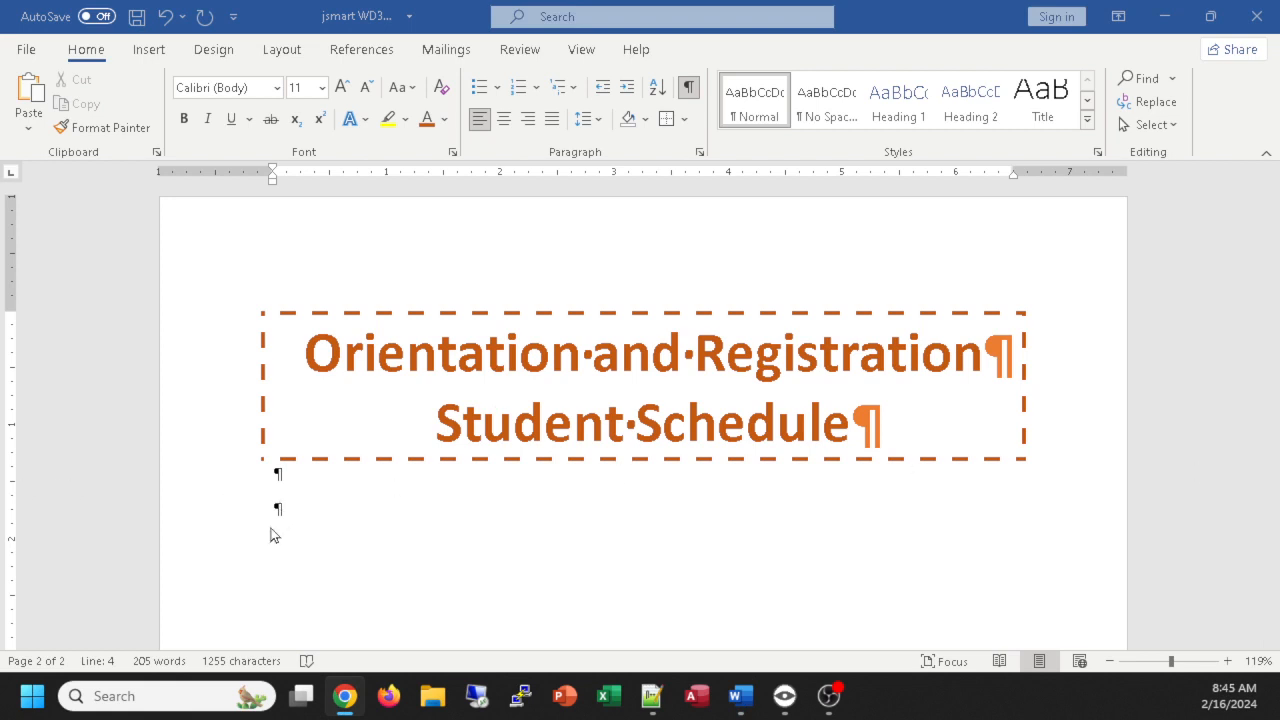
left_click(310, 533)
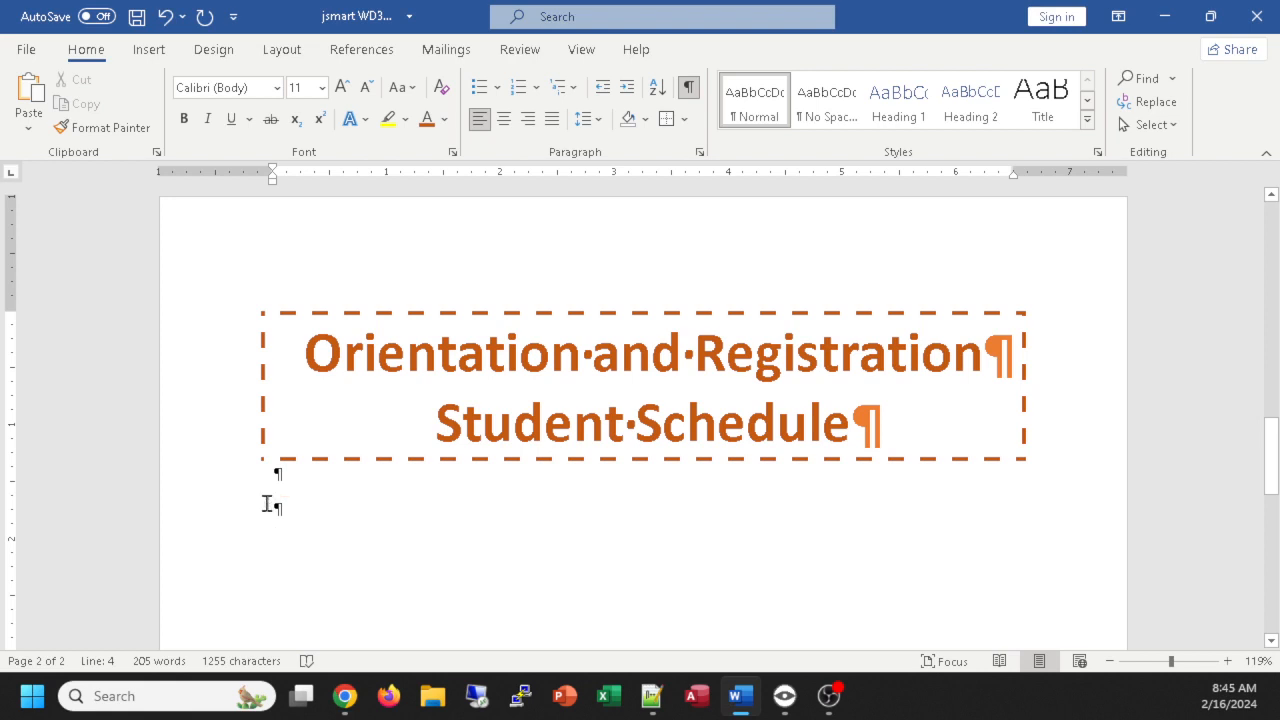
scroll(480, 415, "up", 4, "ctrl")
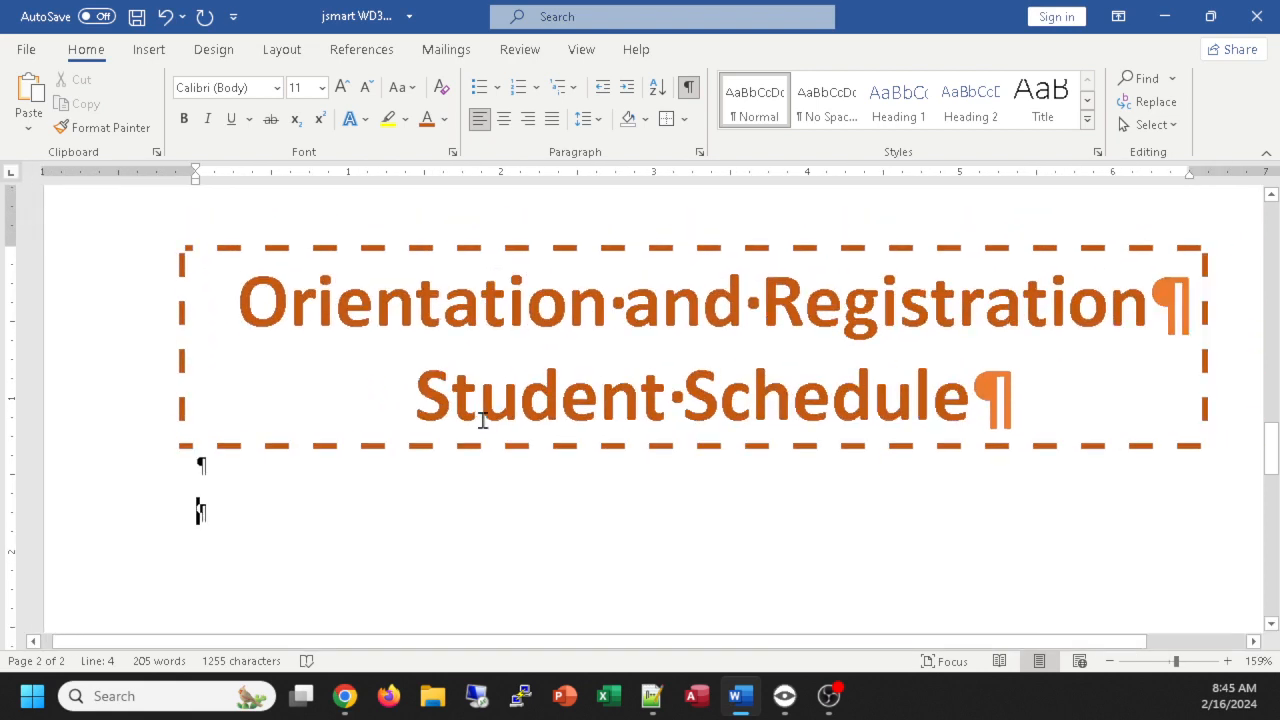
type("We loo")
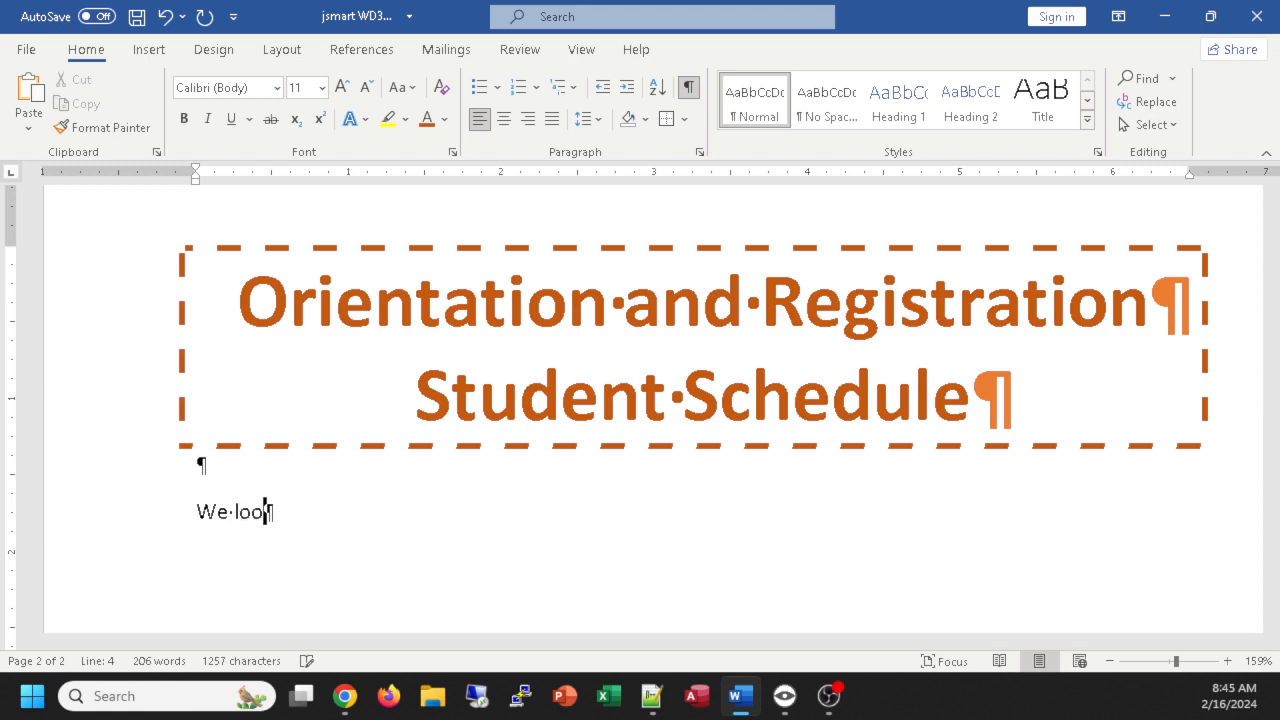
type("k forward")
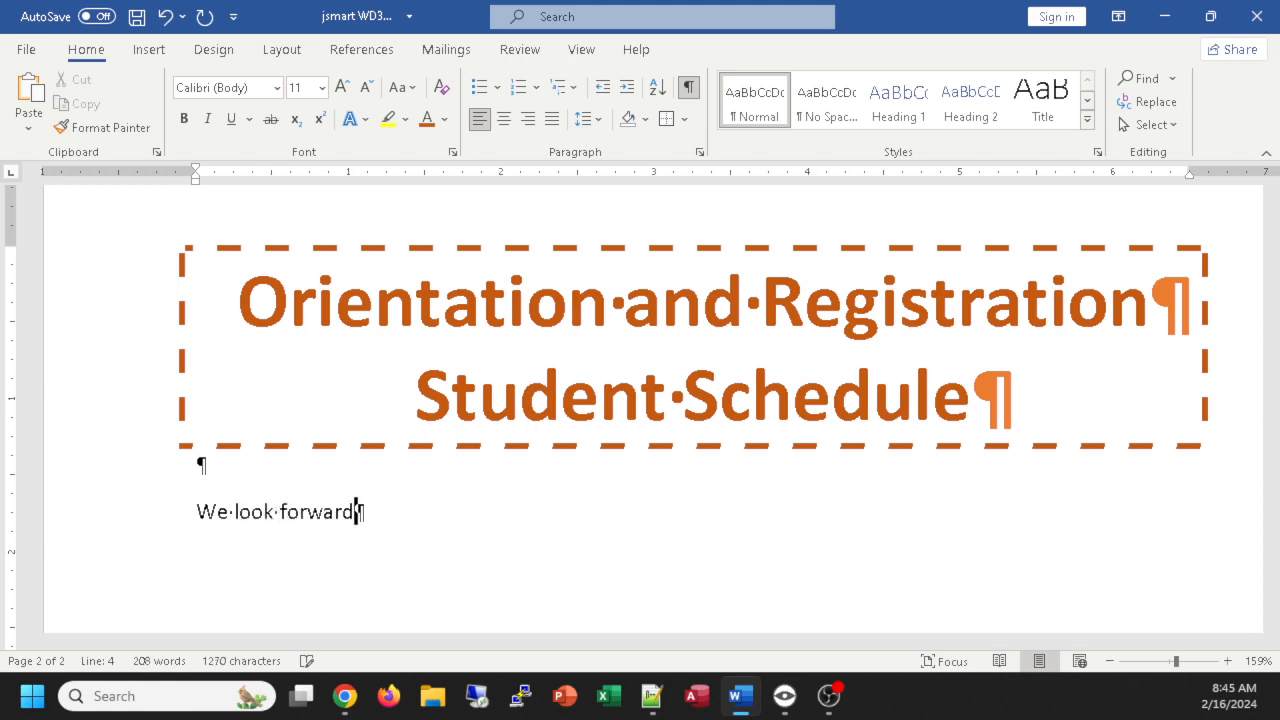
type(" to meeting your")
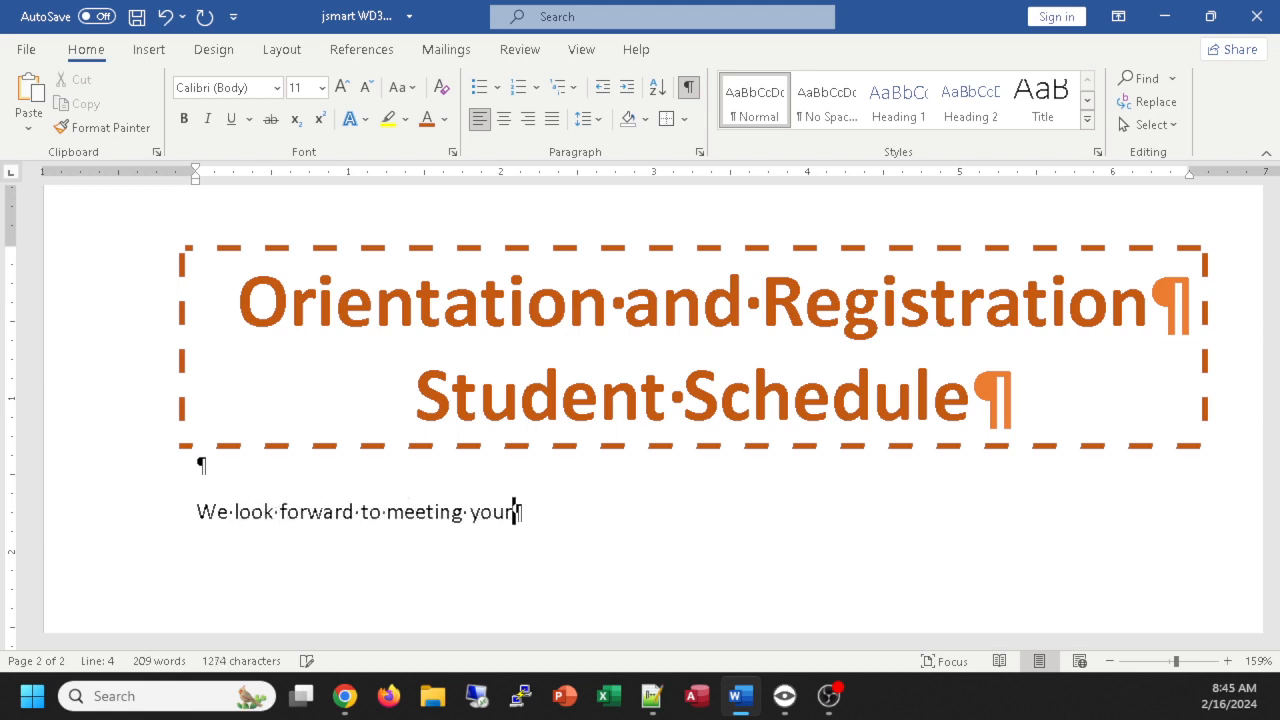
key("BackSpace")
type("!")
Step: Hide the formatting marks and continue the paragraph with "Below you will find a general schedule for the two days you will be on campus"
left_click(689, 87)
type("Below")
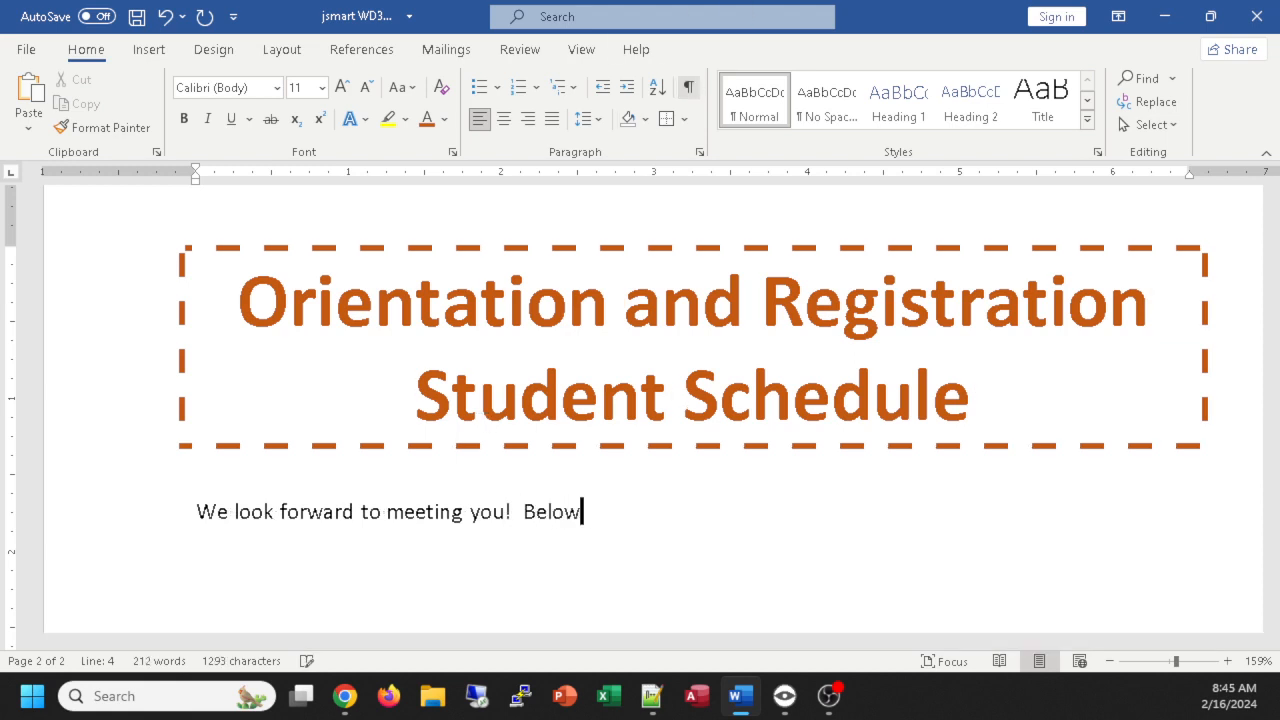
type(" you will ")
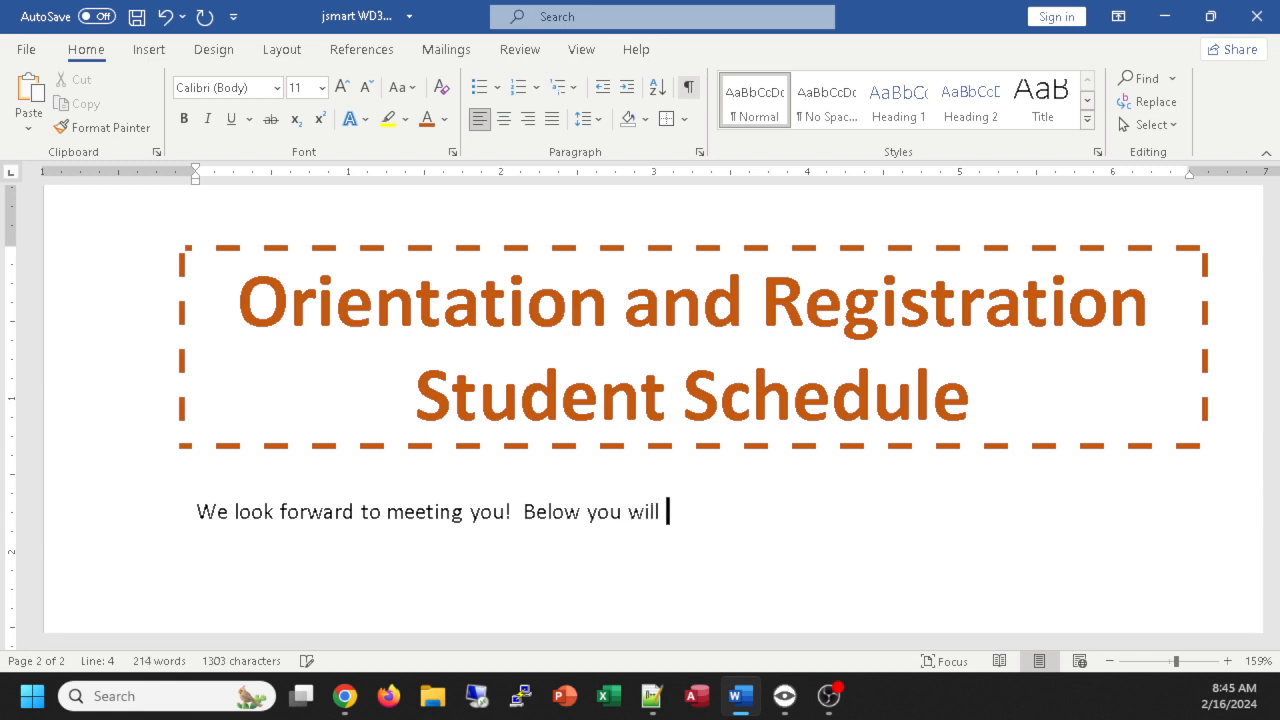
type("find a general sche")
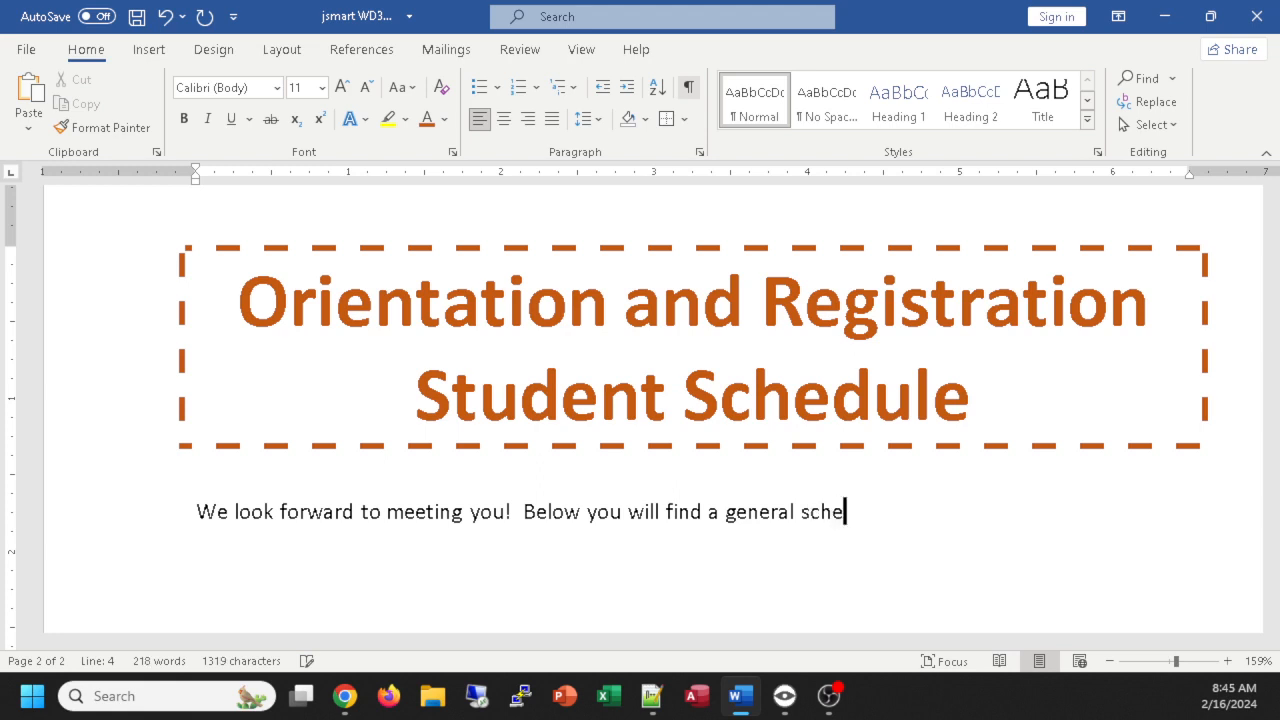
type("dule for the tw")
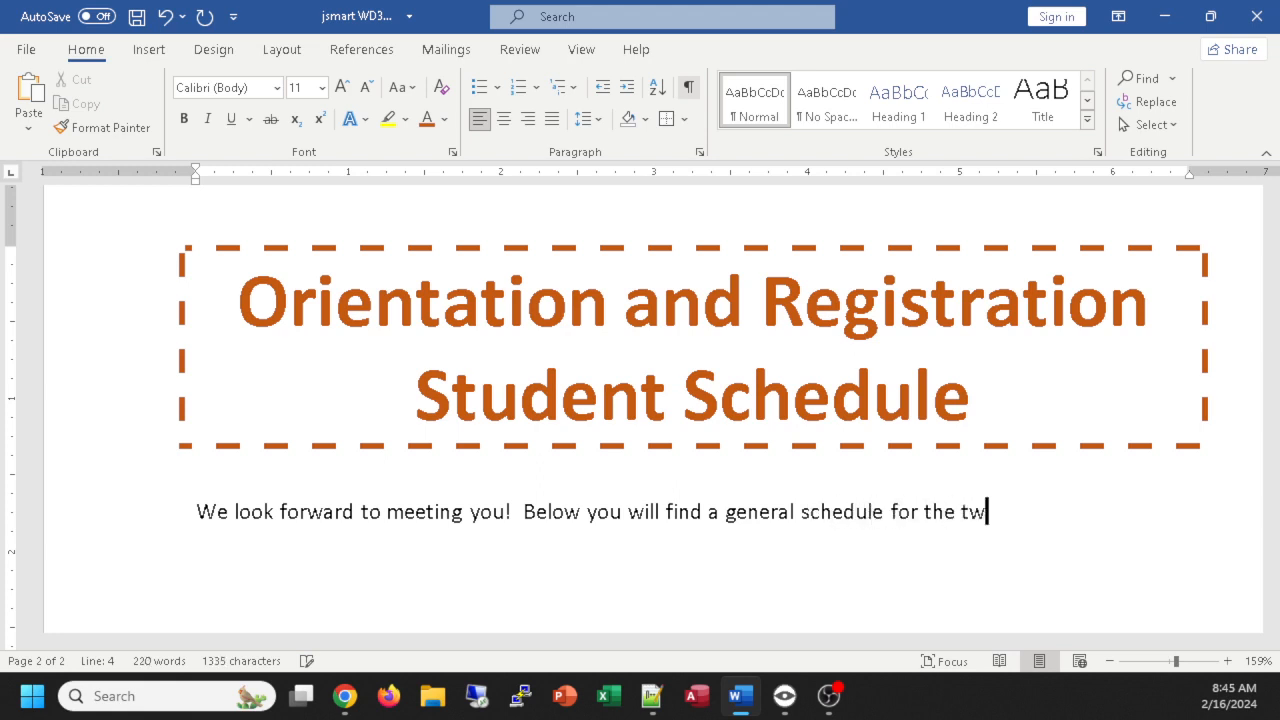
type("o days you will e")
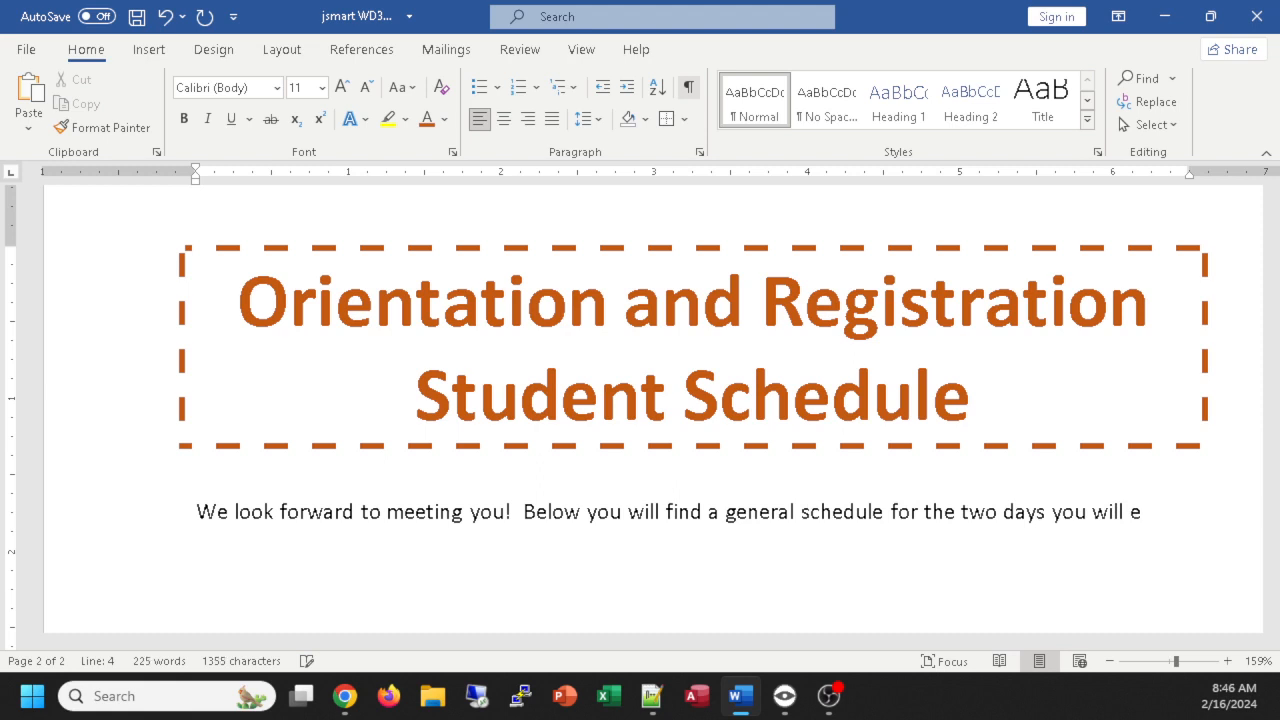
key("BackSpace")
type("be on campu")
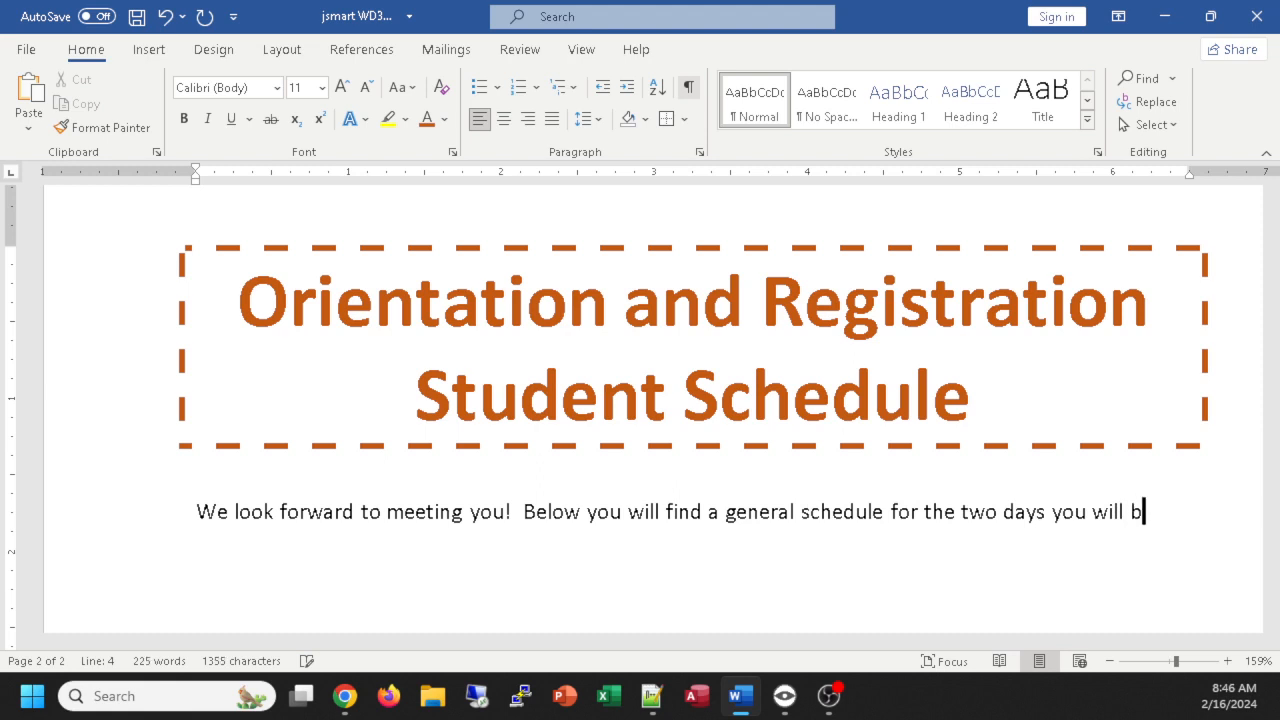
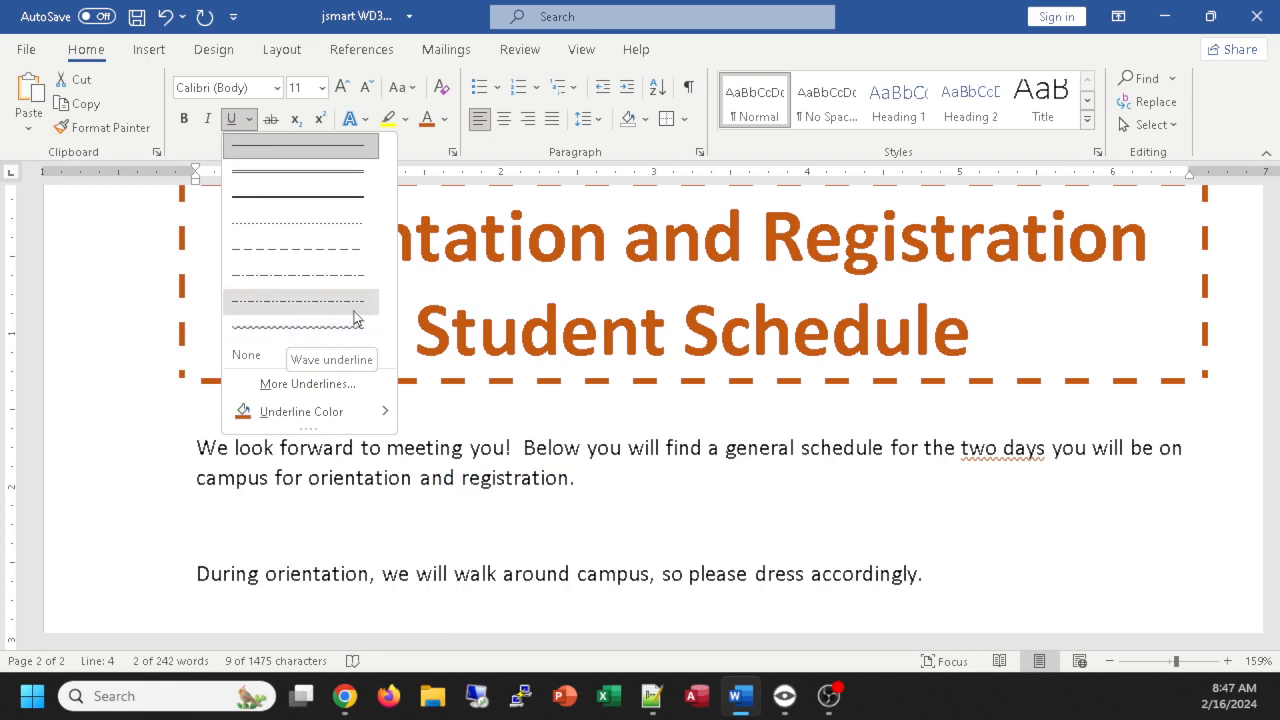
Step: Apply a dashed underline to "two days" and review its underline style and color in the Font settings
left_click(309, 255)
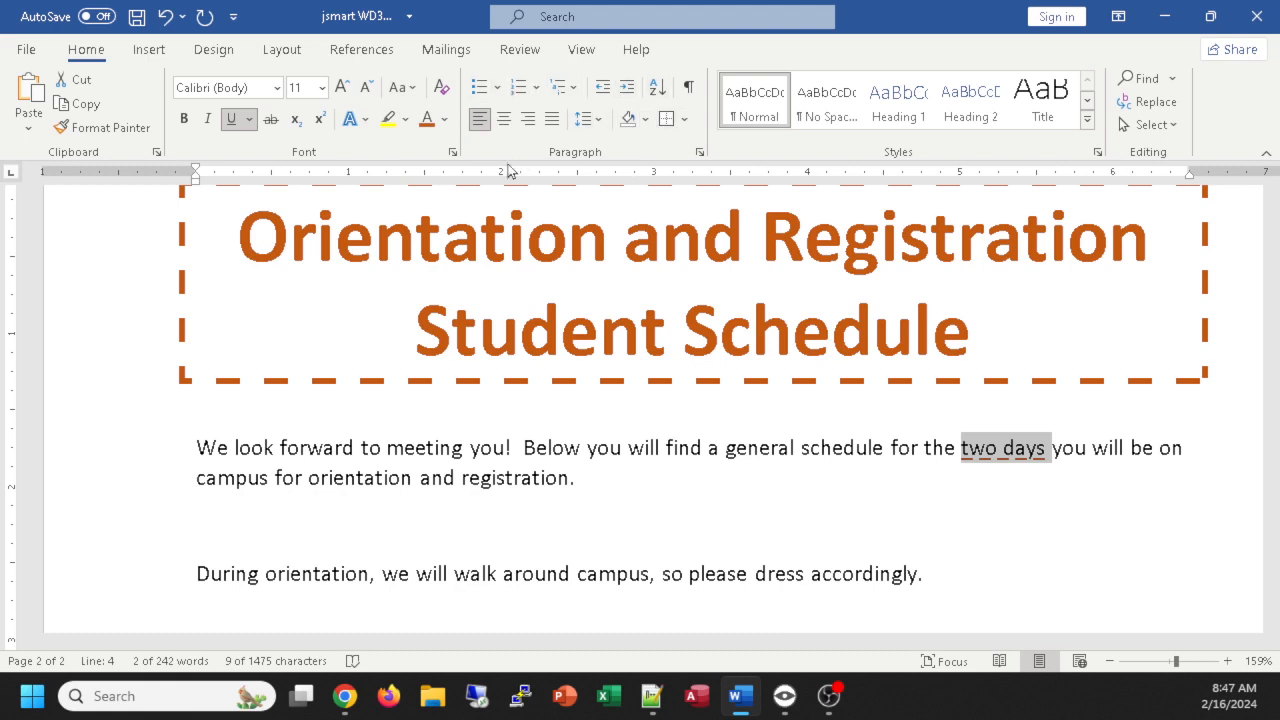
left_click(453, 153)
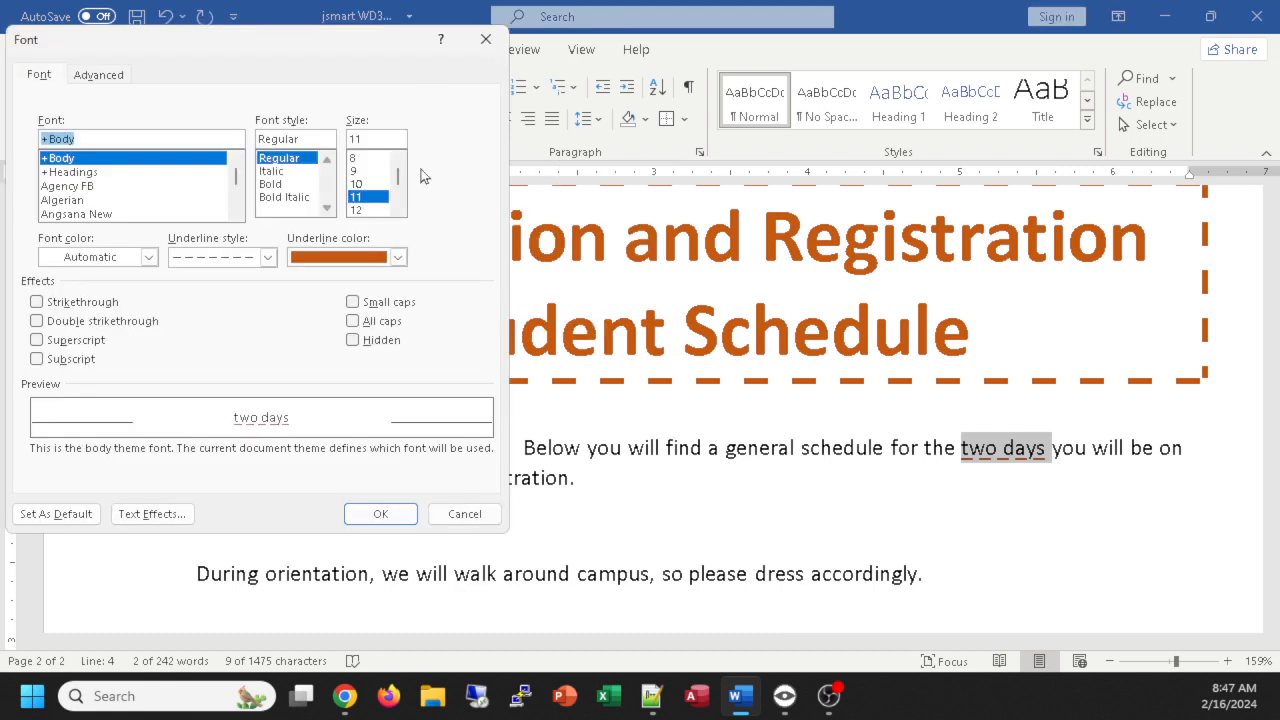
left_click(482, 46)
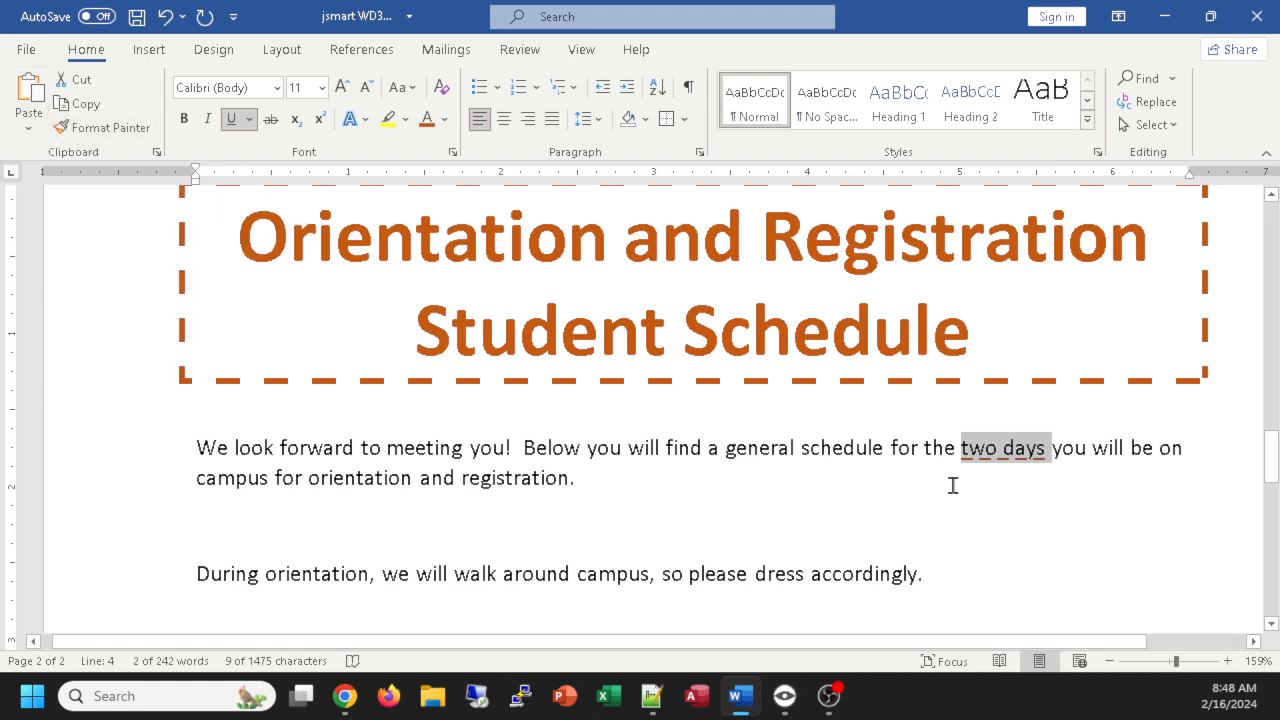
Step: Copy the underline formatting from "two days" to "please dress accordingly" with Format Painter
left_click(993, 480)
double_click(966, 450)
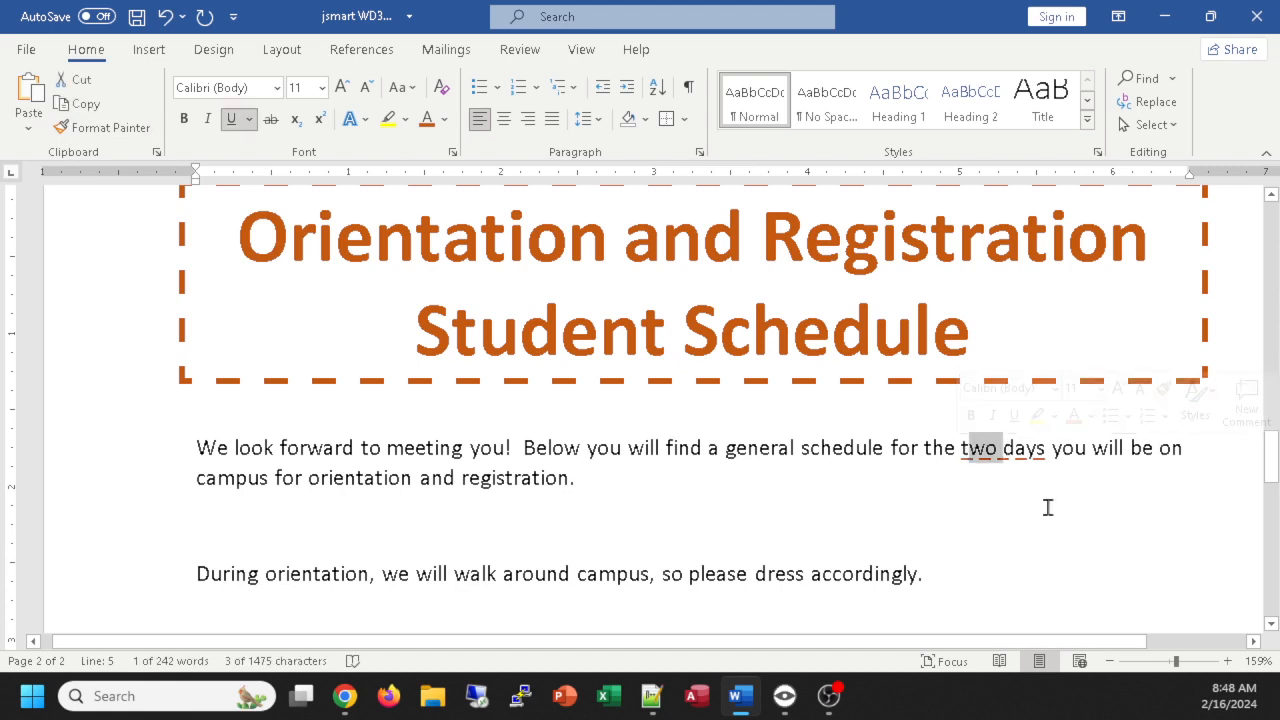
left_click(87, 132)
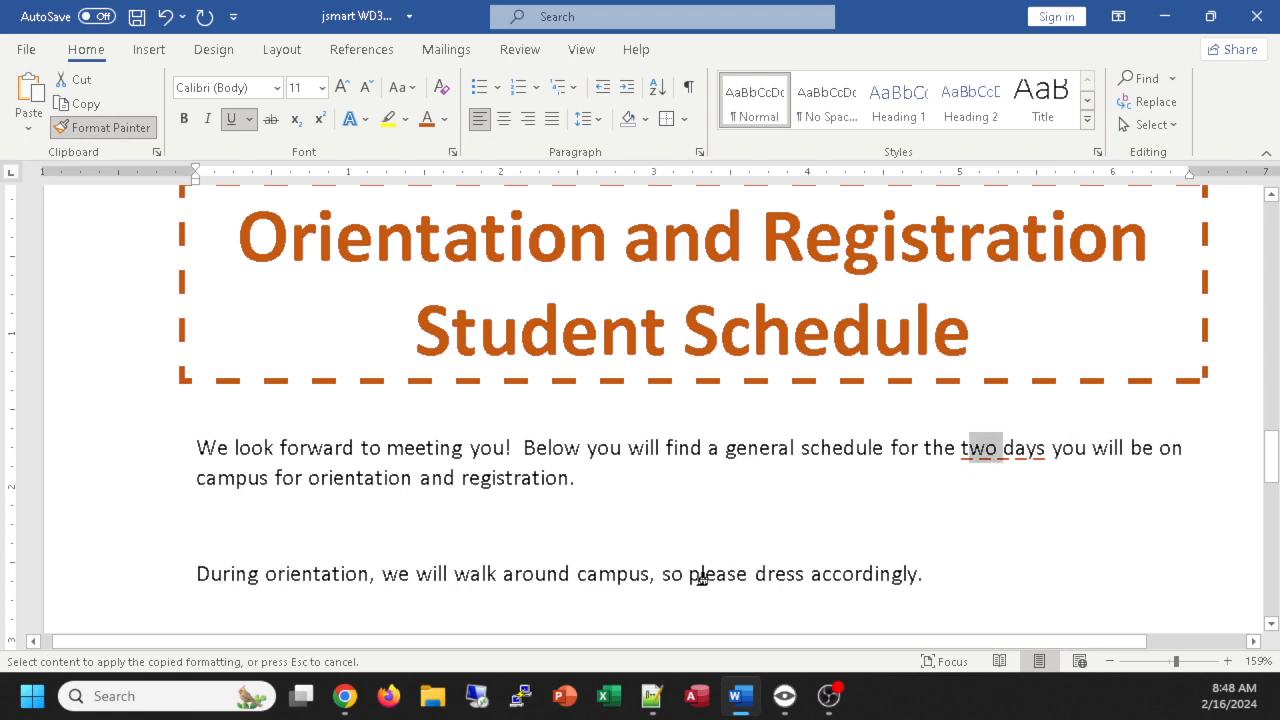
left_click_drag(688, 582, 910, 588)
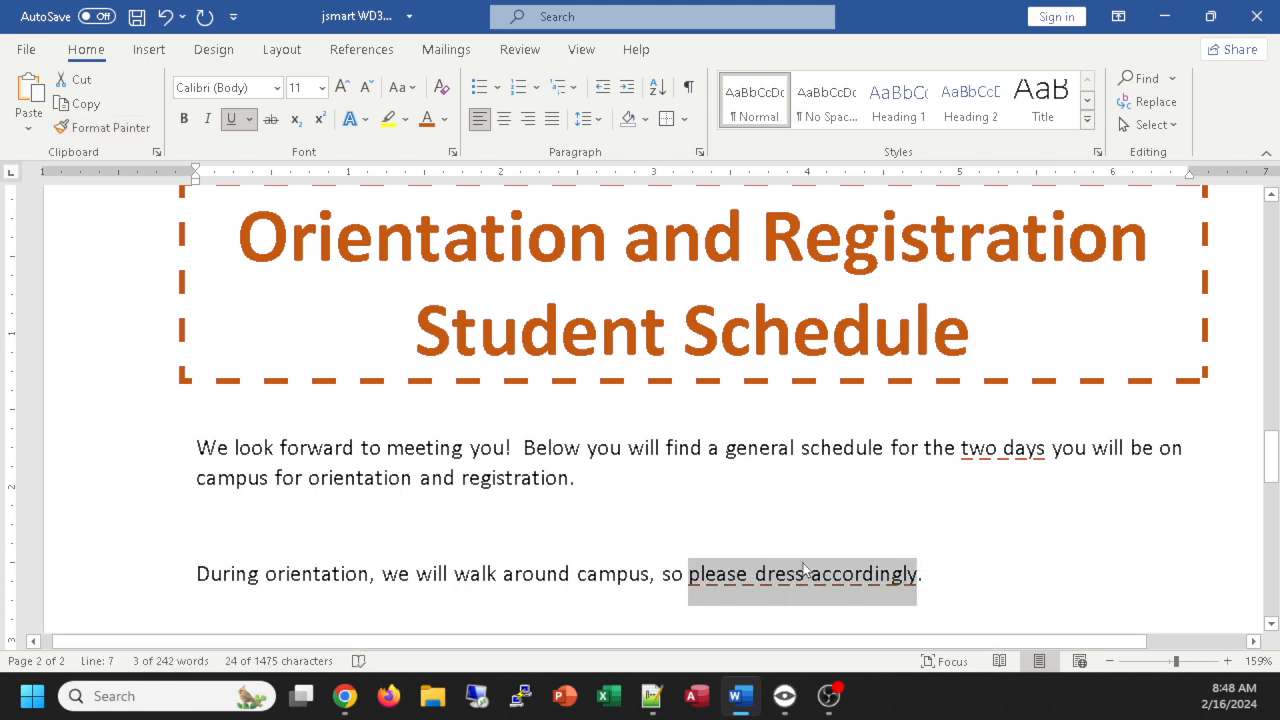
left_click(883, 477)
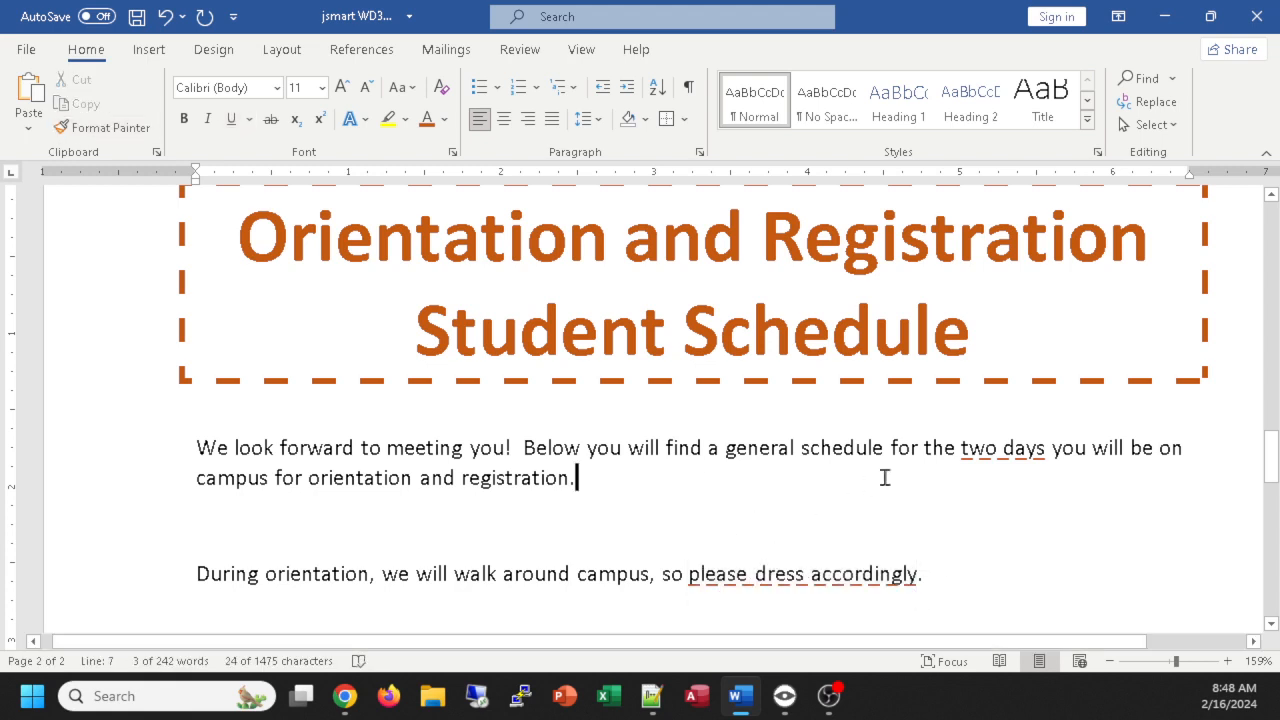
left_click_drag(960, 449, 1035, 449)
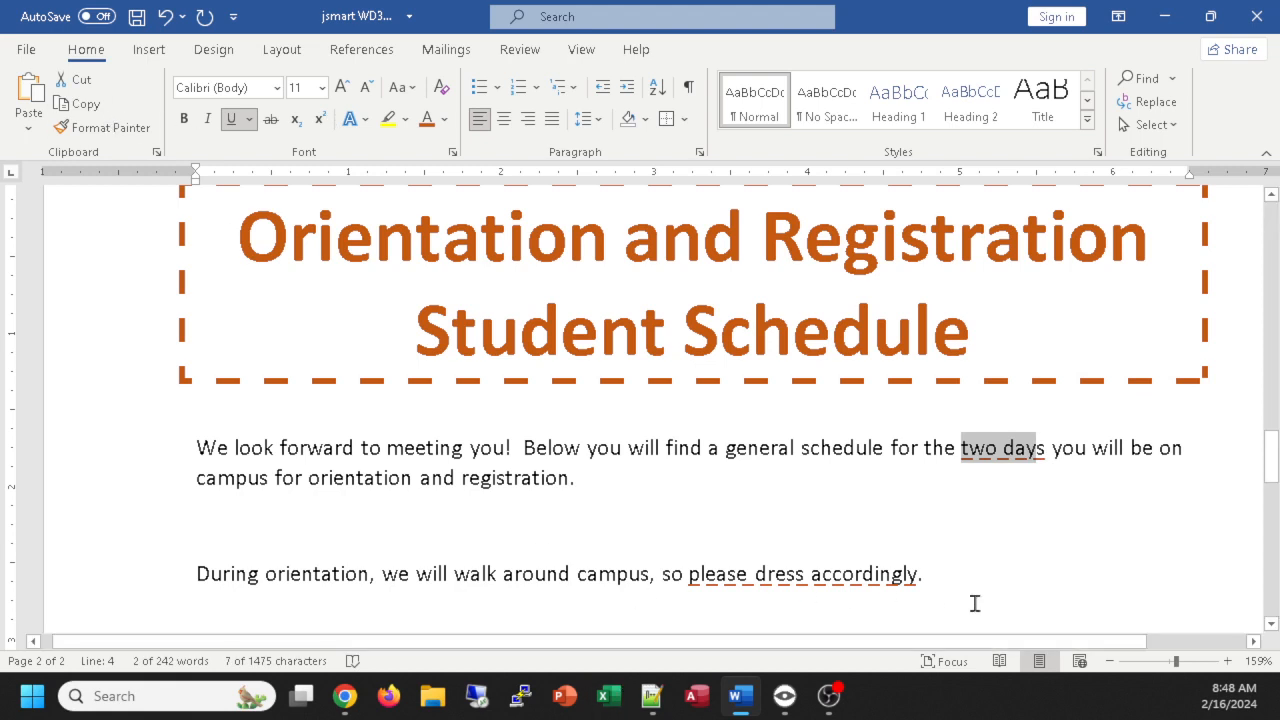
left_click(959, 560)
key("Up")
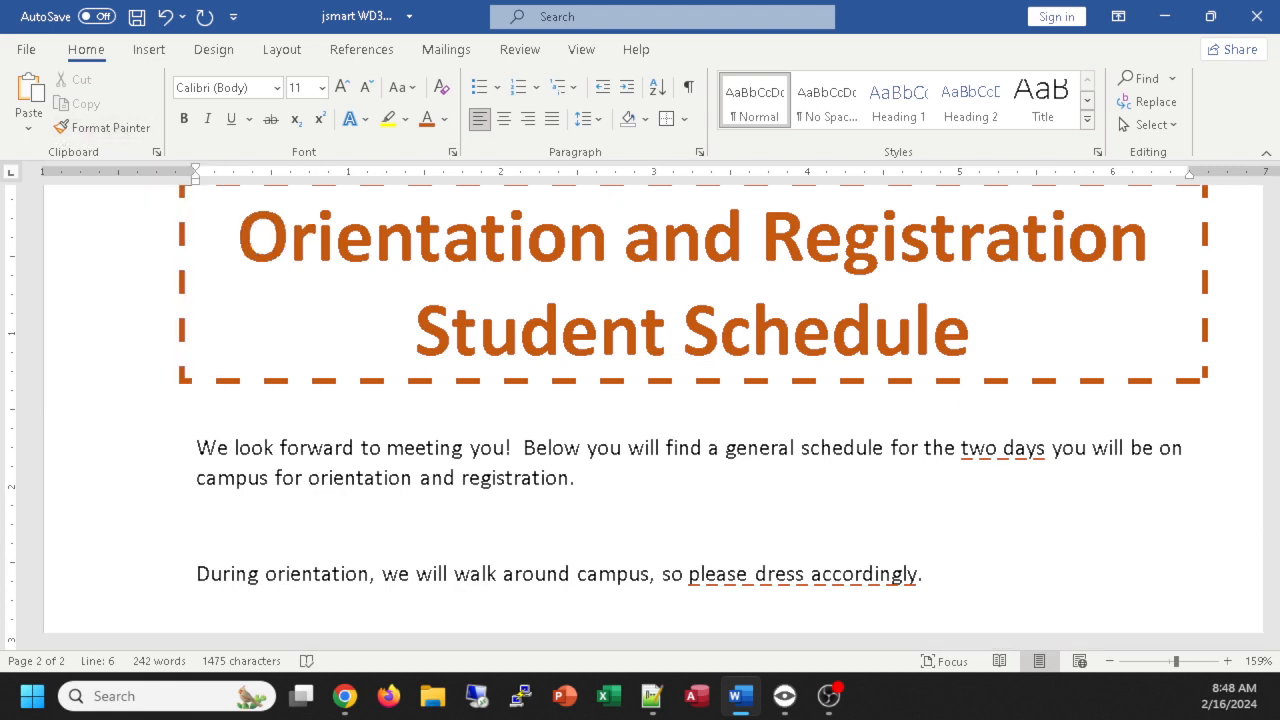
key("alt+Tab")
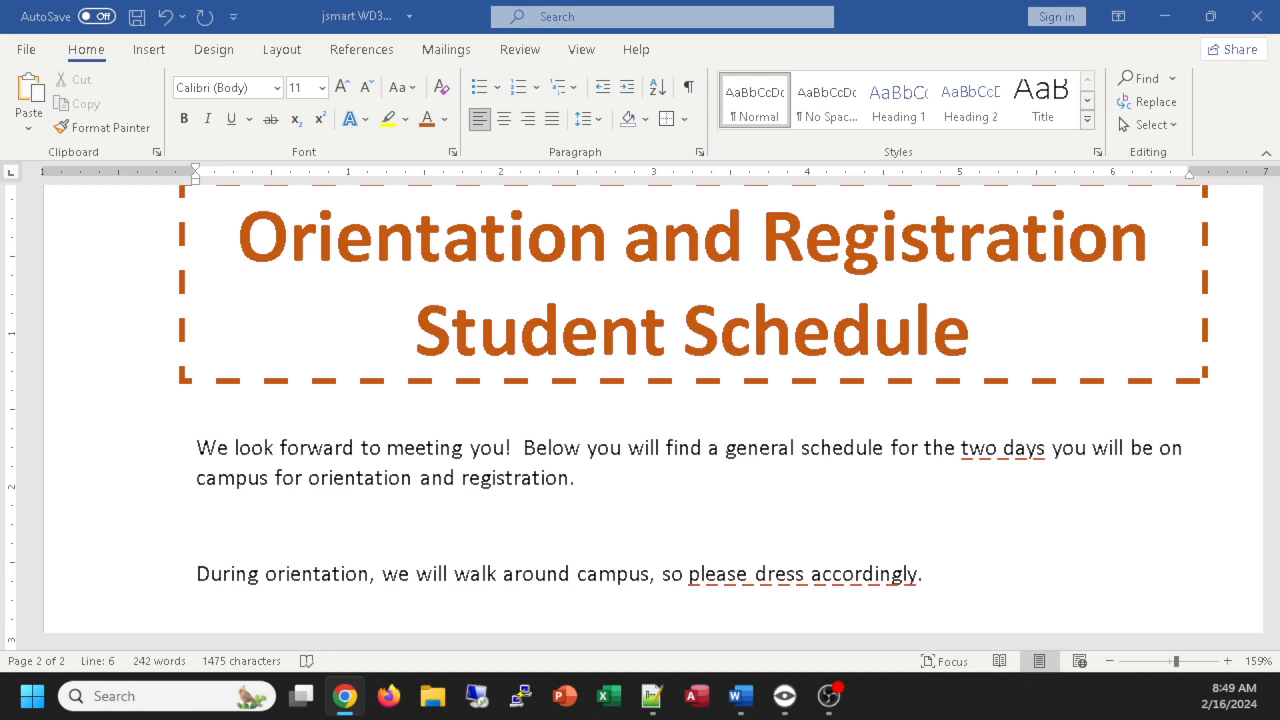
Step: Add an empty paragraph after the sentence ending in "please dress accordingly." and start inserting a SmartArt graphic there
scroll(845, 592, "down", 2)
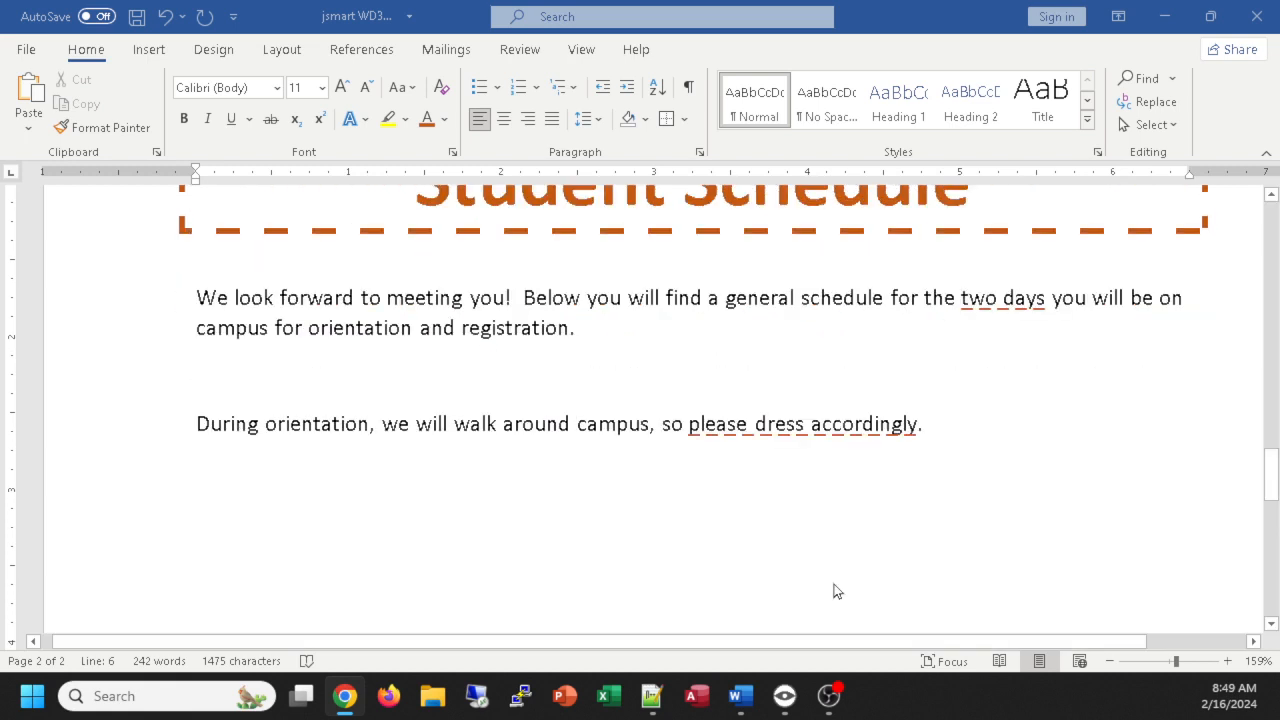
left_click(997, 431)
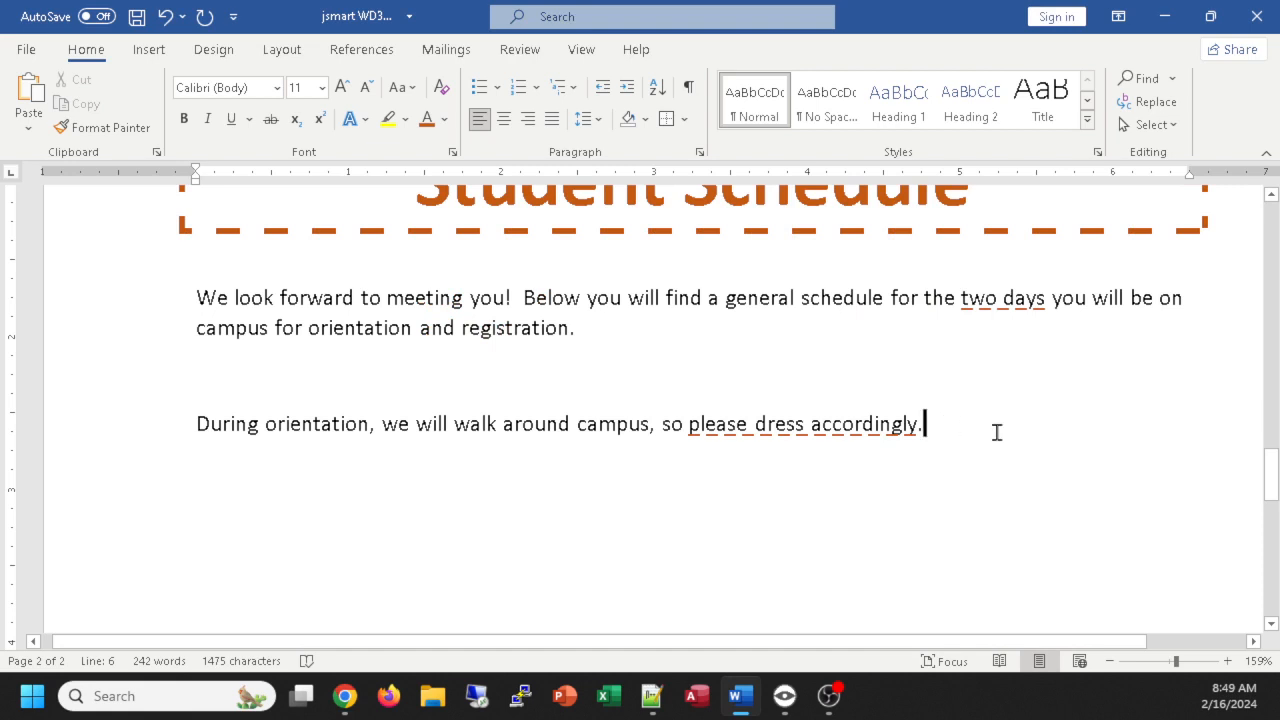
key("Return")
left_click(158, 55)
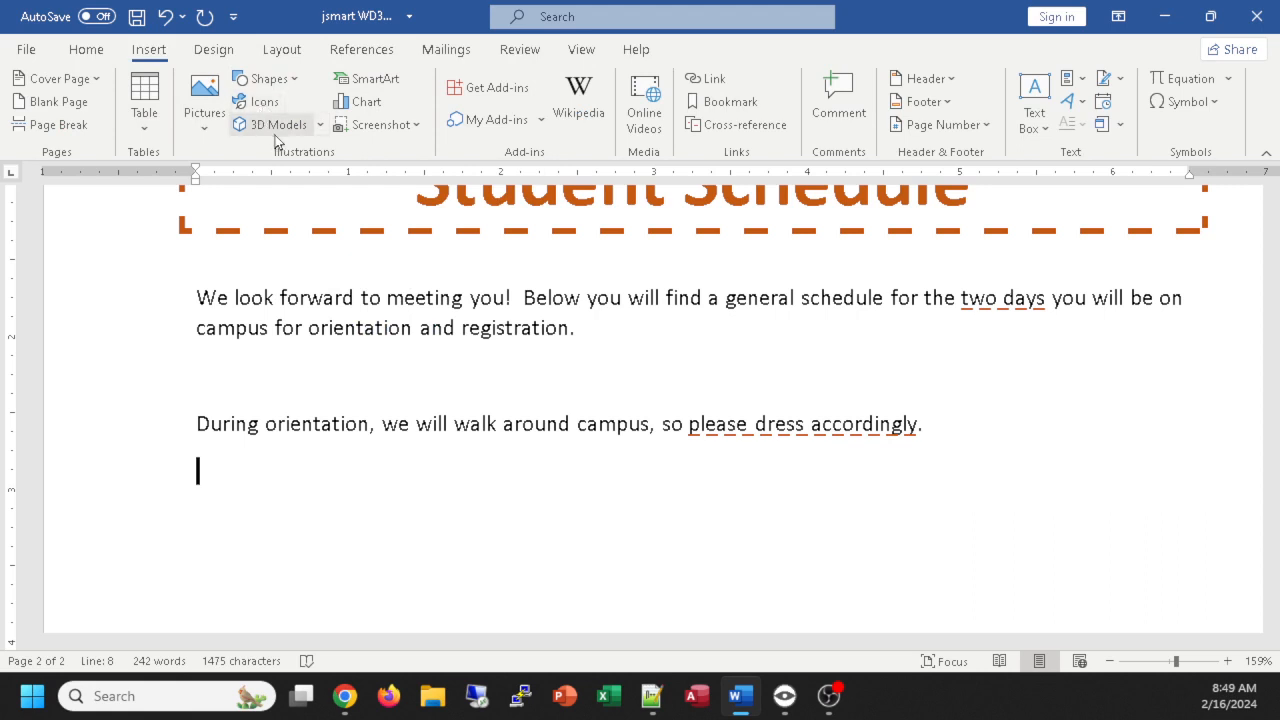
left_click(365, 80)
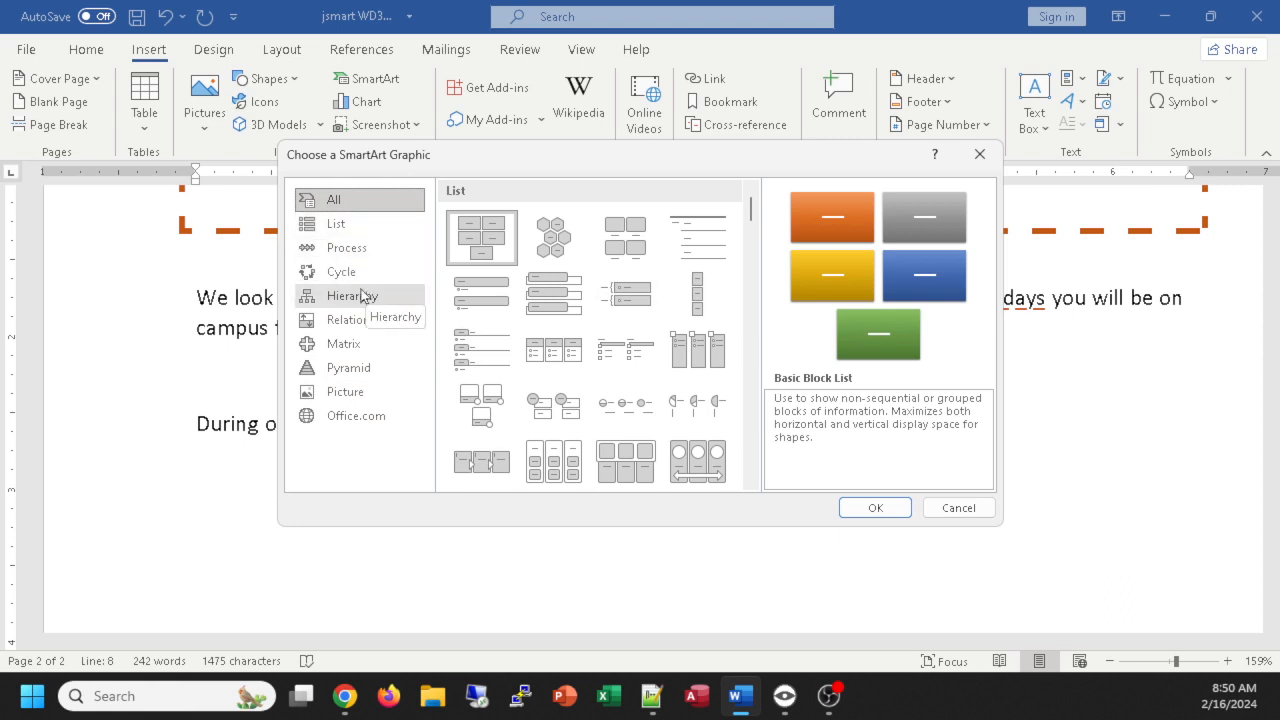
Step: Look through the SmartArt categories from Process to Office.com, ending on the complete set of layouts
left_click(344, 249)
left_click(343, 272)
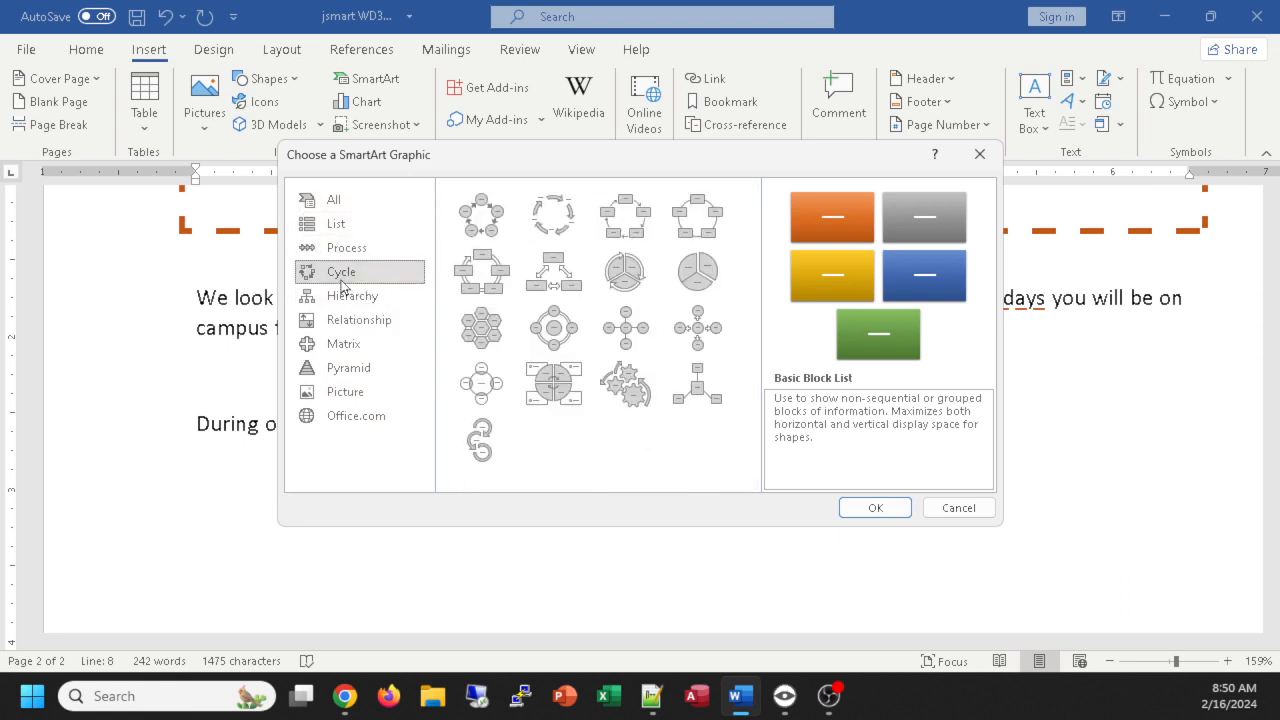
left_click(345, 297)
left_click(347, 325)
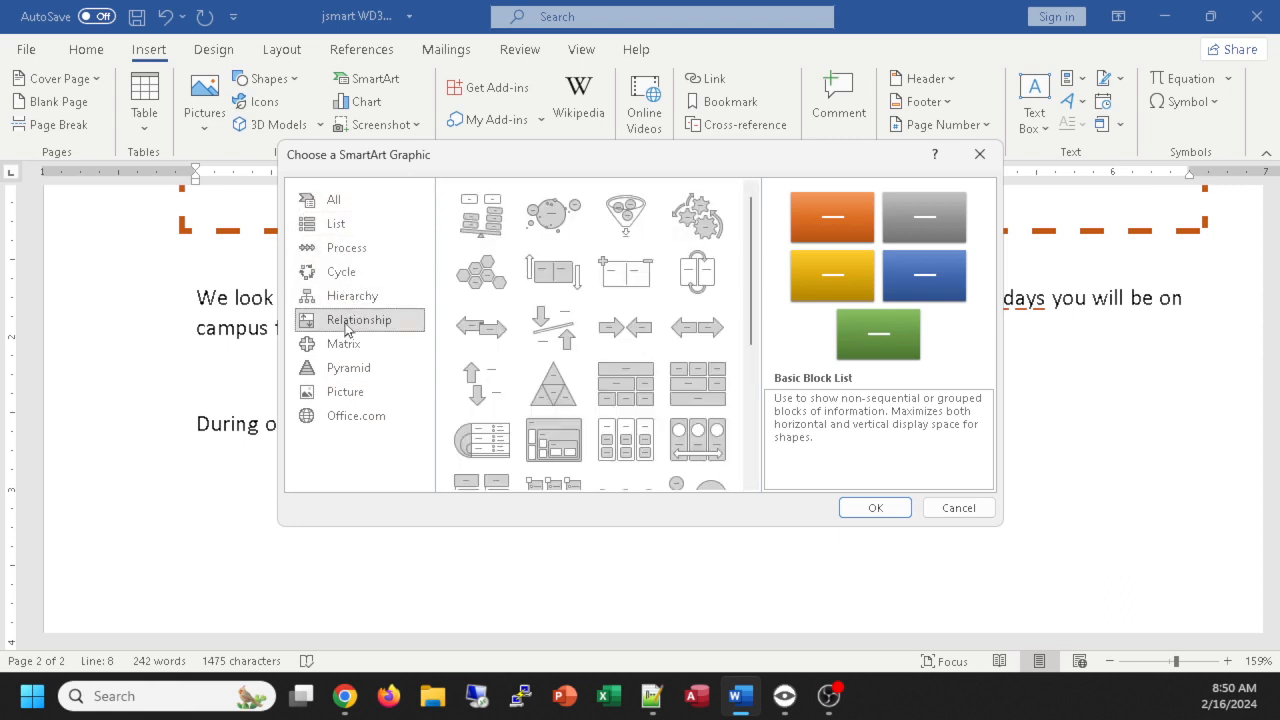
left_click(346, 346)
left_click(346, 369)
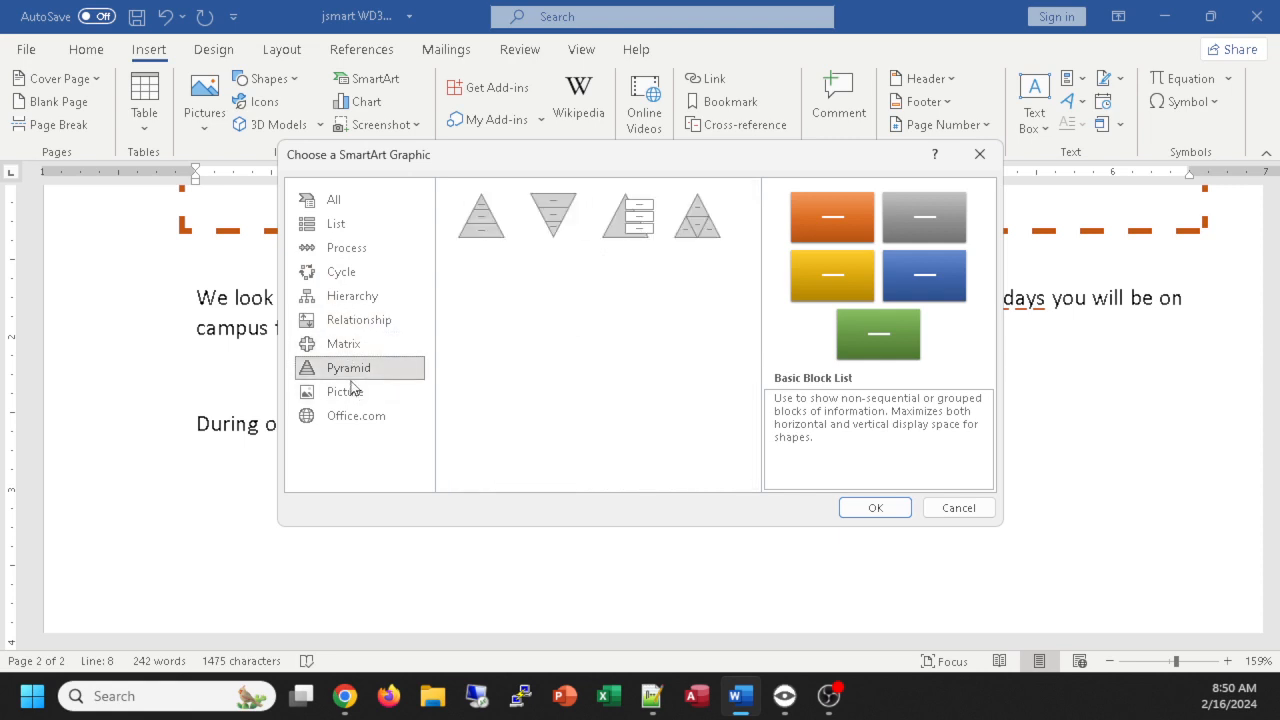
left_click(348, 394)
left_click(360, 417)
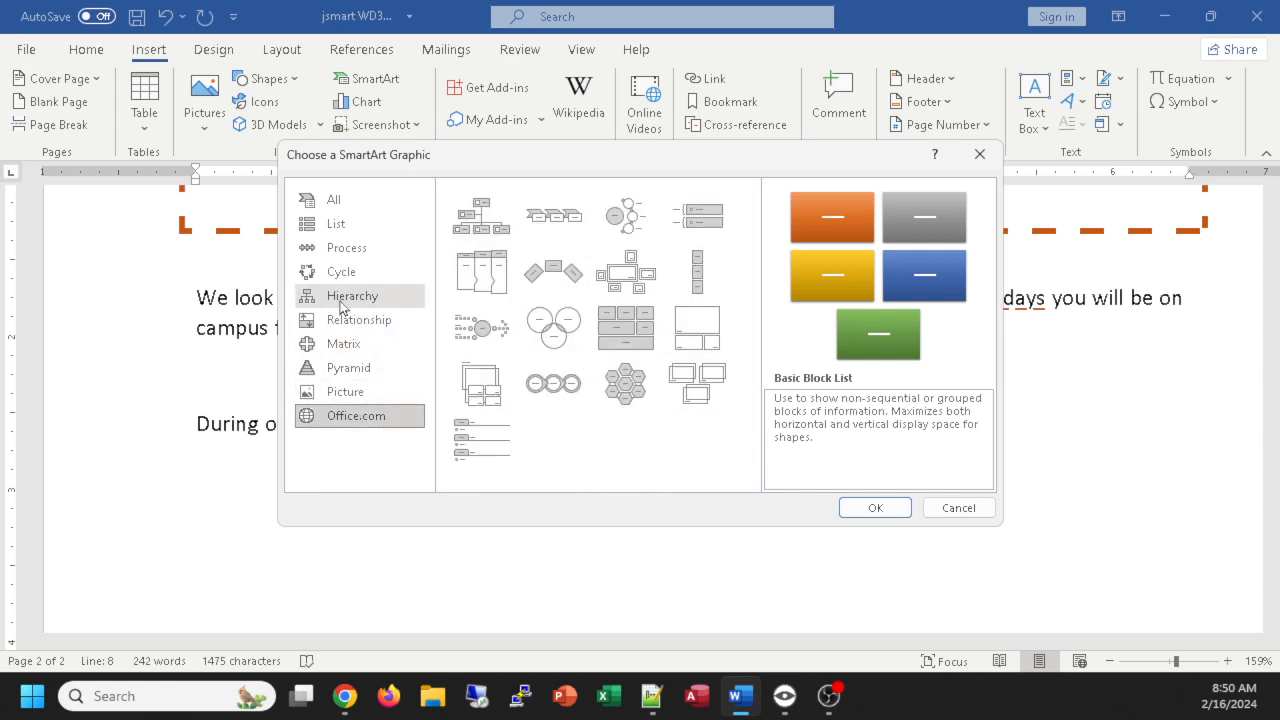
left_click(333, 200)
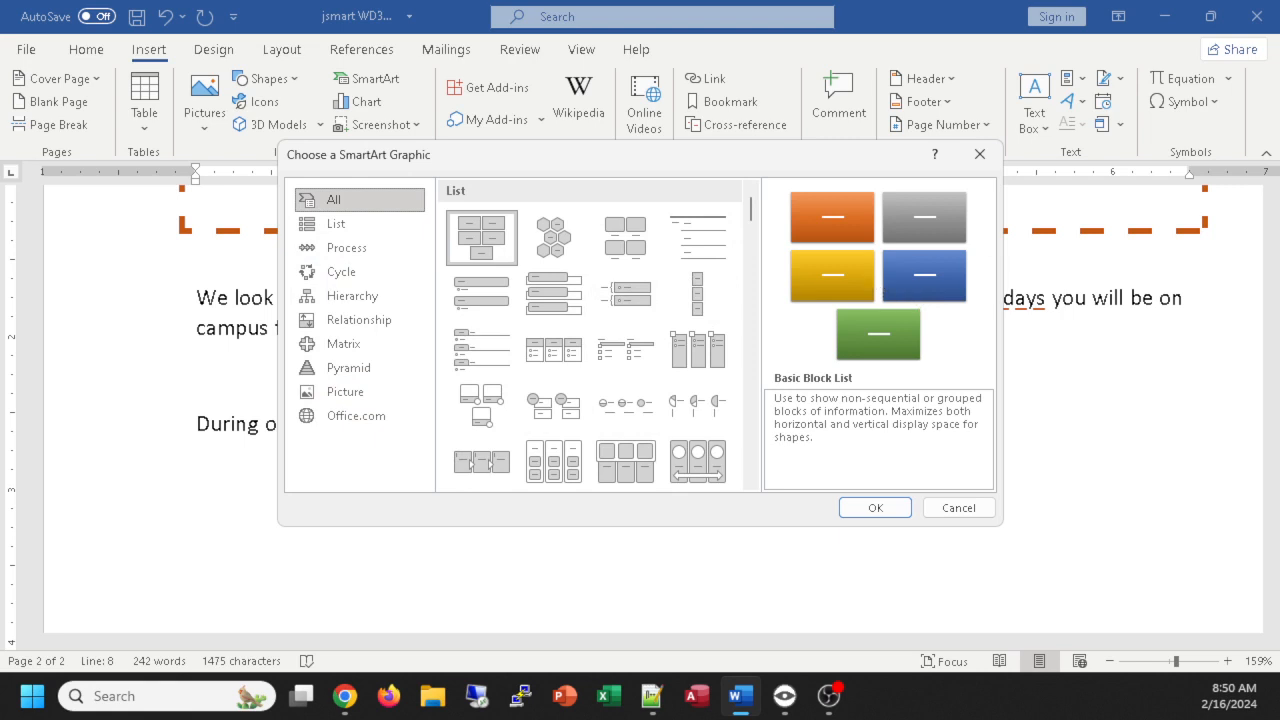
Step: Insert a Grouped List SmartArt graphic from the List category below the sentence ending in "please dress accordingly."
key("alt+Tab")
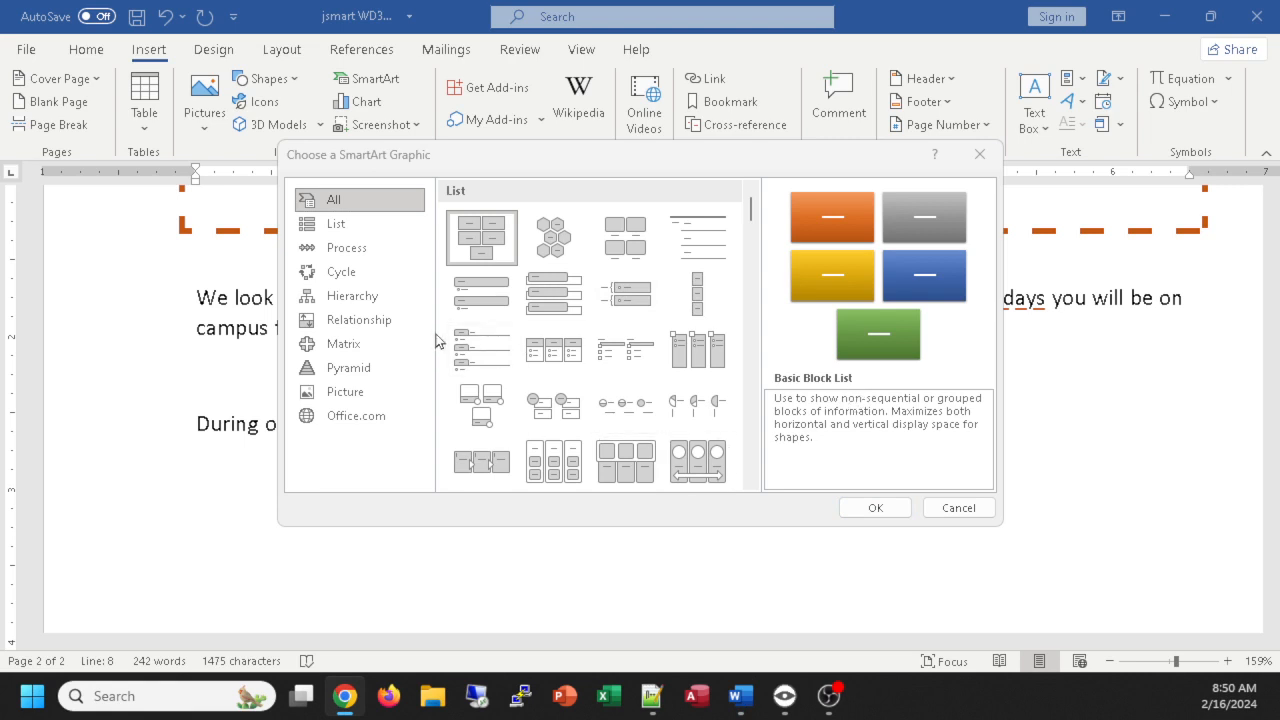
left_click(326, 226)
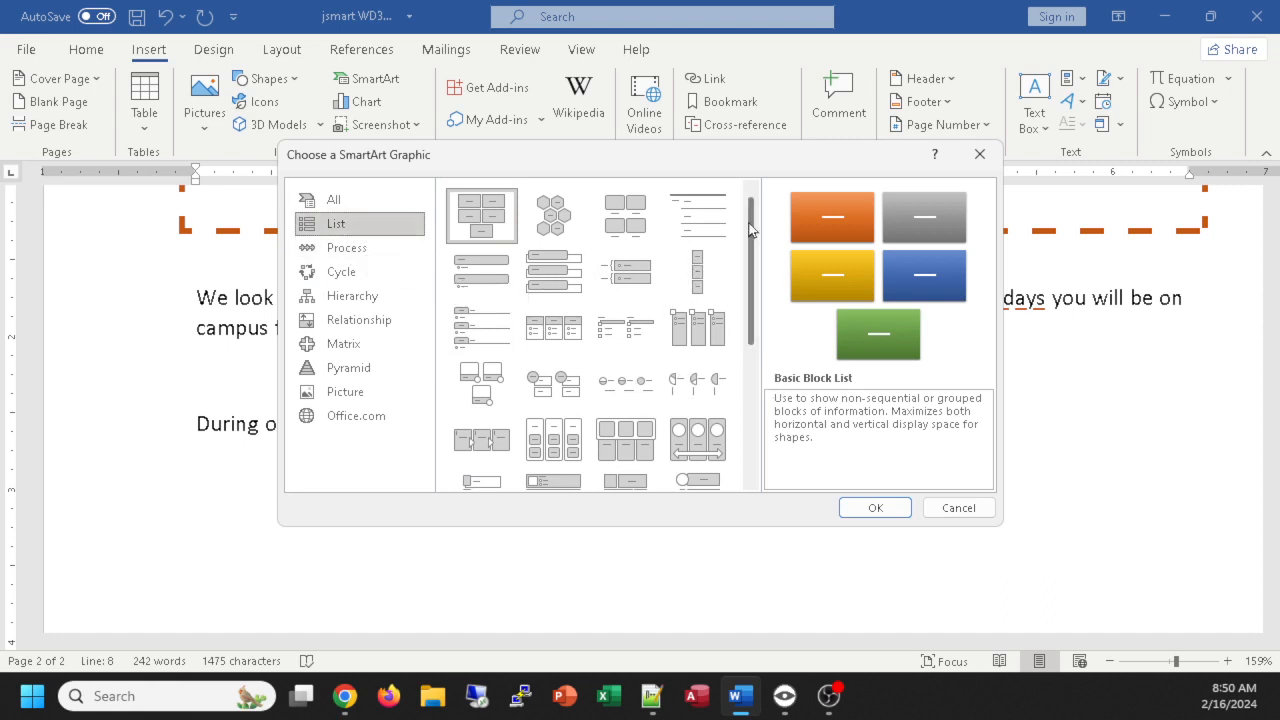
scroll(750, 230, "down", 5)
scroll(755, 228, "up", 5)
scroll(659, 385, "down", 10)
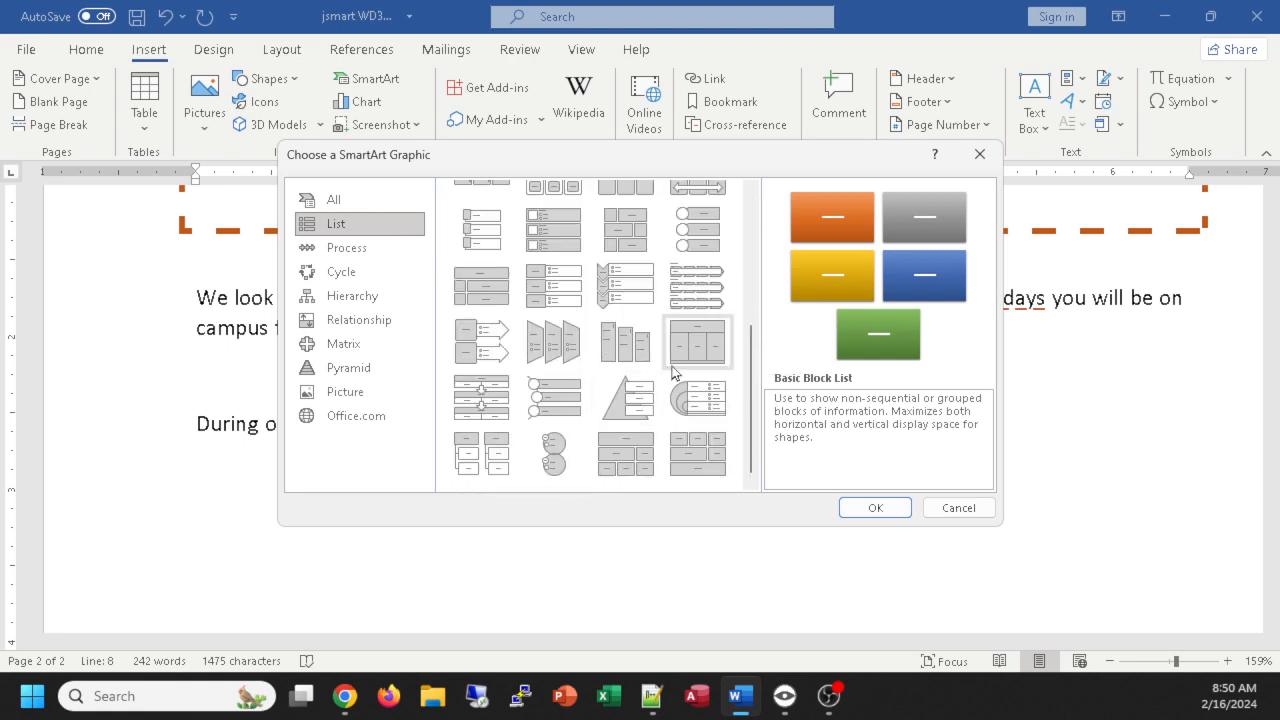
scroll(690, 390, "up", 3)
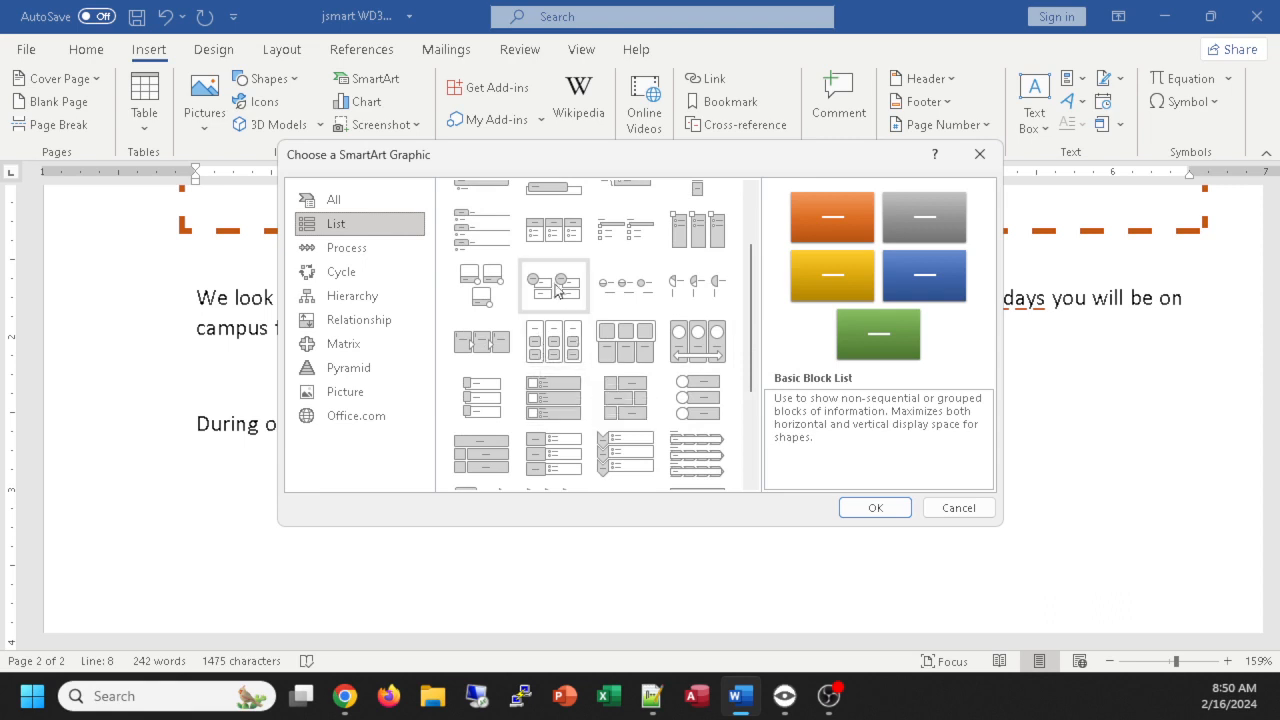
left_click(550, 345)
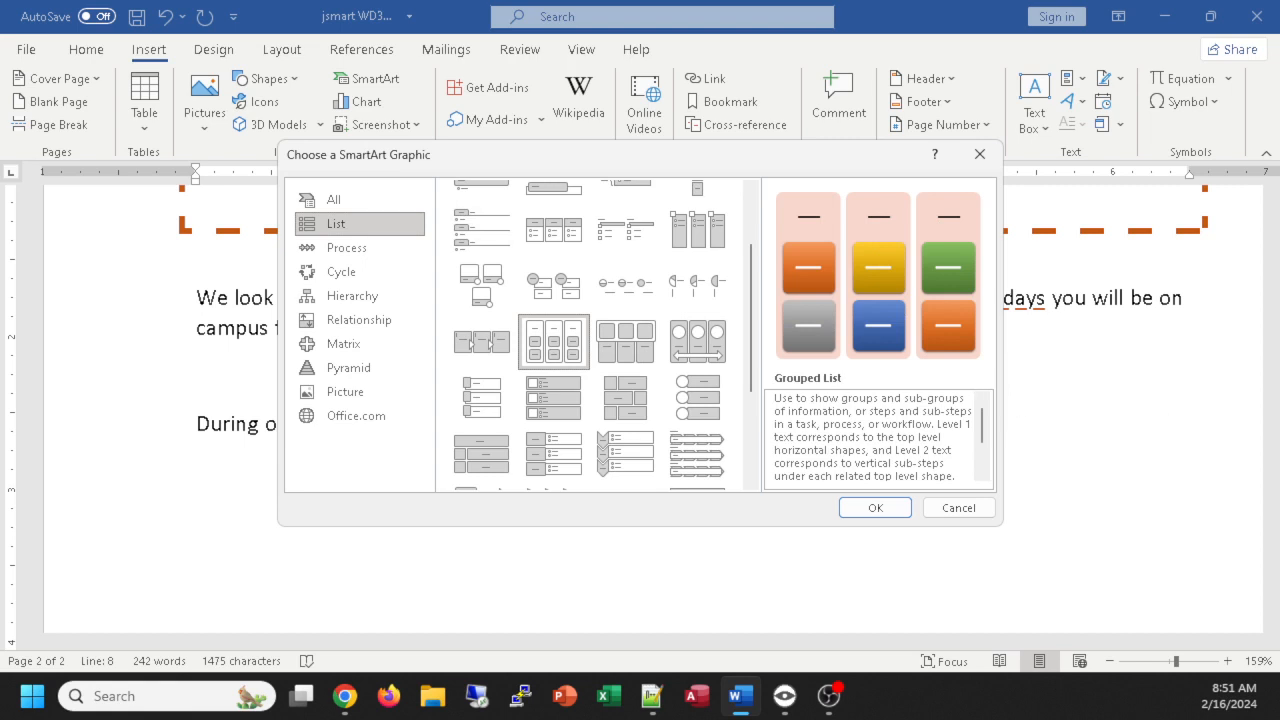
left_click(888, 512)
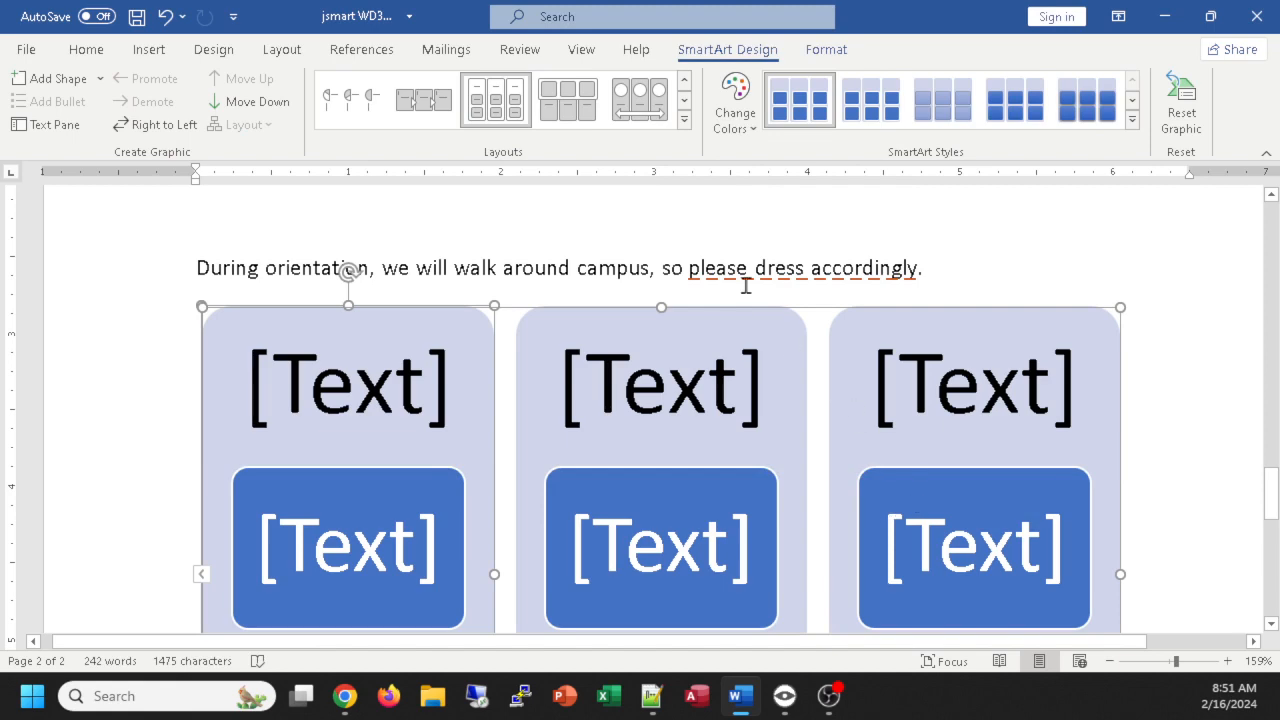
scroll(750, 280, "down", 6, "ctrl")
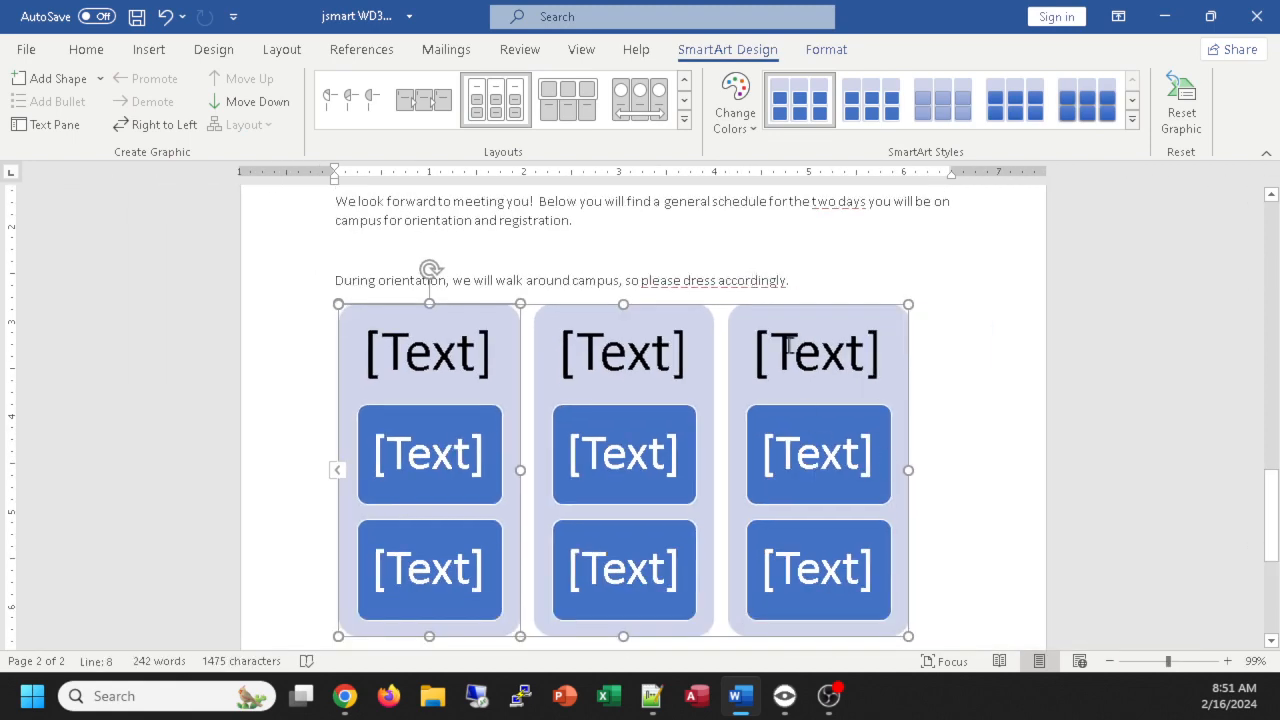
Step: Try deleting the third group of the SmartArt graphic, removing its two sub-shapes before the group shape itself
left_click(422, 360)
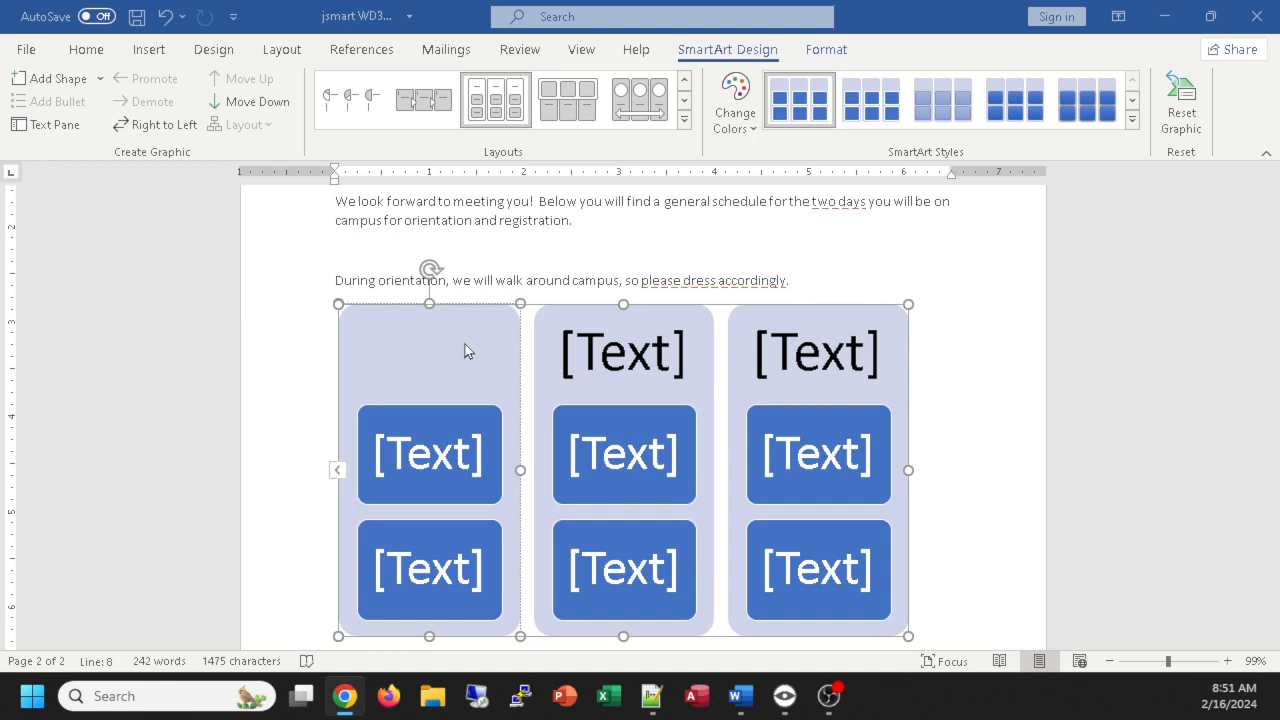
left_click(858, 418)
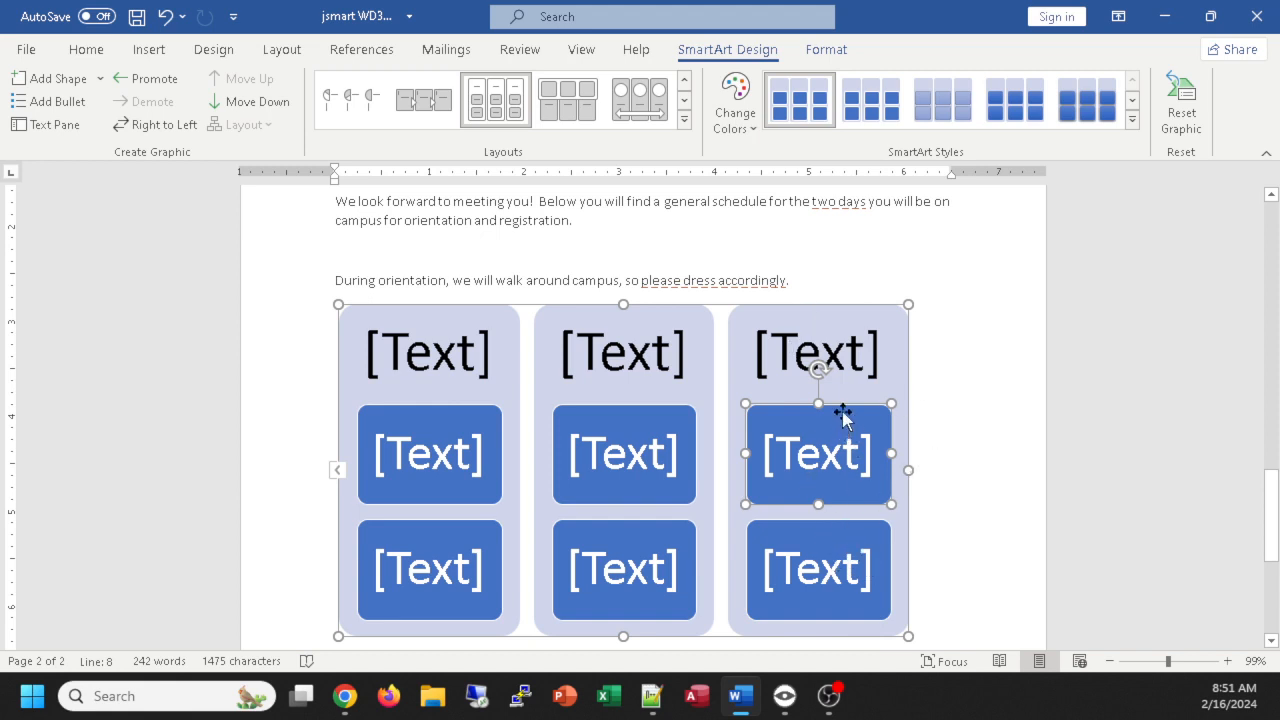
key("ctrl+z")
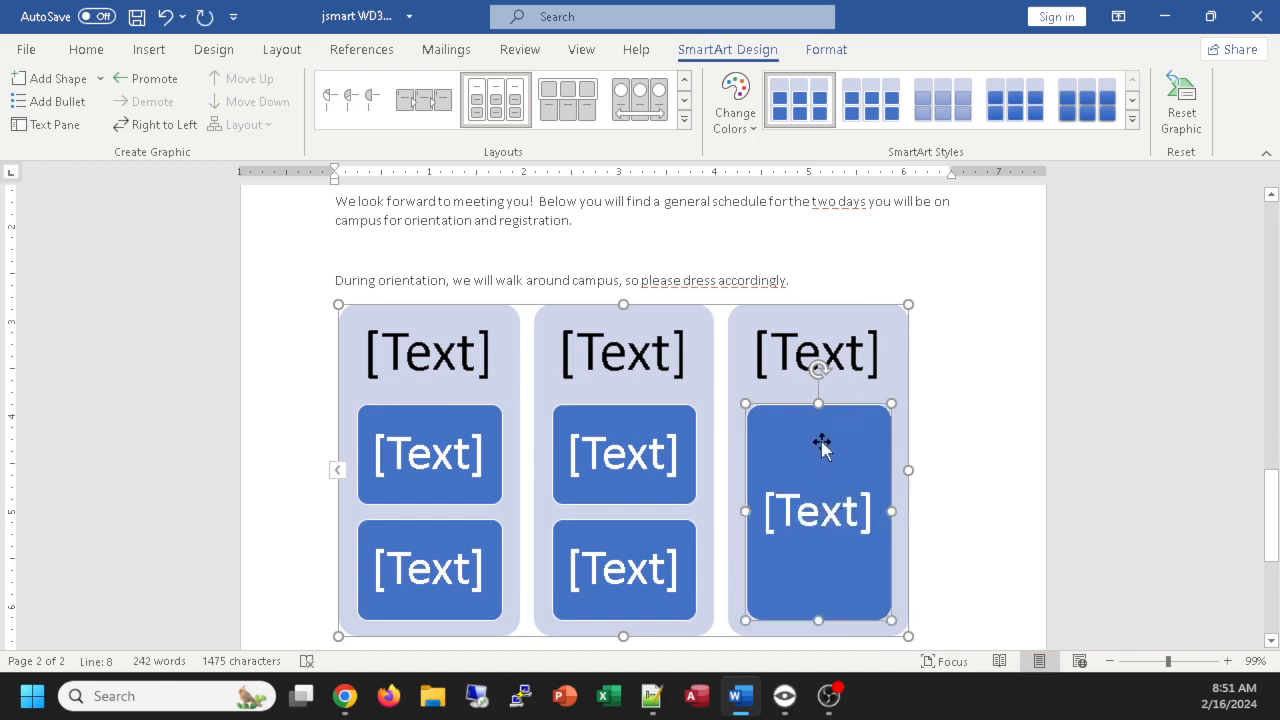
key("Delete")
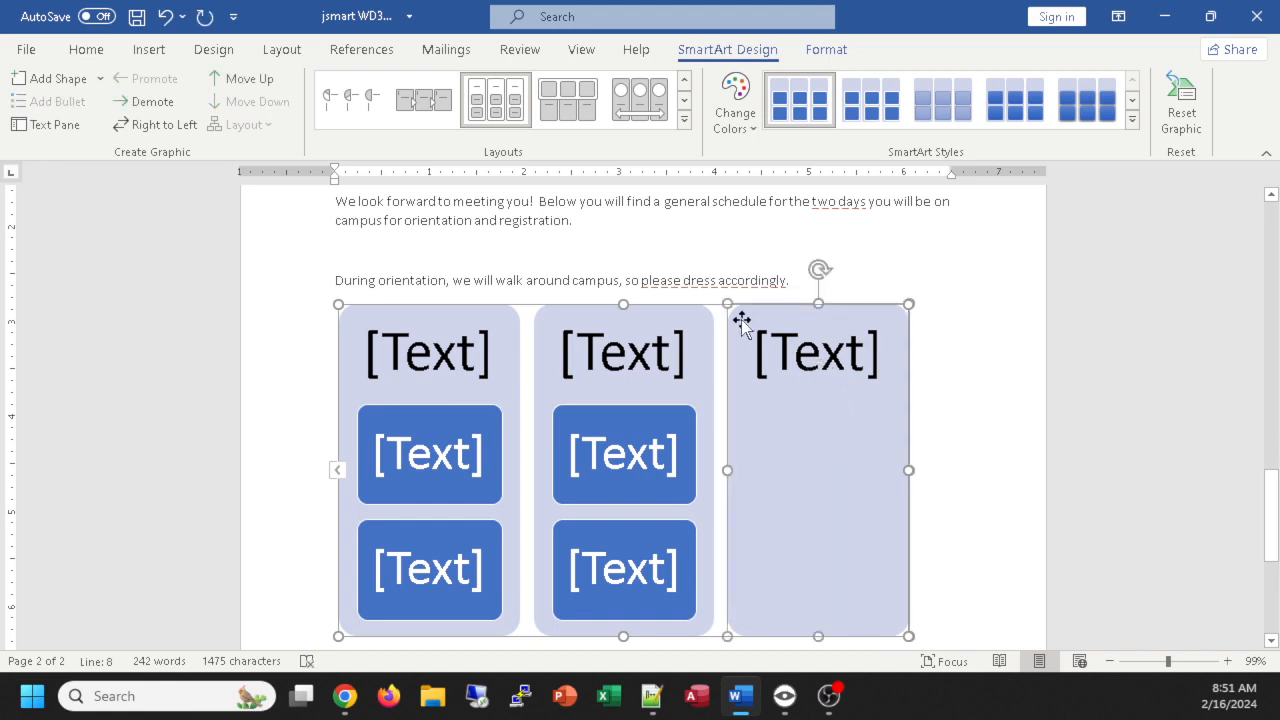
key("Delete")
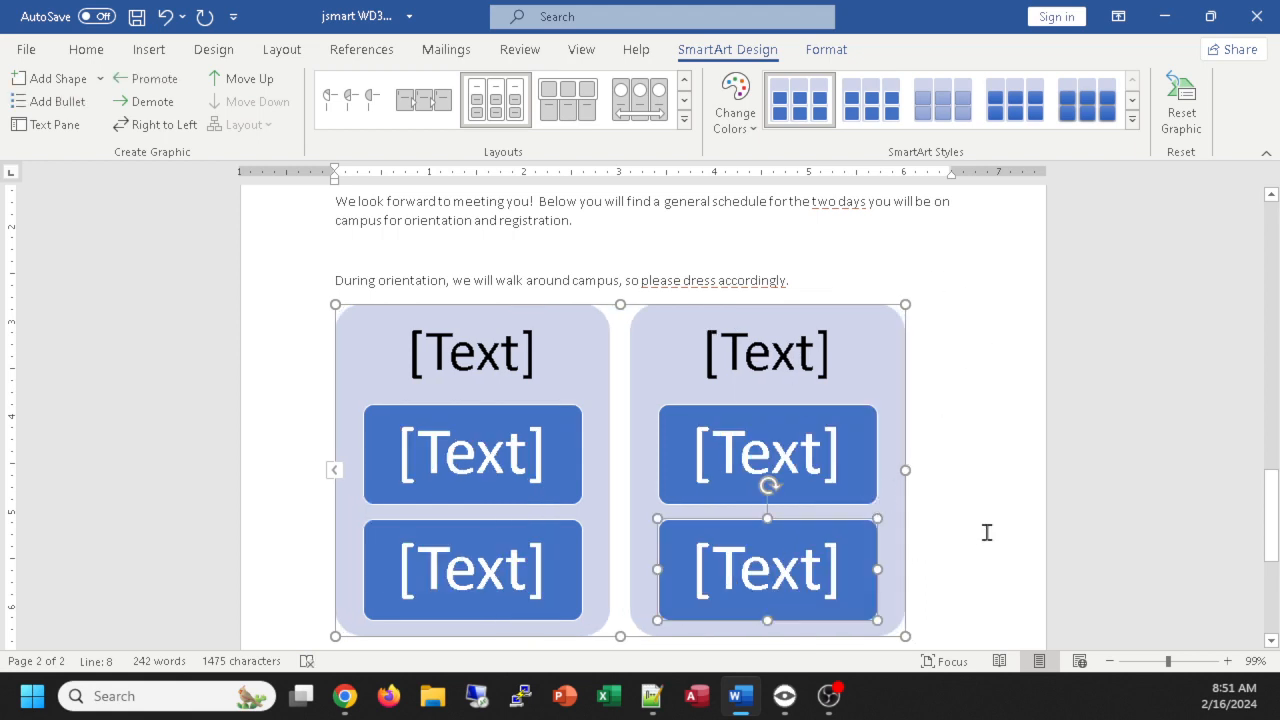
Step: Undo the third group's deletions and the insertion of the SmartArt graphic
key("ctrl+z")
key("ctrl+z")
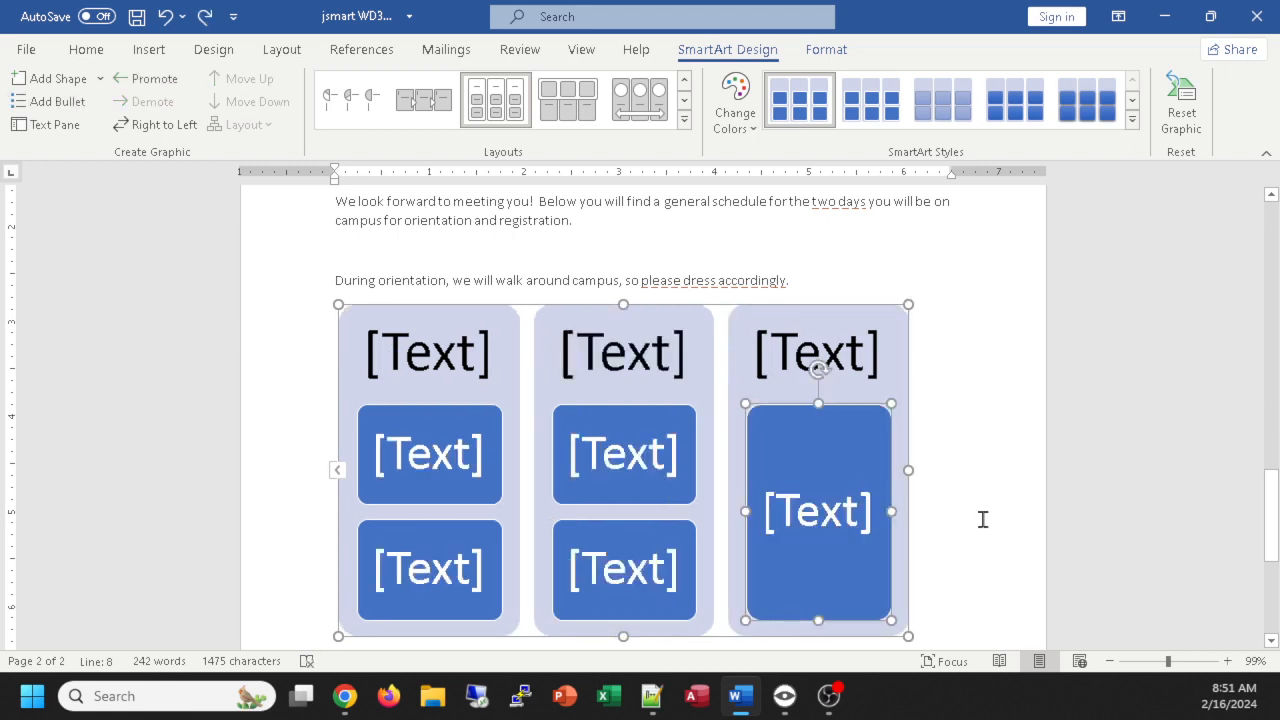
key("ctrl+z")
key("ctrl+z")
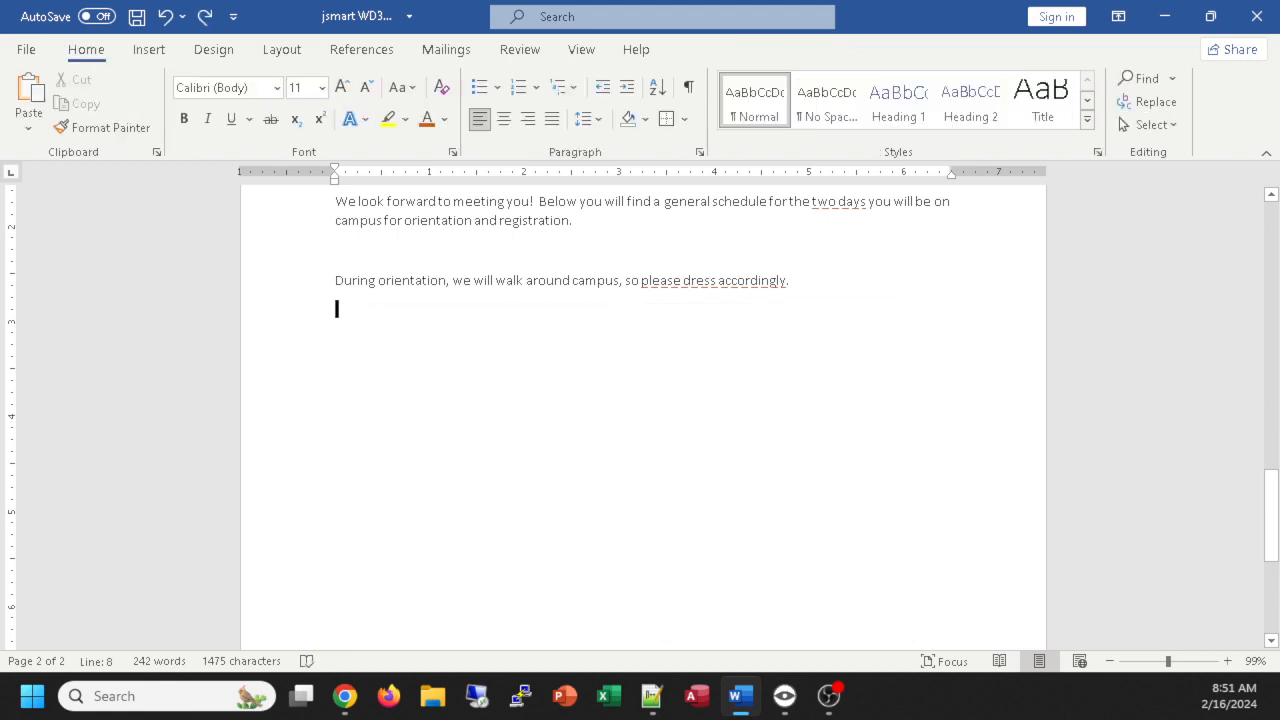
Step: Insert the Grouped List SmartArt graphic again in the empty paragraph below the orientation sentence
left_click(152, 54)
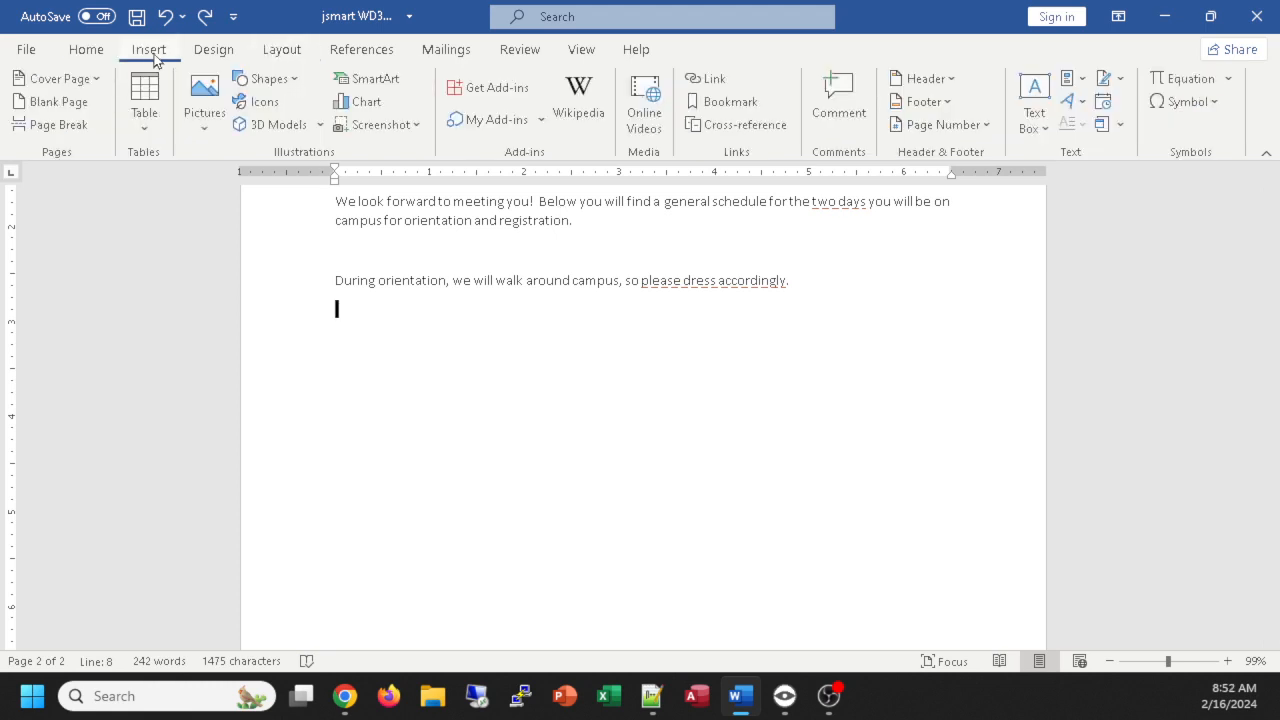
left_click(372, 82)
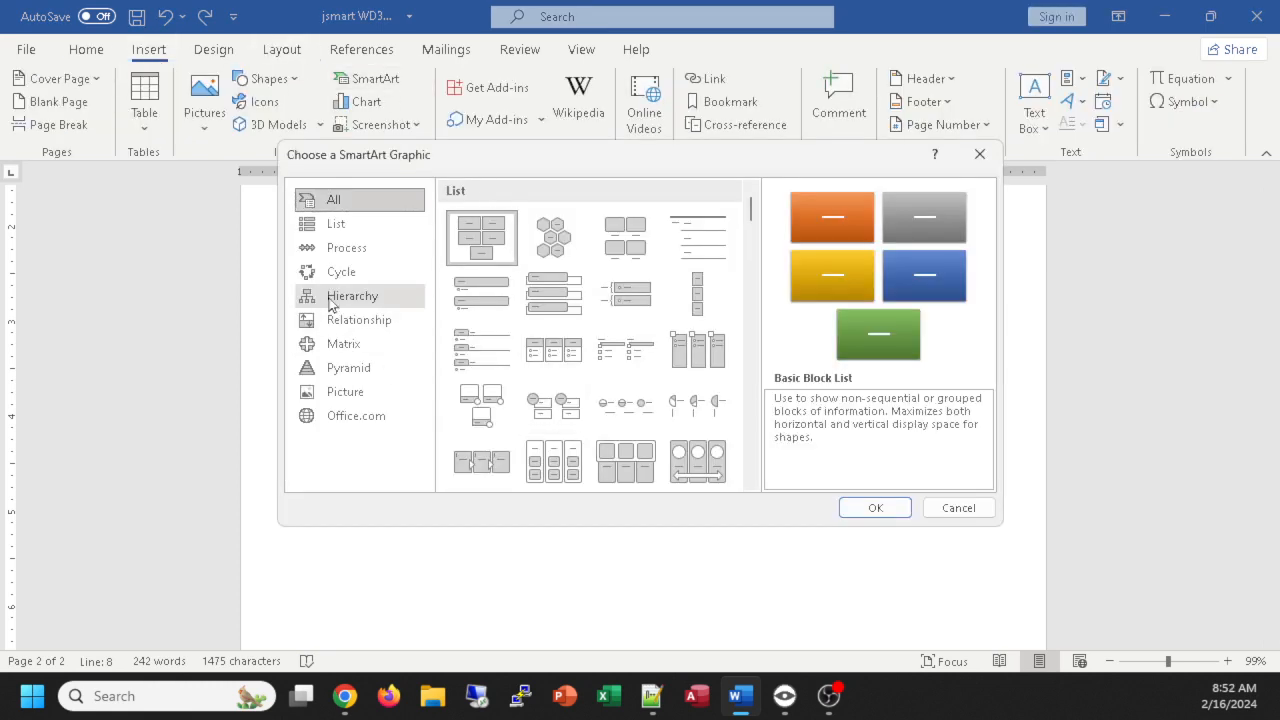
left_click(336, 223)
left_click(549, 432)
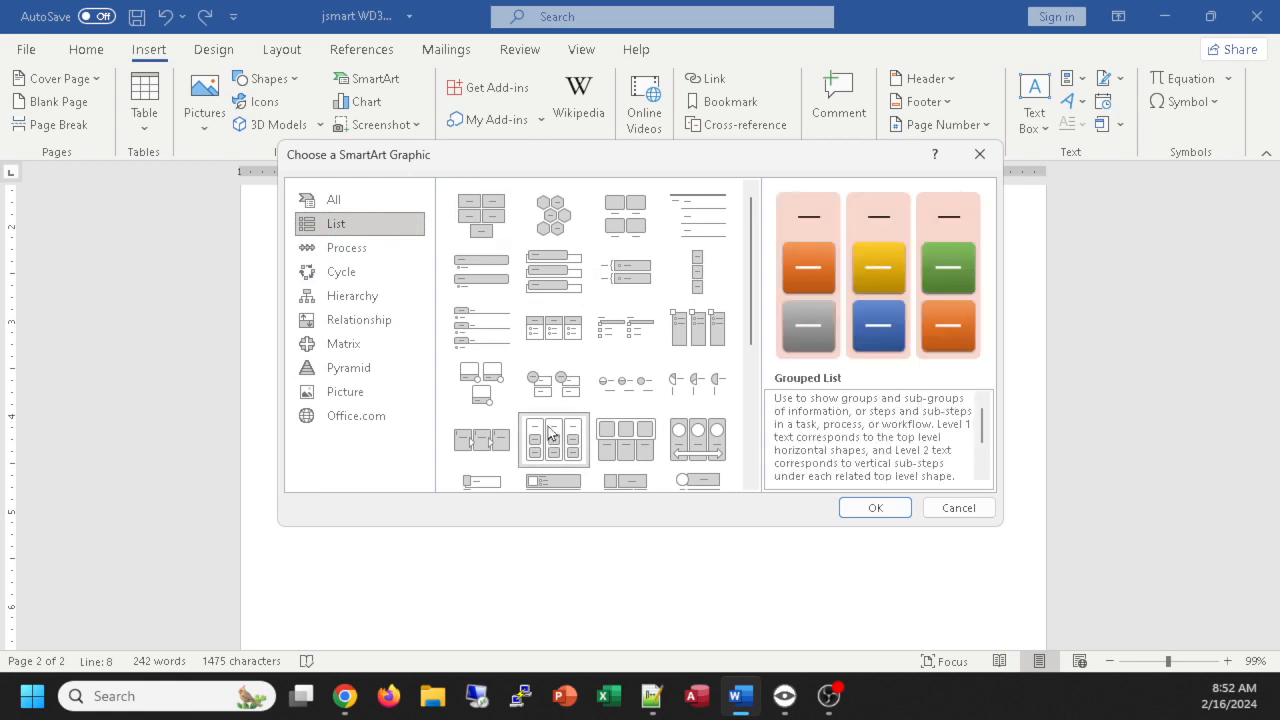
left_click(868, 508)
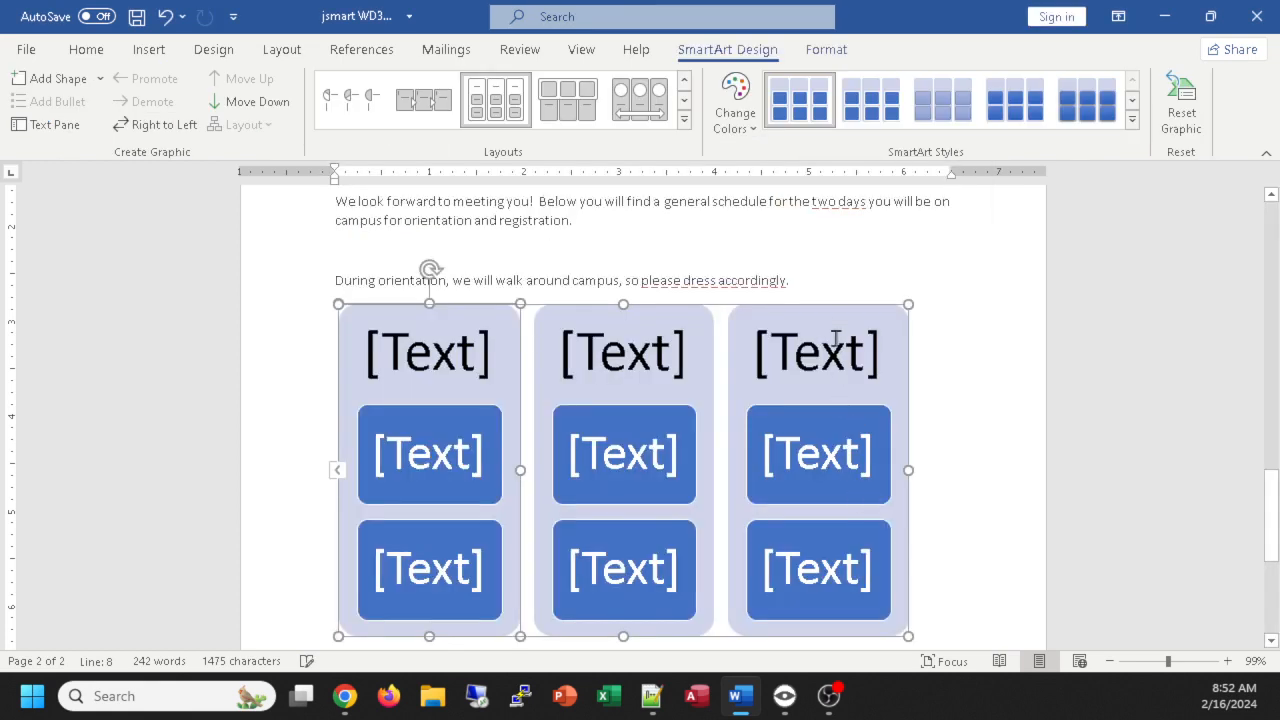
Step: Delete the third group of the Grouped List, including its two sub-shapes, leaving two groups
left_click(832, 435)
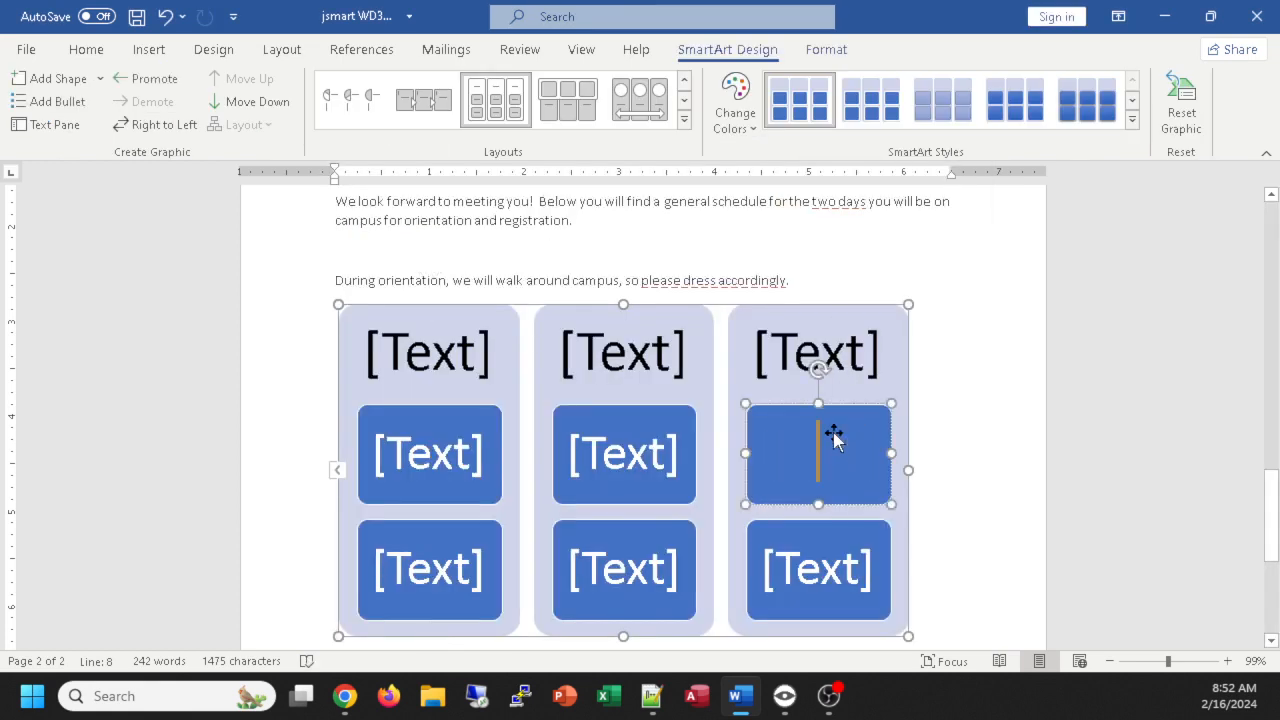
left_click(870, 555)
left_click(873, 463)
left_click(888, 448)
key("Delete")
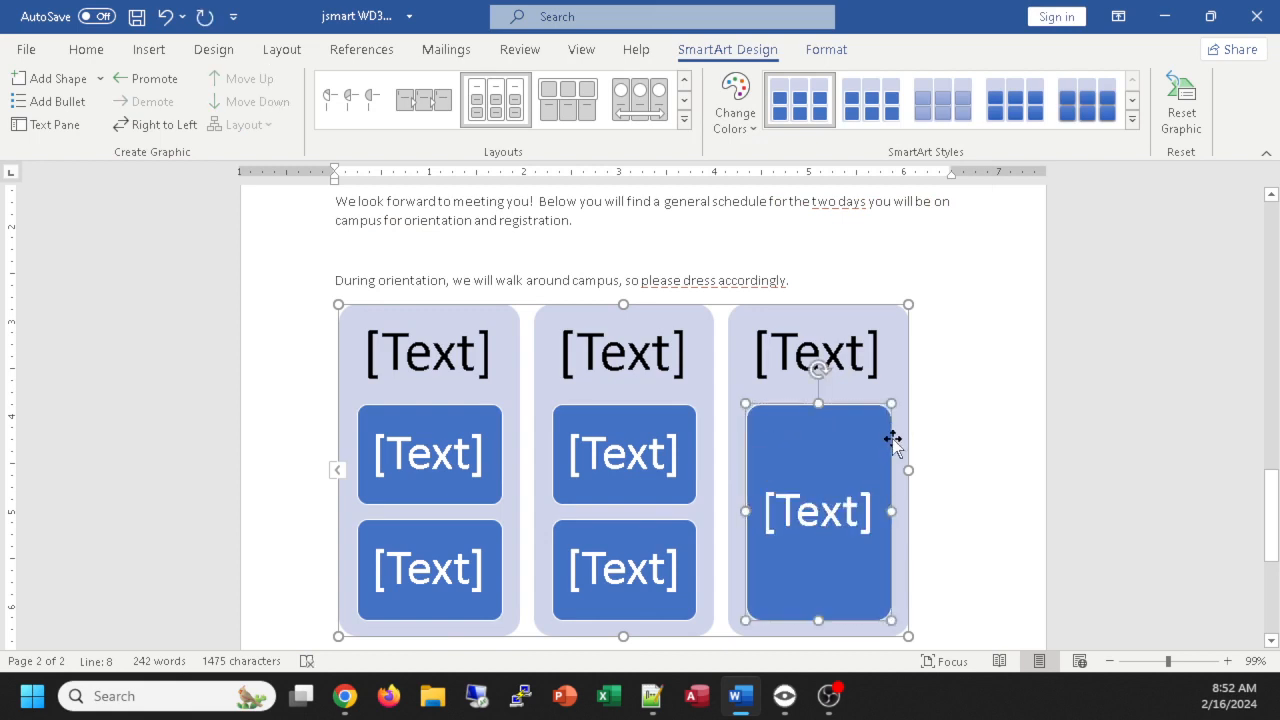
key("Delete")
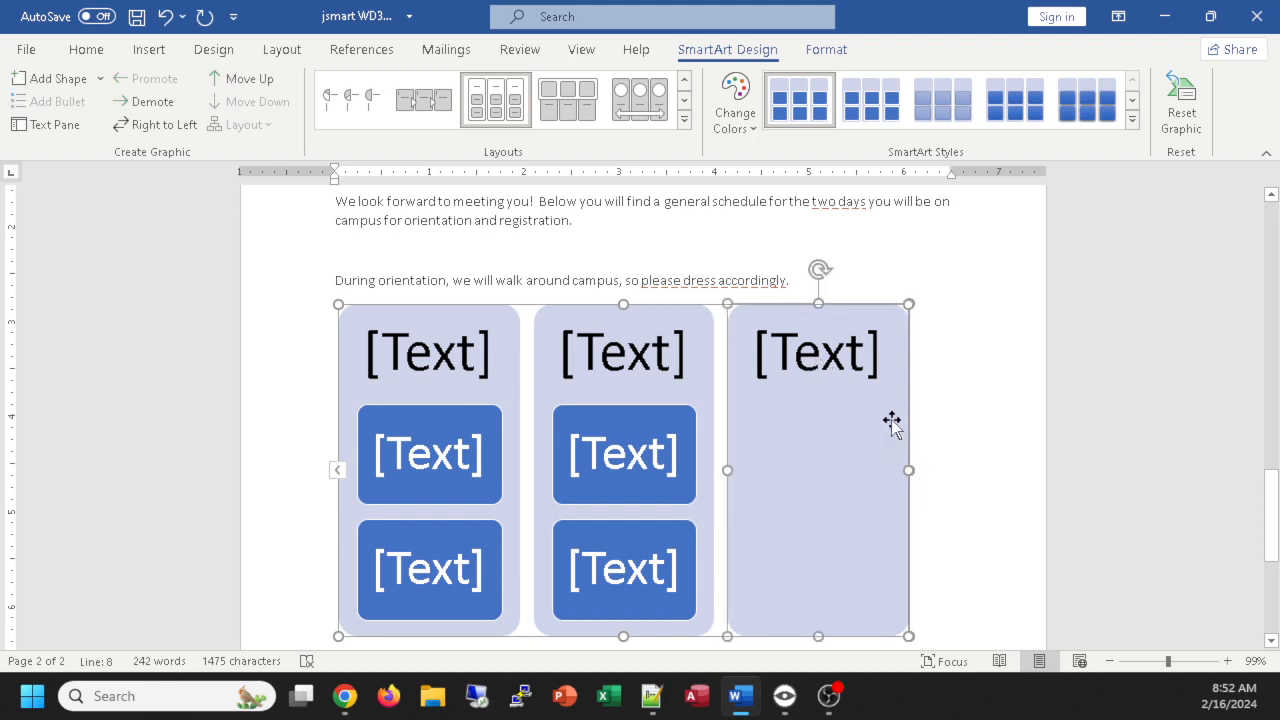
key("Delete")
scroll(894, 423, "down", 2)
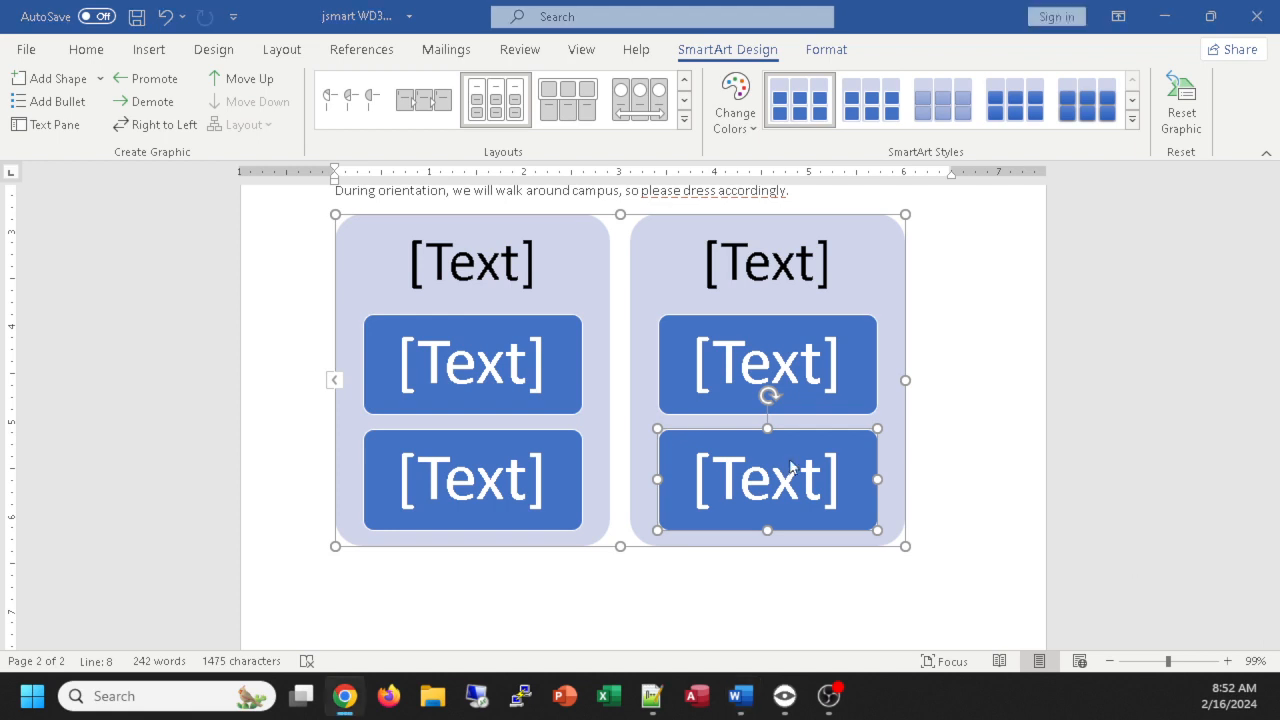
Step: Enter "Day 1" as the first group's heading and start editing the upper box beneath it
left_click(470, 262)
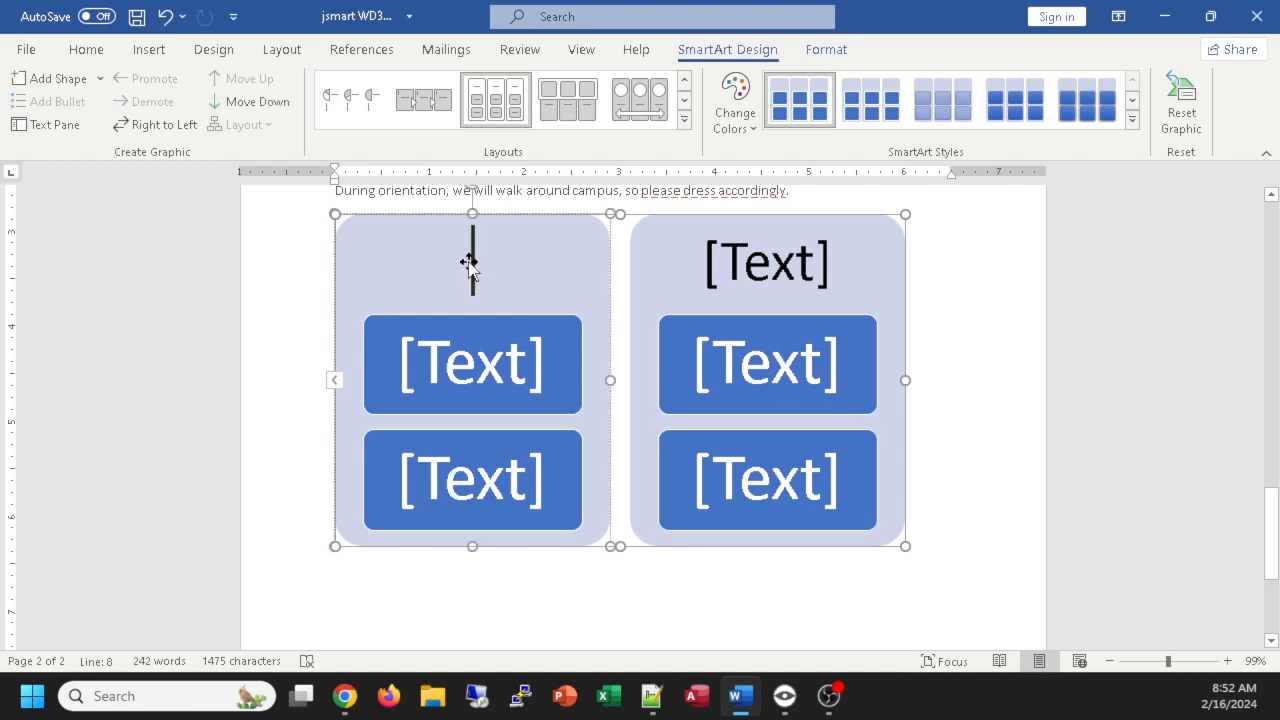
type("Day 1")
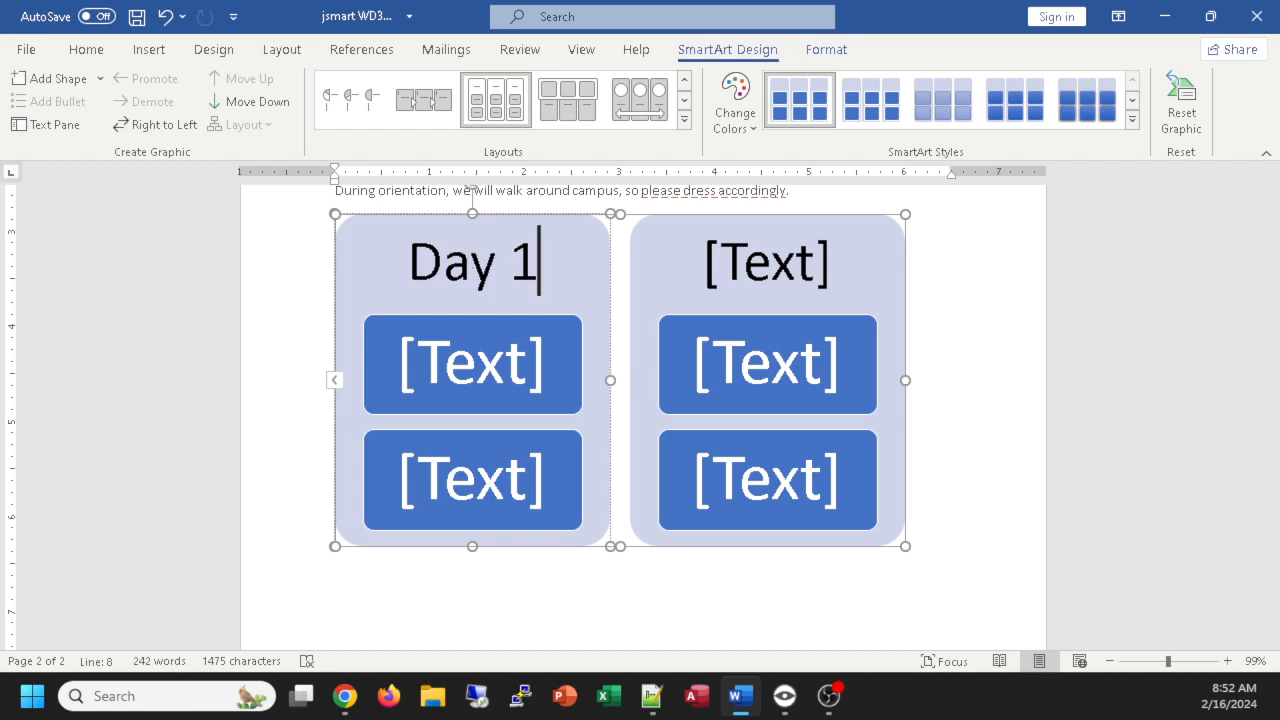
key("alt+Tab")
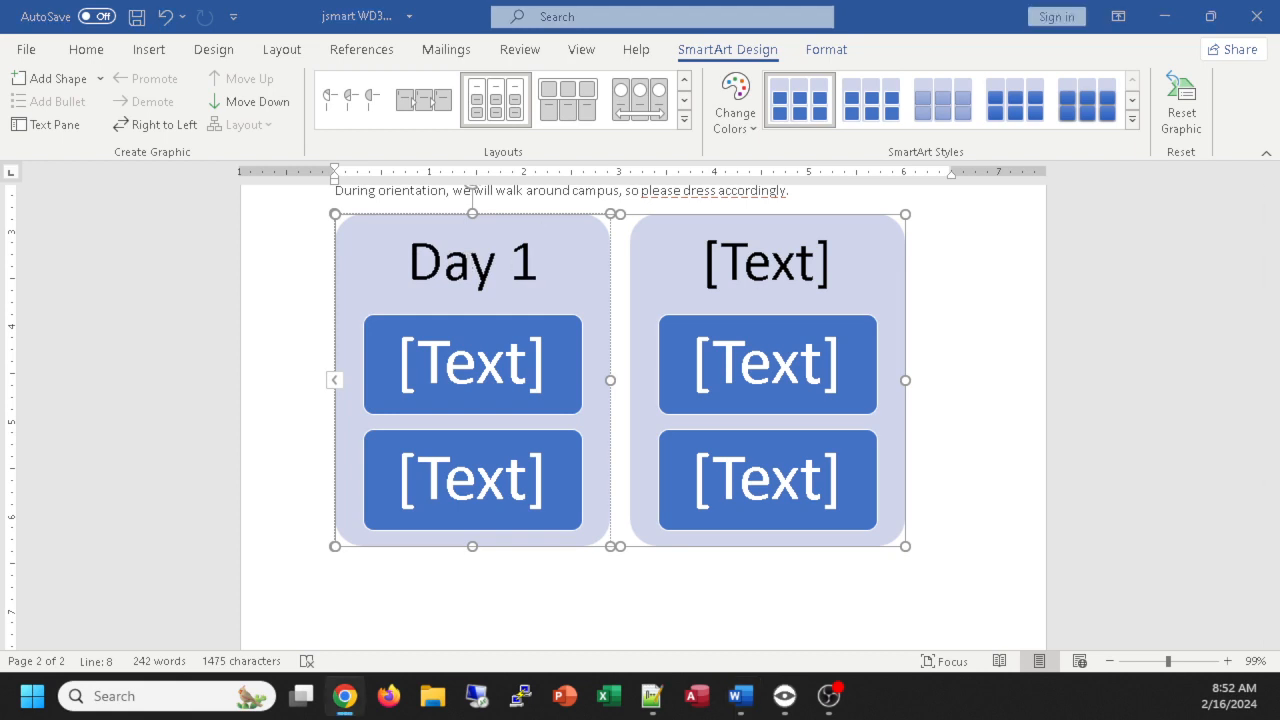
left_click(480, 358)
left_click(472, 364)
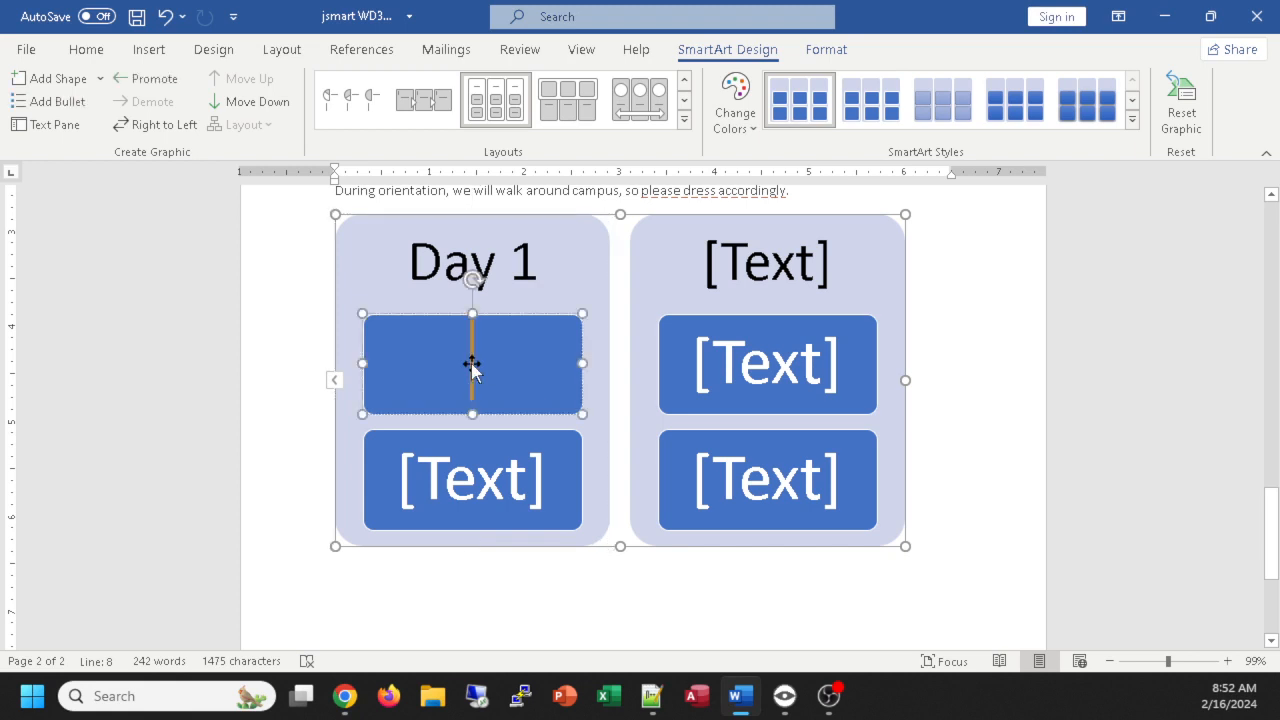
Step: Fill the first box under Day 1 in the SmartArt with "Check-in (9:00-10:00)"
type("Check-")
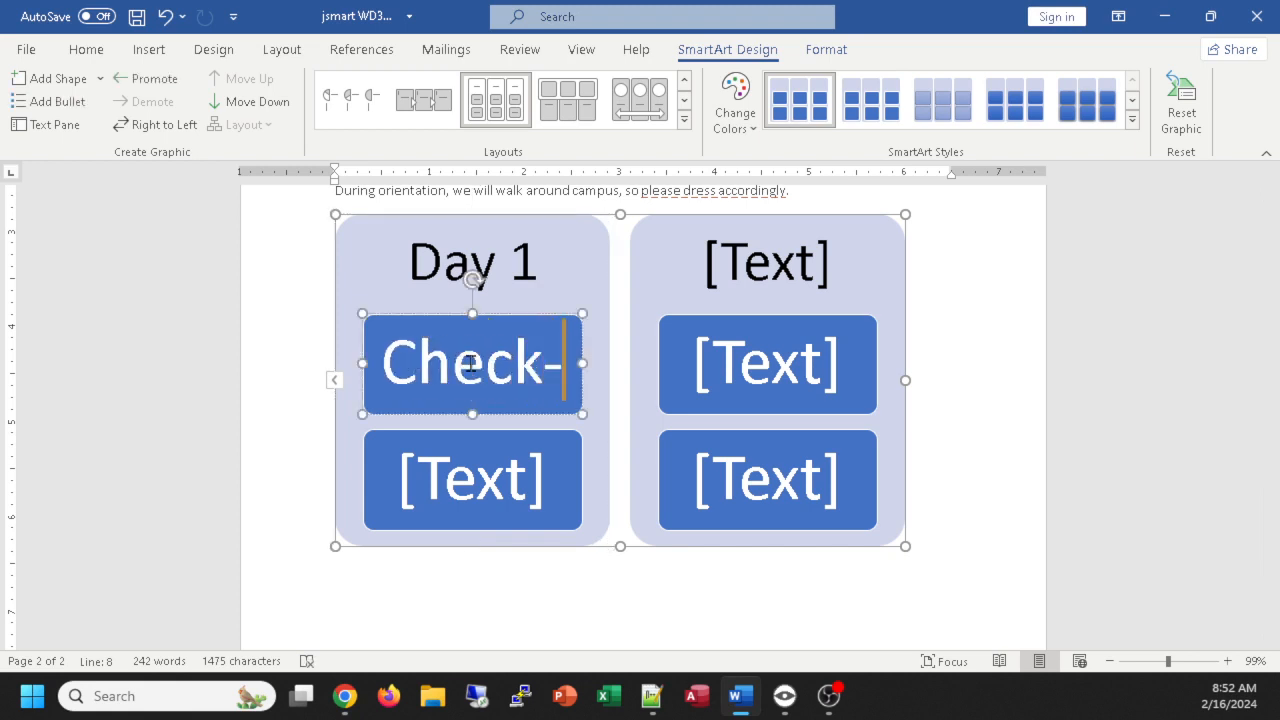
type("in ")
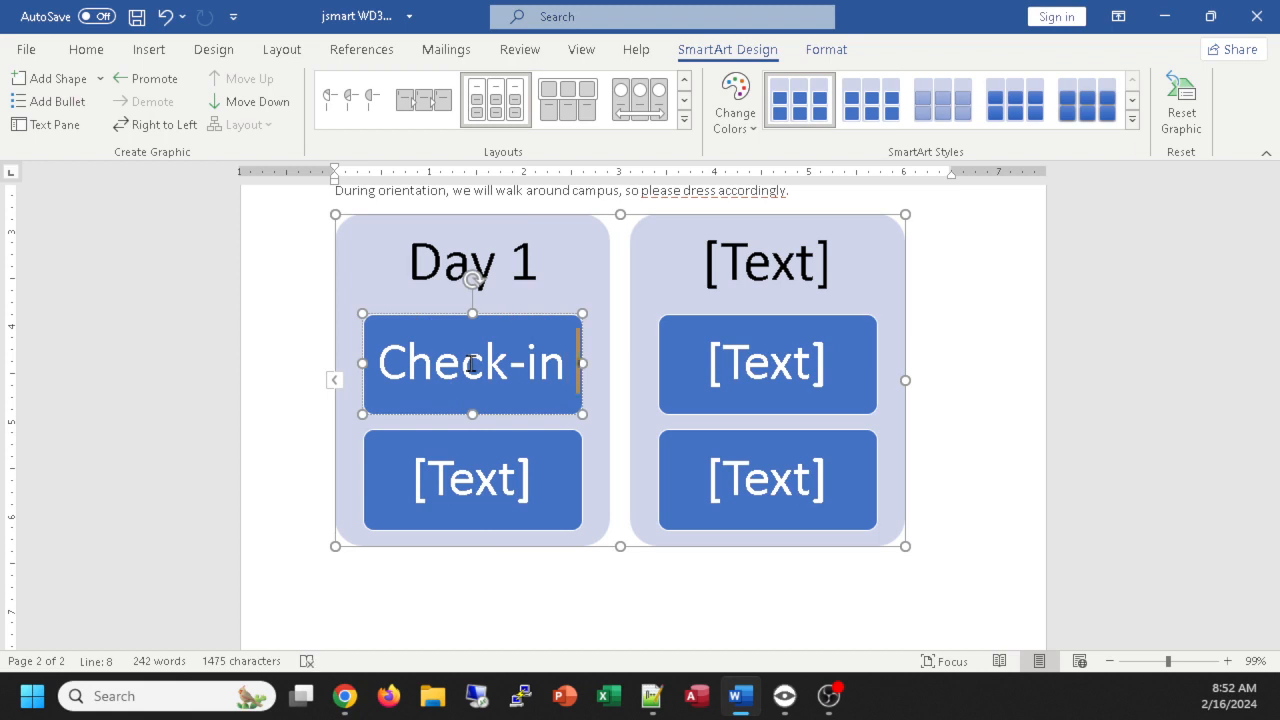
type("(9:0")
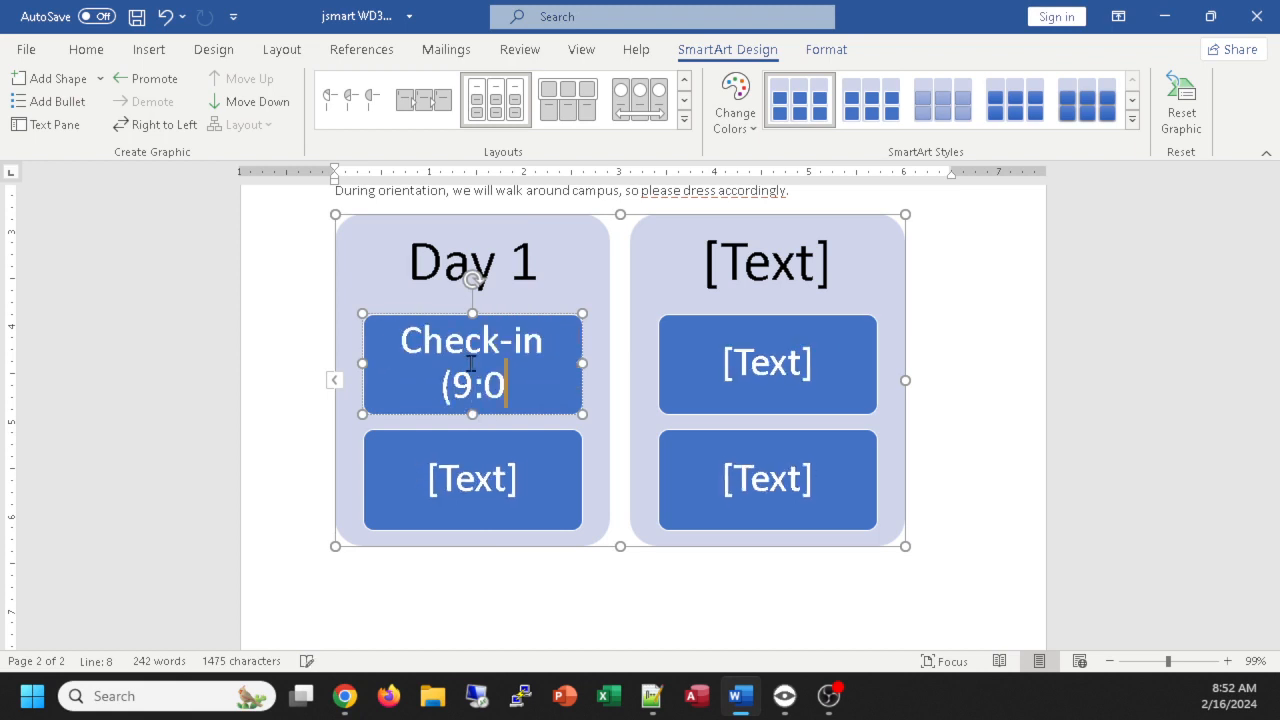
type("0-10:00")
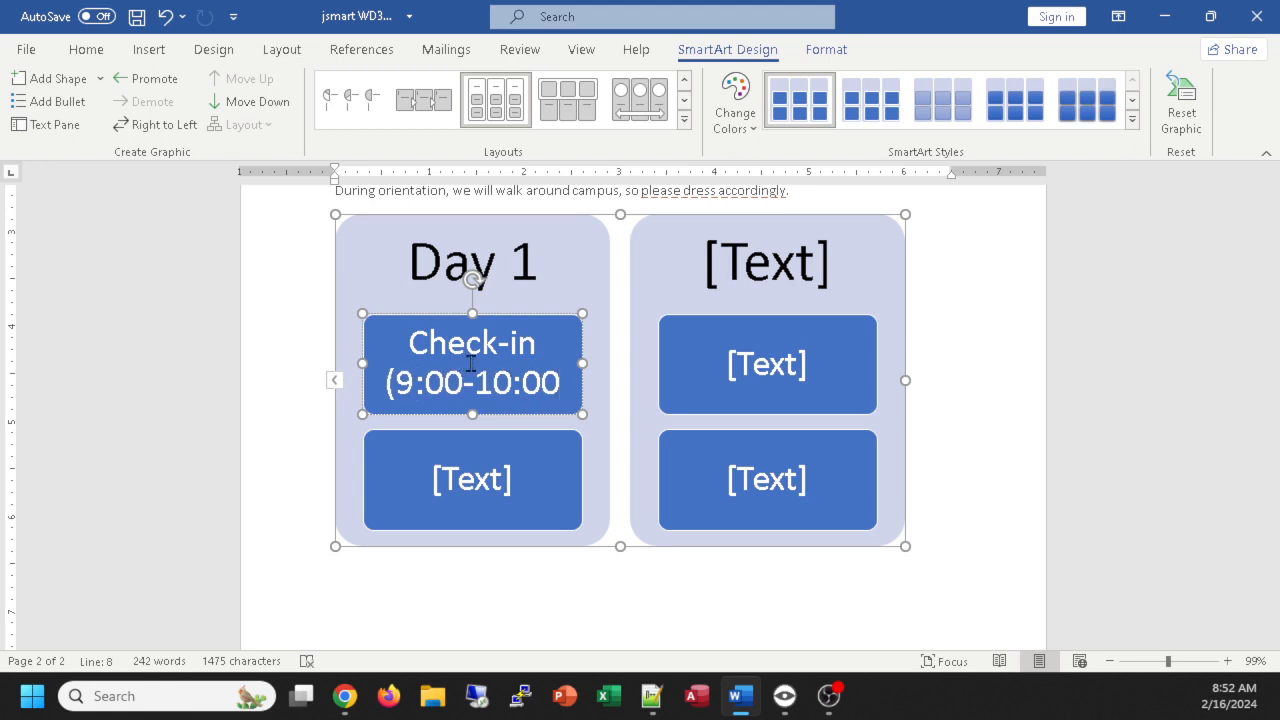
type(")")
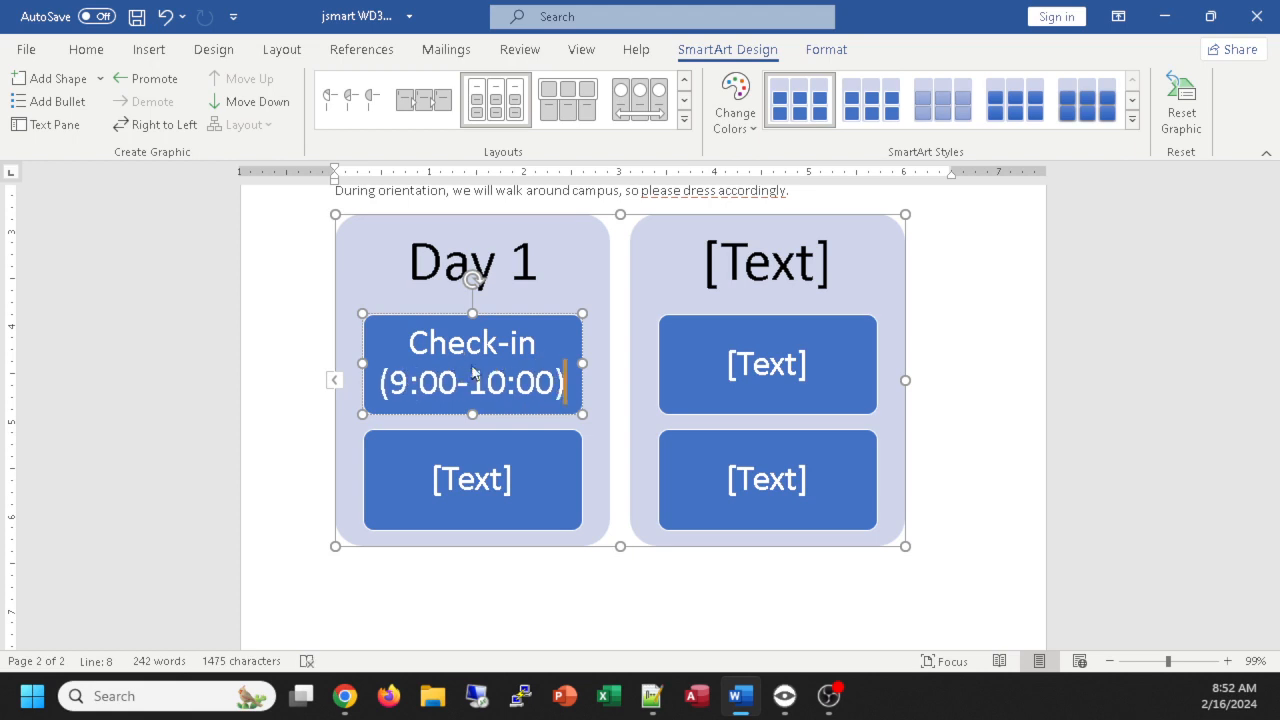
Step: Fill the second box under Day 1 with "Welcome and general info session (10:15-11:45)"
left_click(469, 479)
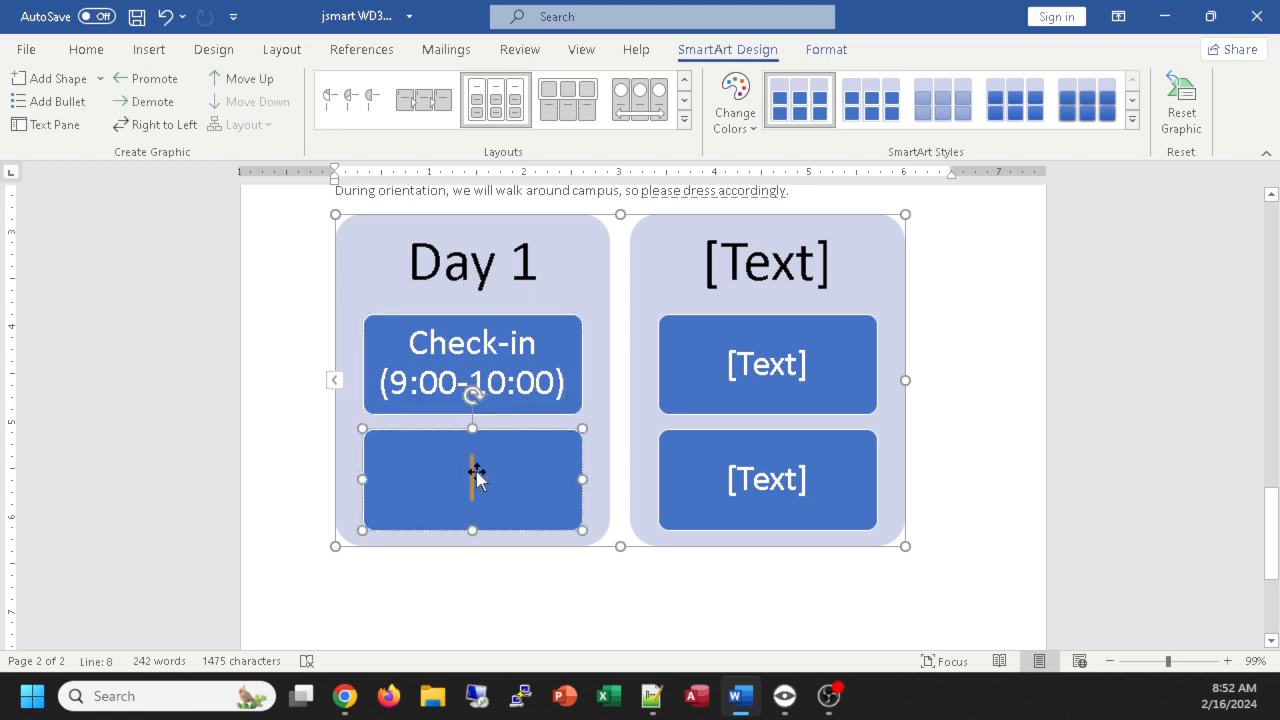
type("Welcome ")
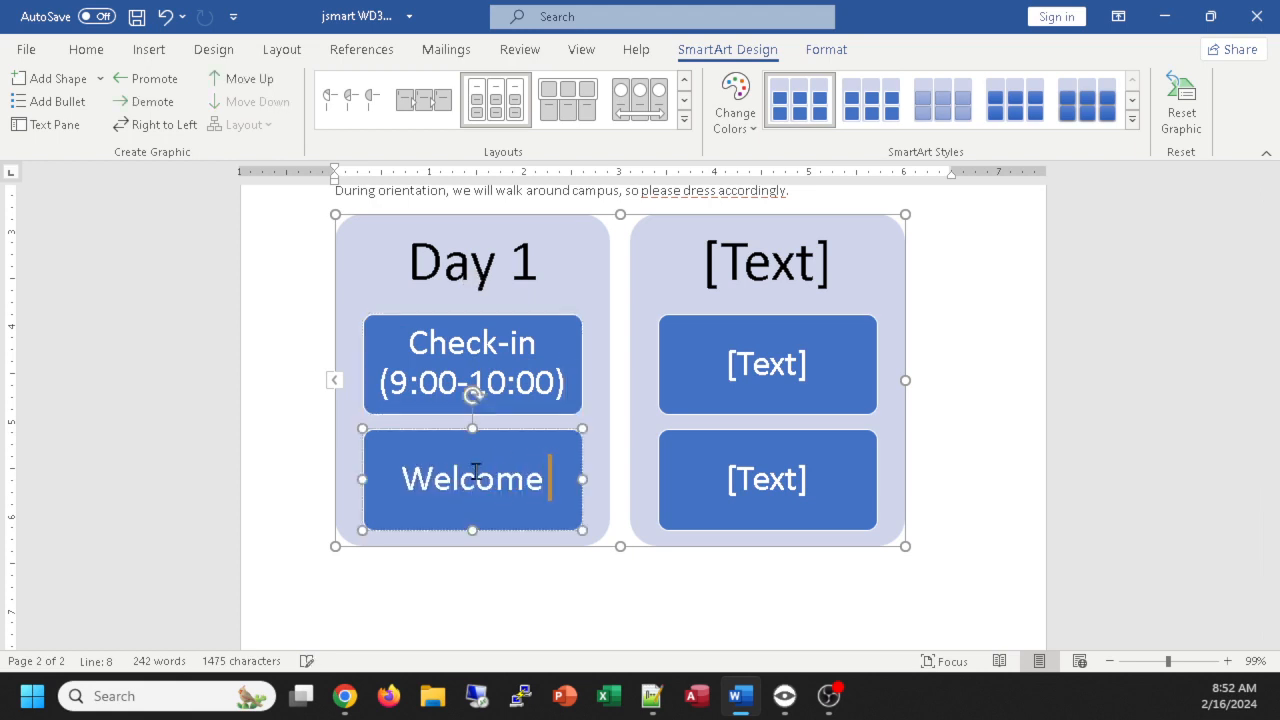
type("and general ")
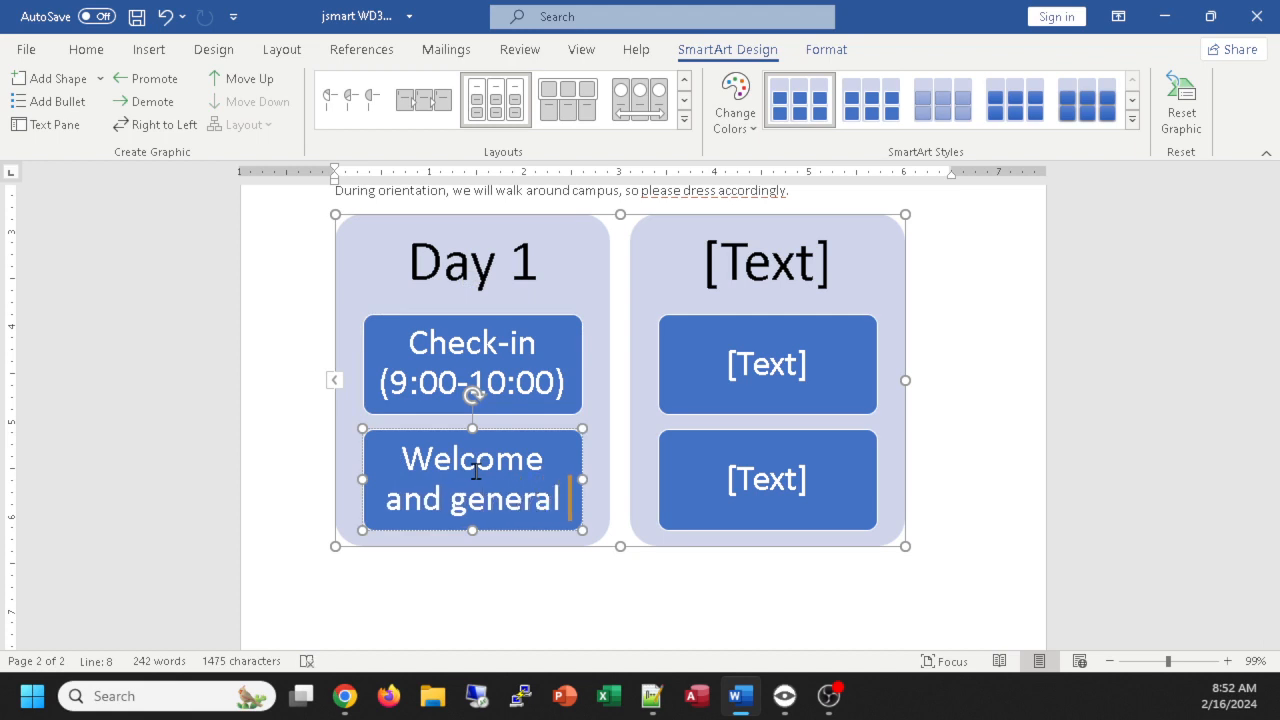
type("info sessio")
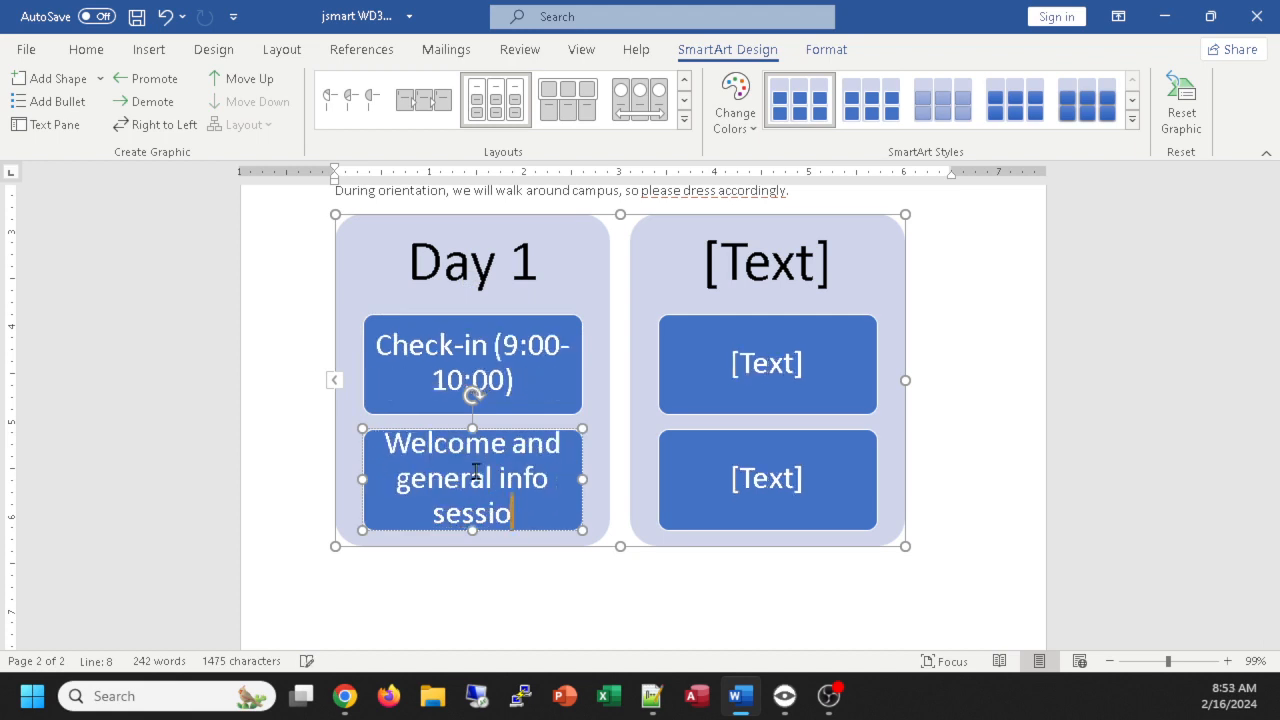
type("n")
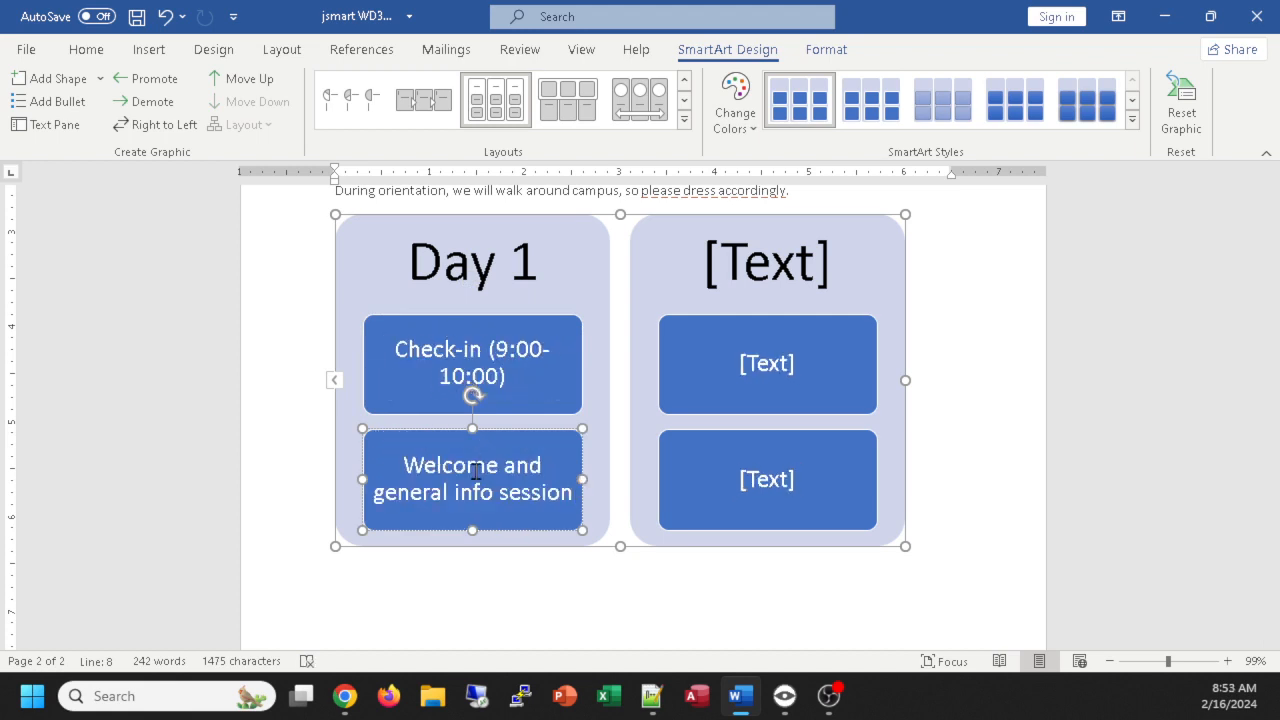
type(" (10:")
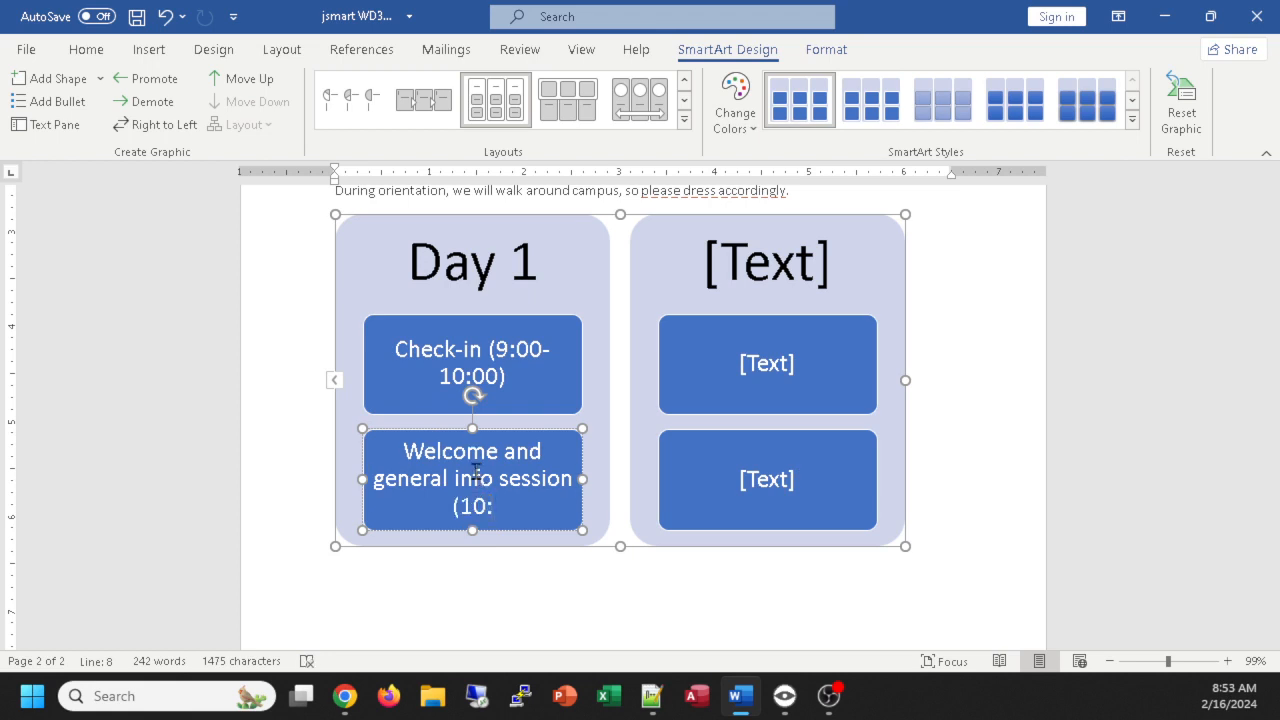
type("15-11:45")
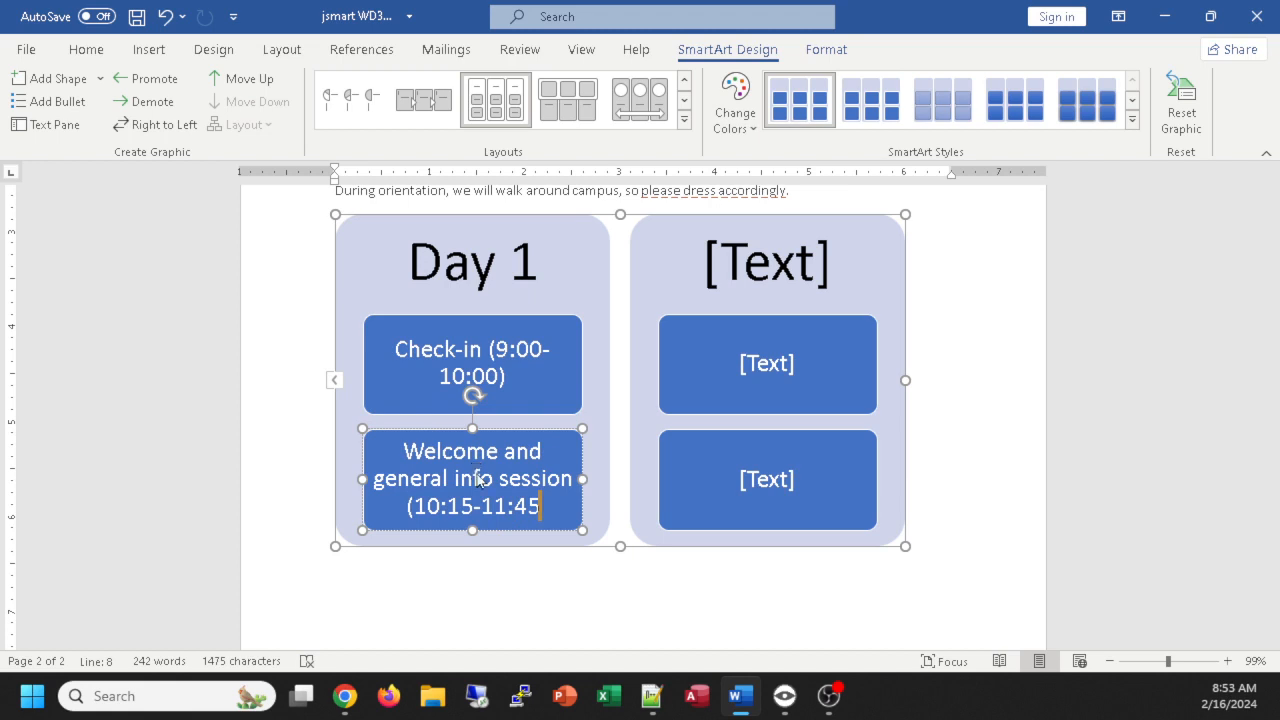
type(")")
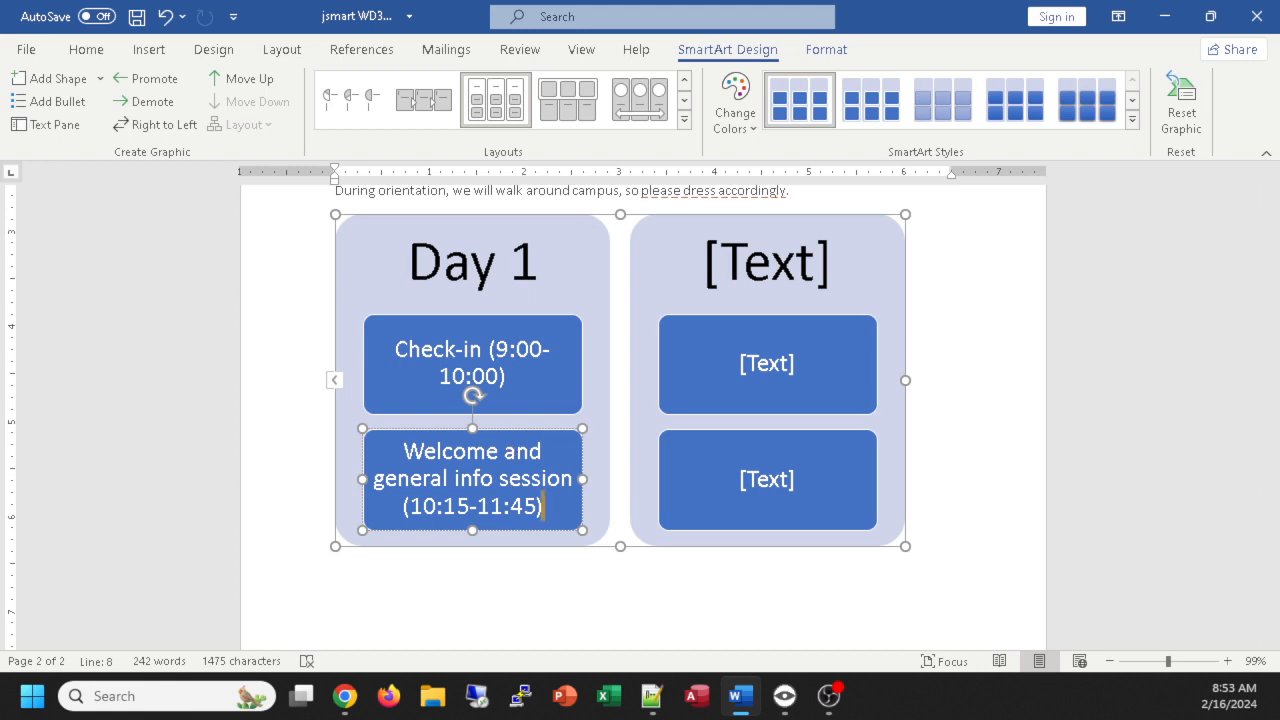
Step: Add a third shape under Day 1 with the text "Lunch (12:00-12:45)"
key("alt+Tab")
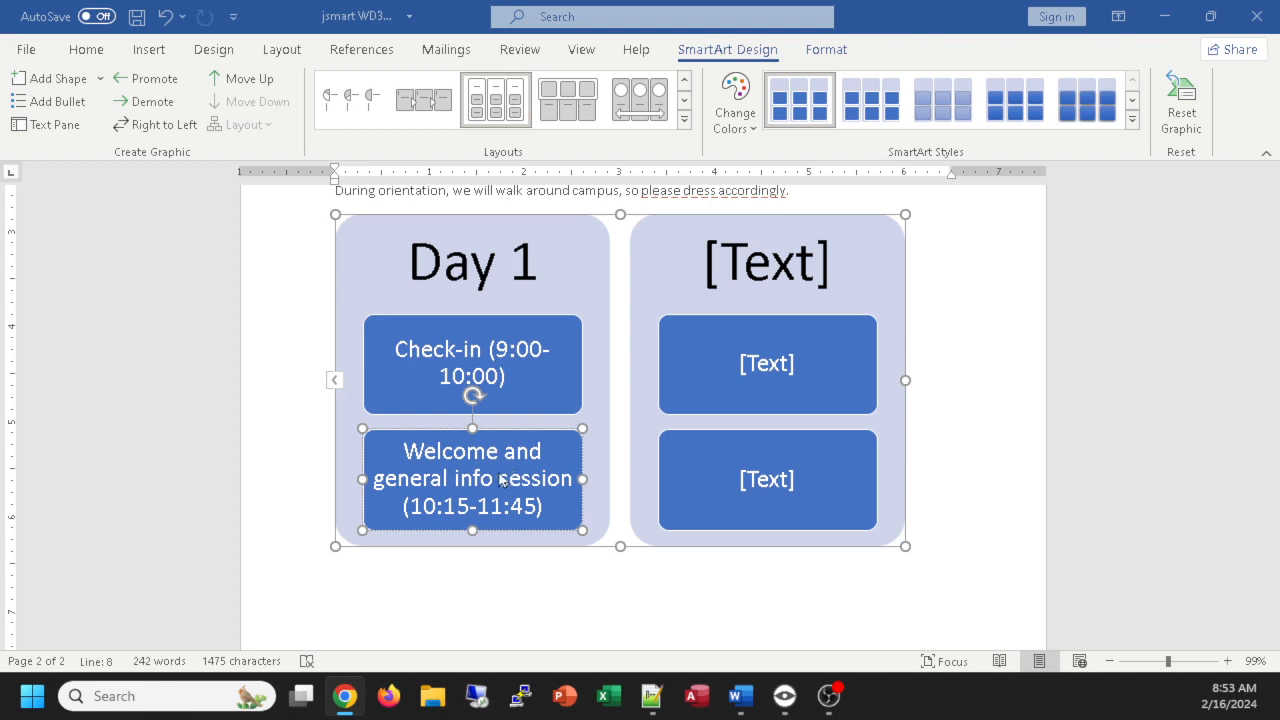
left_click(52, 80)
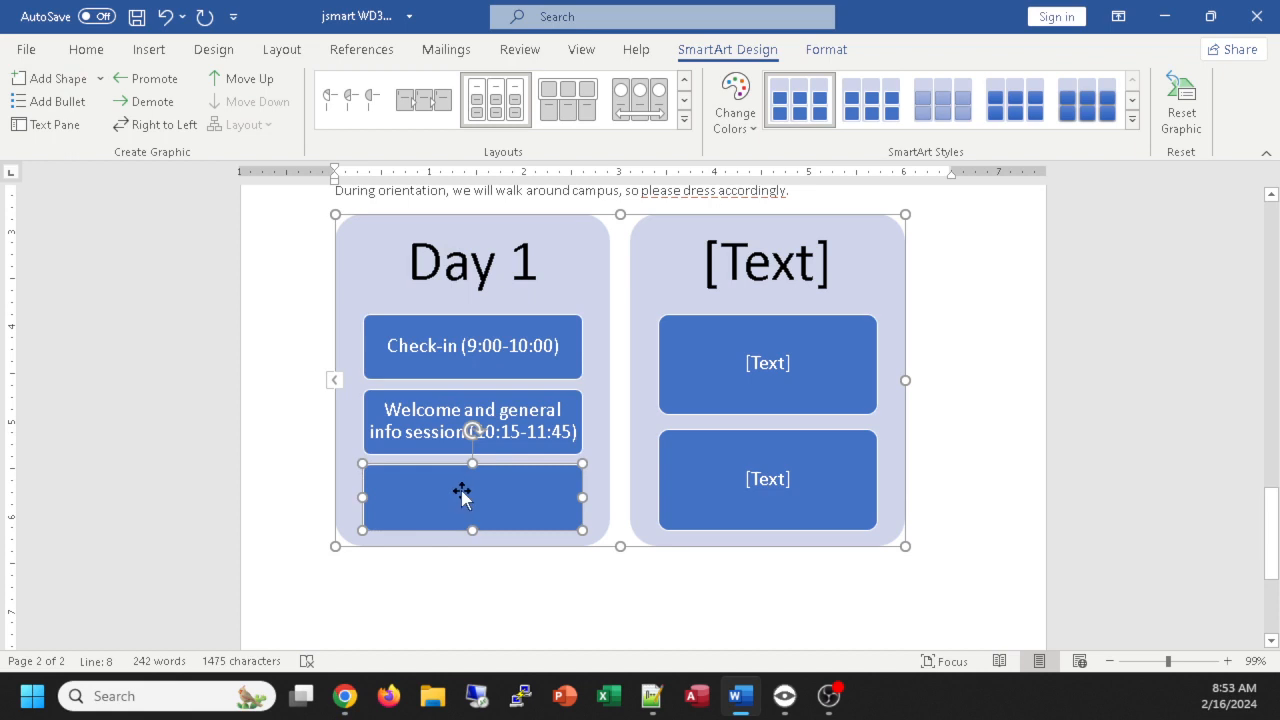
type("Lunch")
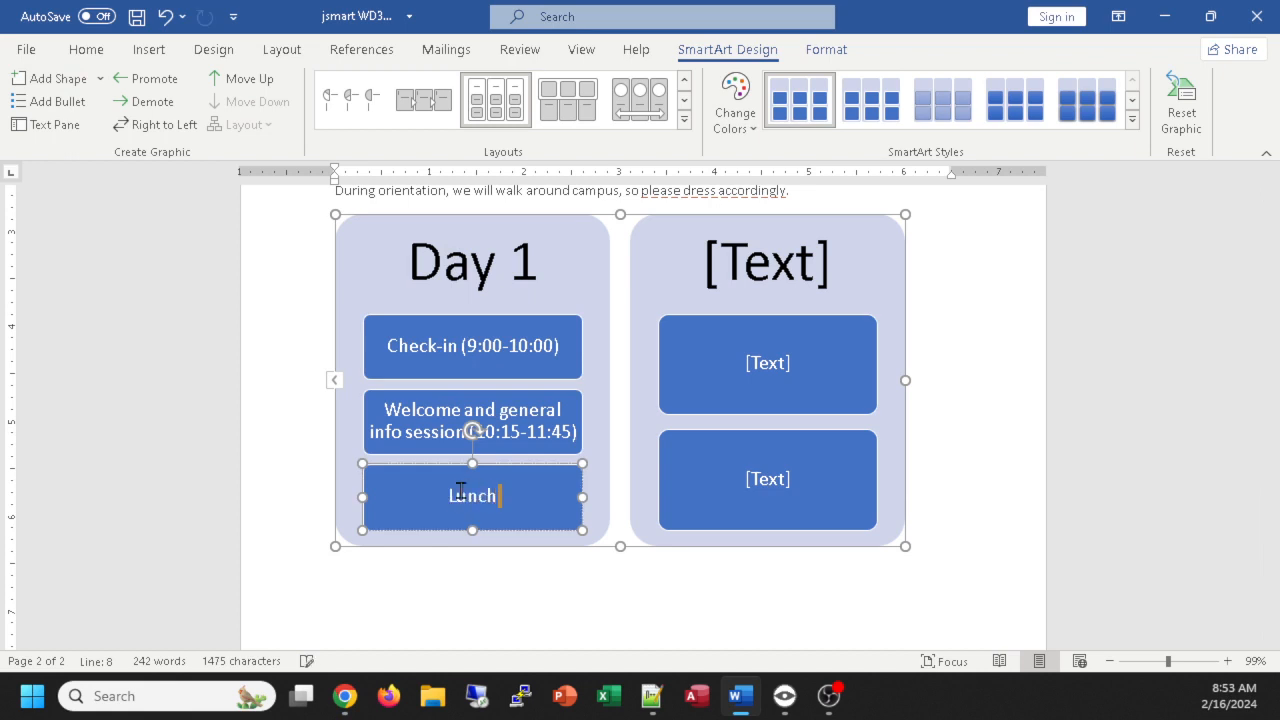
type(" (12:00-")
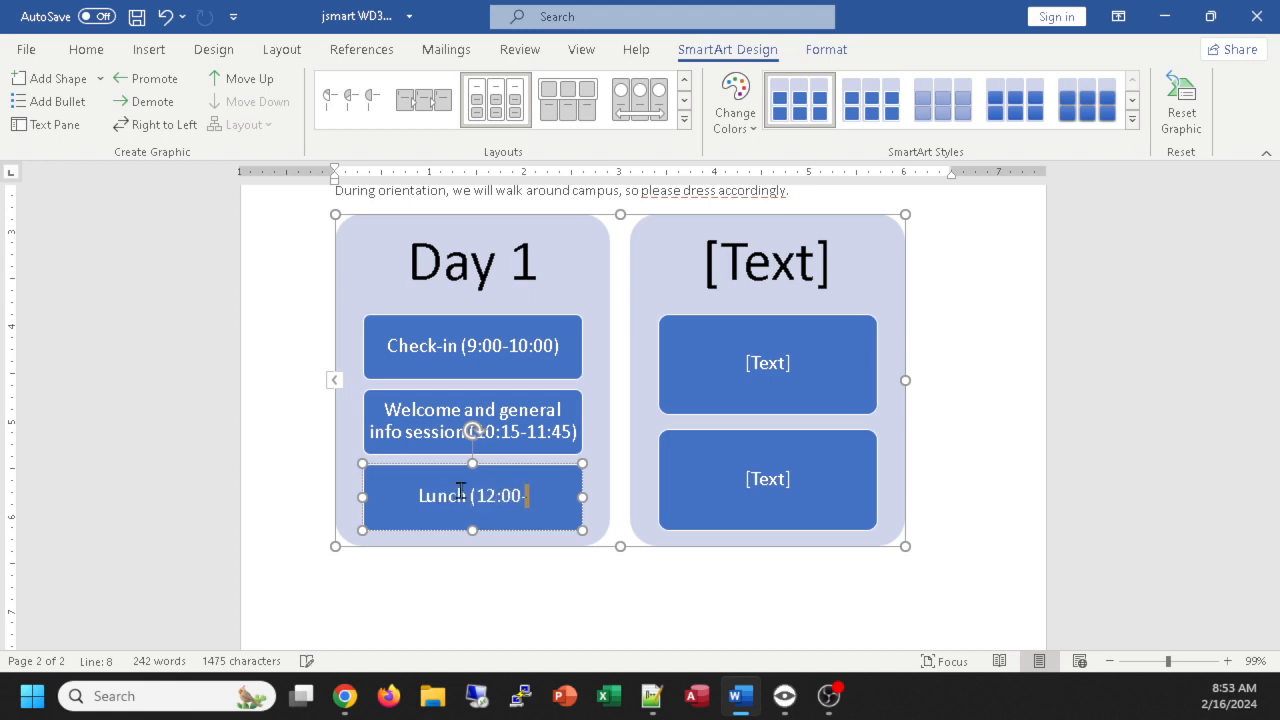
type("12:45)")
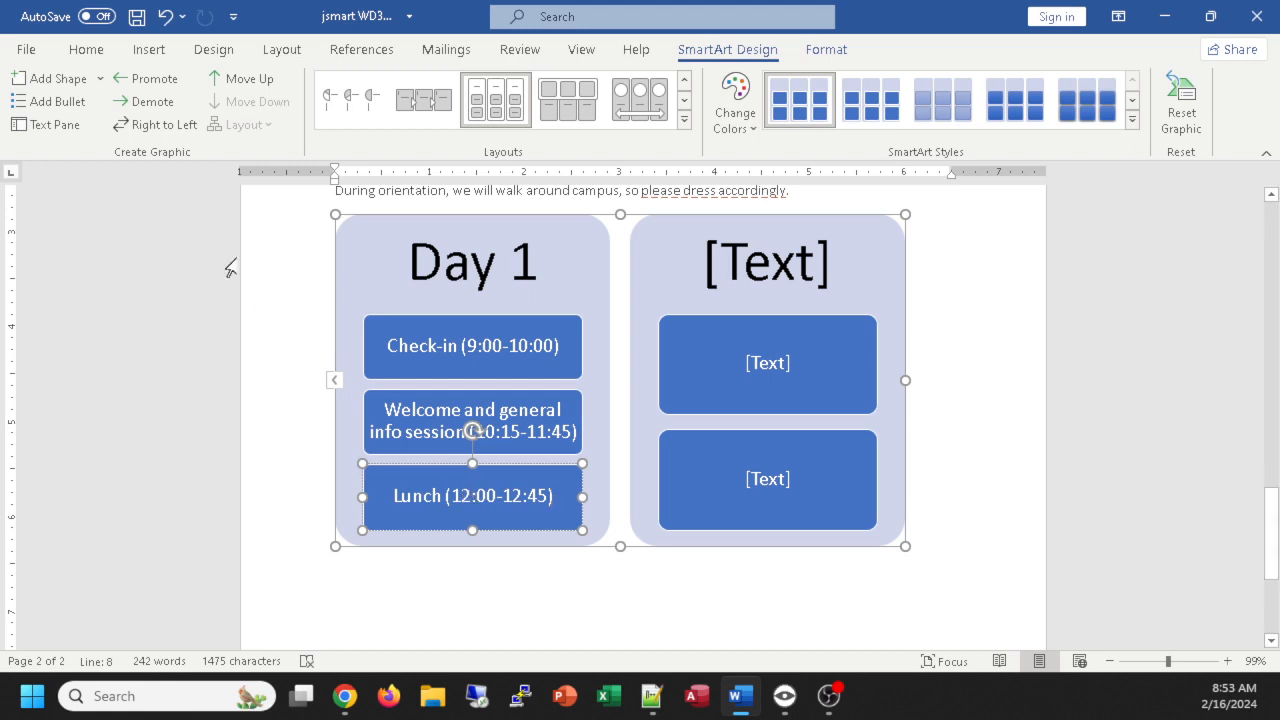
Step: Add a fourth shape under Day 1 with the text "Student accounts and services (1:00-1:45)"
left_click(57, 78)
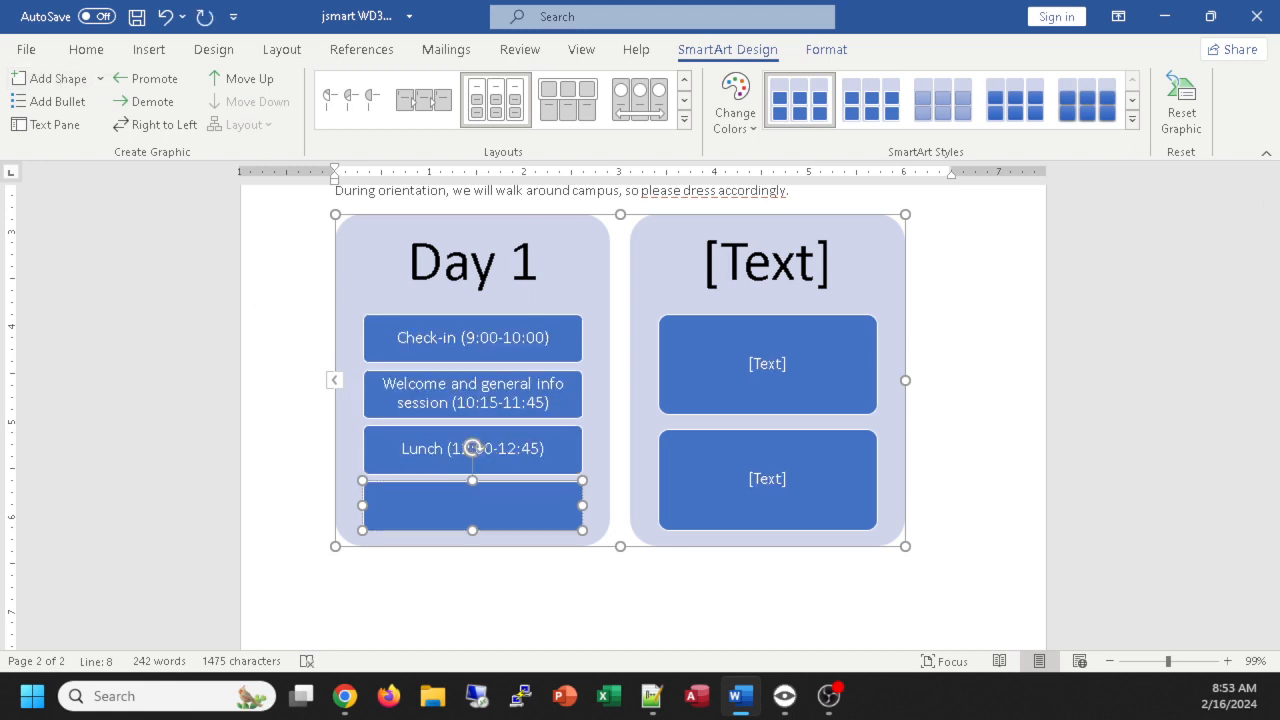
scroll(843, 494, "up", 4, "ctrl")
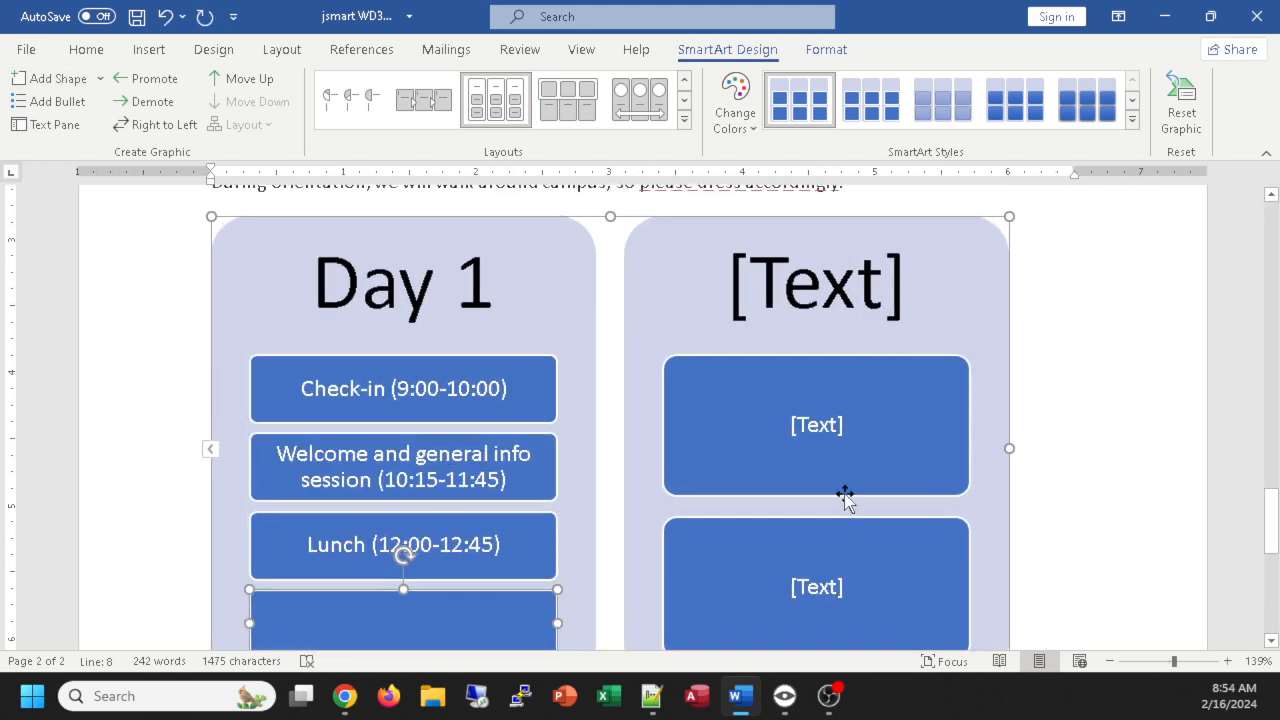
scroll(845, 497, "down", 2)
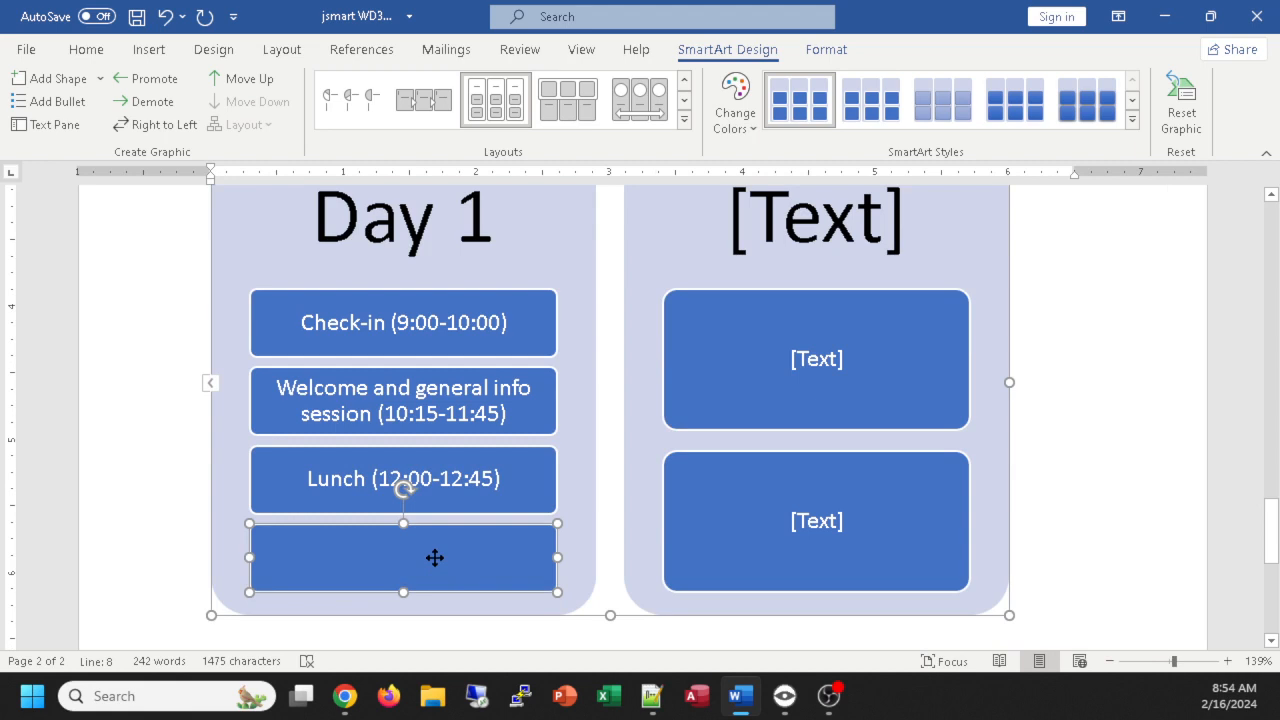
type("Student acc")
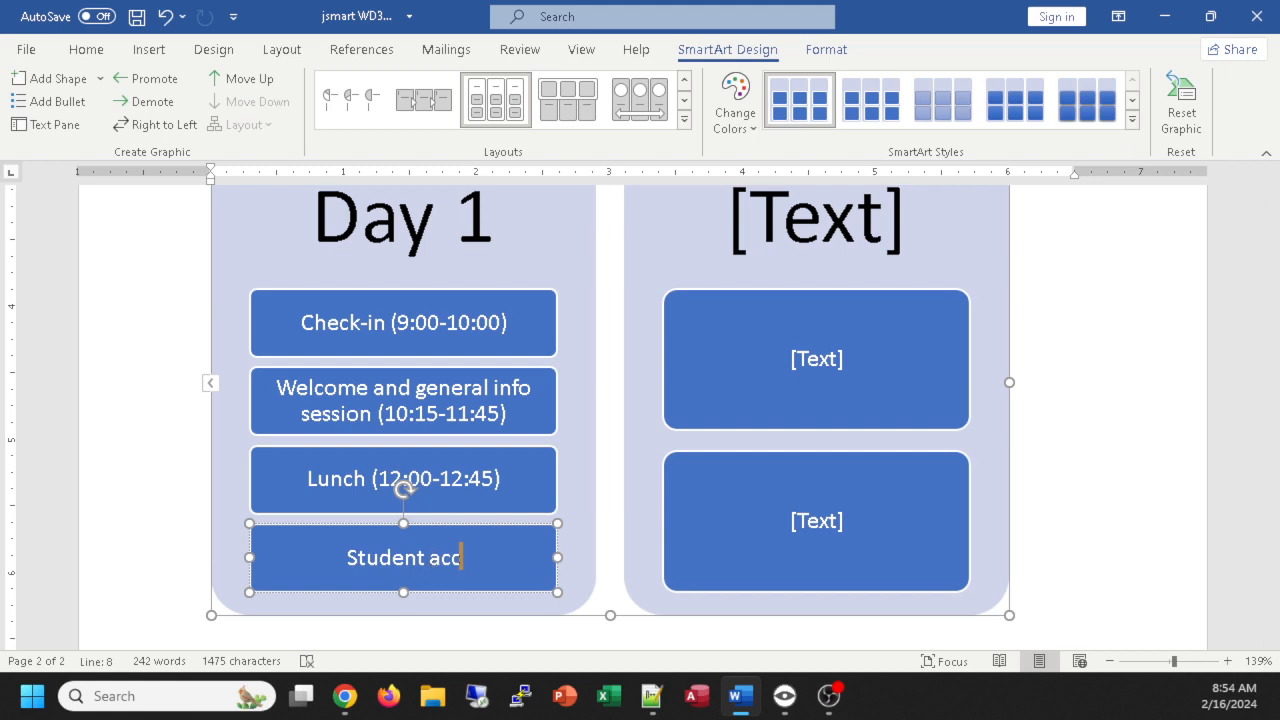
type("ounts")
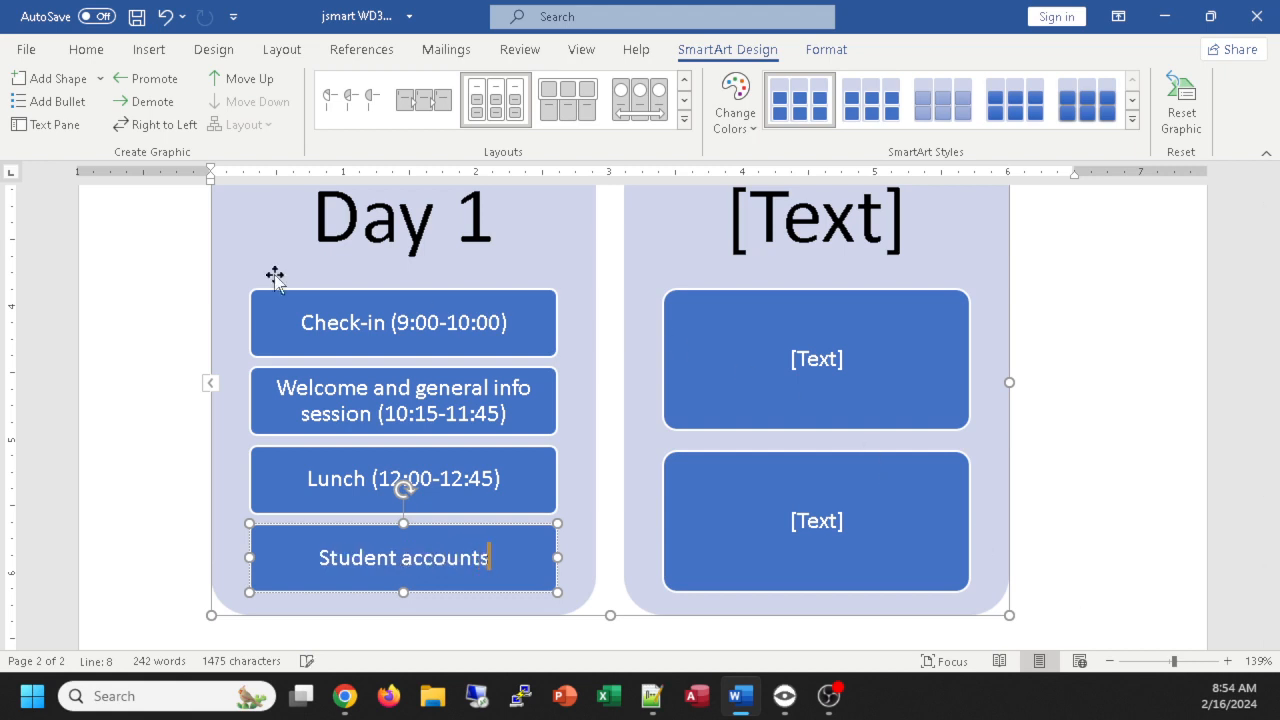
type(" and servi")
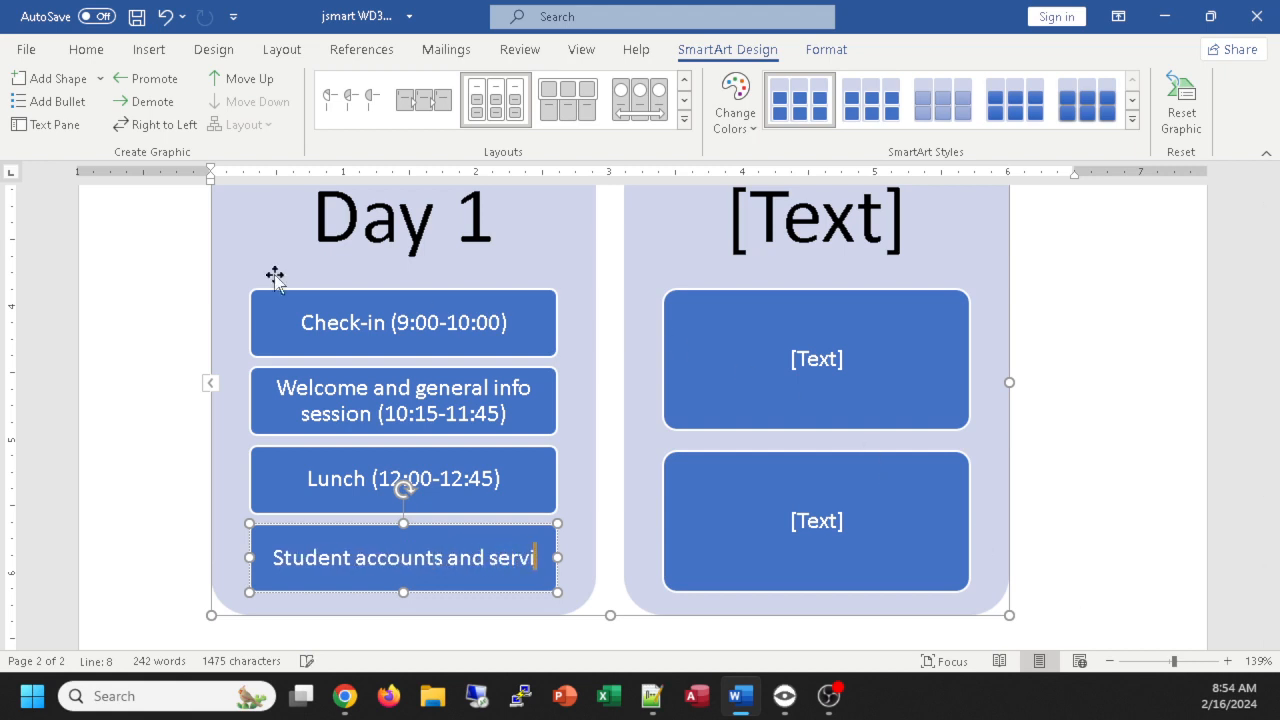
type("ces (1")
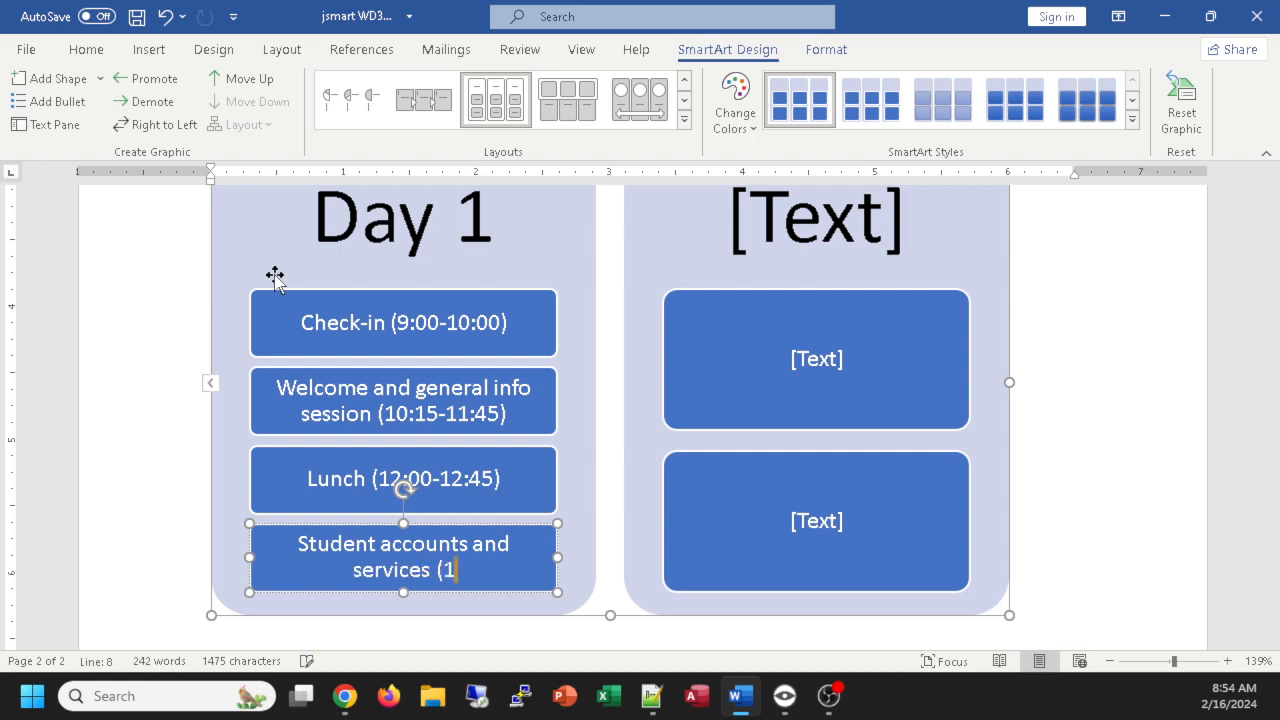
type(":00-")
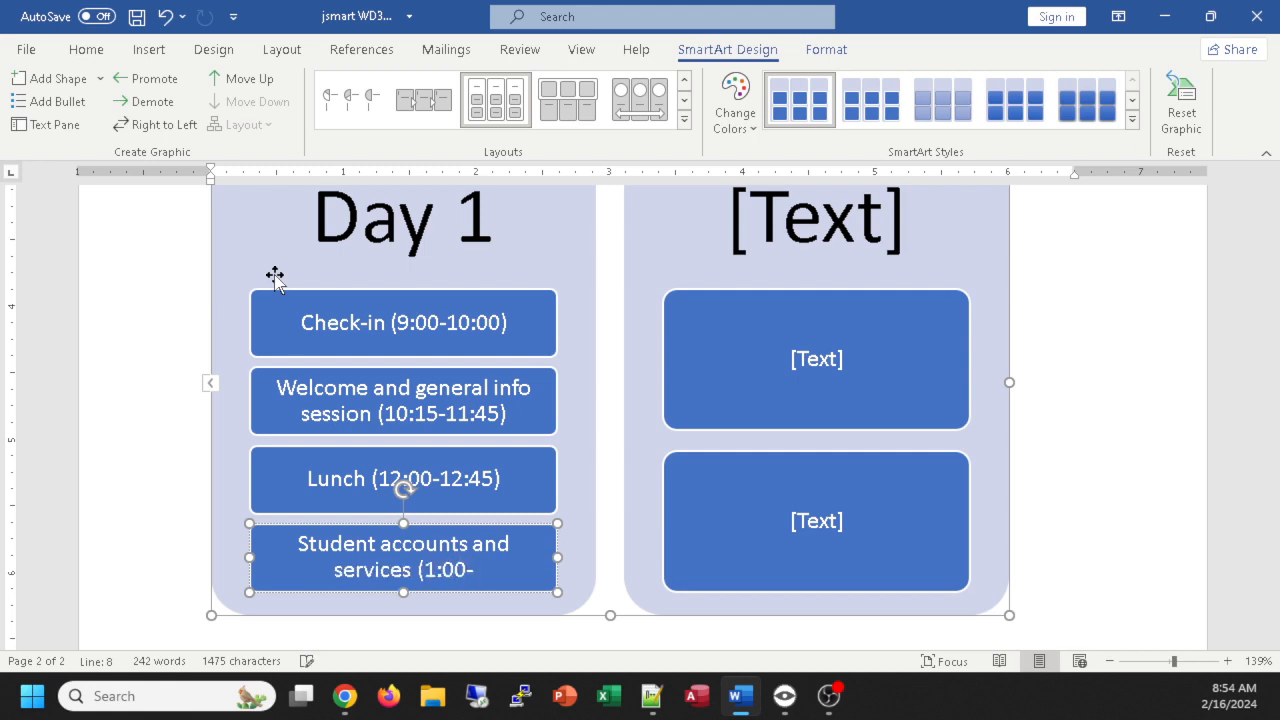
type("1:45)")
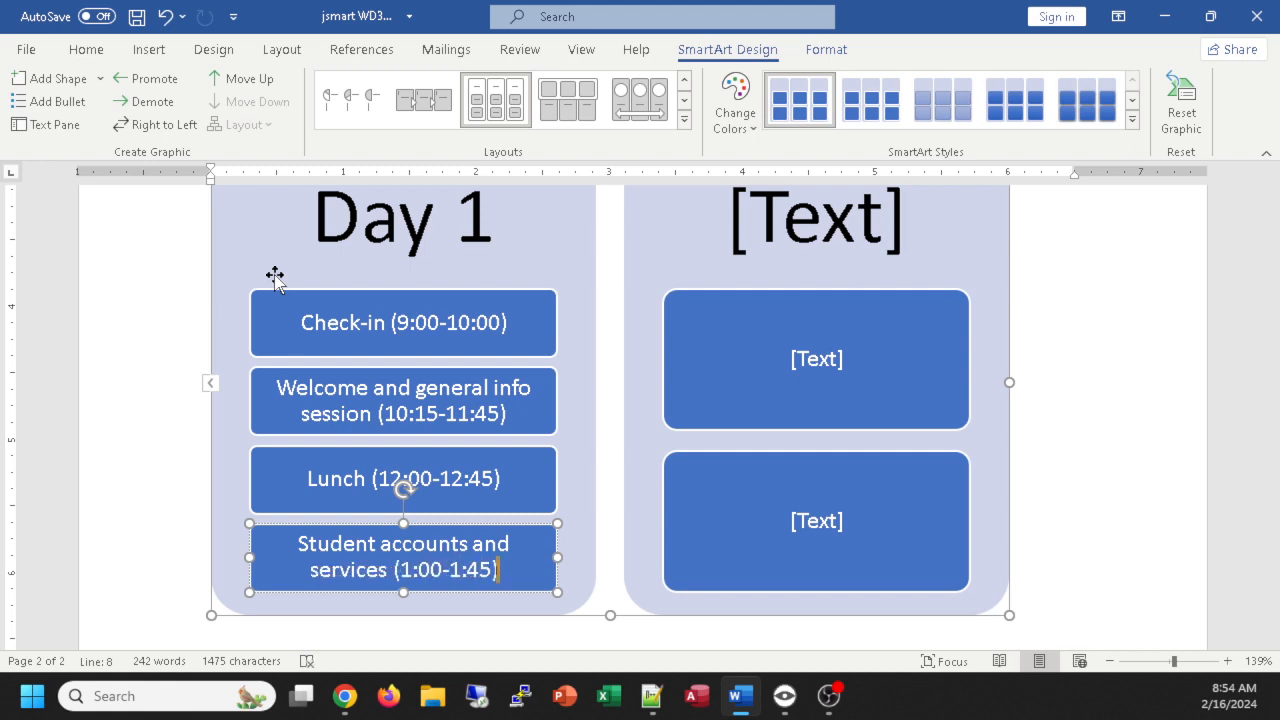
Step: Add a fifth shape under Day 1 with the text "Meetings with advisors (2:00-2:45)"
left_click(36, 84)
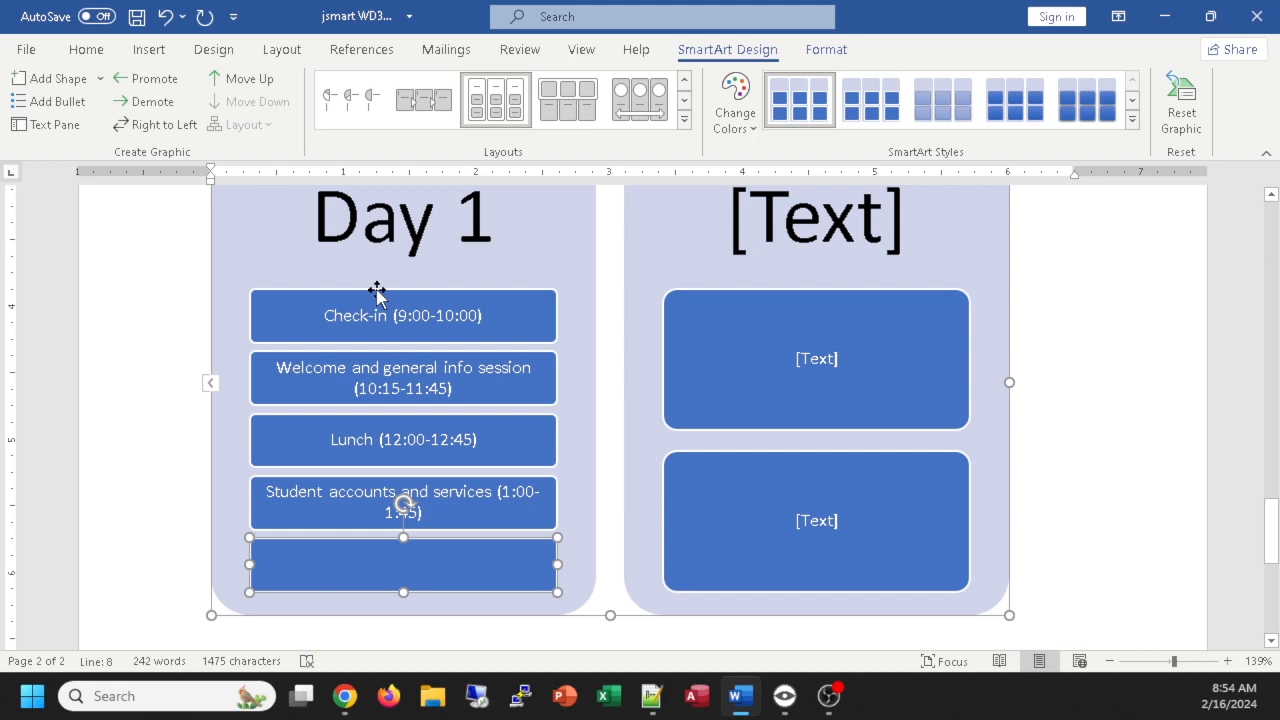
type("Meeting ")
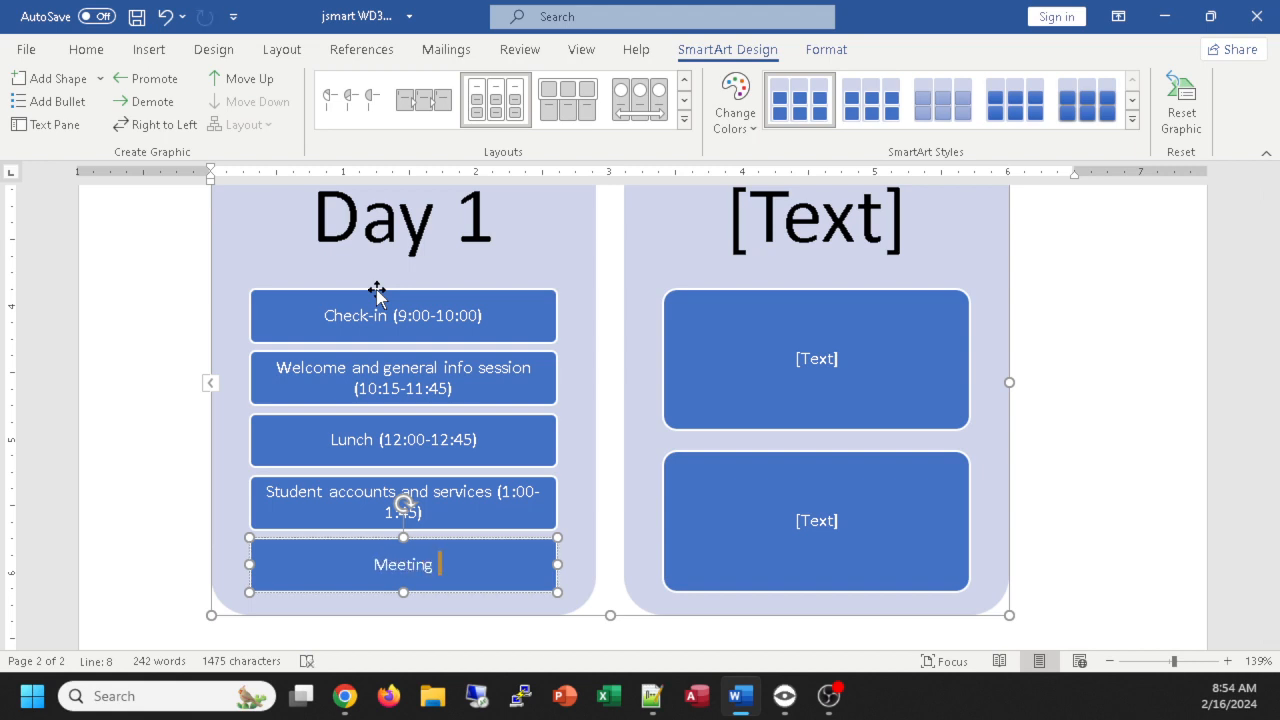
type("s with adv")
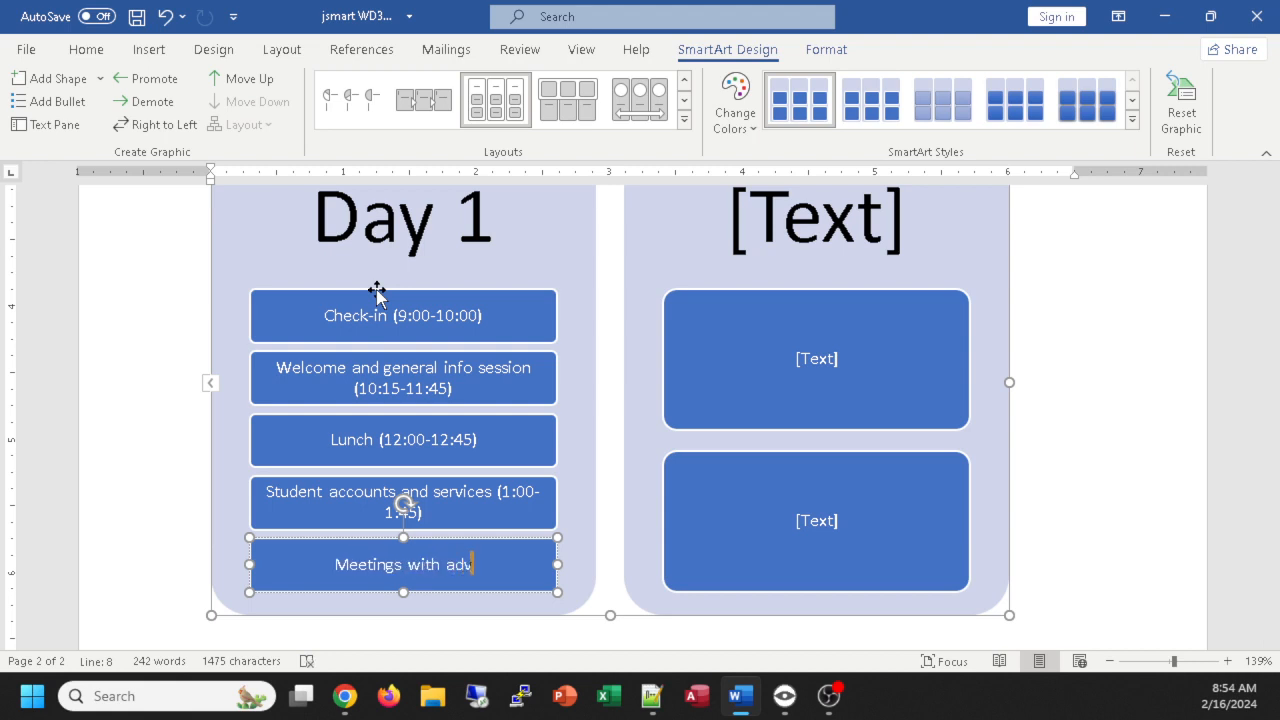
type("isors (")
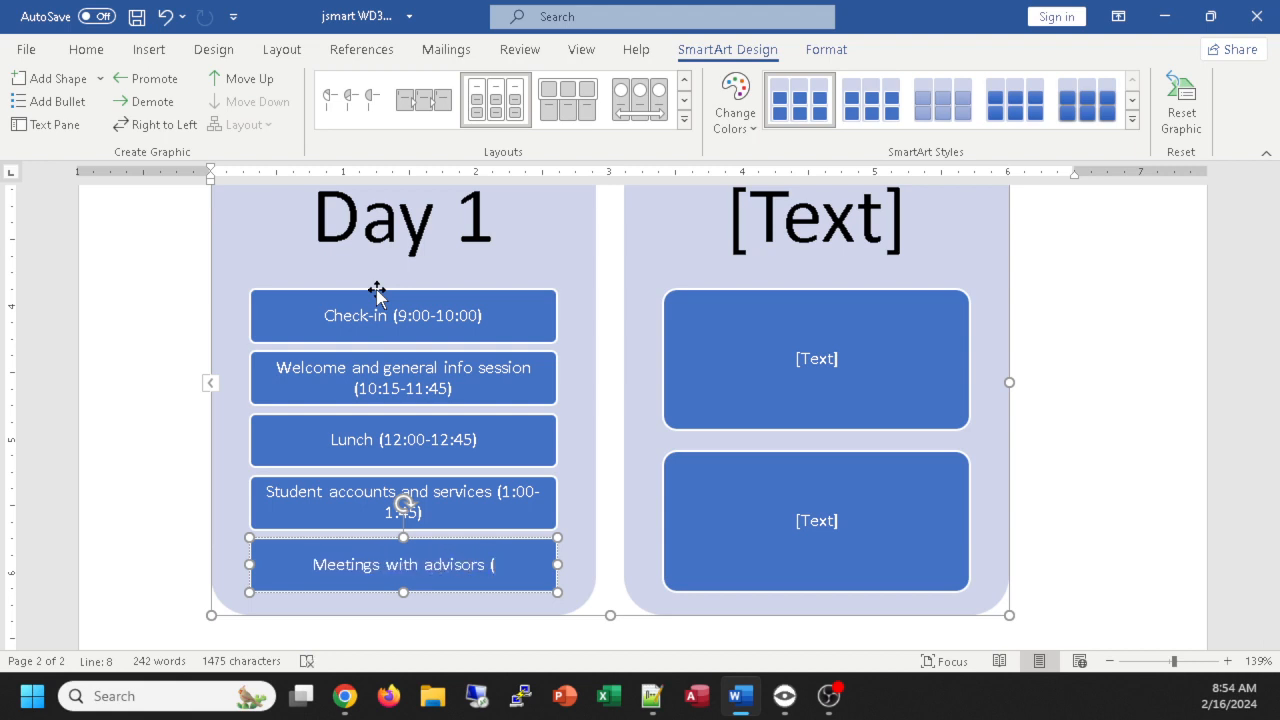
type("2:00-2")
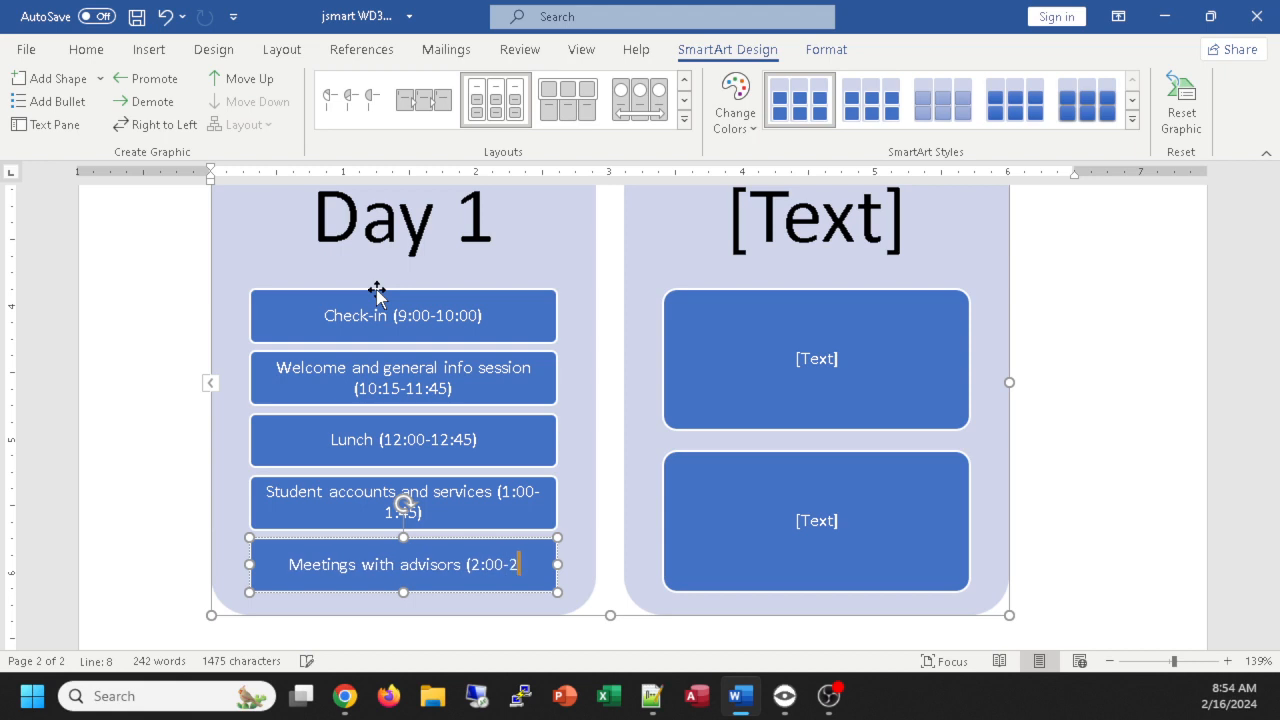
type(":45)")
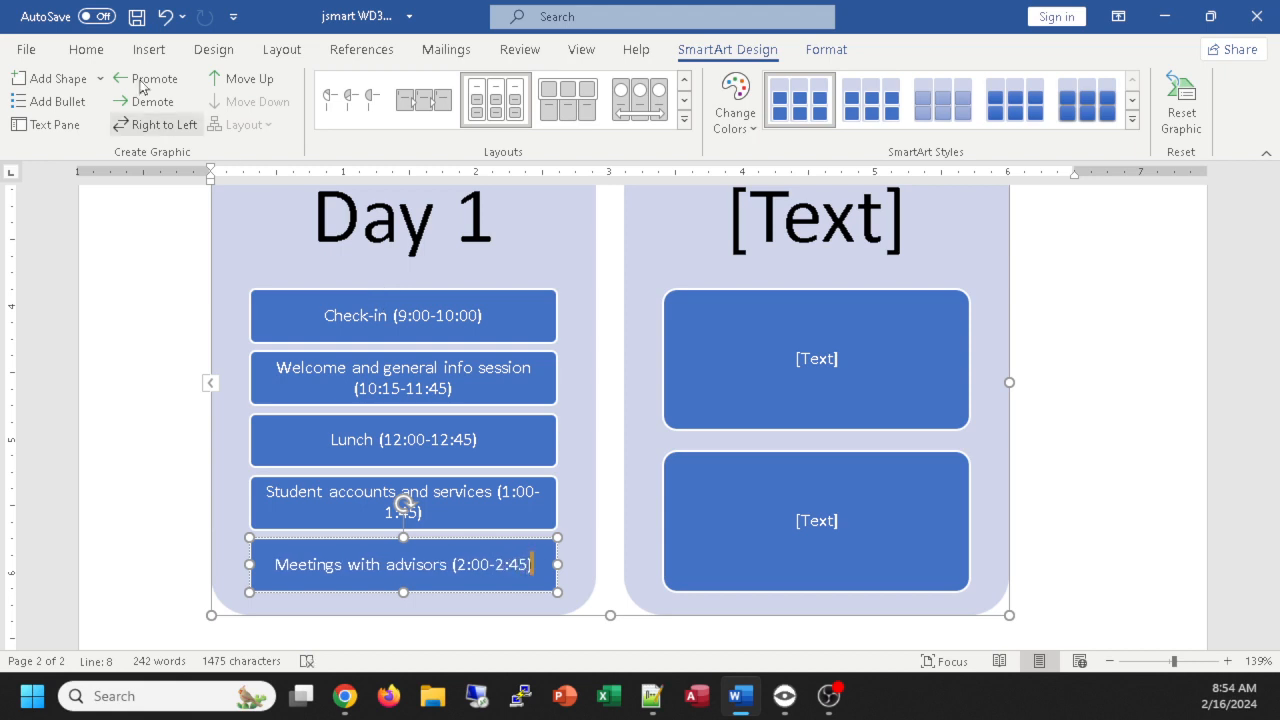
Step: Add a sixth shape under Day 1 with the text "Department meetings (3:00-3:45)"
left_click(48, 78)
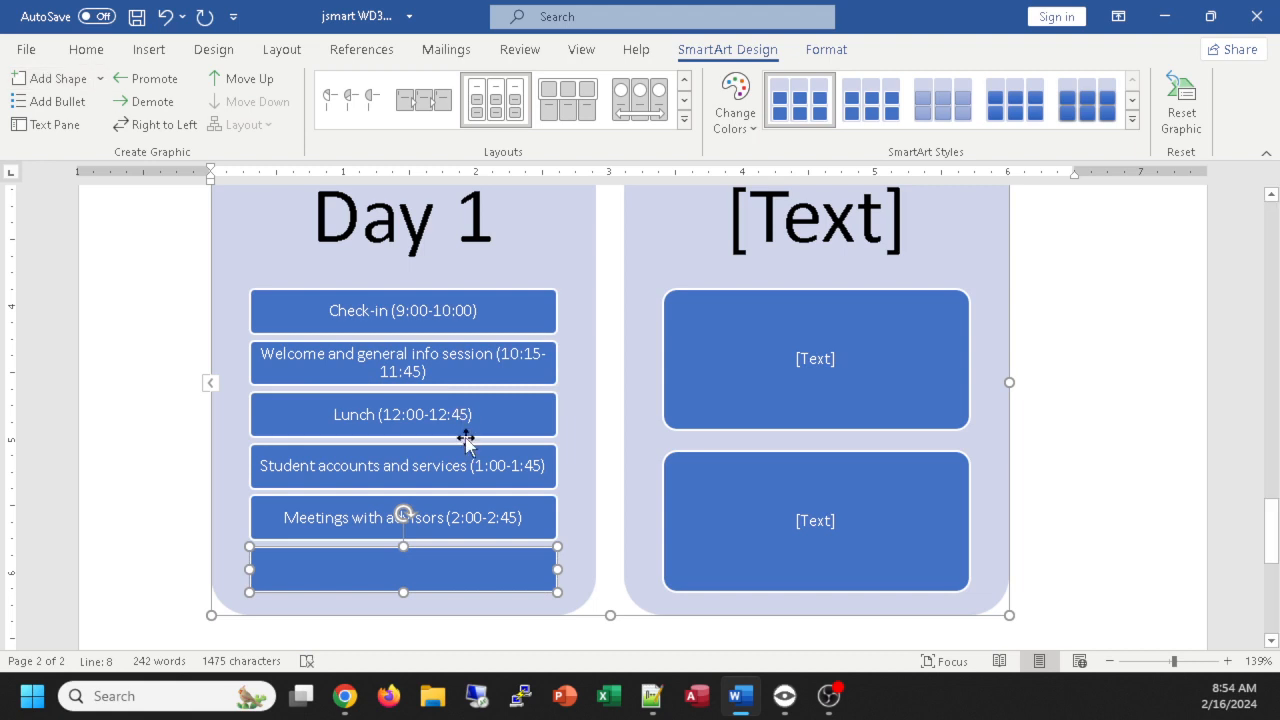
type("Department")
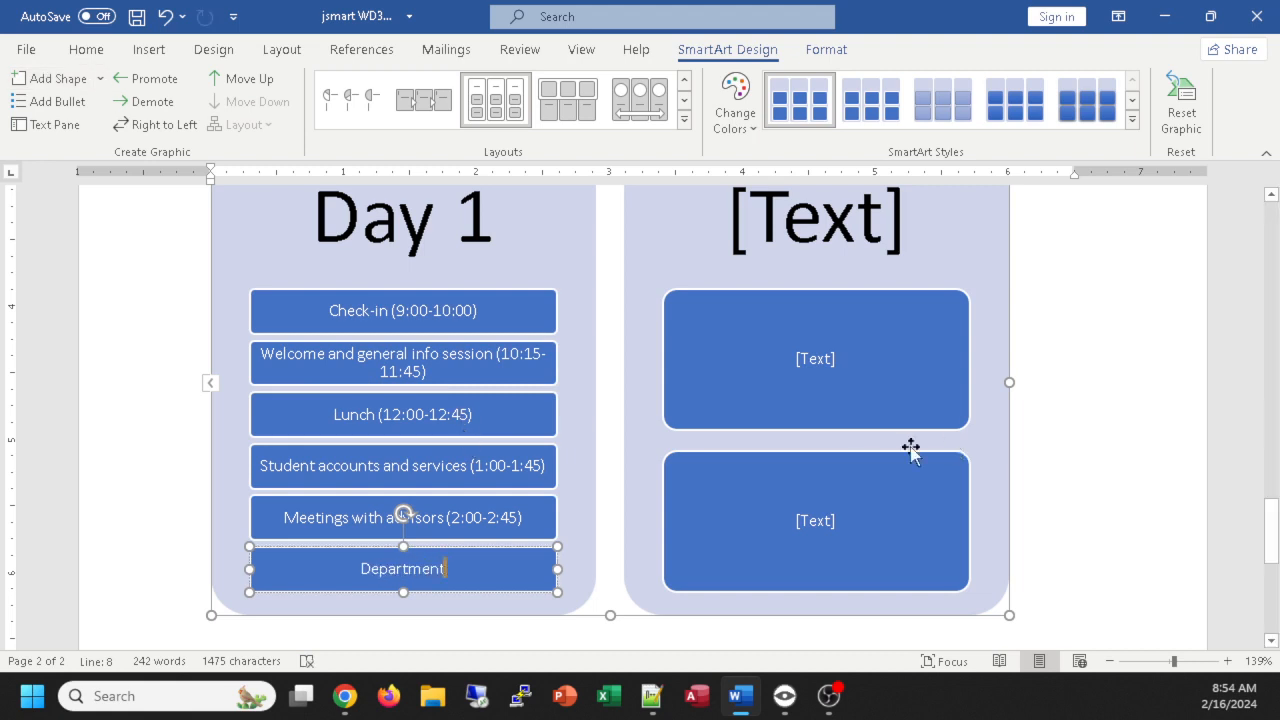
scroll(623, 439, "up", 4, "ctrl")
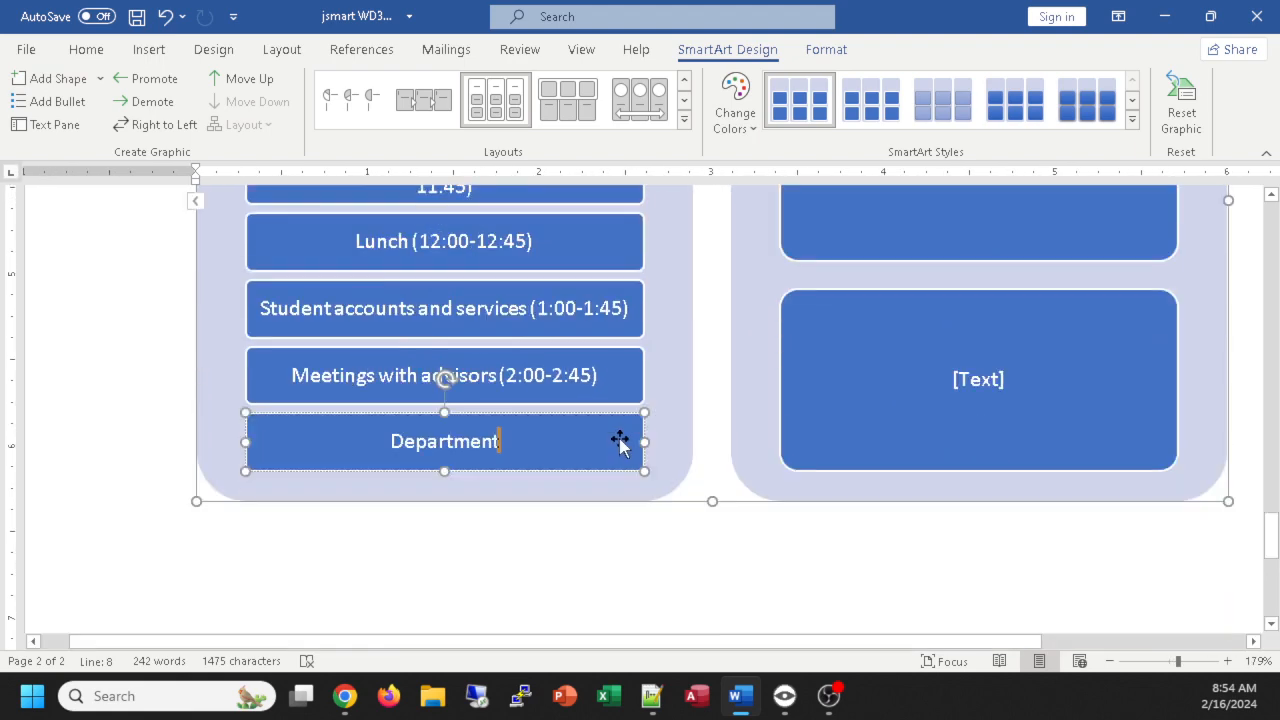
scroll(621, 441, "up", 4)
scroll(660, 414, "down", 4)
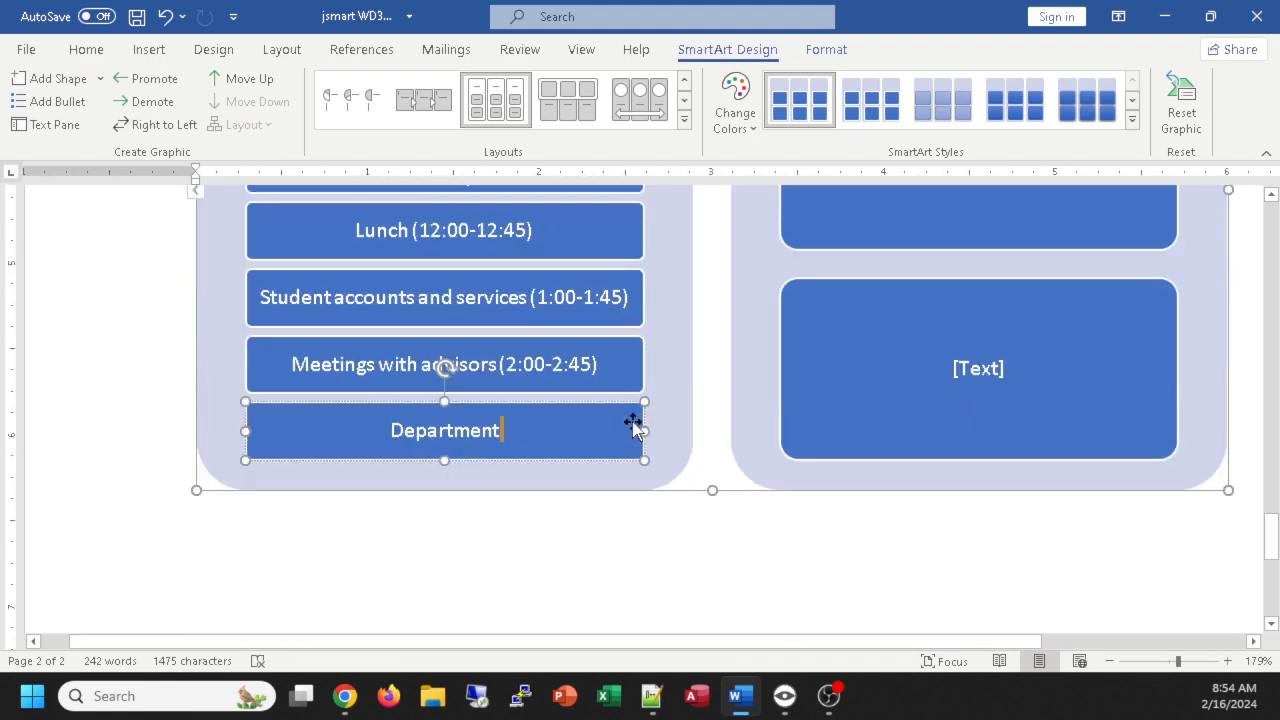
scroll(544, 464, "up", 4)
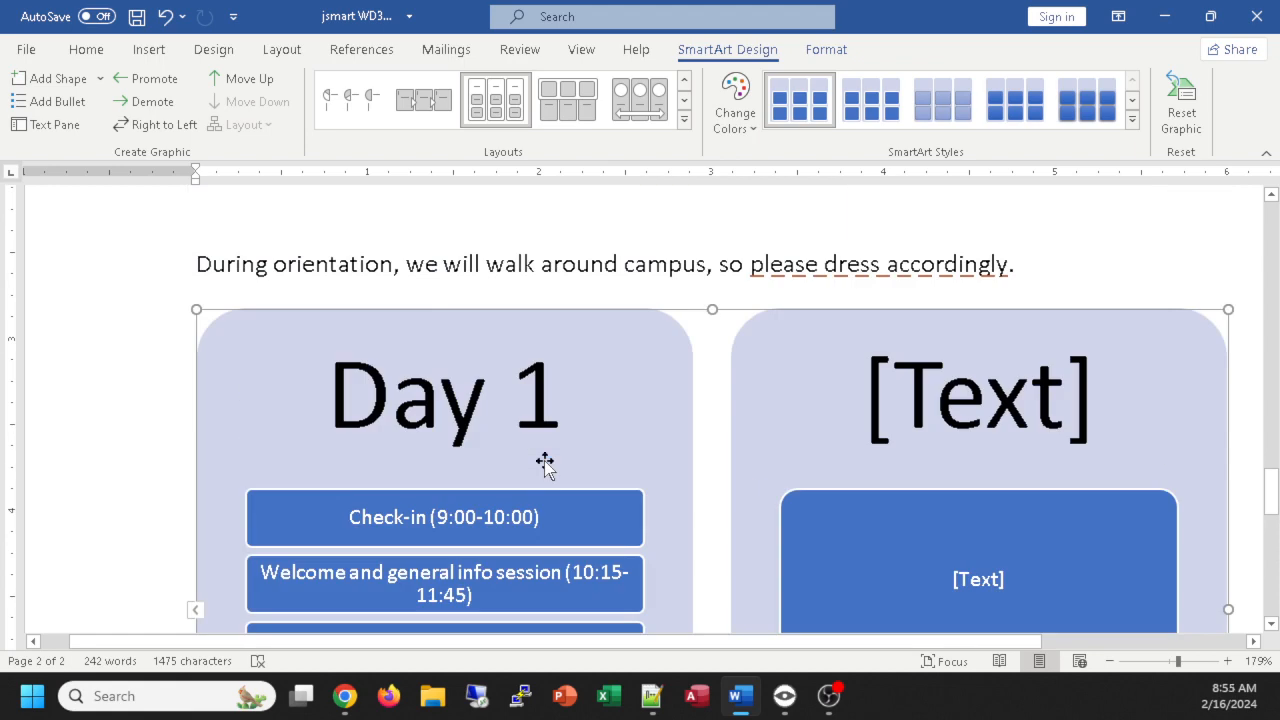
scroll(589, 402, "down", 5)
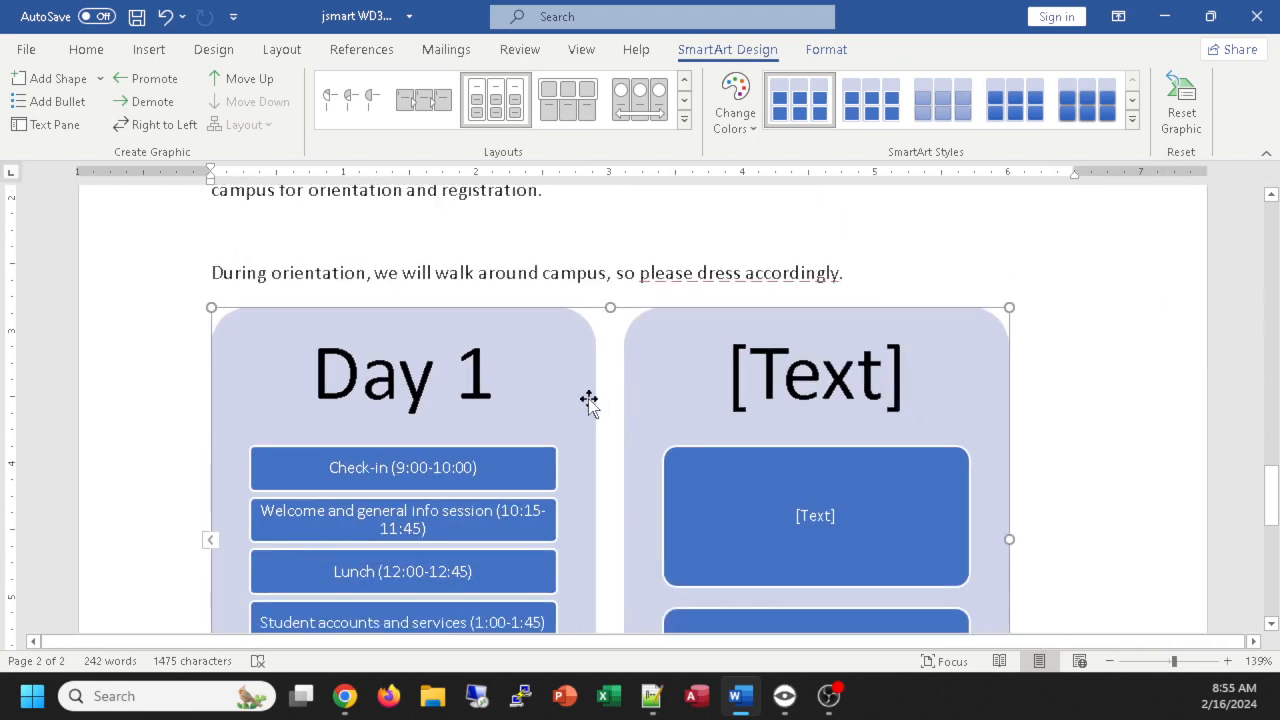
scroll(589, 402, "down", 1)
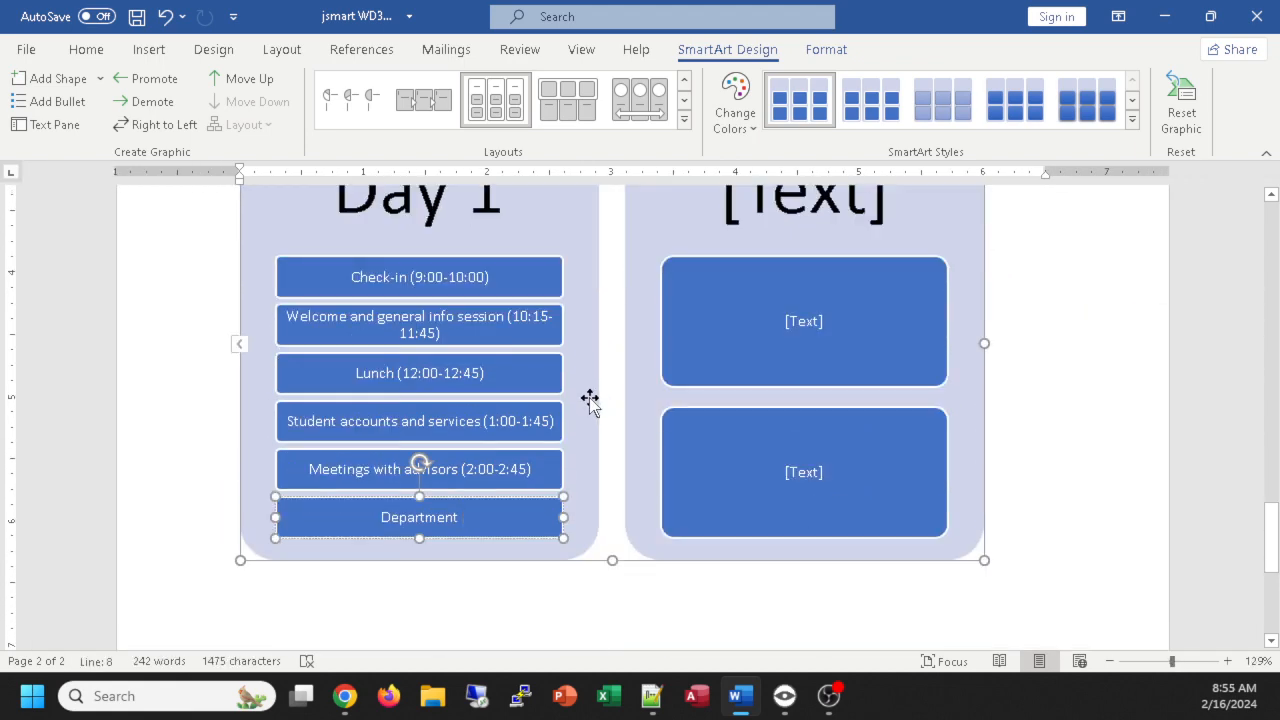
type("meet")
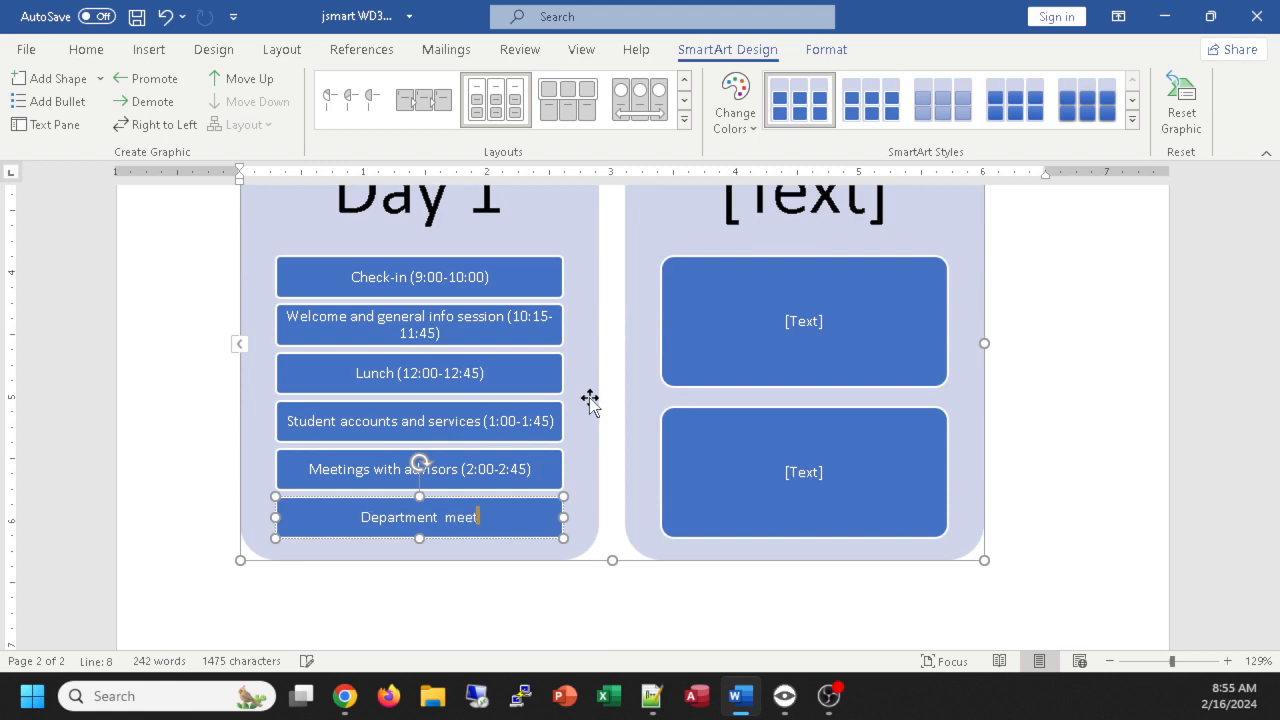
type("ings (3:00-")
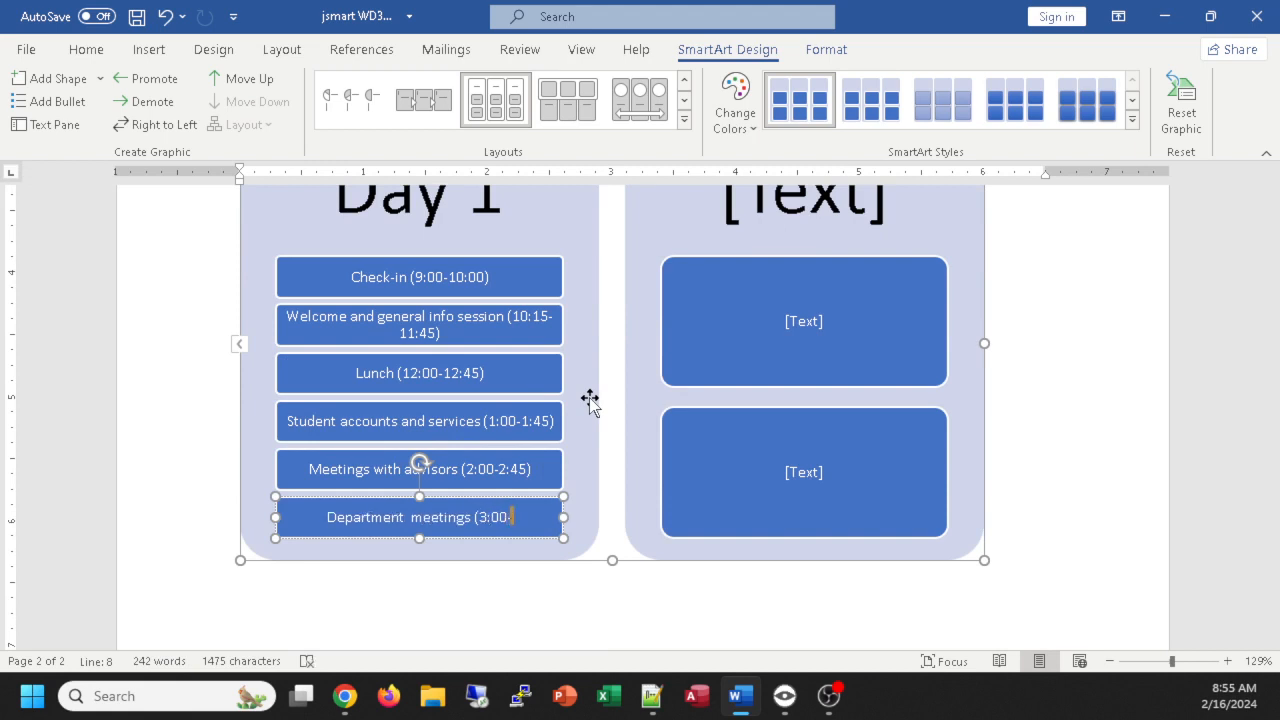
type("3:45")
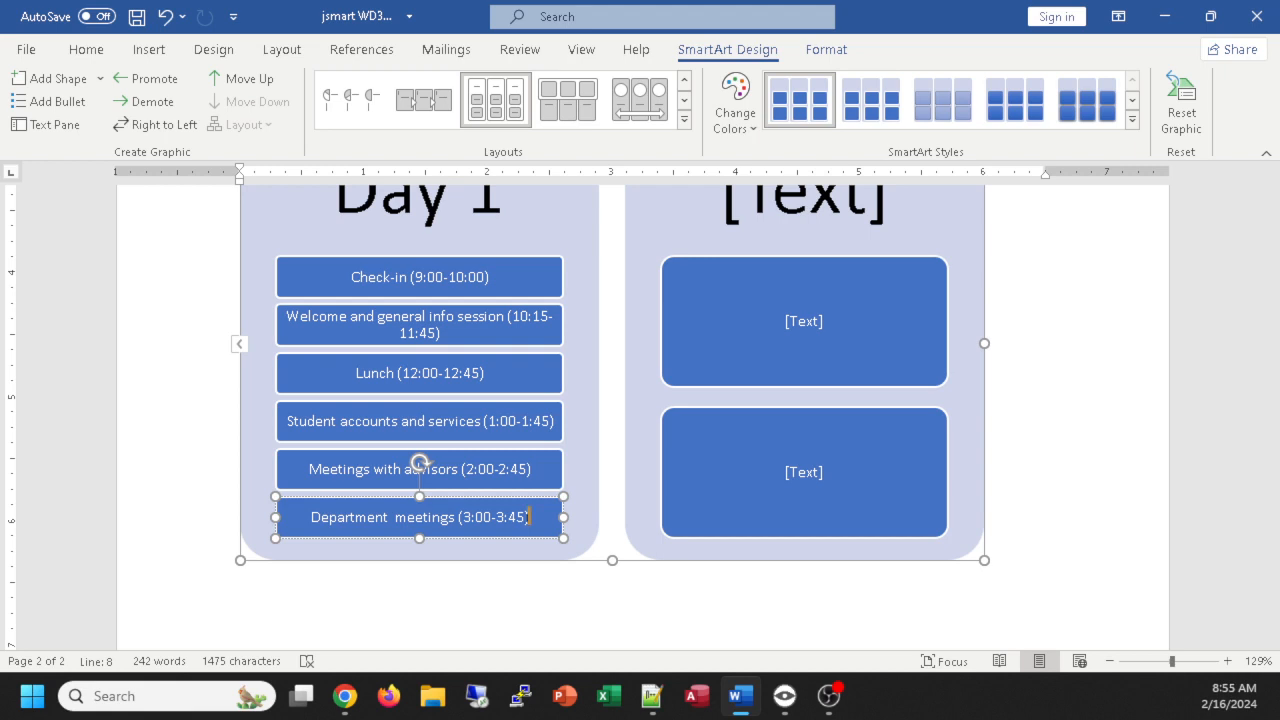
Step: Add a seventh shape under Day 1 with the text "Expo (4:00-5:15)"
left_click(45, 78)
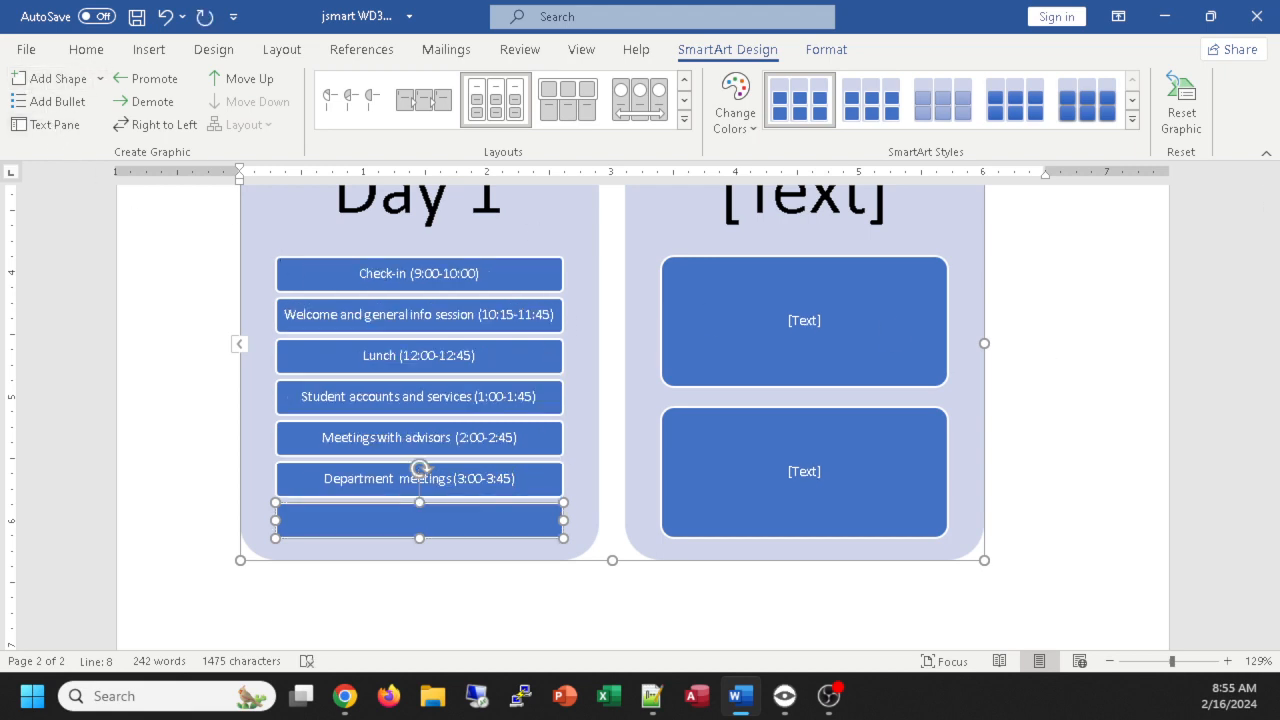
key("alt+Tab")
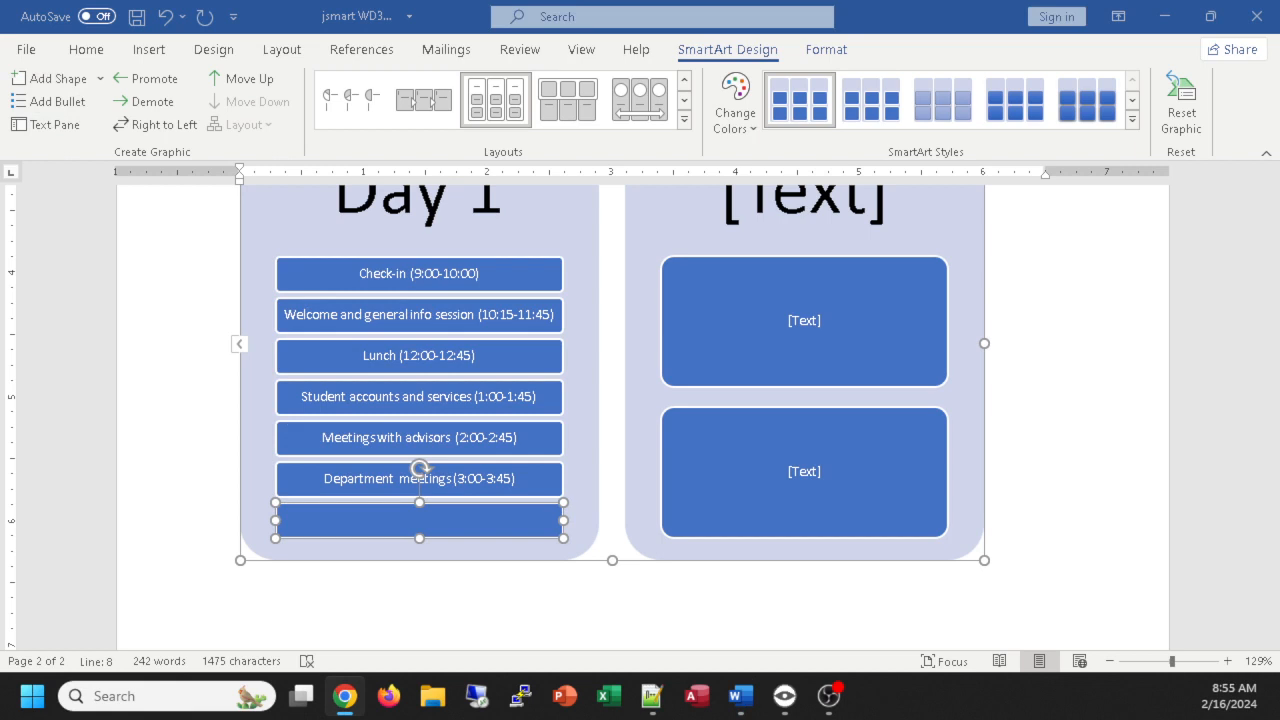
left_click(348, 517)
type("Expo")
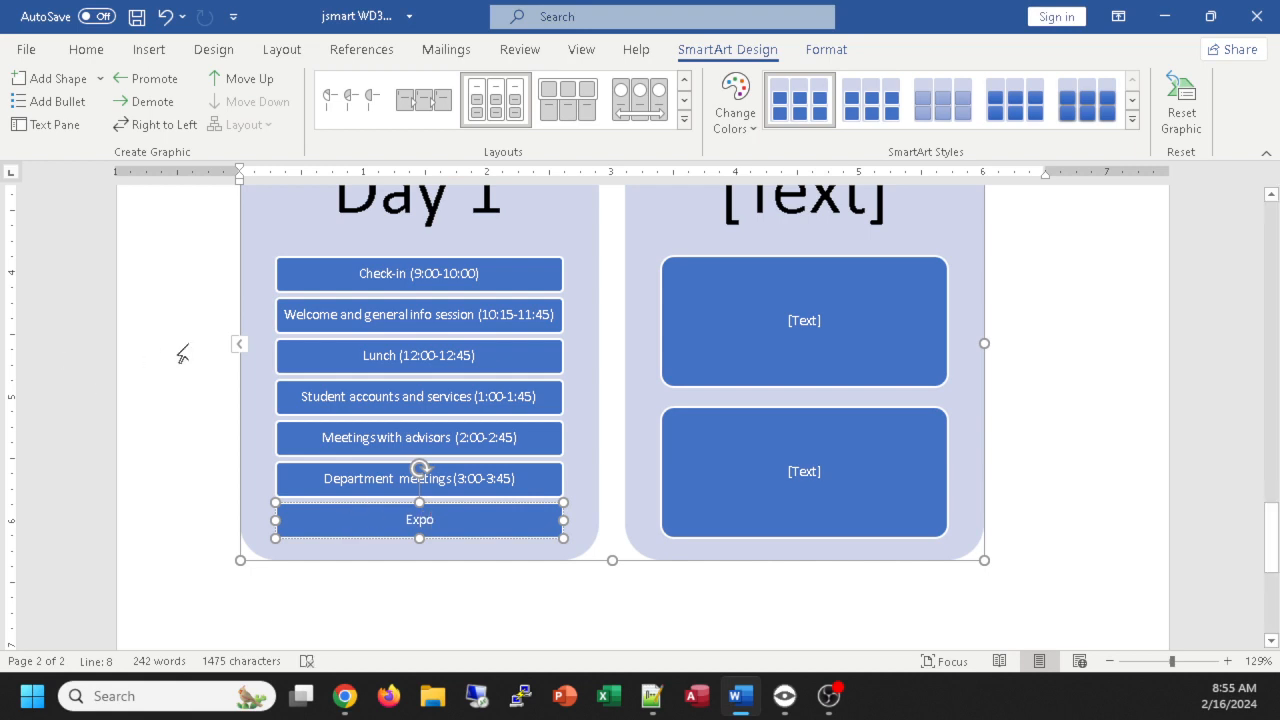
type("r")
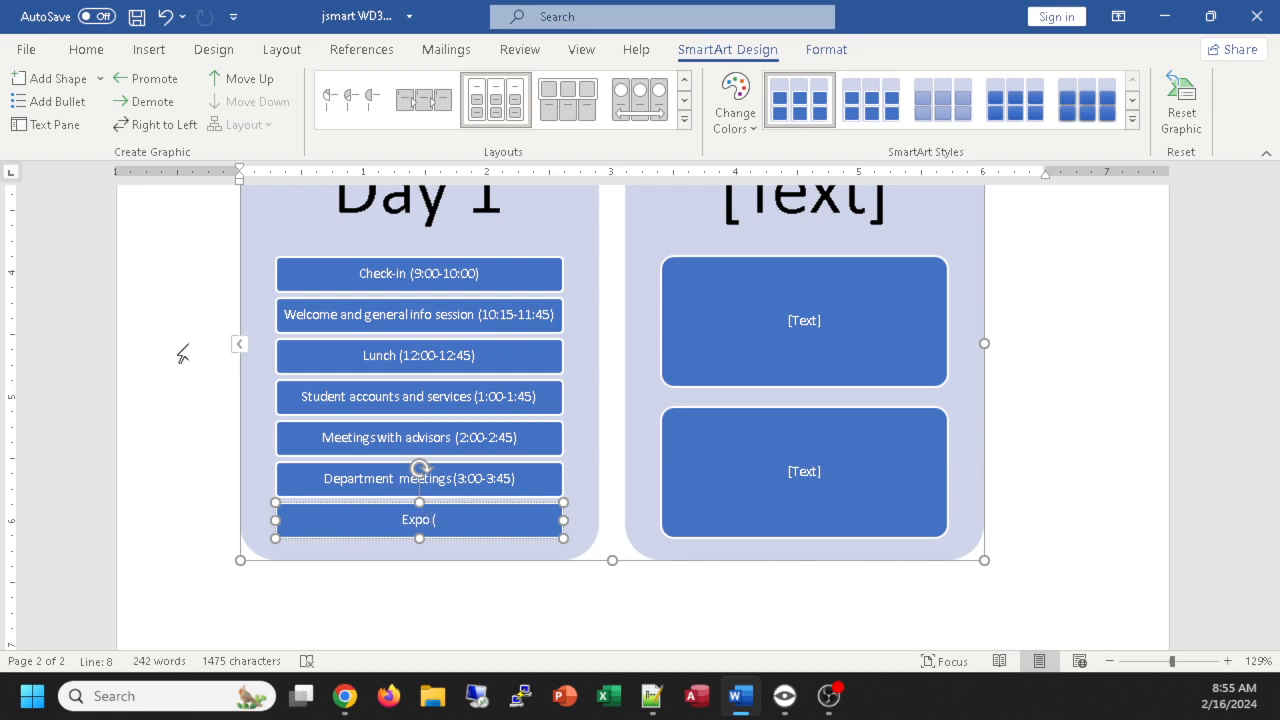
type("4:00-5:15)")
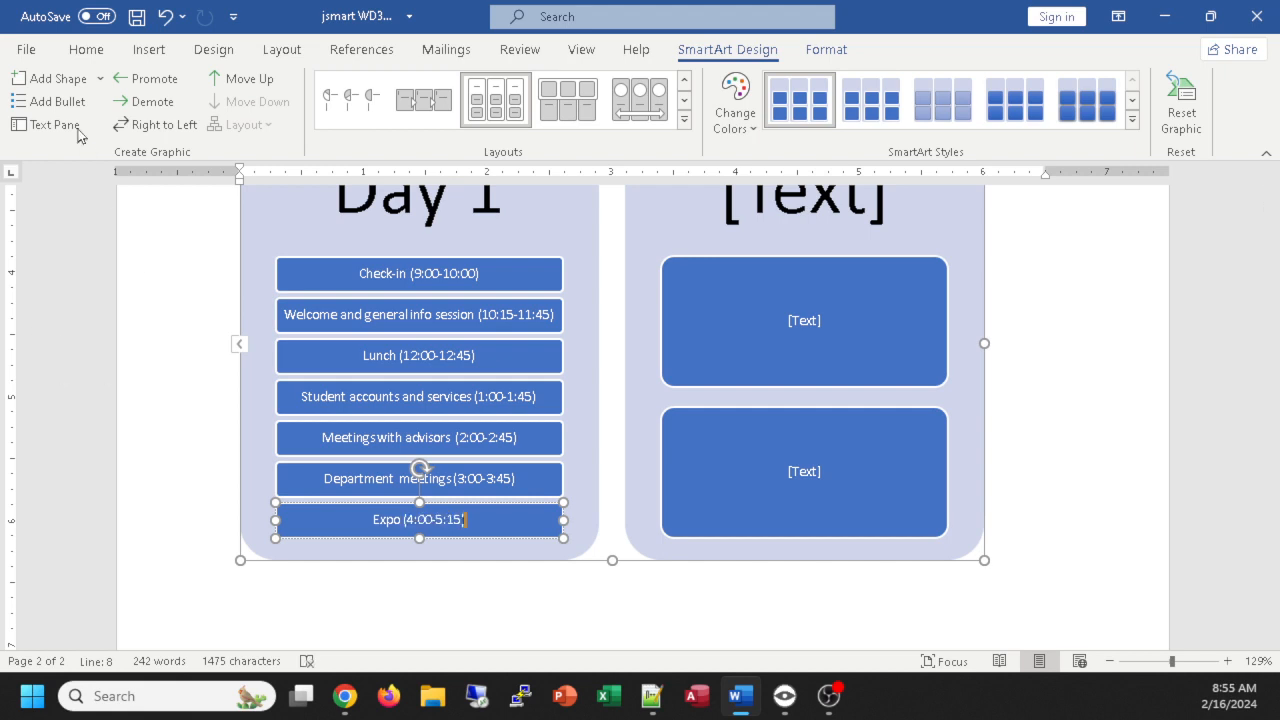
Step: Add an eighth shape under Day 1 with the text "Dinner (5:30-6:45)"
left_click(40, 80)
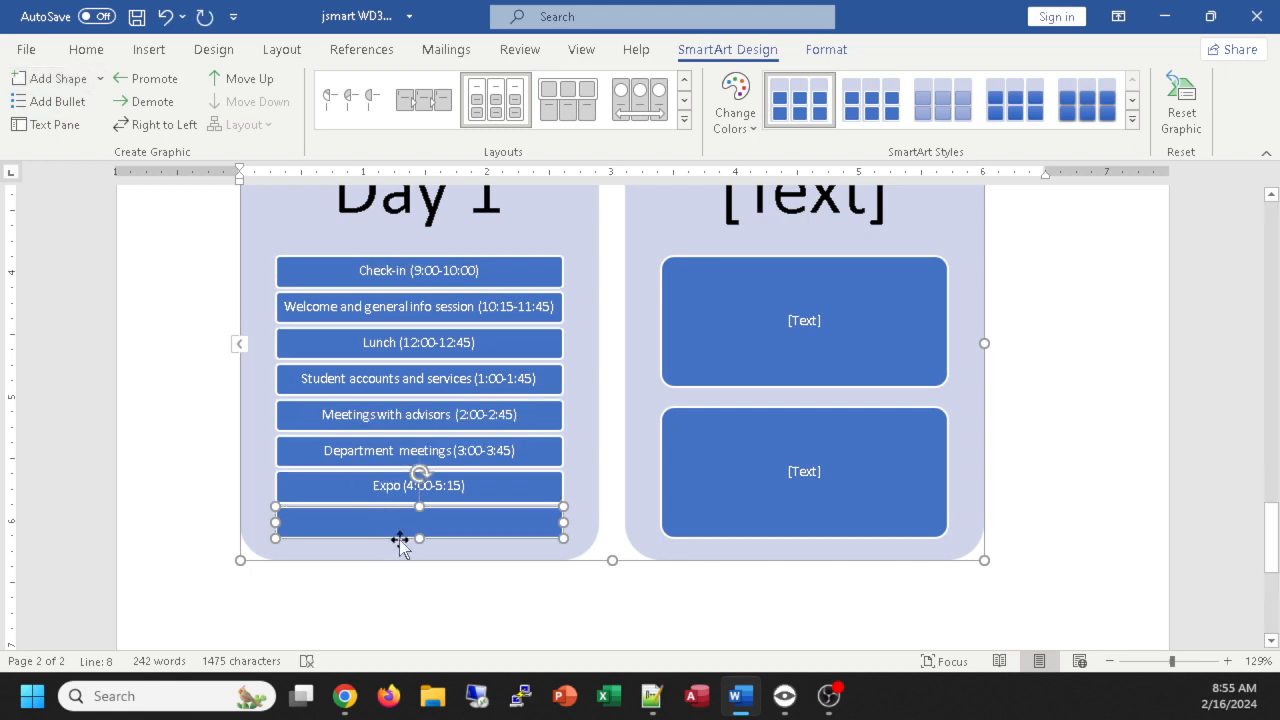
type("Dinner")
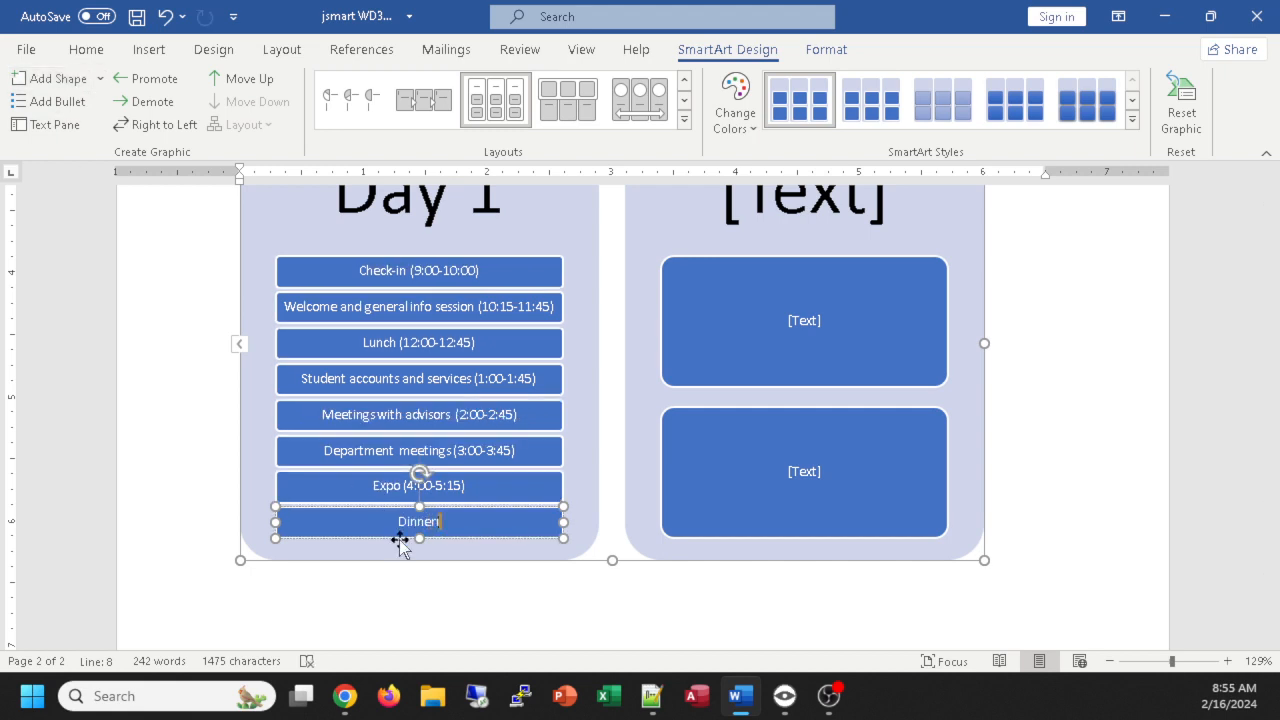
type(" (5:30-56:45")
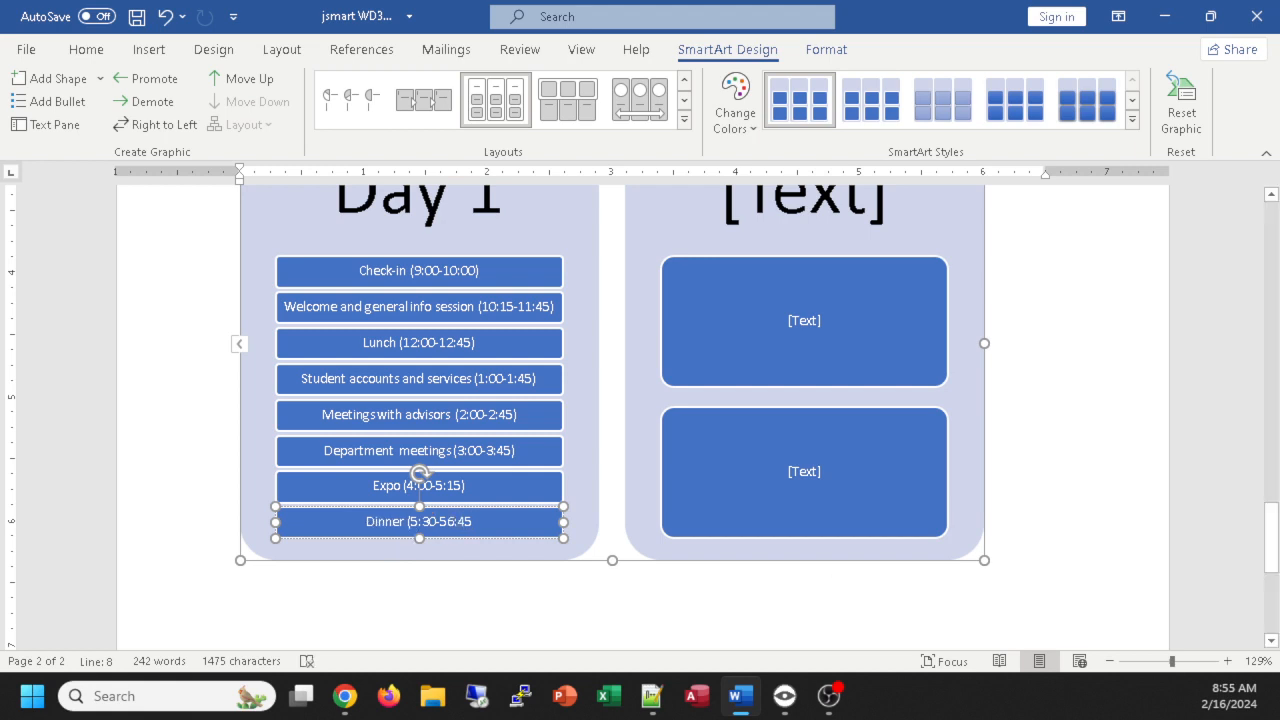
scroll(681, 532, "up", 4)
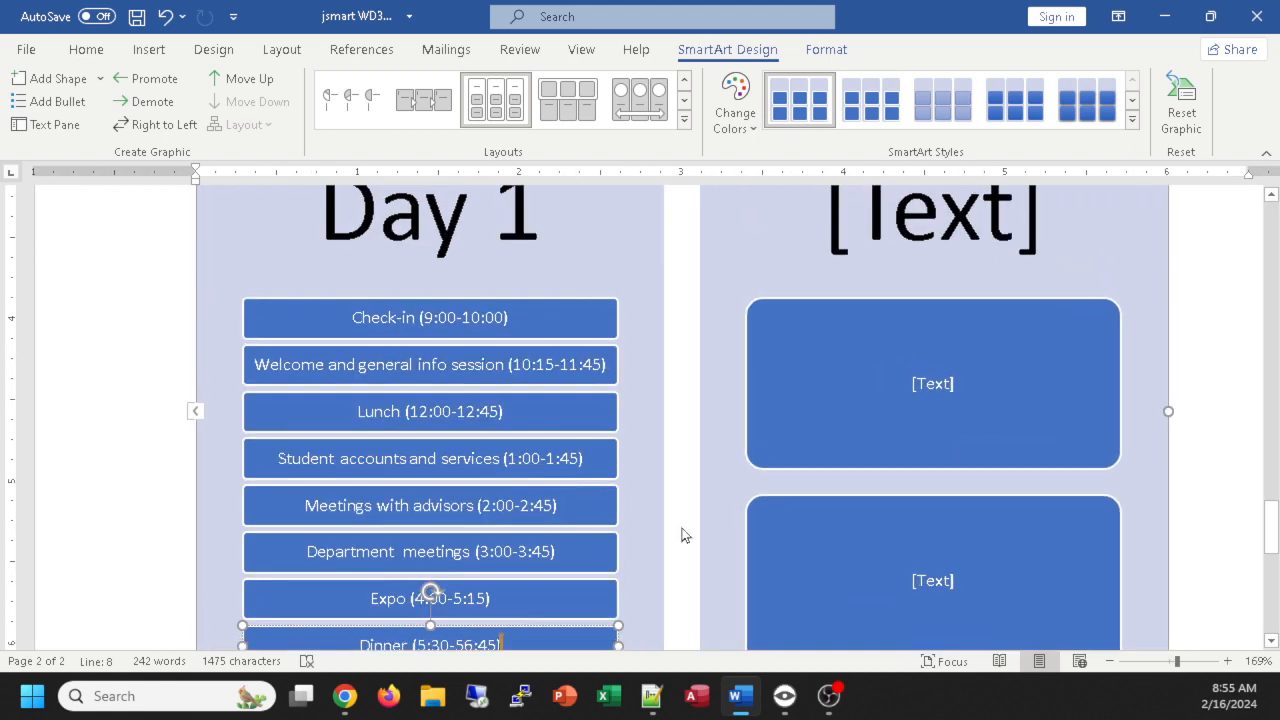
scroll(560, 575, "down", 1)
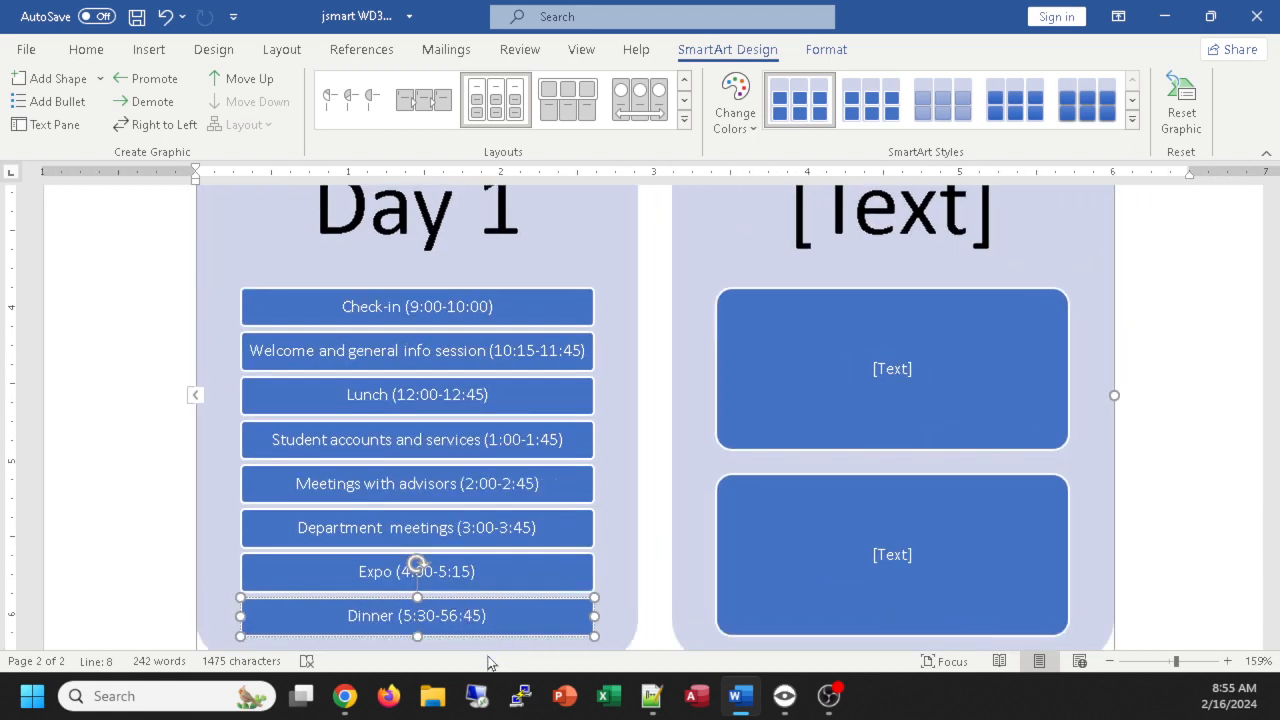
key("BackSpace")
scroll(540, 228, "down", 2)
key("Delete")
type("6")
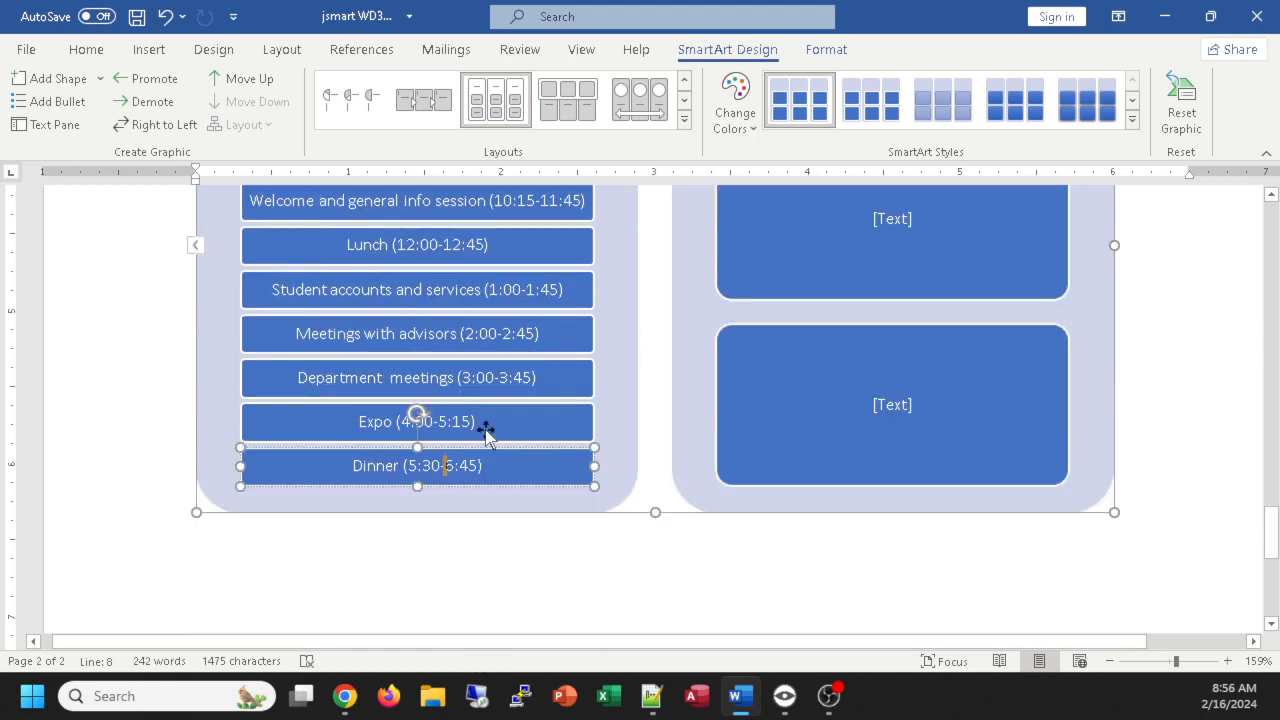
Step: Add a ninth shape under Day 1 with the text "Evening activities (7:00-10:00)"
left_click(74, 84)
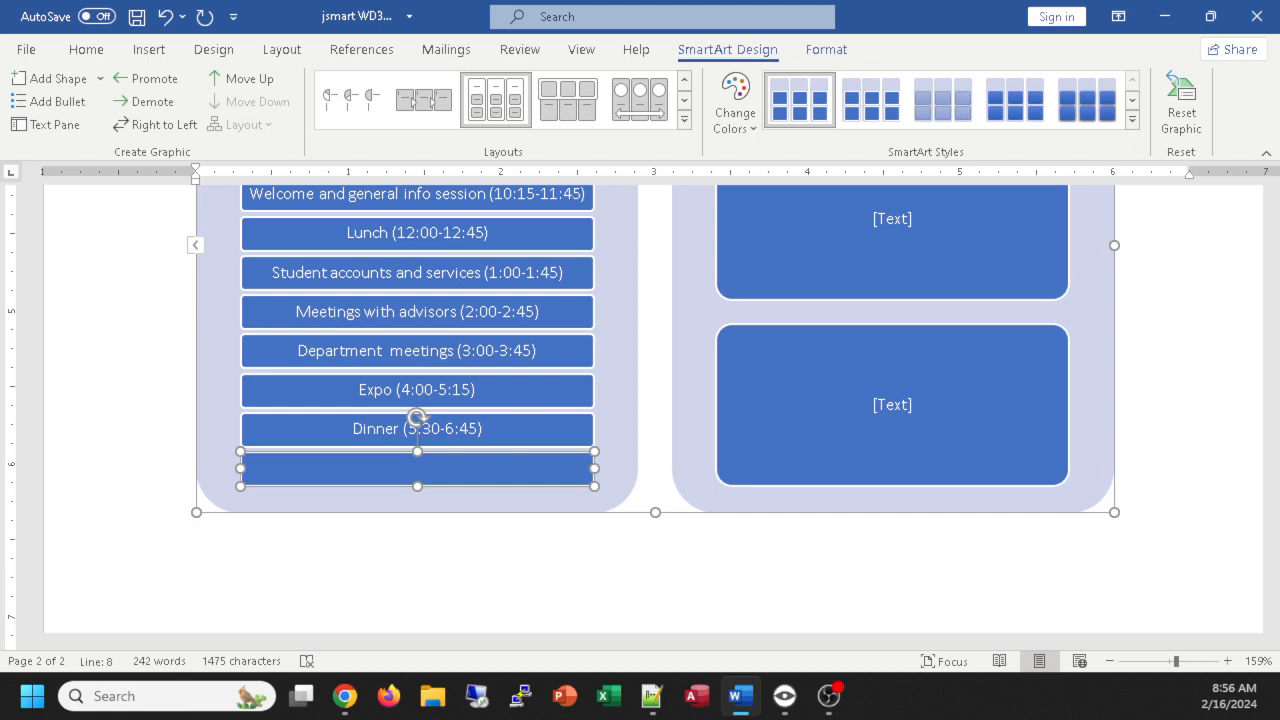
type("E")
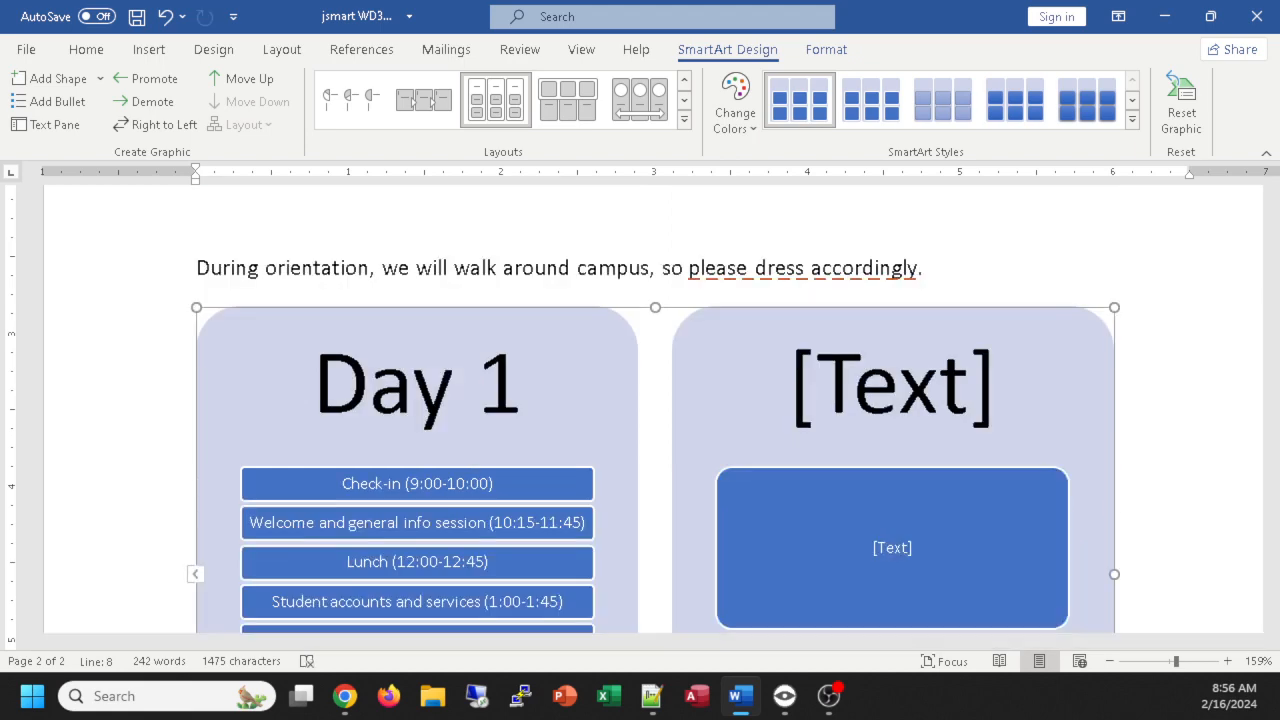
scroll(586, 278, "down", 3)
type("v")
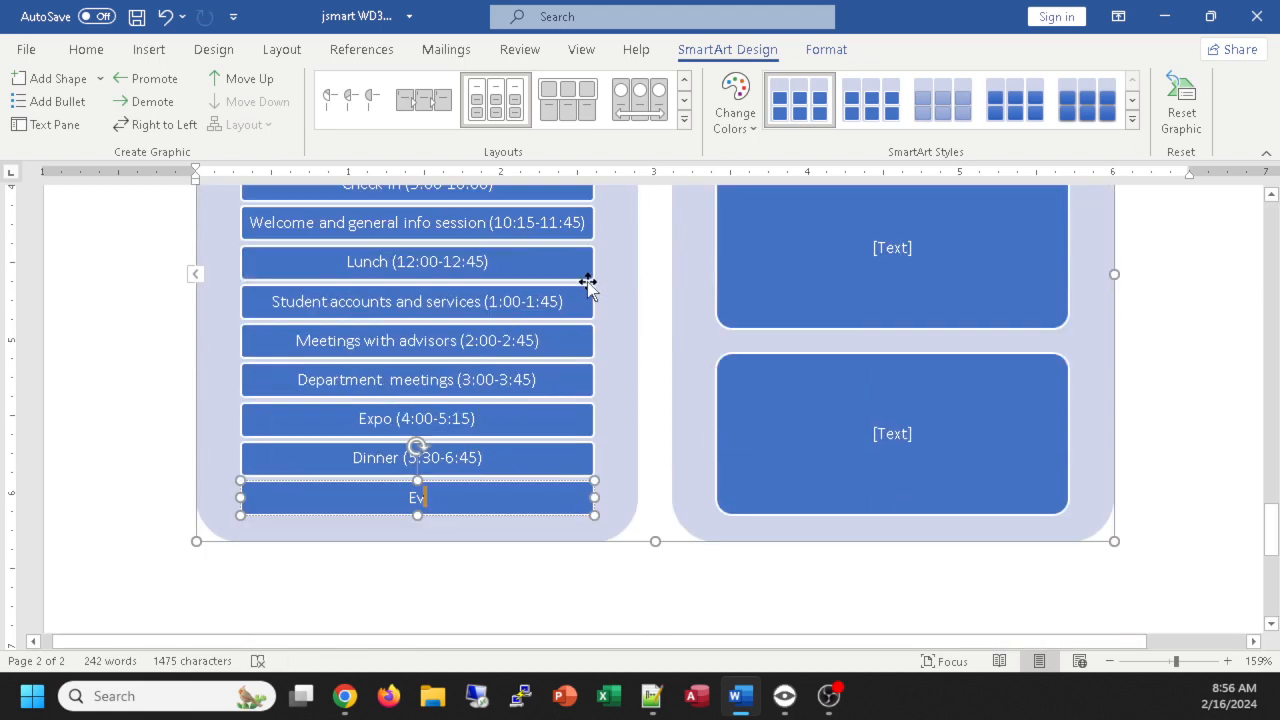
type("ening")
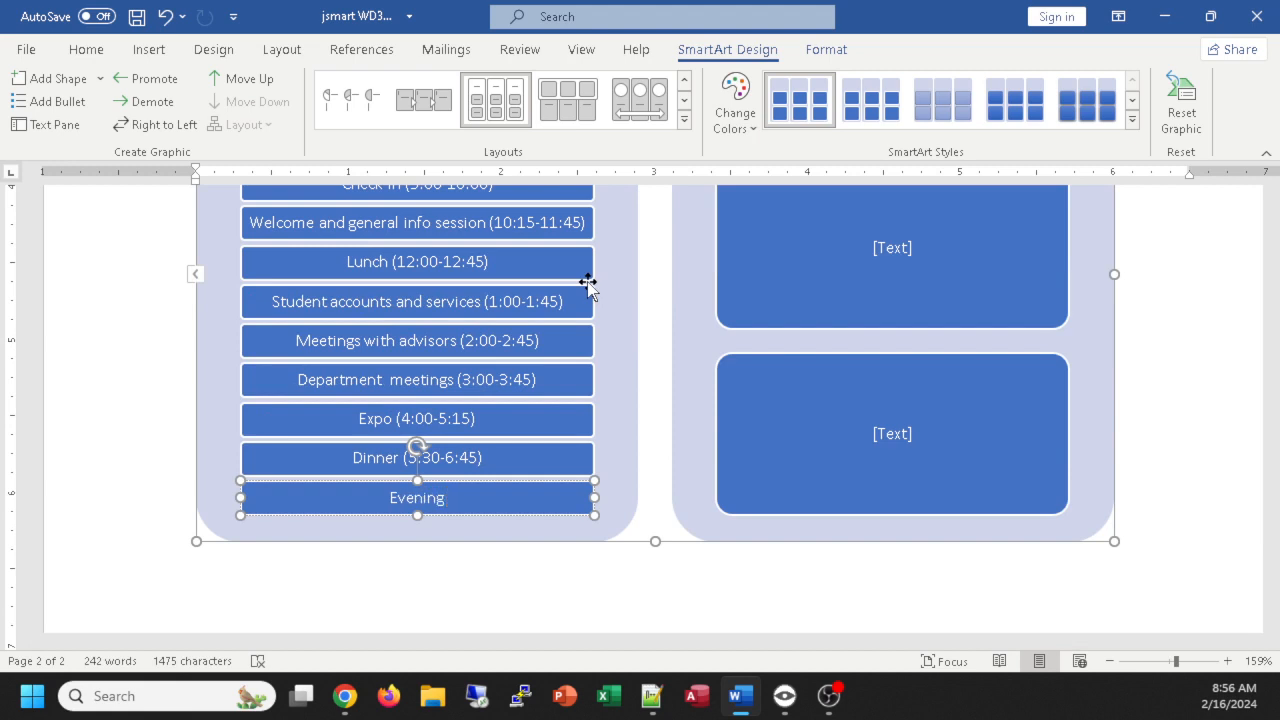
type(" activities")
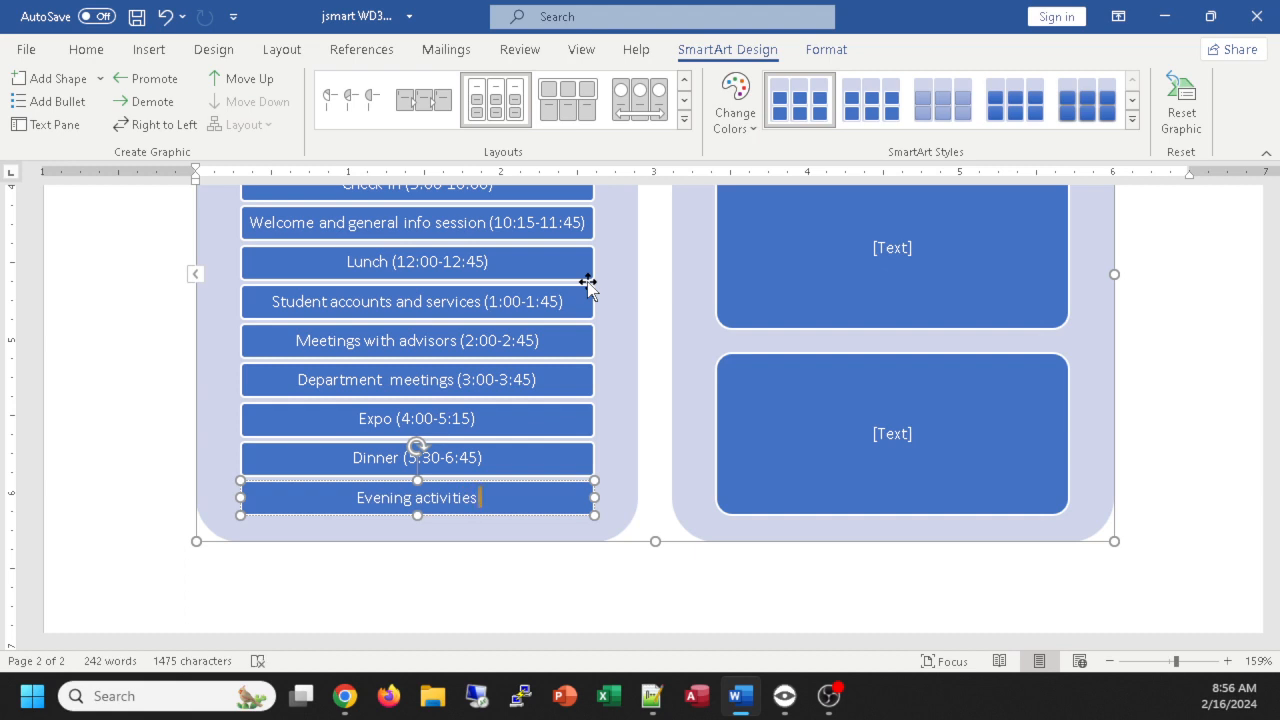
type(" (6")
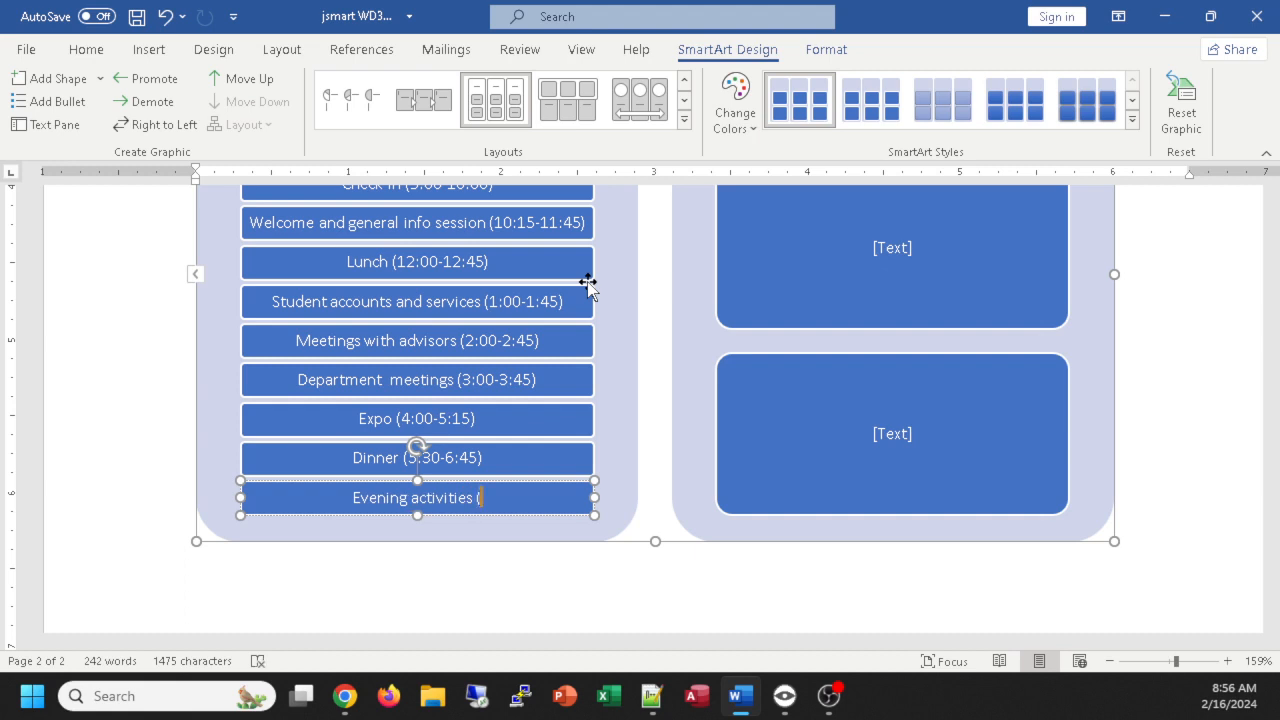
key("BackSpace")
type("7:00-10")
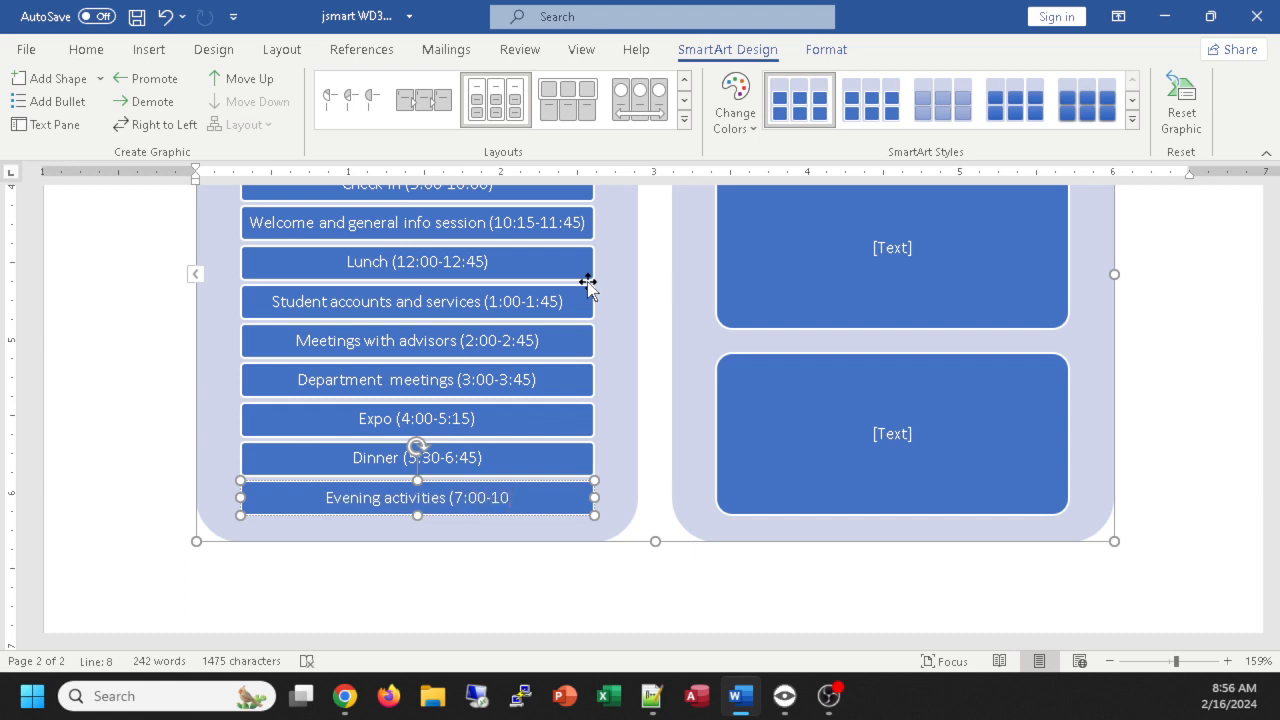
type(":00)")
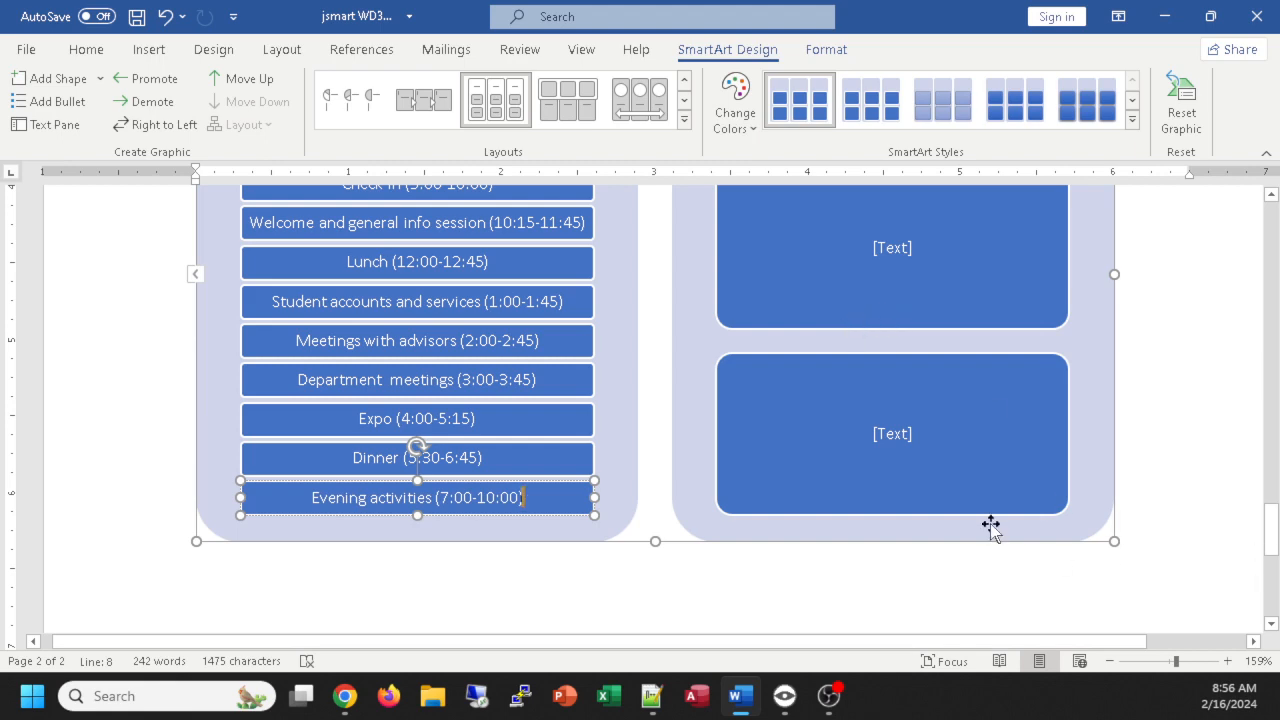
Step: Stretch the SmartArt graphic's lower edge downward so it fills most of the empty space below it on the page
scroll(988, 526, "down", 2, "ctrl")
scroll(980, 505, "down", 8, "ctrl")
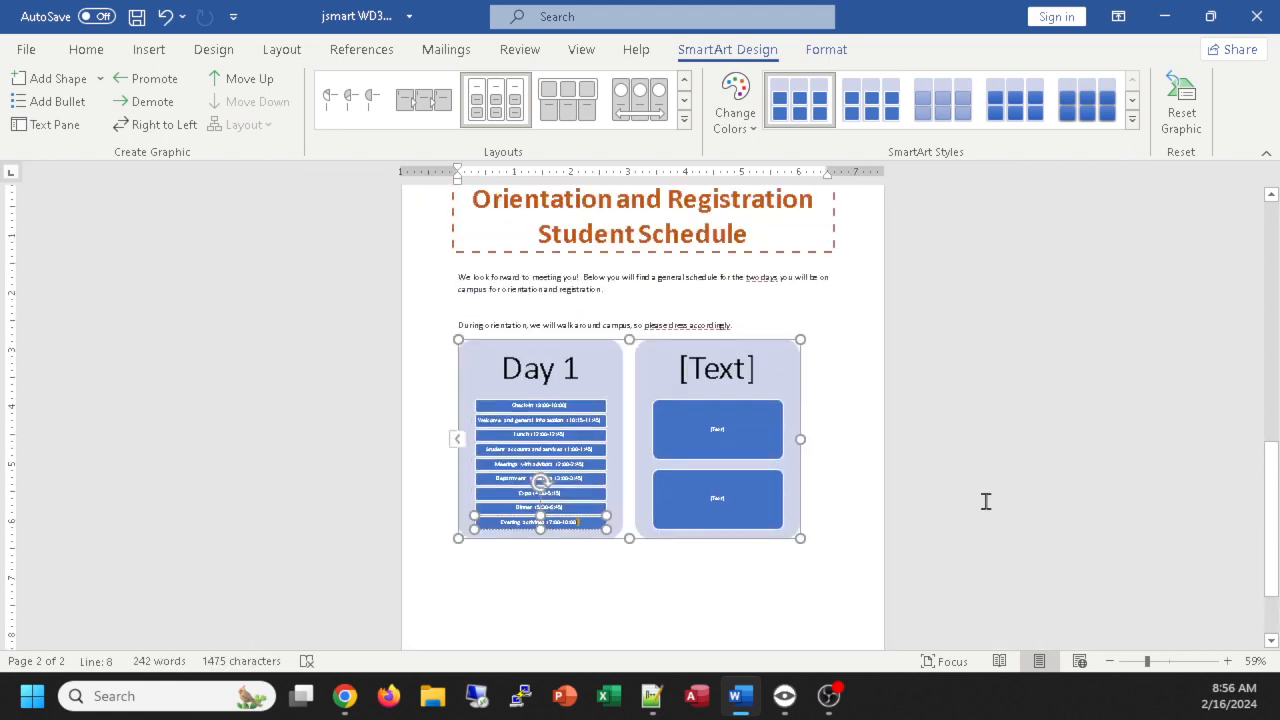
scroll(770, 485, "down", 3)
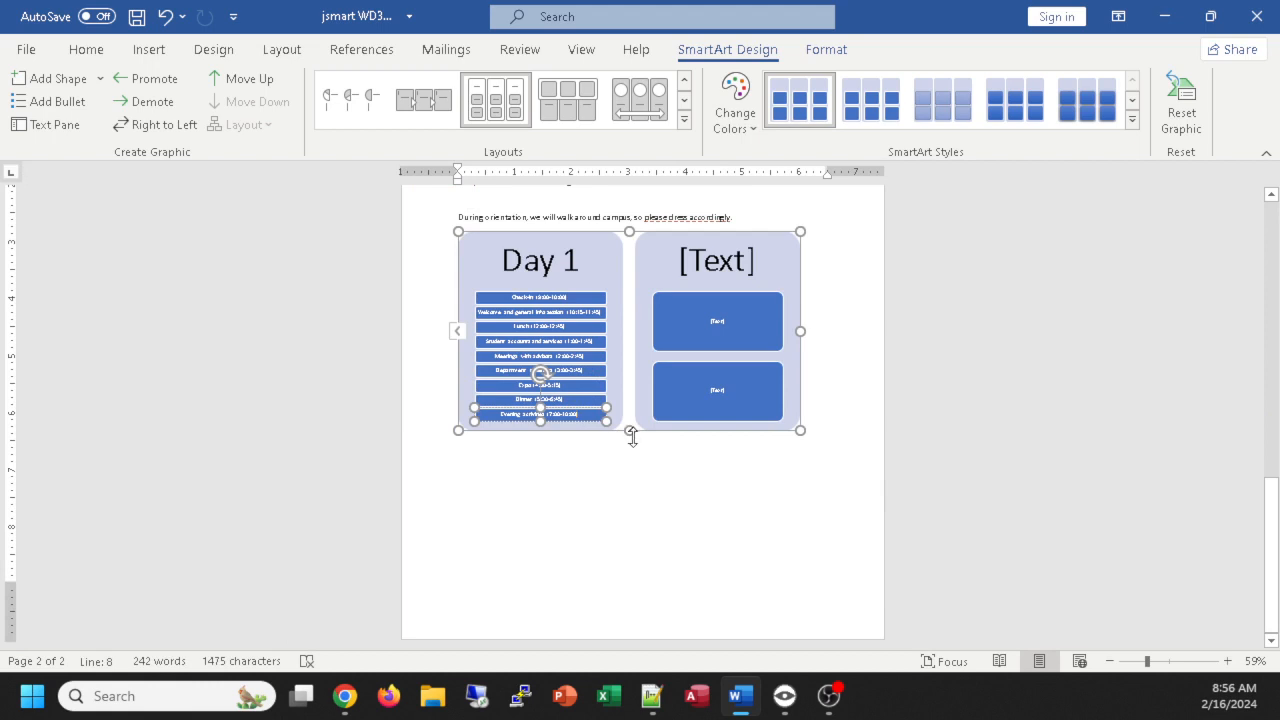
left_click_drag(631, 436, 651, 562)
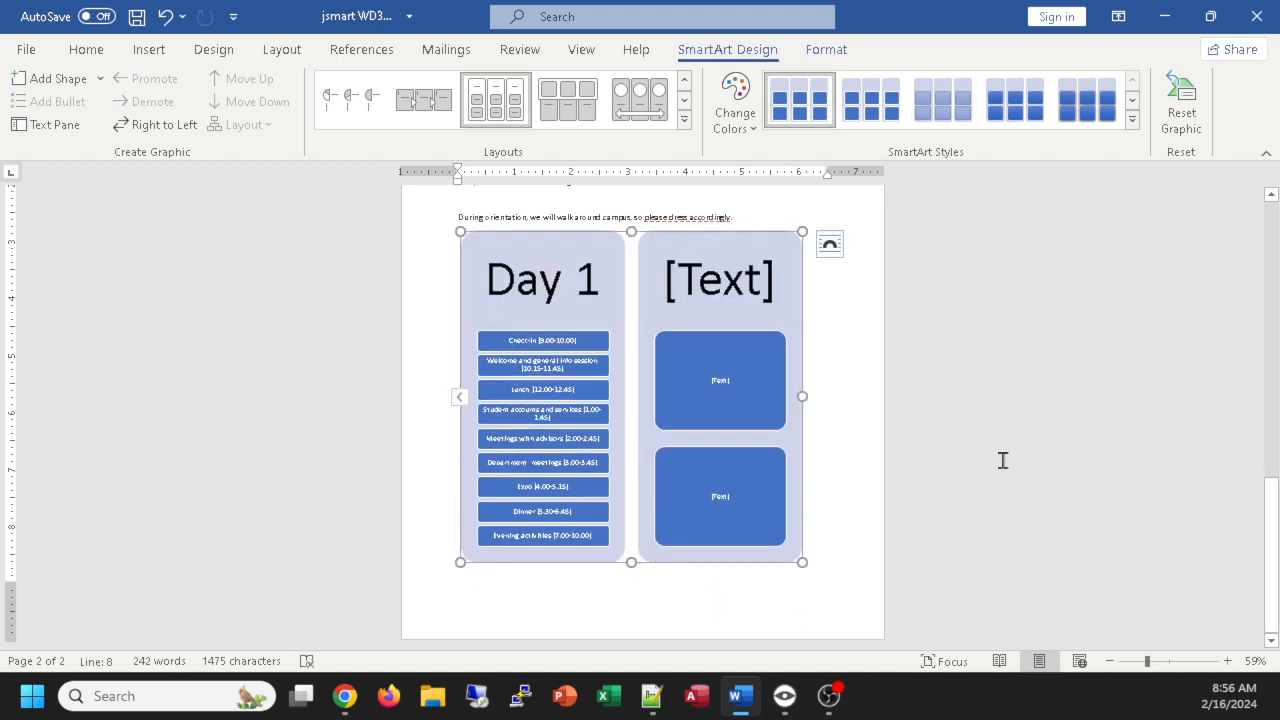
scroll(990, 466, "up", 4, "ctrl")
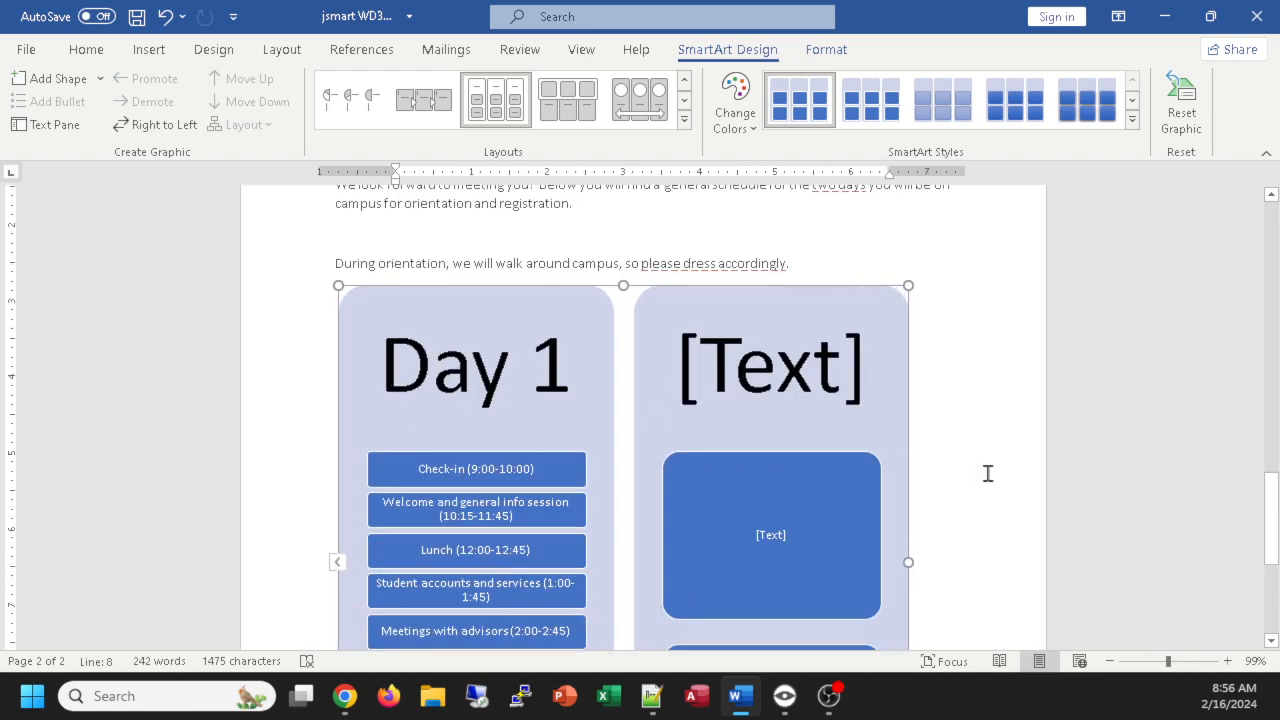
scroll(988, 473, "up", 1, "ctrl")
scroll(975, 470, "down", 3)
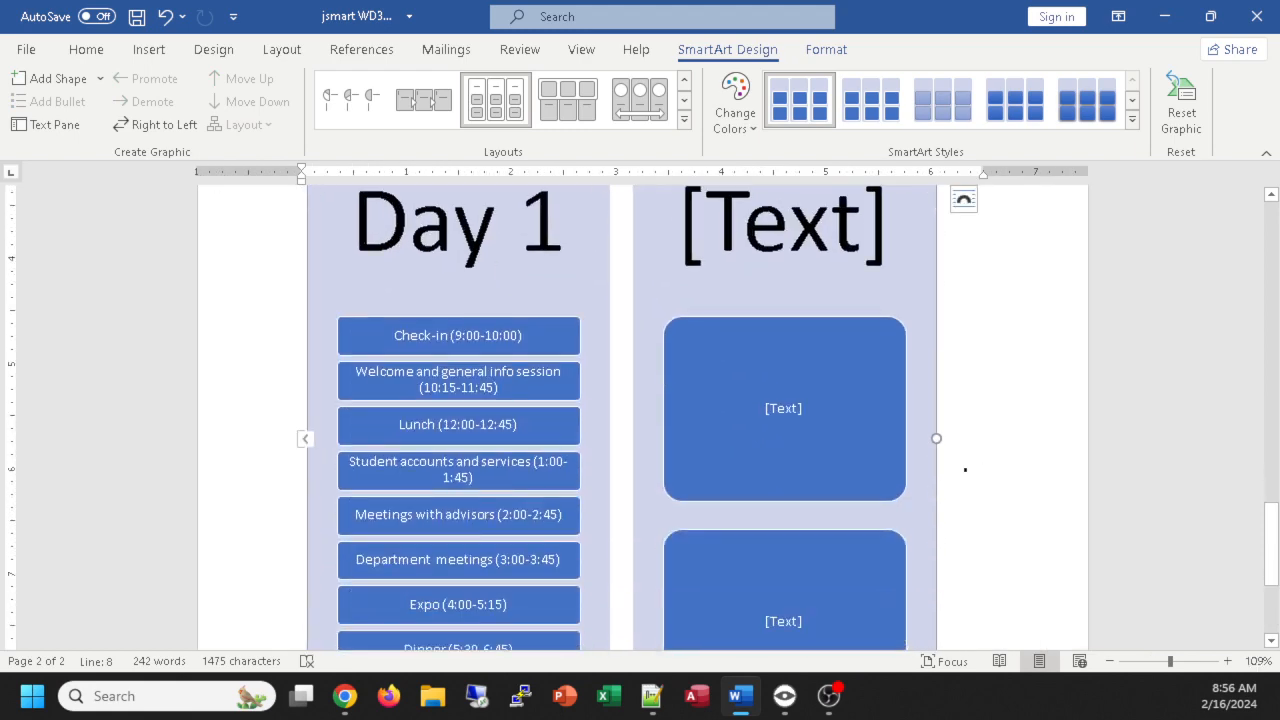
scroll(965, 469, "up", 2)
scroll(963, 470, "down", 4)
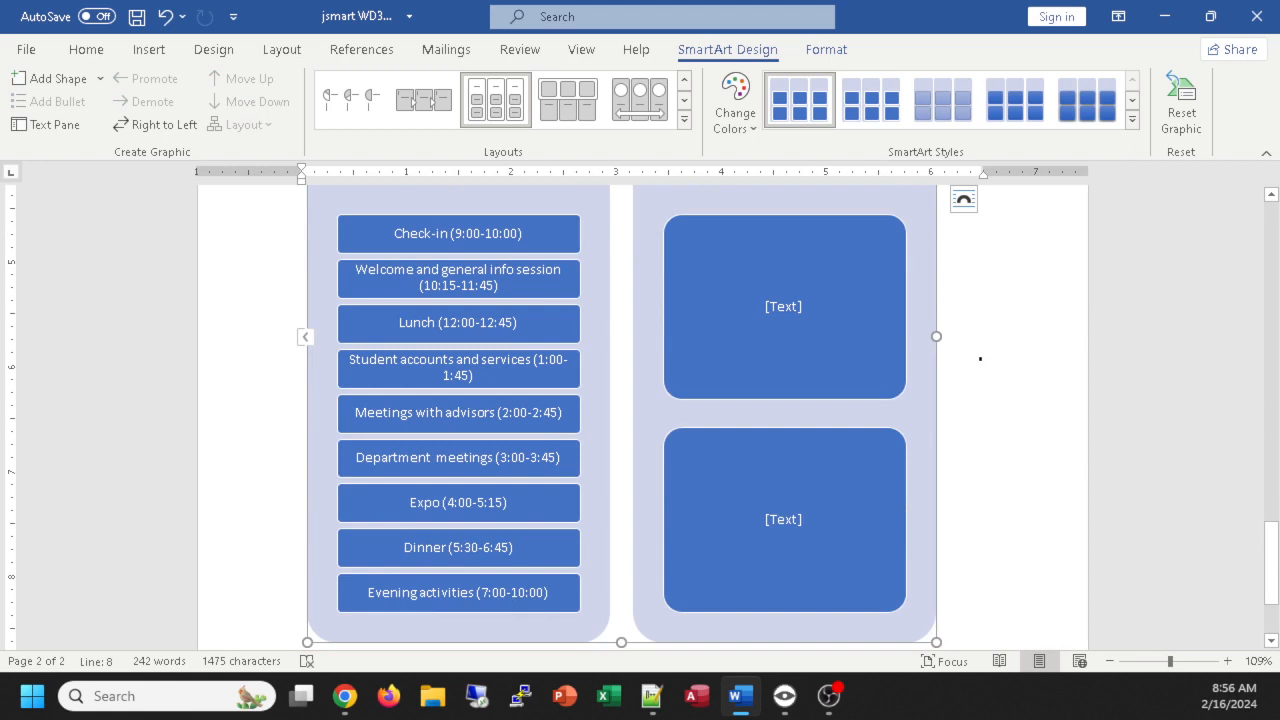
Step: Title the second column of the SmartArt graphic "Day 2"
scroll(978, 362, "up", 3)
scroll(972, 372, "down", 4)
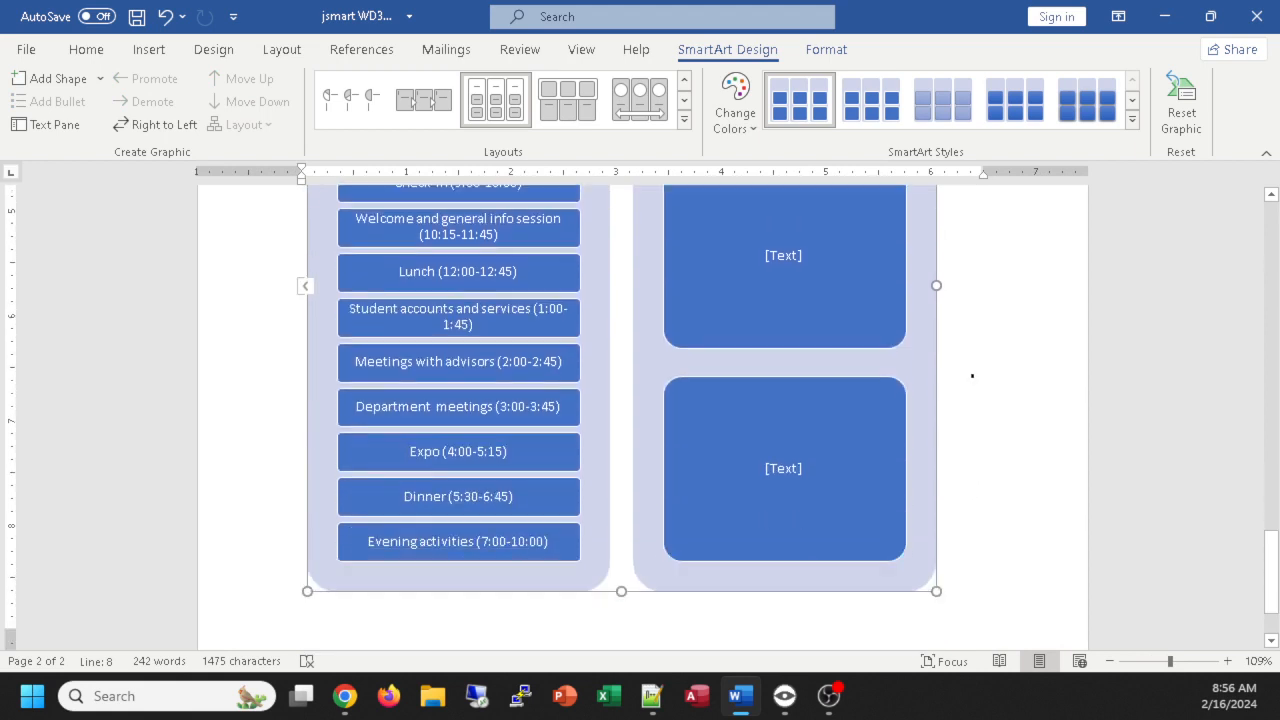
scroll(972, 376, "up", 1)
scroll(972, 376, "up", 2)
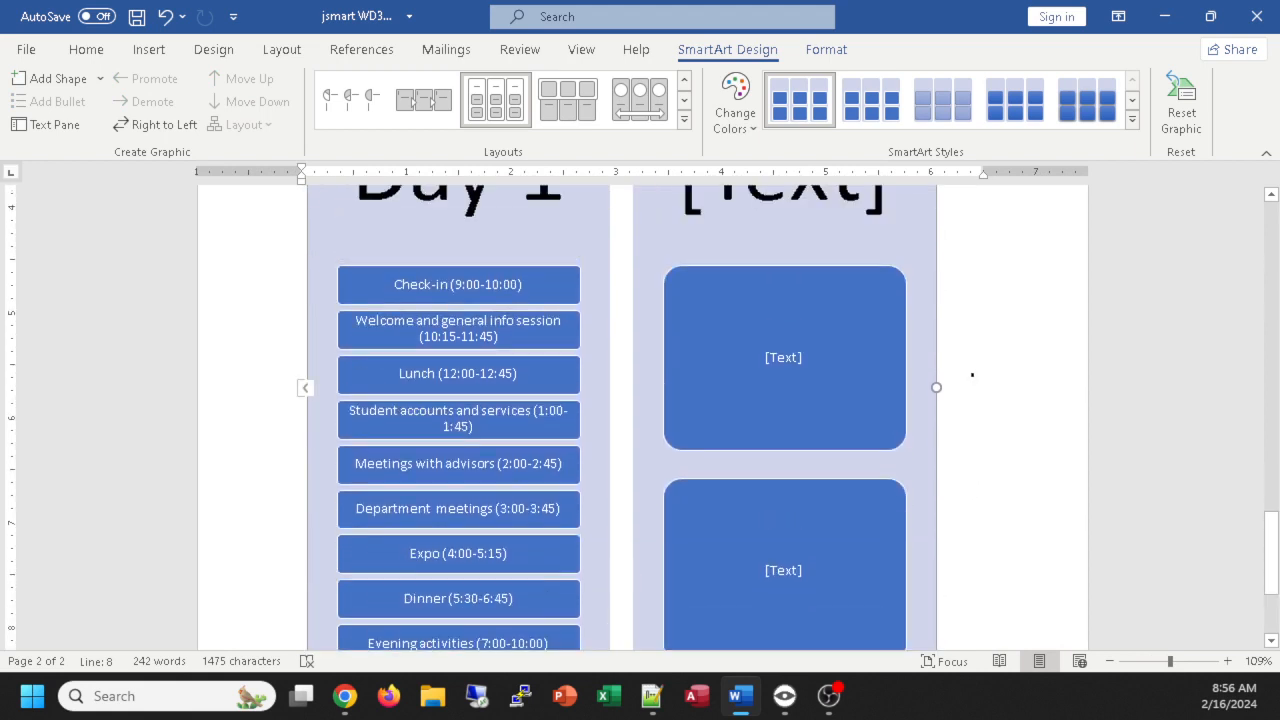
left_click(799, 250)
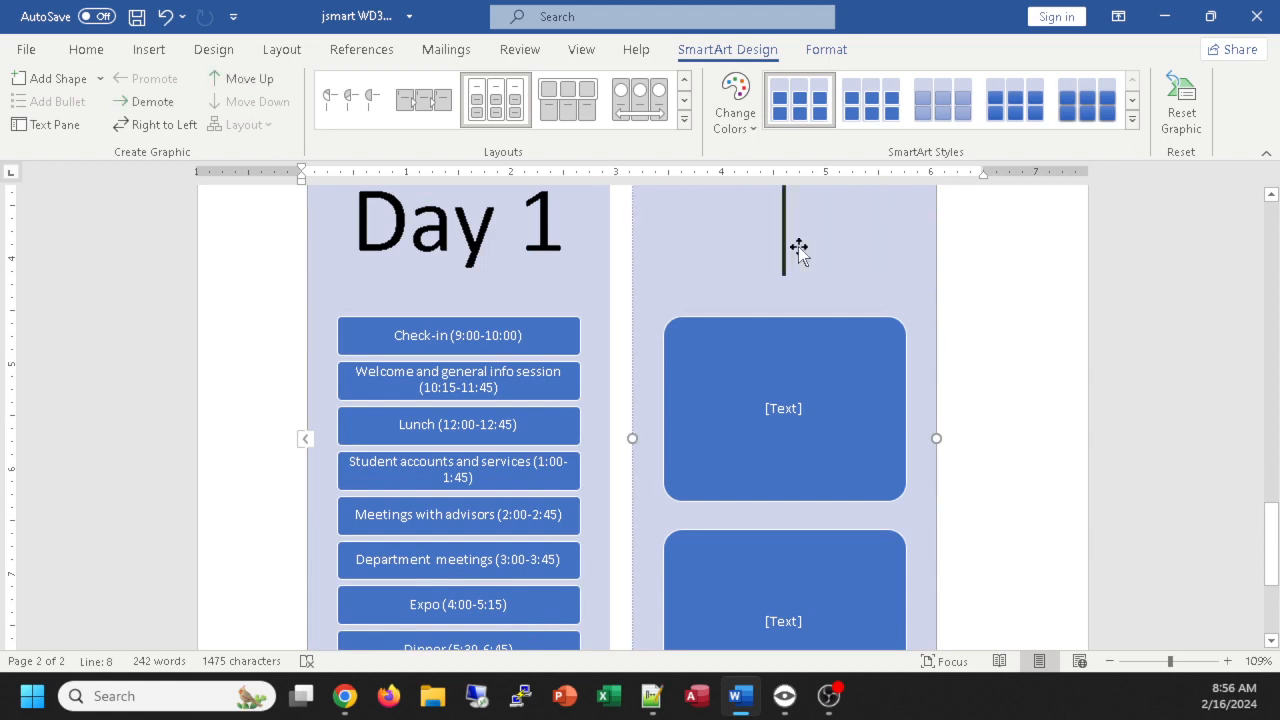
type("Day 2")
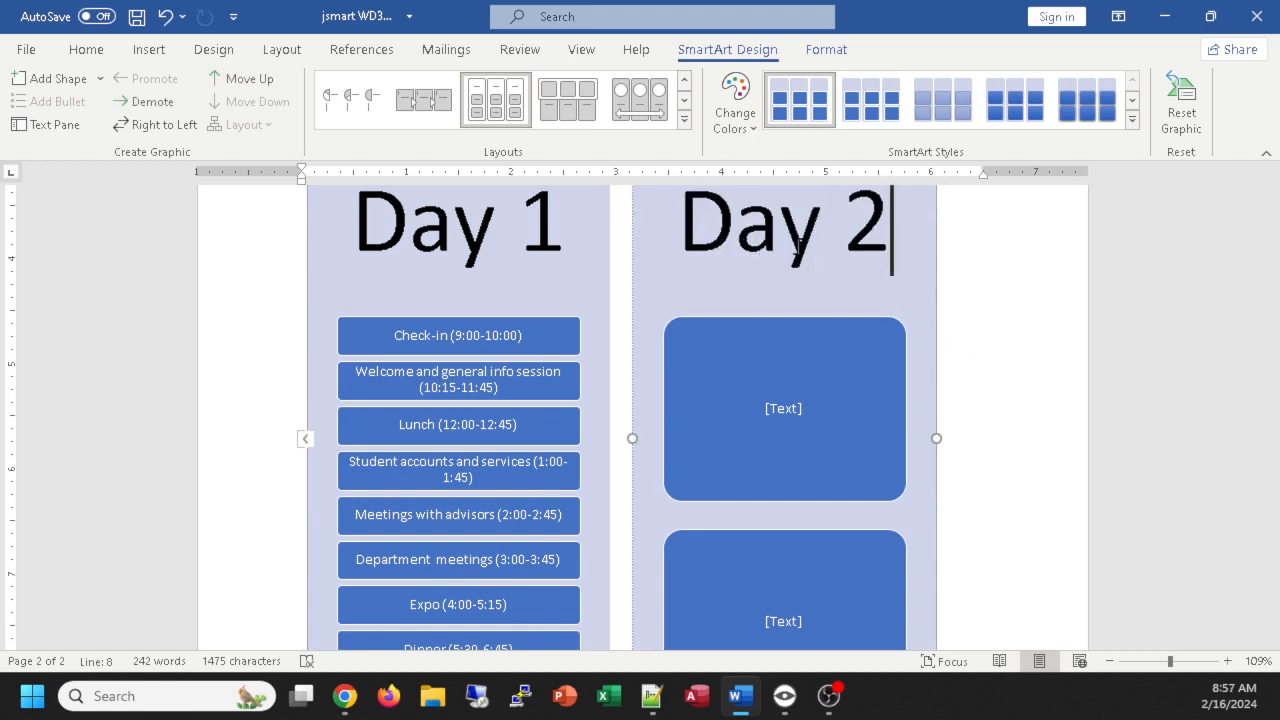
Step: Fill the first shape under Day 2 with the text "Breakfast (7:00-7:45)"
left_click(768, 382)
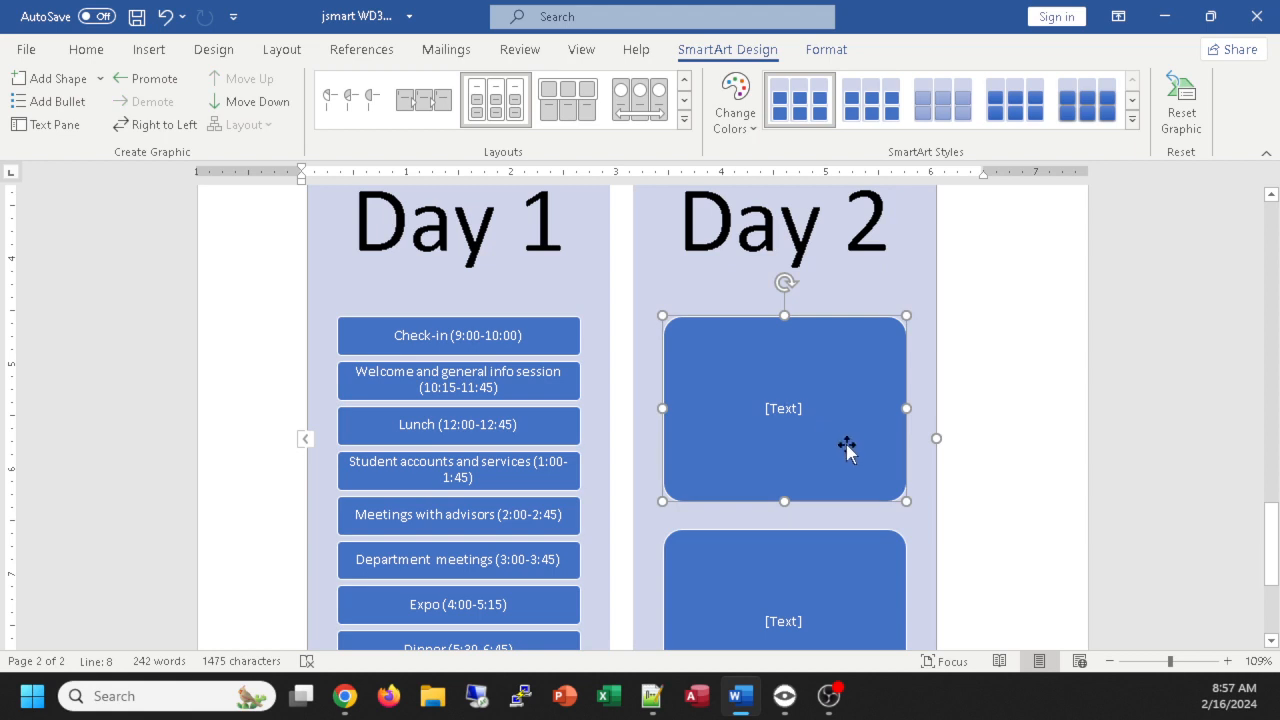
type("Breakfast")
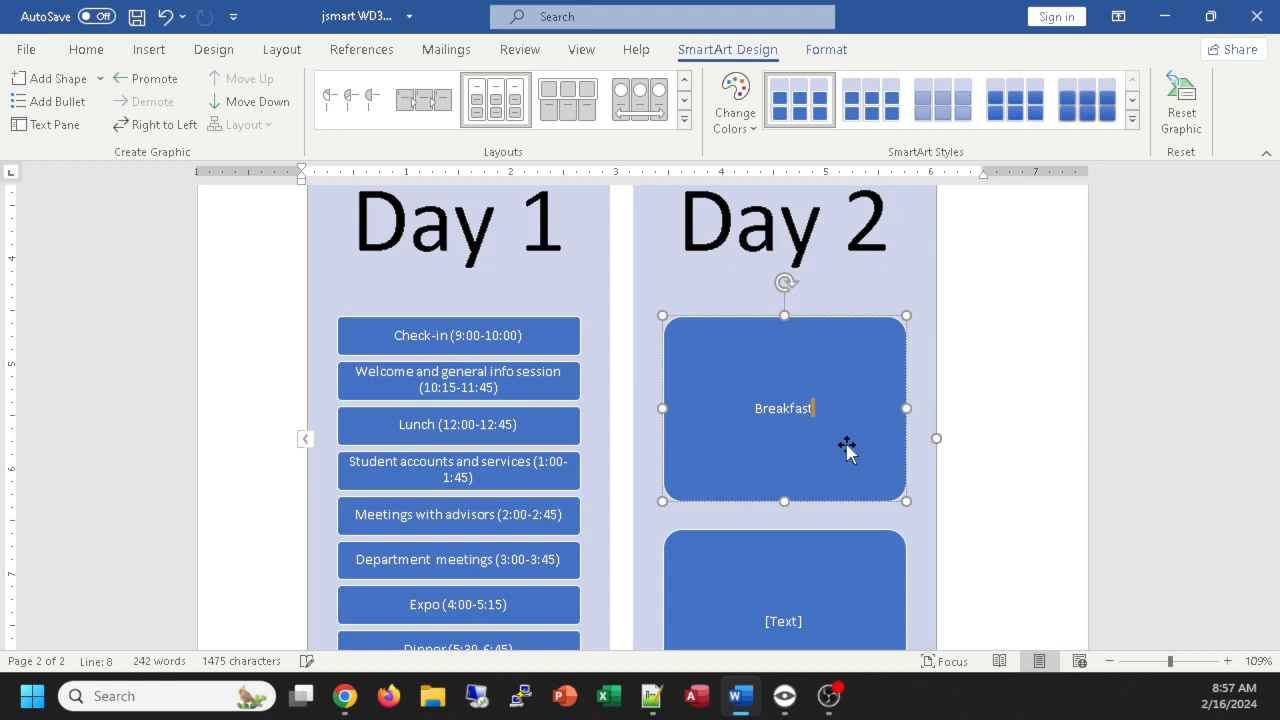
type(" (7:00-7:45)")
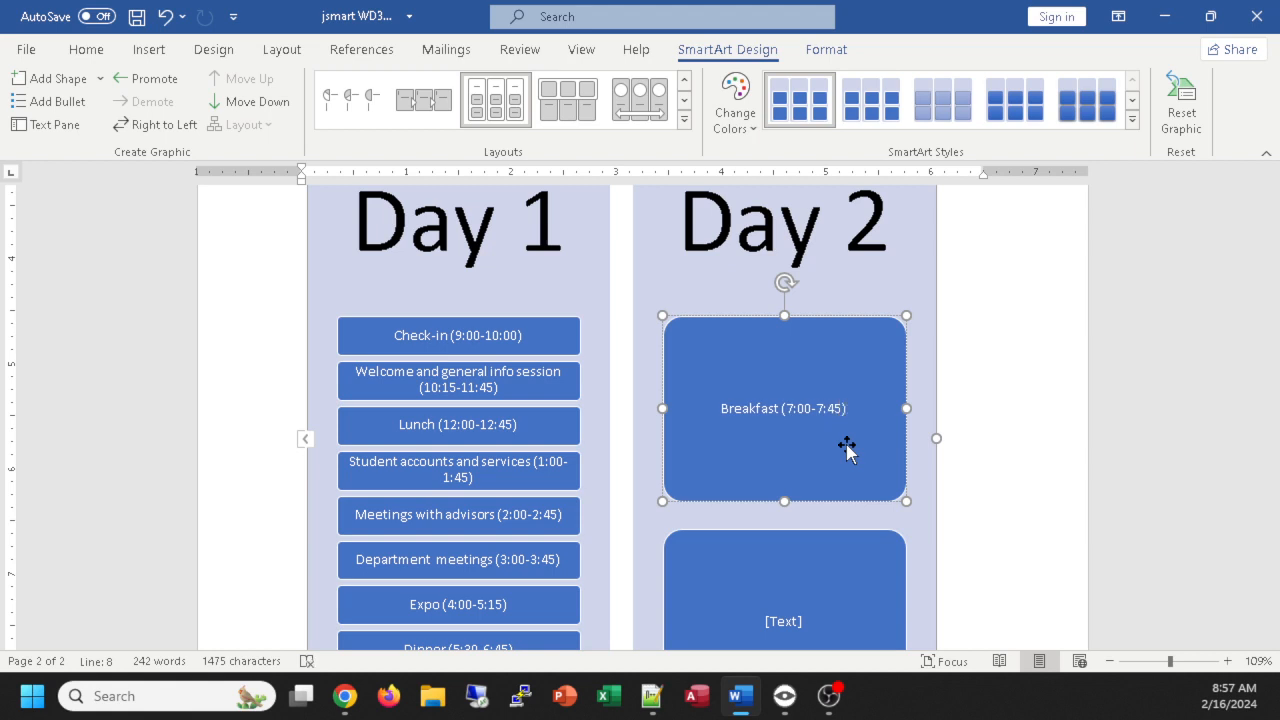
Step: Fill the second shape under Day 2 with the text "Housing services session (8:00-8:30)"
left_click(817, 574)
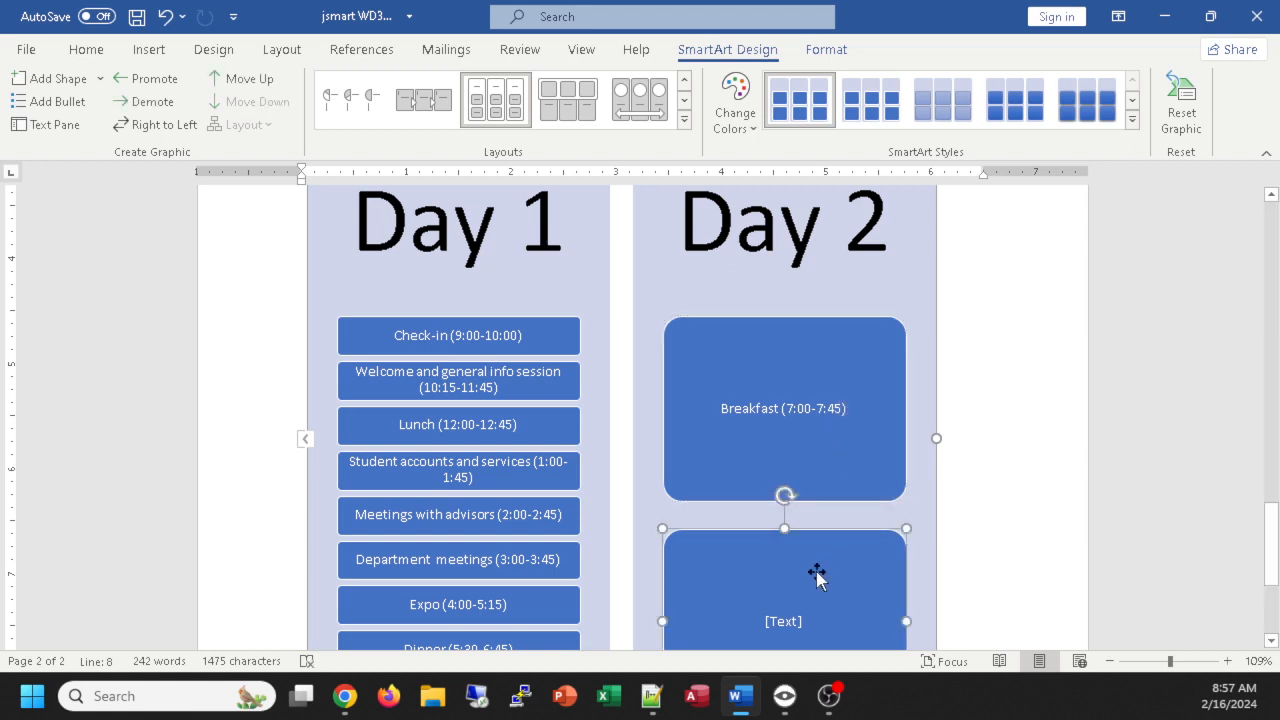
type("H")
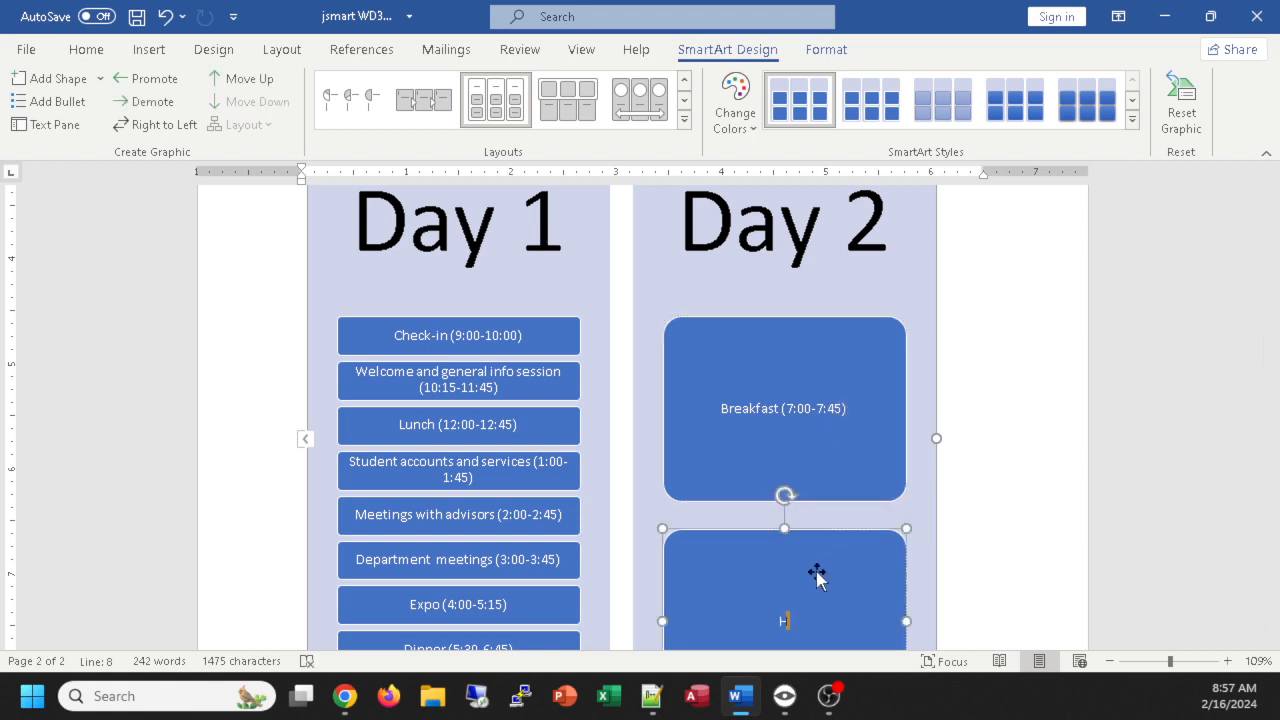
type("ousing services")
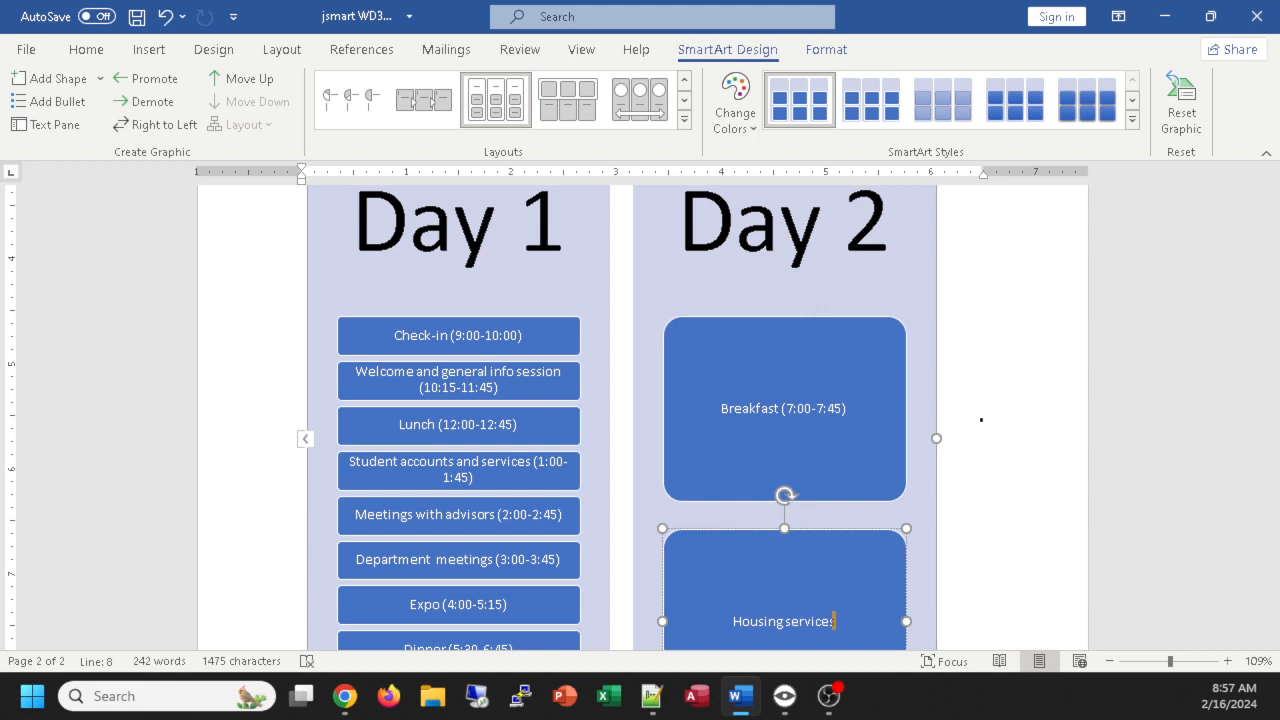
type(" session (")
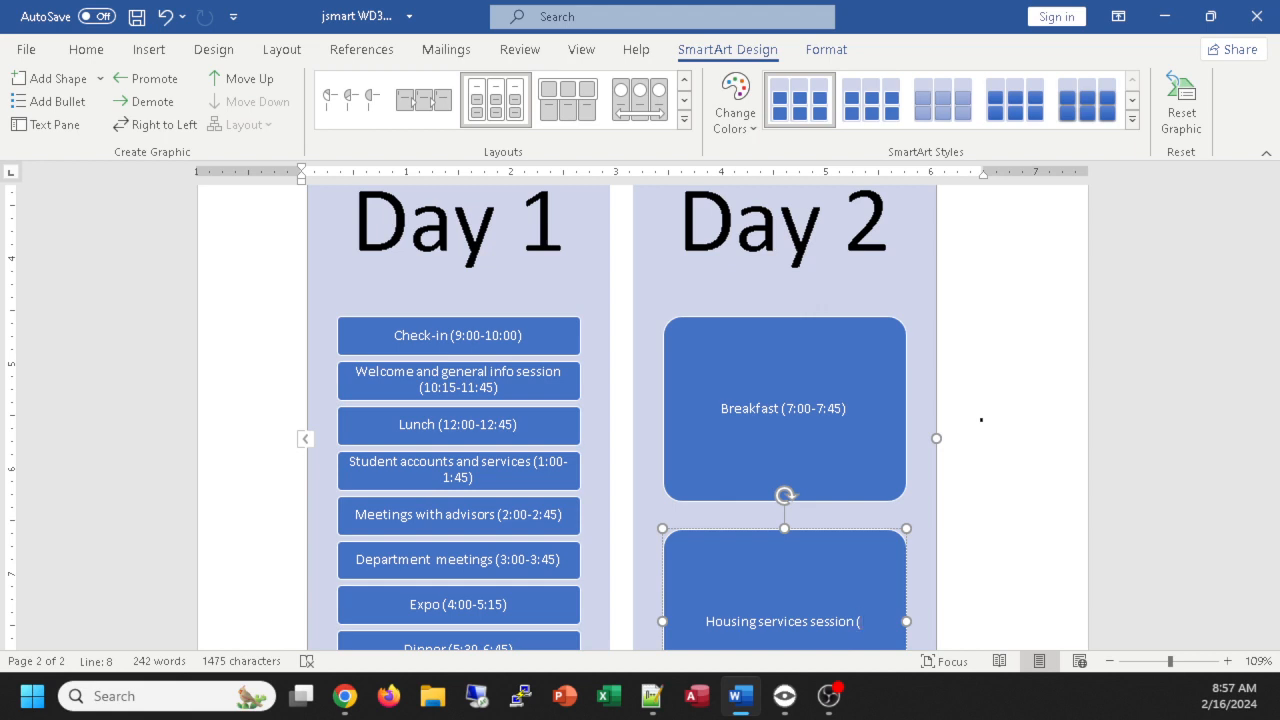
type("8:00-")
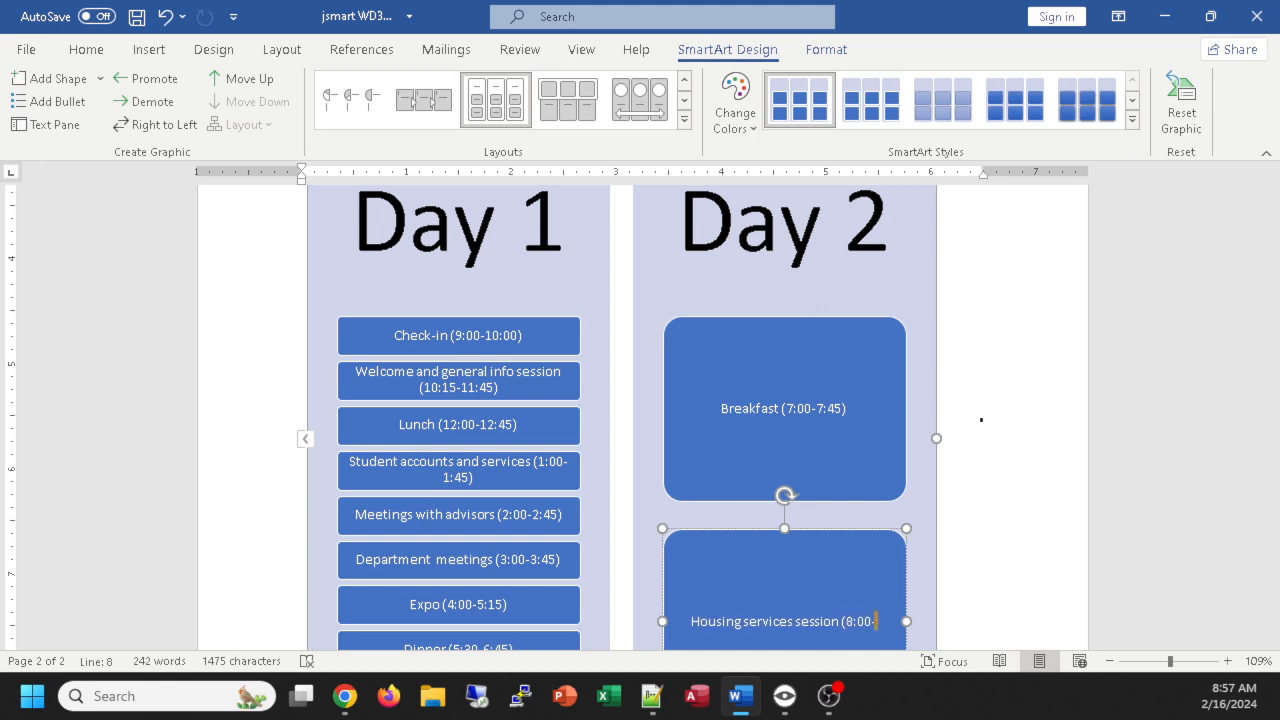
type("8:30)")
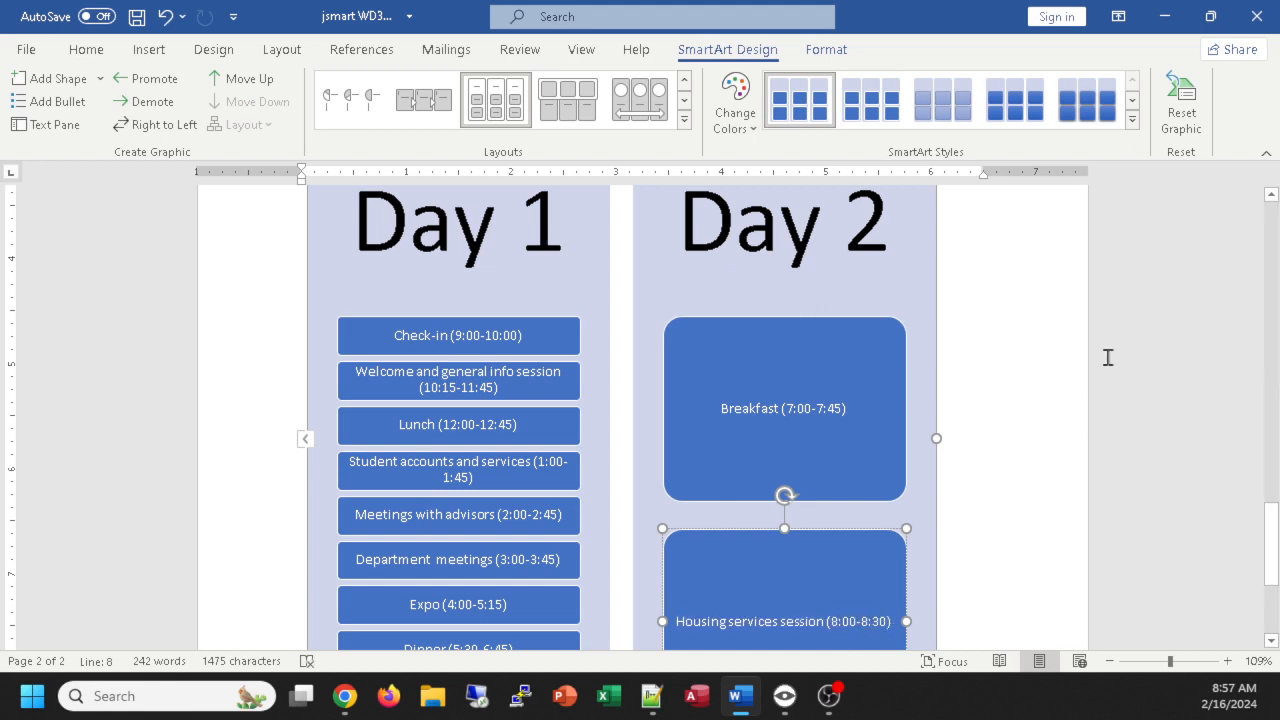
Step: Add a third shape under Day 2 with the text "Dining services session (8:35-9:05)"
scroll(1085, 372, "down", 2)
scroll(1063, 380, "down", 1)
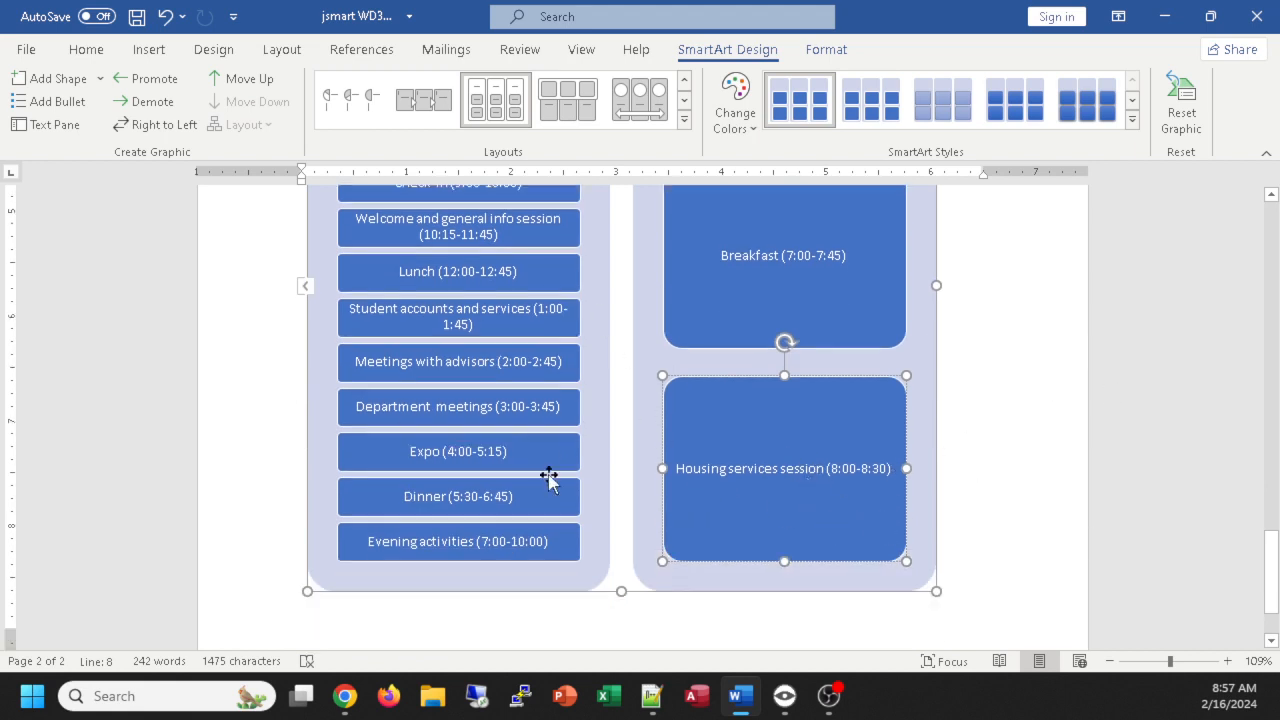
scroll(795, 426, "up", 1)
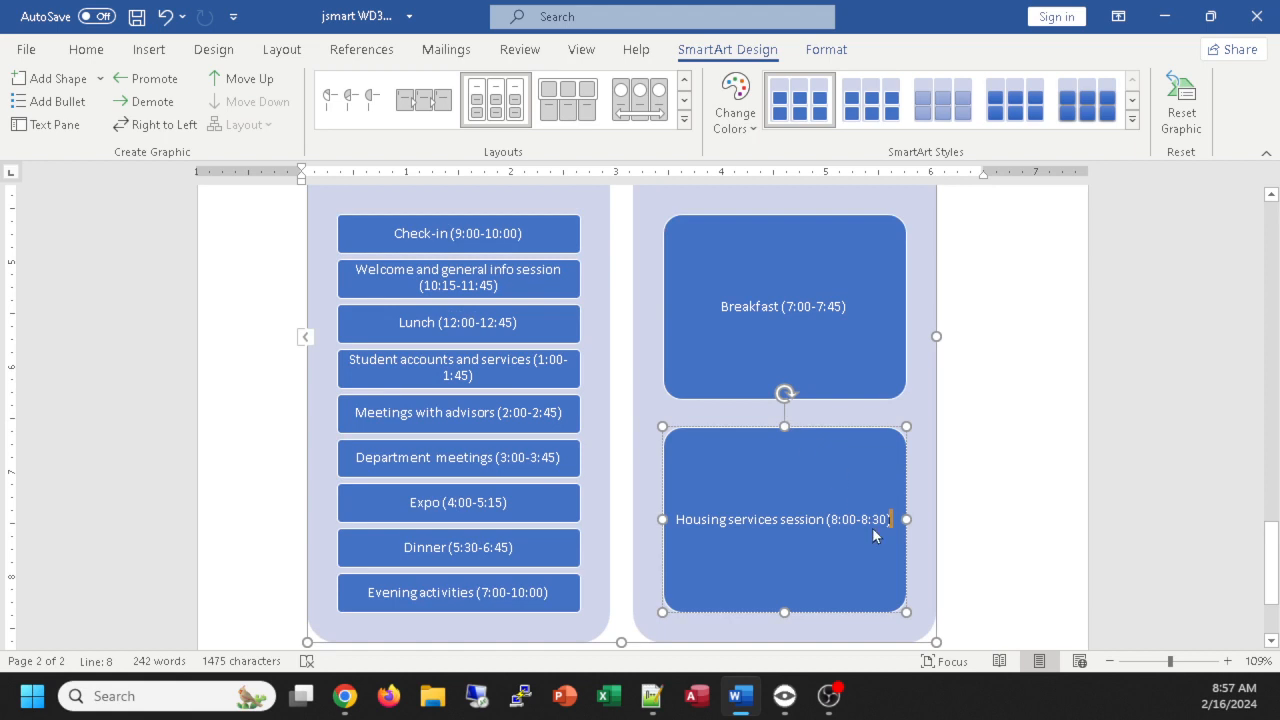
left_click(58, 82)
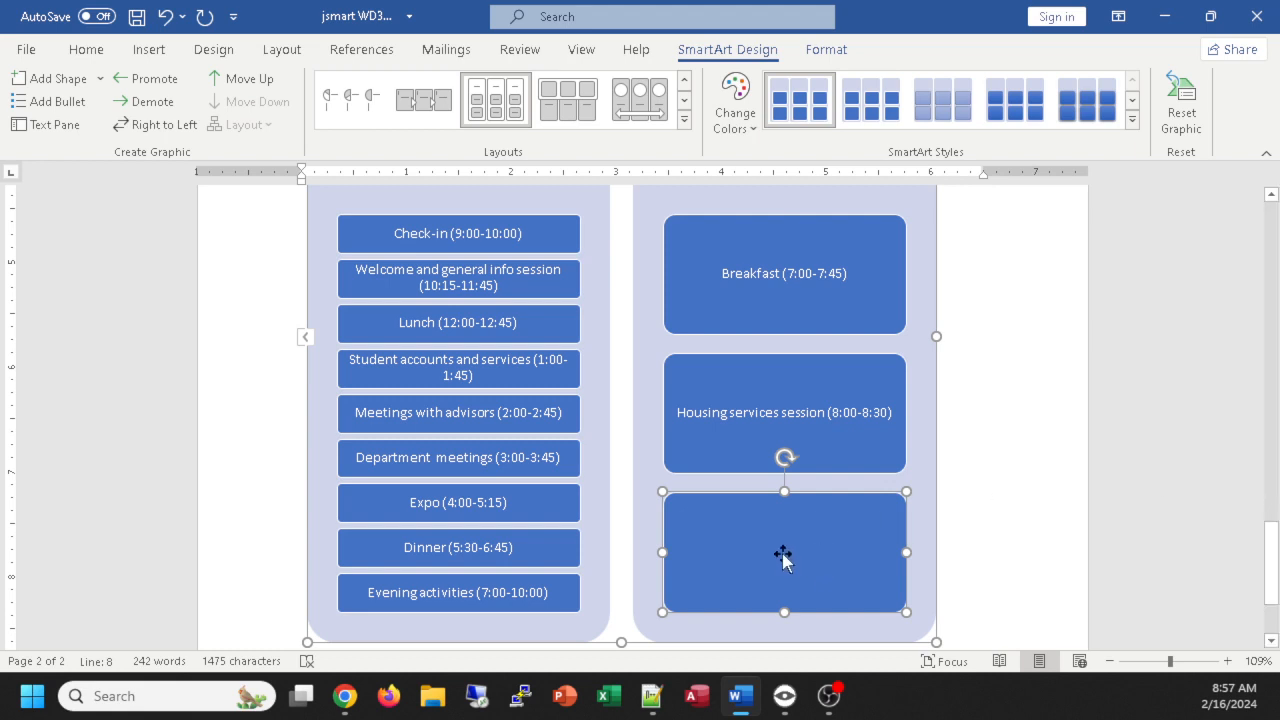
type("Dining Ser")
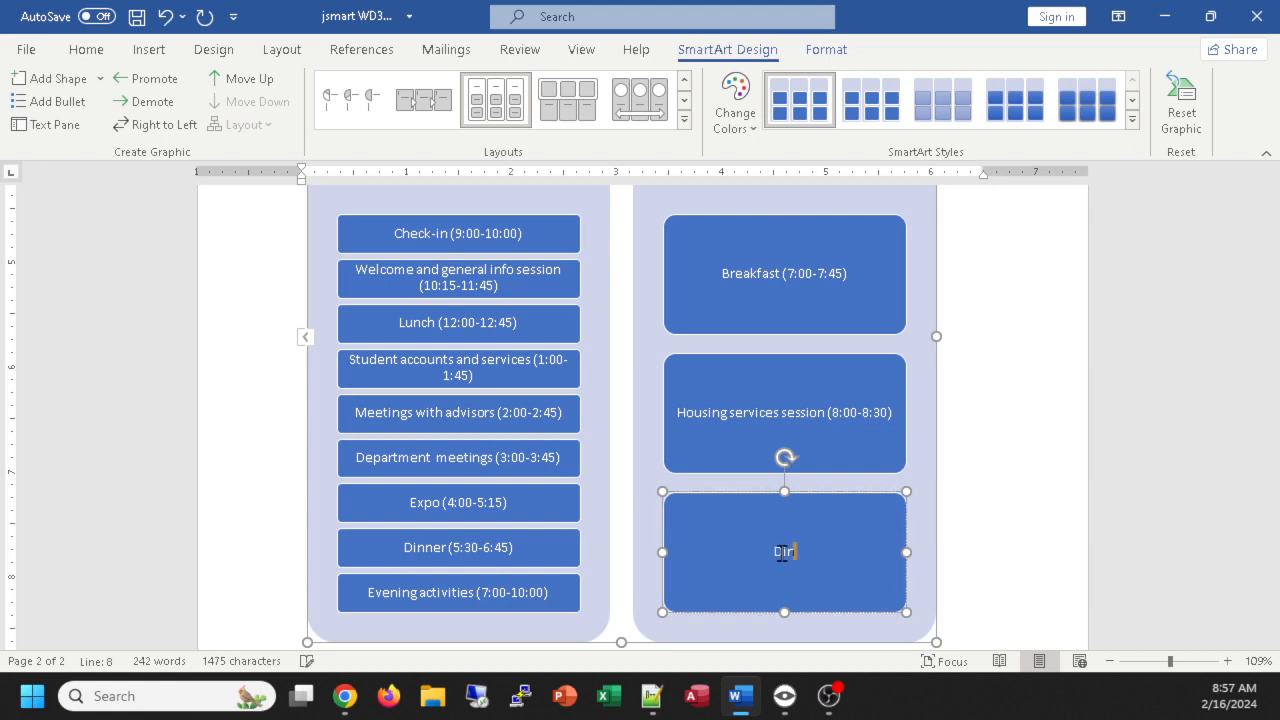
key("BackSpace")
key("BackSpace")
key("BackSpace")
key("BackSpace")
type("services")
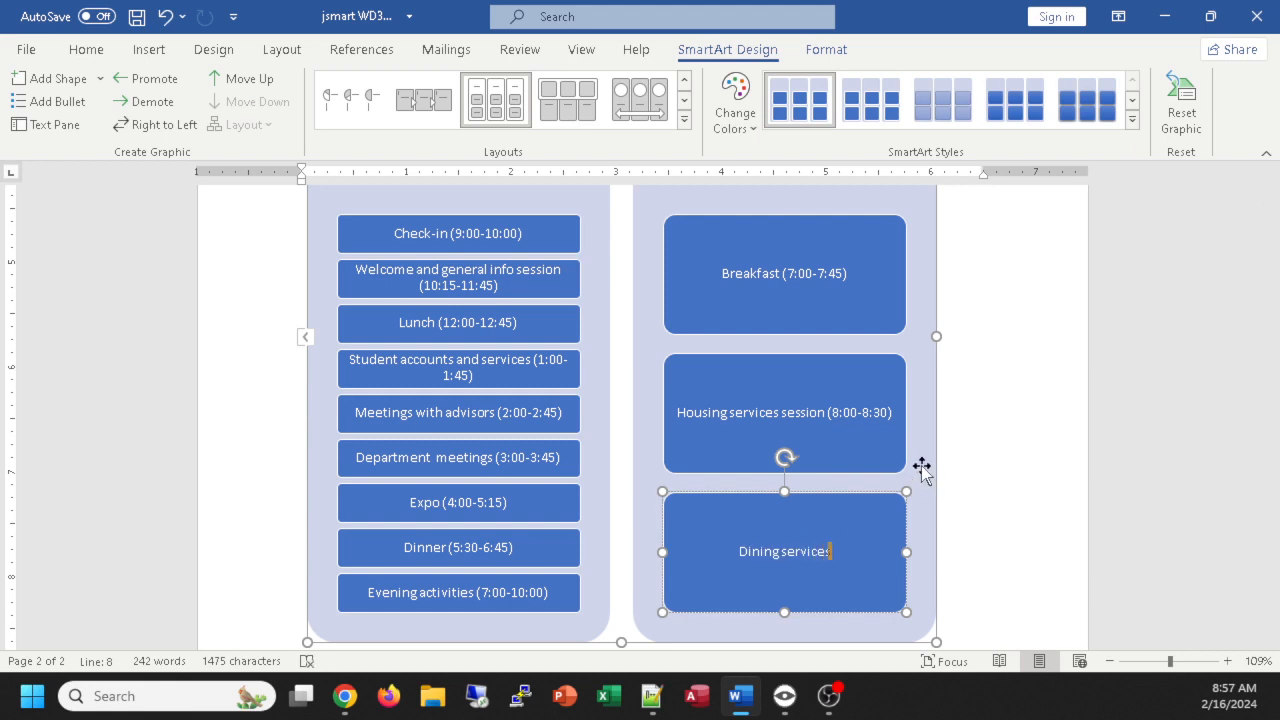
type(" session (")
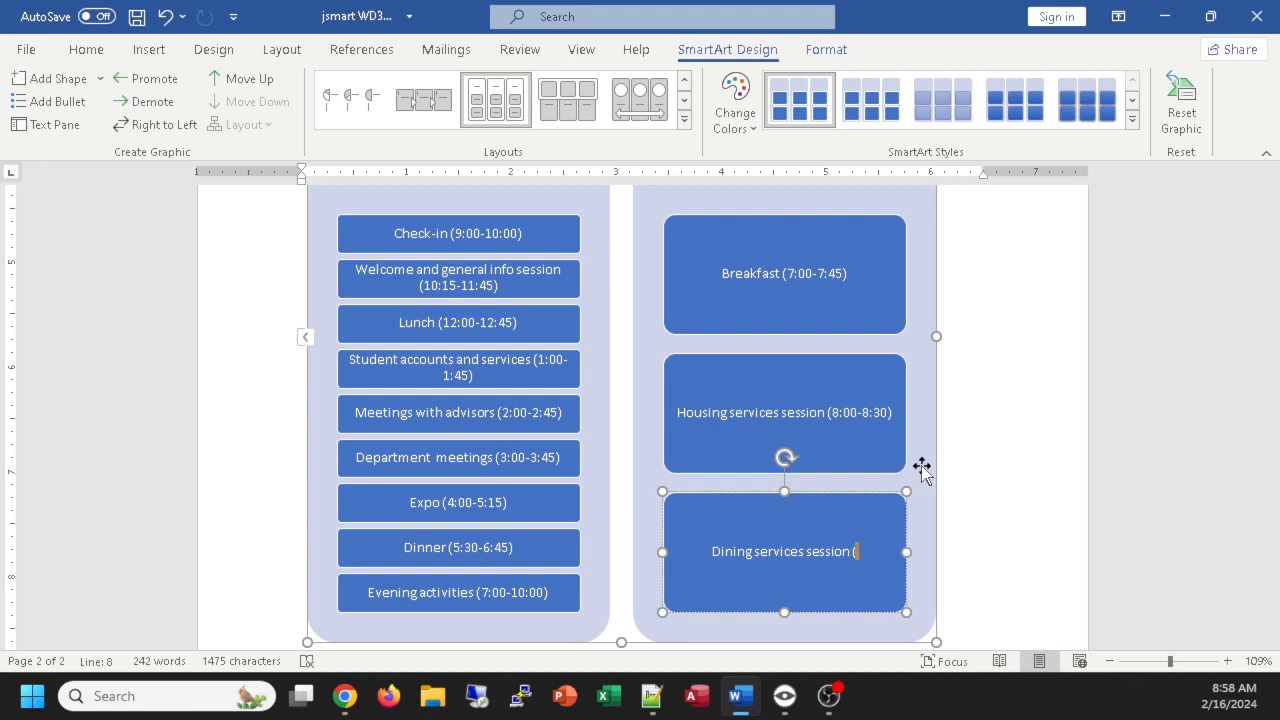
type("8:35-")
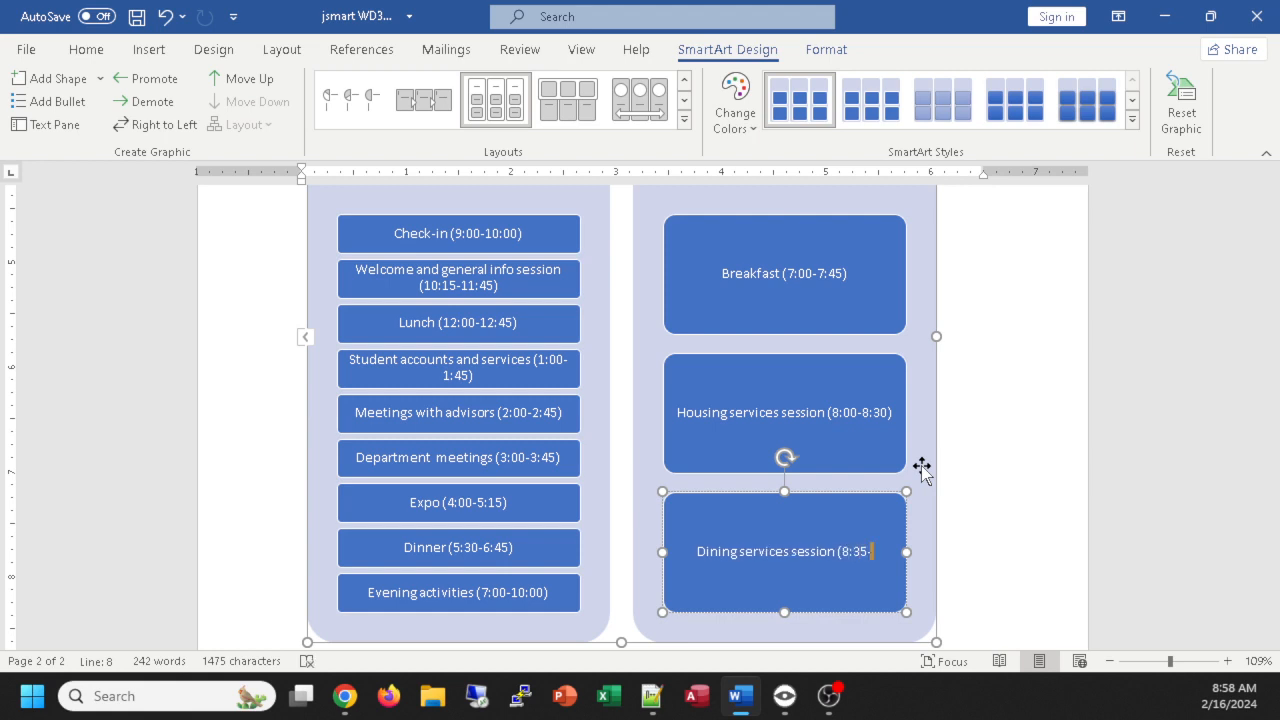
type("9:05)")
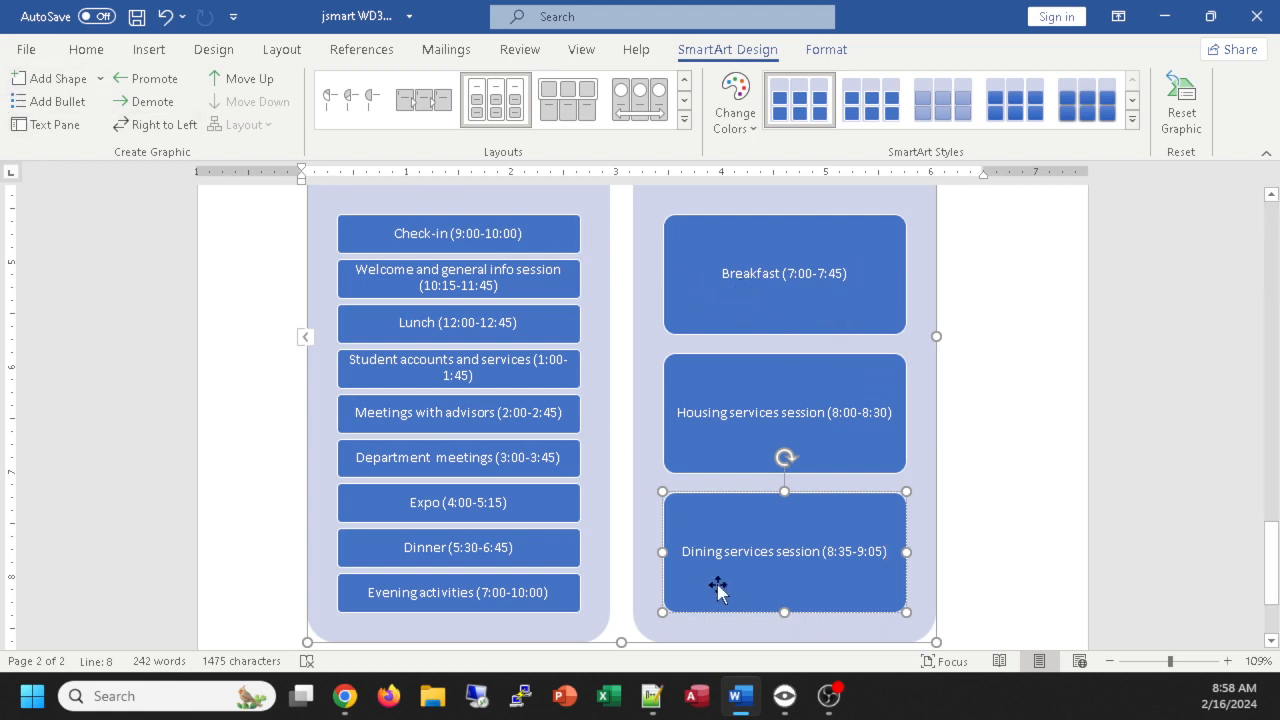
Step: Show the SmartArt graphic's text outline and widen it so the long schedule entries fit on one line
left_click(305, 342)
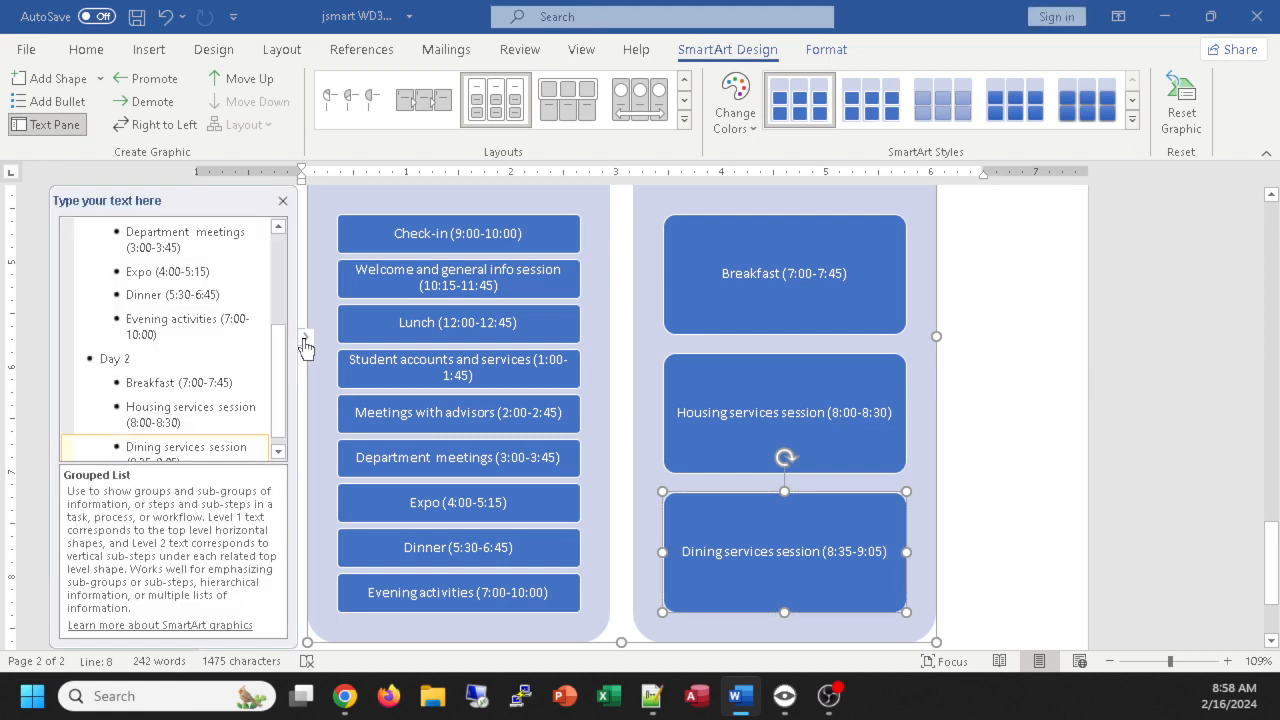
left_click(209, 419)
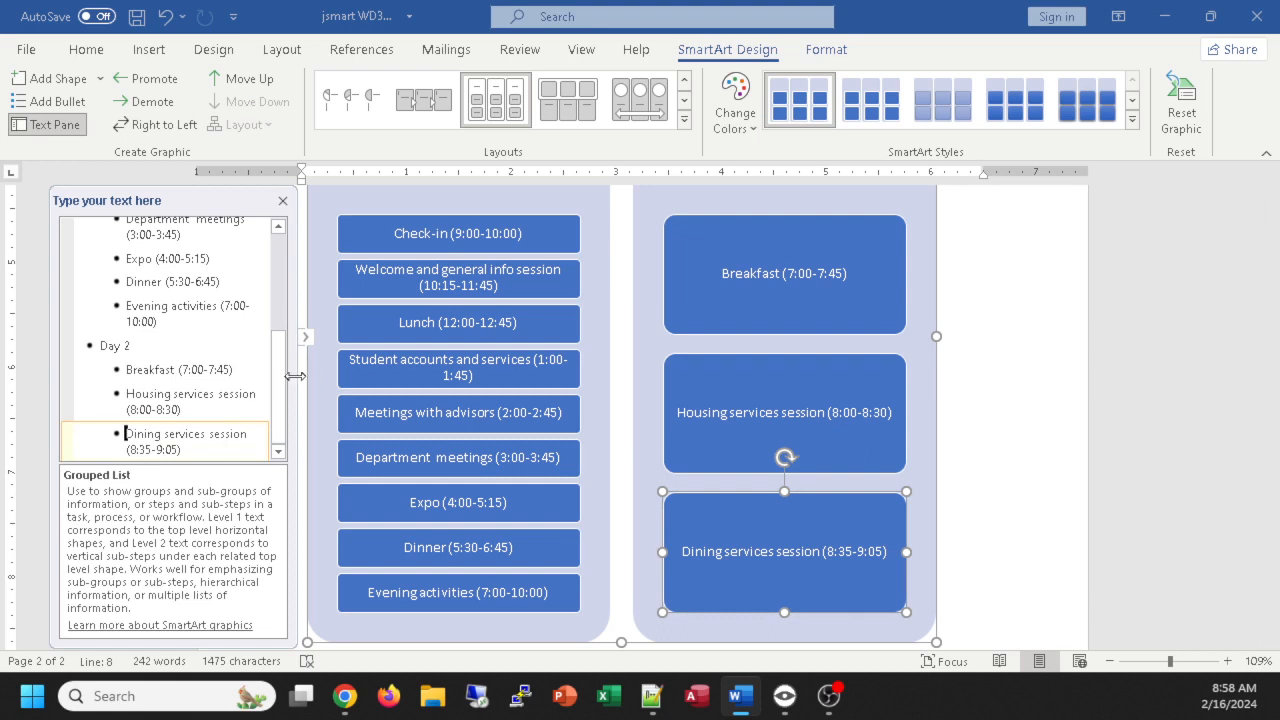
left_click_drag(297, 374, 400, 381)
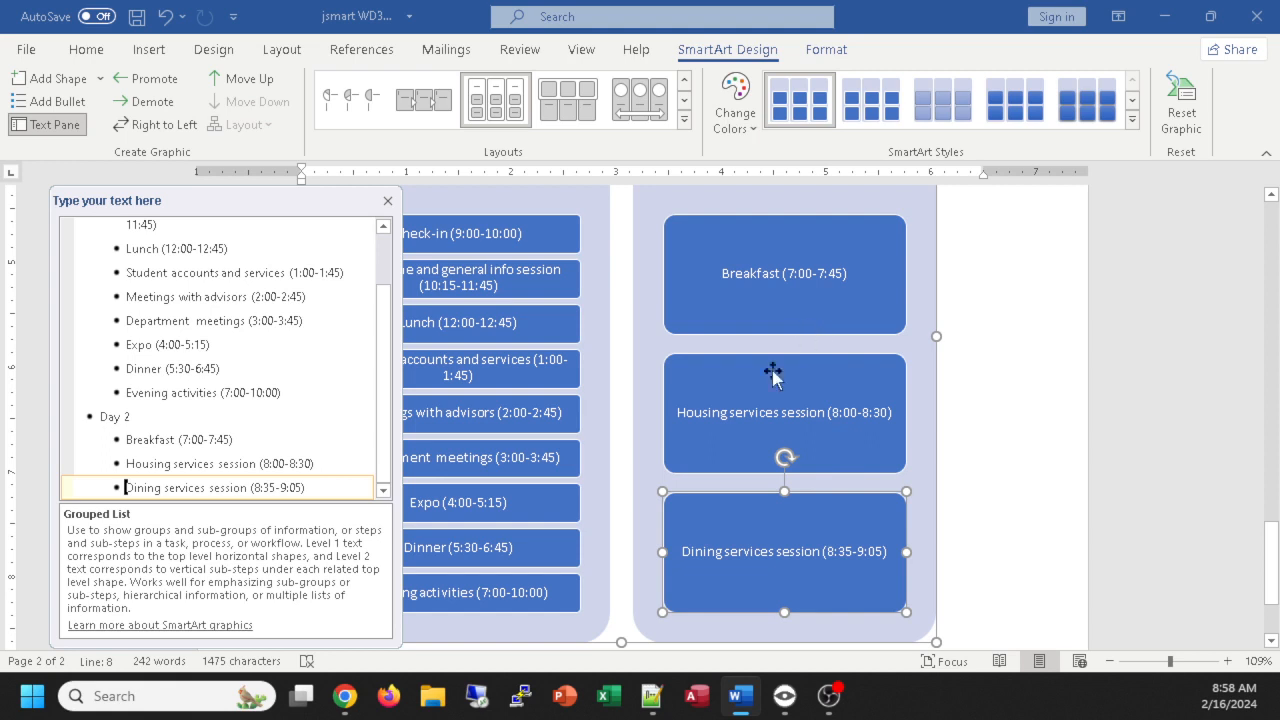
Step: Add a fourth Day 2 entry in the text outline reading "Health services session (9:10-9:40)"
left_click(325, 487)
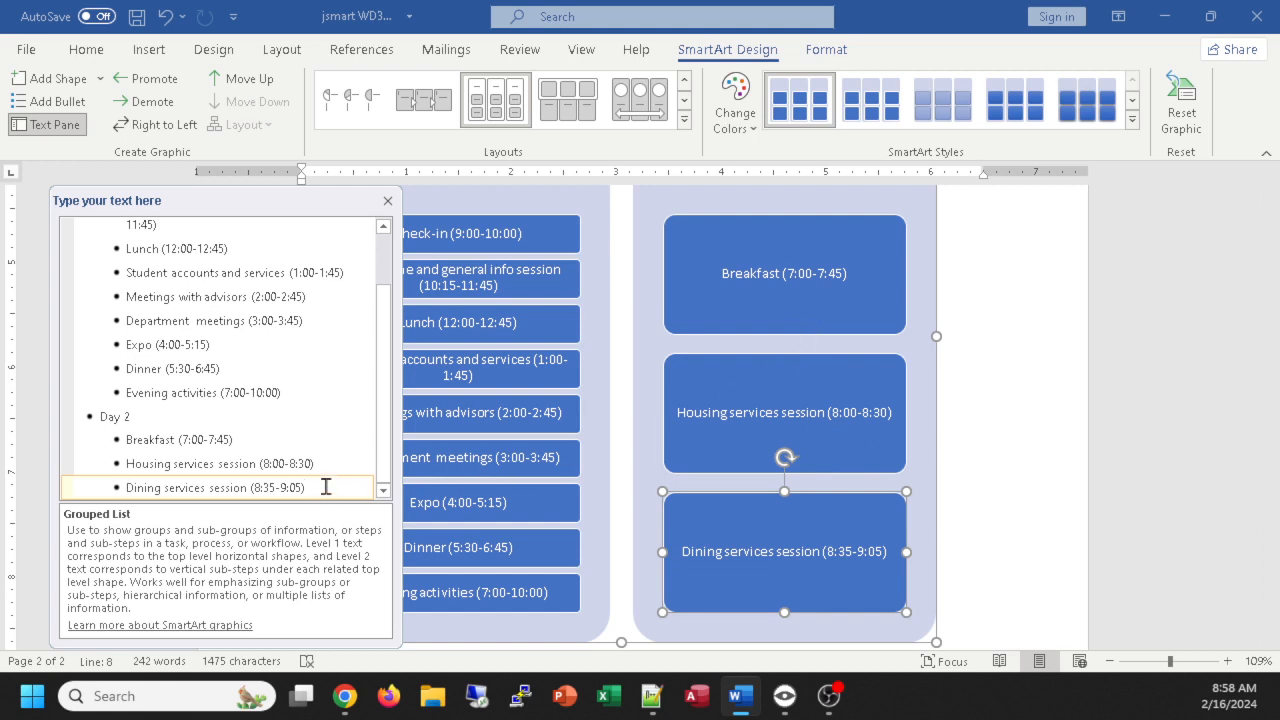
key("Return")
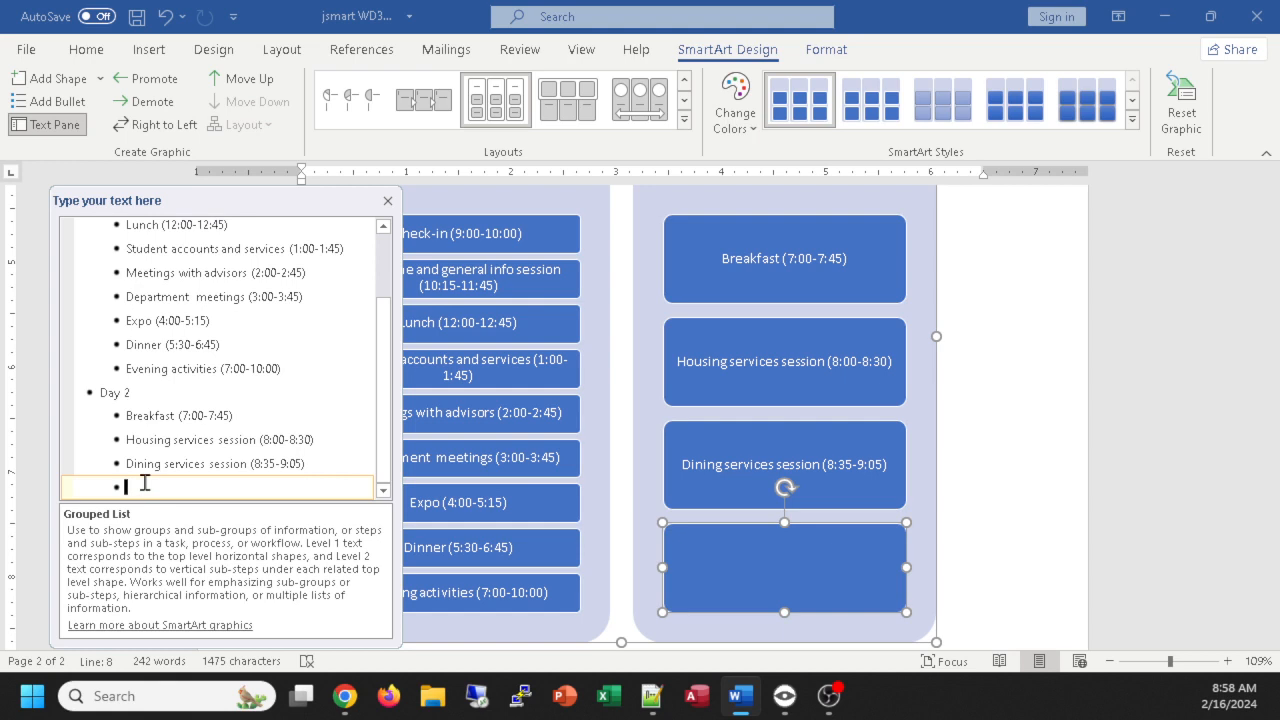
type("Heal")
scroll(277, 372, "up", 2)
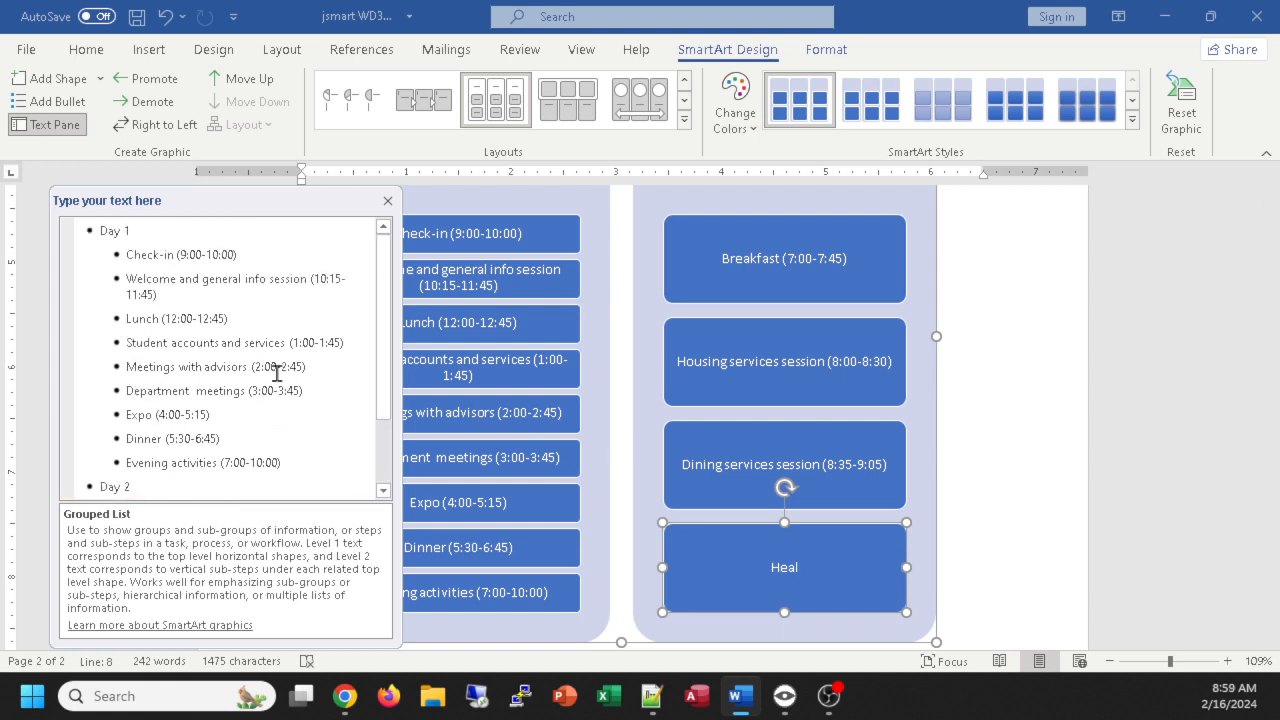
scroll(277, 372, "down", 2)
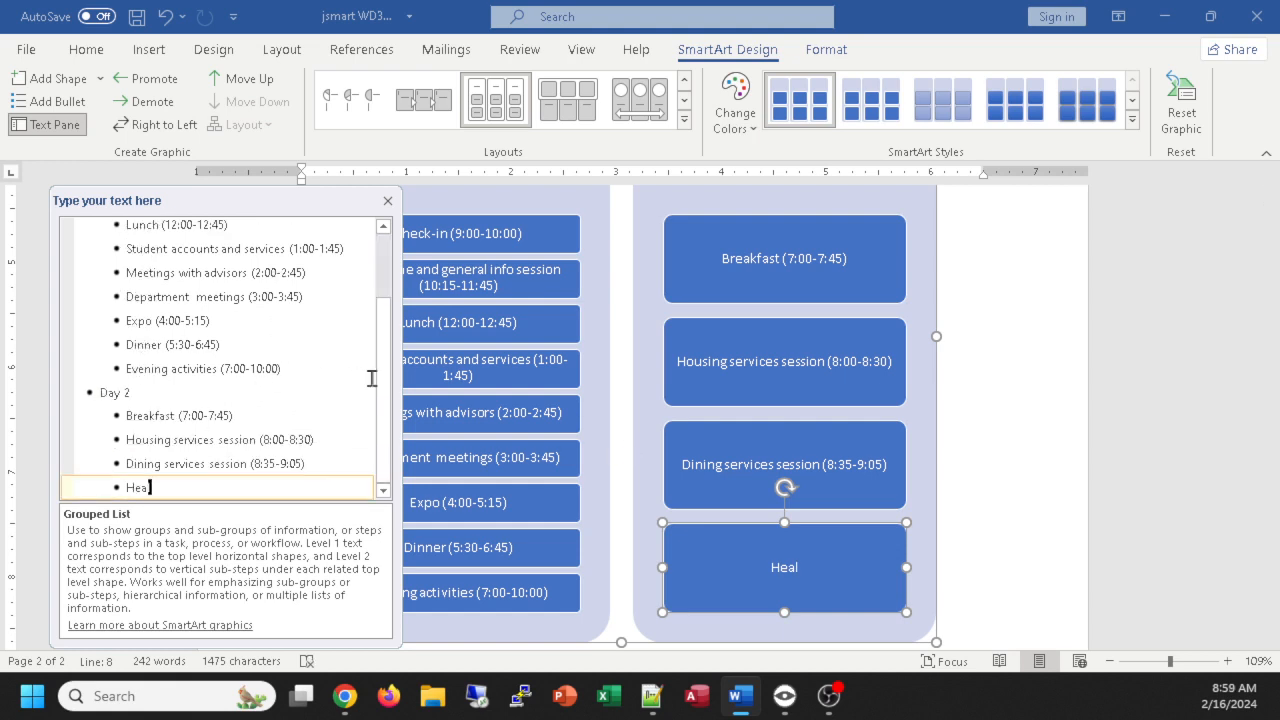
scroll(371, 377, "up", 2)
scroll(391, 404, "down", 2)
type("th servicds")
key("BackSpace")
key("BackSpace")
type("es session (")
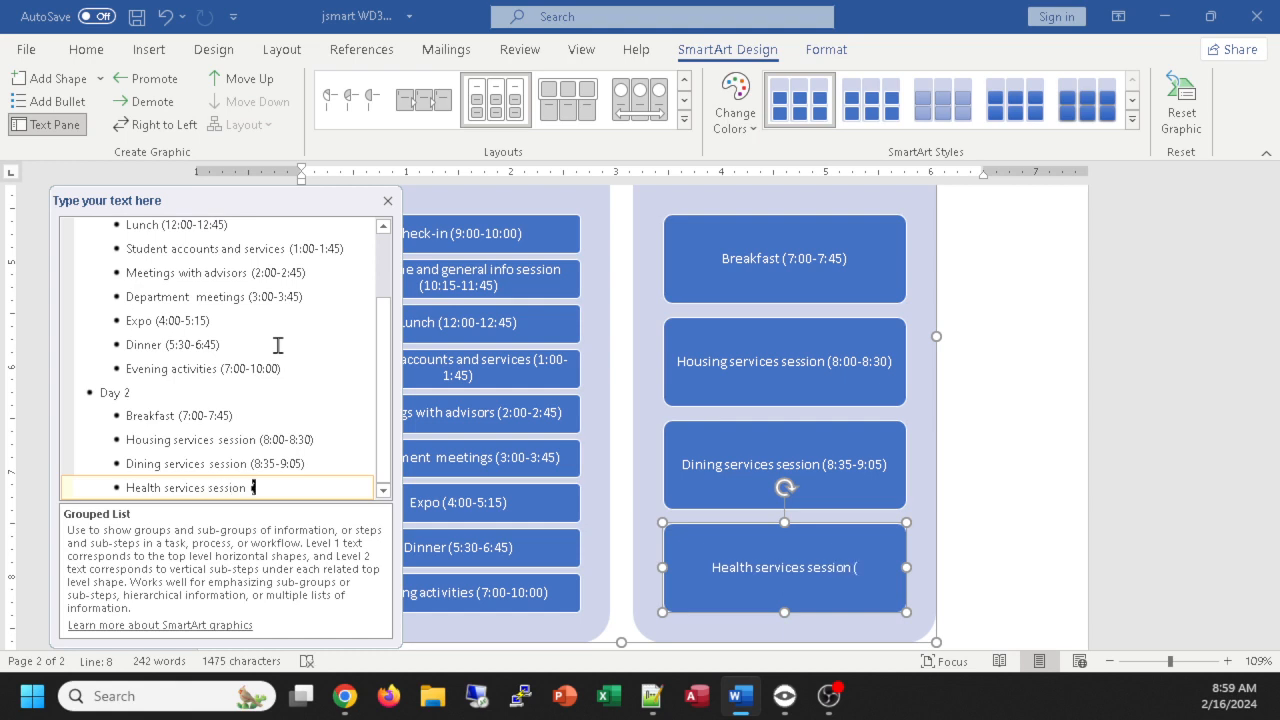
type("9")
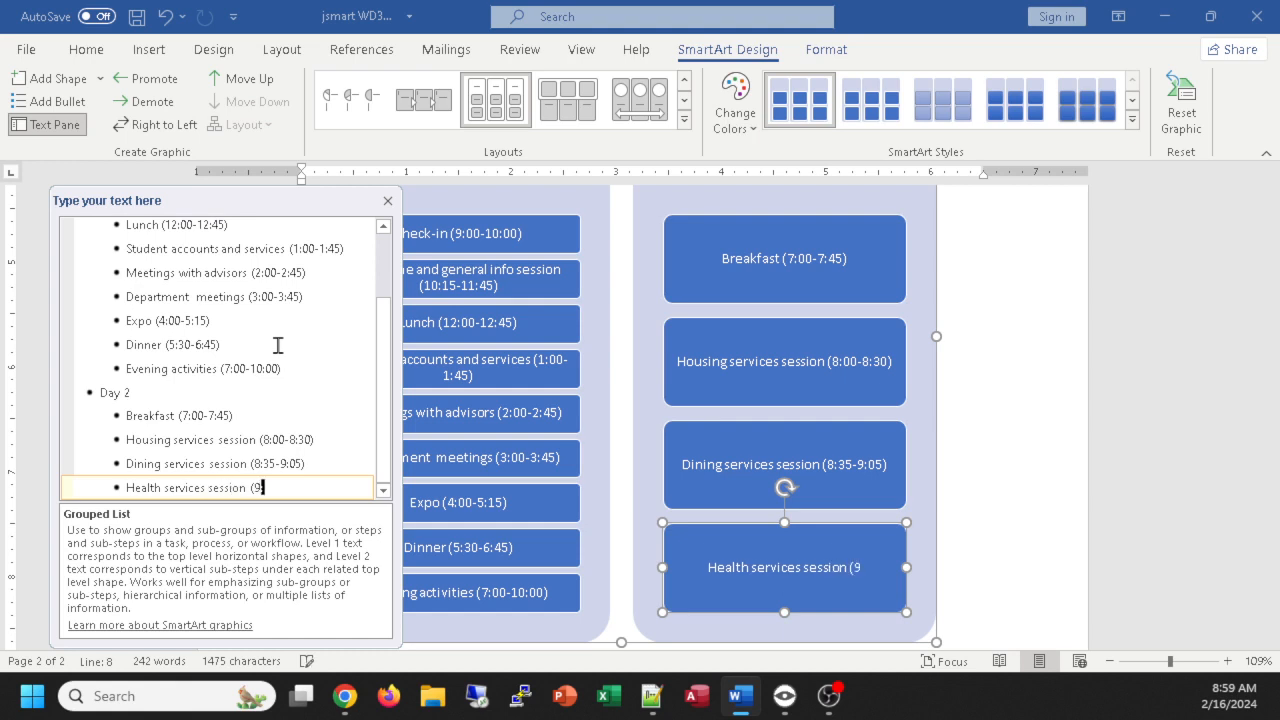
type(":10-9:40)")
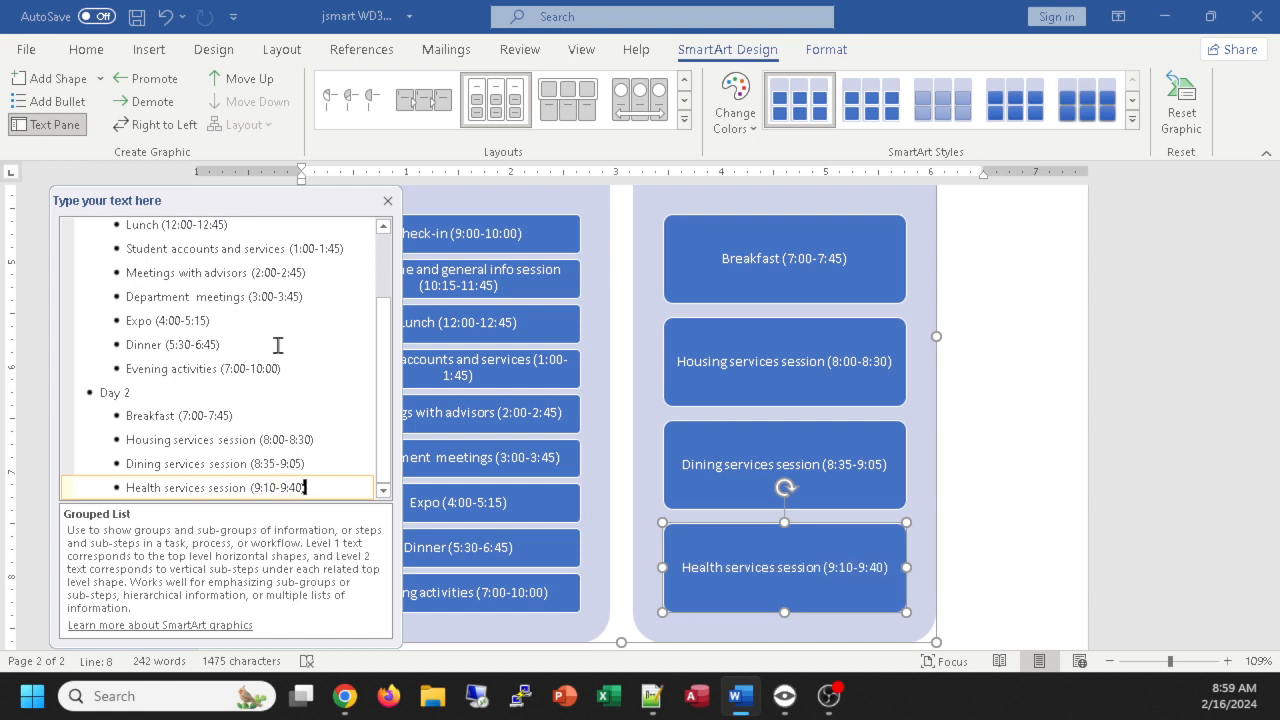
Step: Add a fifth Day 2 entry in the text outline reading "Campus tour (10:00-11:45)"
key("Return")
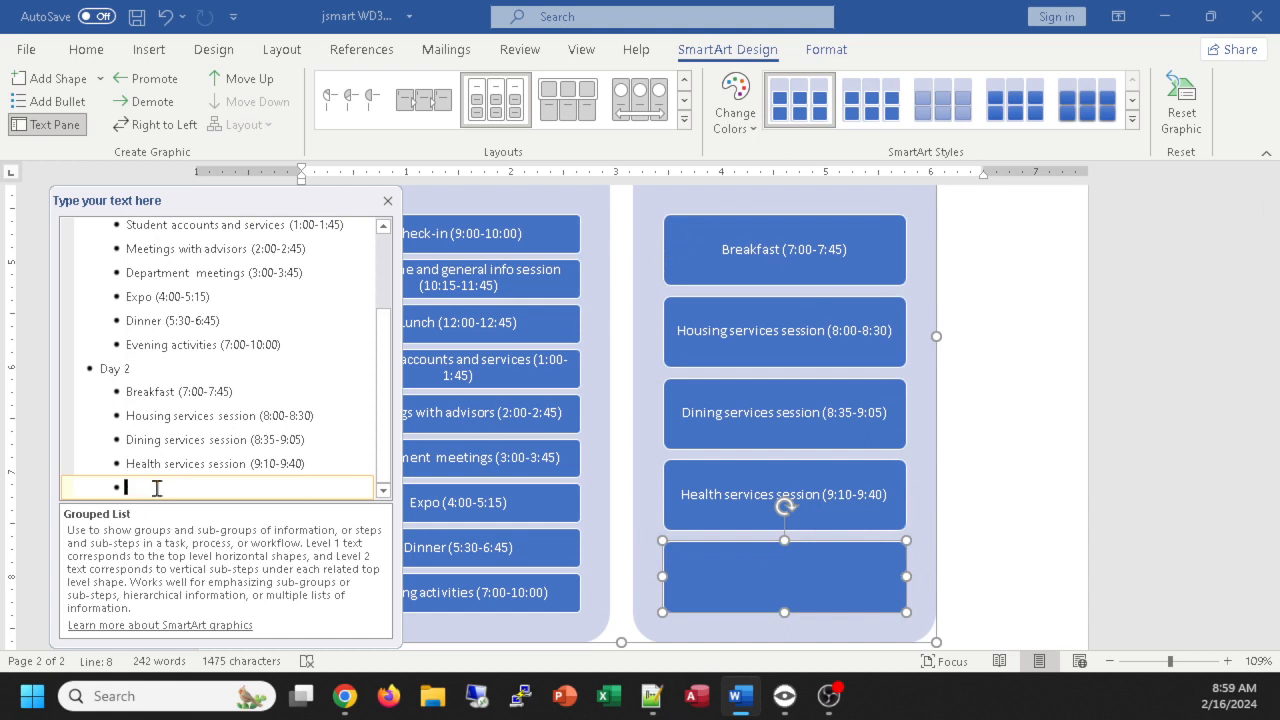
type("Campus tour")
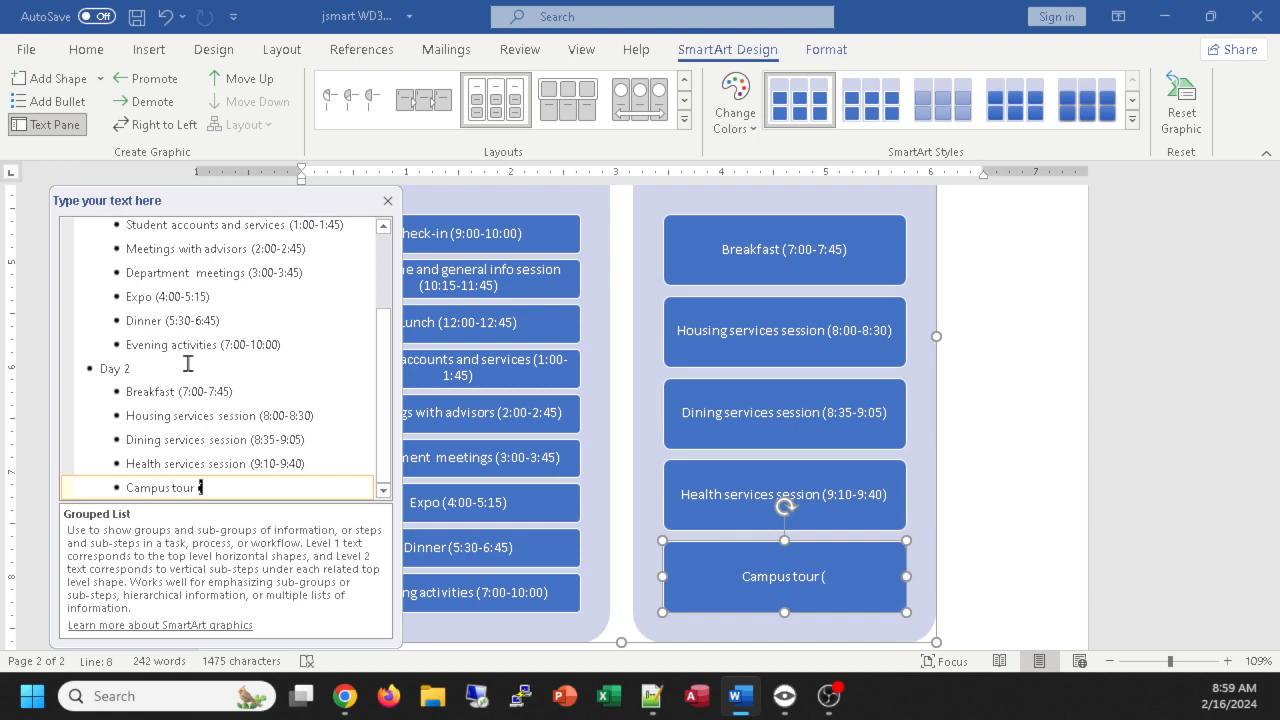
type(" (10:00")
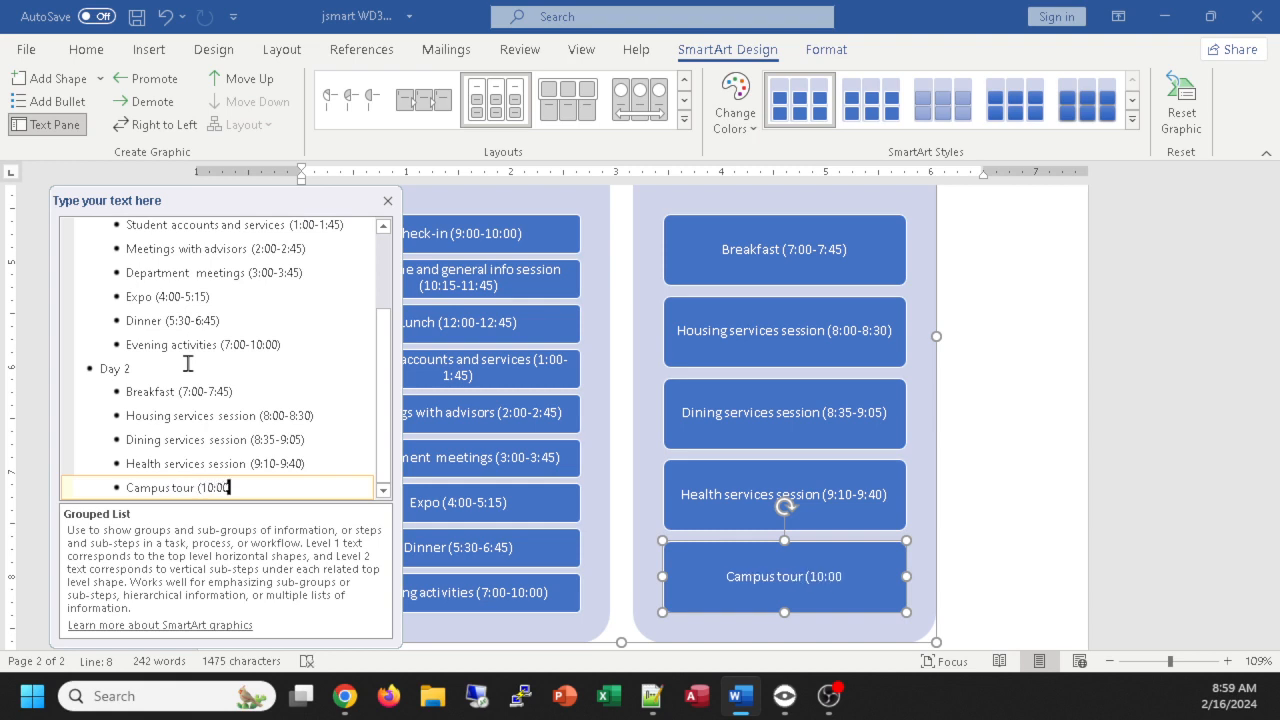
type("-11:45)")
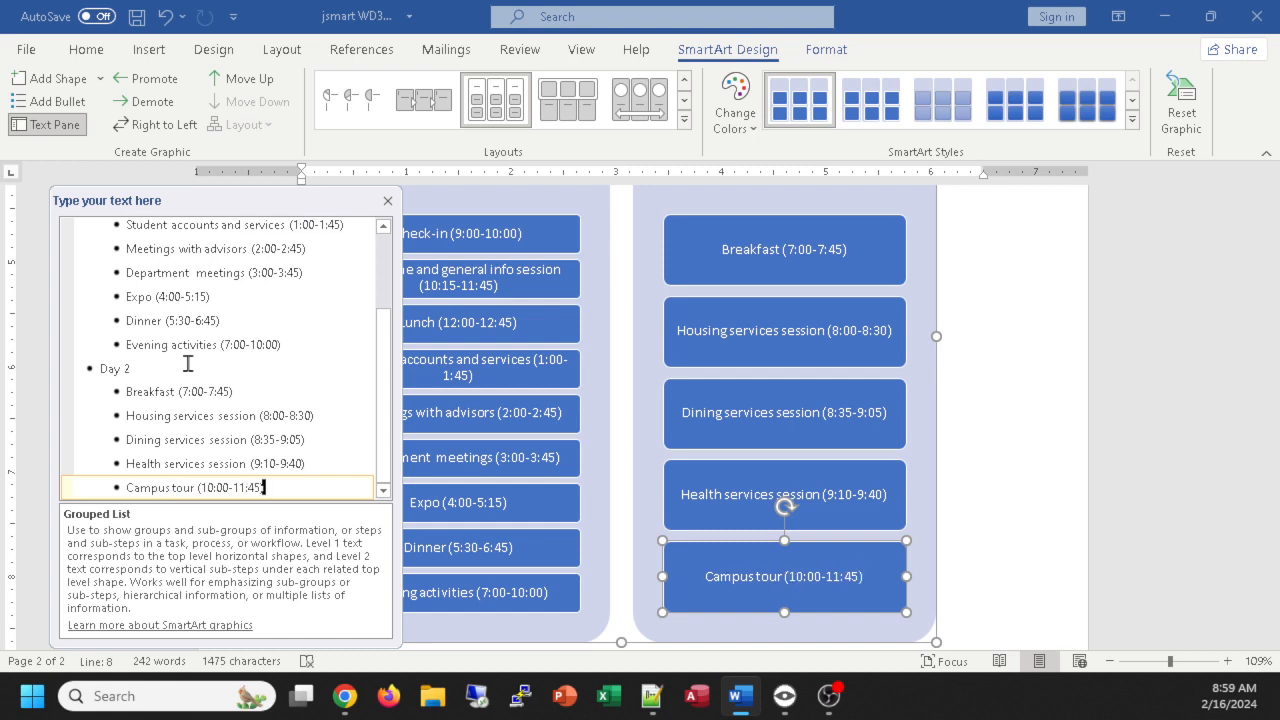
Step: Add Day 2 entries in the text outline reading "Lunch (12:00-12:45)" and "General education session (1:00-1:45)"
key("Return")
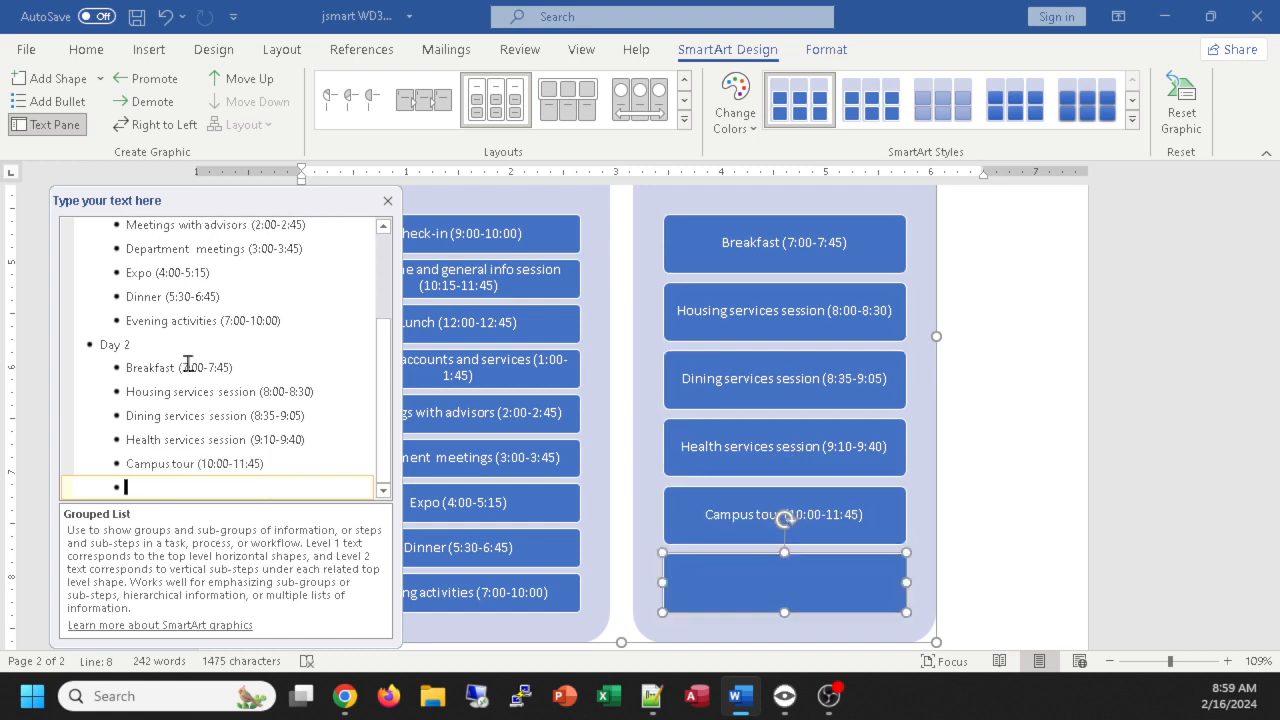
type("Lunch (12:00-12:45)")
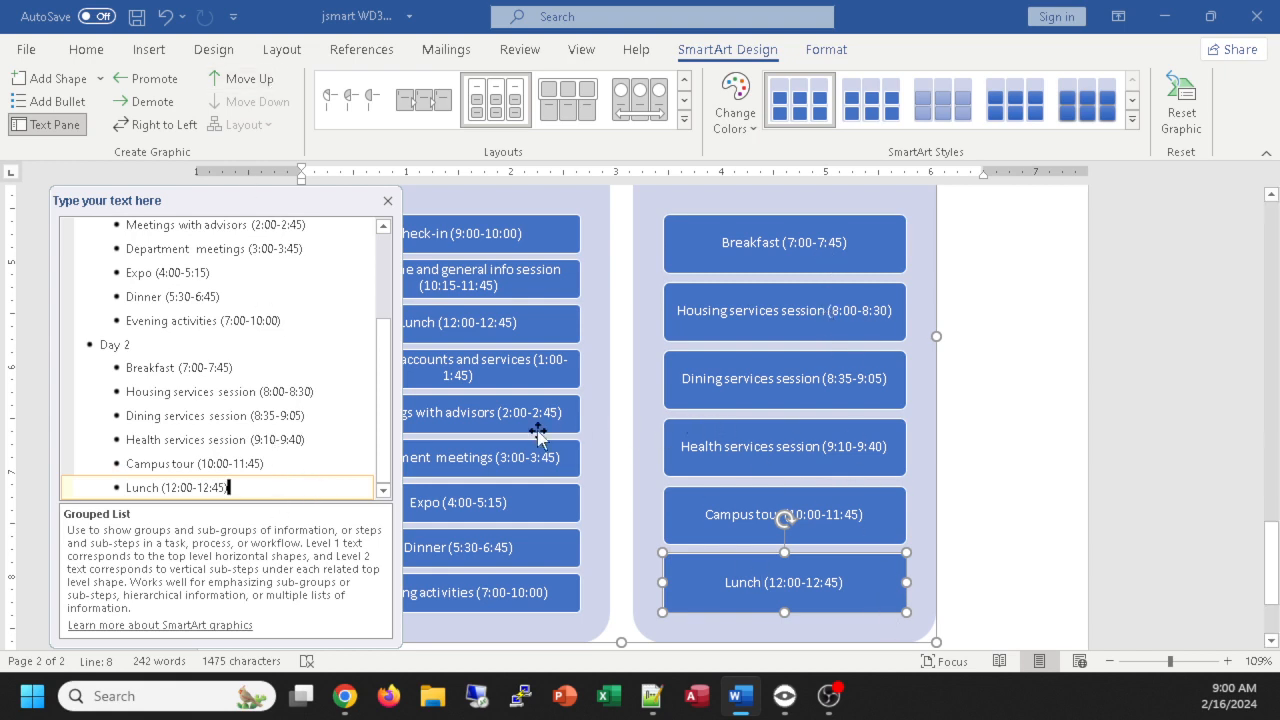
key("Return")
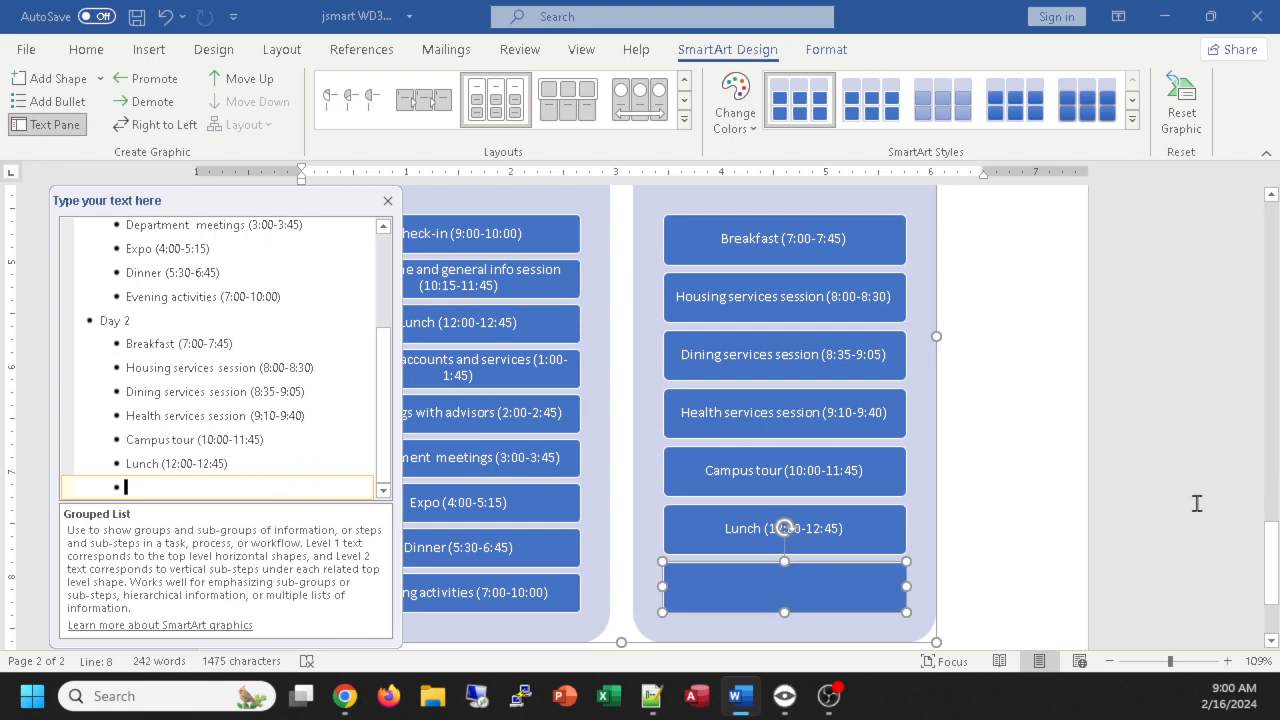
scroll(1194, 498, "up", 2, "ctrl")
scroll(1194, 498, "down", 2, "ctrl")
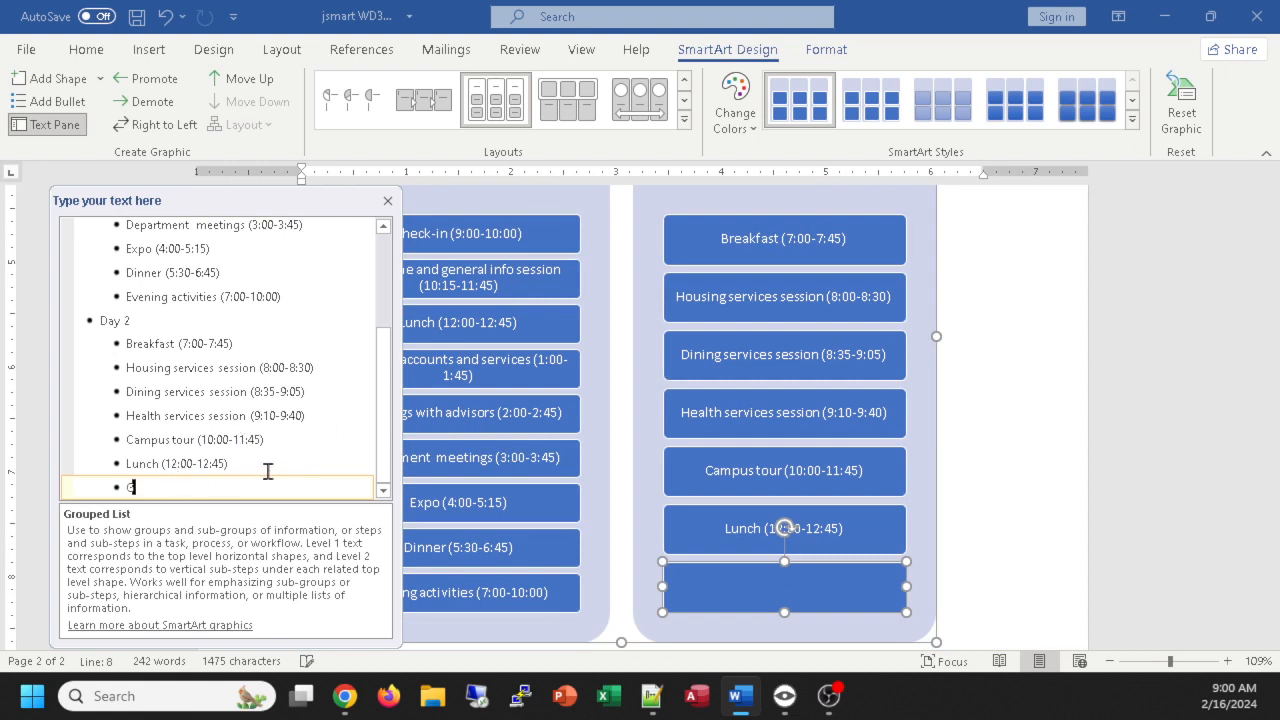
type("eneral education")
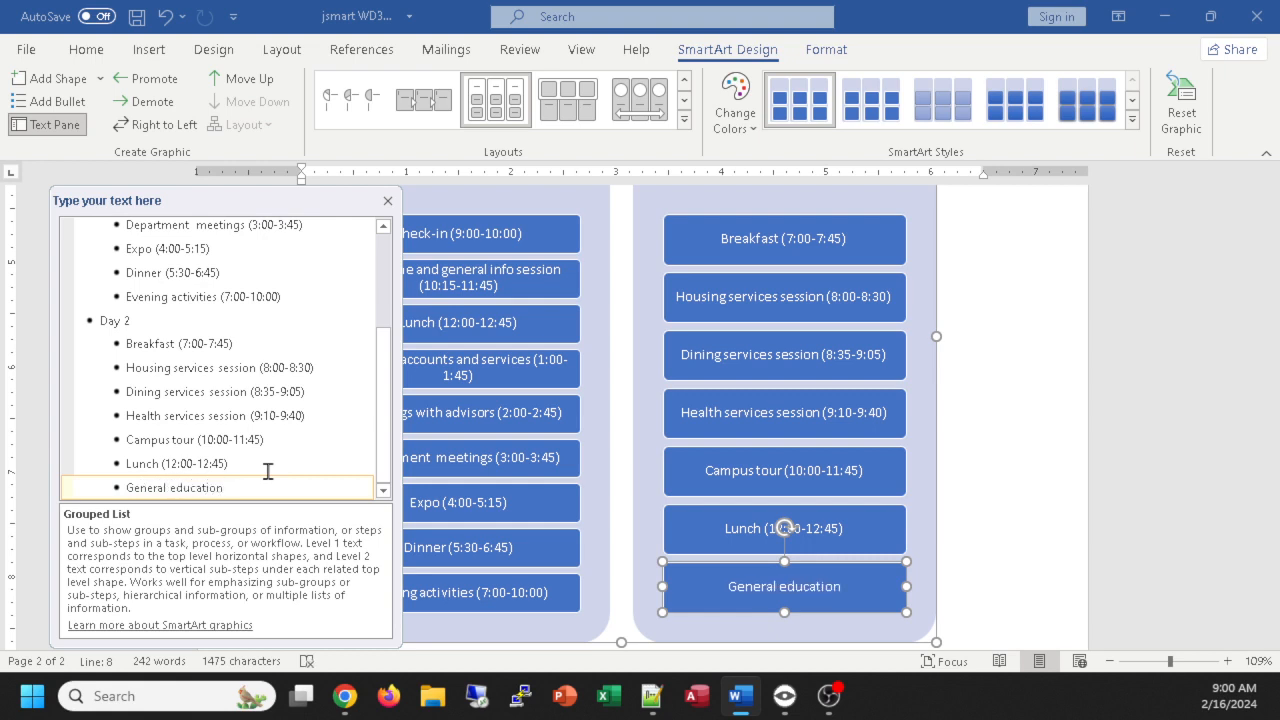
type(" s")
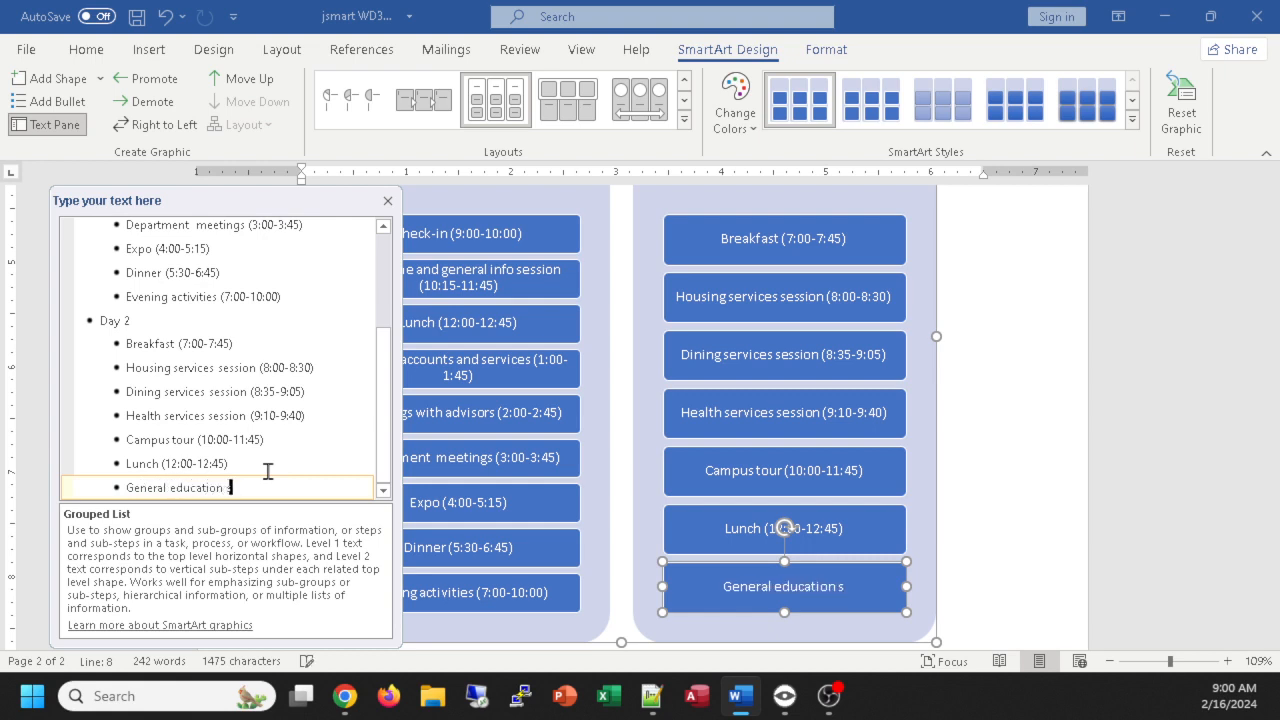
type("ession (")
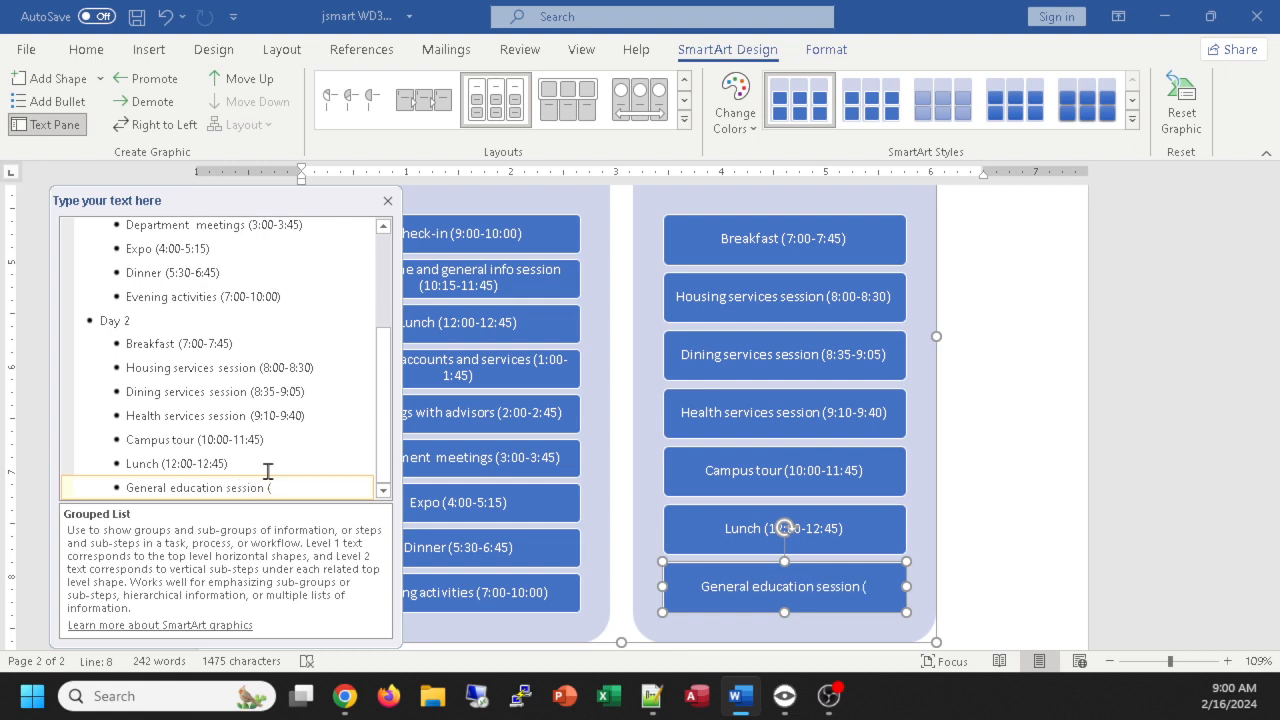
type("1:00")
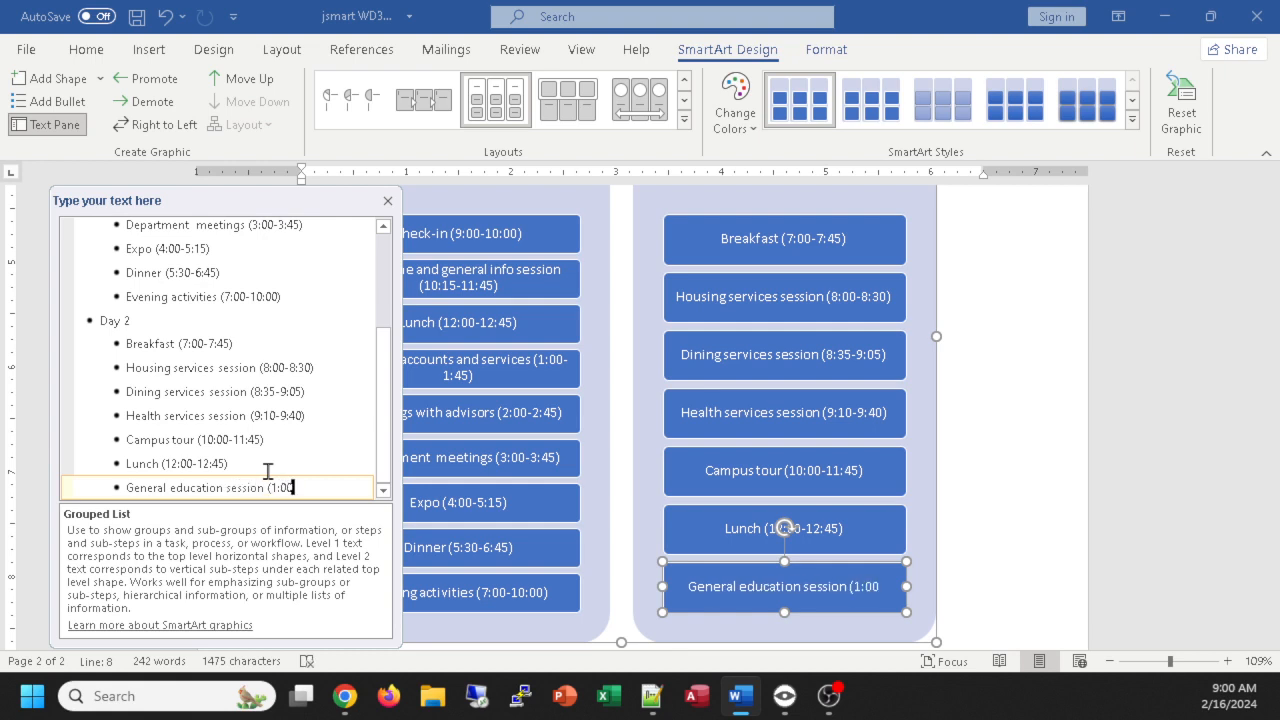
type("-1:45)")
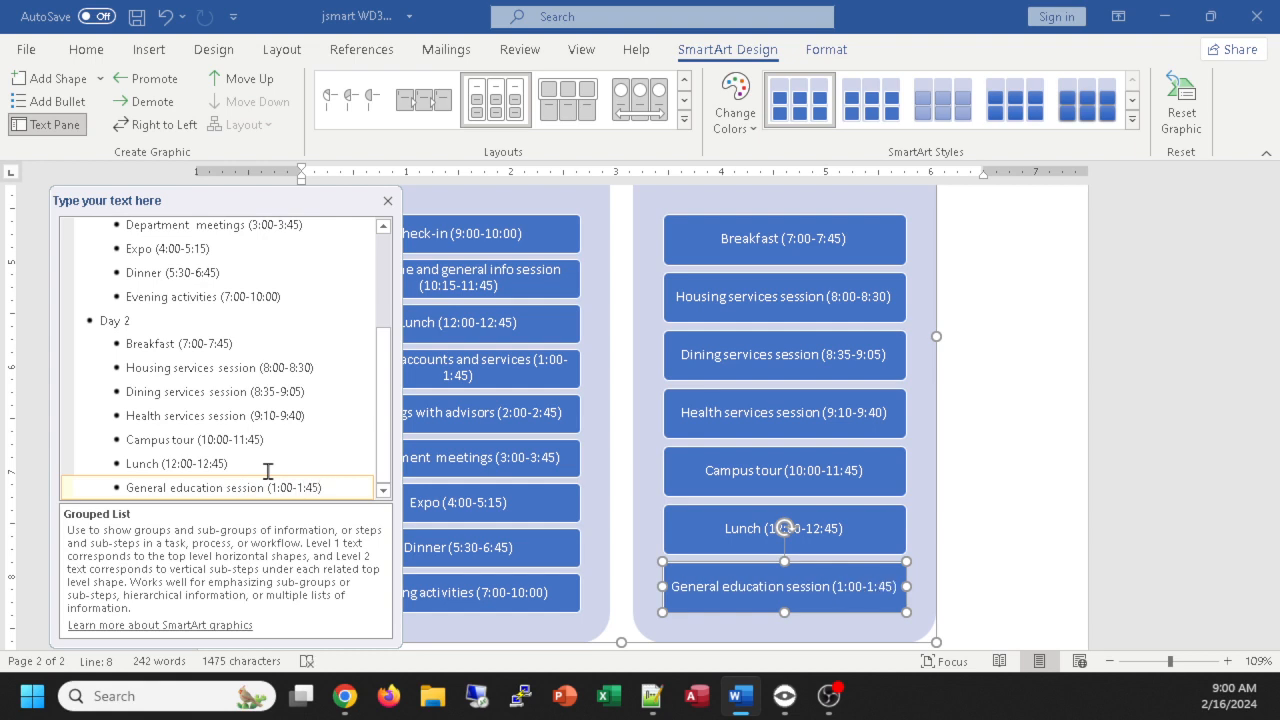
Step: Add an eighth Day 2 entry in the text outline reading "Register for classes (2:00-3:15)"
key("Return")
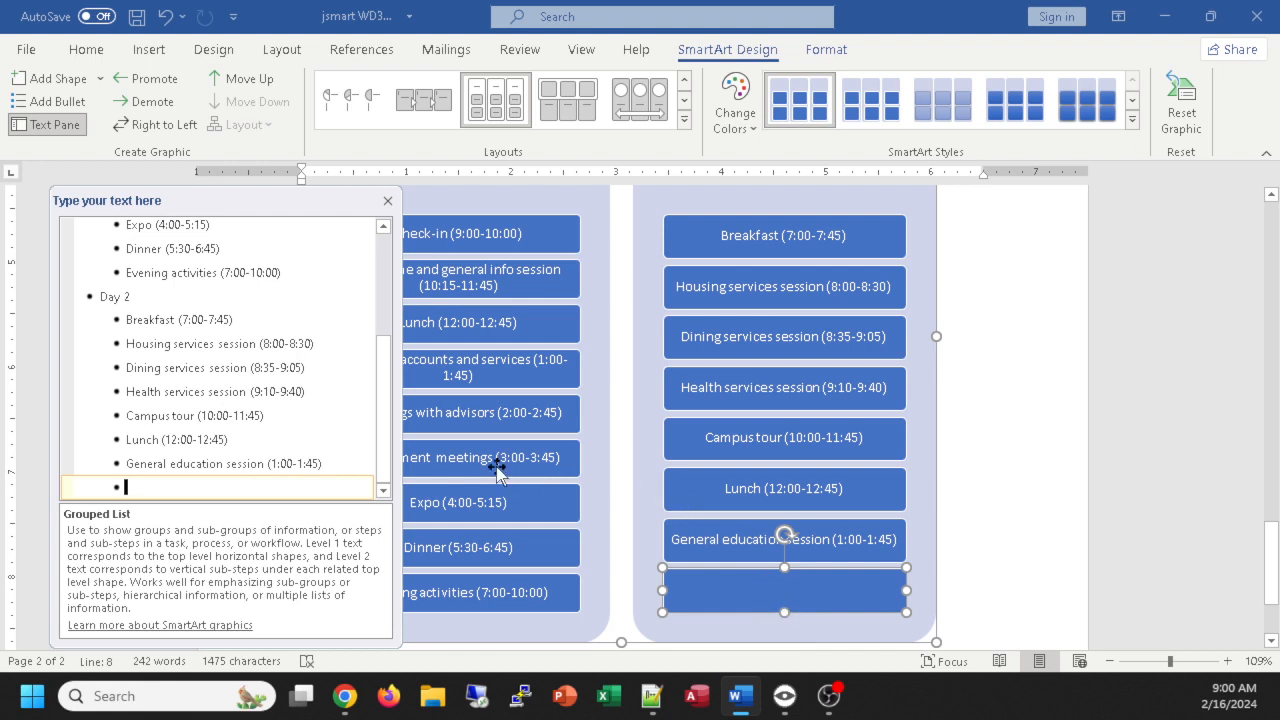
type("Register for classes")
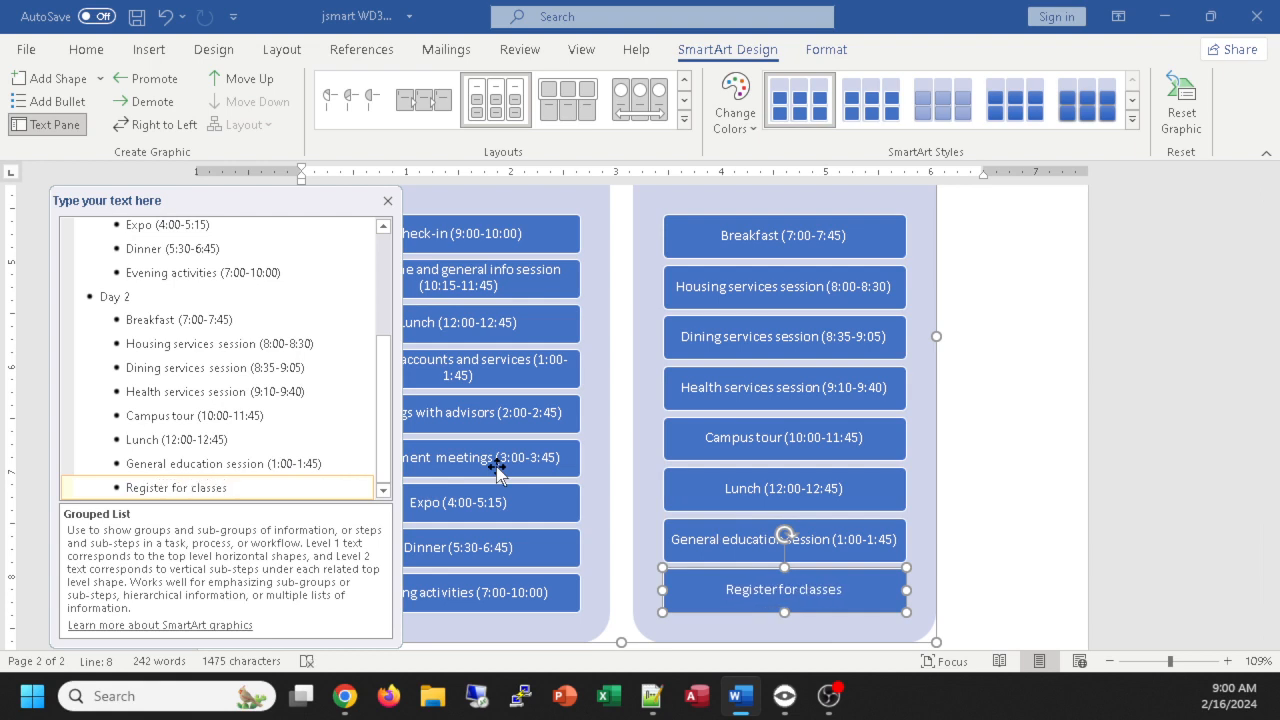
type(" (")
type("2")
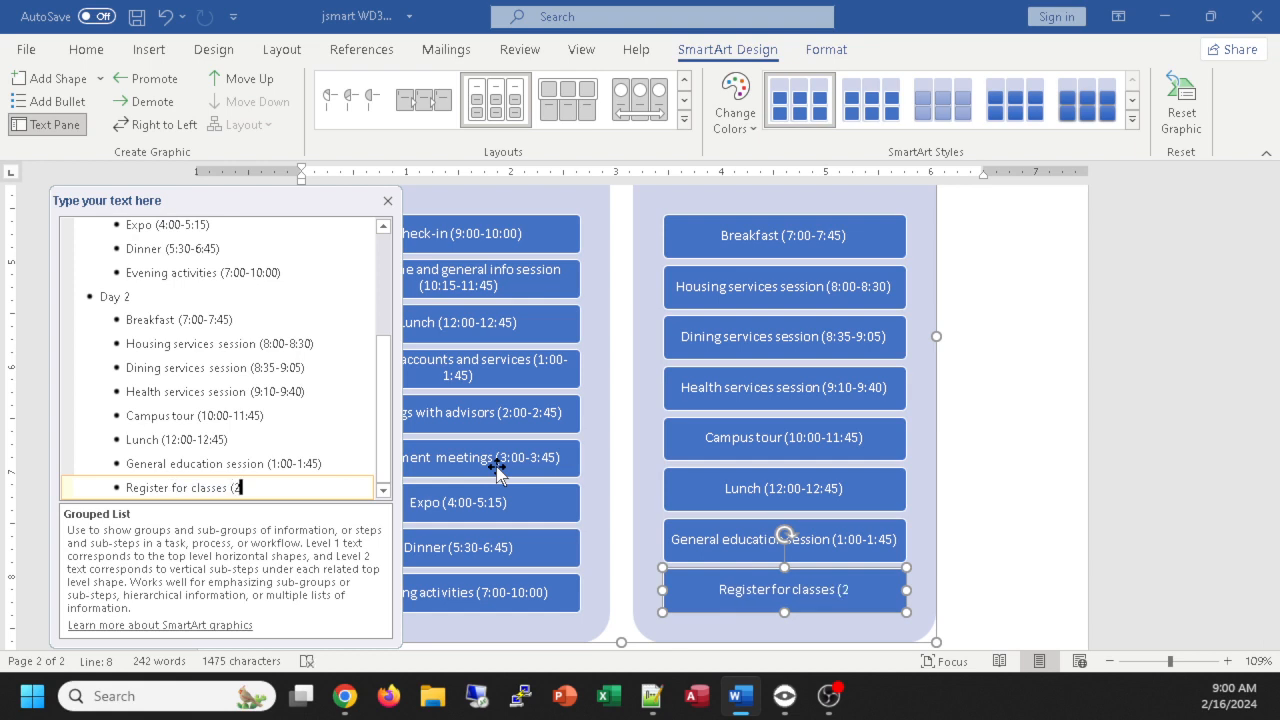
type(":00-3:1")
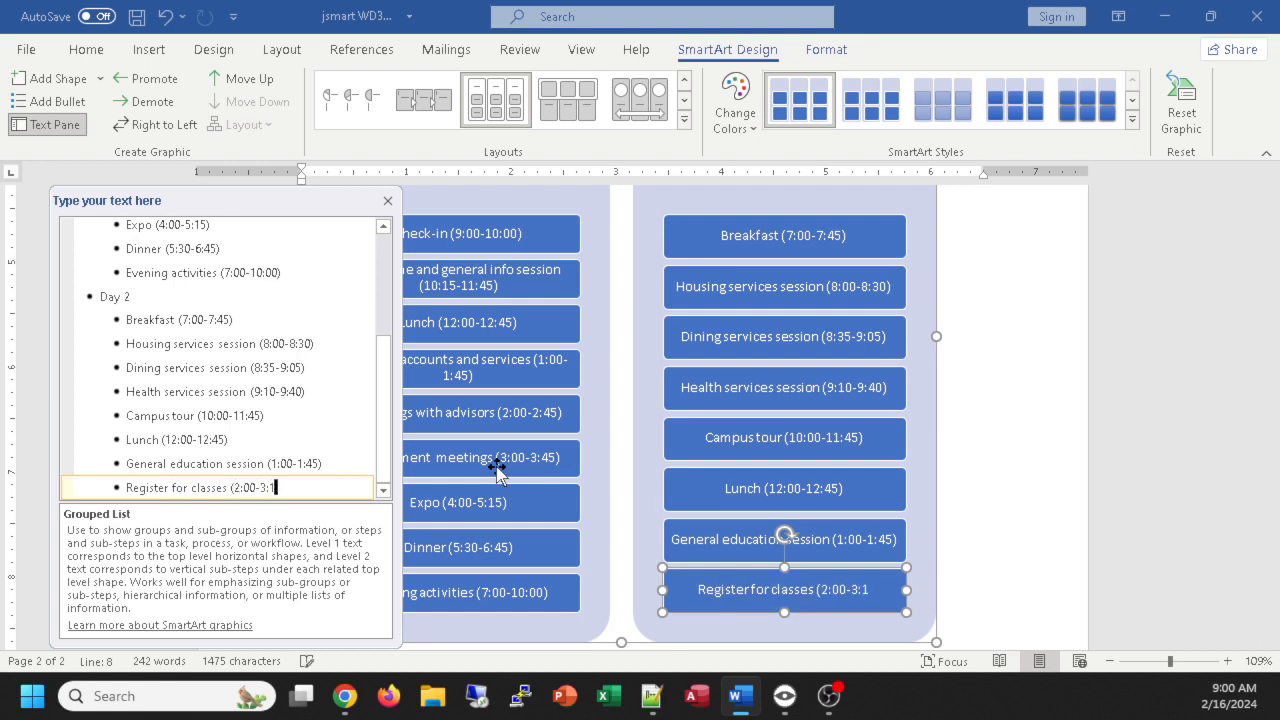
type("5)")
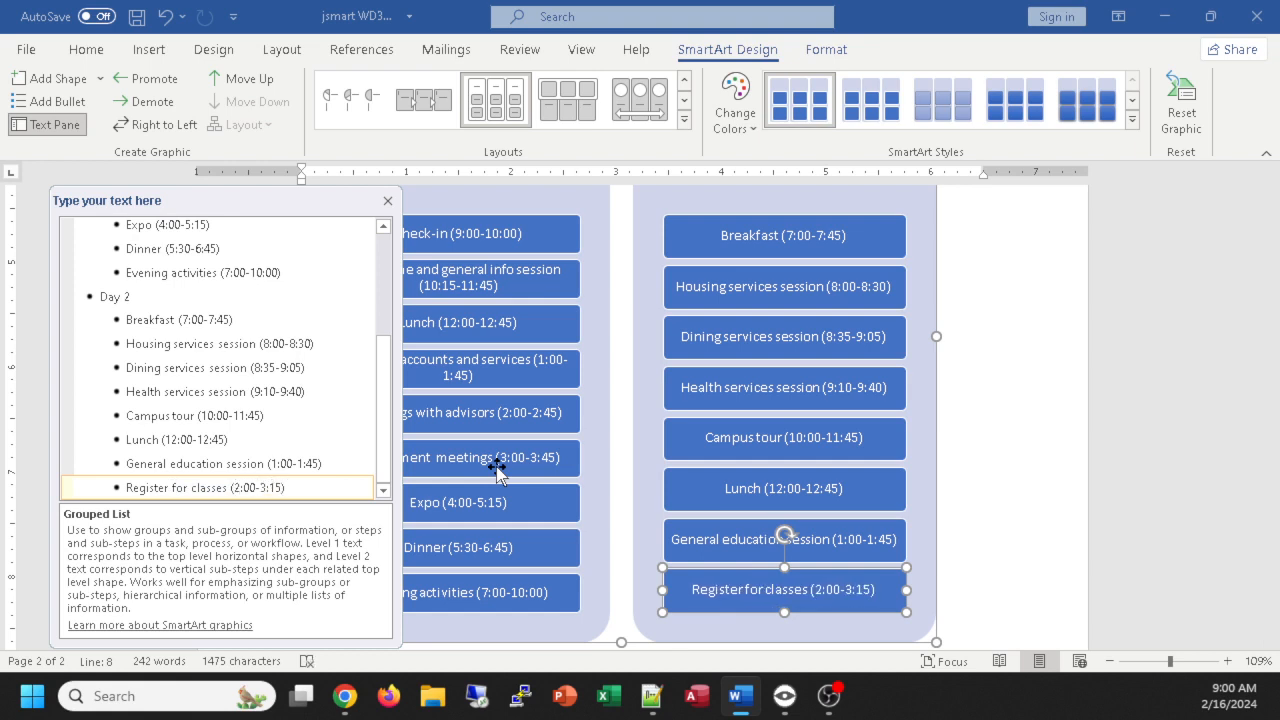
Step: Add a ninth Day 2 entry in the text outline reading "Welcome week review (3:30-4:00)"
key("Return")
type("We")
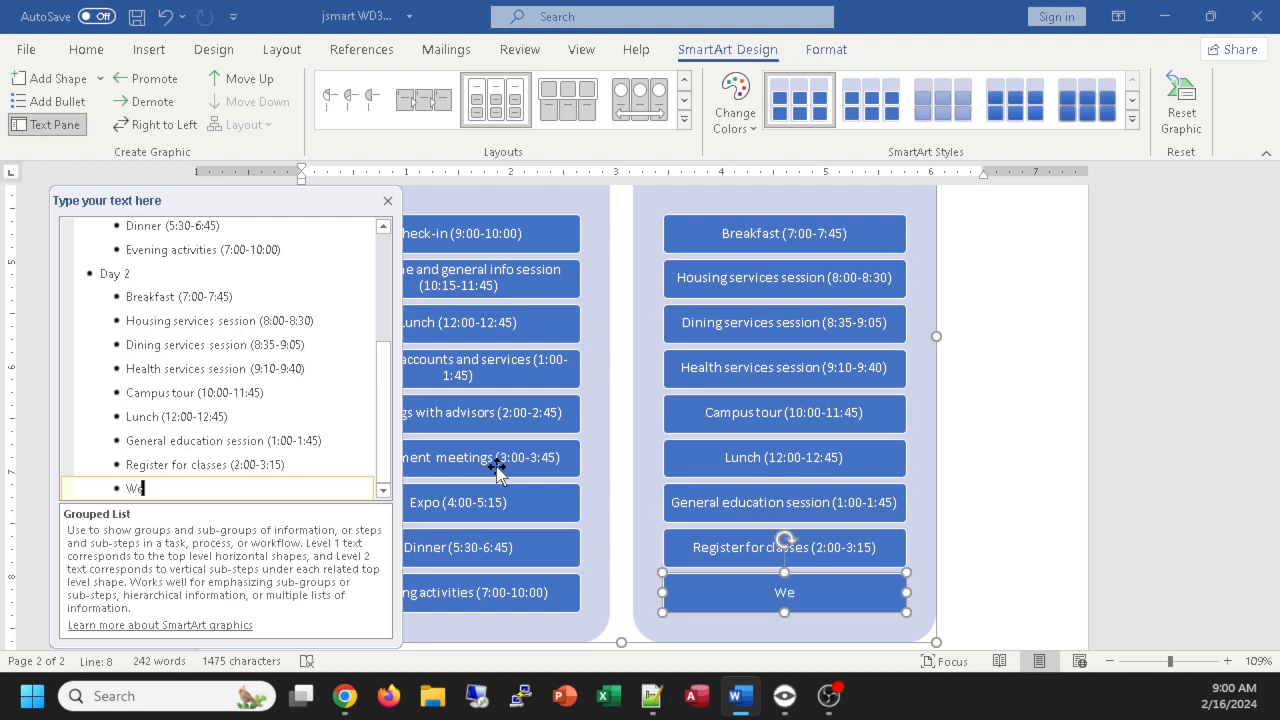
type("lcome week review")
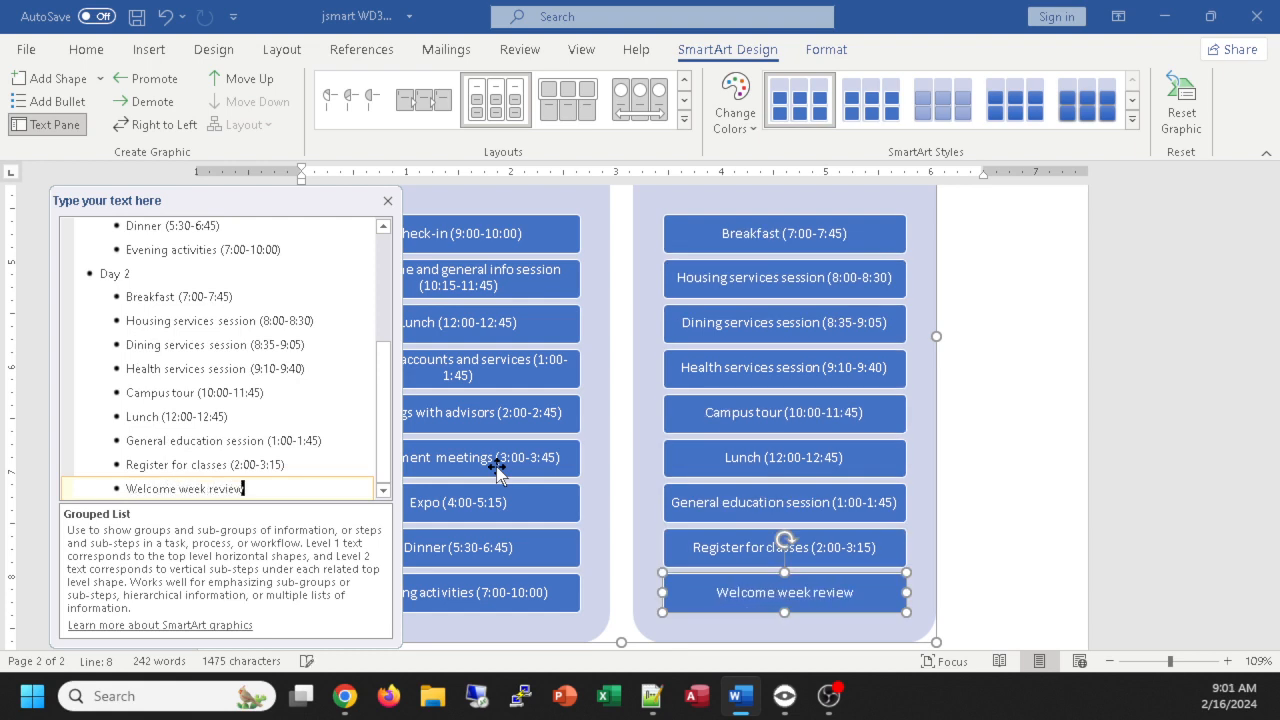
type(" (3:30-")
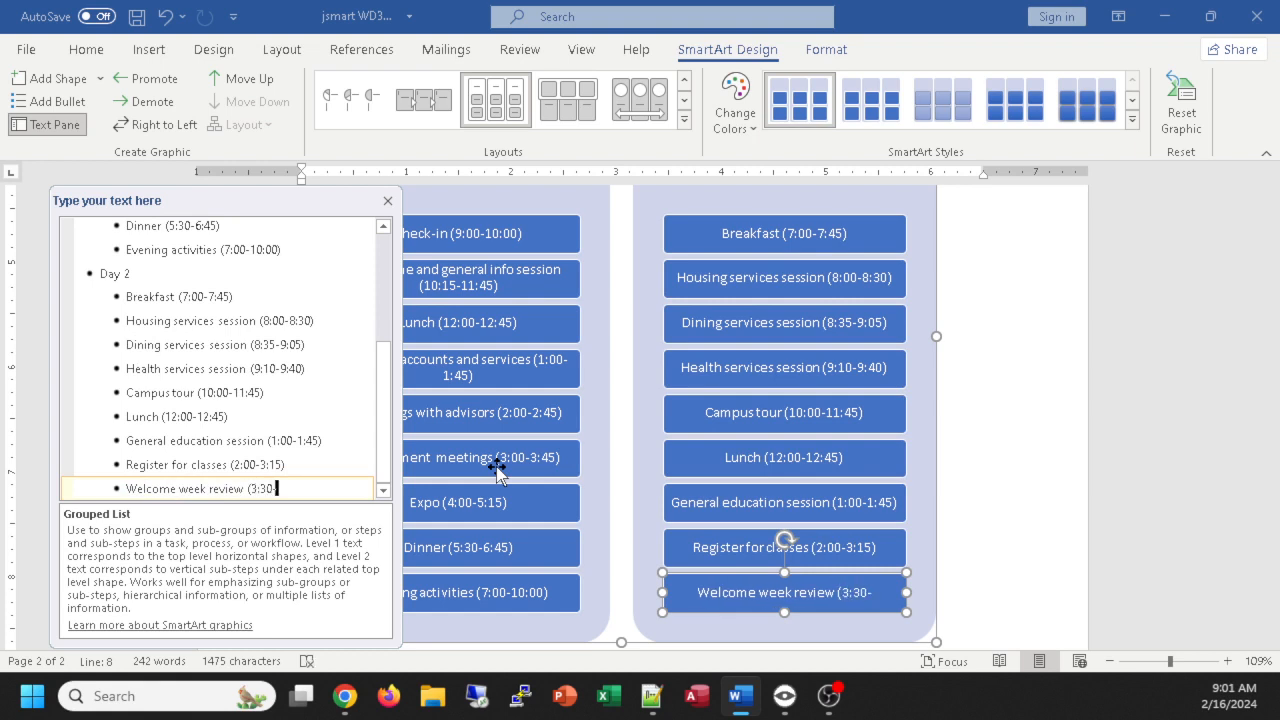
type("4:00)")
key("Return")
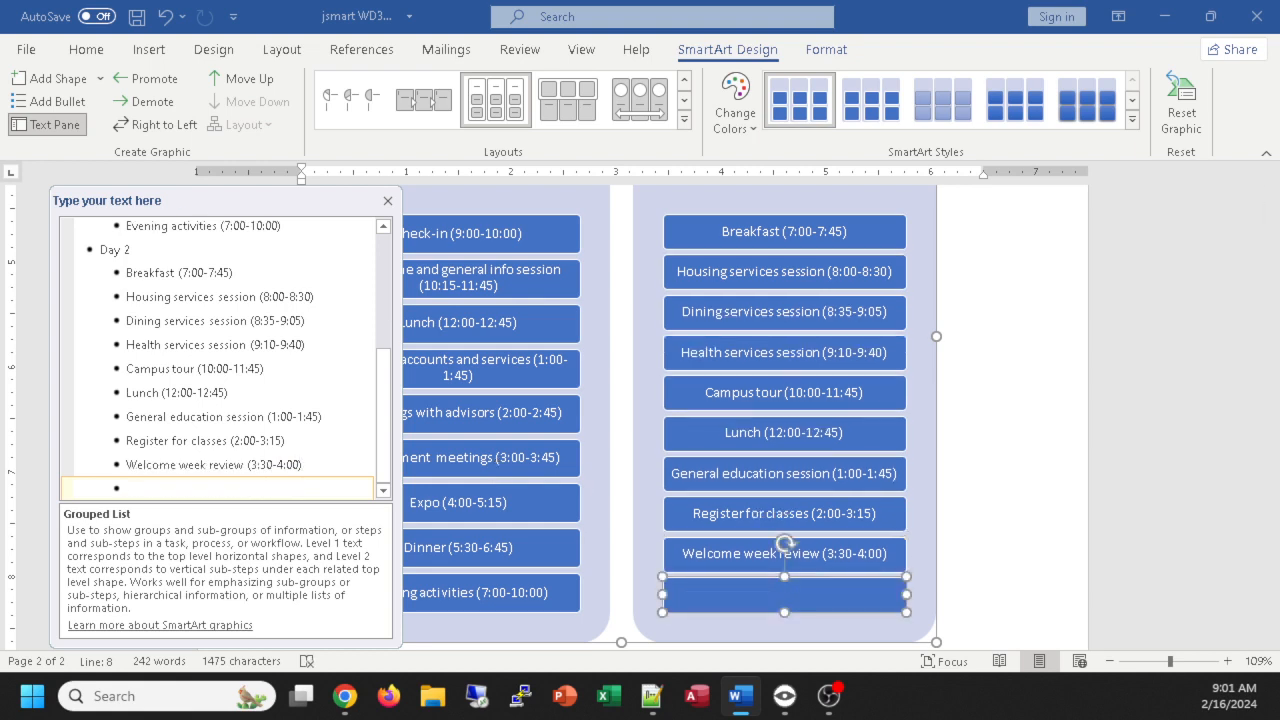
key("alt+Tab")
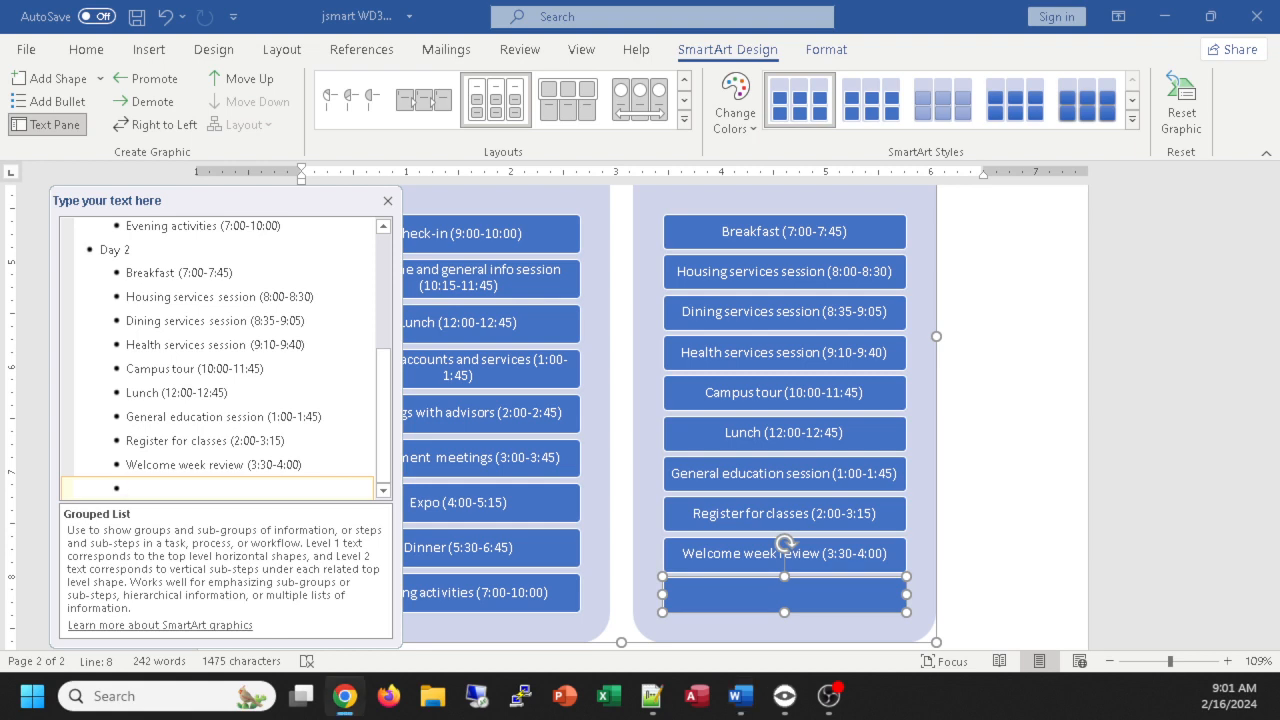
left_click(180, 491)
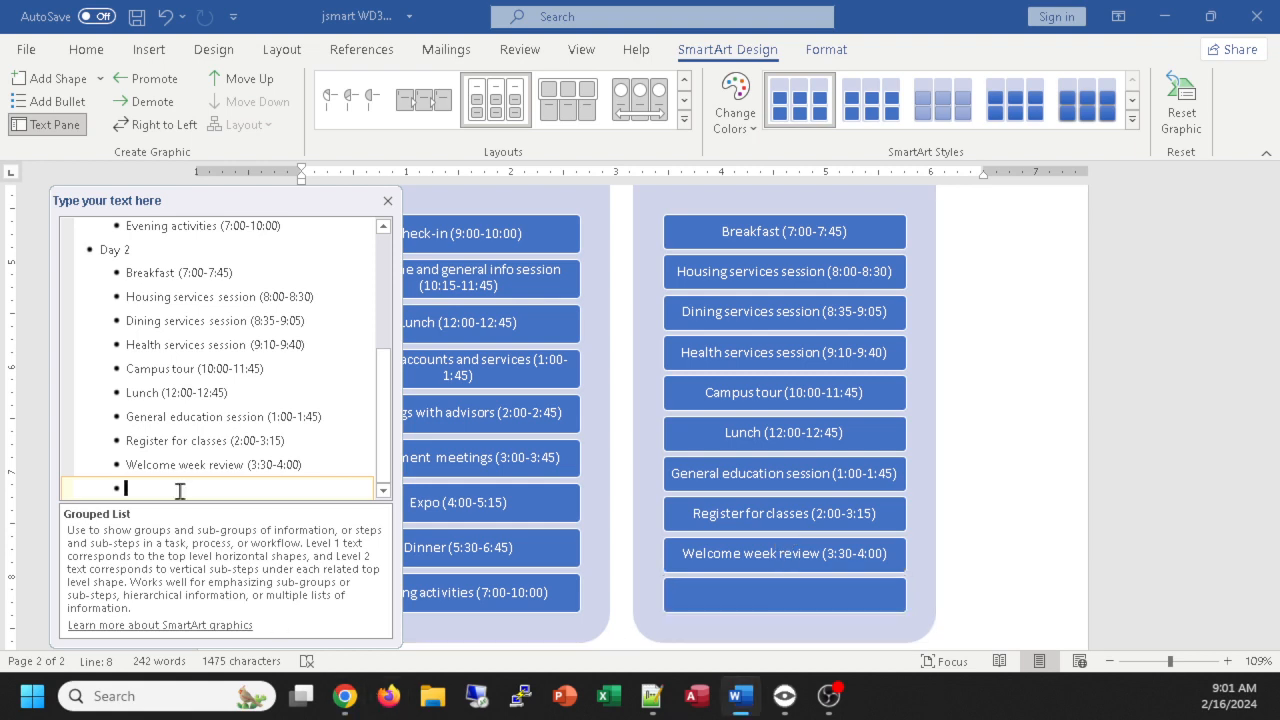
key("shift+Tab")
key("BackSpace")
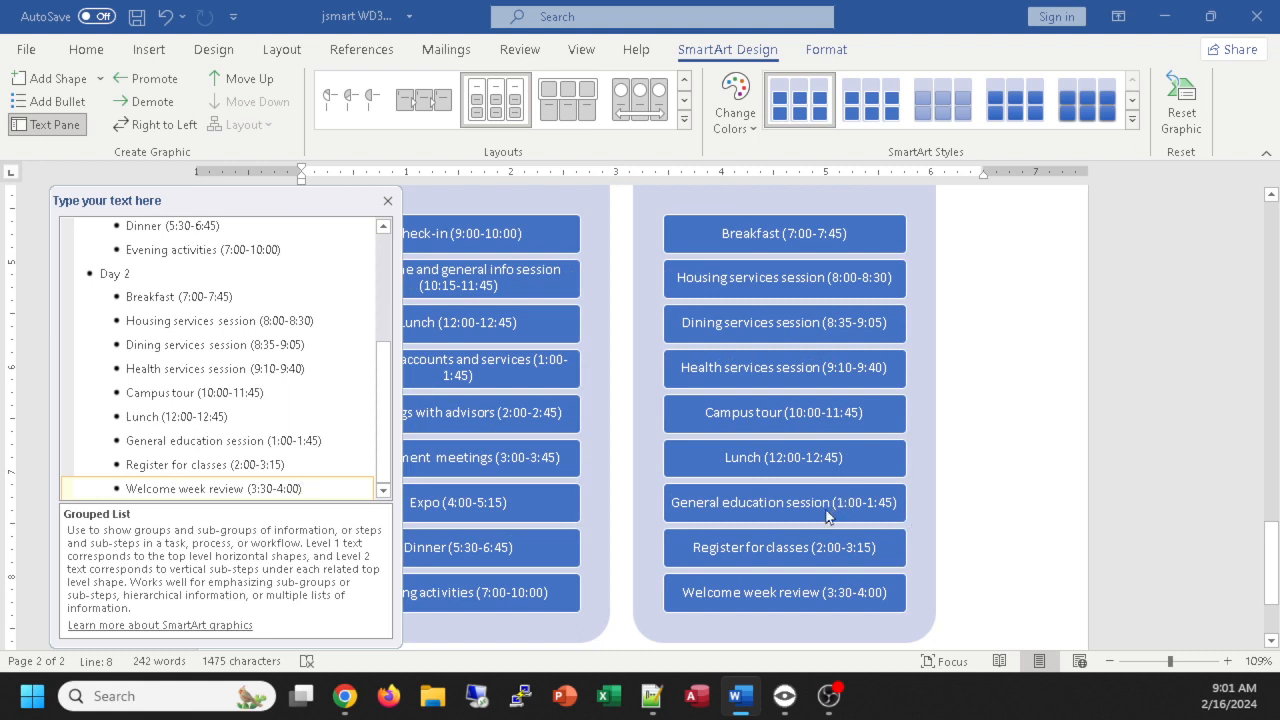
Step: Hide the SmartArt graphic's text outline, reopen it once and hide it again
left_click(386, 206)
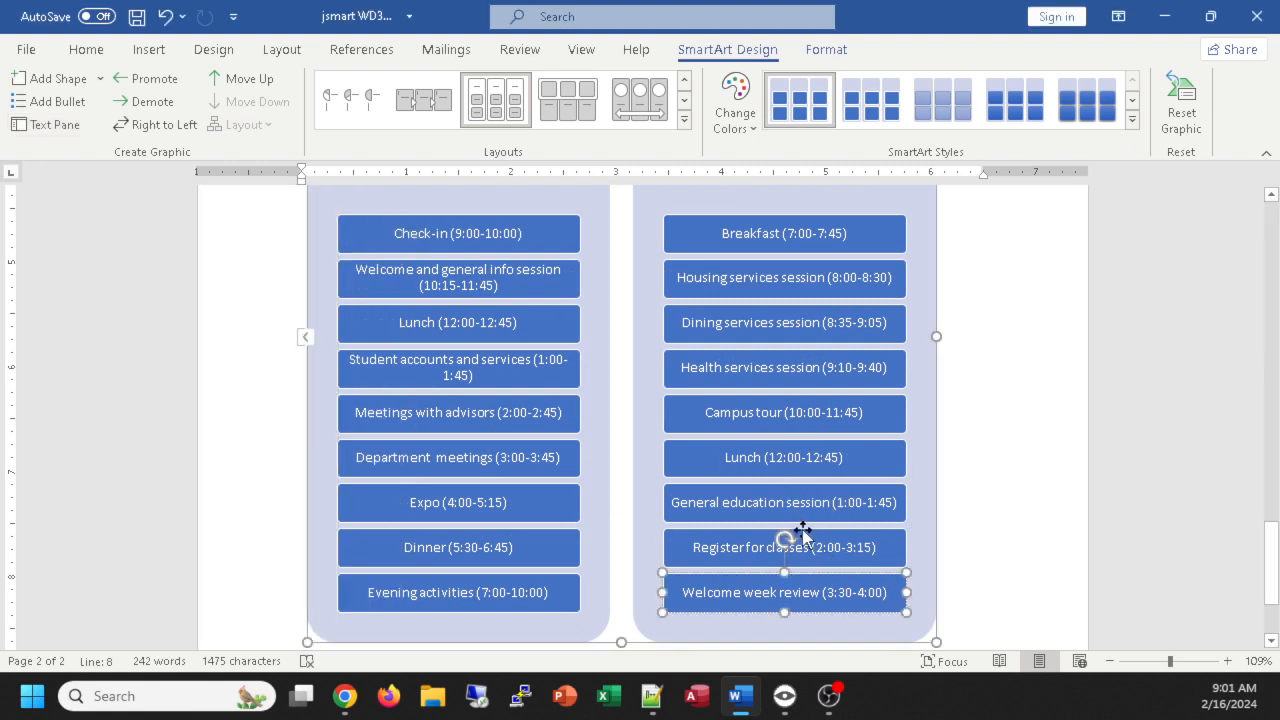
left_click(305, 337)
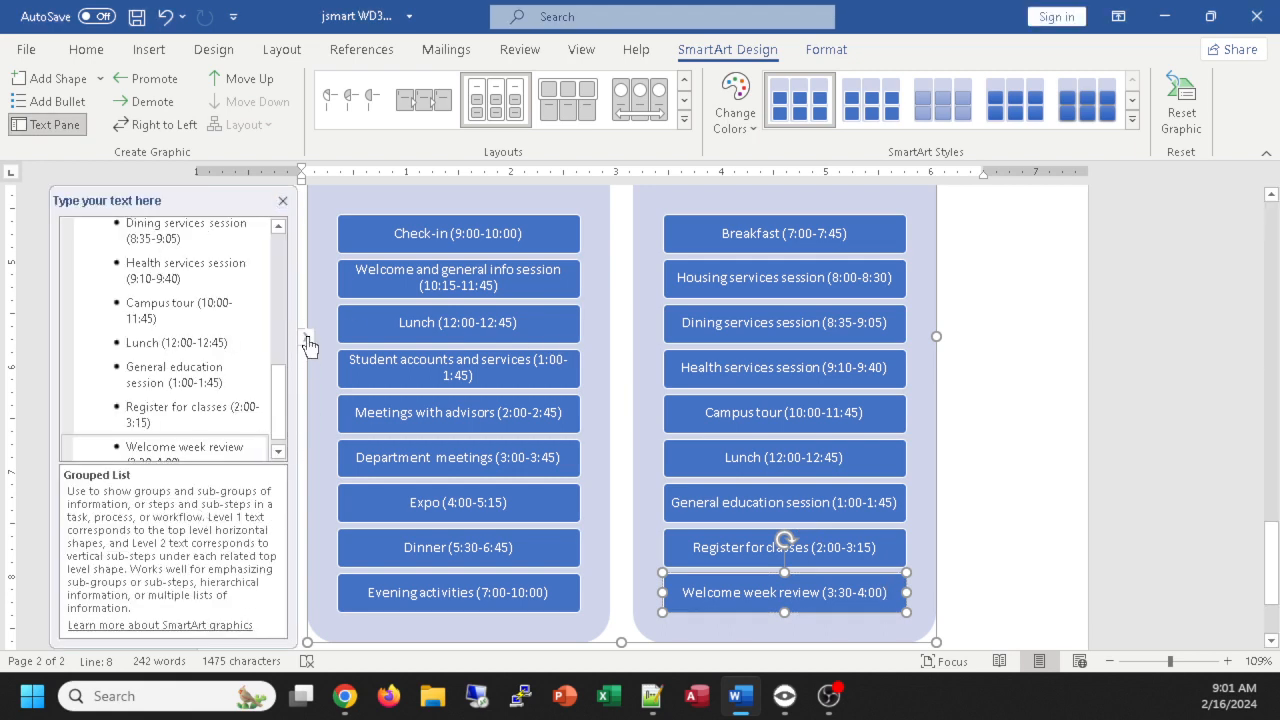
left_click(307, 340)
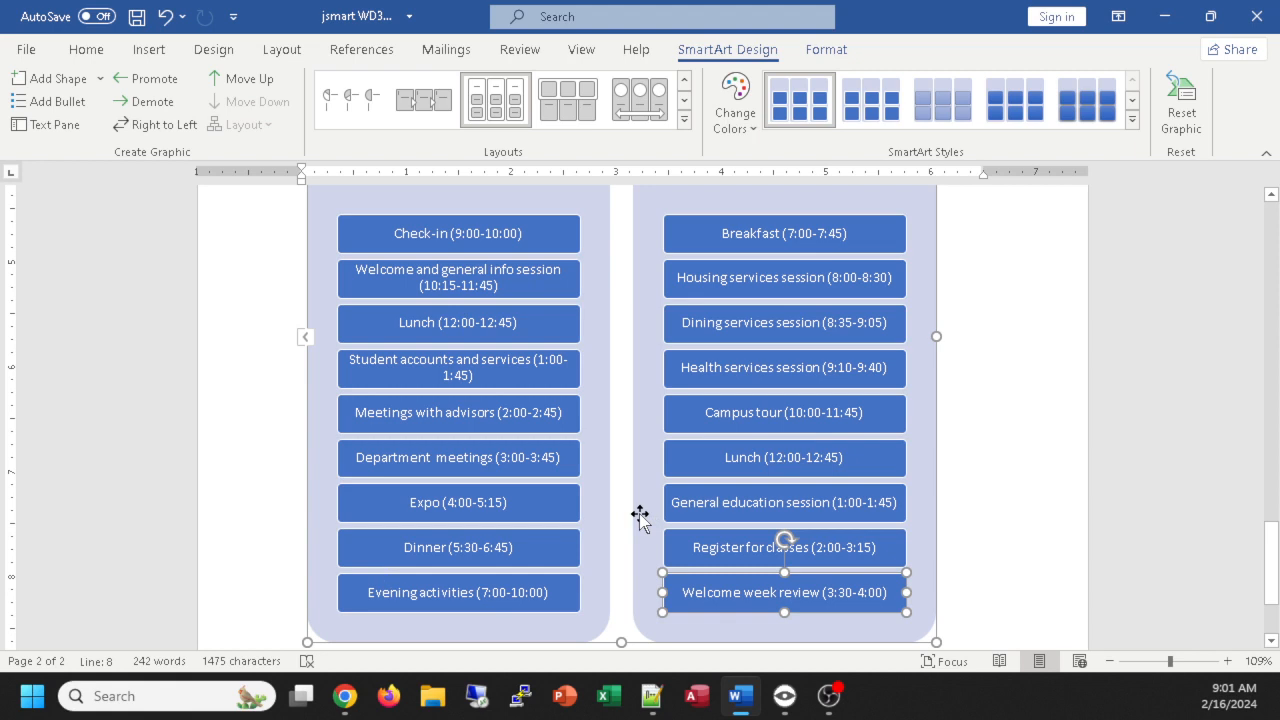
Step: Examine the whole SmartArt schedule, checking the headings and all timed entries in the Day 1 and Day 2 columns
scroll(640, 515, "up", 1)
scroll(643, 514, "down", 3)
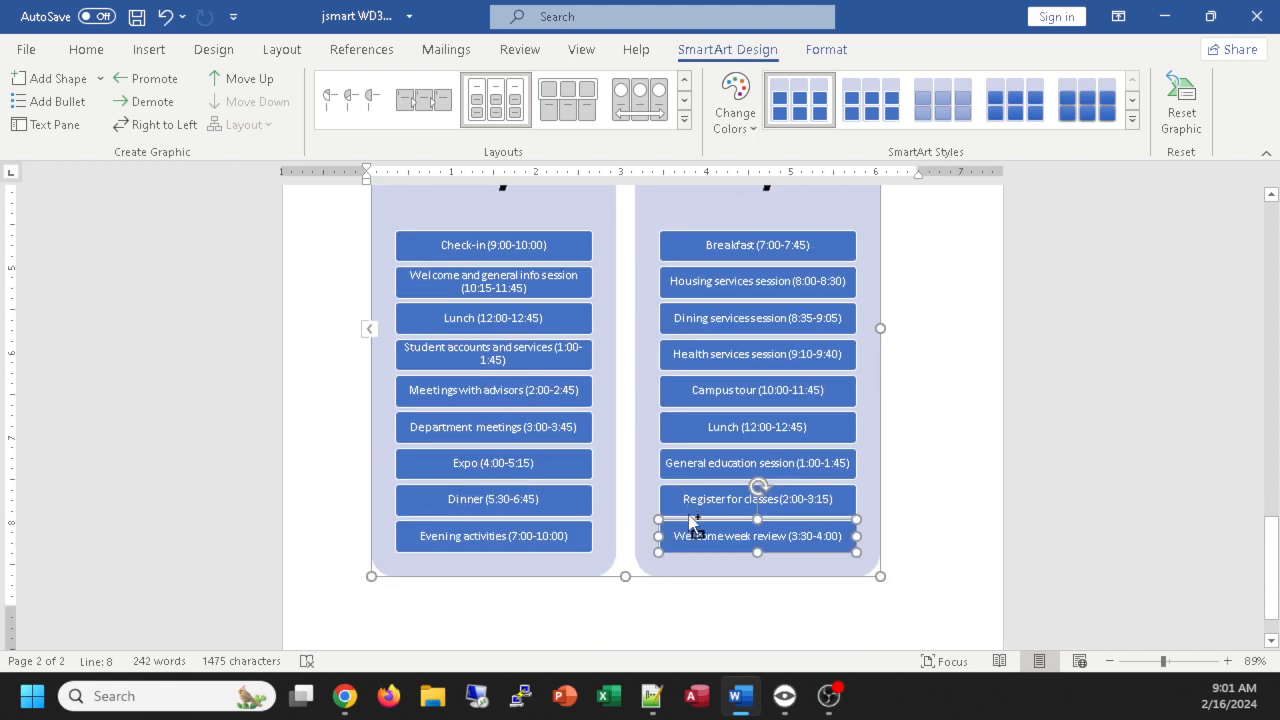
scroll(920, 491, "up", 2)
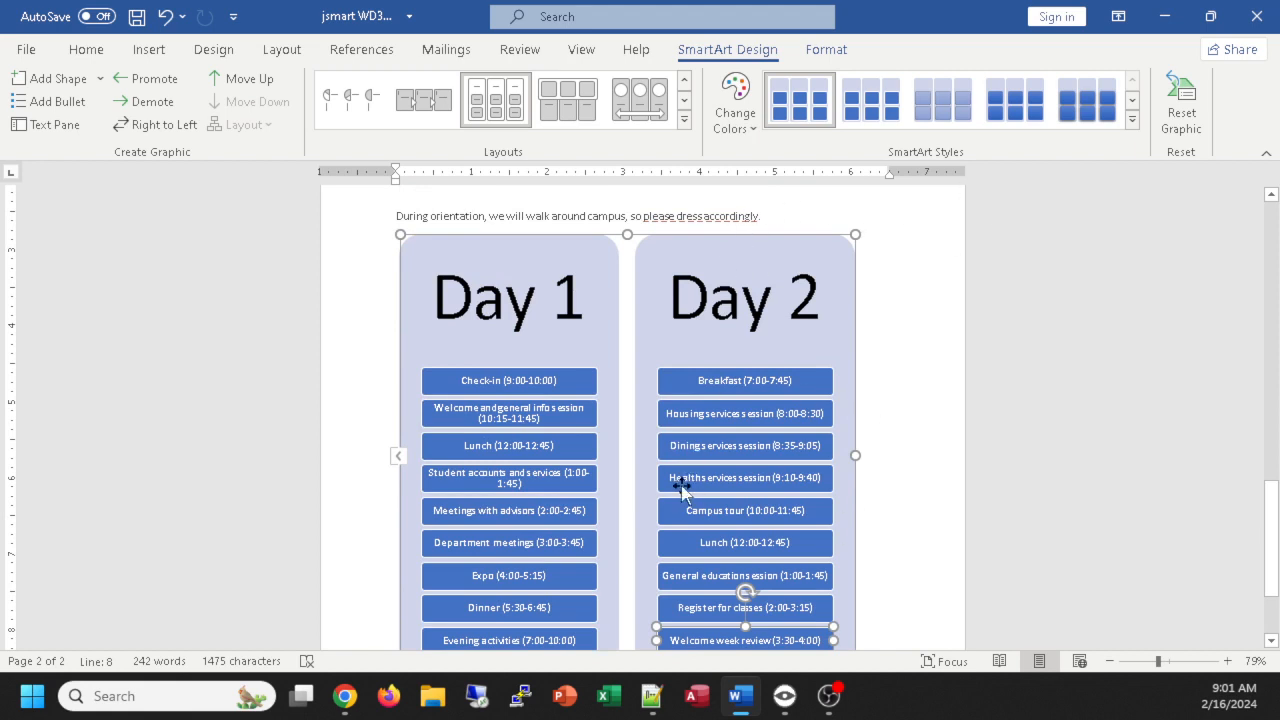
scroll(986, 500, "up", 4)
scroll(960, 513, "up", 1)
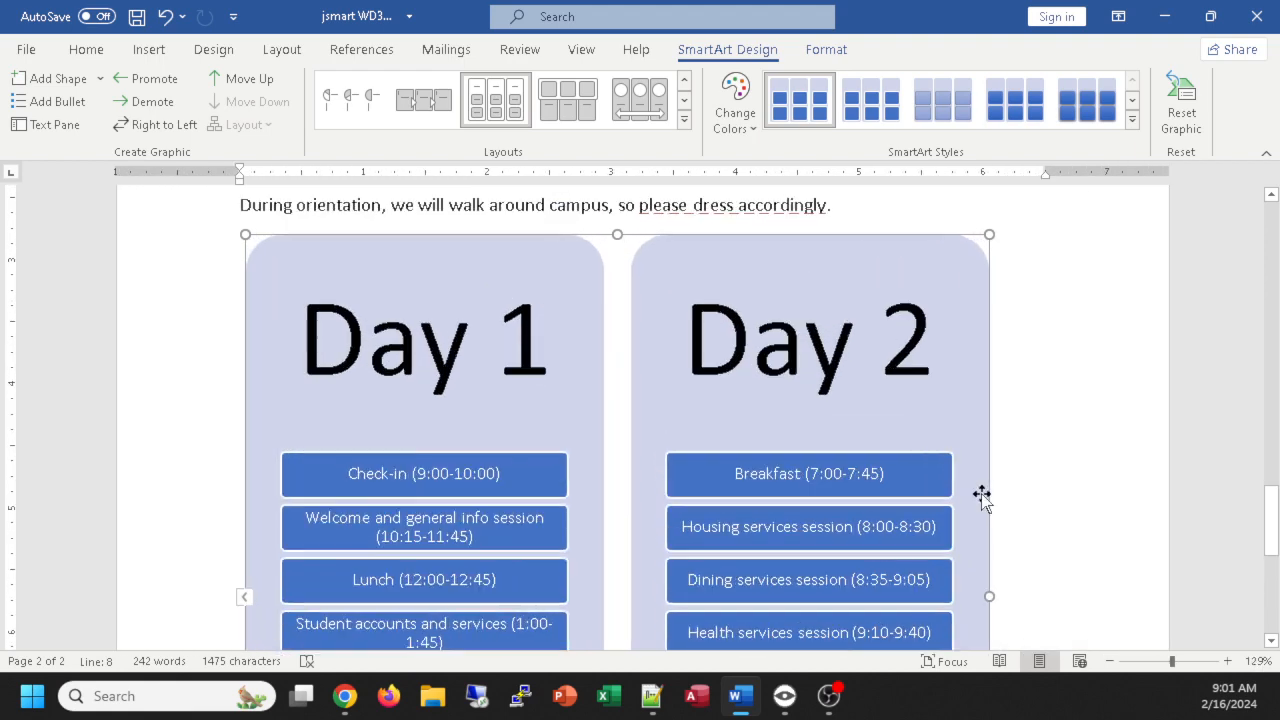
scroll(980, 497, "down", 6)
scroll(995, 528, "down", 1)
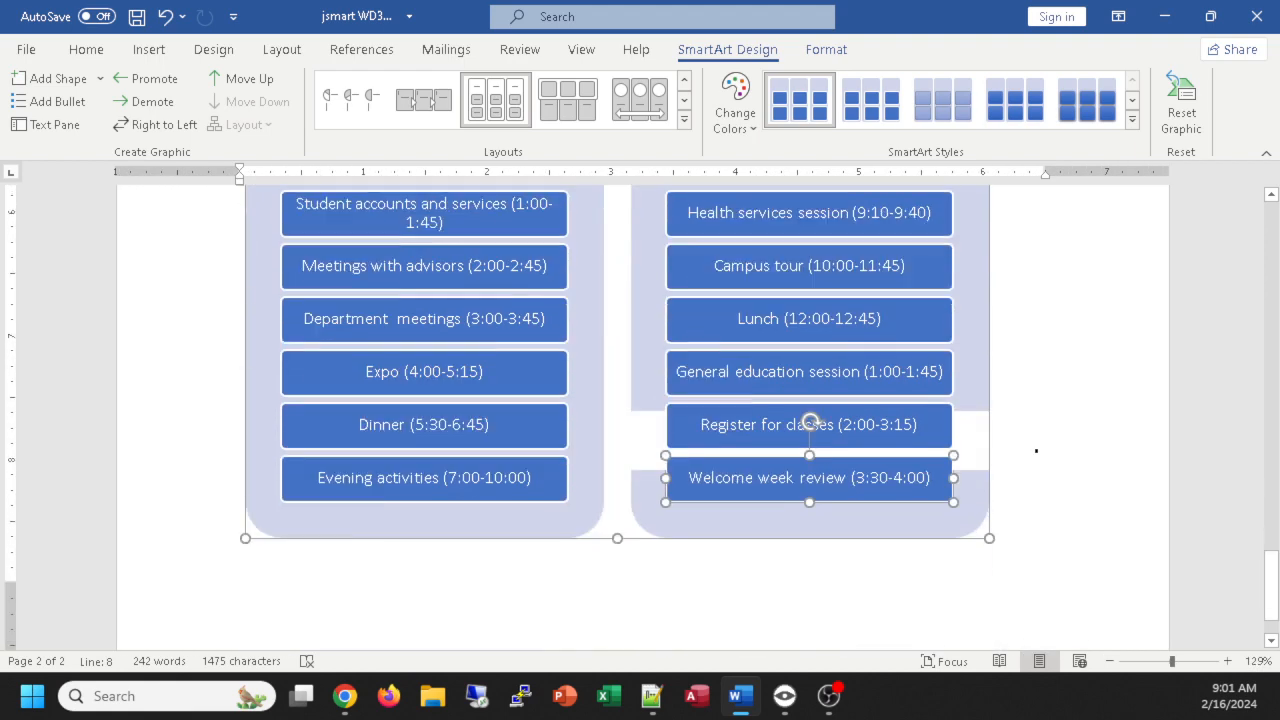
left_click(995, 528)
scroll(1055, 434, "up", 5)
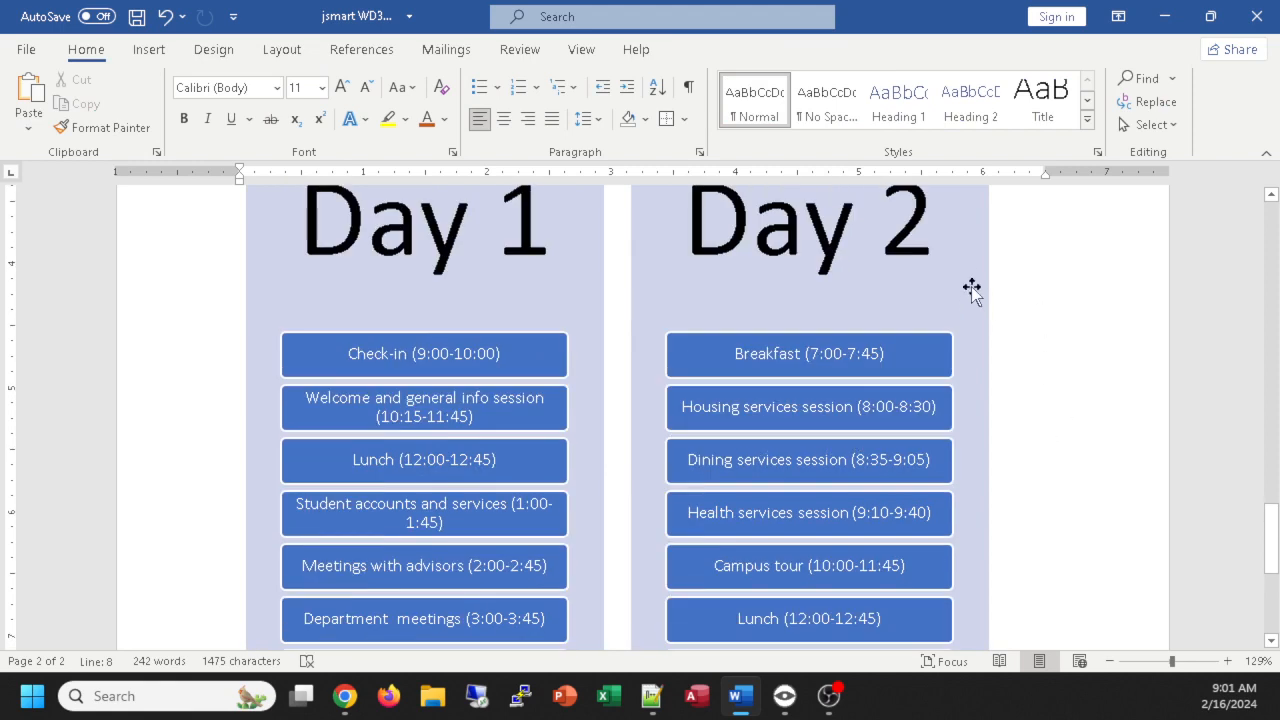
scroll(970, 290, "up", 1)
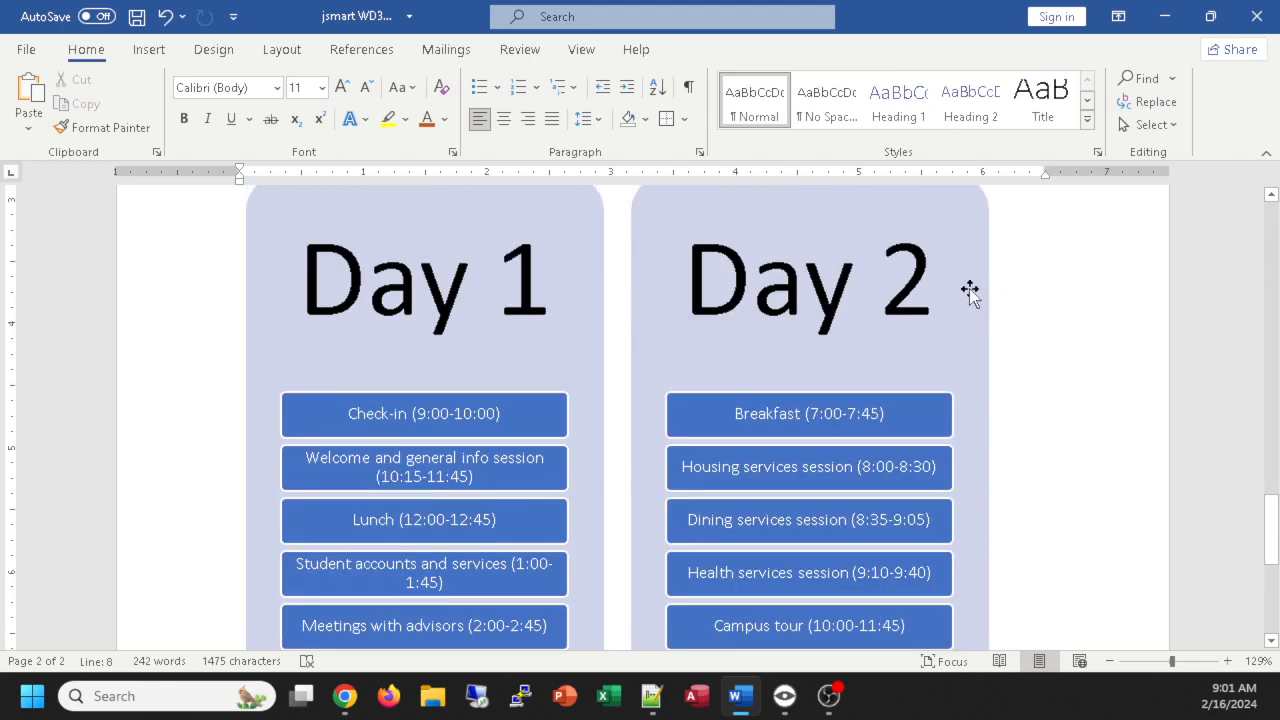
Step: Recolor the SmartArt schedule with the "Colorful - Accent Colors" color set
left_click(925, 220)
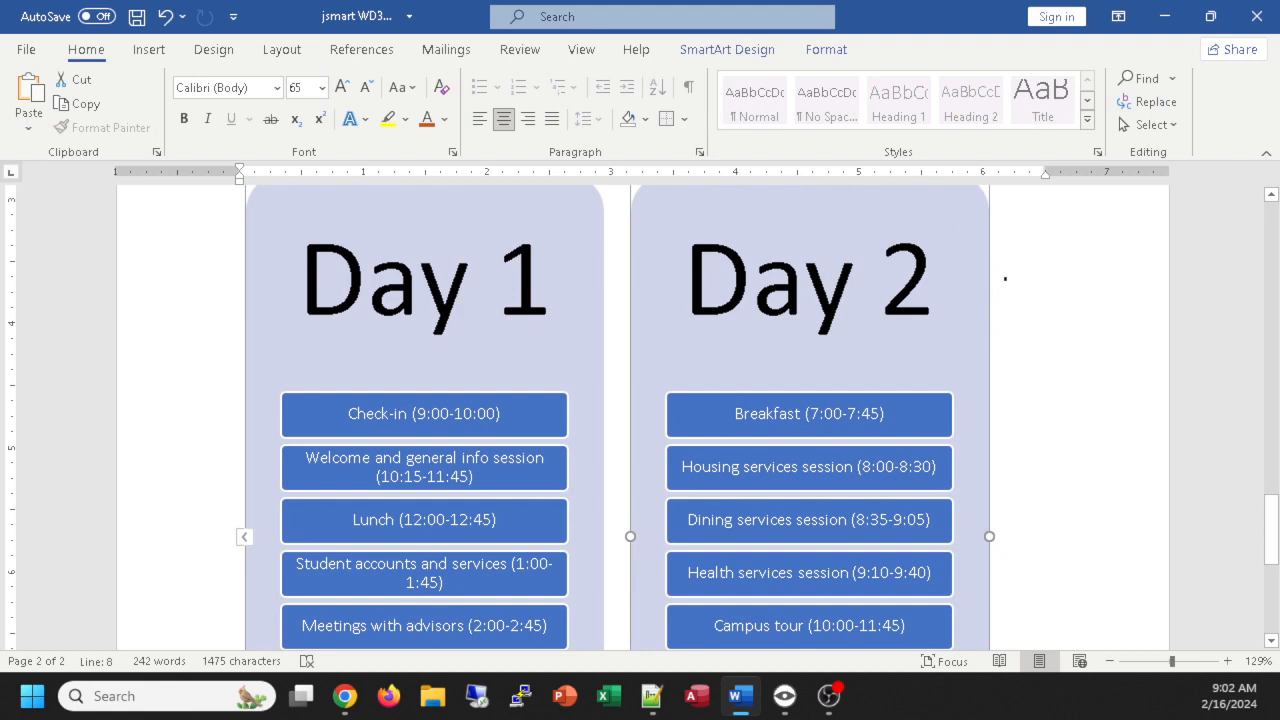
left_click(760, 52)
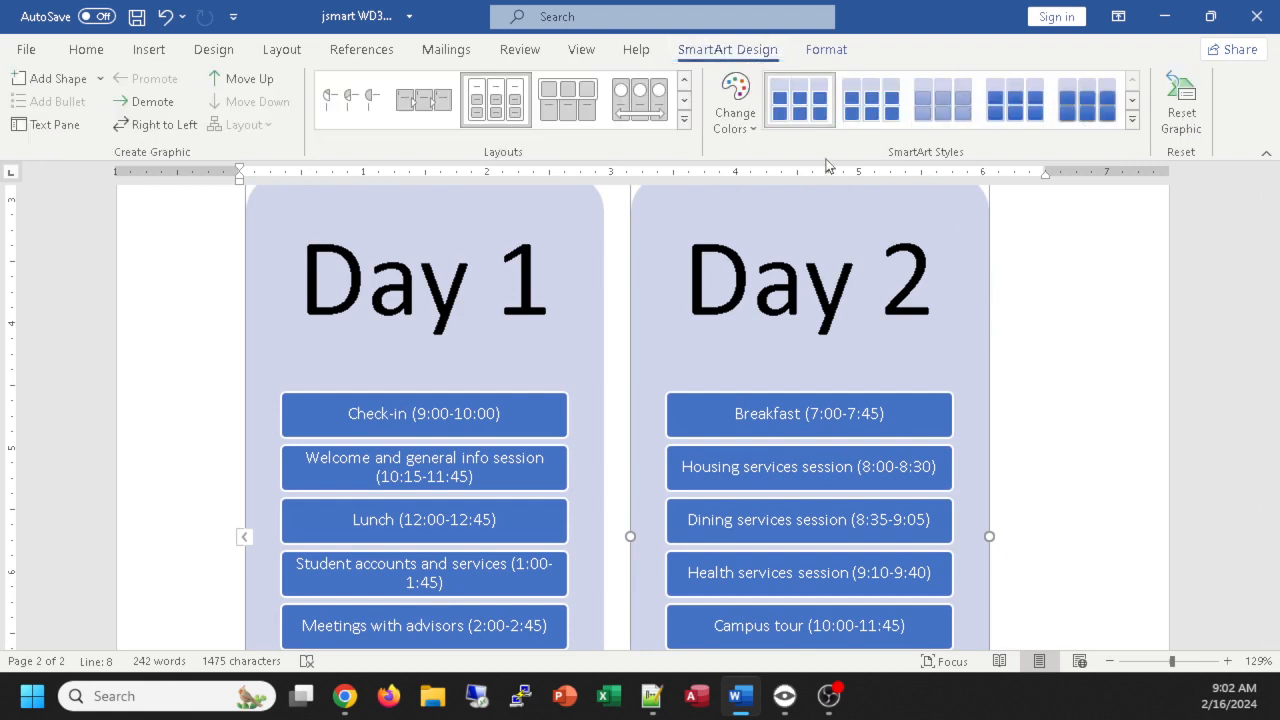
left_click(1132, 120)
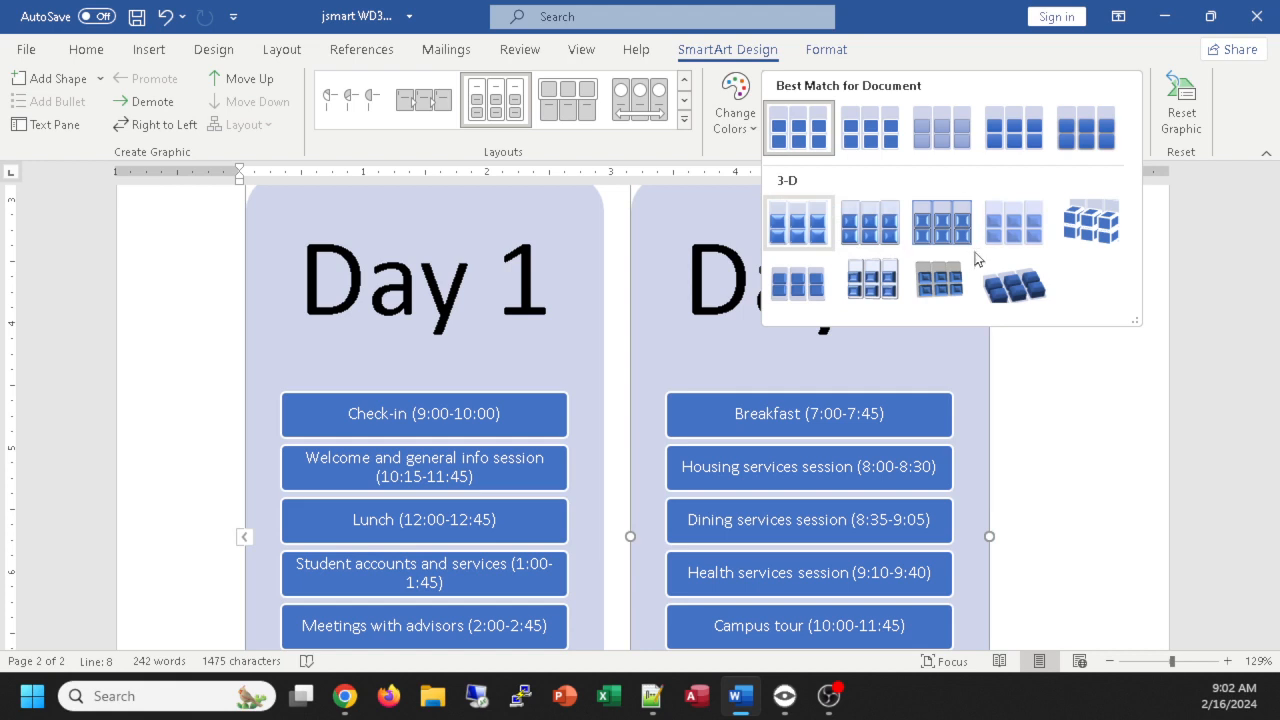
left_click(755, 132)
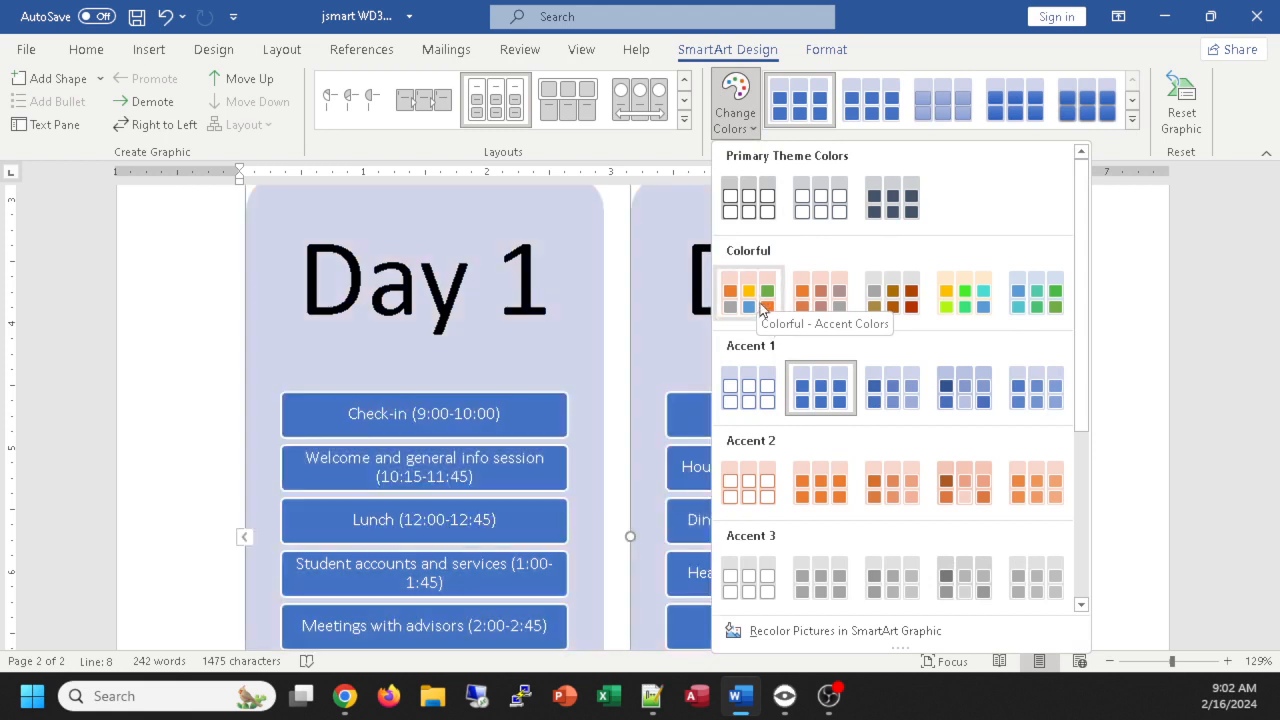
left_click(741, 293)
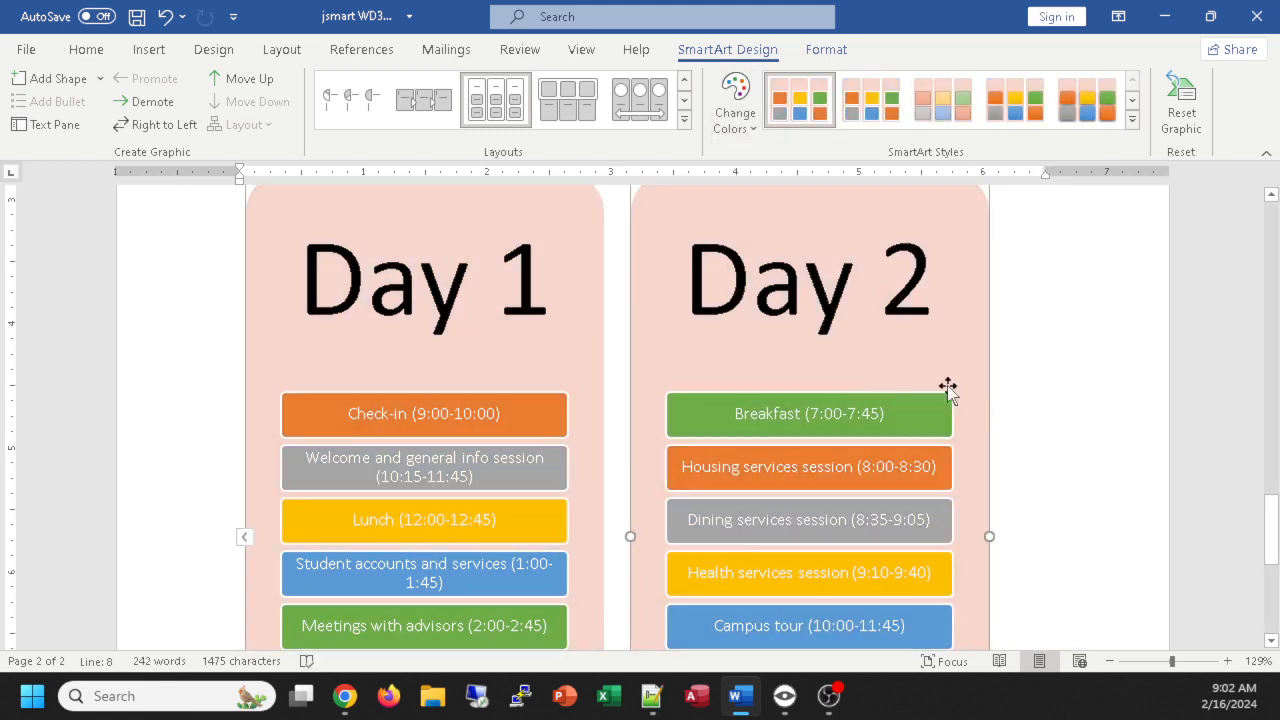
Step: Try widening only the Day 2 panel of the SmartArt schedule and undo the resize
scroll(812, 298, "down", 6)
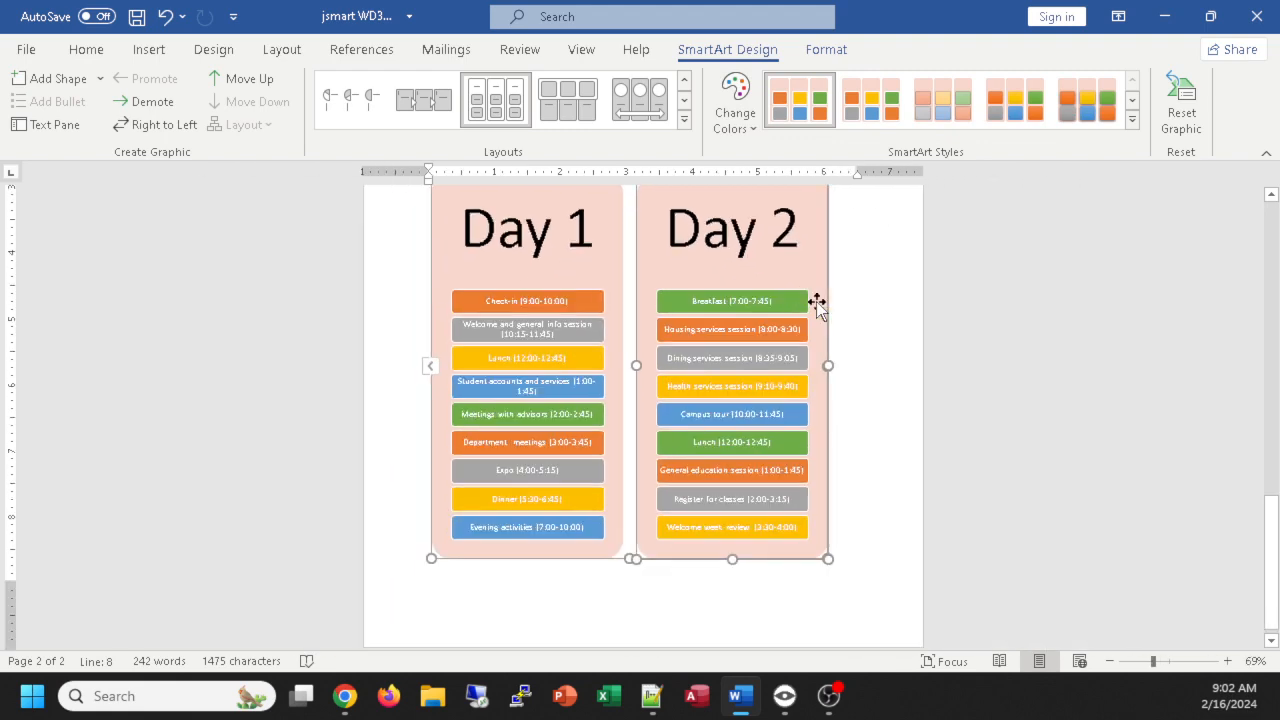
scroll(814, 280, "up", 2)
left_click(752, 128)
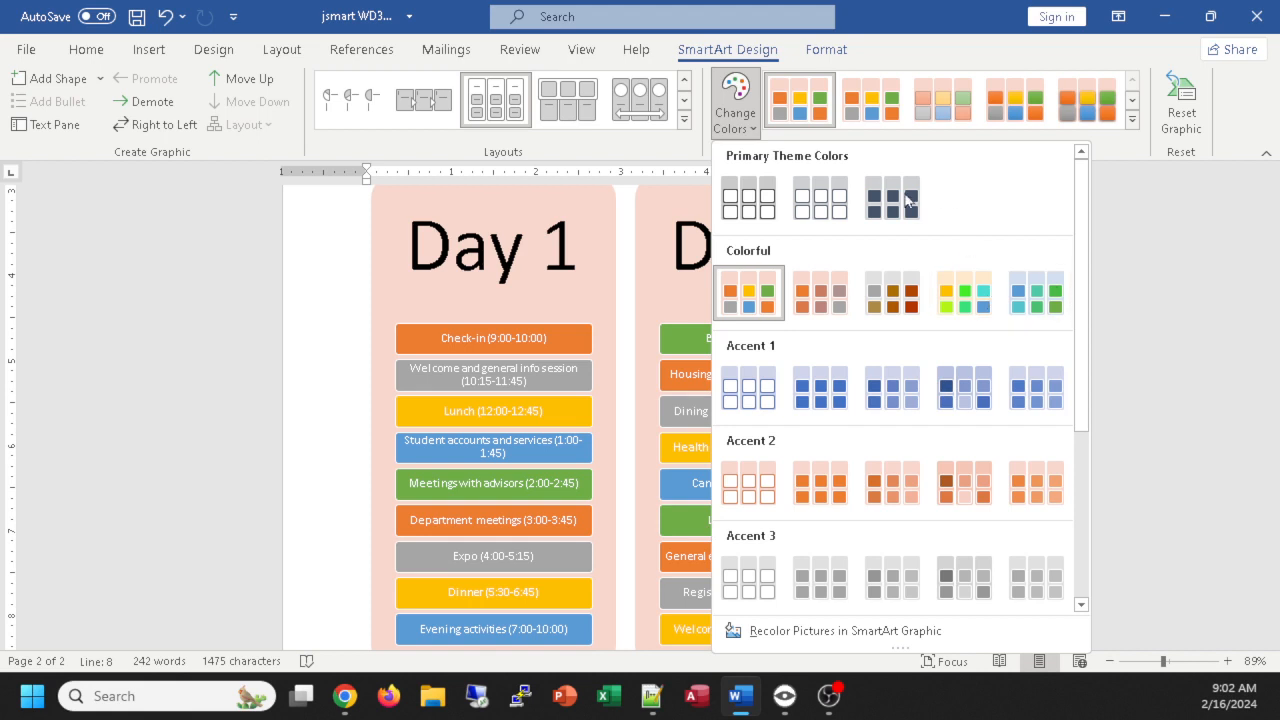
left_click(318, 322)
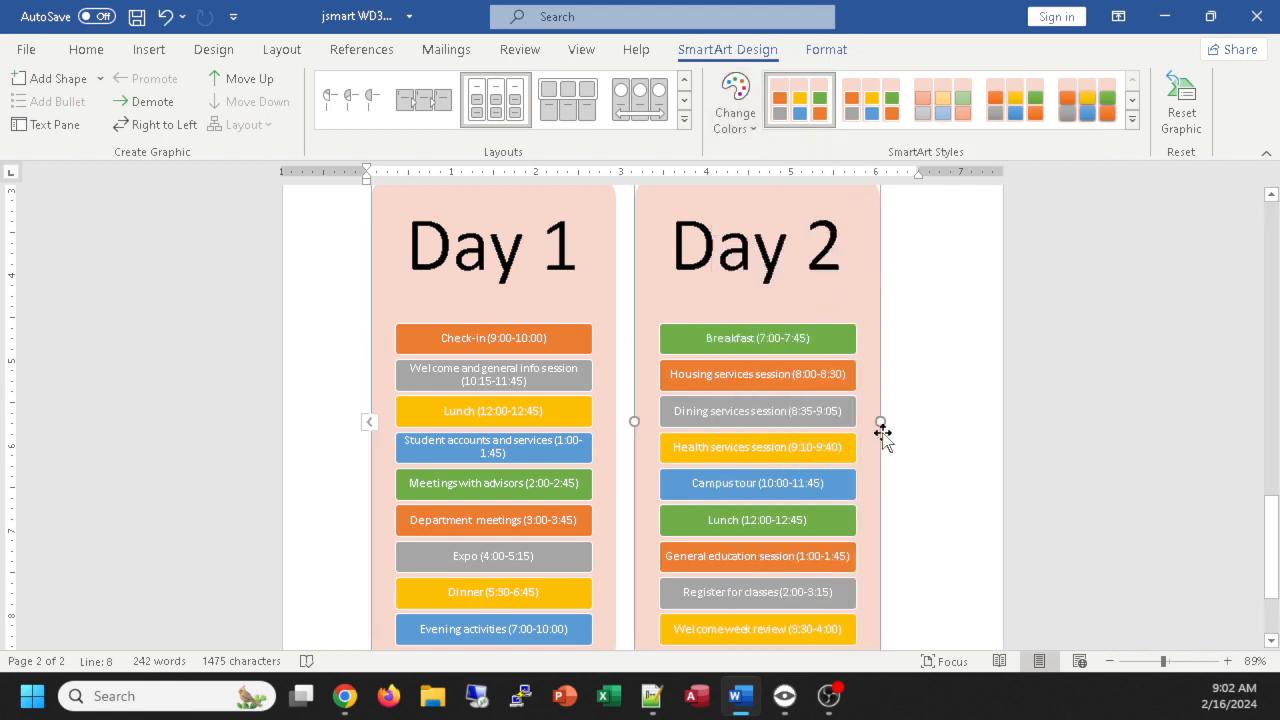
left_click_drag(881, 422, 920, 417)
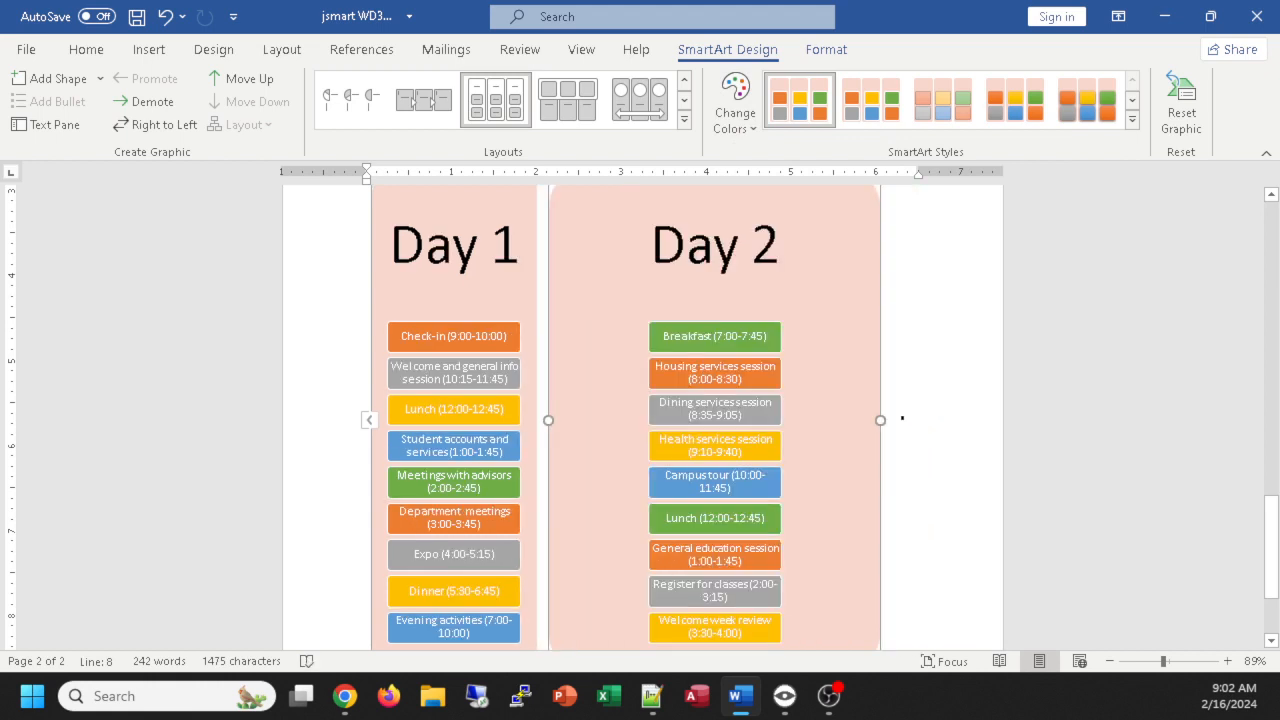
key("ctrl+z")
Step: Widen the whole SmartArt schedule nearly to the page's right text margin and deselect the graphic
scroll(908, 283, "up", 2)
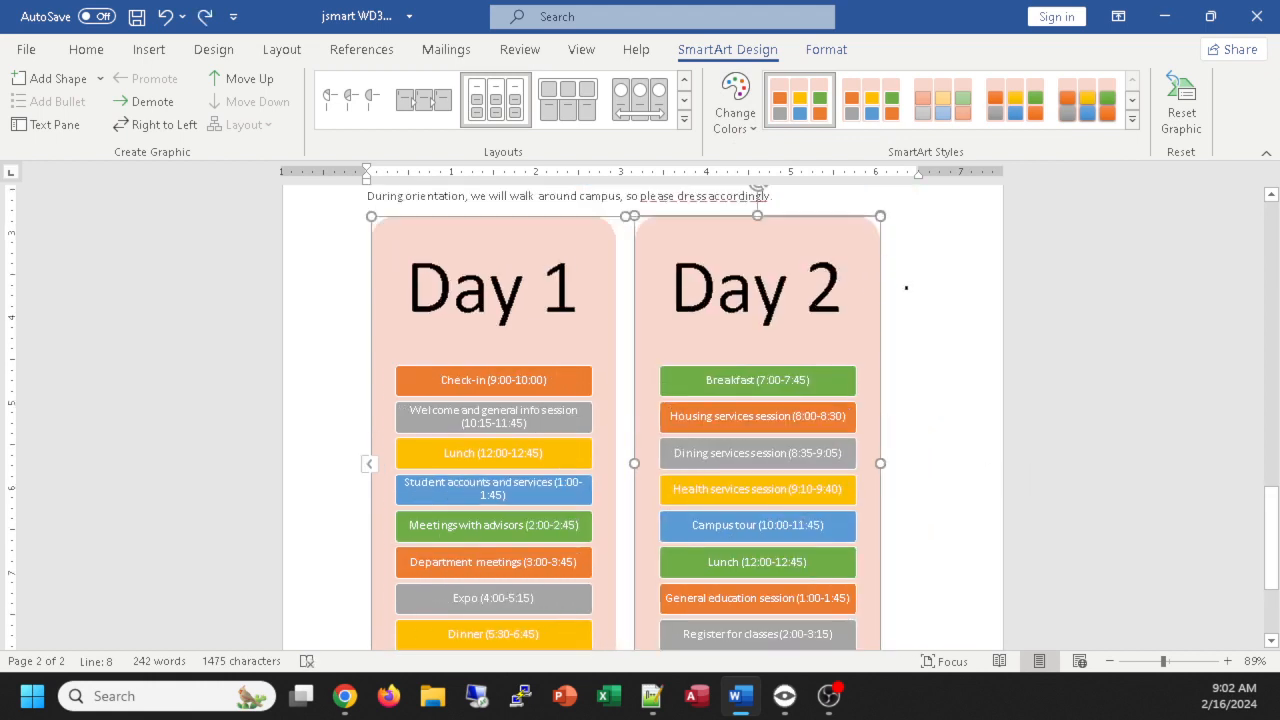
left_click_drag(884, 260, 914, 265)
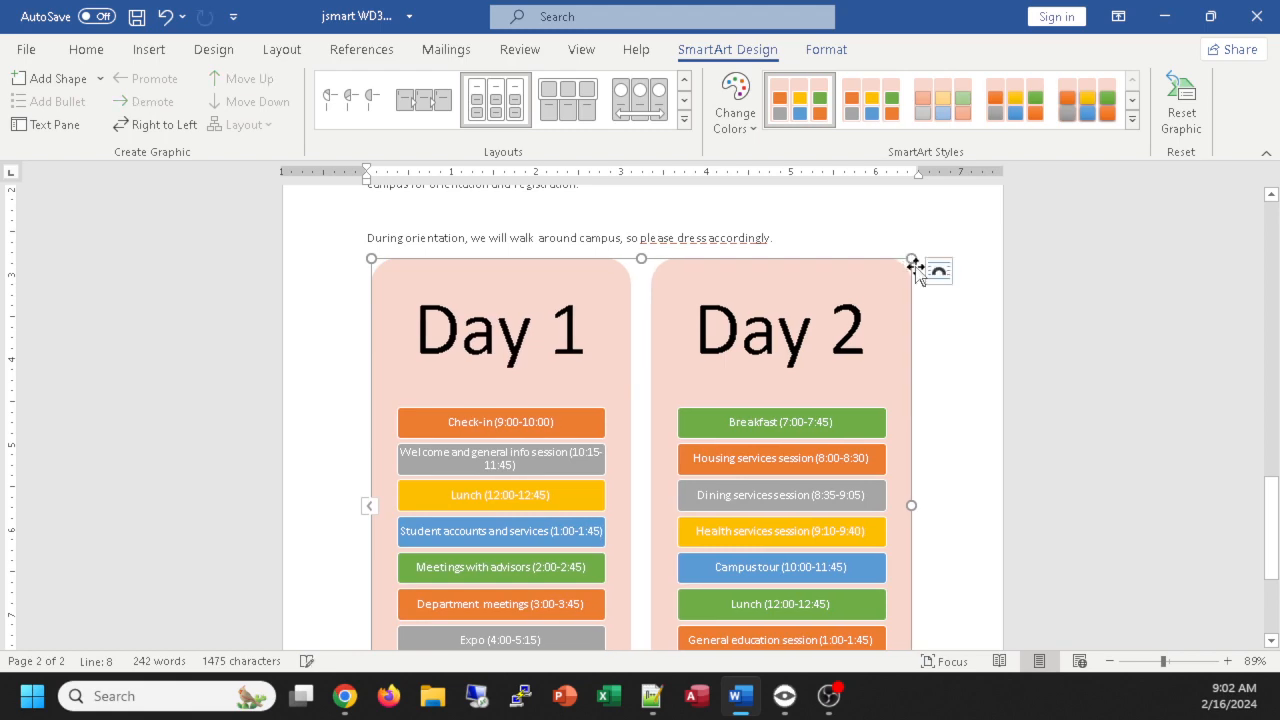
scroll(983, 391, "down", 5)
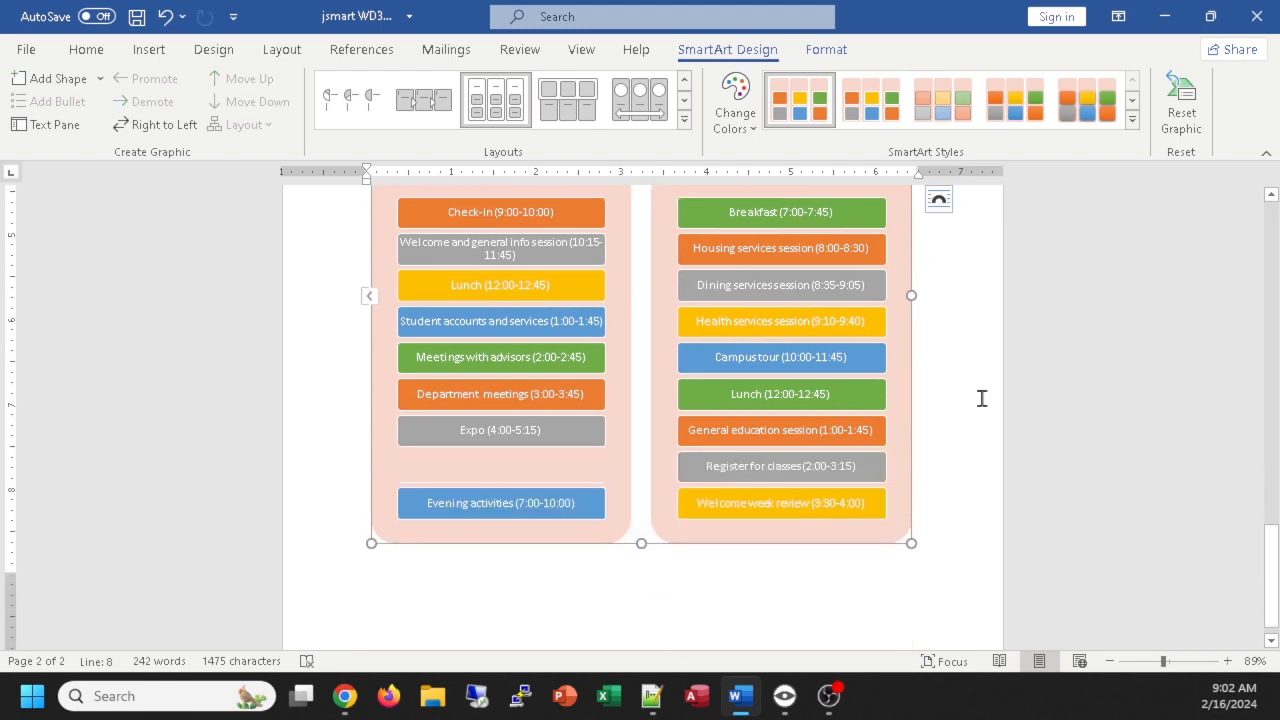
scroll(982, 398, "down", 1)
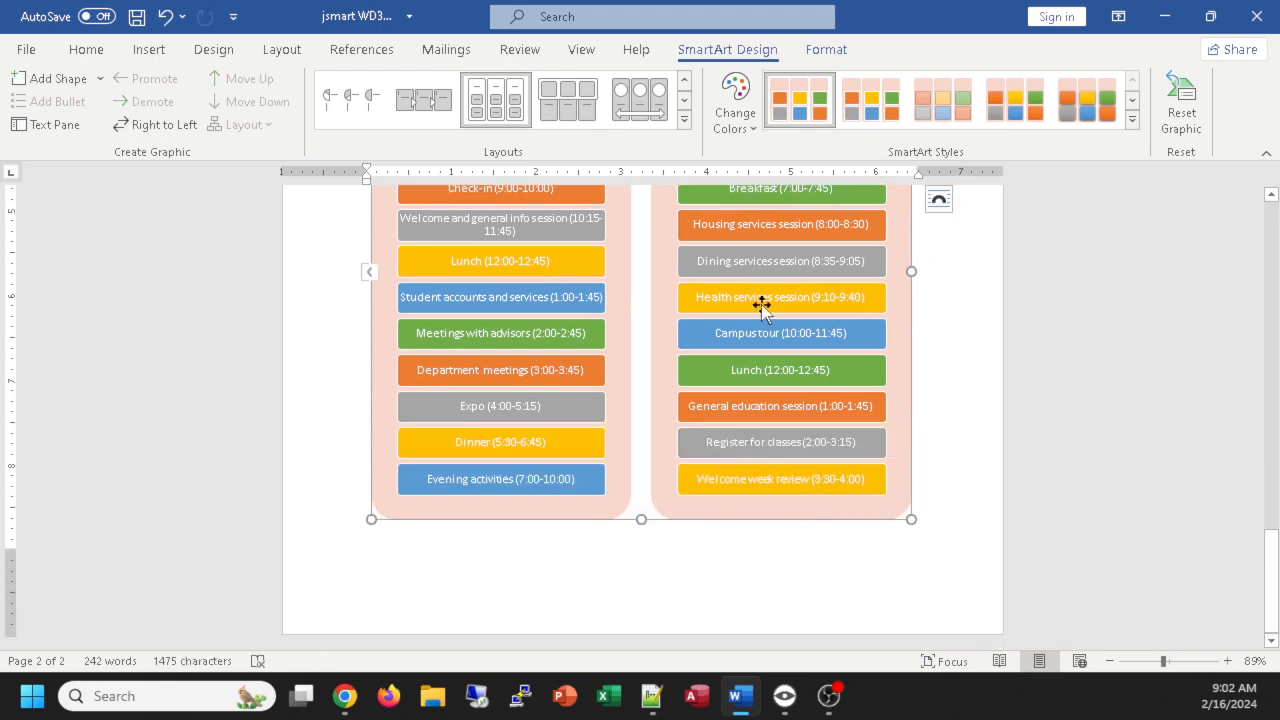
scroll(762, 308, "down", 2)
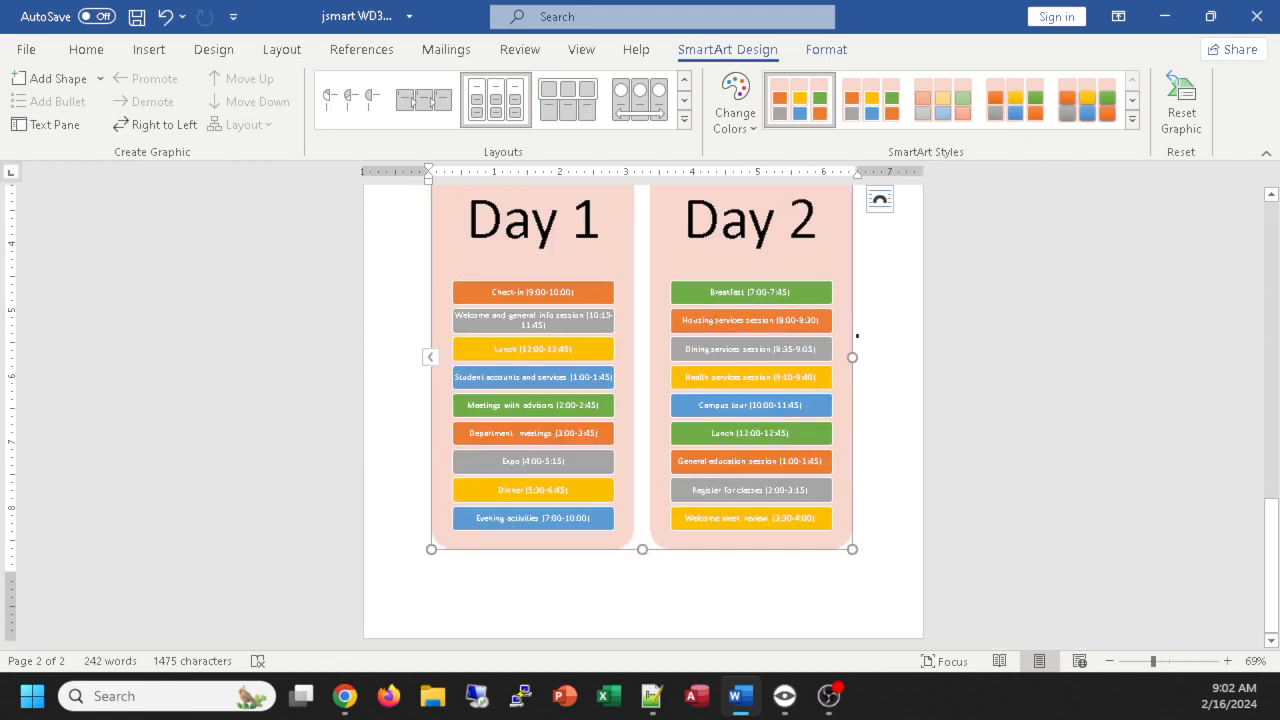
scroll(642, 420, "up", 2)
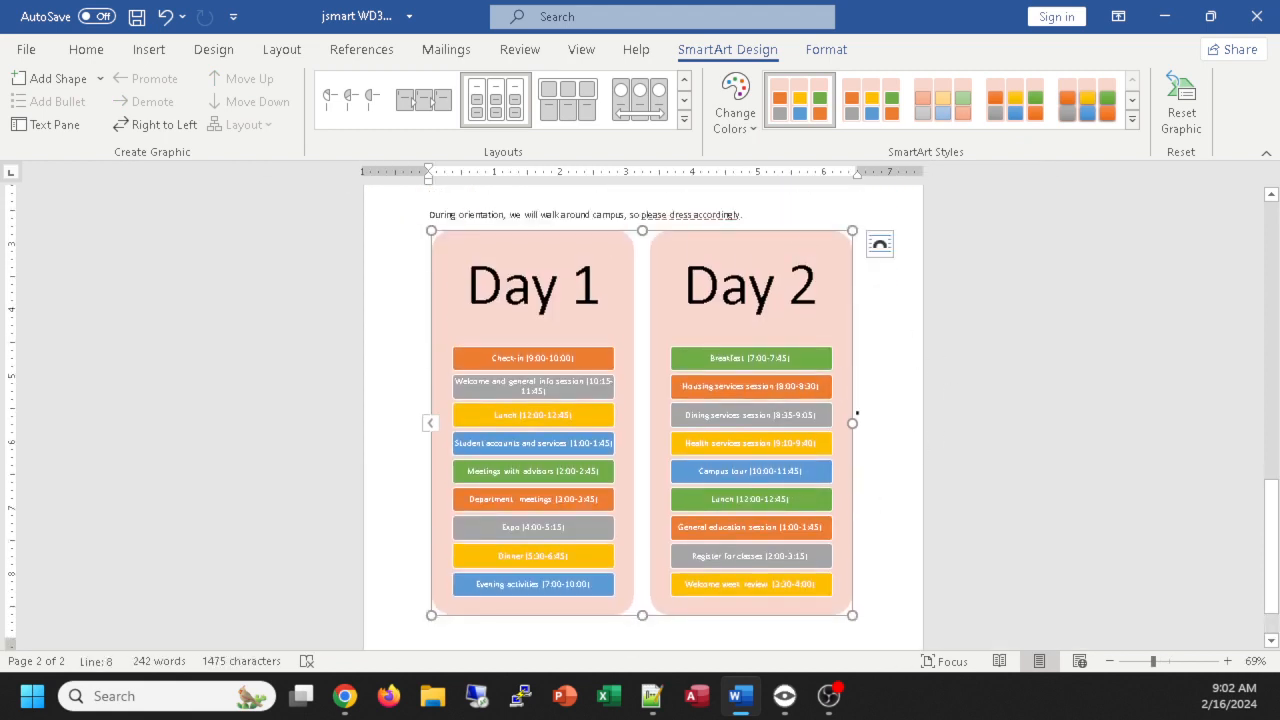
left_click(1072, 531)
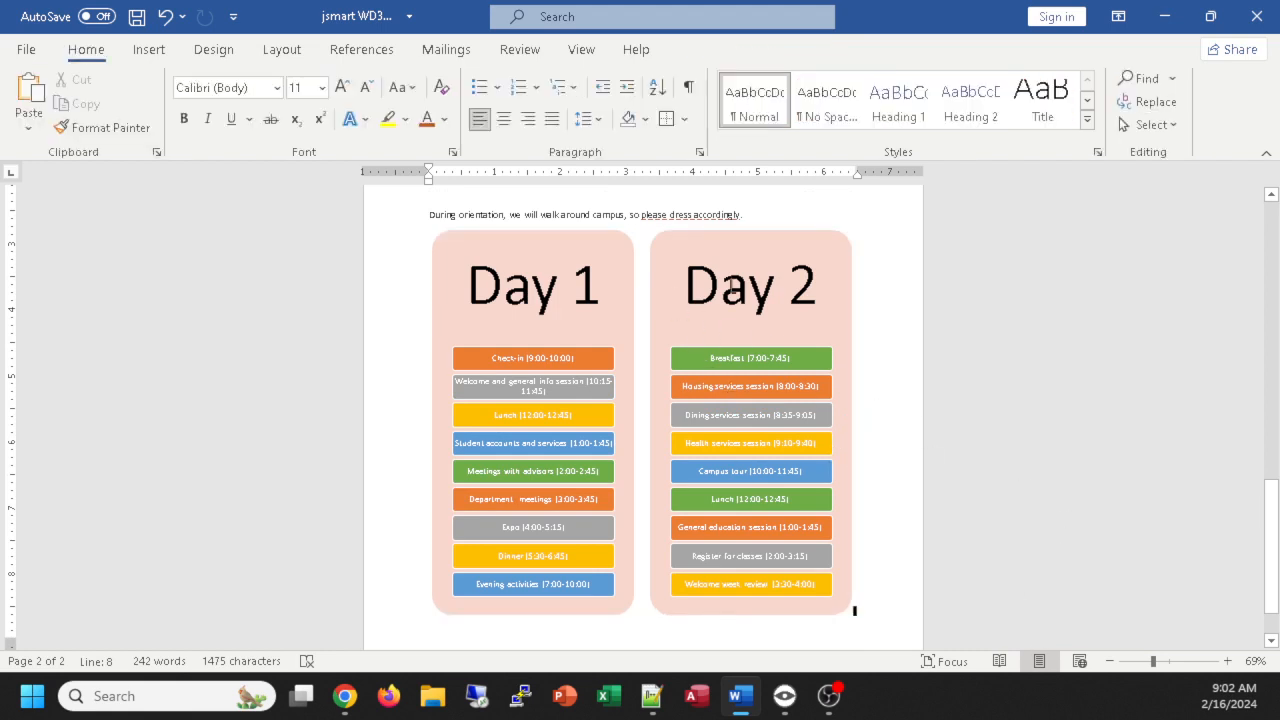
scroll(1143, 373, "down", 1)
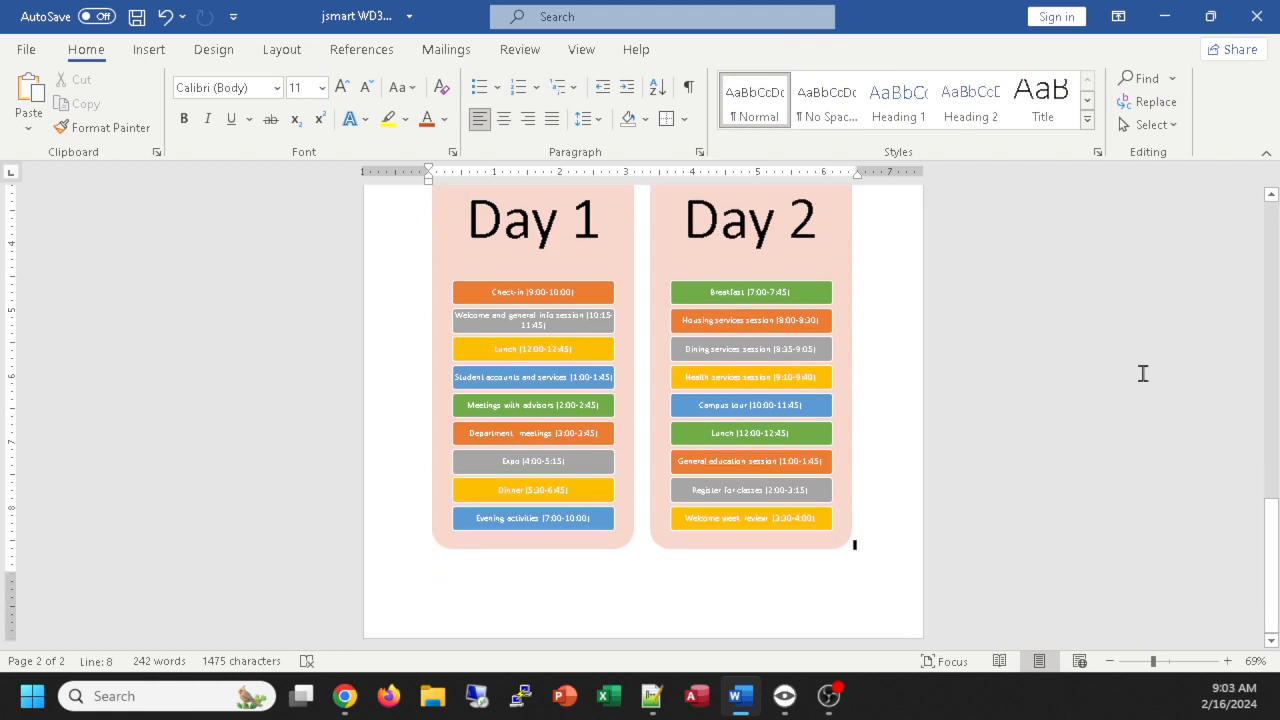
scroll(1143, 373, "up", 1)
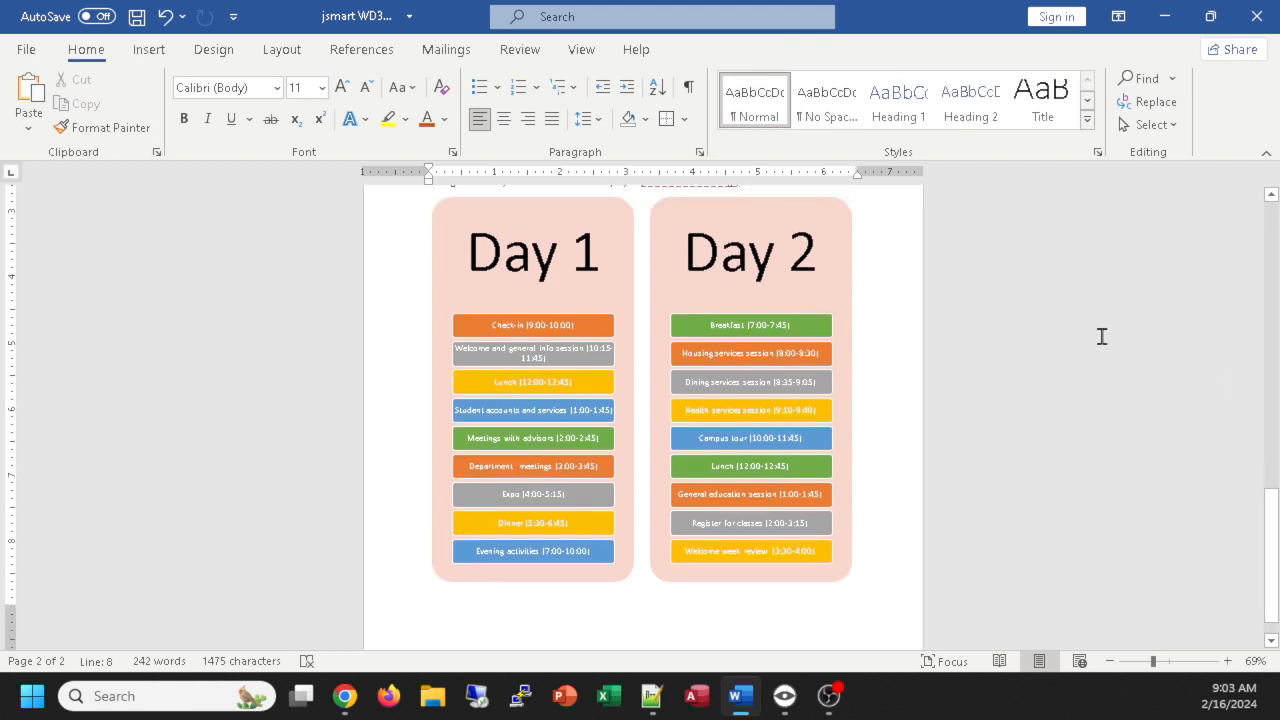
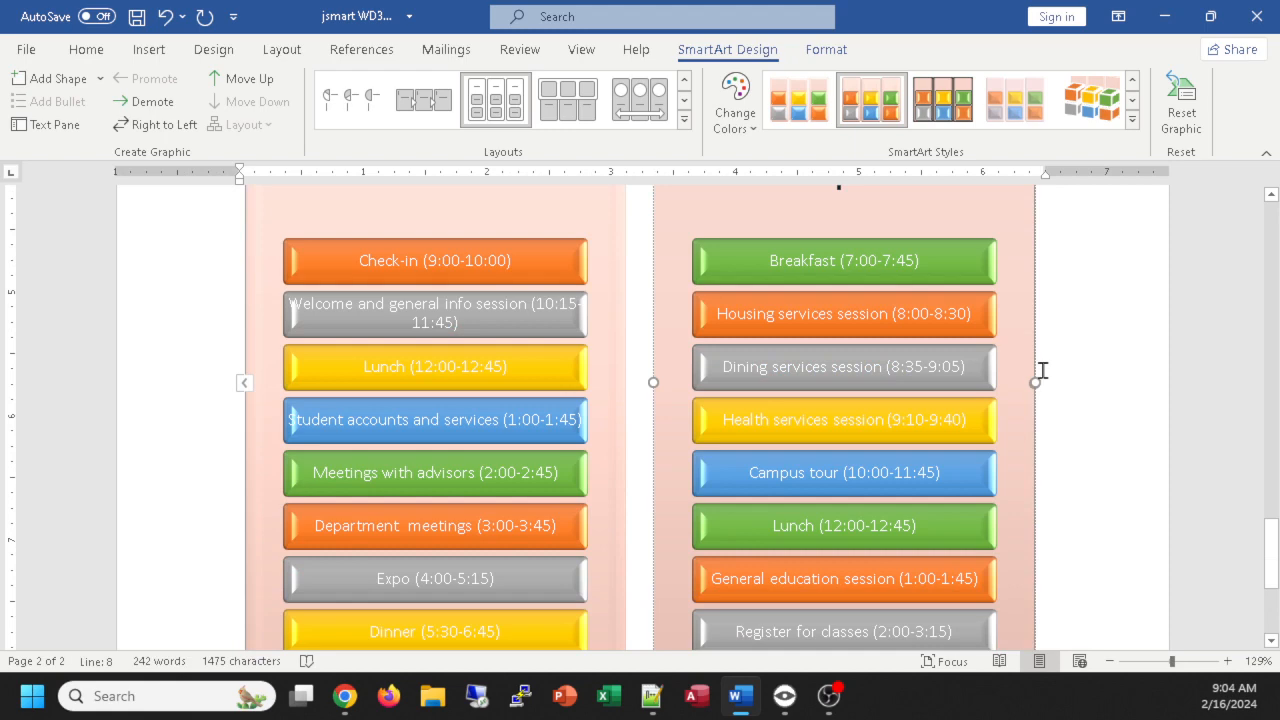
Step: Examine the styled SmartArt schedule, checking all Day 1 and Day 2 entries and the title and paragraphs above it
scroll(1140, 374, "up", 4)
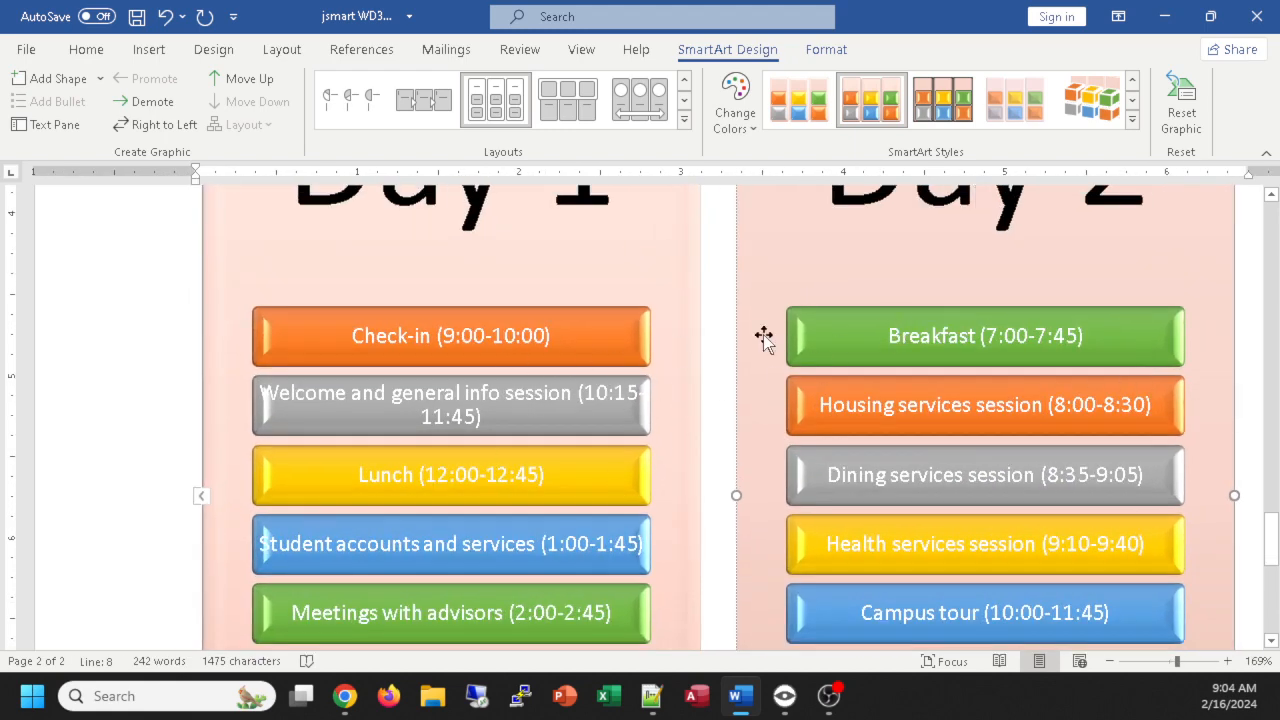
scroll(762, 335, "down", 3)
scroll(1093, 320, "down", 3)
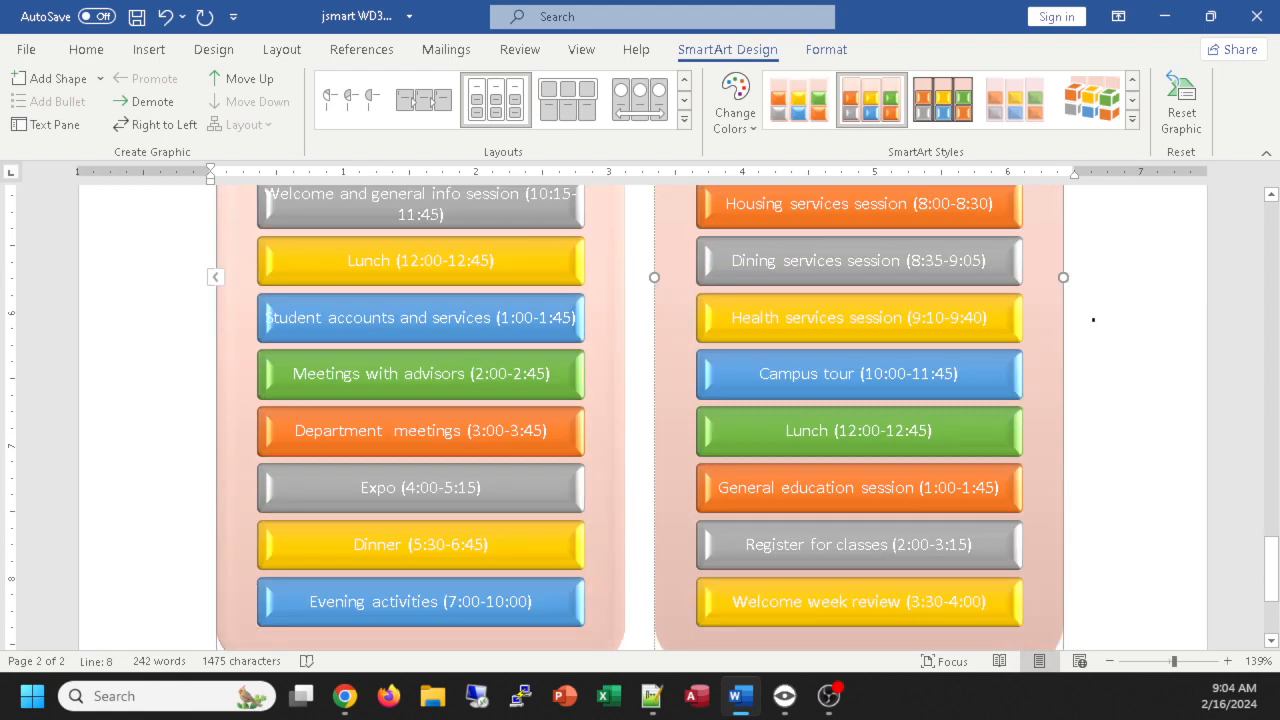
scroll(1094, 317, "down", 3)
scroll(1094, 317, "up", 3)
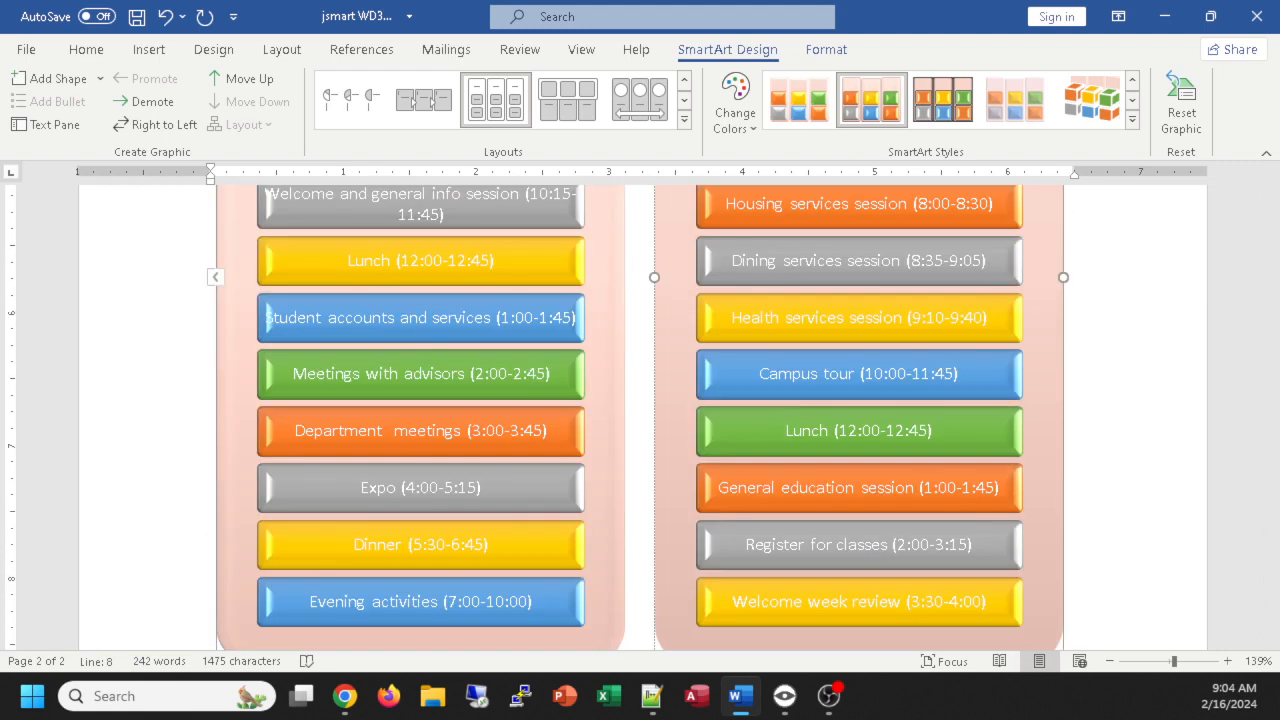
left_click(344, 696)
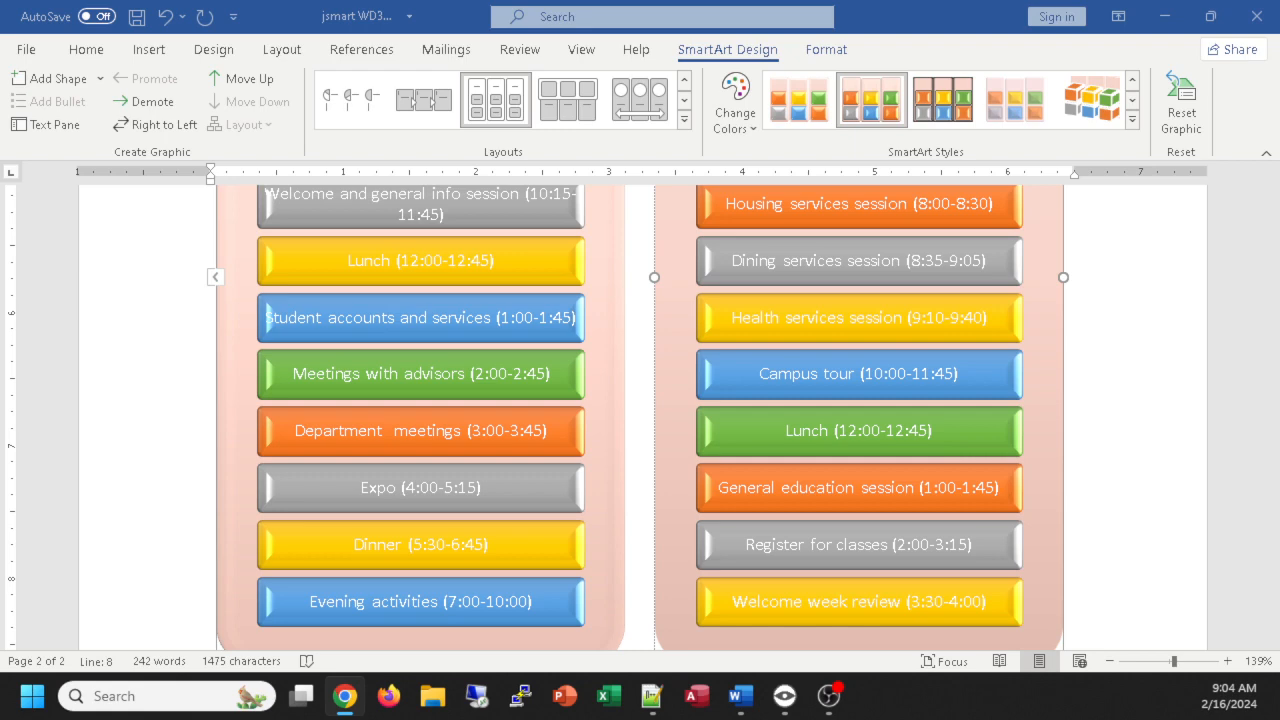
scroll(1143, 363, "up", 5)
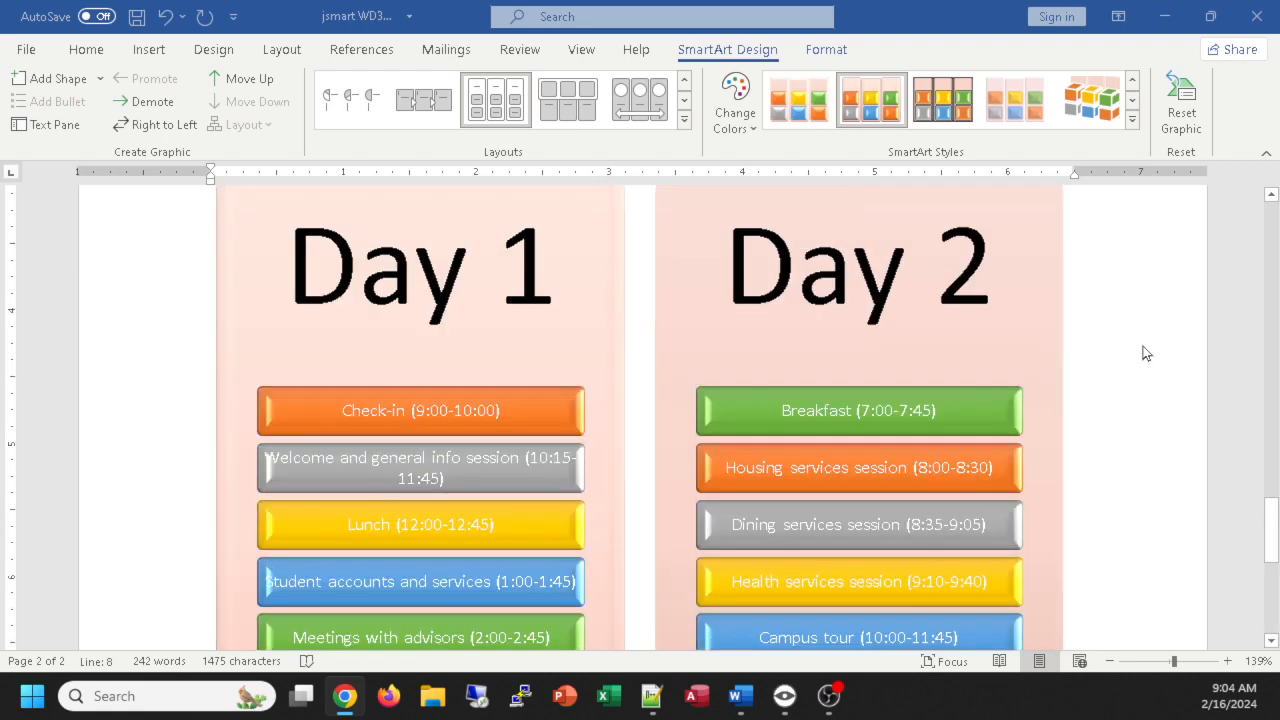
scroll(1143, 350, "down", 3)
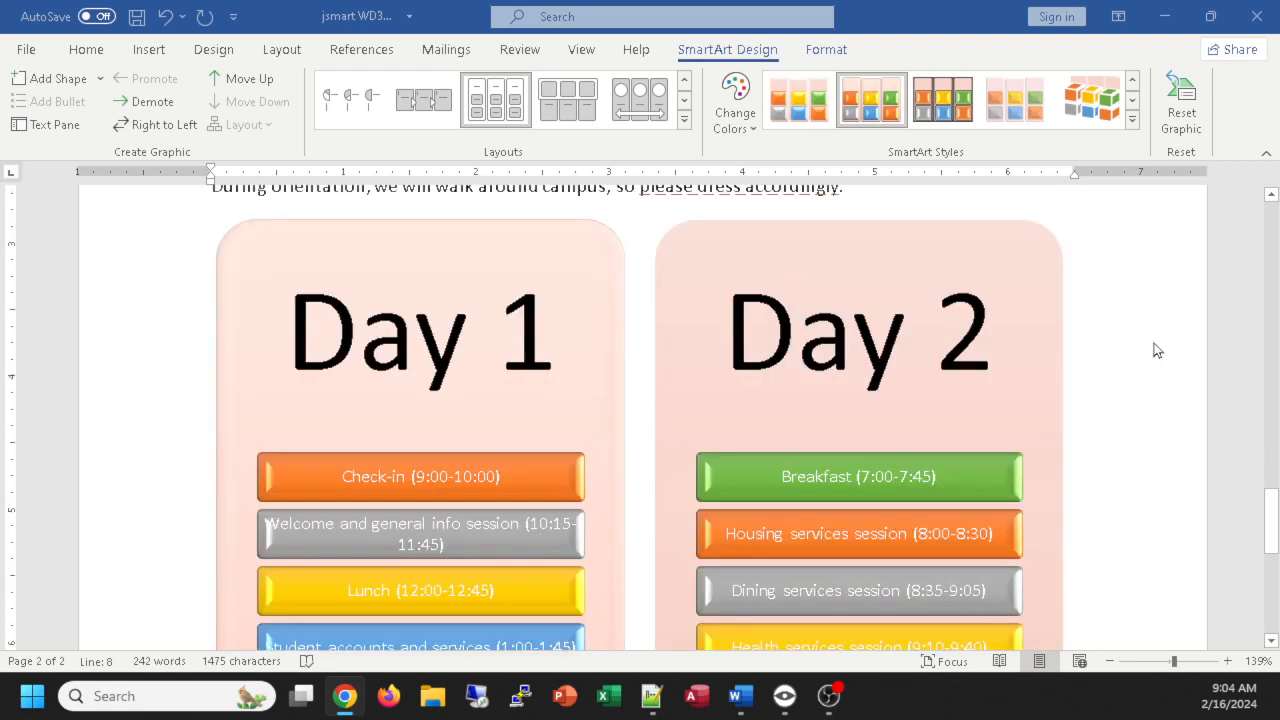
scroll(1155, 350, "down", 6, "ctrl")
scroll(1053, 350, "up", 5)
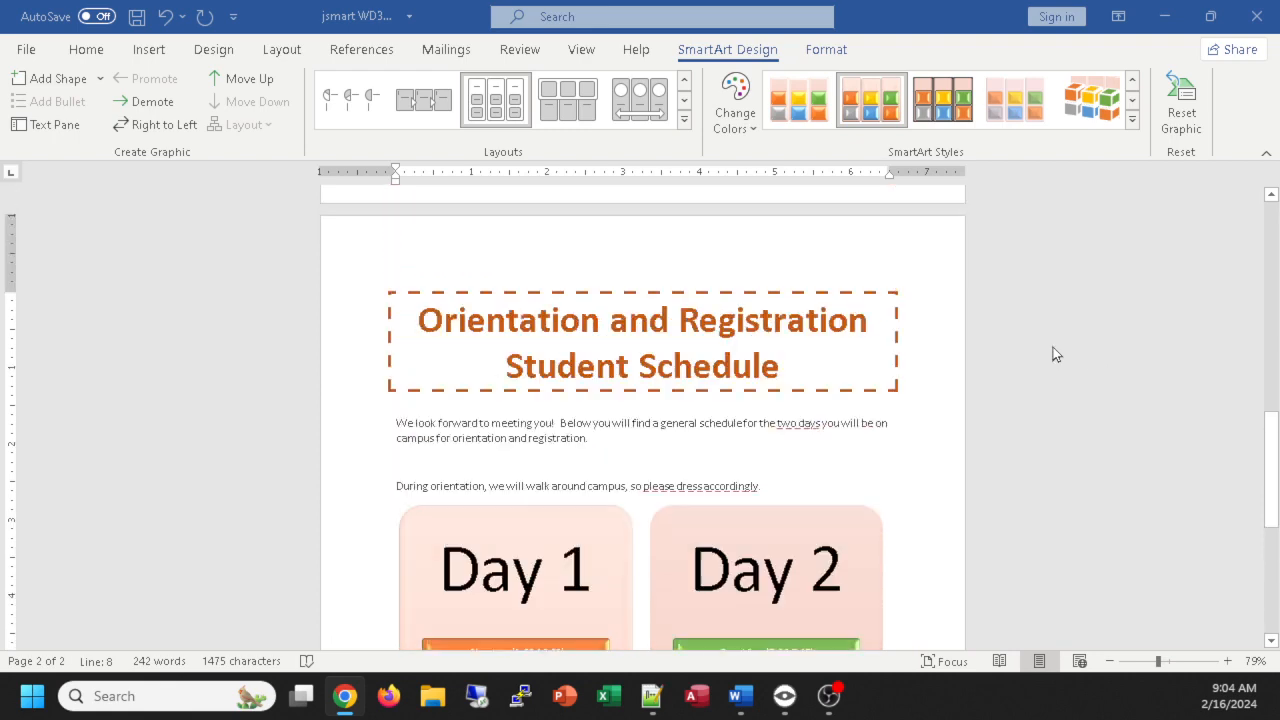
scroll(1054, 344, "down", 5)
scroll(1056, 336, "down", 2)
scroll(1058, 331, "up", 4)
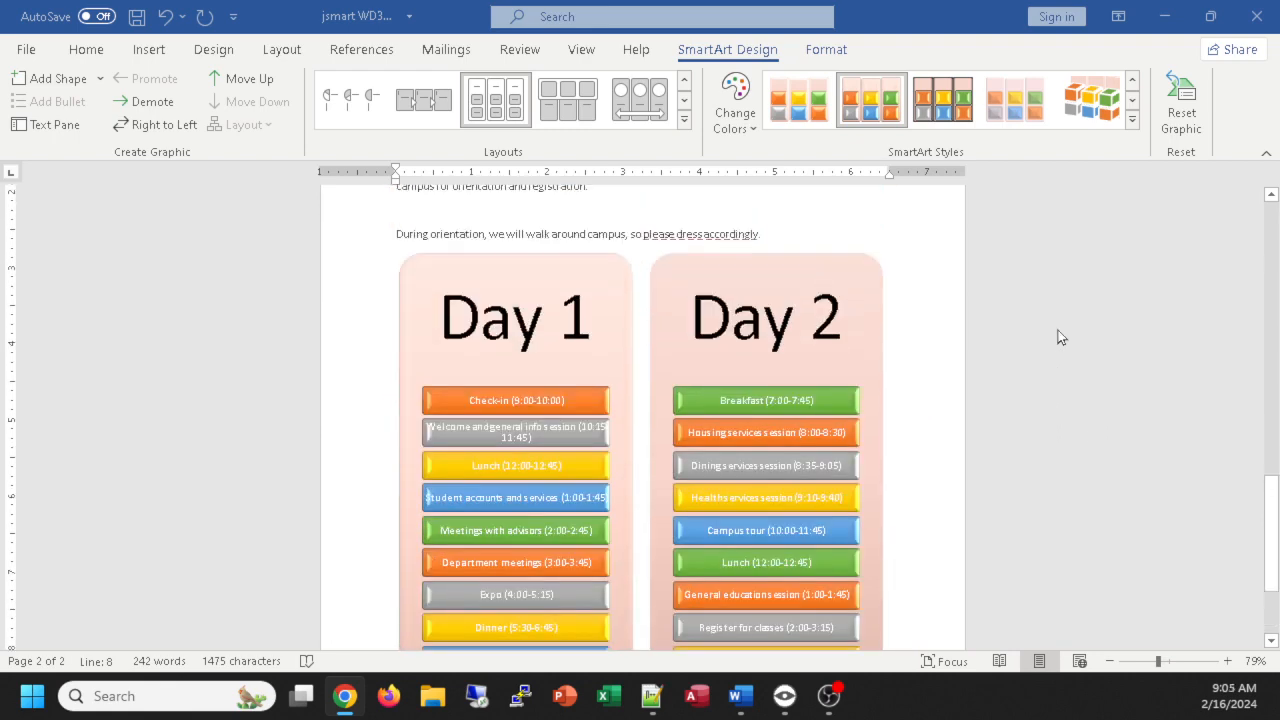
scroll(1058, 330, "up", 1)
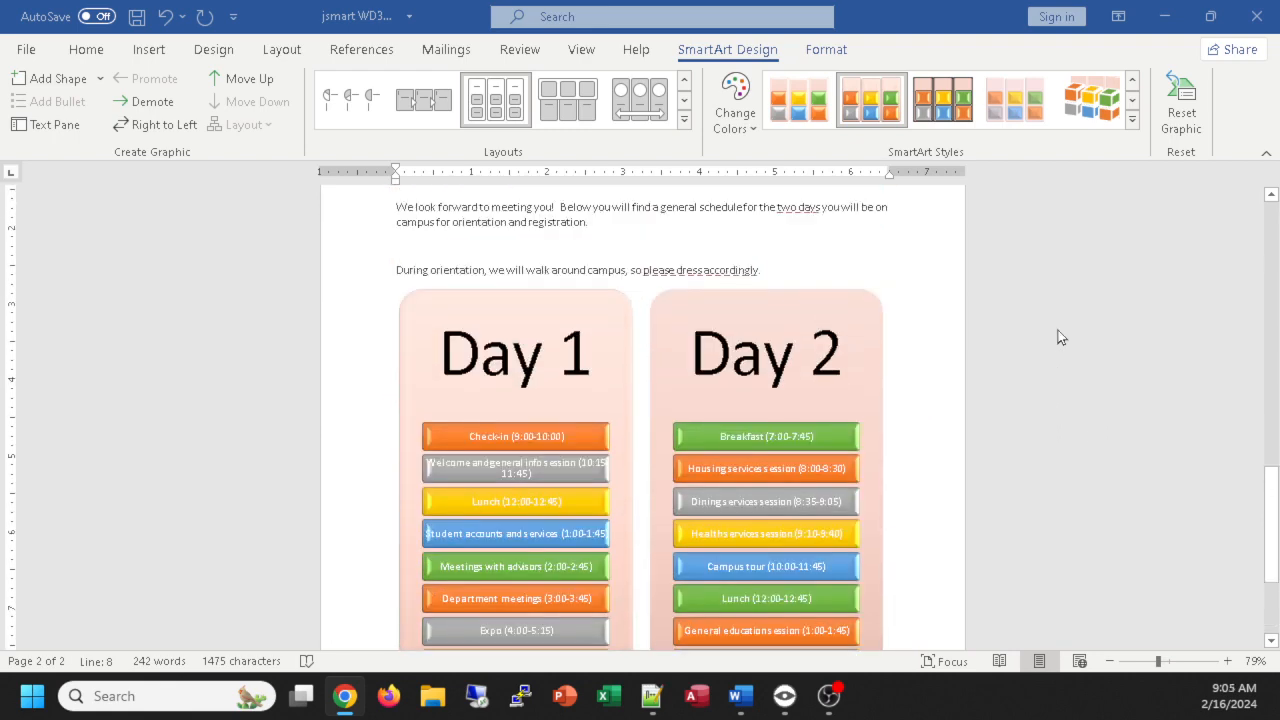
scroll(1058, 331, "up", 1)
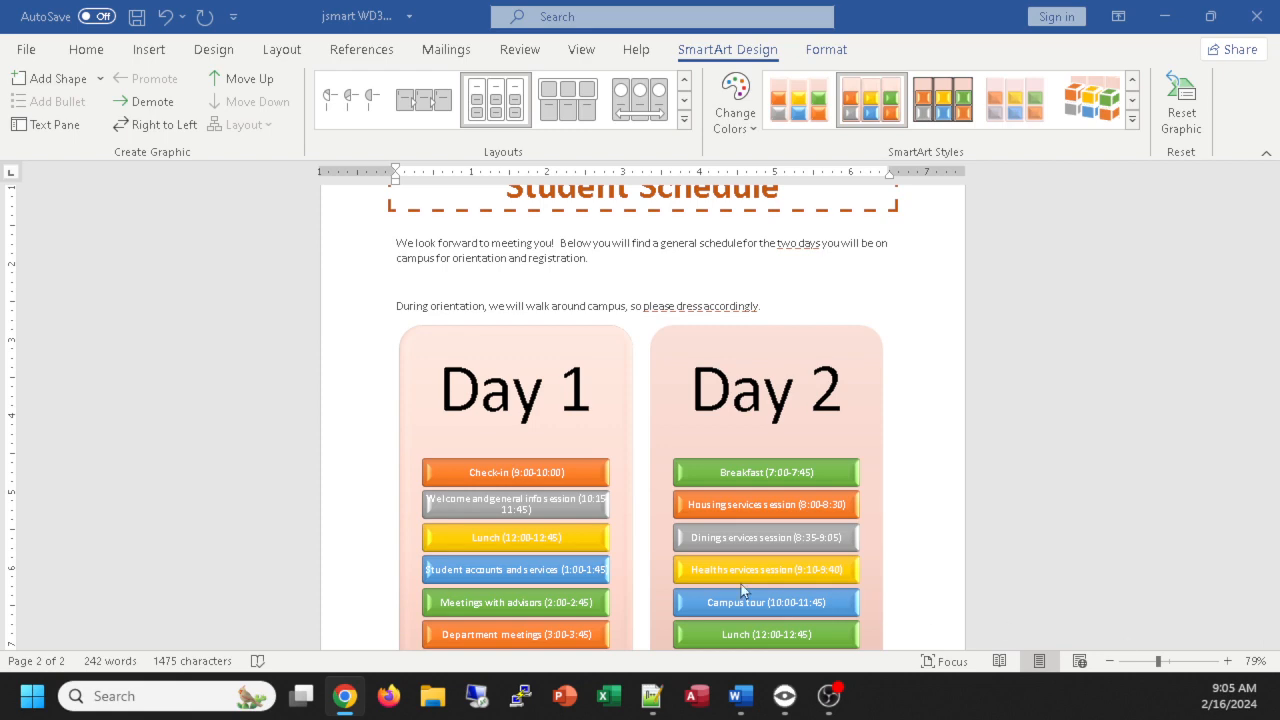
Step: Create an envelope using the recipient's name and address from the letter as the delivery address and add it to the document
scroll(676, 543, "up", 15)
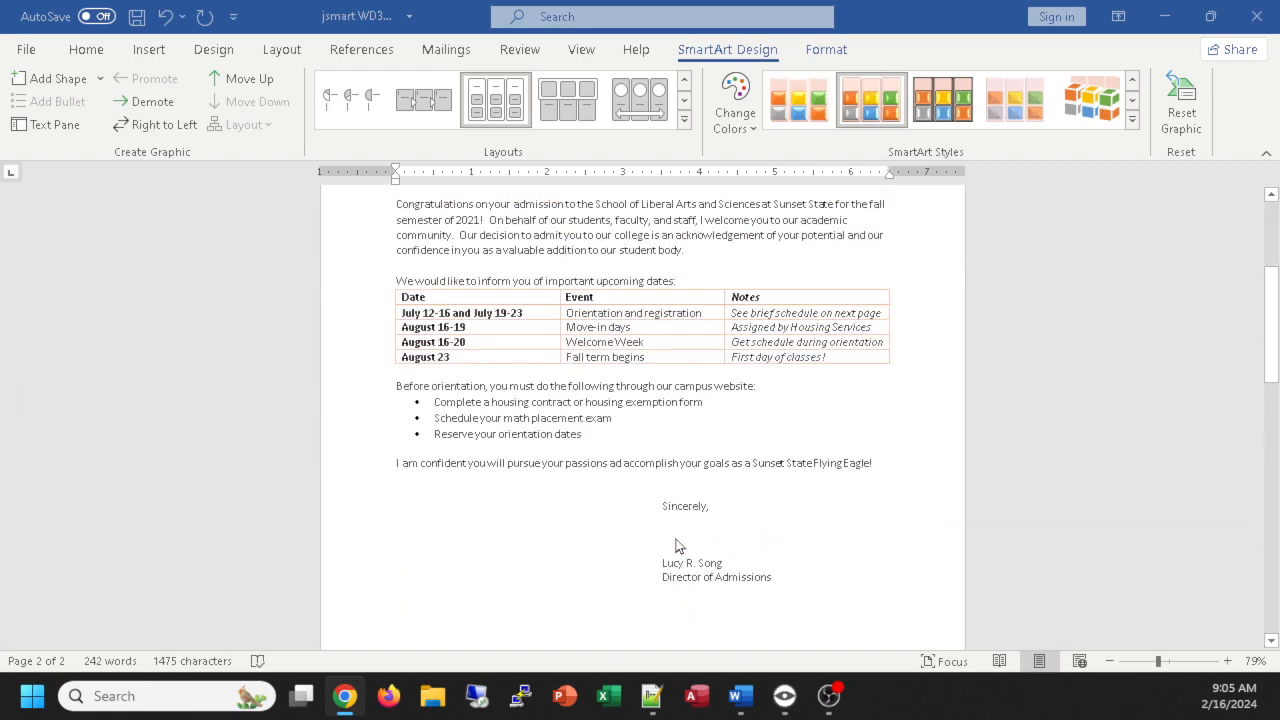
scroll(676, 543, "up", 5)
scroll(676, 543, "up", 4)
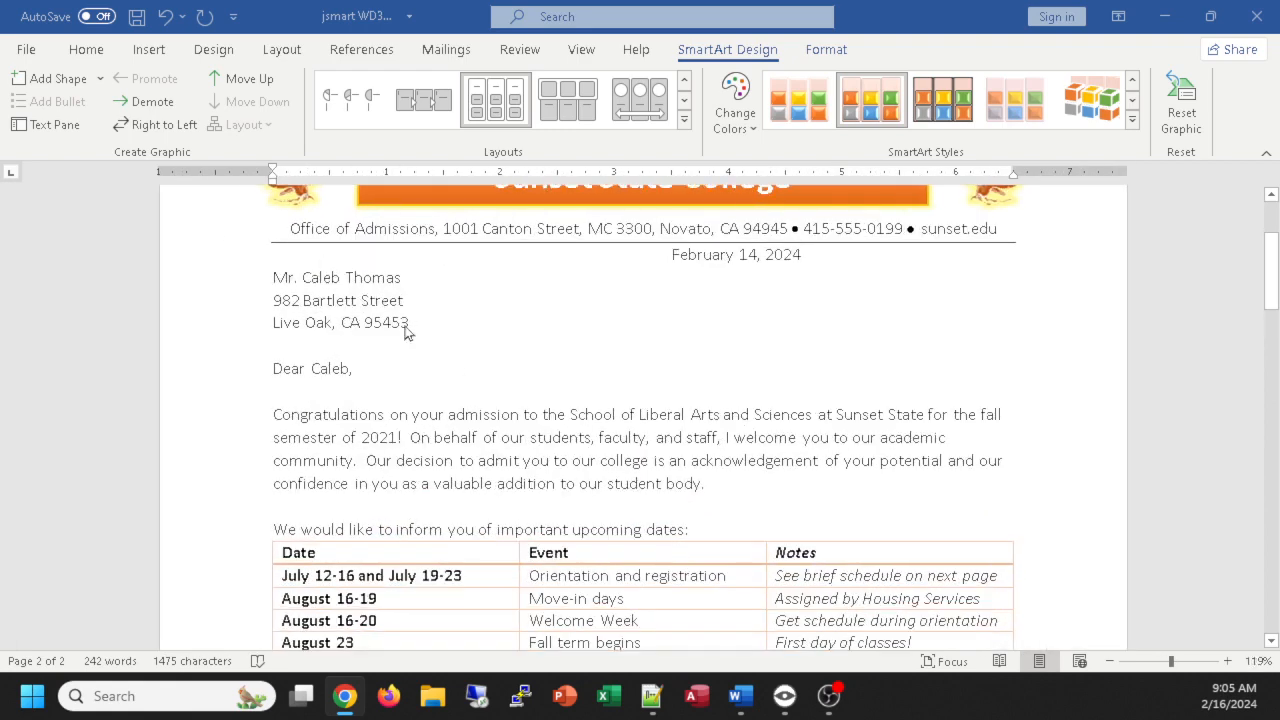
left_click_drag(272, 276, 410, 322)
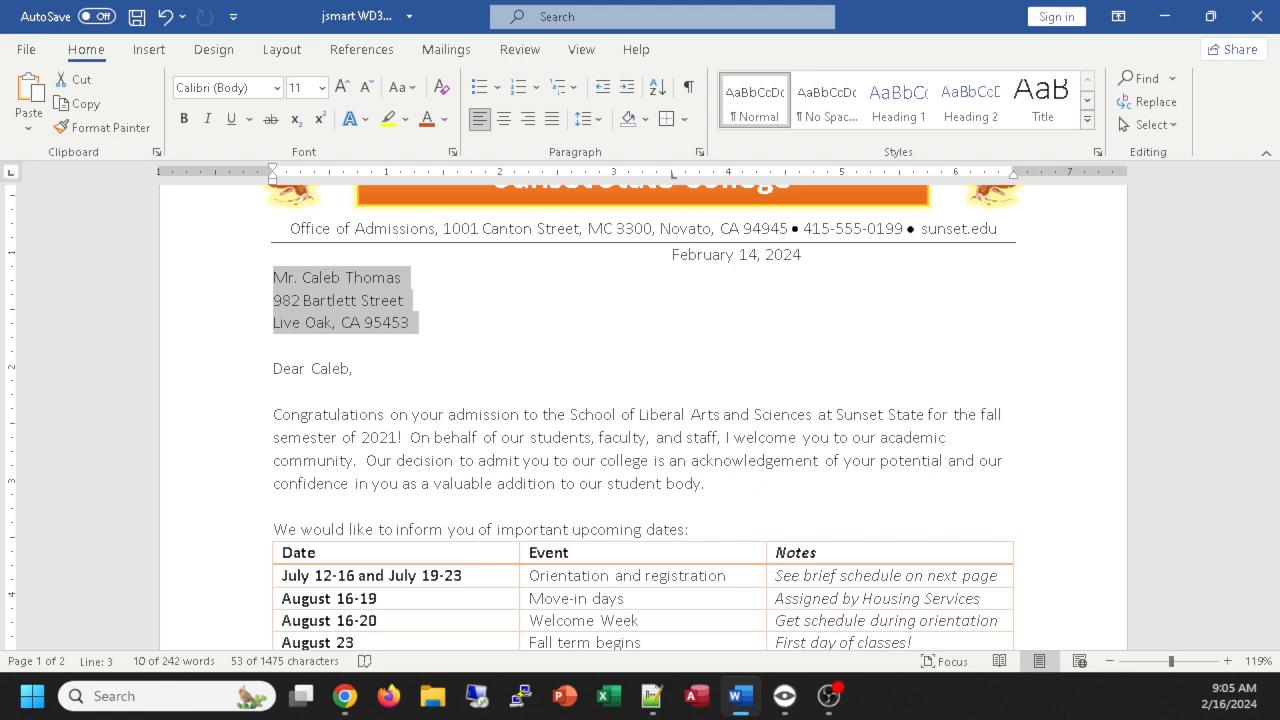
key("alt+Tab")
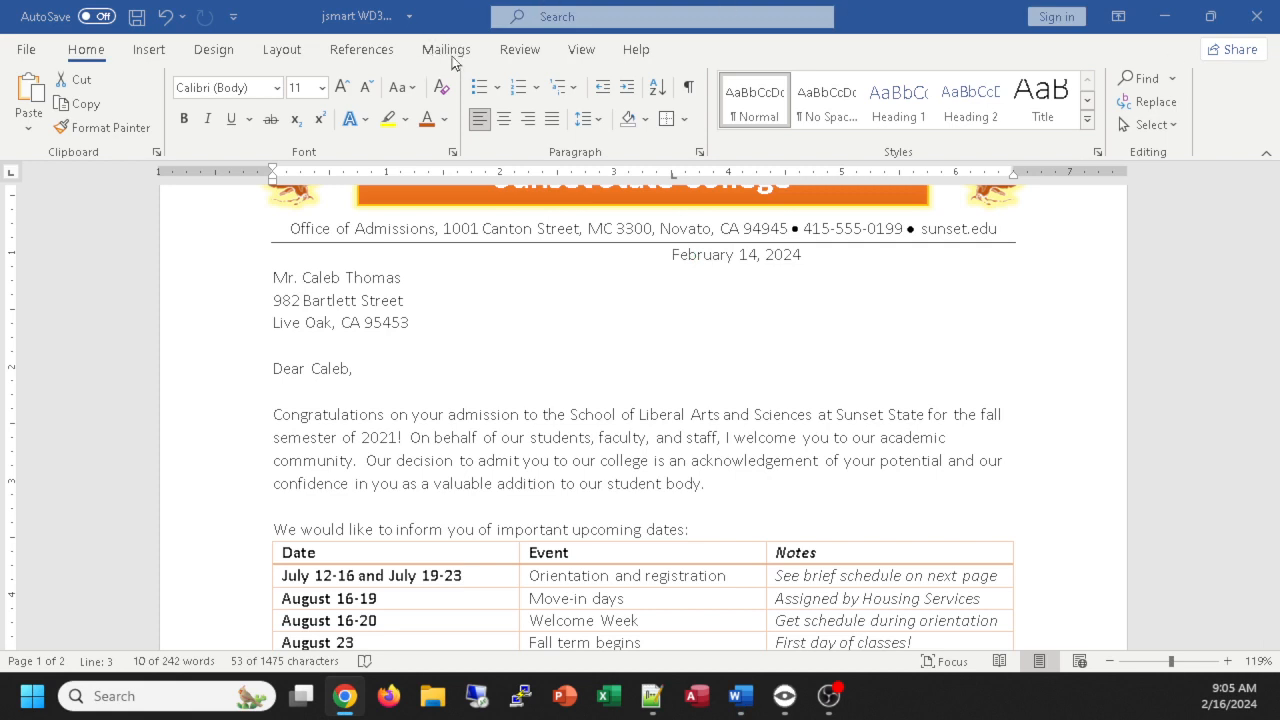
key("alt+Tab")
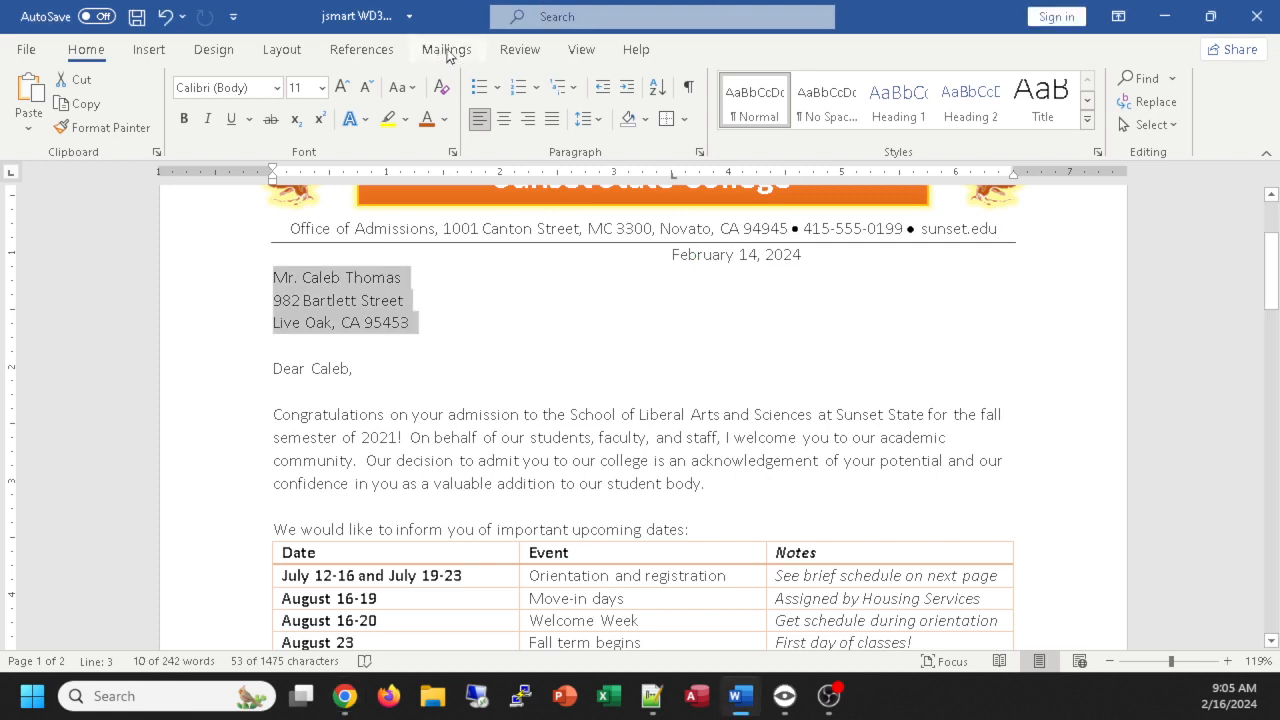
left_click(446, 50)
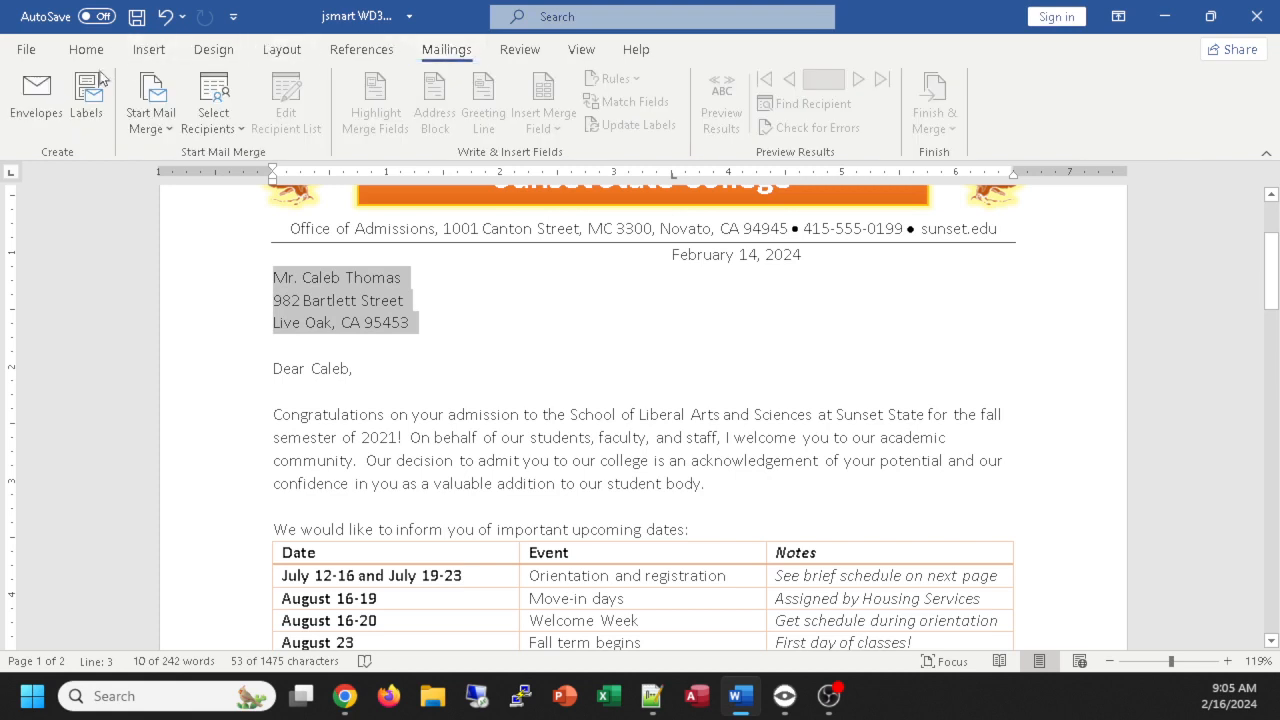
left_click(36, 88)
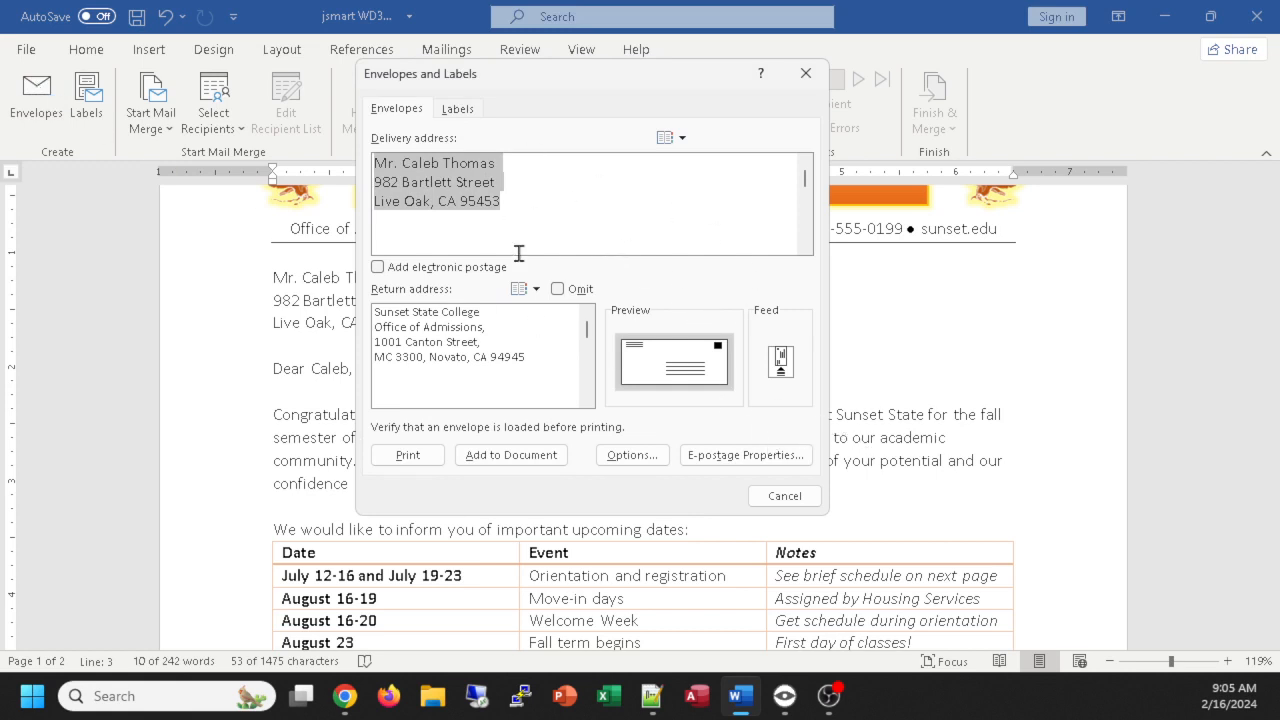
left_click(404, 456)
left_click(503, 469)
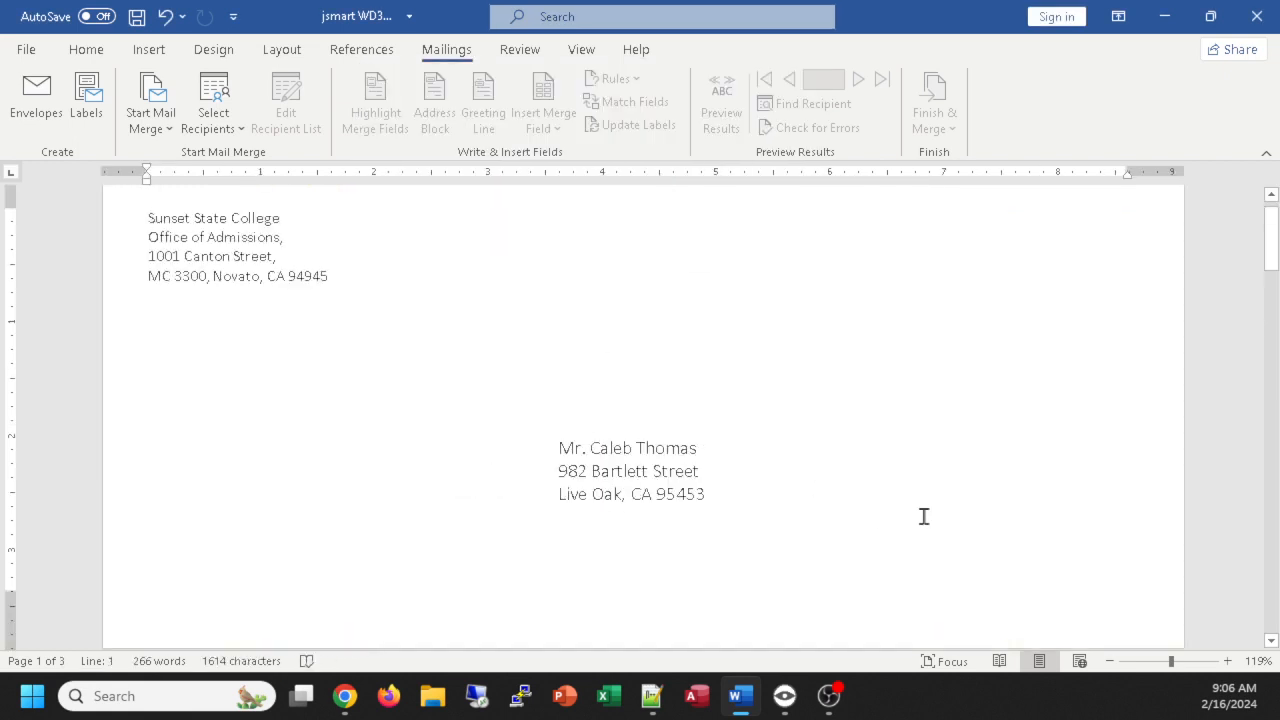
Step: Review the added envelope page and the letter page that follows it
scroll(943, 437, "down", 6)
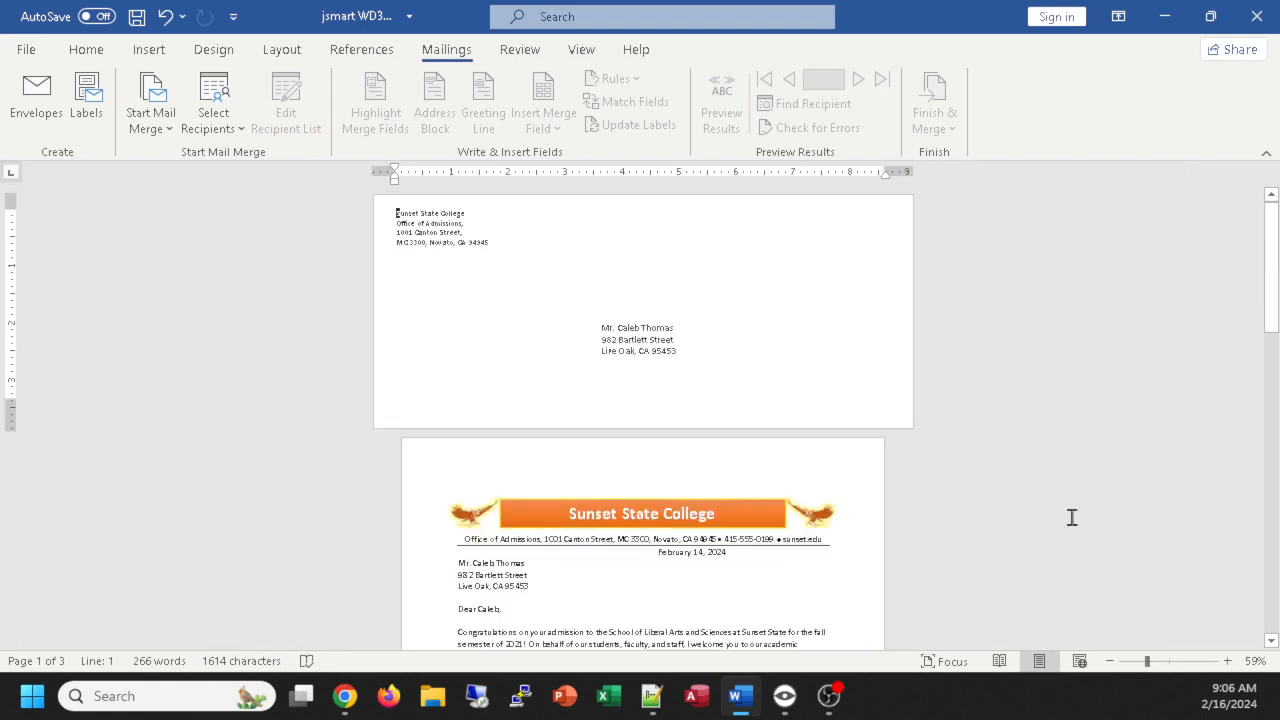
double_click(837, 429)
double_click(840, 430)
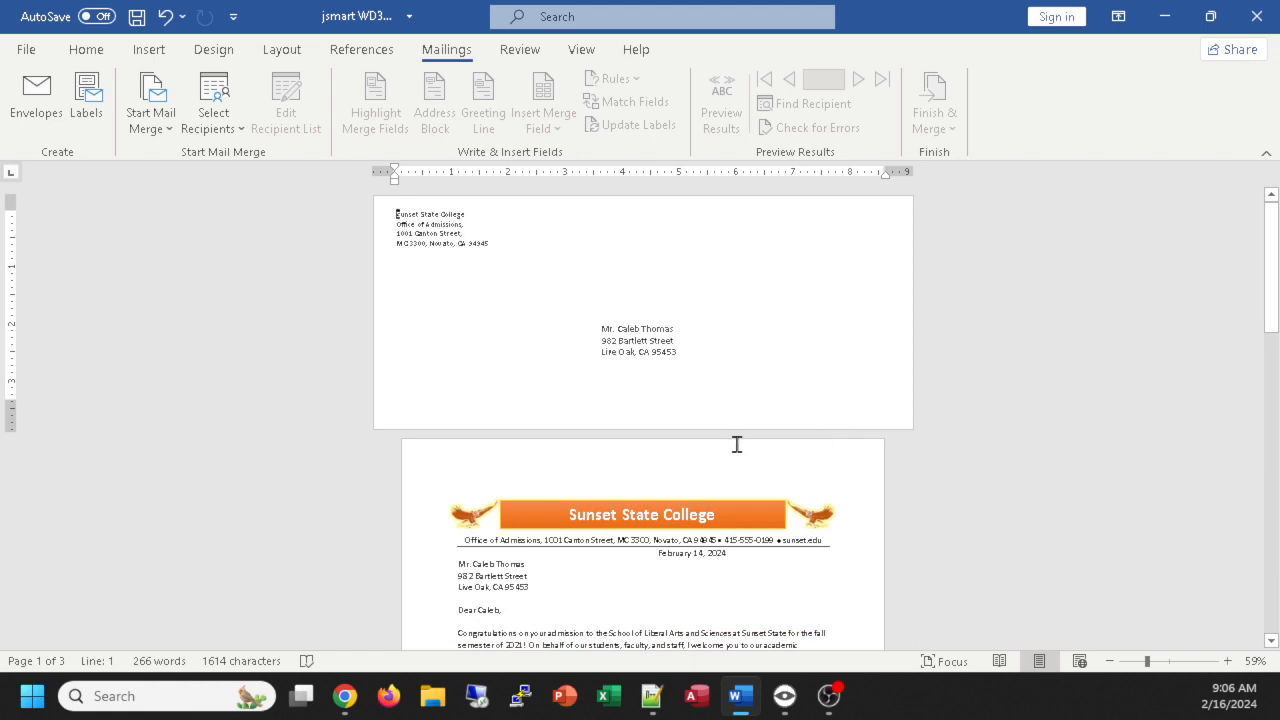
scroll(735, 445, "down", 1)
scroll(937, 446, "up", 1)
scroll(829, 569, "down", 4)
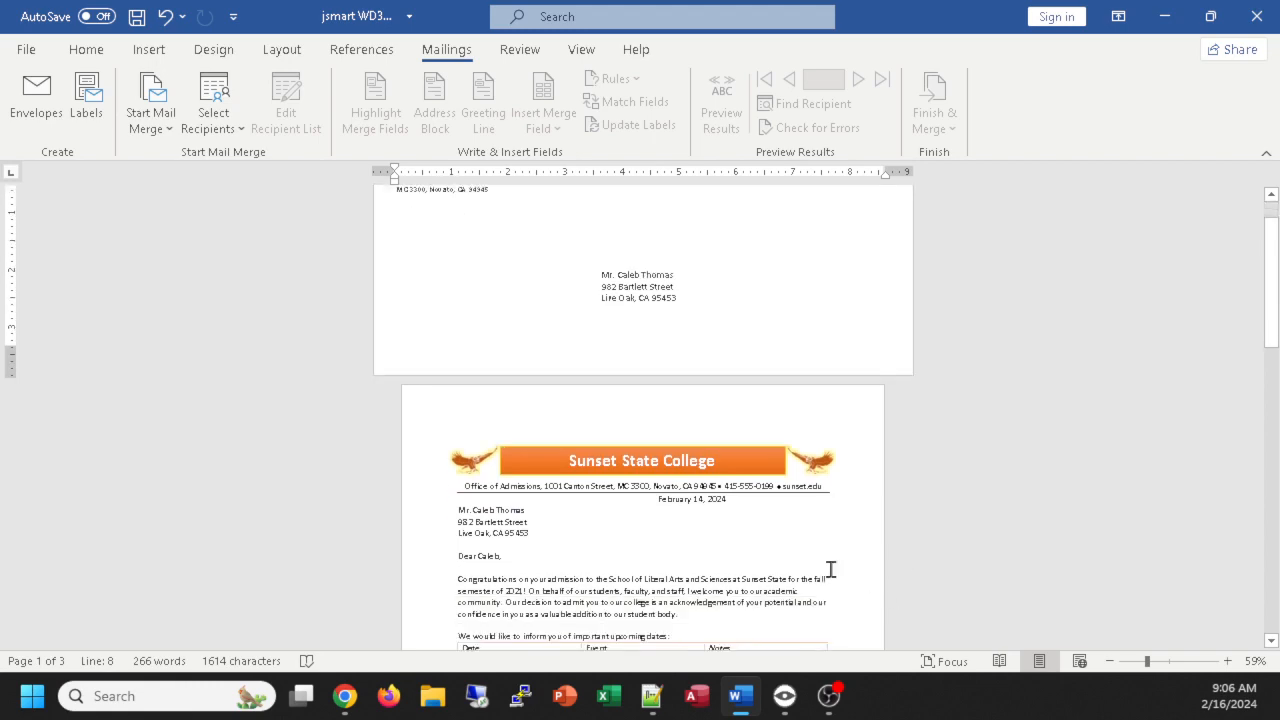
Step: Check the letter page after the envelope, and undo adding the envelope to the document
scroll(573, 484, "down", 6)
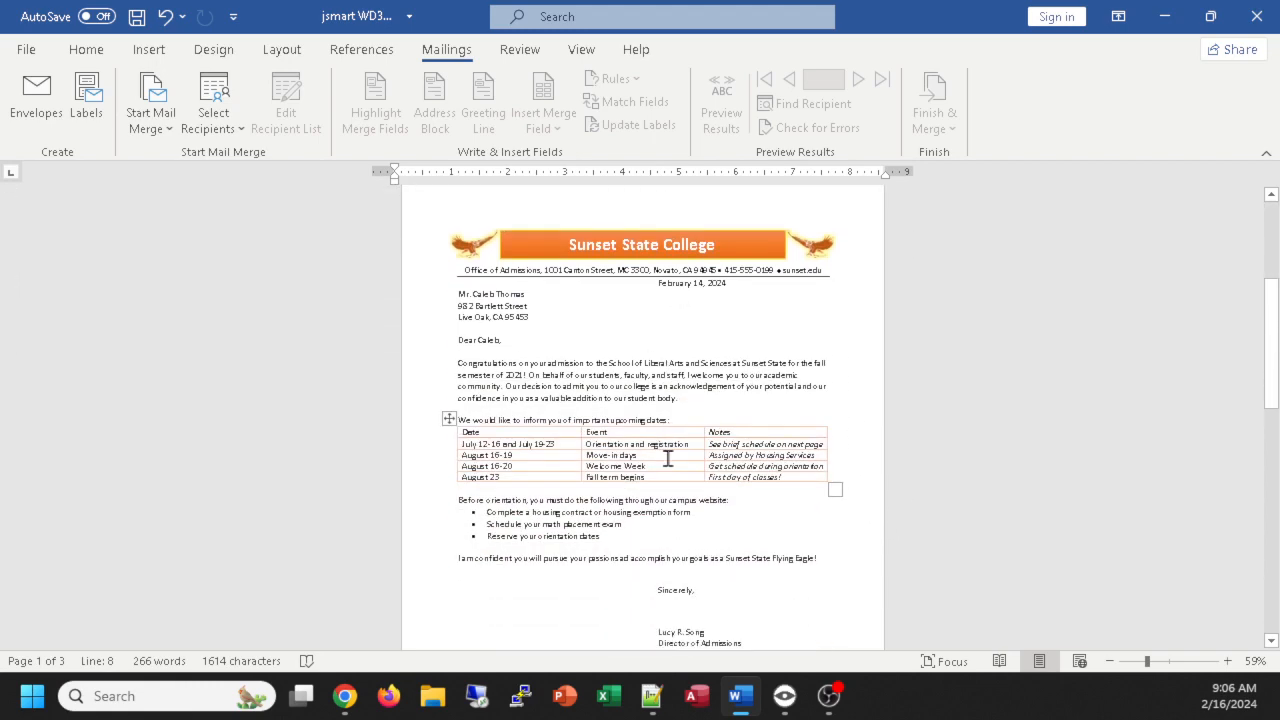
scroll(663, 451, "up", 10)
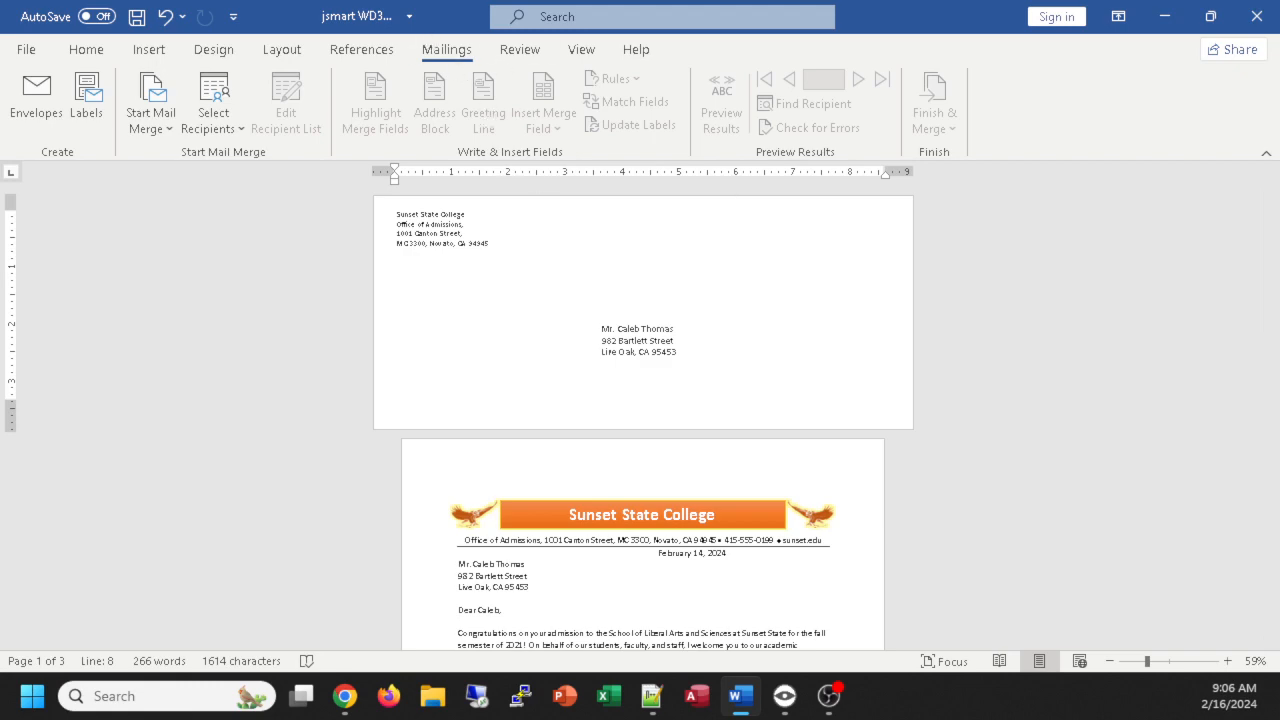
key("ctrl+z")
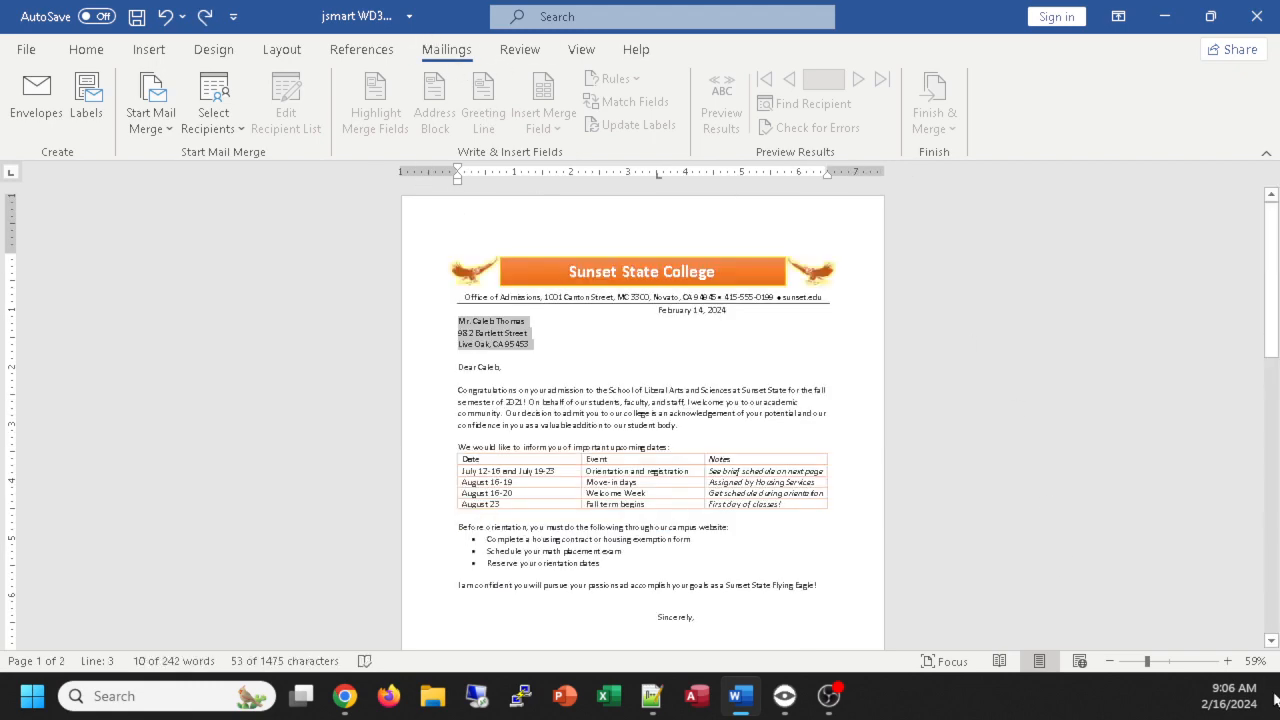
Step: Create an envelope from the recipient's name and address in the letter, decline the electronic postage add-in, and add the envelope to the document
left_click(1077, 512)
scroll(1072, 518, "up", 7, "ctrl")
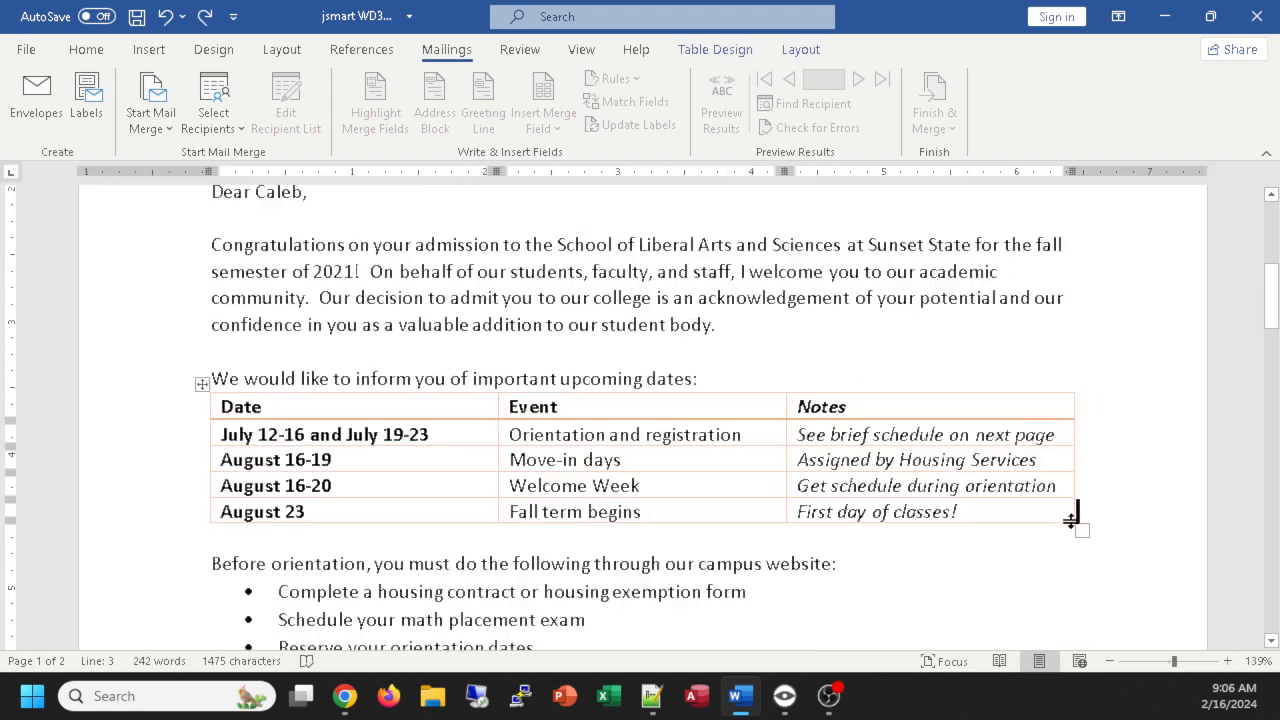
left_click_drag(403, 401, 246, 347)
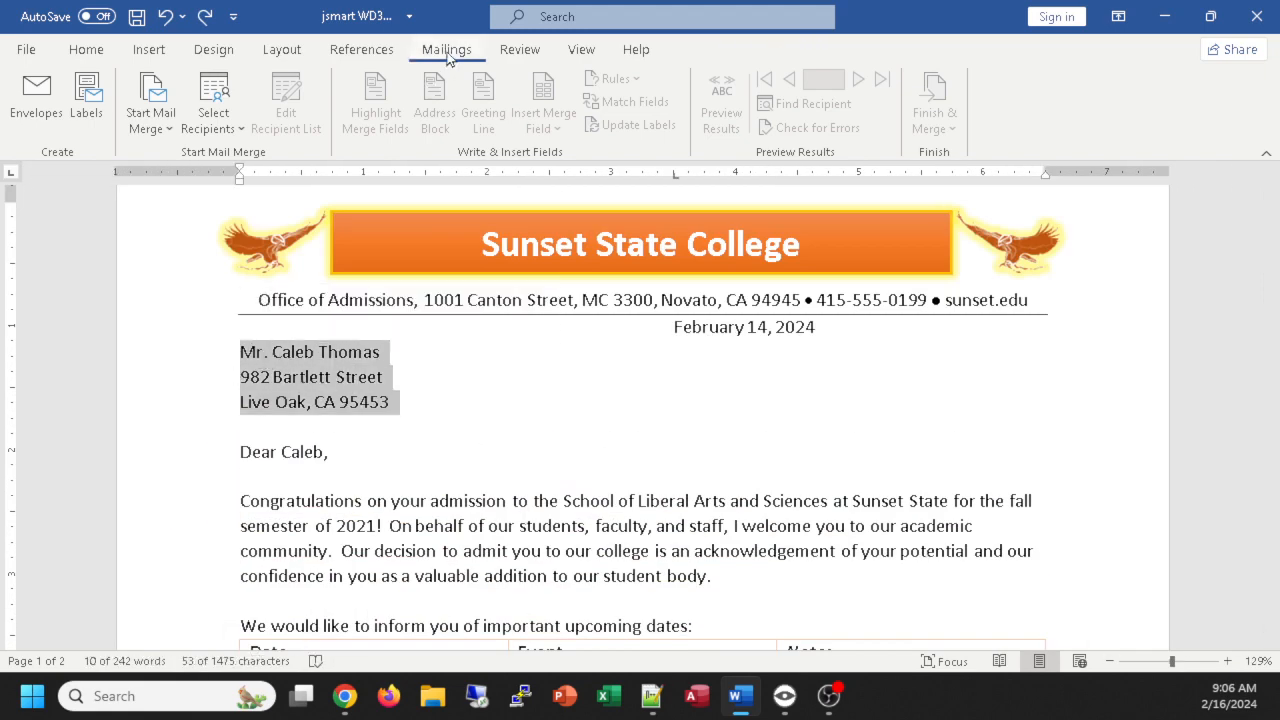
left_click(40, 100)
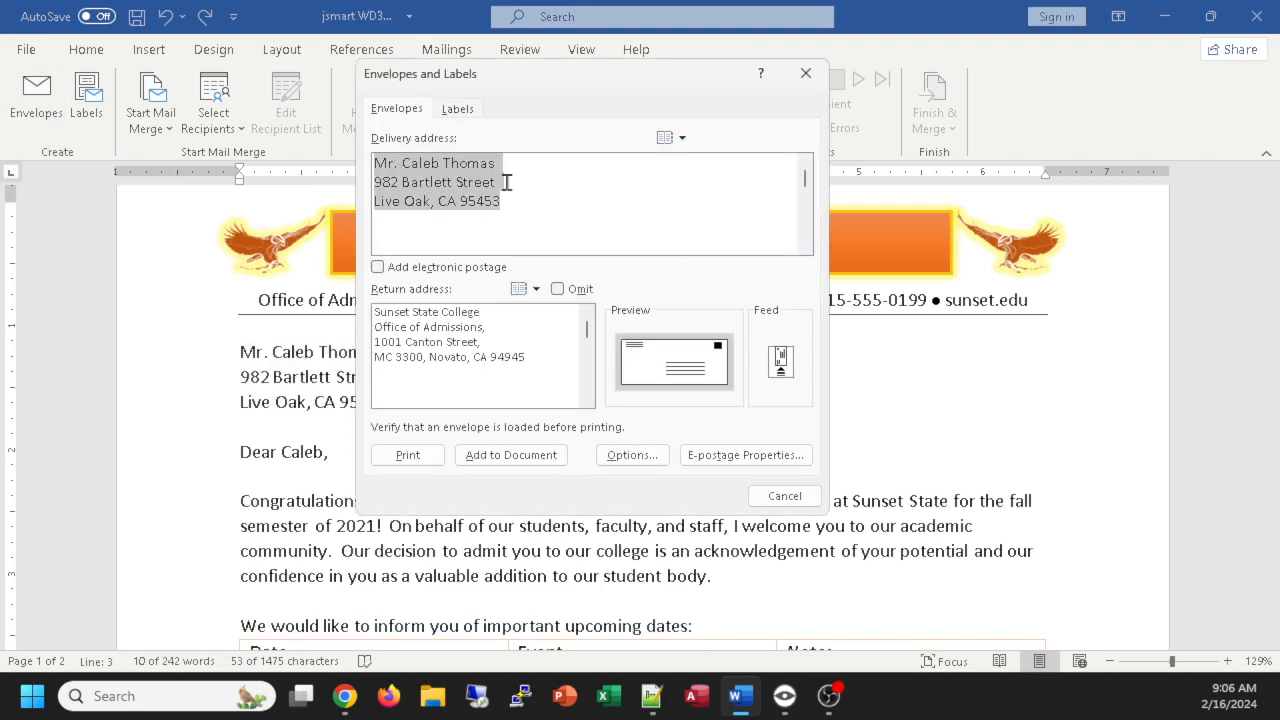
left_click(378, 270)
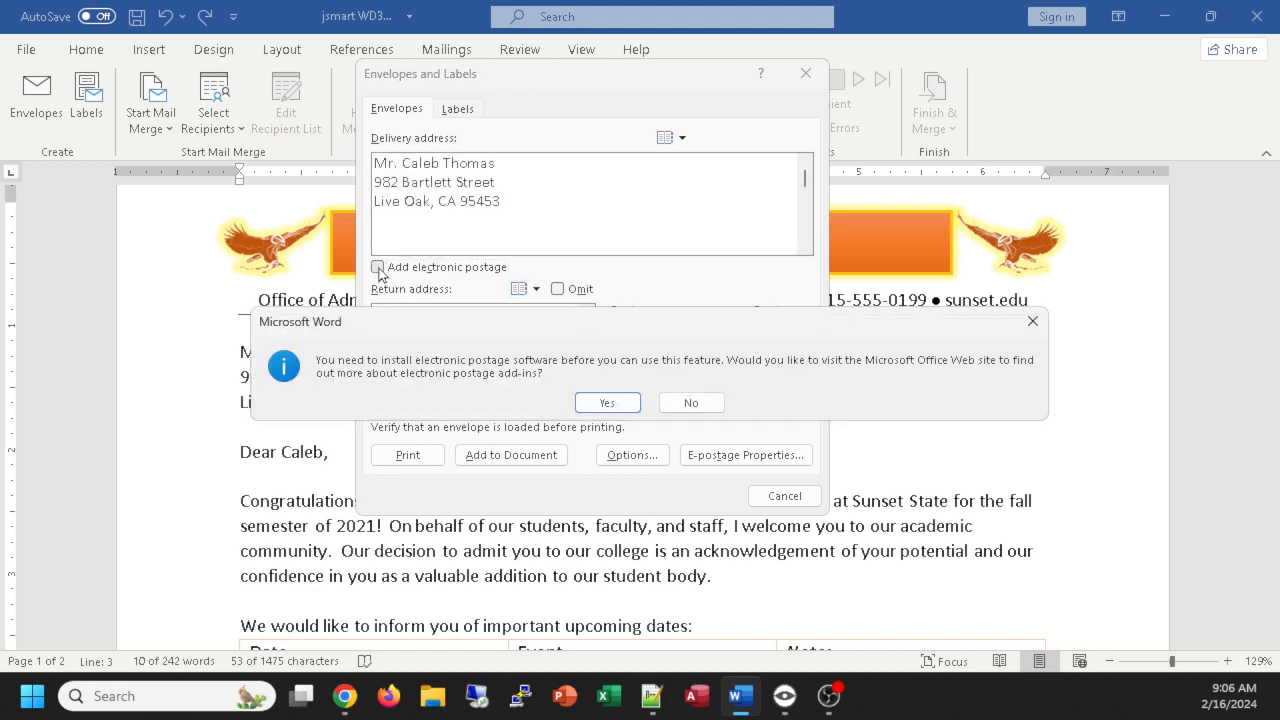
left_click(691, 403)
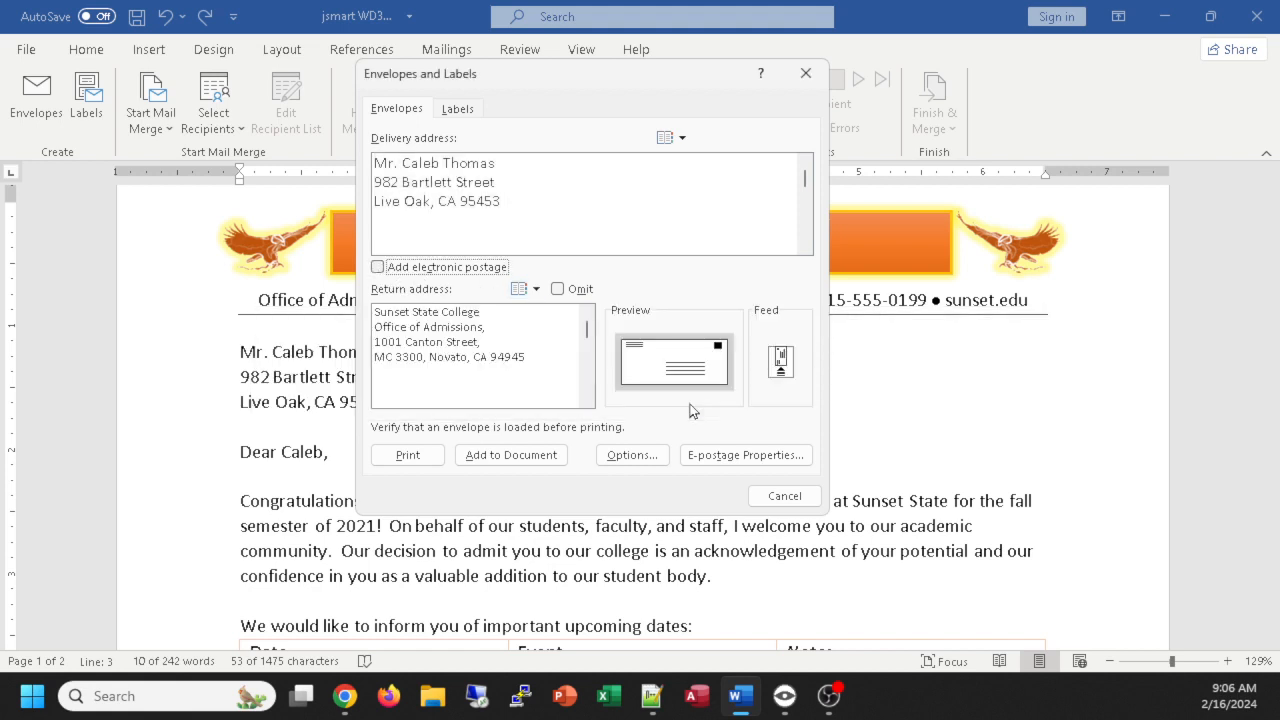
left_click(418, 356)
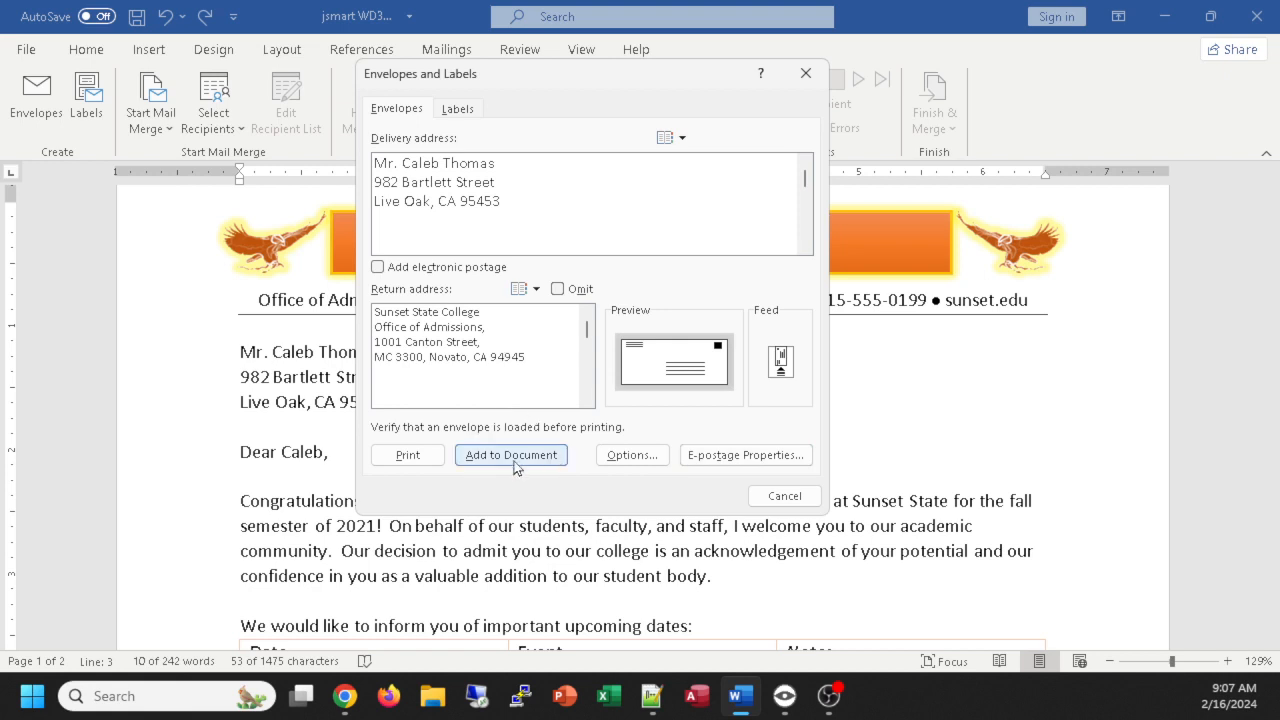
left_click(560, 462)
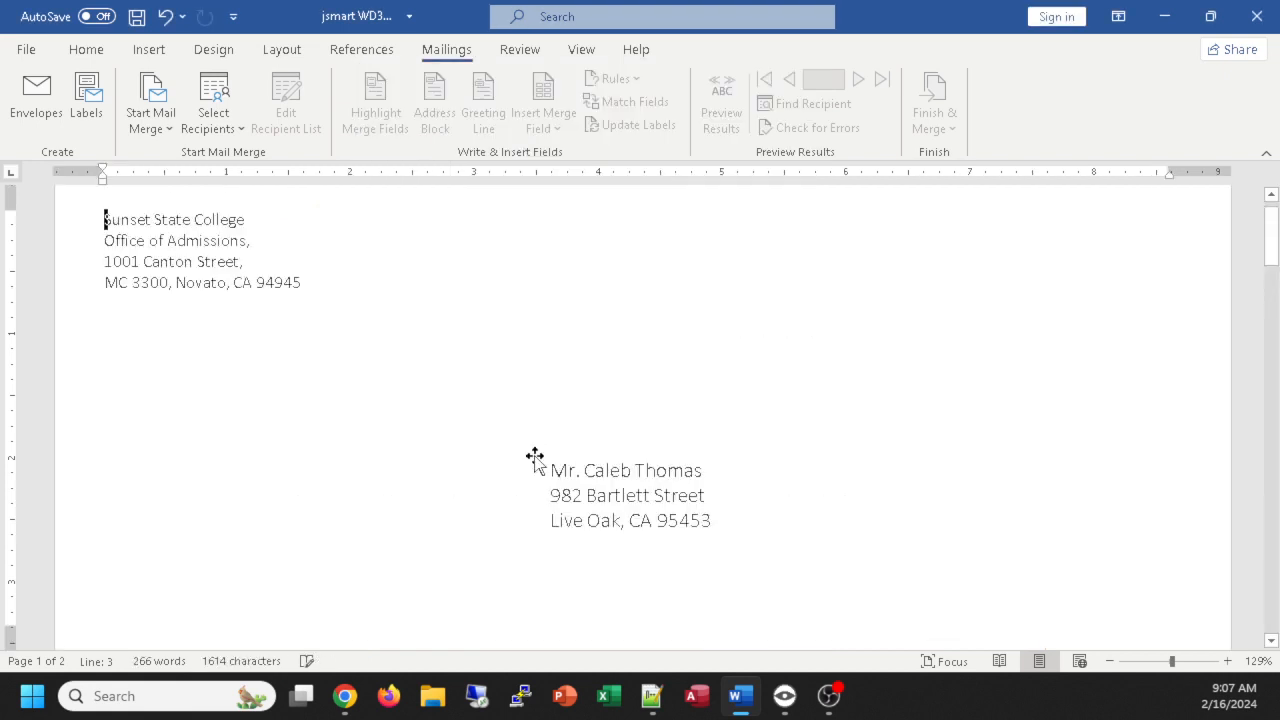
Step: Examine the envelope page's return address, delivery address and placement ahead of the letter
scroll(608, 419, "down", 3)
scroll(611, 420, "up", 4)
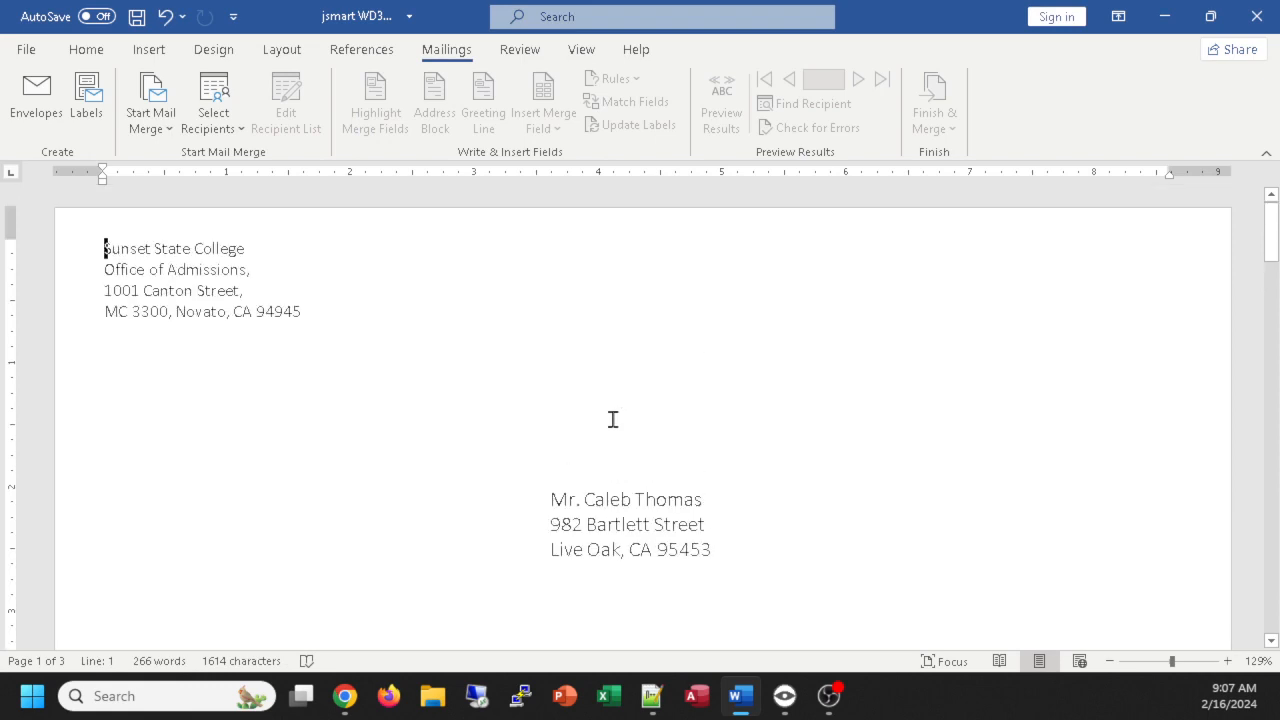
scroll(613, 414, "down", 5)
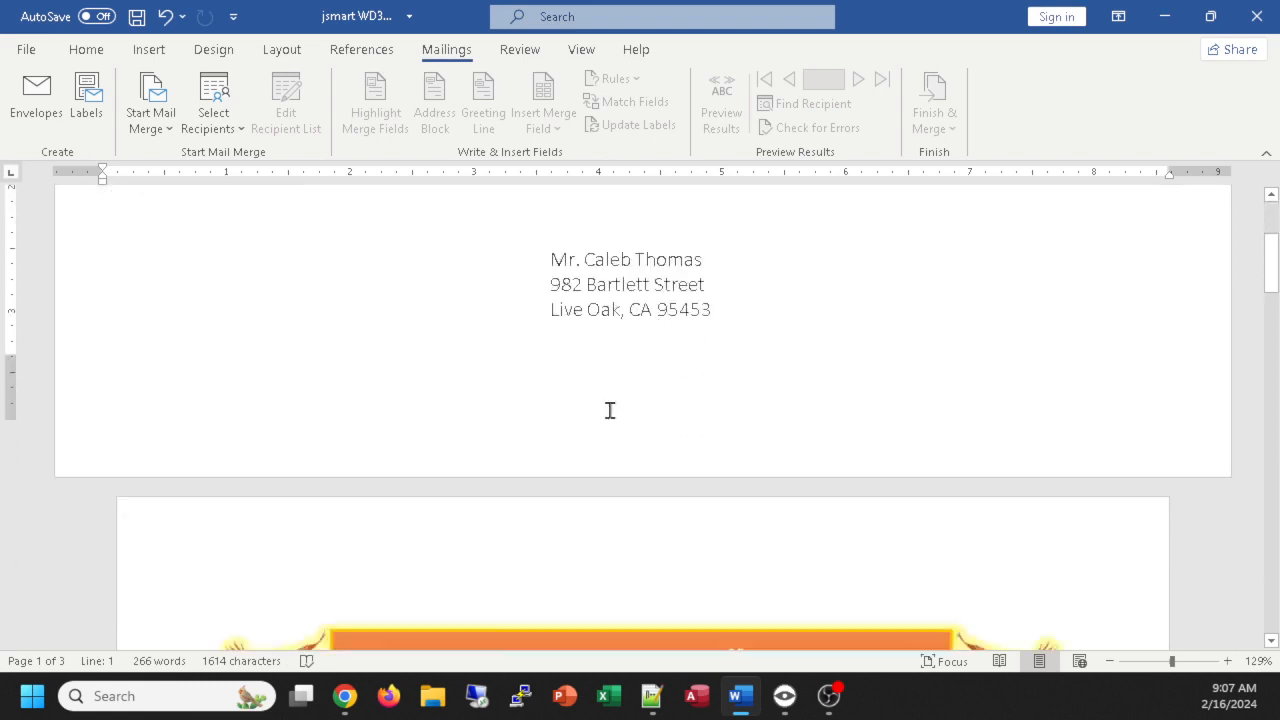
scroll(605, 407, "up", 5)
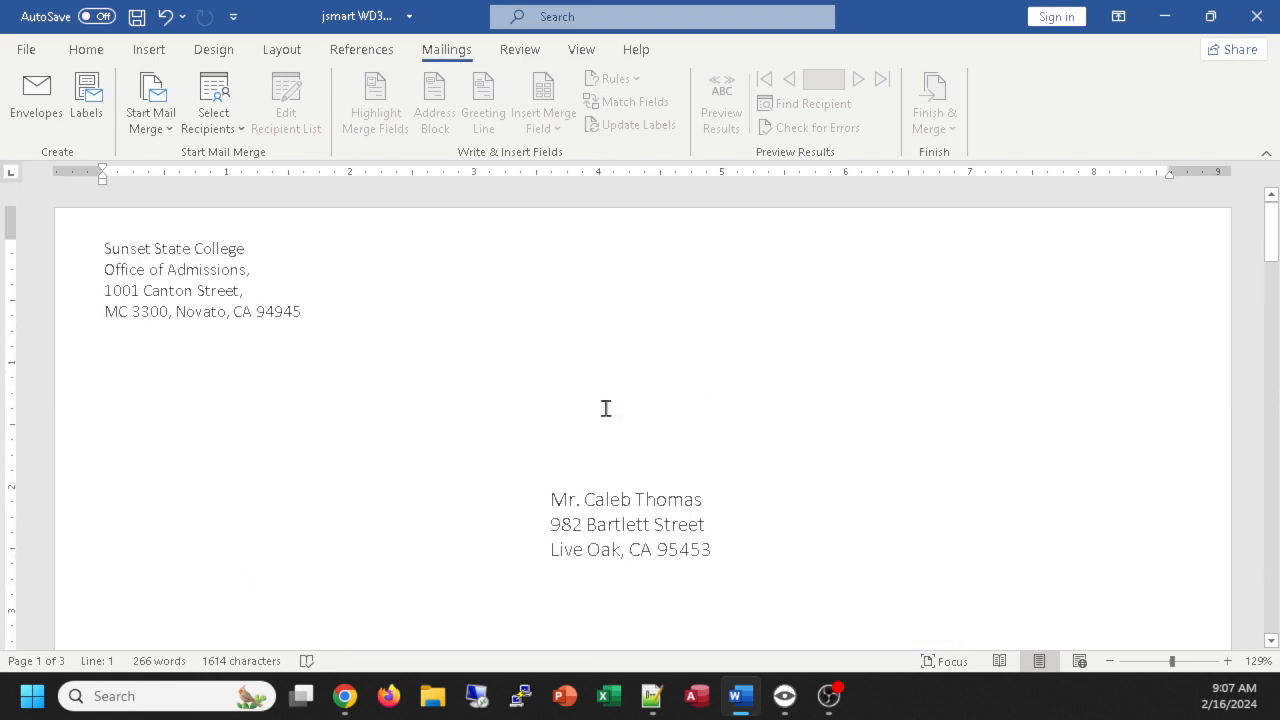
scroll(605, 408, "down", 3)
scroll(600, 427, "up", 3)
scroll(691, 446, "down", 2)
left_click_drag(730, 438, 489, 383)
scroll(769, 401, "up", 2)
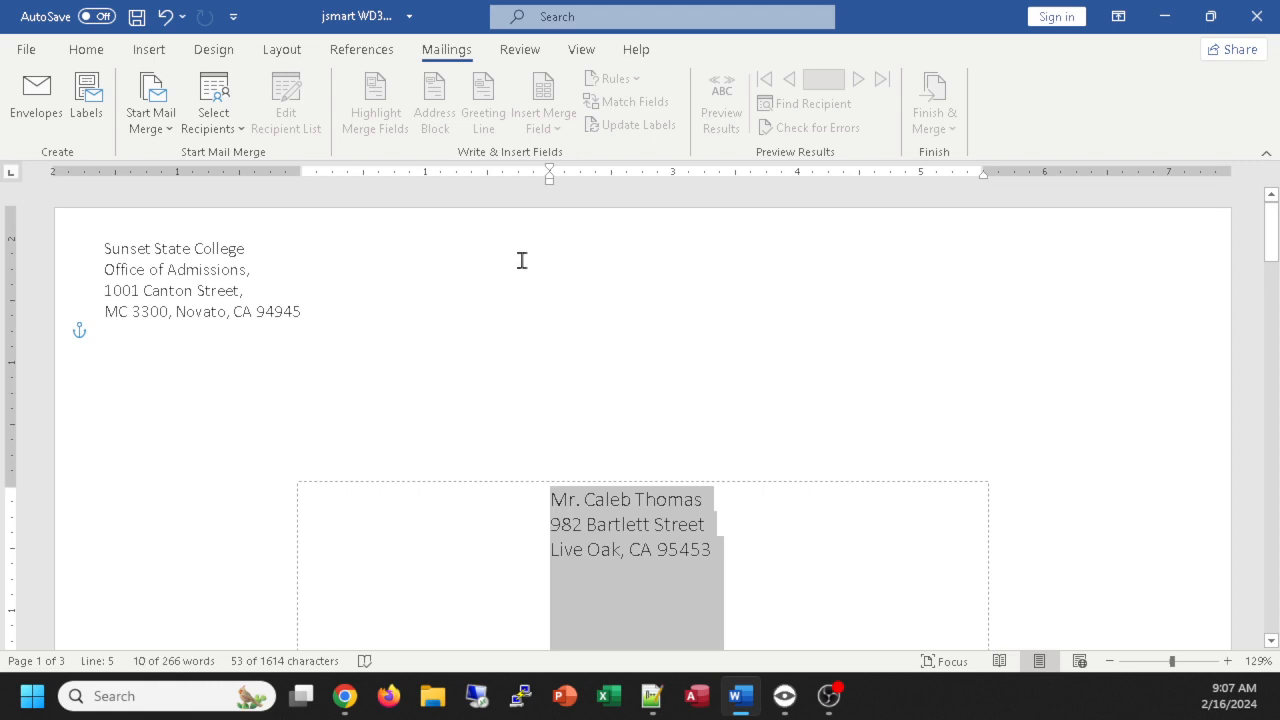
left_click(320, 331)
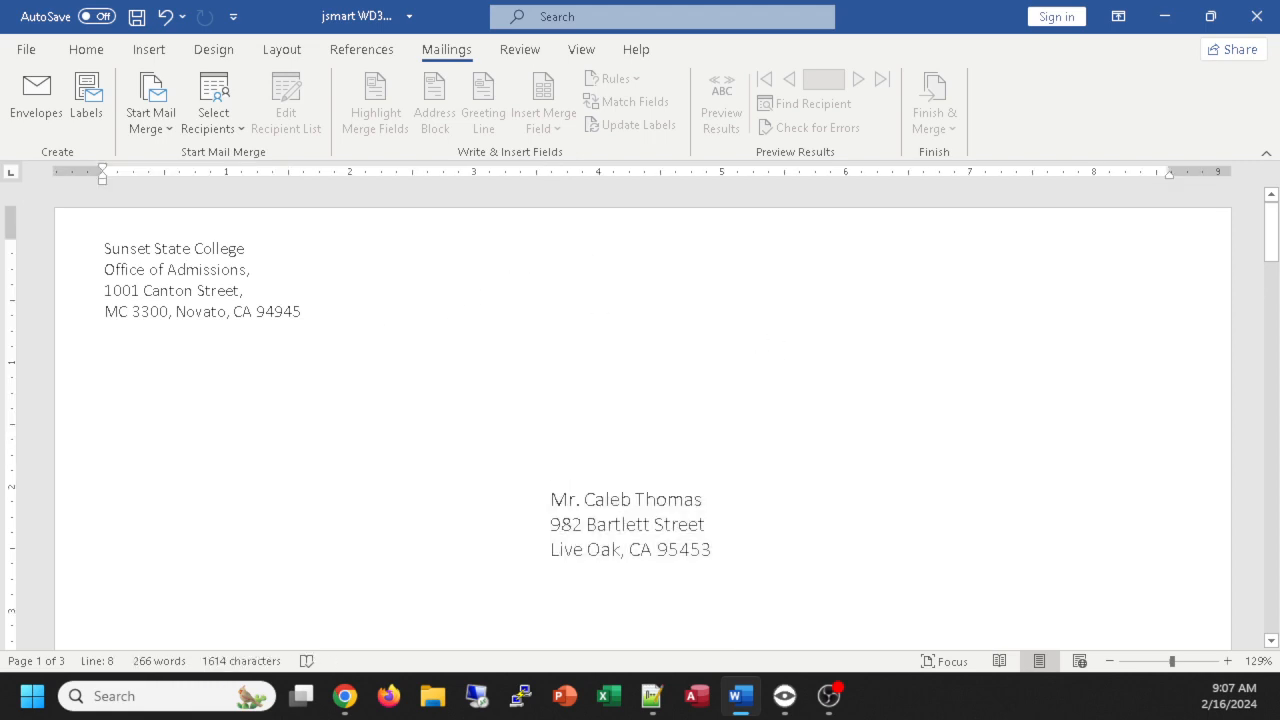
scroll(800, 460, "down", 9, "ctrl")
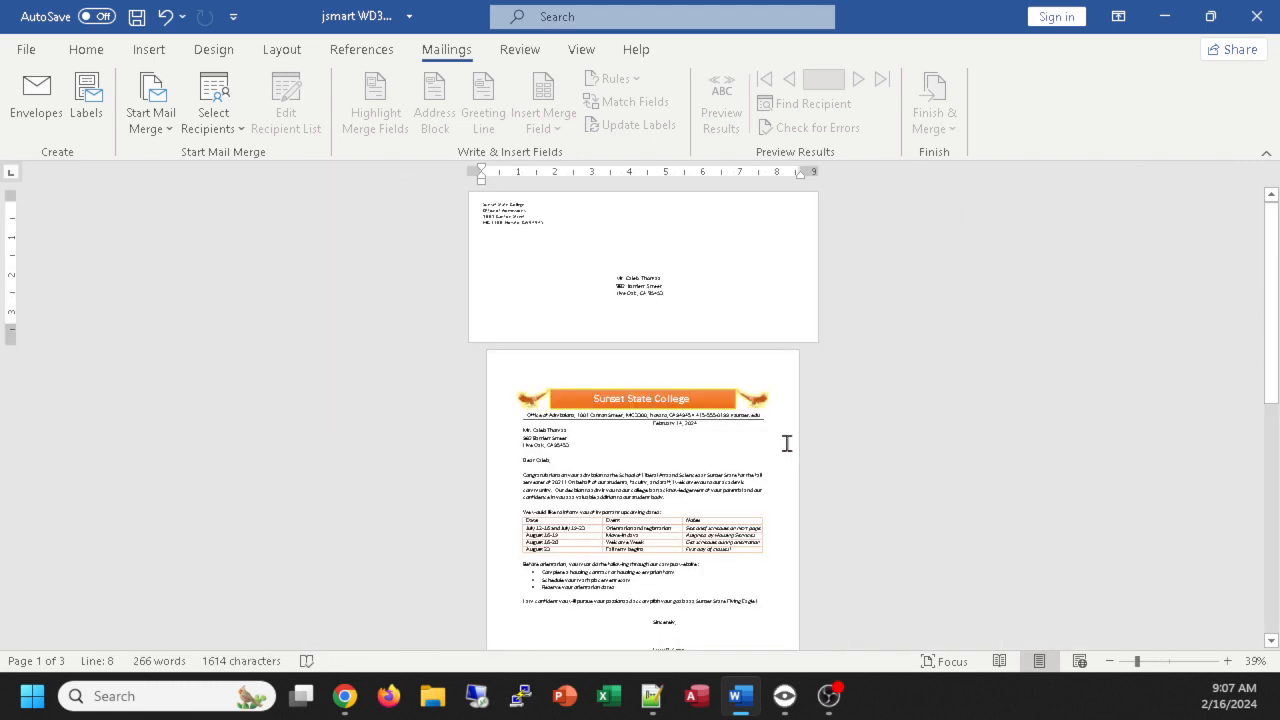
scroll(787, 443, "up", 5, "ctrl")
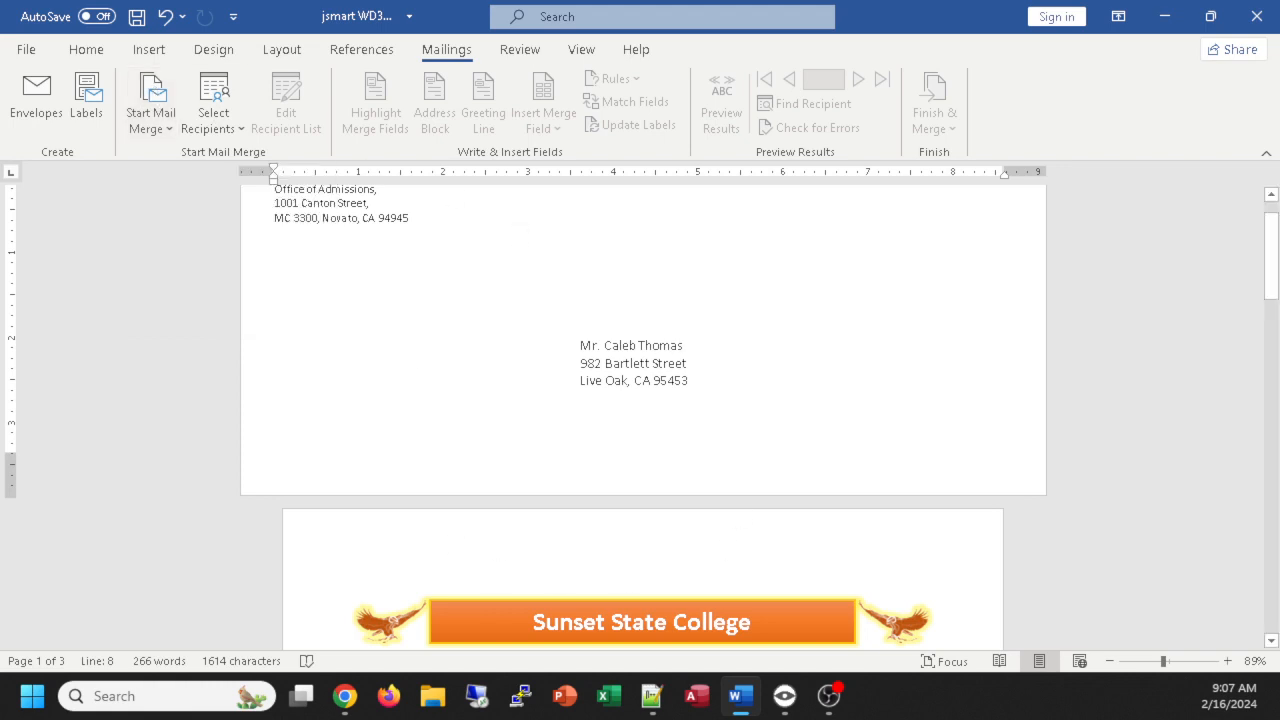
Step: Review the whole document from the envelope through the letter to the Day 1 and Day 2 orientation schedule
scroll(763, 571, "down", 5)
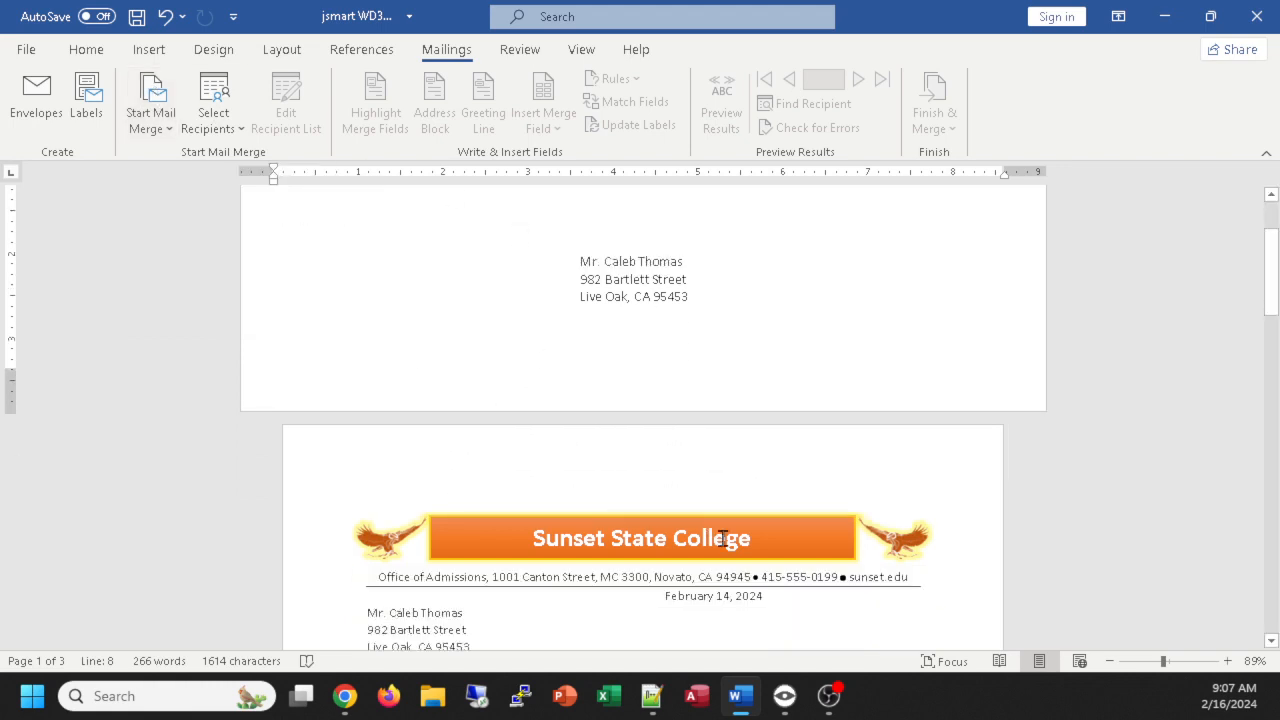
scroll(620, 535, "down", 3)
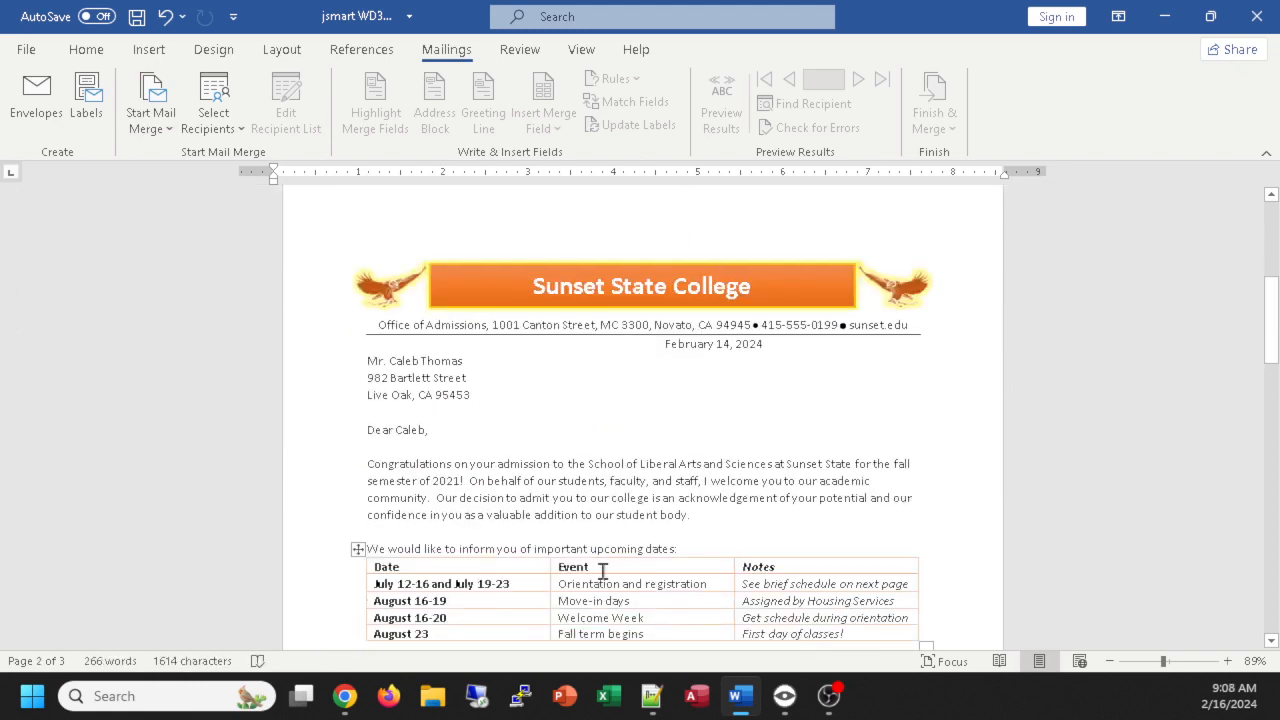
scroll(706, 610, "down", 9)
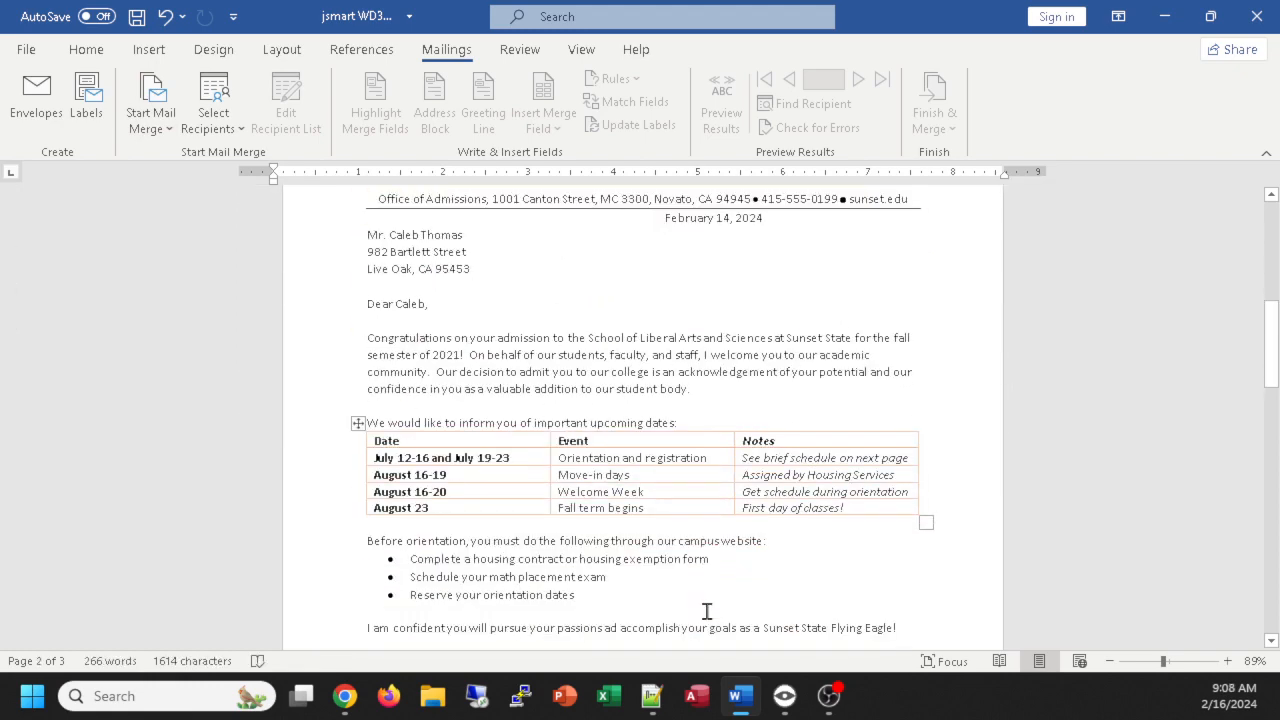
scroll(694, 590, "up", 13)
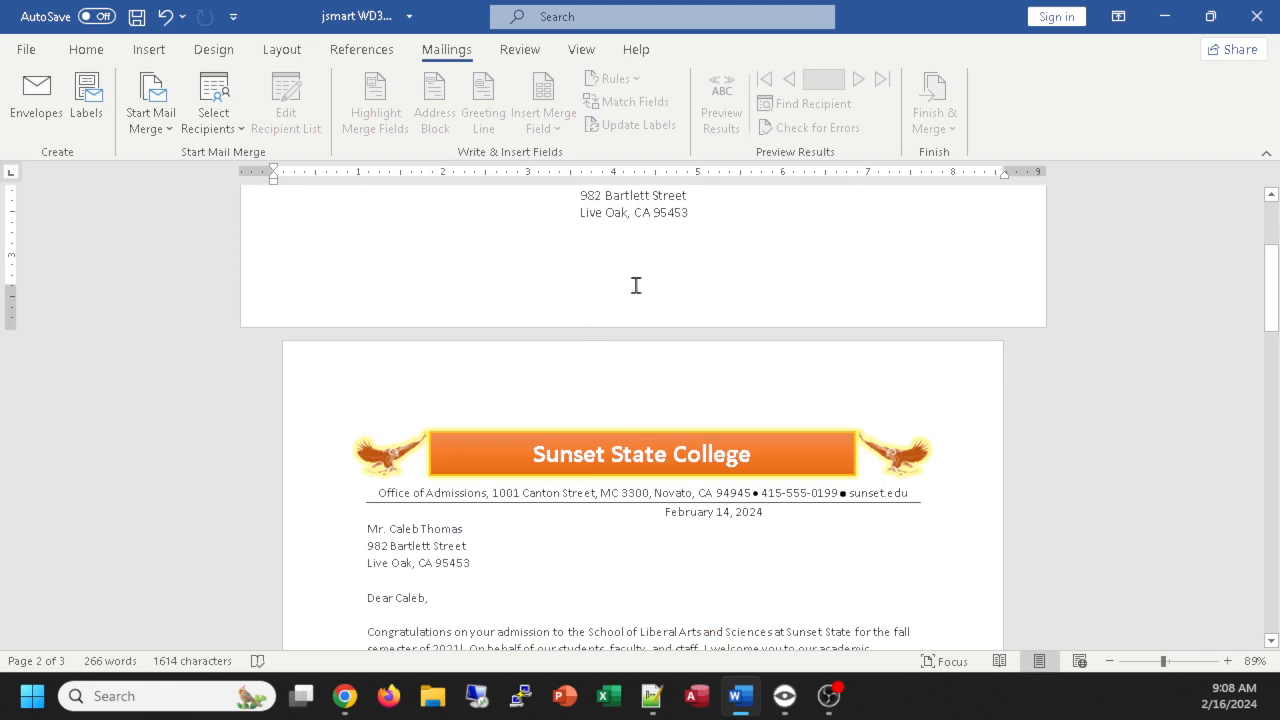
scroll(636, 285, "up", 5)
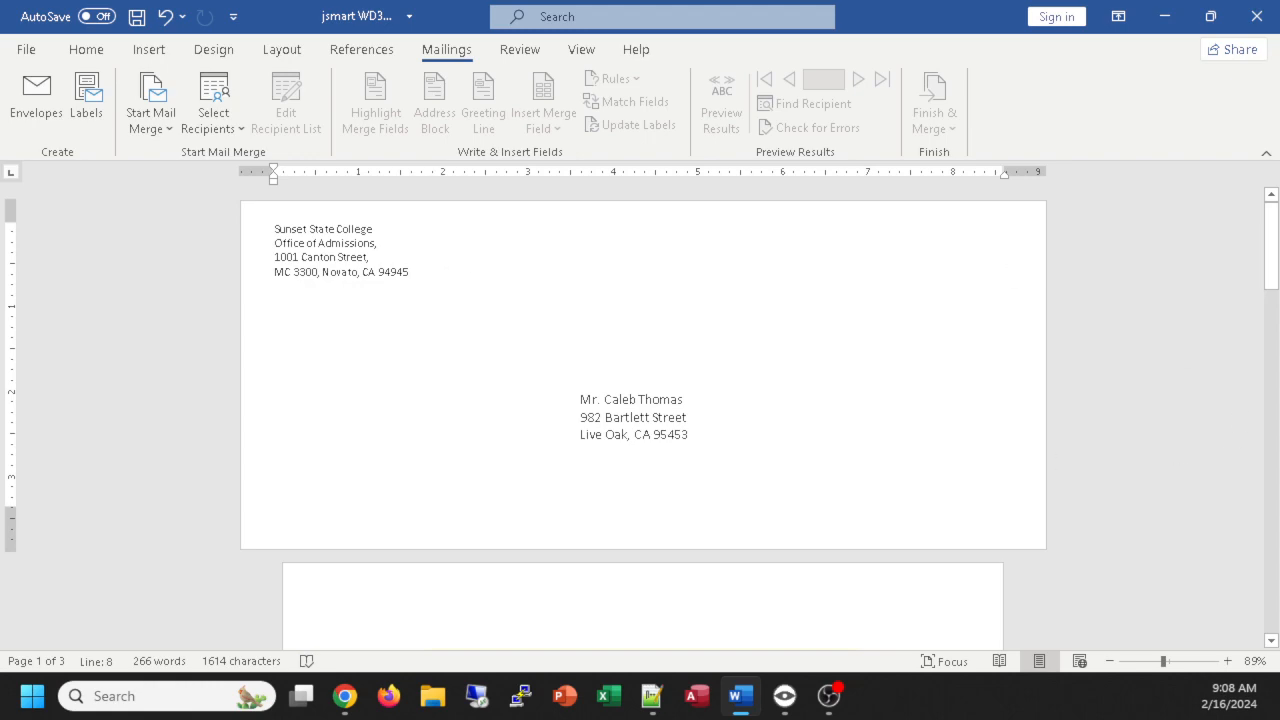
scroll(820, 354, "down", 6)
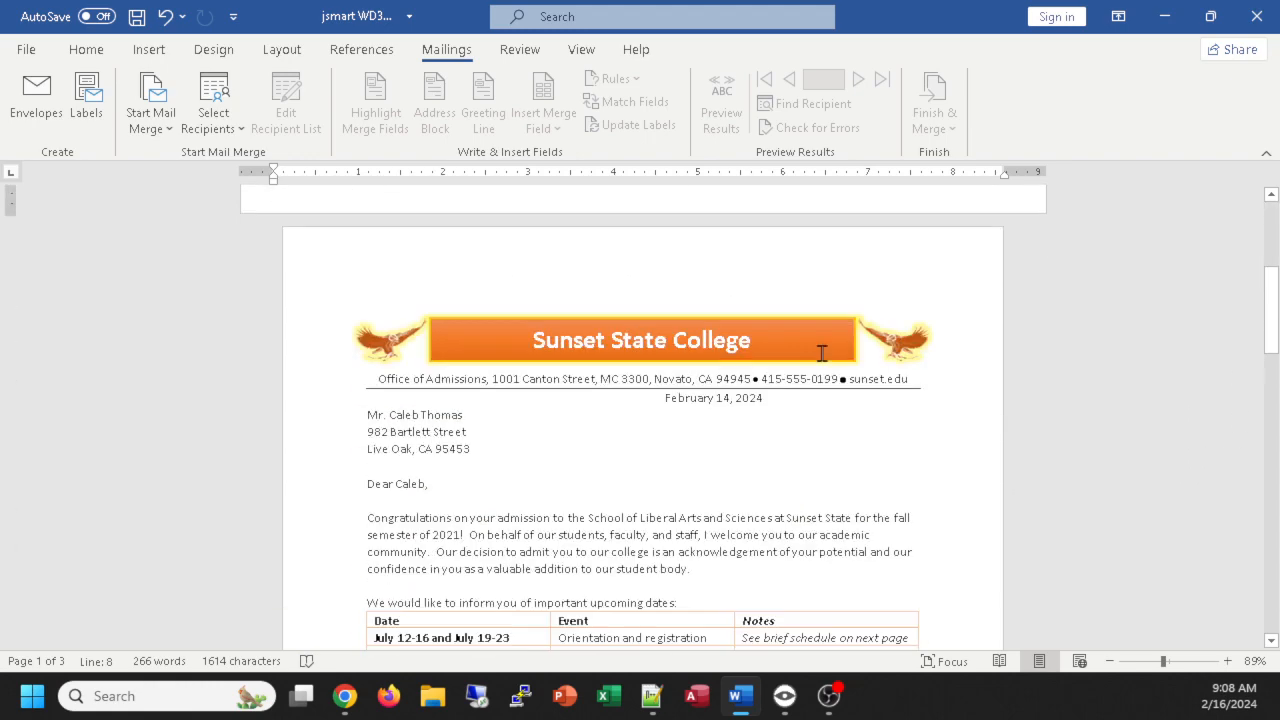
scroll(813, 343, "down", 15)
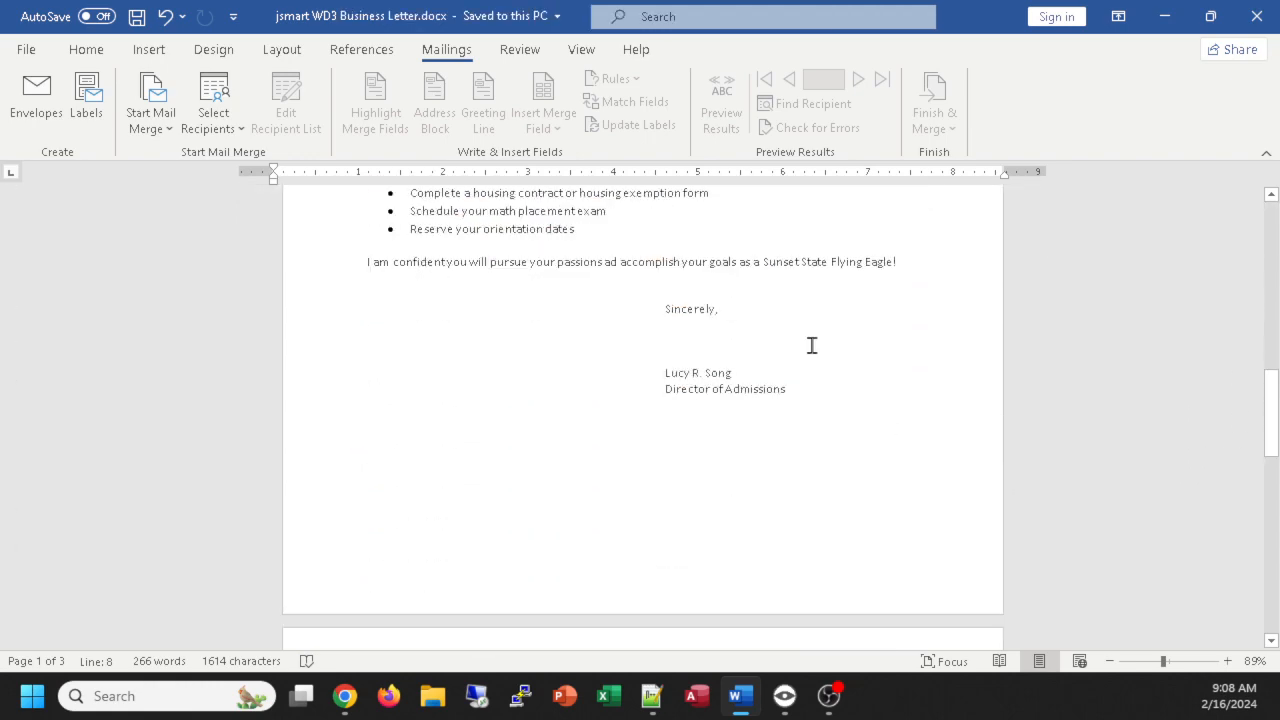
scroll(812, 343, "down", 10)
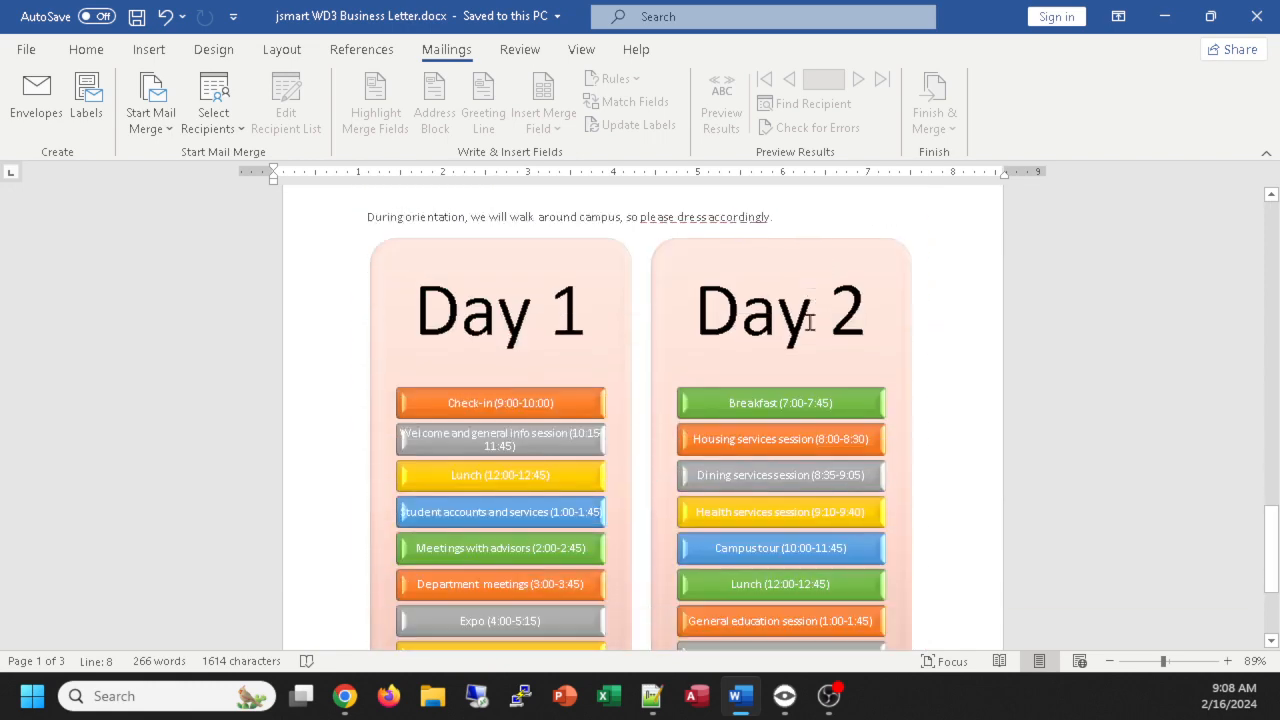
scroll(810, 325, "up", 3)
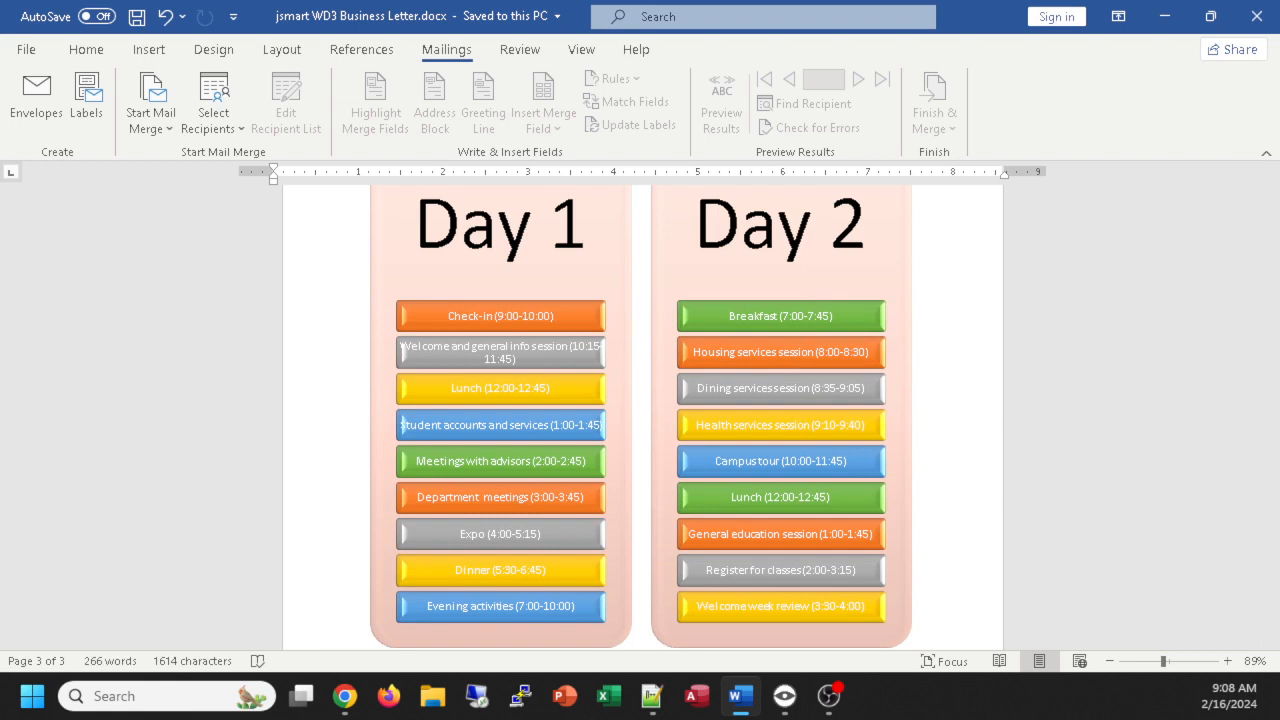
Step: Try the SmartArt layout with rectangular picture placeholders above bulleted Day 1 and Day 2 panels on the orientation schedule
left_click(896, 280)
scroll(990, 436, "up", 4)
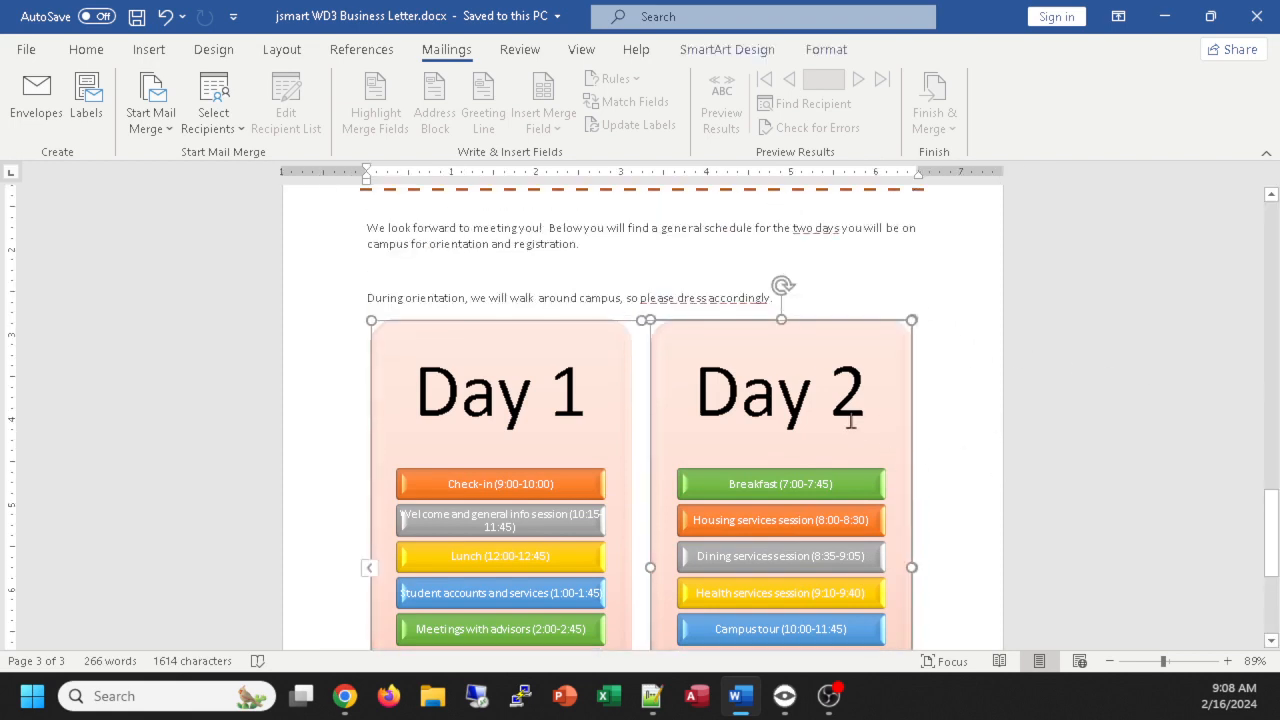
left_click(729, 49)
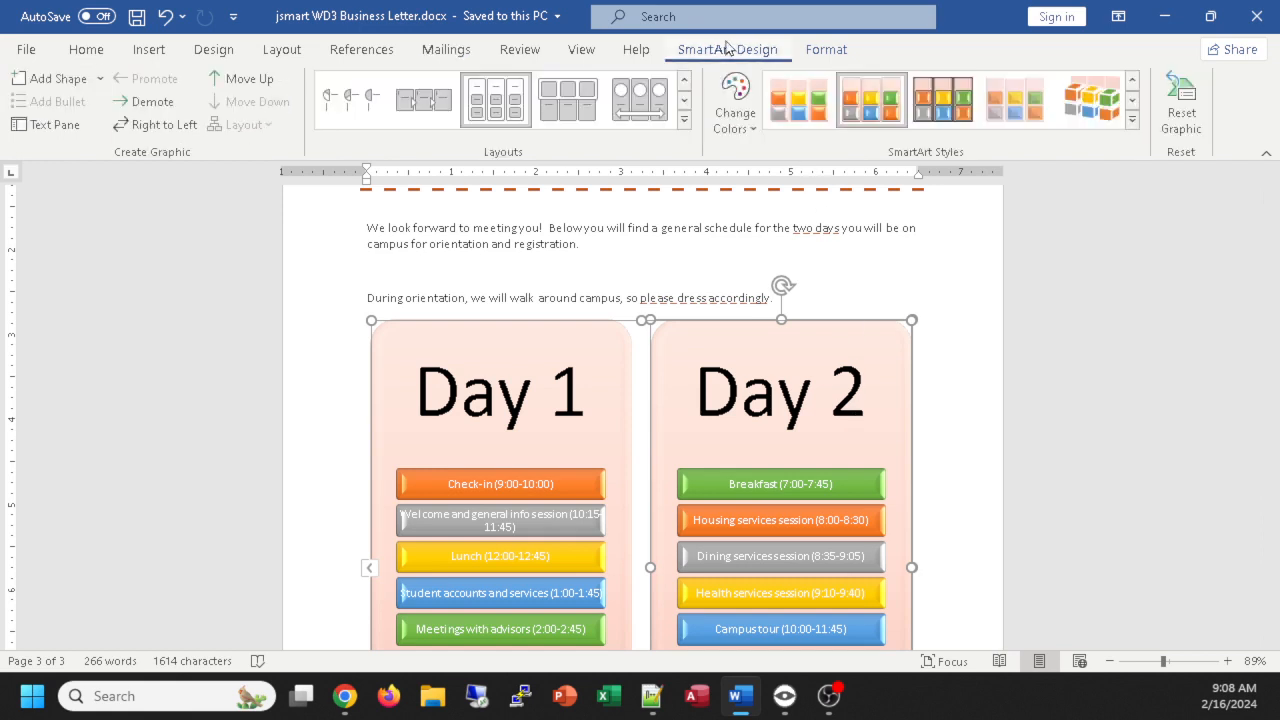
left_click(576, 110)
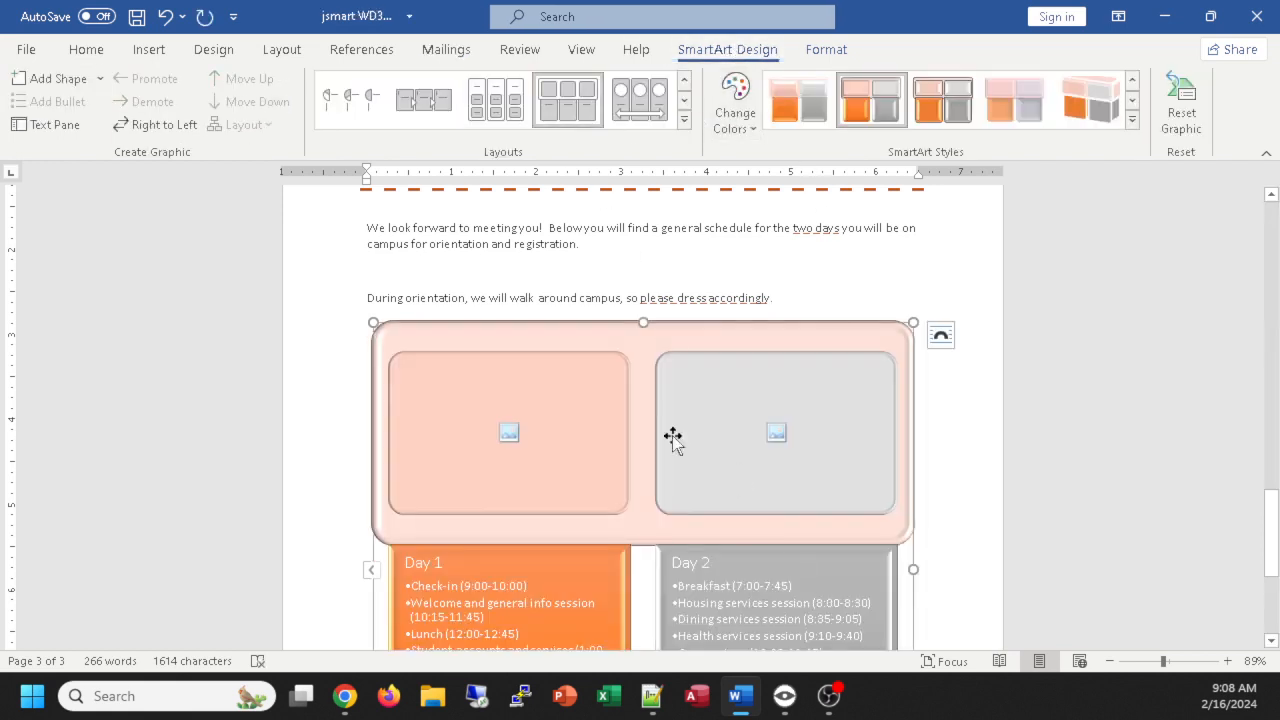
scroll(660, 420, "down", 2)
scroll(646, 406, "down", 2)
scroll(646, 400, "up", 5)
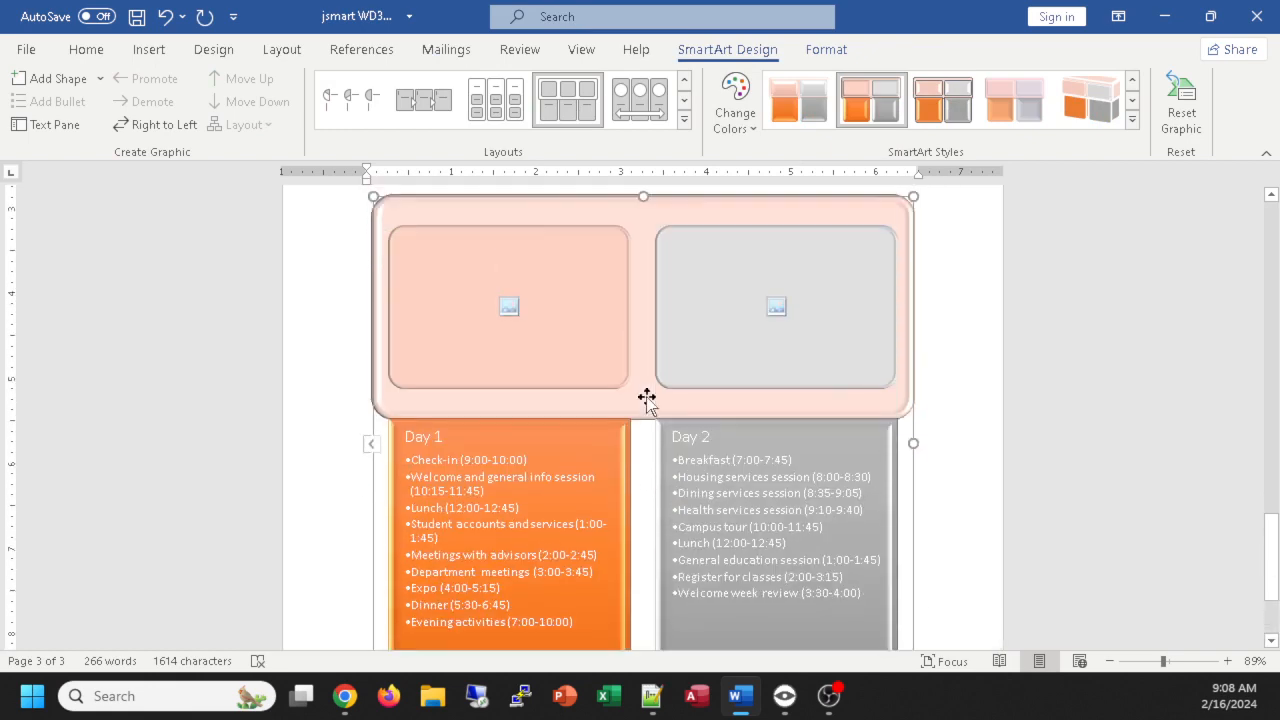
scroll(646, 391, "up", 2)
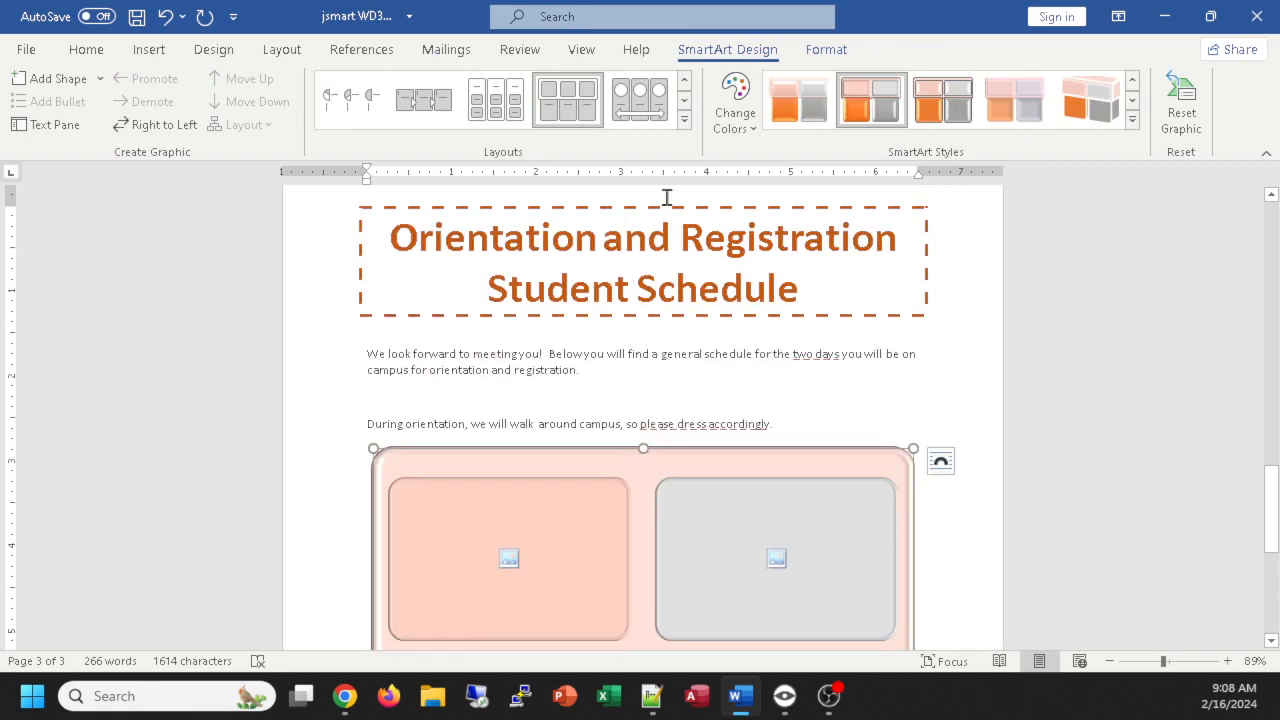
Step: Try the SmartArt layout with circular picture placeholders on the orientation schedule
left_click(645, 105)
scroll(660, 274, "down", 3)
scroll(720, 591, "up", 3)
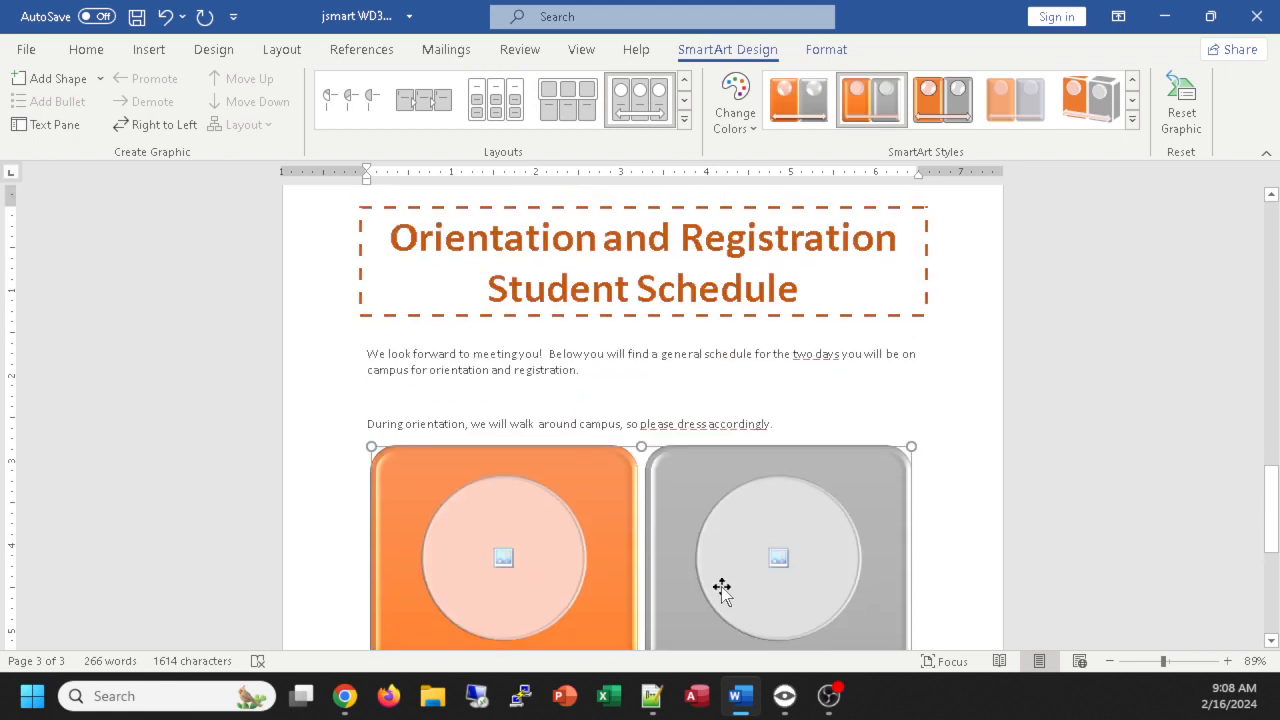
Step: Change the orientation schedule to the SmartArt layout with vertical day headings and an arrow between the two panels
left_click(436, 107)
scroll(670, 500, "down", 3)
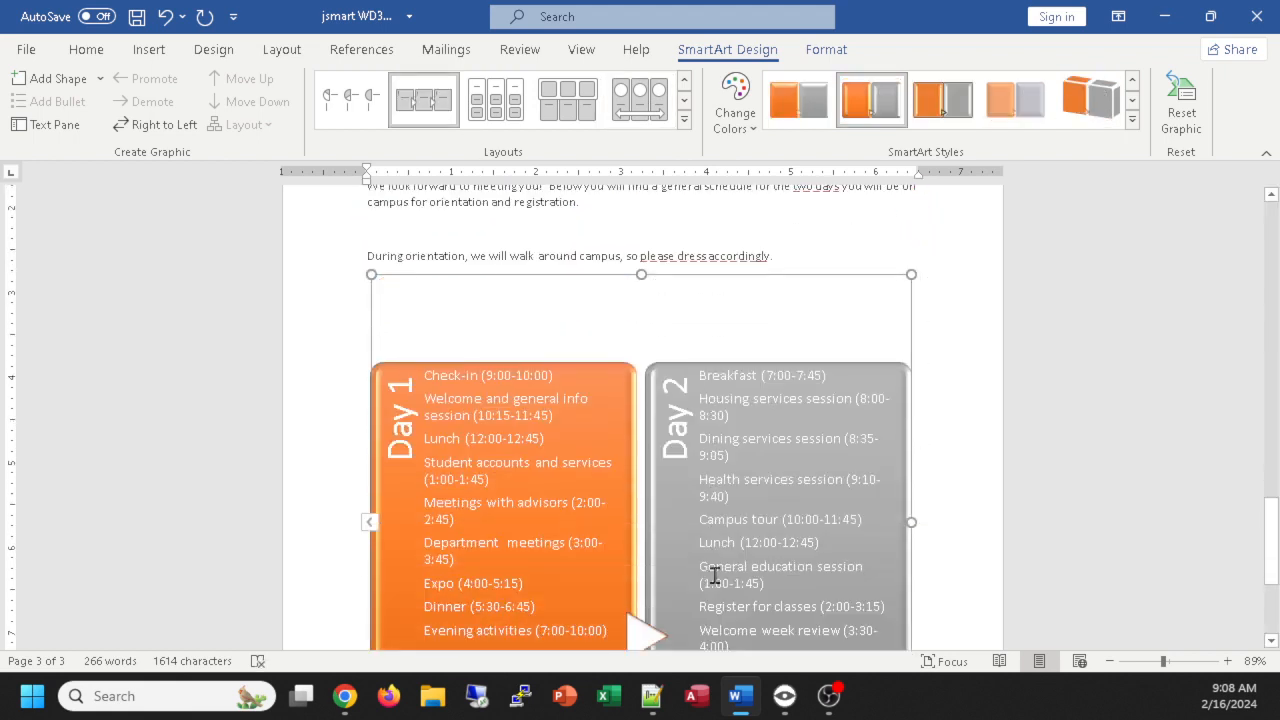
left_click(727, 540)
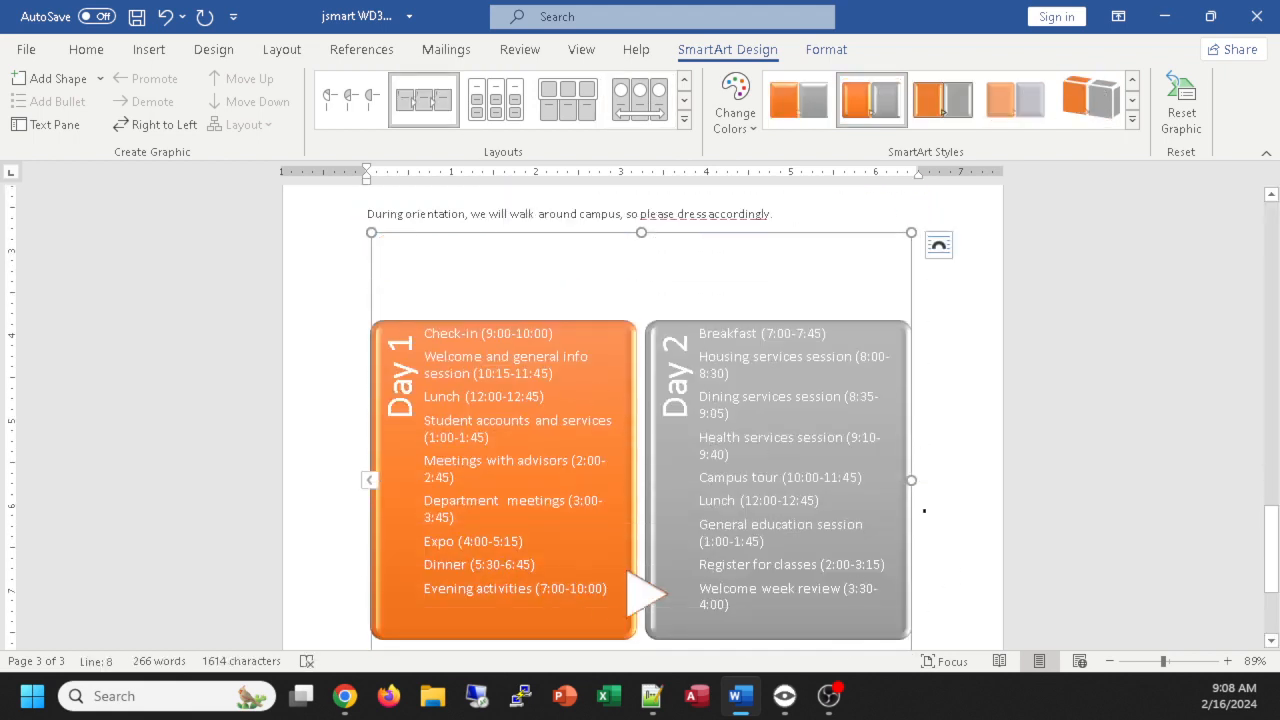
scroll(890, 399, "up", 3)
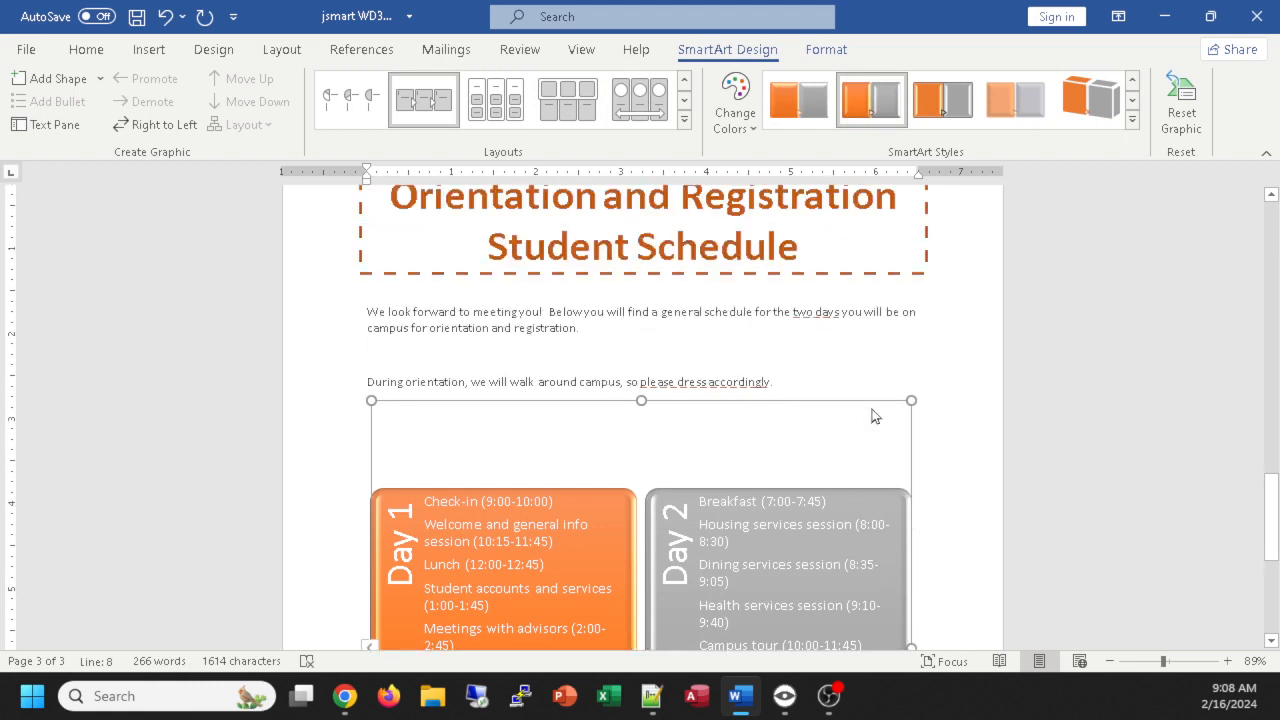
Step: Undo the alternative SmartArt layout changes back to the orientation schedule's multicolored session bars beneath the Day 1 and Day 2 headings
left_click(684, 119)
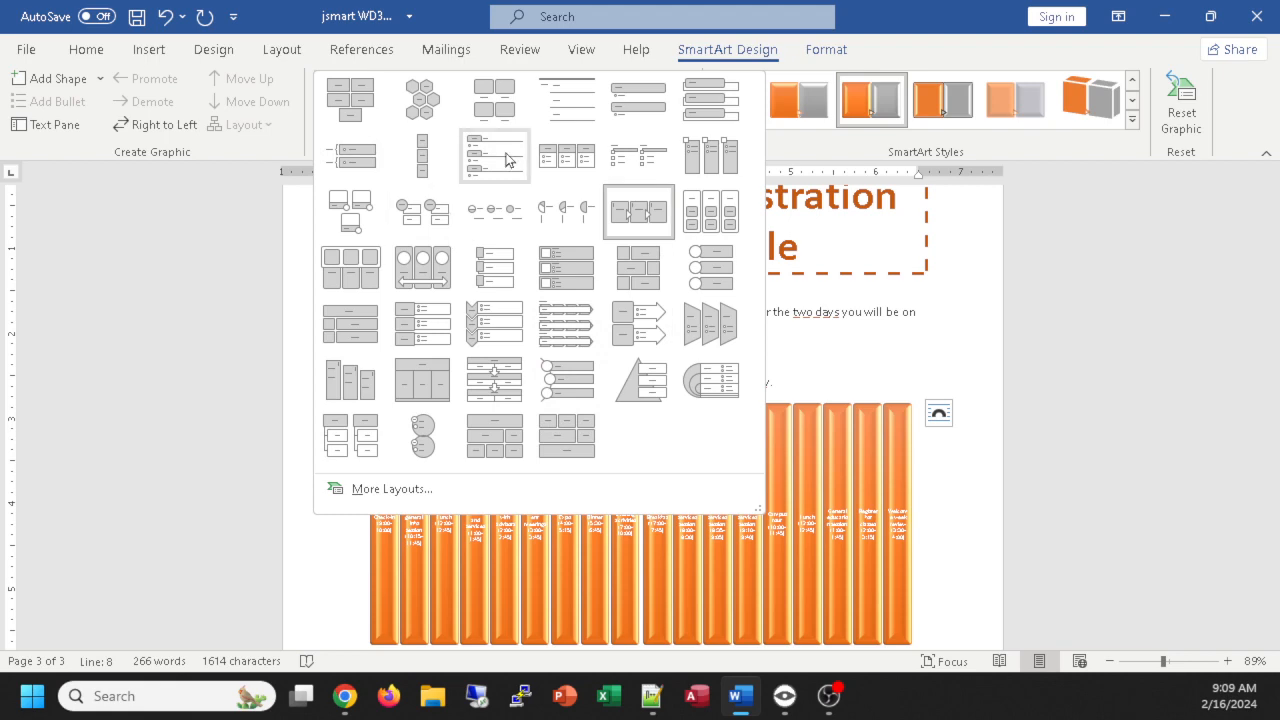
left_click(1051, 238)
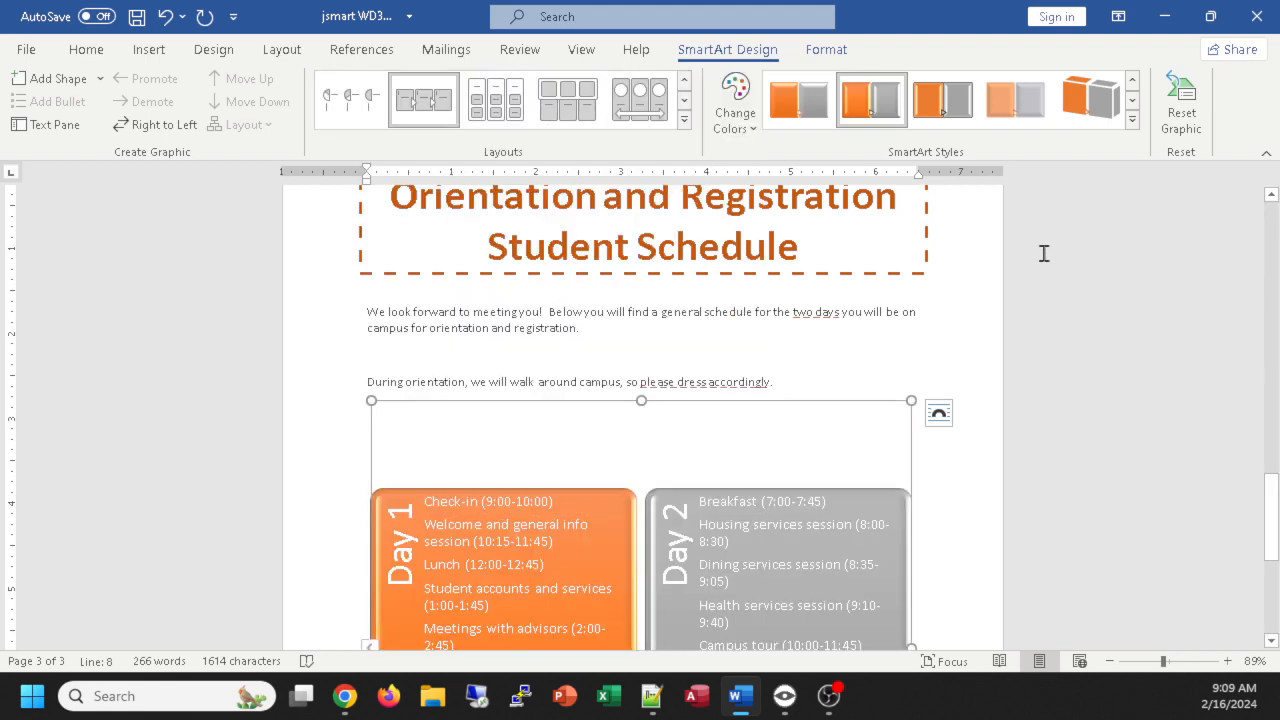
key("ctrl+z")
key("ctrl+z")
key("ctrl+z")
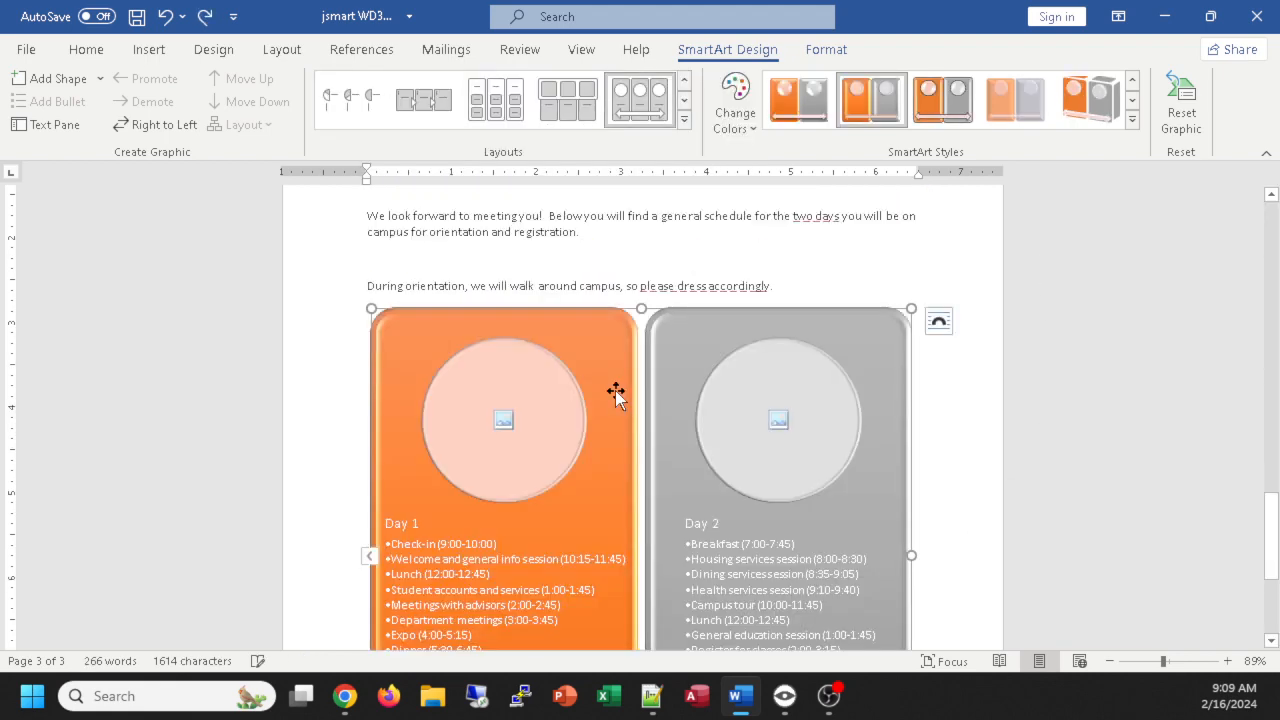
key("ctrl+z")
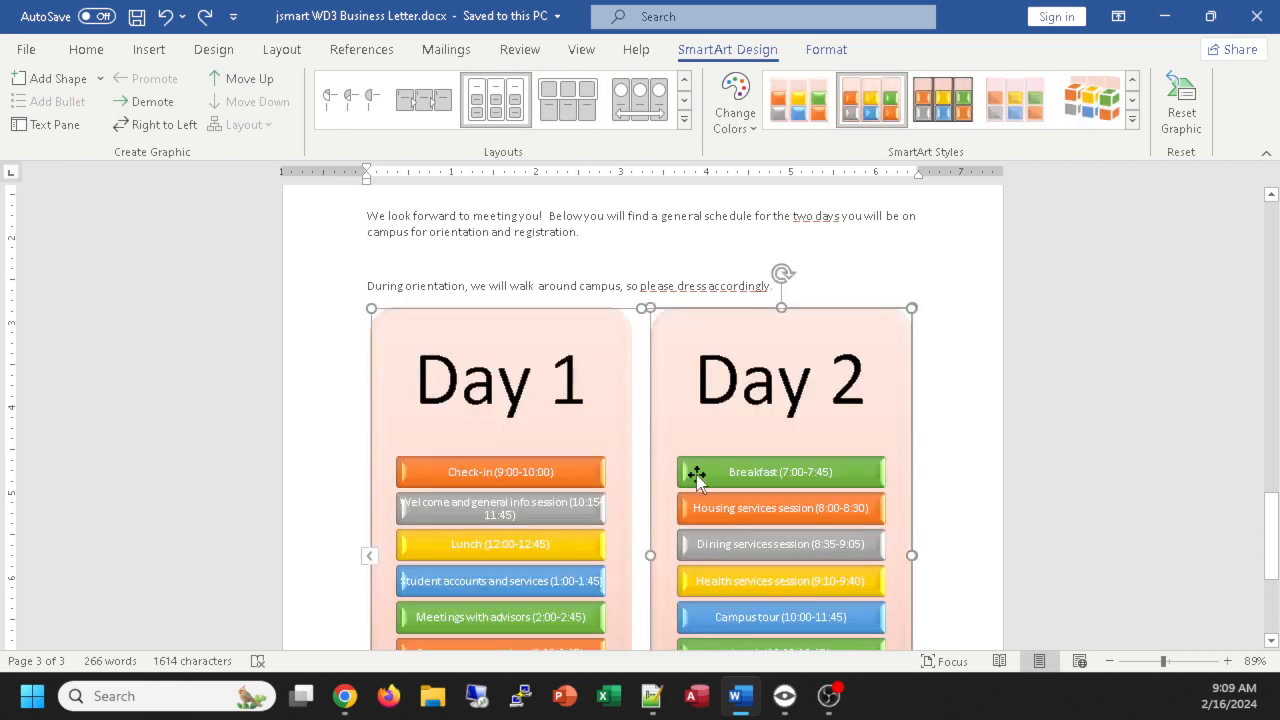
left_click(992, 390)
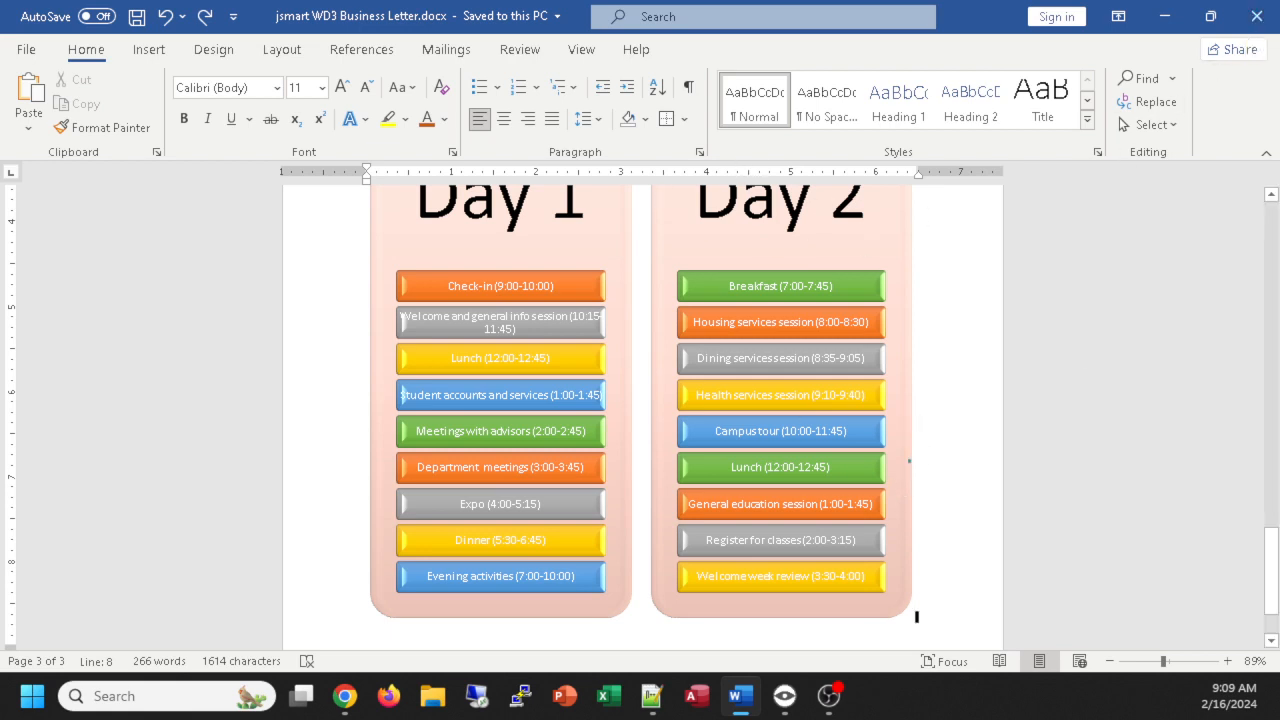
Step: Review the orientation schedule and the admissions letter, including its letterhead, recipient address, important dates table and bulleted pre-orientation tasks
scroll(910, 455, "up", 4)
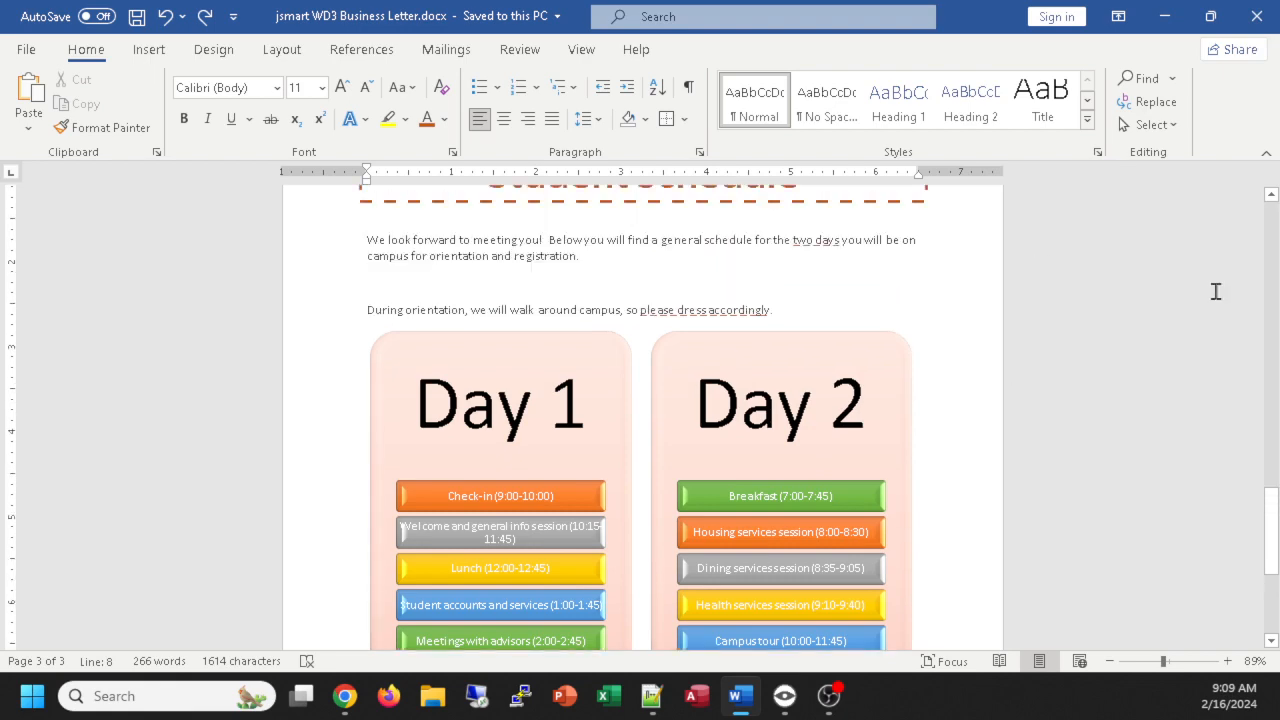
scroll(550, 285, "up", 5)
scroll(550, 285, "up", 20)
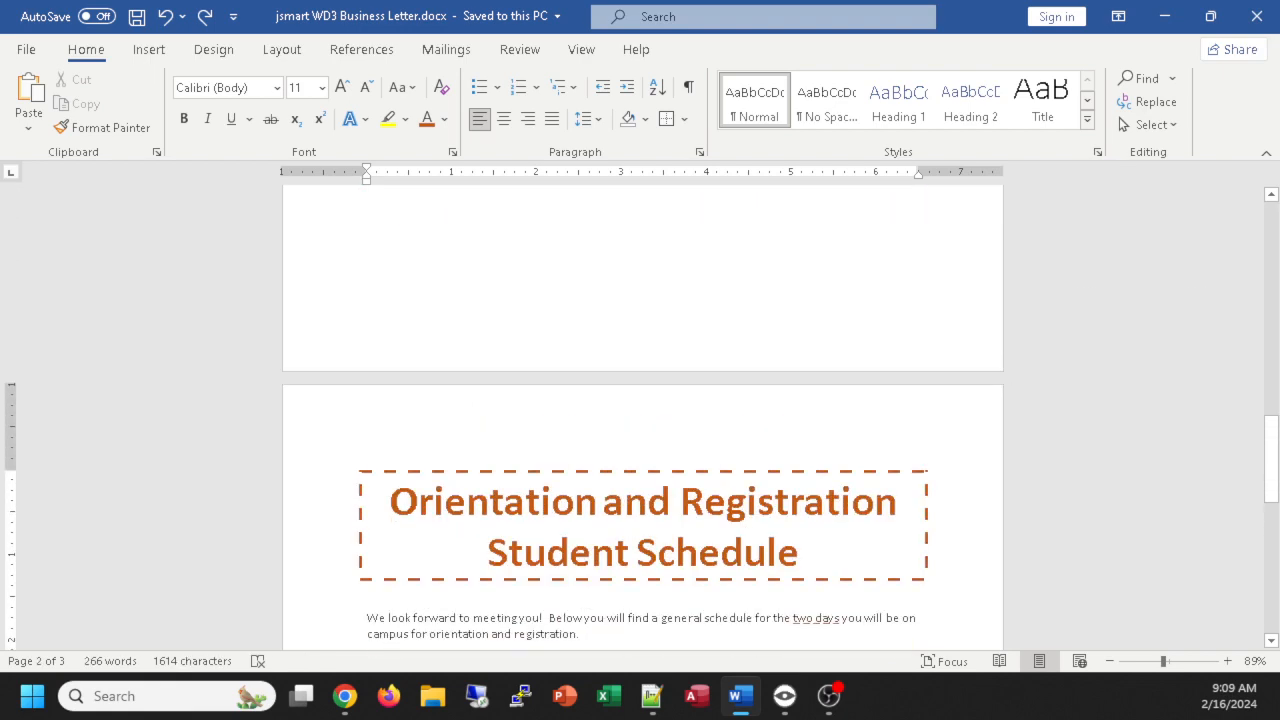
scroll(550, 286, "down", 2)
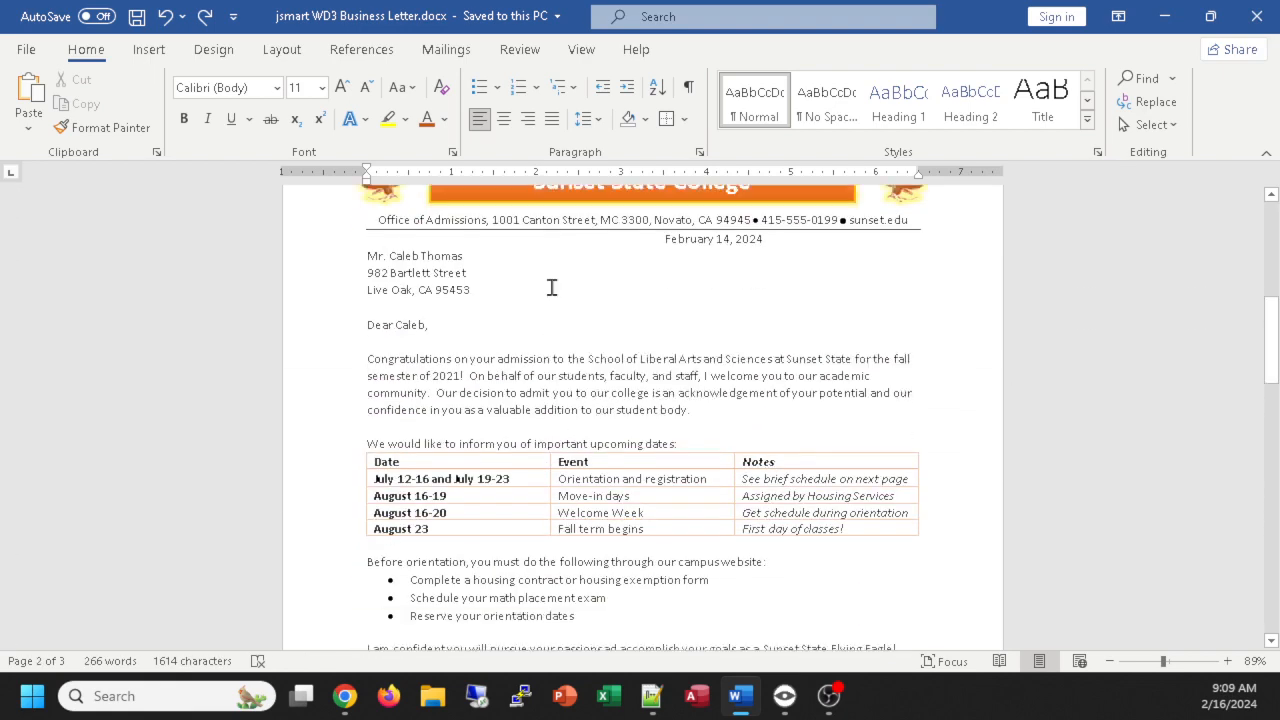
scroll(563, 290, "up", 6)
left_click(806, 480)
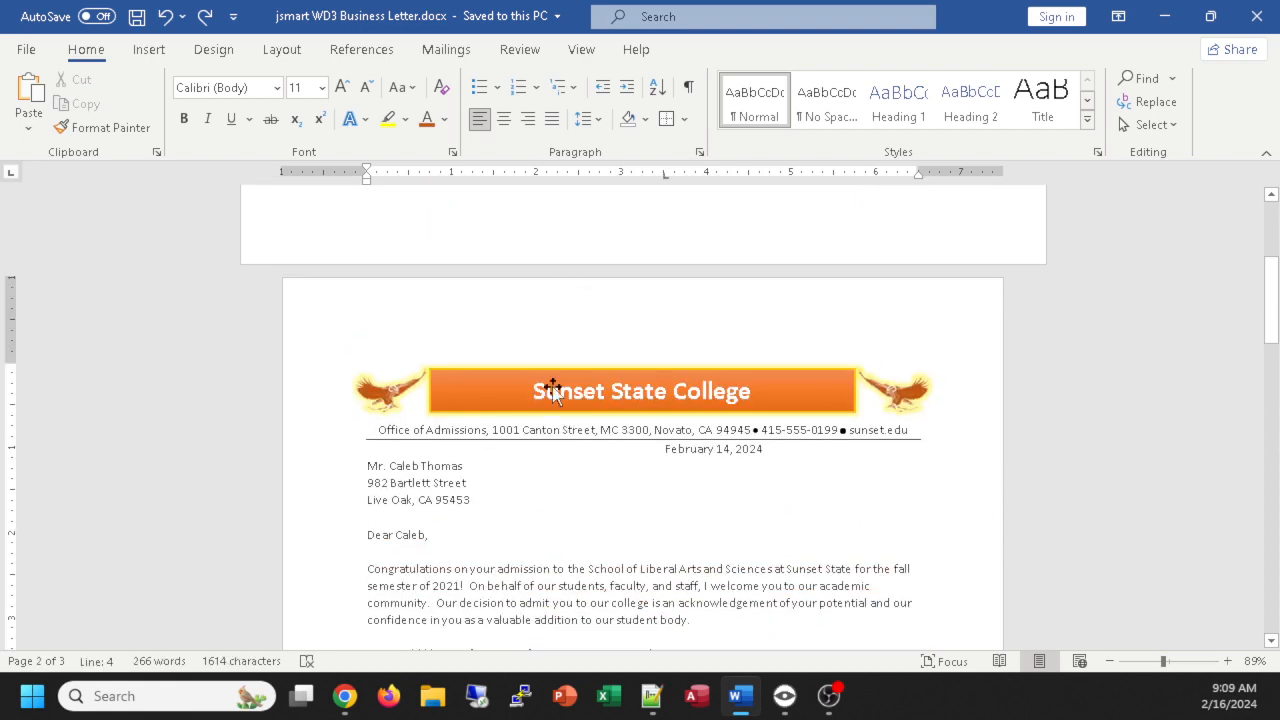
scroll(637, 540, "down", 3)
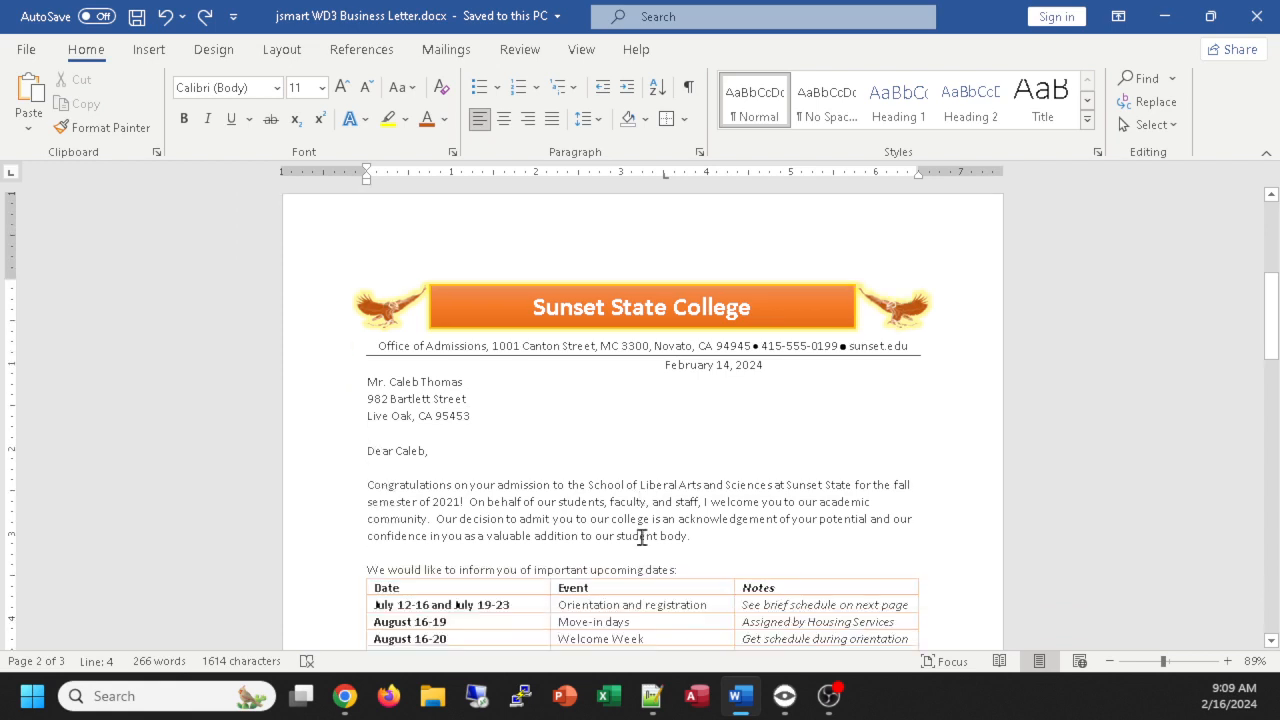
scroll(643, 530, "down", 2)
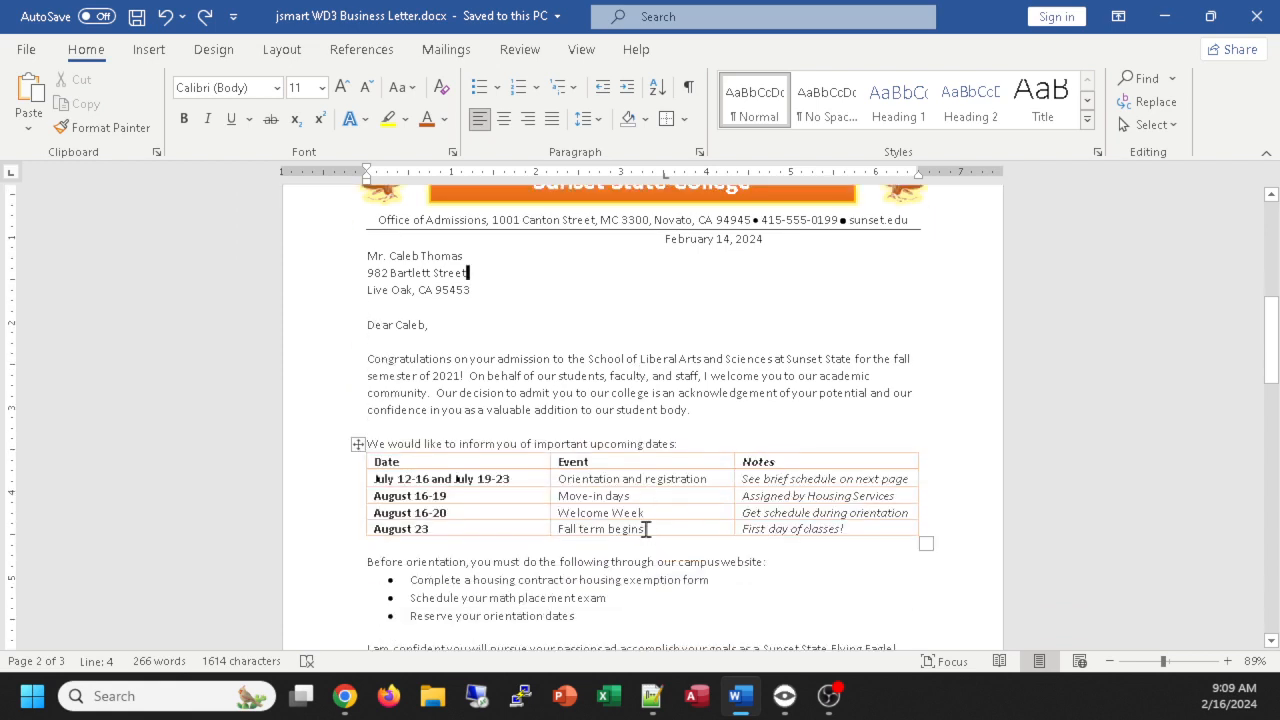
left_click(718, 426)
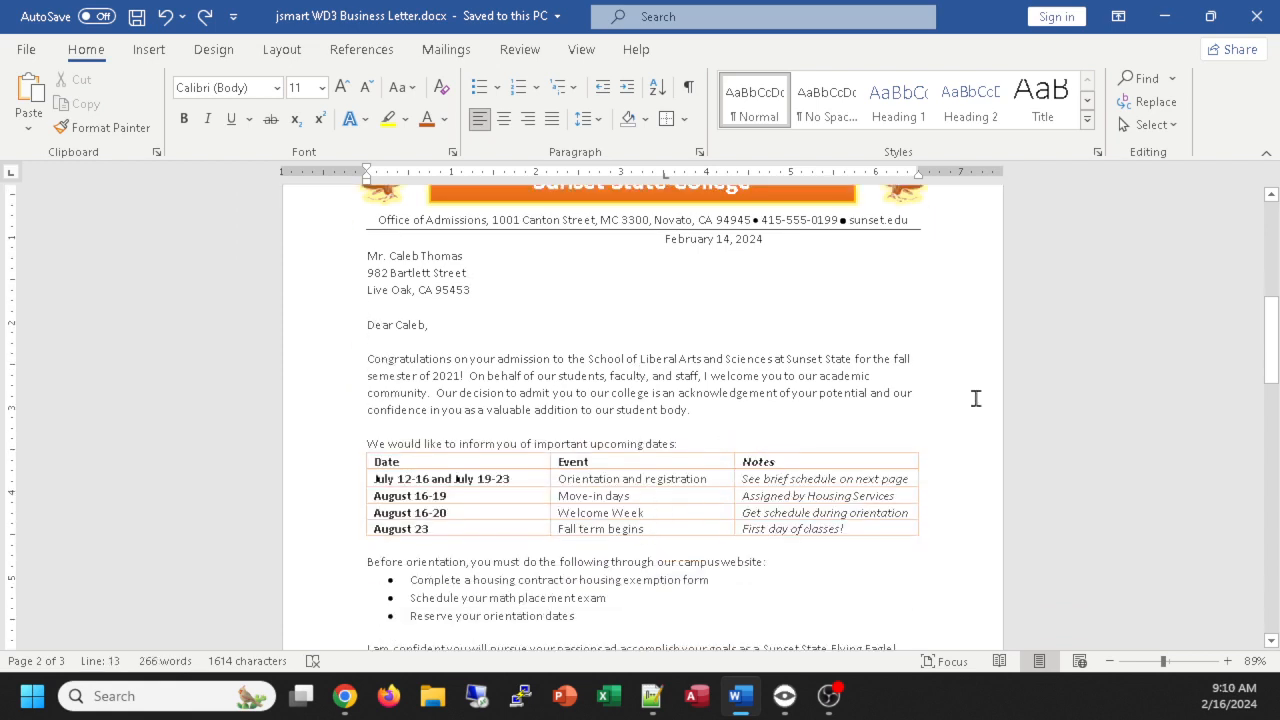
left_click(976, 398)
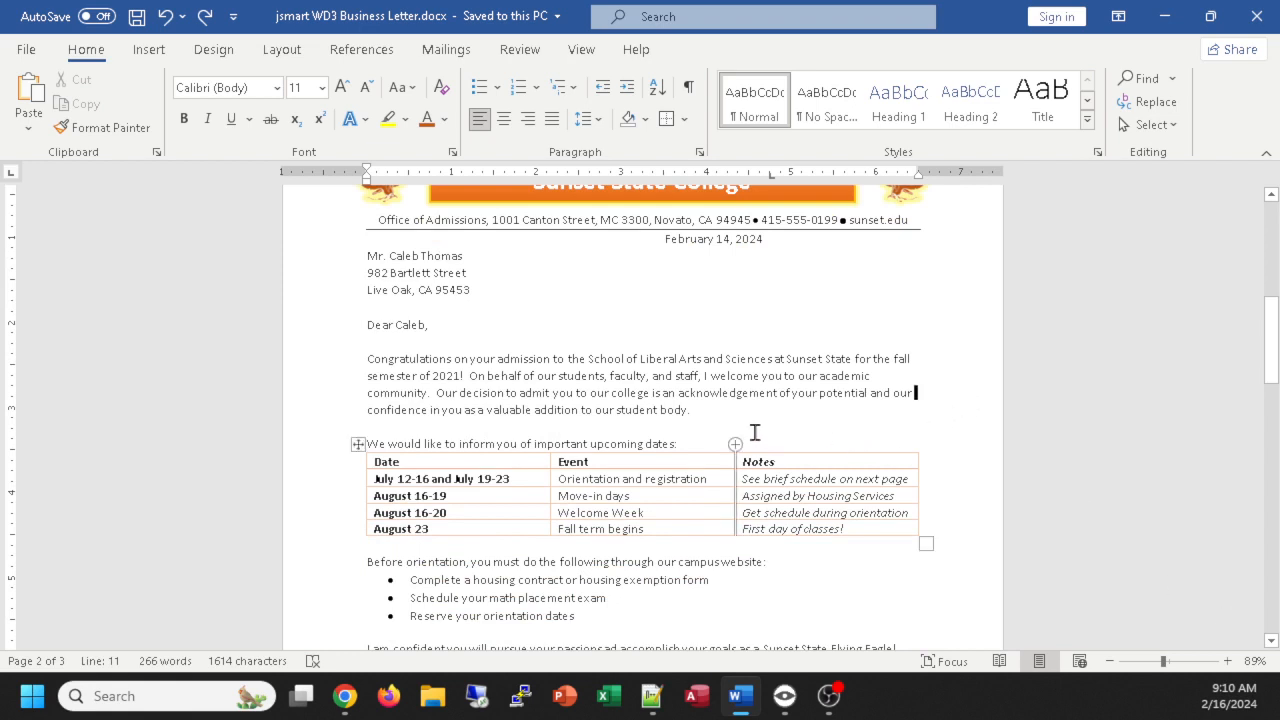
scroll(755, 432, "down", 1)
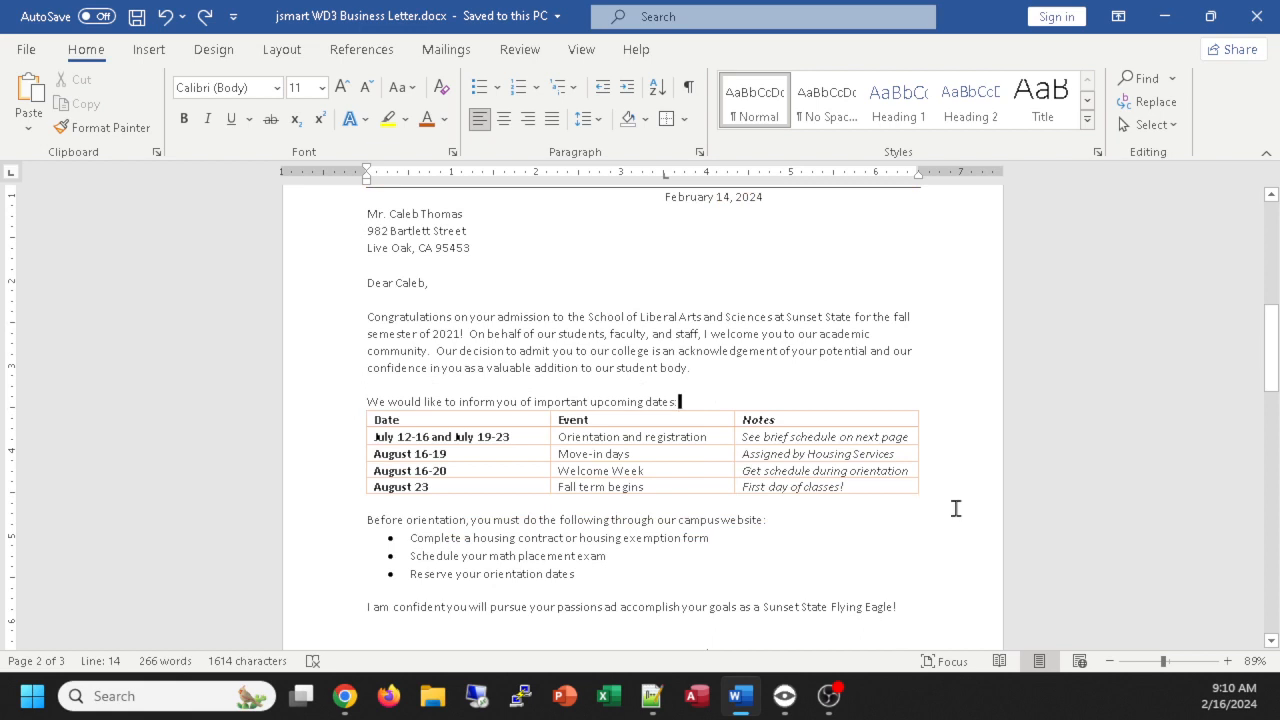
Step: Close the finished admissions letter document
left_click(1258, 17)
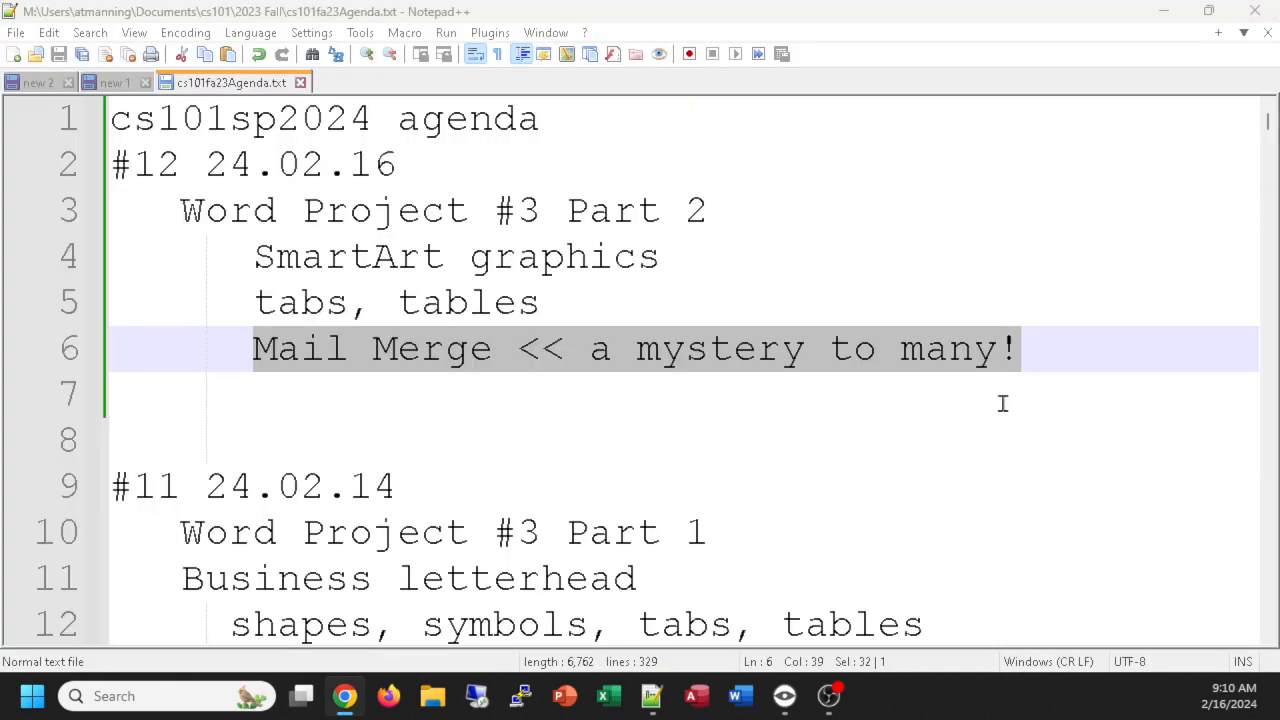